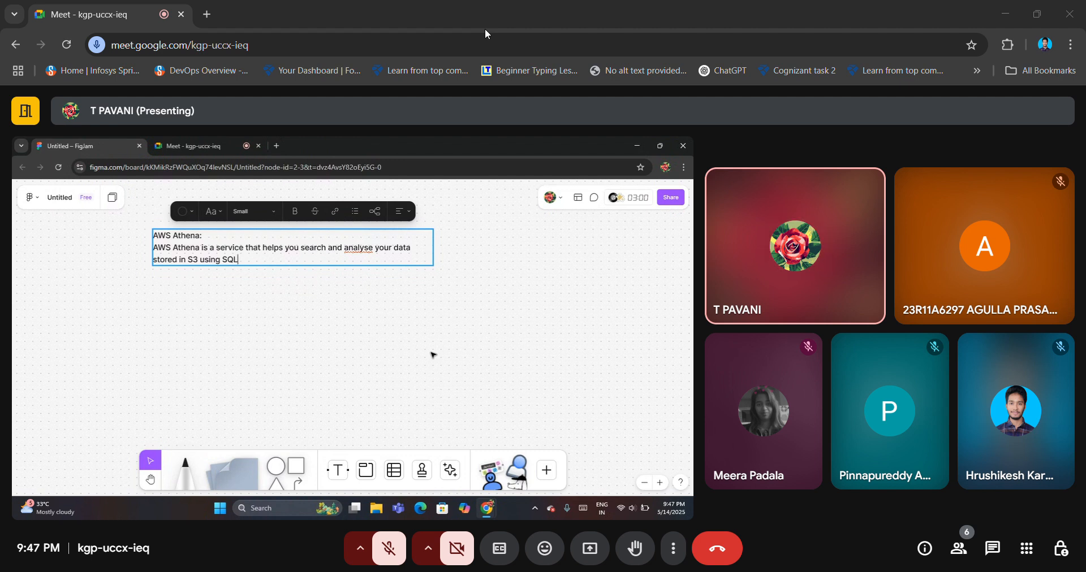
Append ", query and pay" to the "Serverless- No infrastructure to manage" line and finish editing that text.
scroll(70, 233, "up", 5)
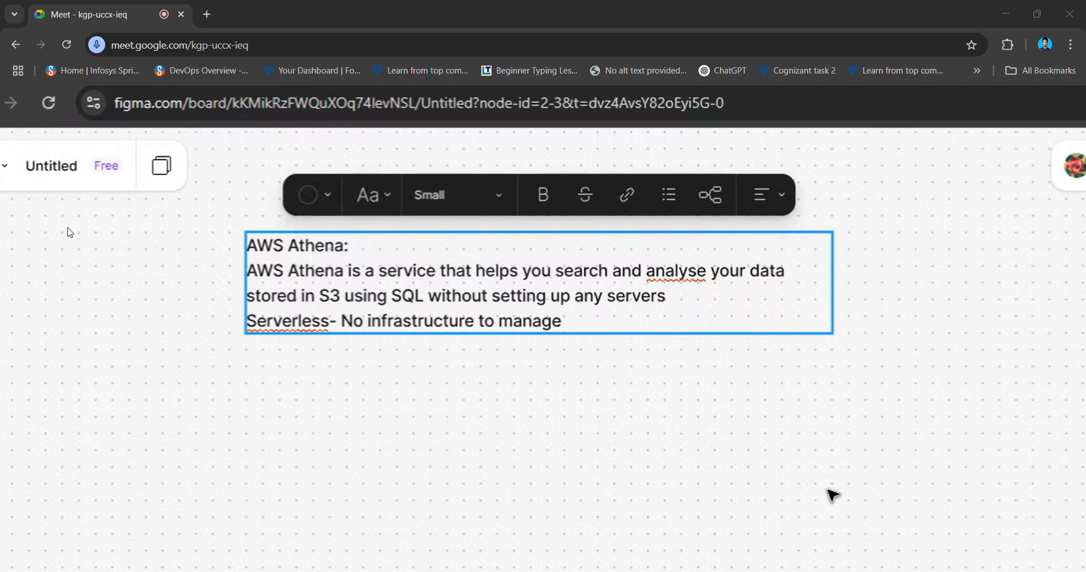
type(", query")
type("and pay")
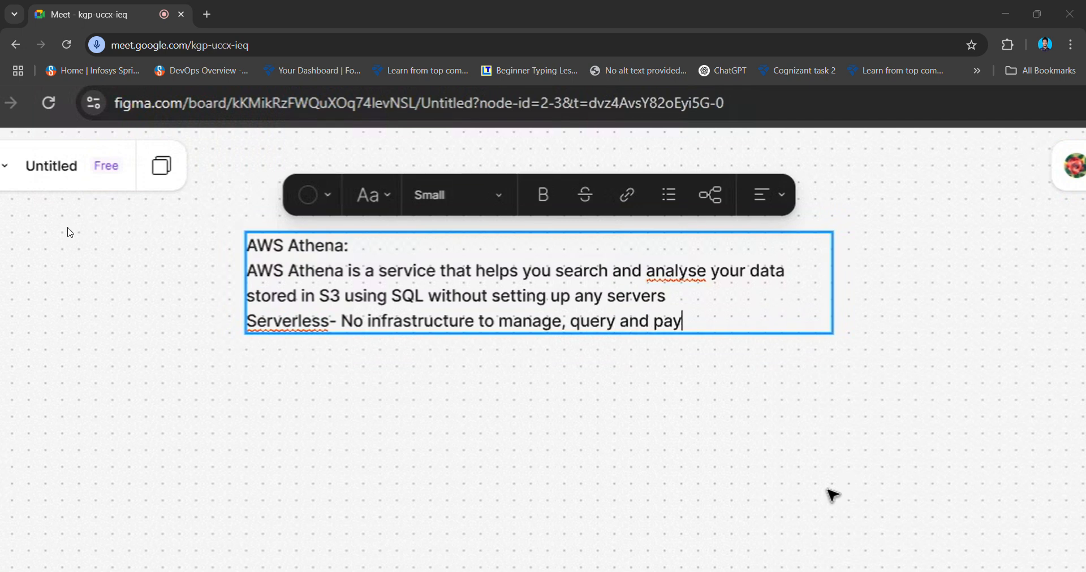
key("Escape")
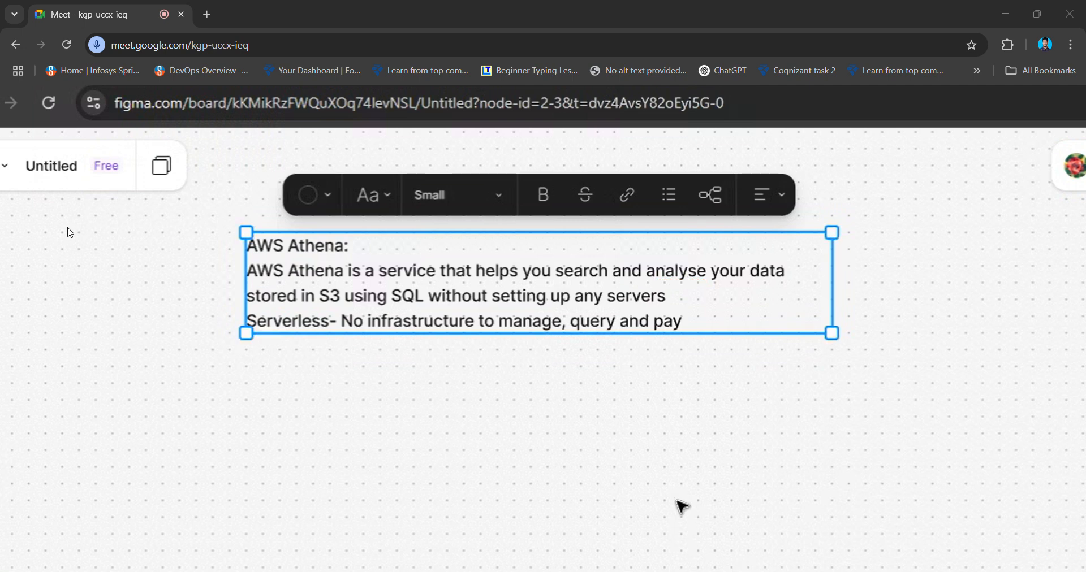
Add a wide text box below the AWS Athena description and begin it with "Data is stored in S3→".
scroll(683, 507, "down", 5)
key("Escape")
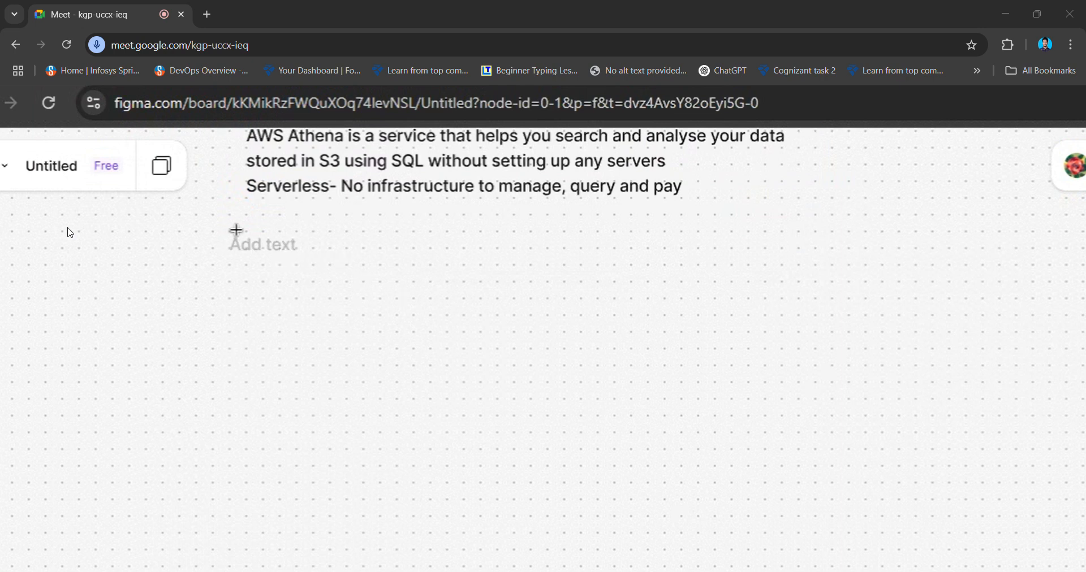
left_click_drag(245, 230, 770, 402)
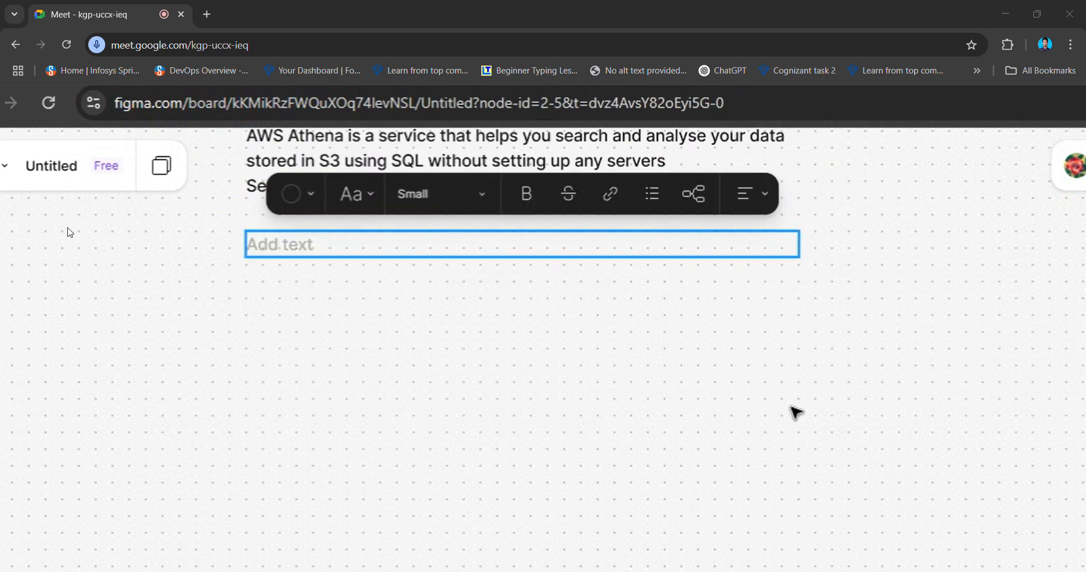
type("D")
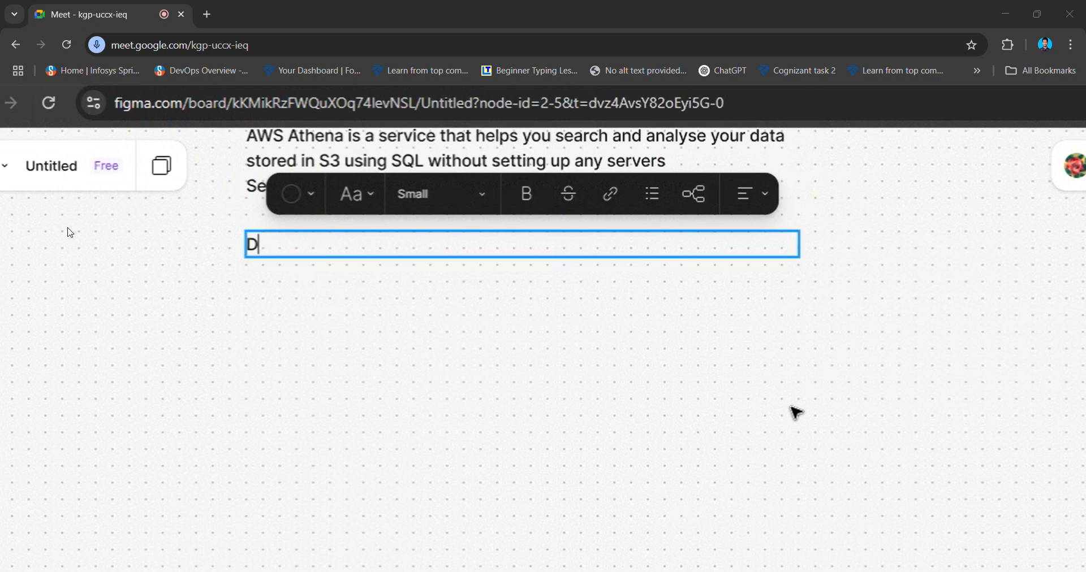
type("ata is stored i")
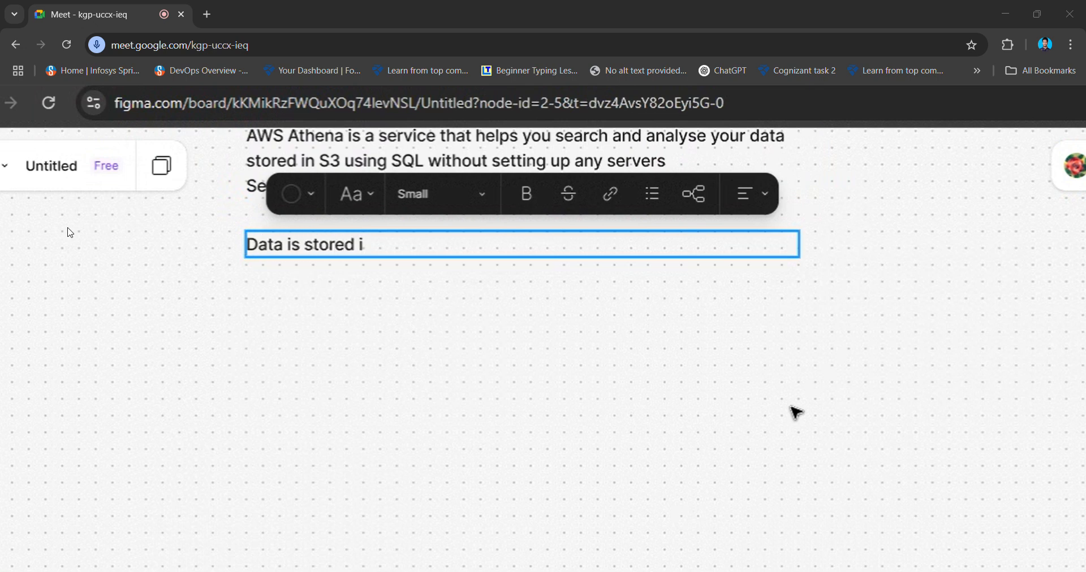
type("n S")
type("3")
type("-")
type(">")
Continue the workflow text after the S3 storage stage with "User writes SQL query→".
type("User we")
type("r")
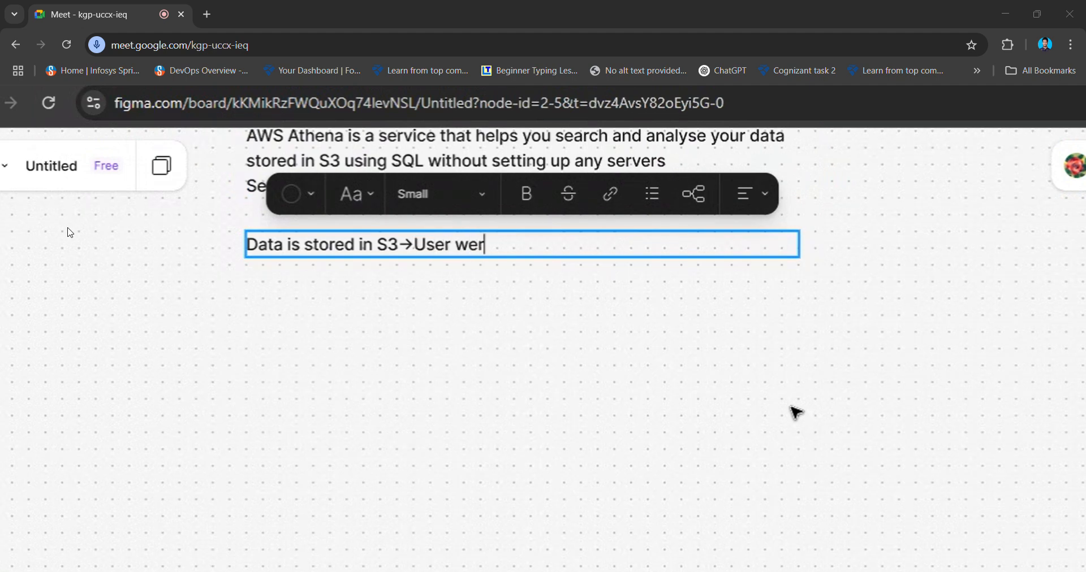
key("BackSpace")
key("BackSpace")
key("BackSpace")
type("writes SQL")
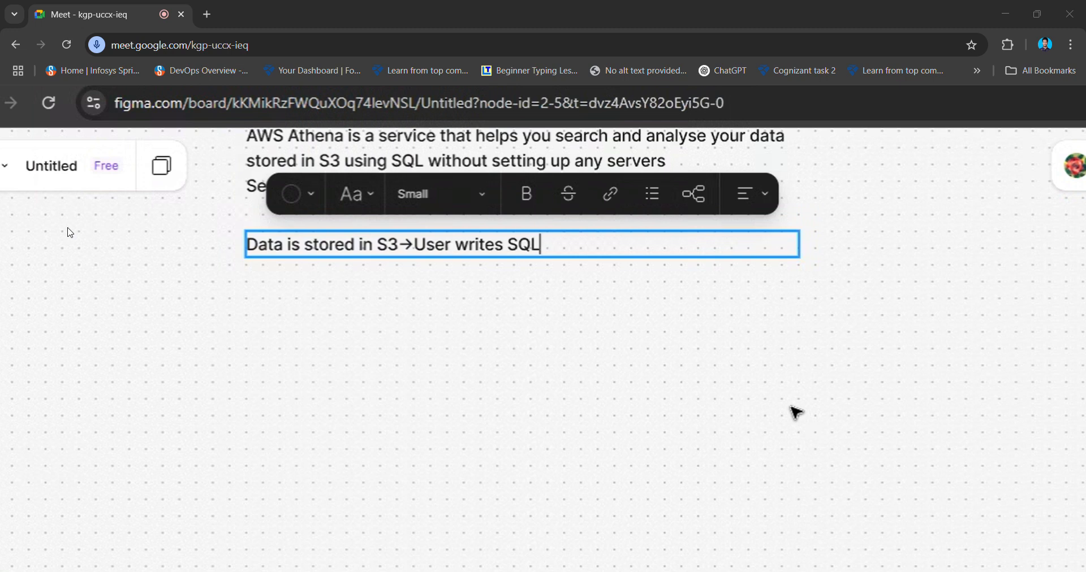
type(" query")
type("->")
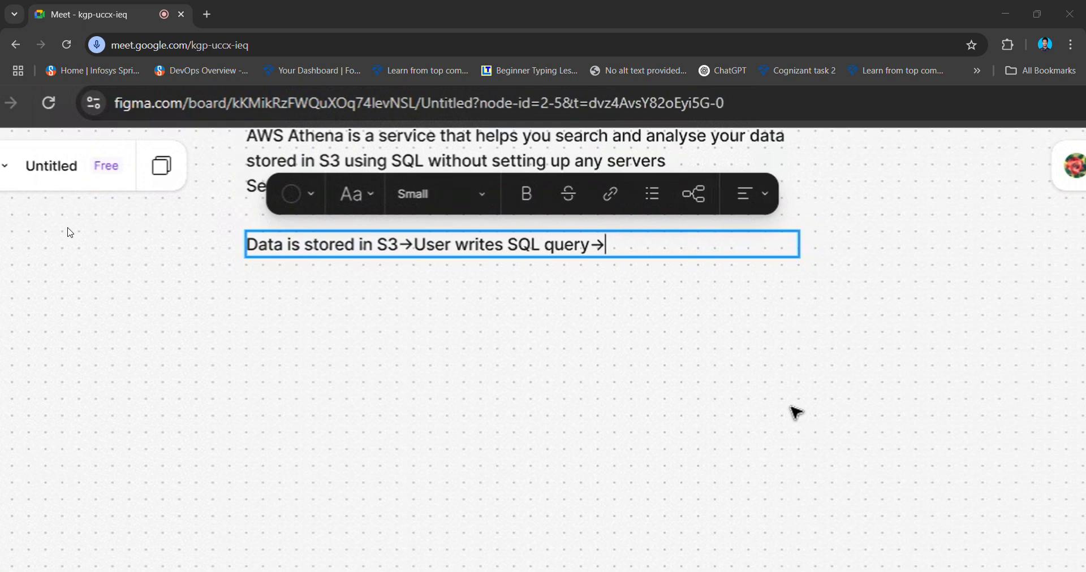
Add the stage "AWS Athena engine parses sql→" to the workflow text.
type("AWS A")
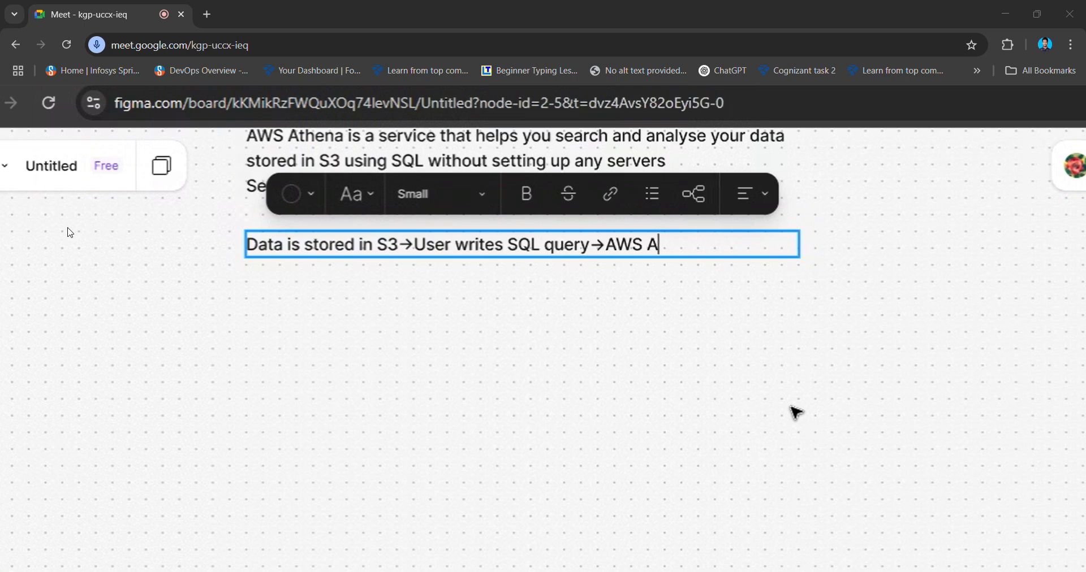
type("thena eng")
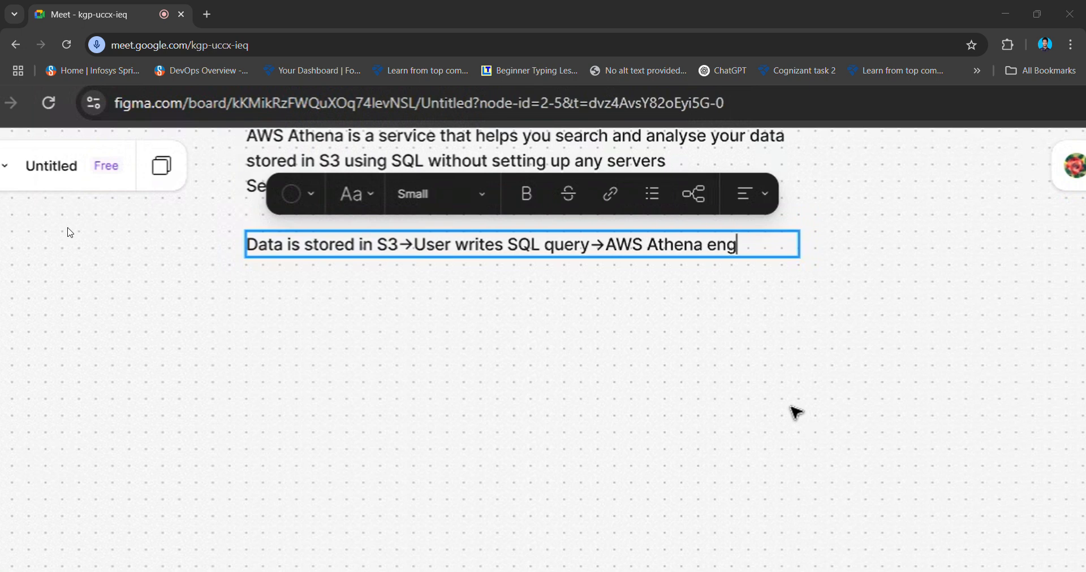
type("ine parses")
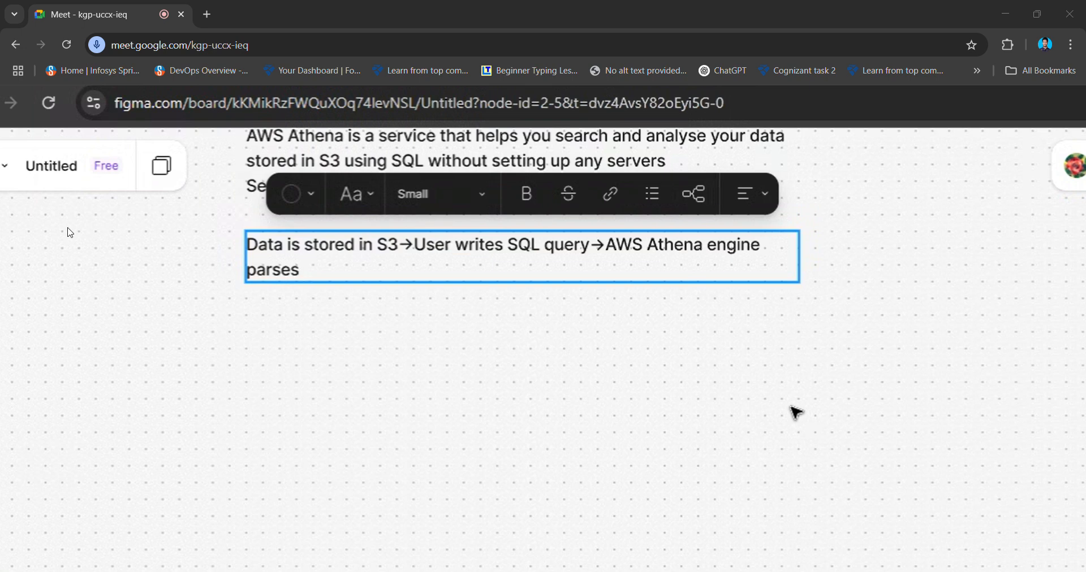
type(" sql-")
type(">")
Add the stage "Read data from S3→" to the workflow text, keeping it on the same line.
type("Read")
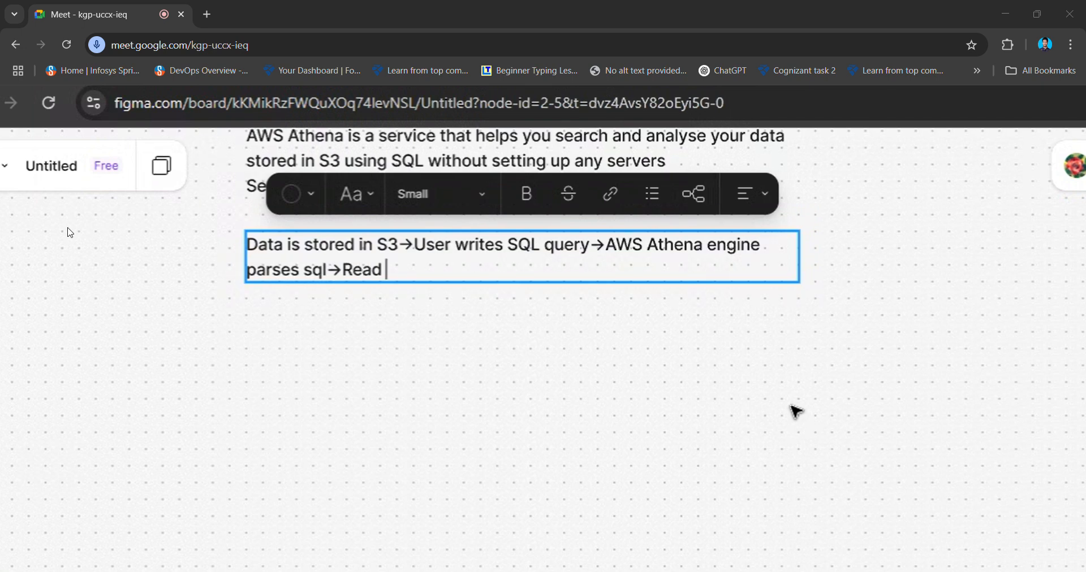
type(" data fro")
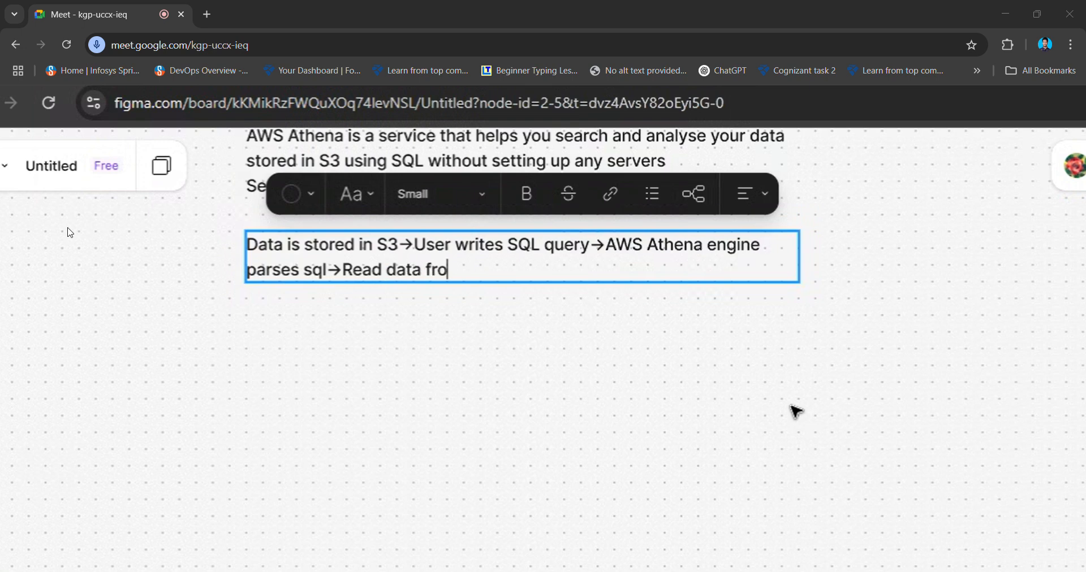
type("m S3")
type("->")
key("Return")
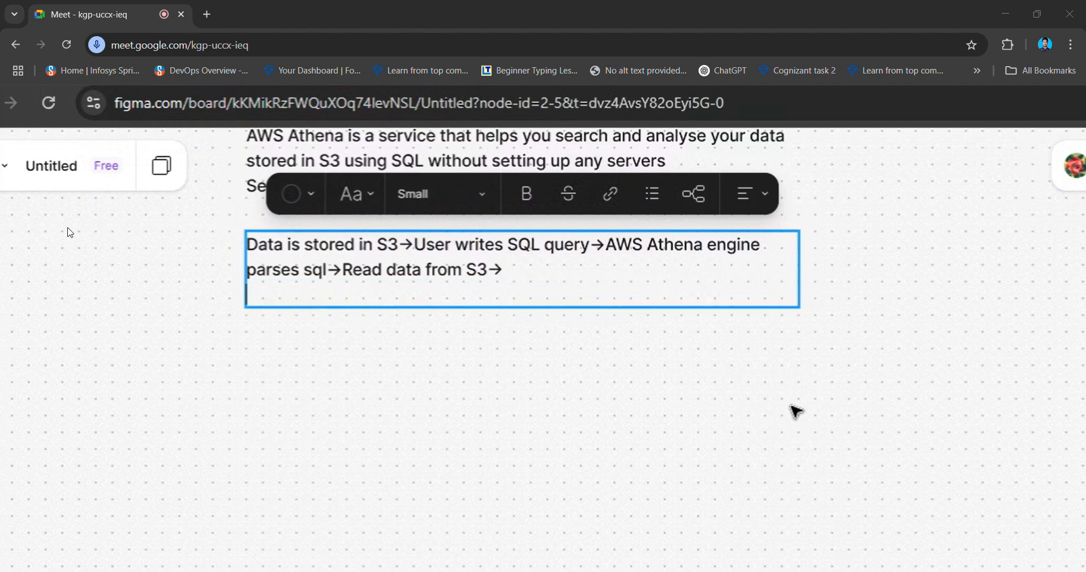
key("BackSpace")
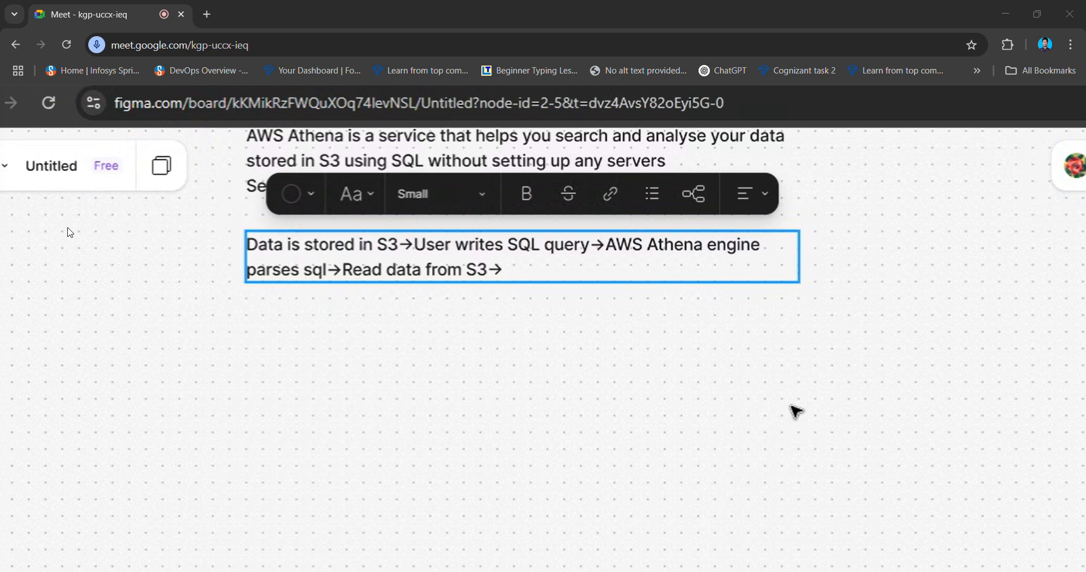
Add the stage "Processor and returns the results→" to the workflow text.
type("Processor")
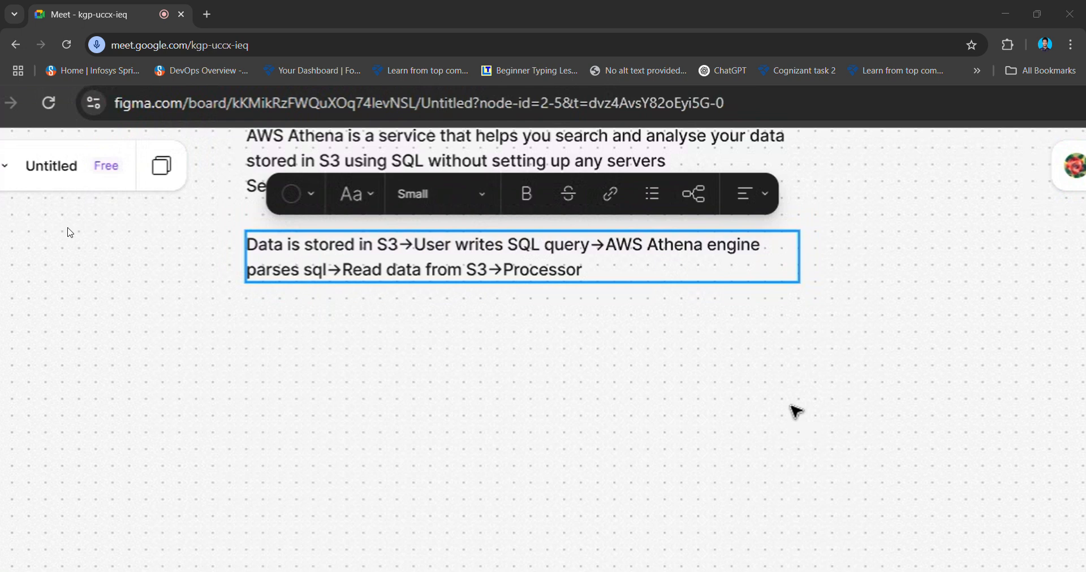
type(" and returns ")
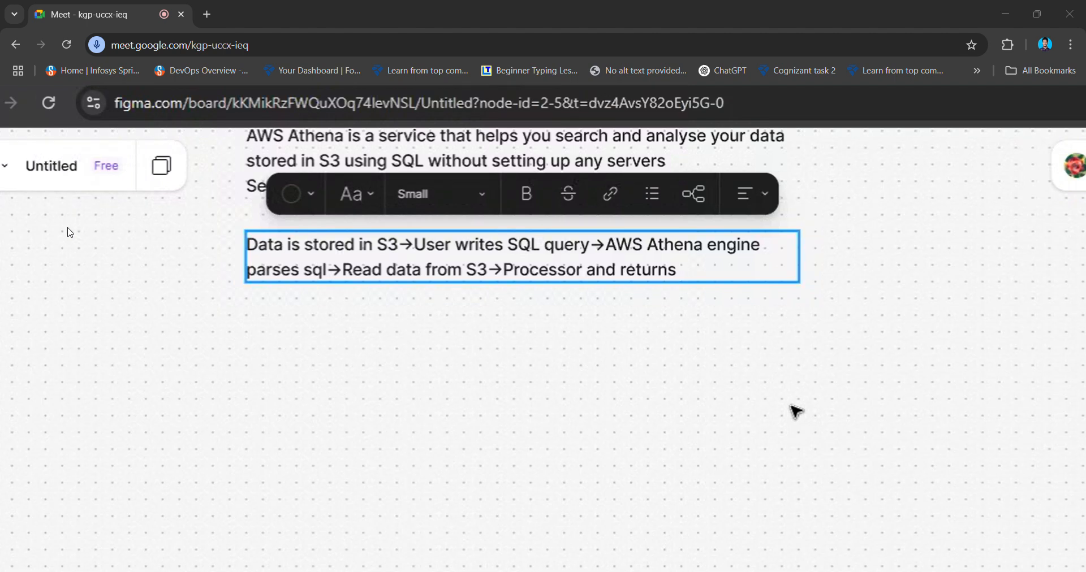
type("to")
key("BackSpace")
type("the")
key("BackSpace")
key("BackSpace")
key("BackSpace")
key("BackSpace")
type("he results->")
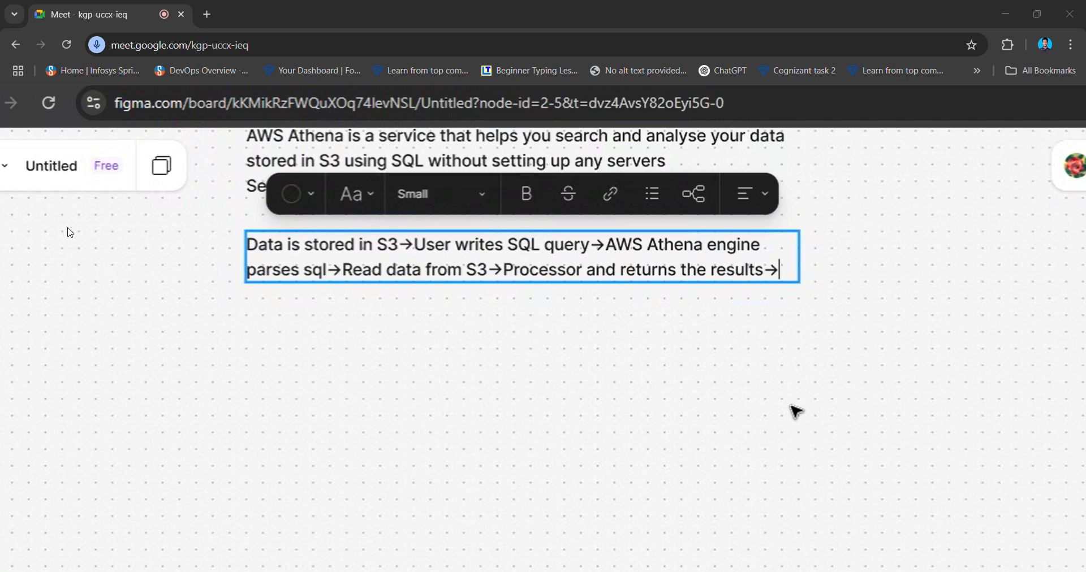
End the workflow text with "store the result" and finish editing the text box.
type(" stor")
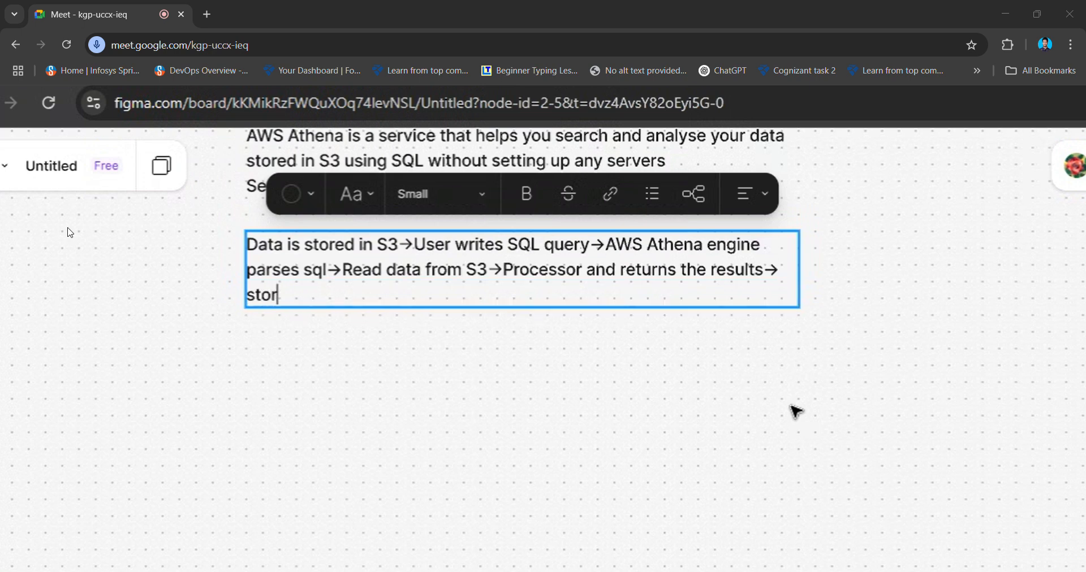
type("e the ")
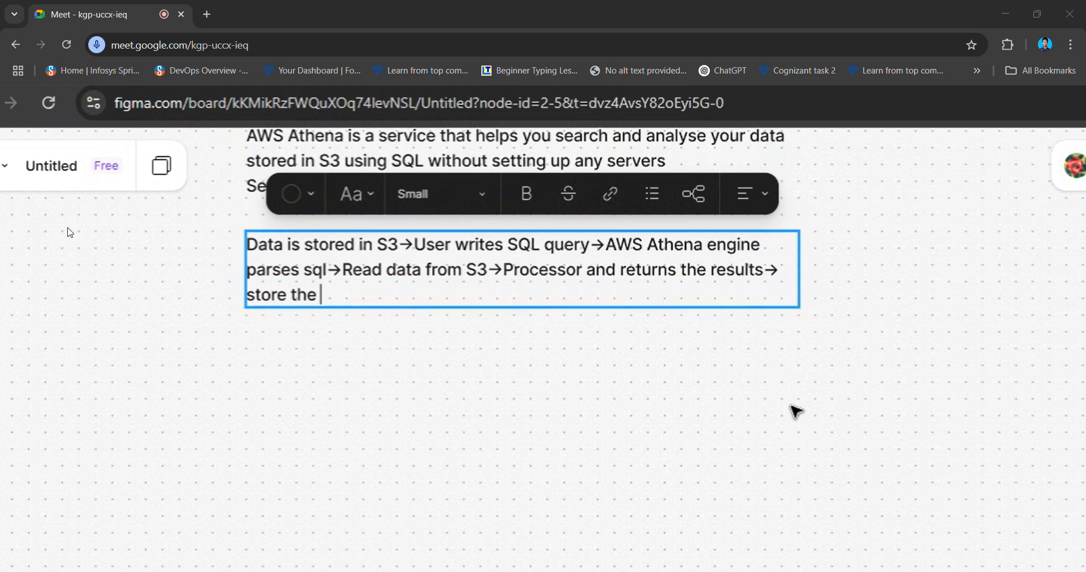
type("result")
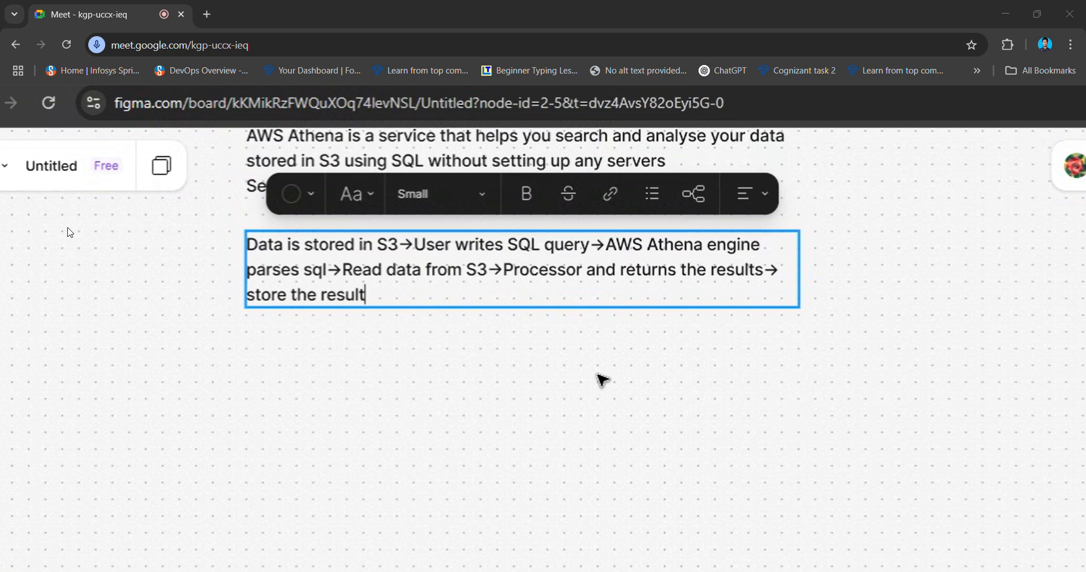
left_click(510, 352)
Add a wide text box below the workflow text, headed "Example:", and start a new line in it.
scroll(510, 352, "down", 1)
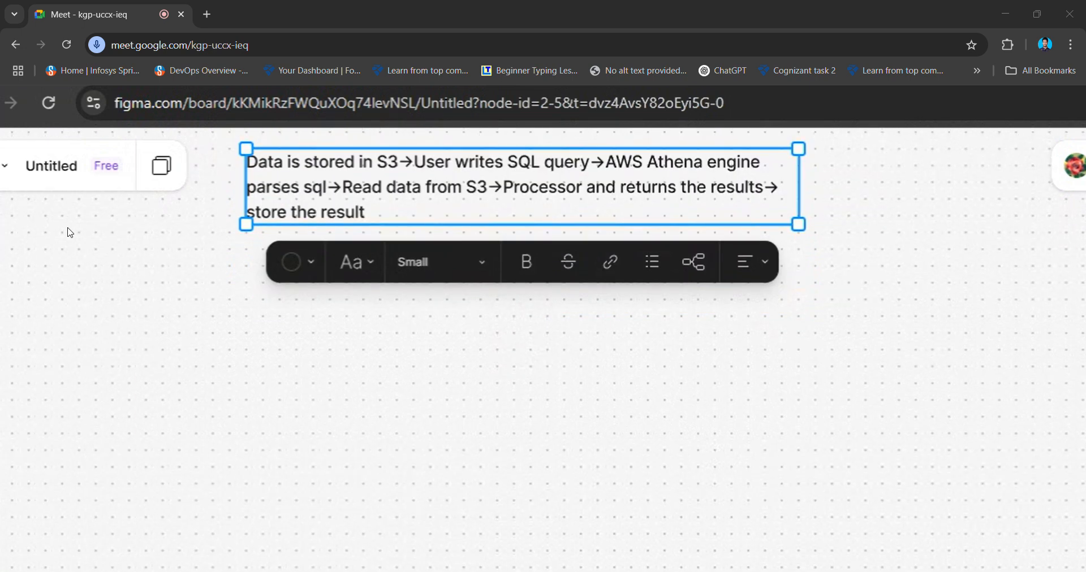
key("t")
left_click_drag(241, 273, 846, 534)
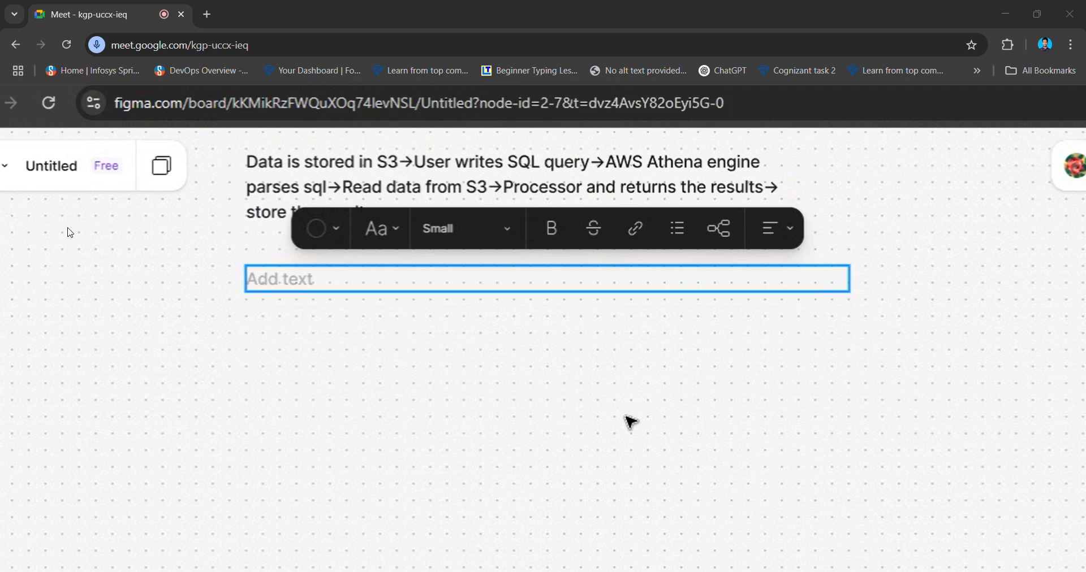
type("Example")
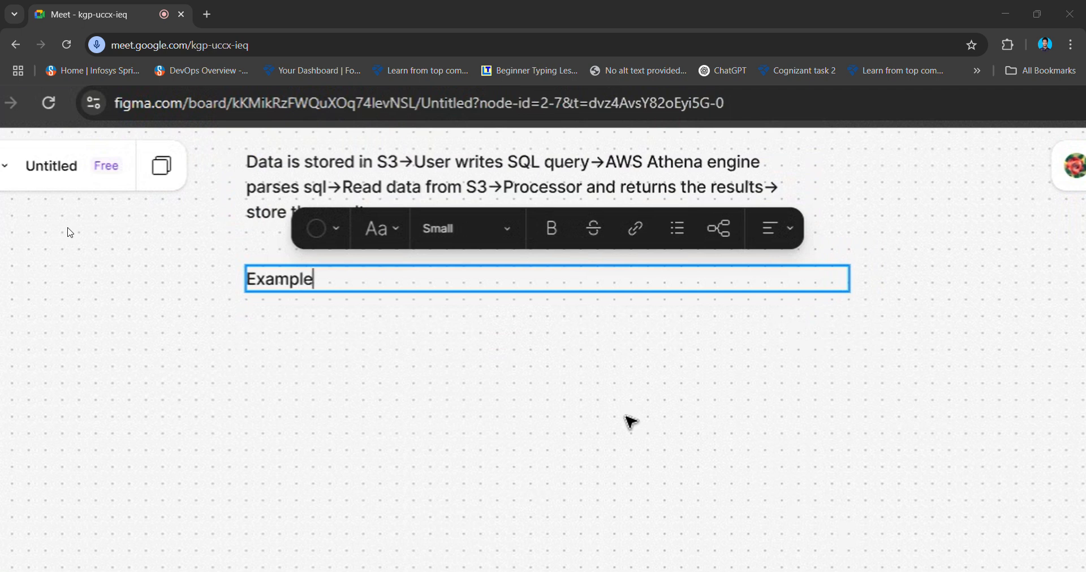
type(":")
key("Return")
Write "You own a library→" on the line under the "Example:" heading.
type("YOur")
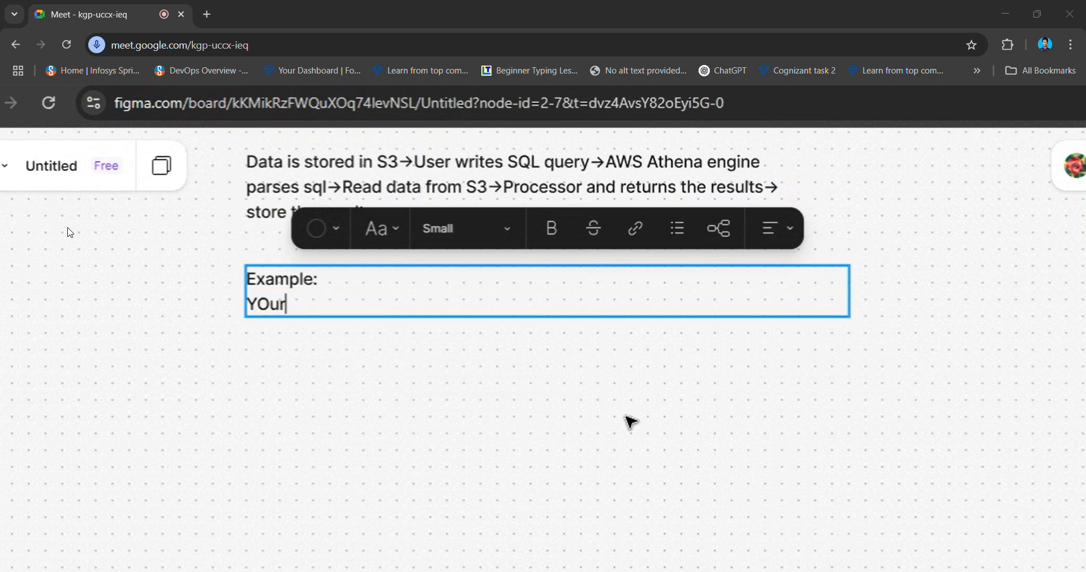
key("BackSpace")
key("BackSpace")
key("BackSpace")
type("oy")
key("BackSpace")
type("u w")
key("BackSpace")
type("own ")
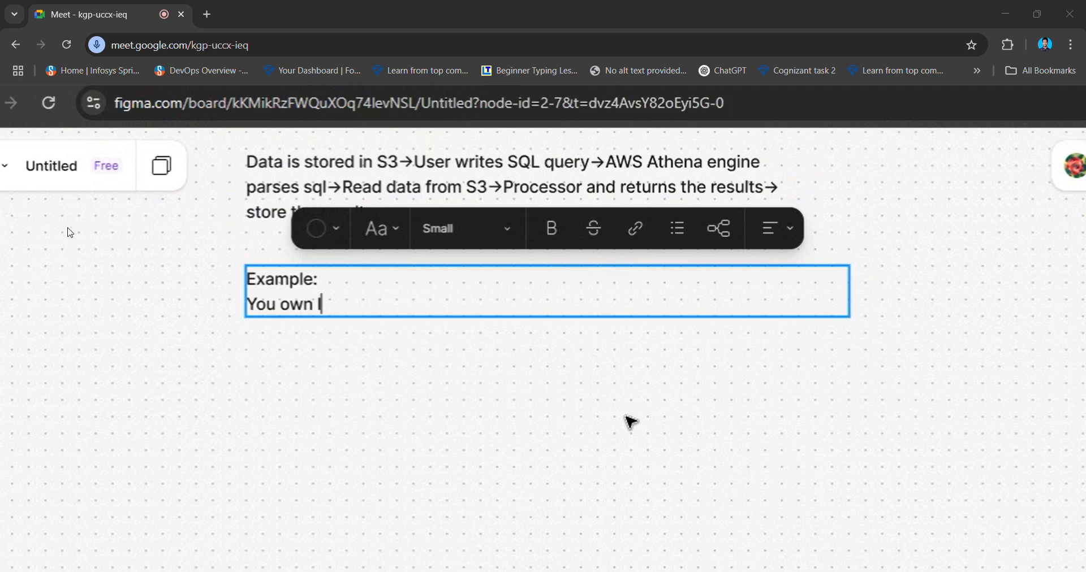
type("a library")
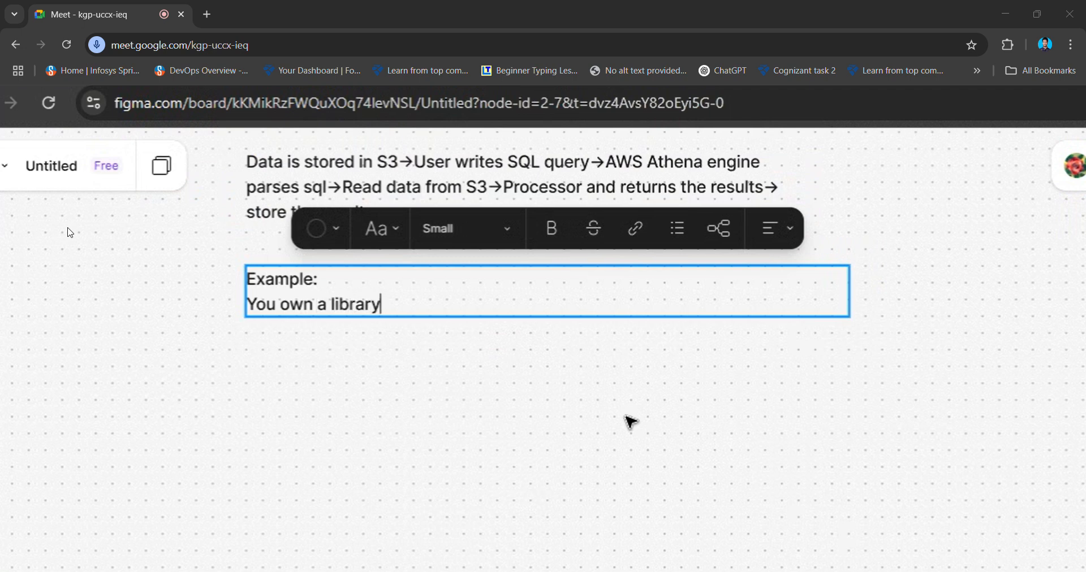
type("->")
Complete the library line of the example with "huge amount of books= S3".
type(" hug")
type("e amount ")
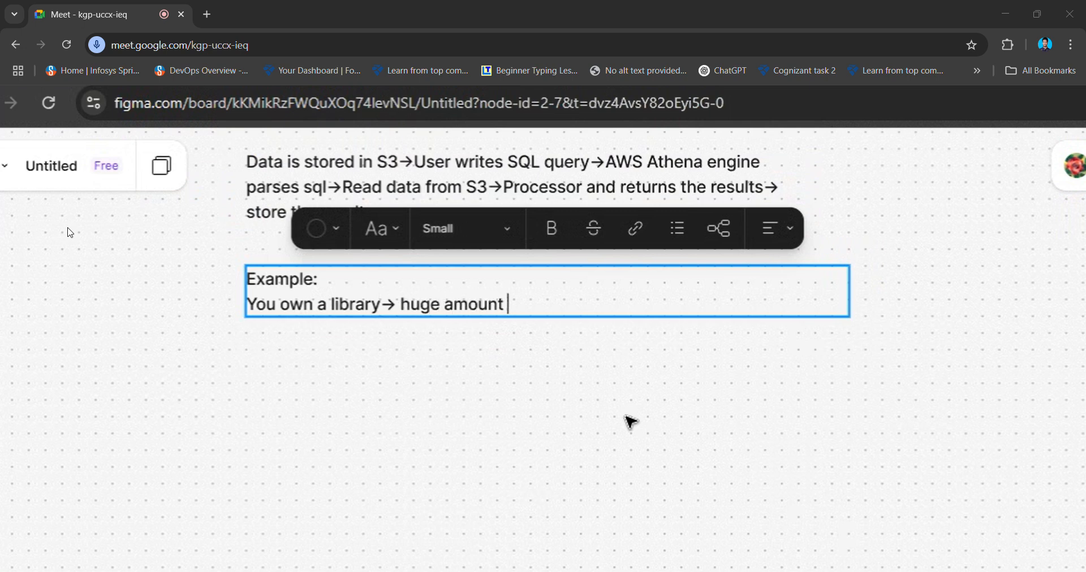
type("of books")
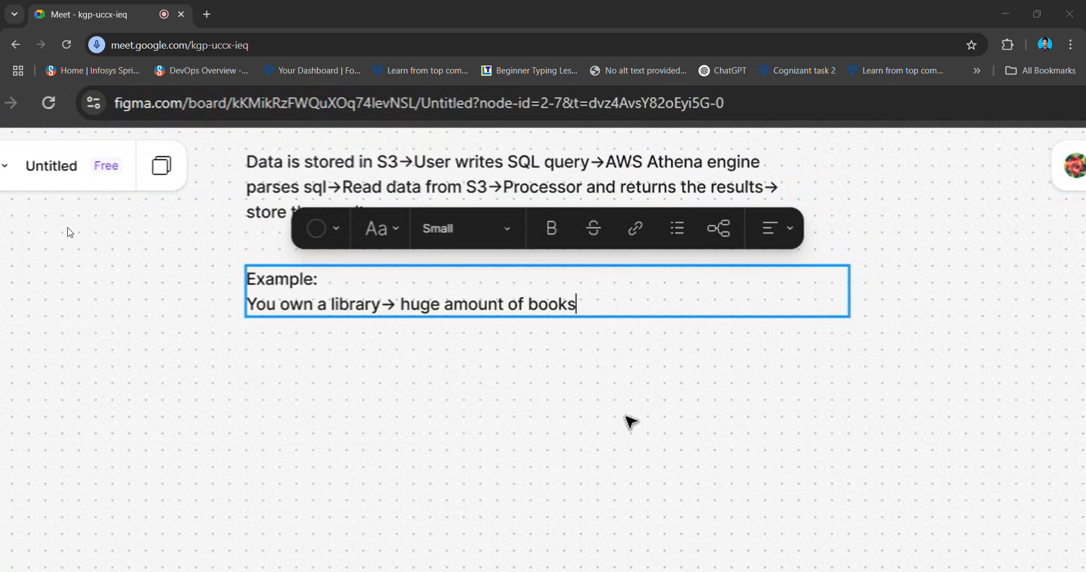
type("= S#")
key("BackSpace")
type("3")
Add the line "customer→ books written by APJ Abdul Kalam=query" to the example text.
key("Return")
type("custo")
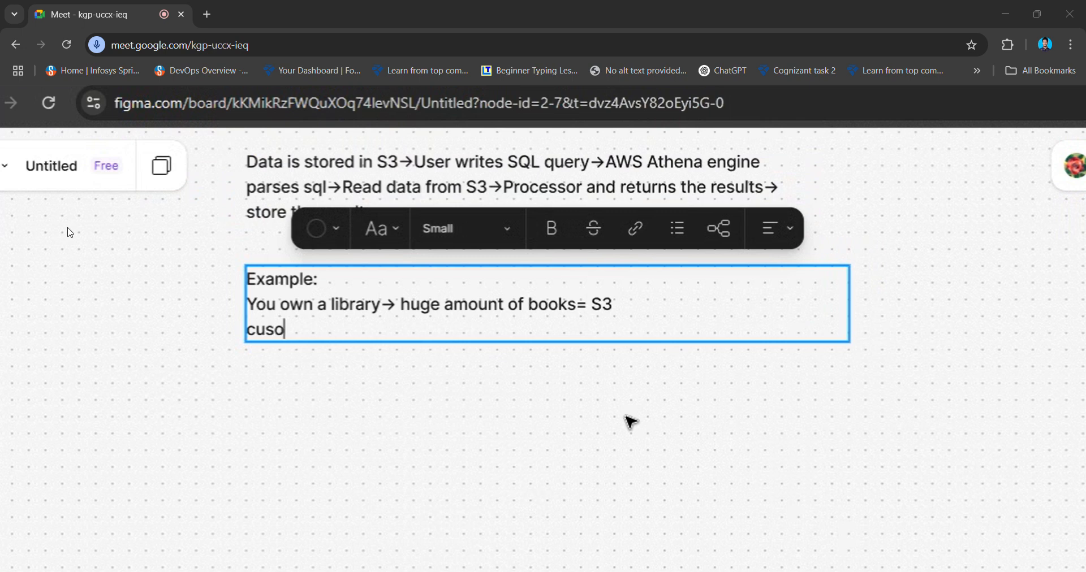
key("BackSpace")
type("tomer-")
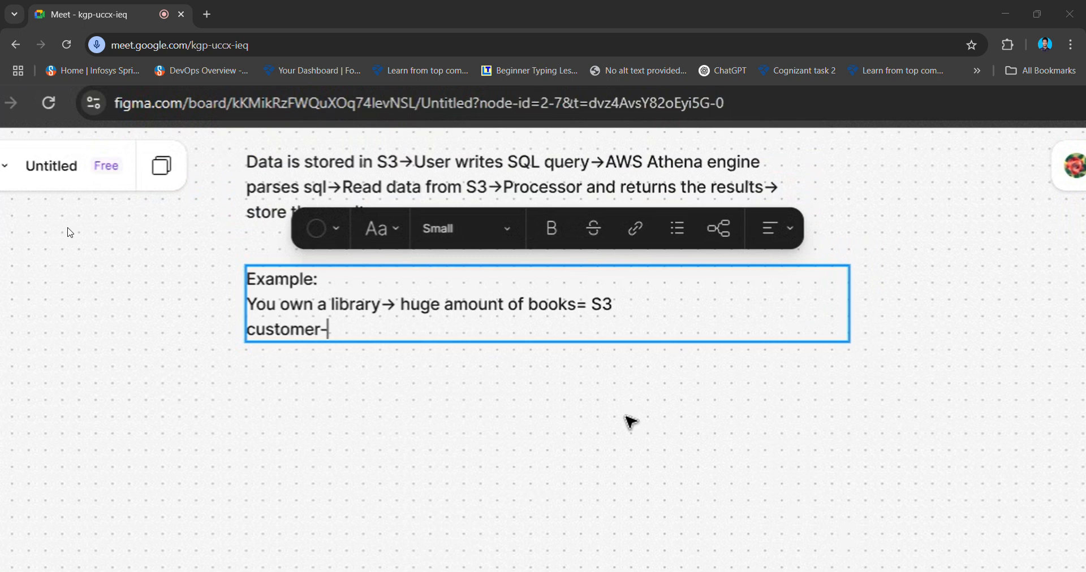
type("> boo")
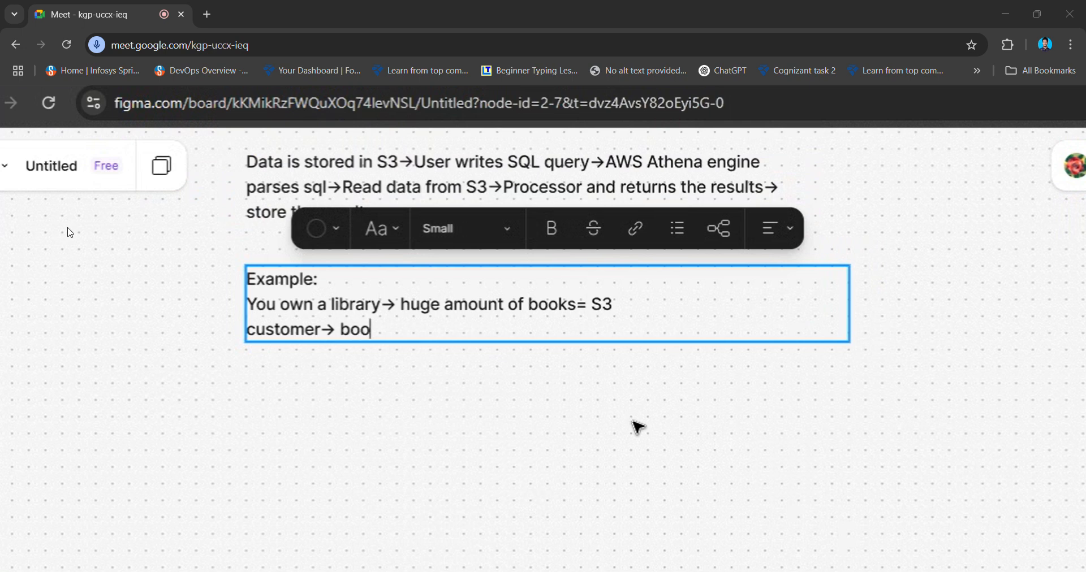
type("ks wrt")
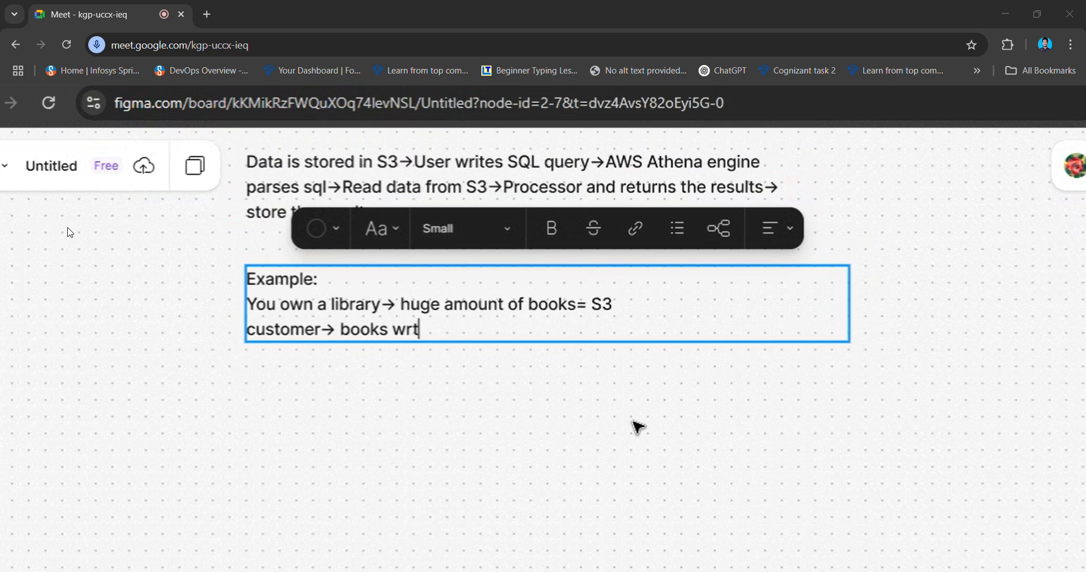
key("BackSpace")
type("itten by APJ Abd")
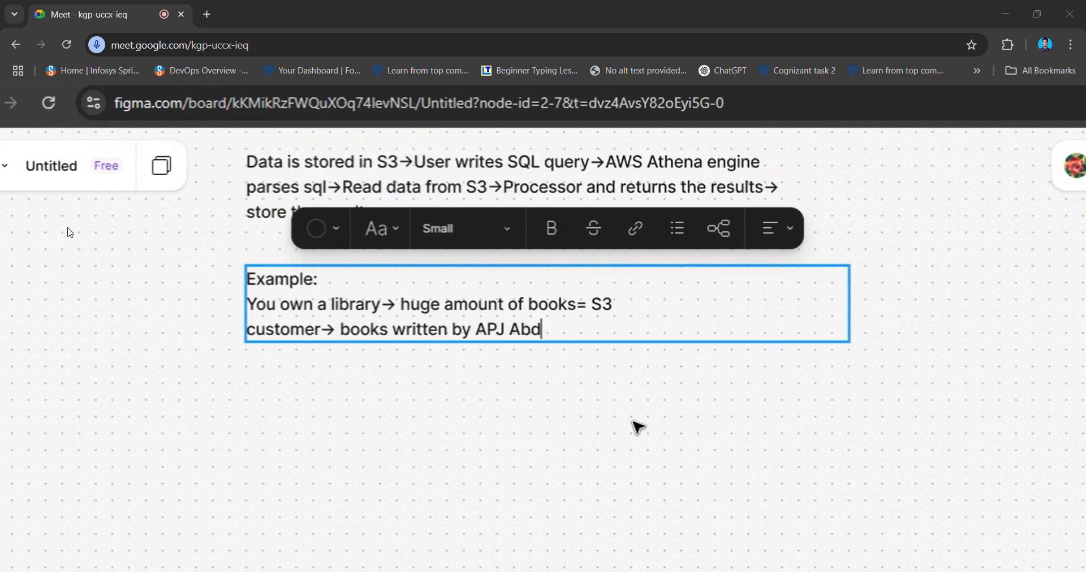
key("BackSpace")
type("dul Kalam")
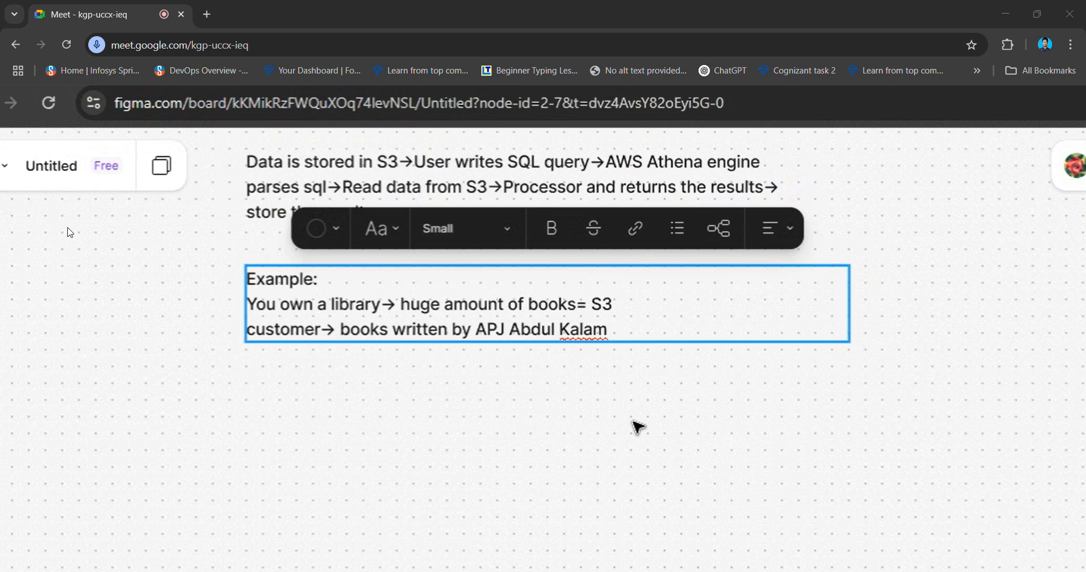
type("=query")
Add the line "Manually → tough" below the customer line of the example.
key("Return")
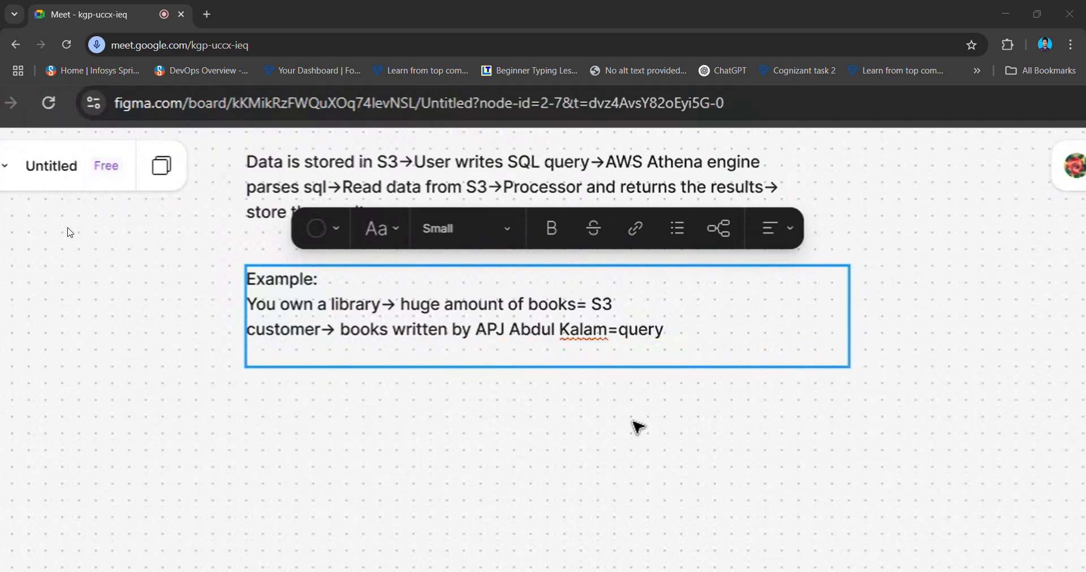
type("Manually ")
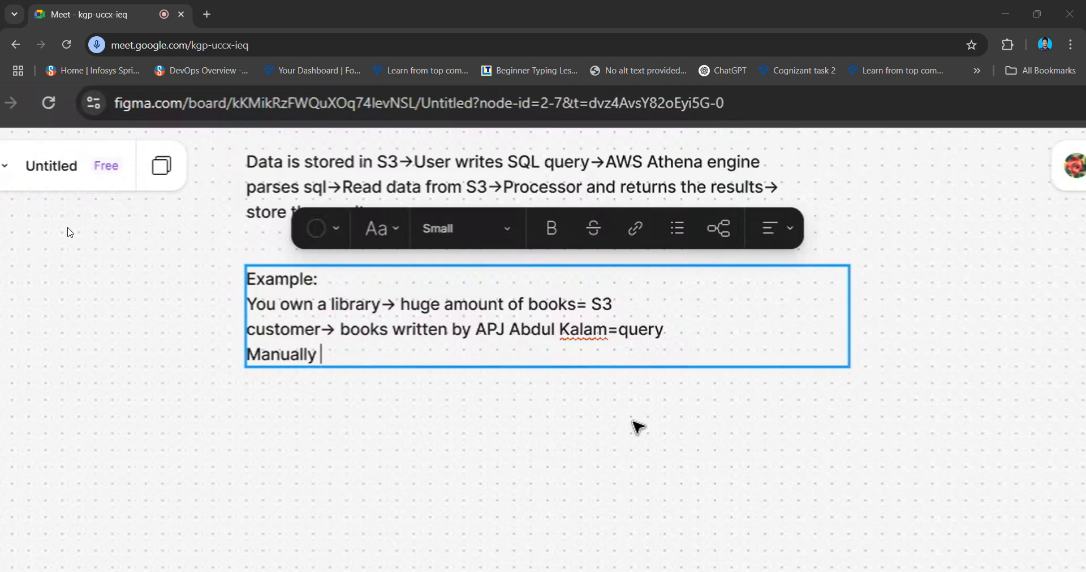
type("-> to")
type("g")
key("BackSpace")
type("ugh")
Add the closing line "system→ fetch=Athena" to the example, finish editing and deselect the text box.
key("Return")
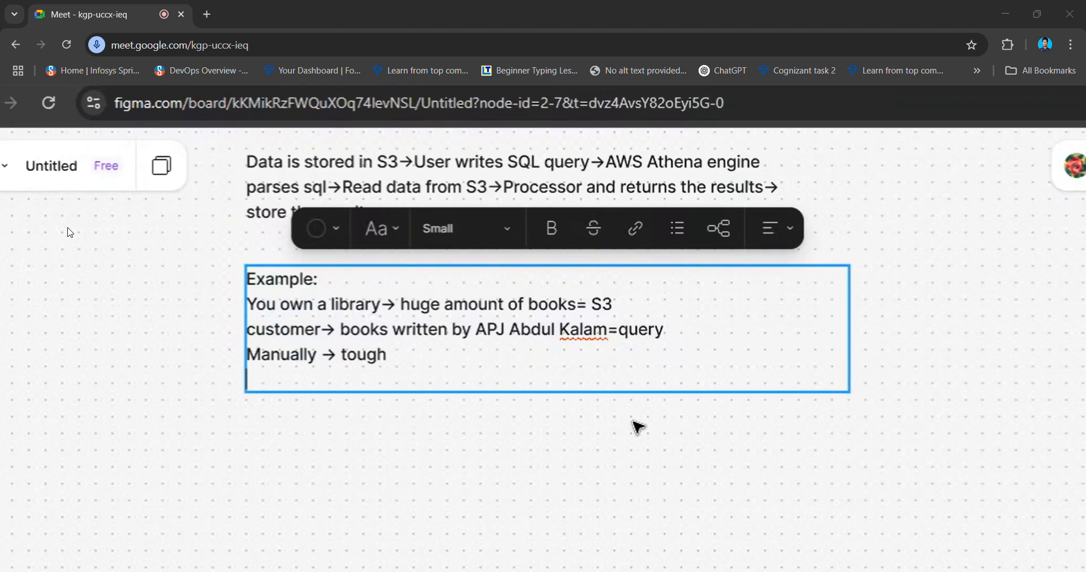
type("system")
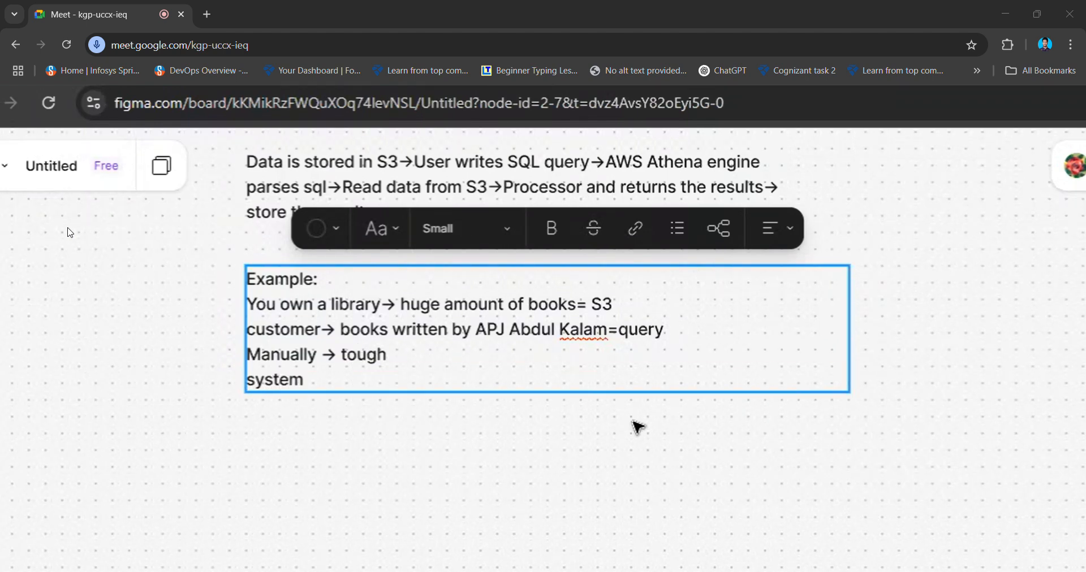
type("-> ")
type("fec")
key("BackSpace")
type("tch")
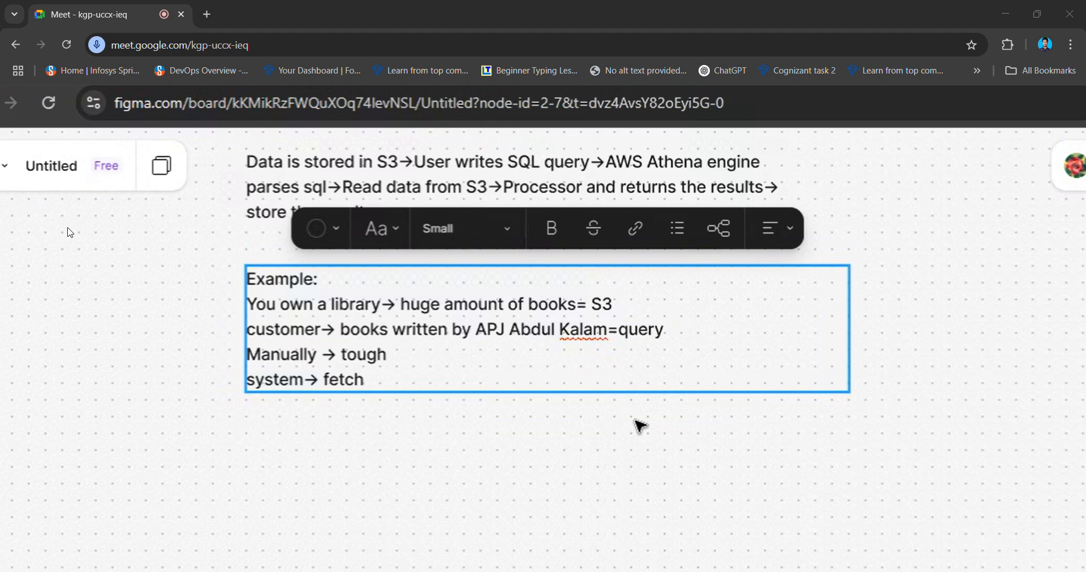
type("=Athena")
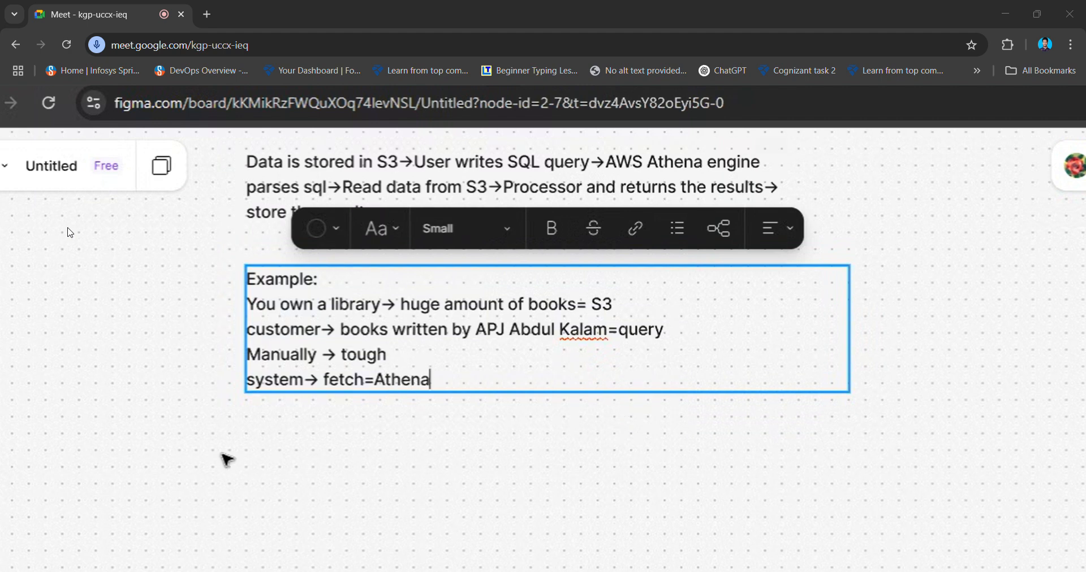
scroll(204, 344, "up", 3)
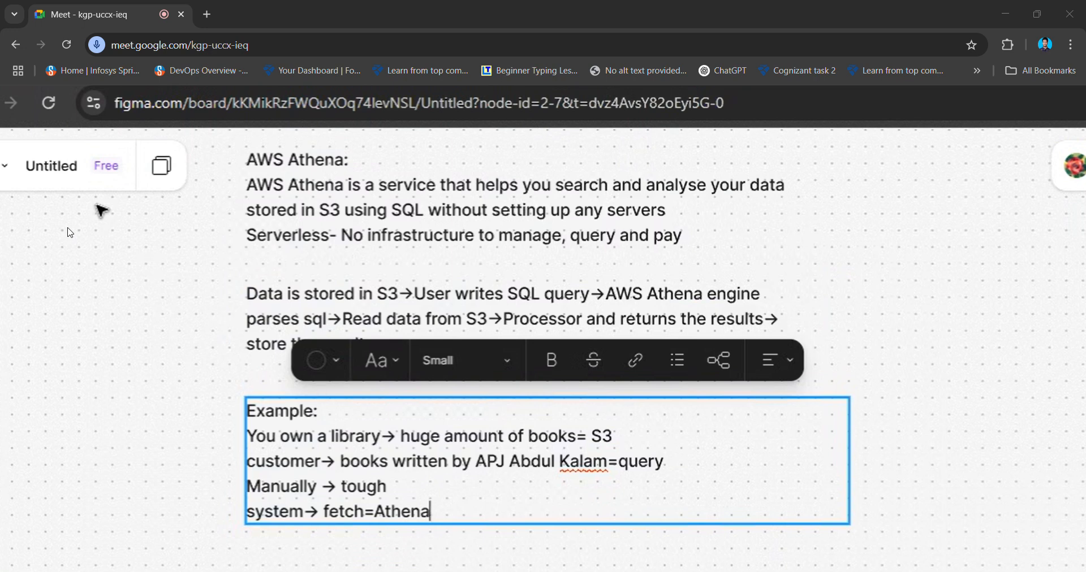
key("Escape")
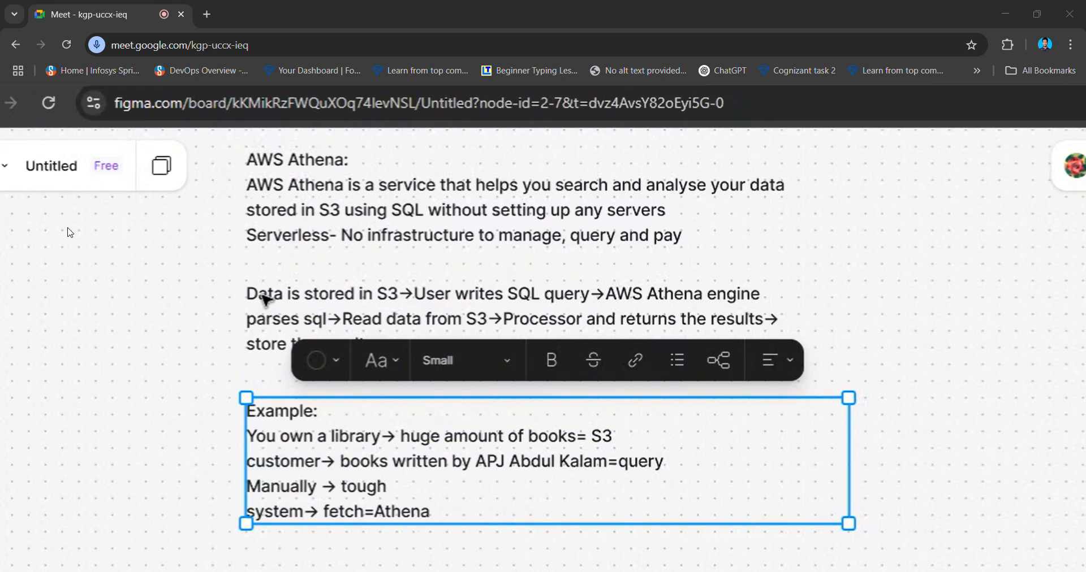
left_click(213, 283)
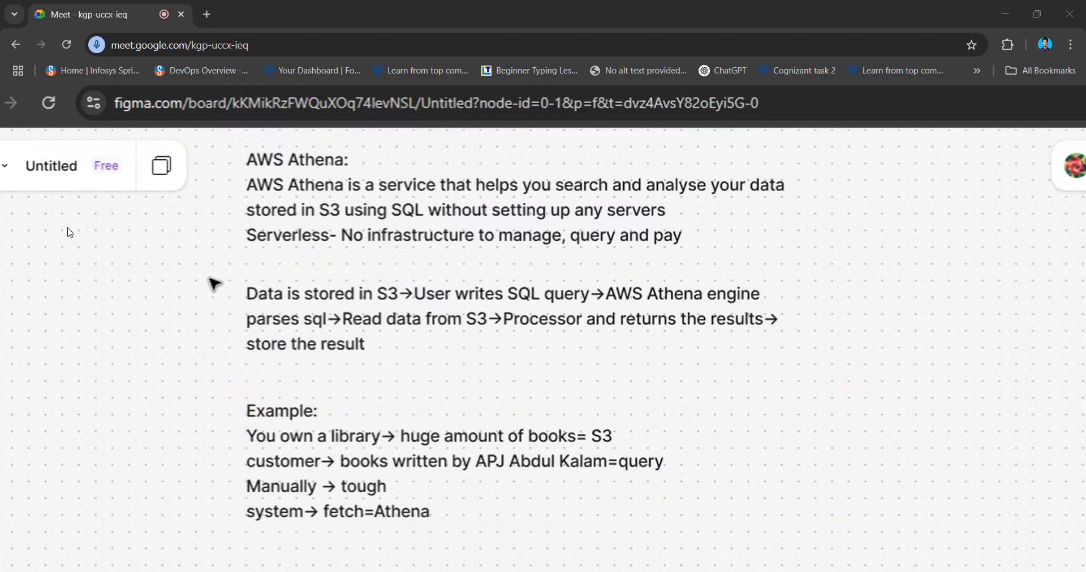
scroll(213, 284, "up", 1)
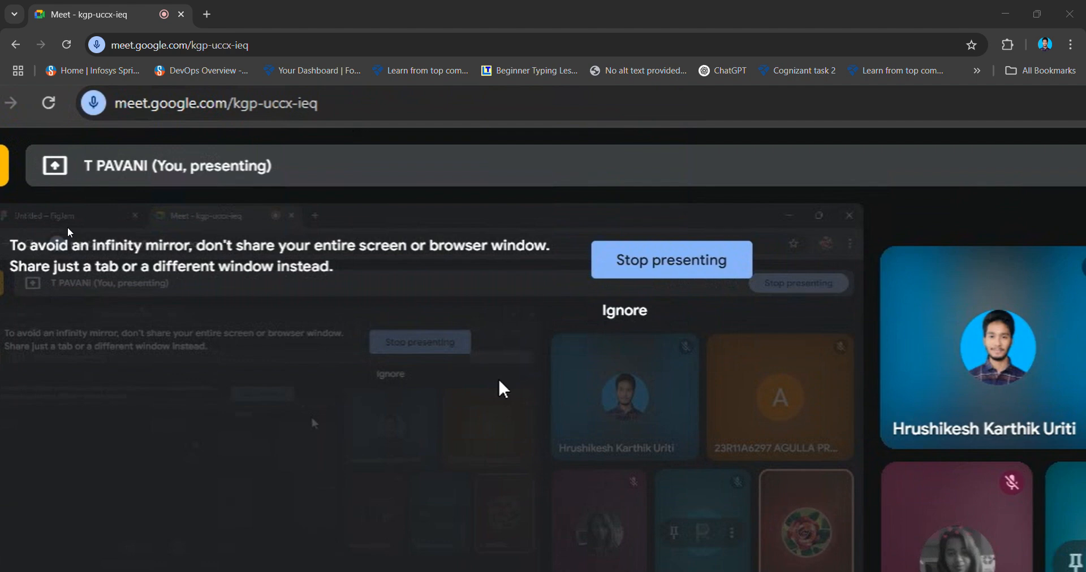
Stop the screen presentation in the Google Meet call and unmute the microphone.
left_click(683, 276)
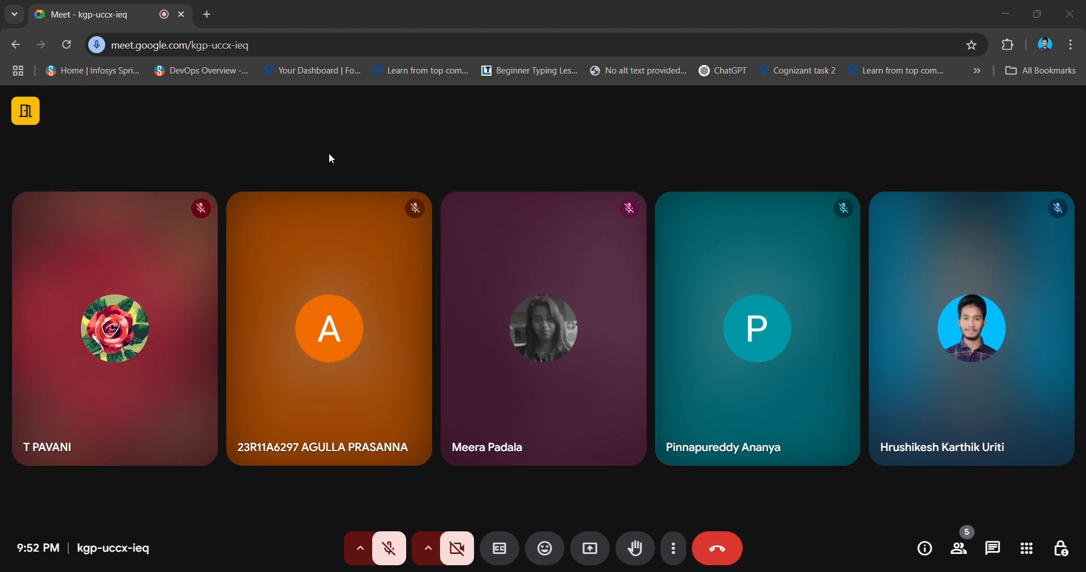
left_click(388, 547)
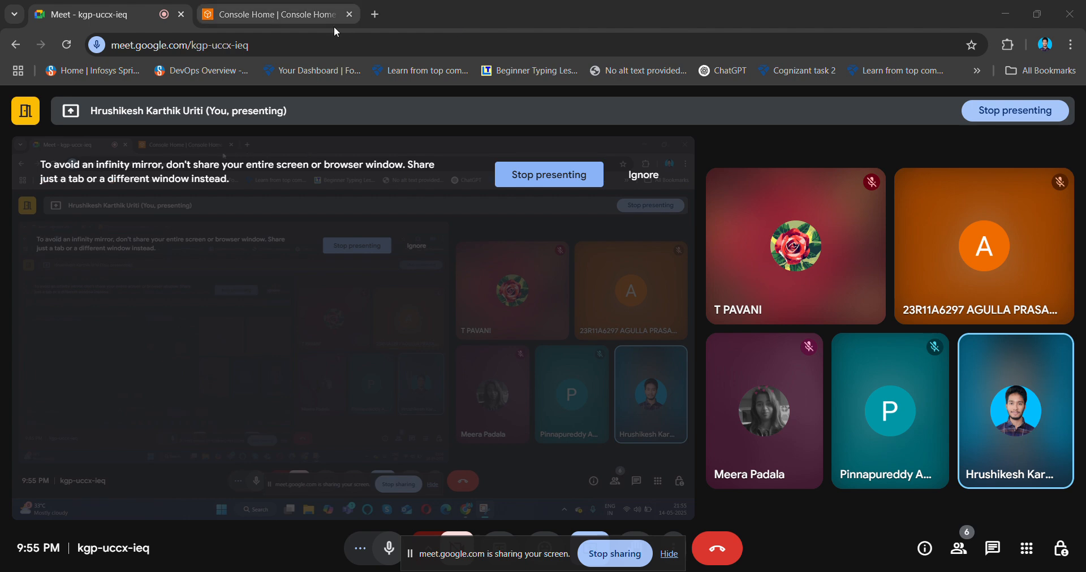
Switch to the AWS console and open the S3 service from the recently visited services.
left_click(310, 20)
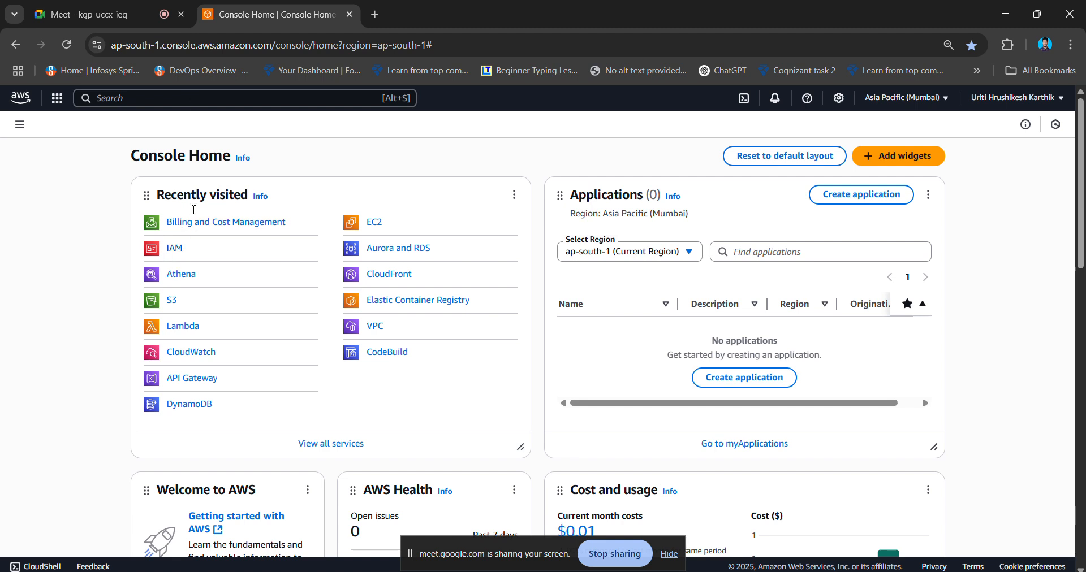
left_click(187, 101)
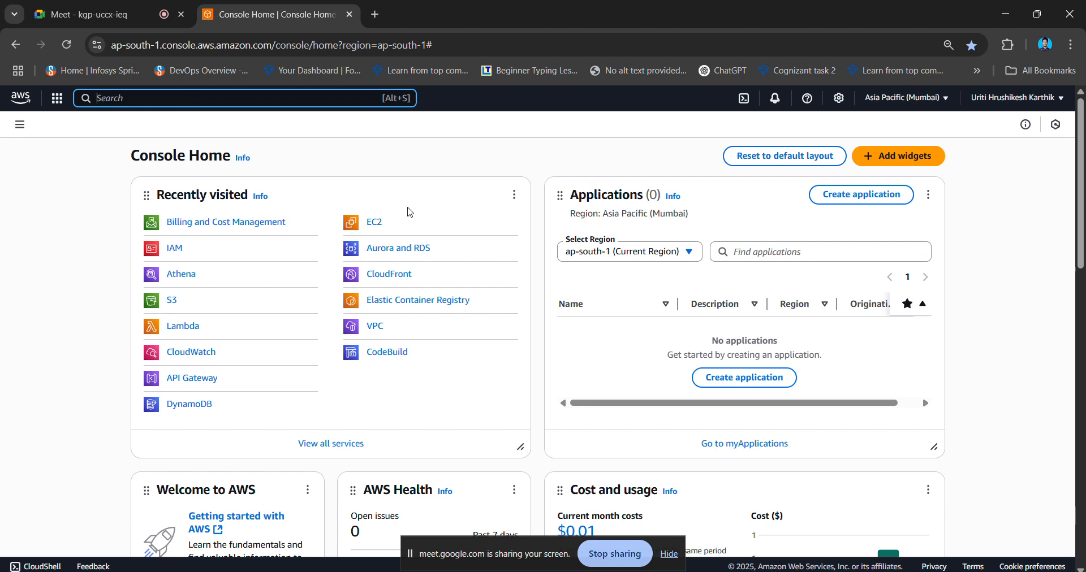
left_click(173, 306)
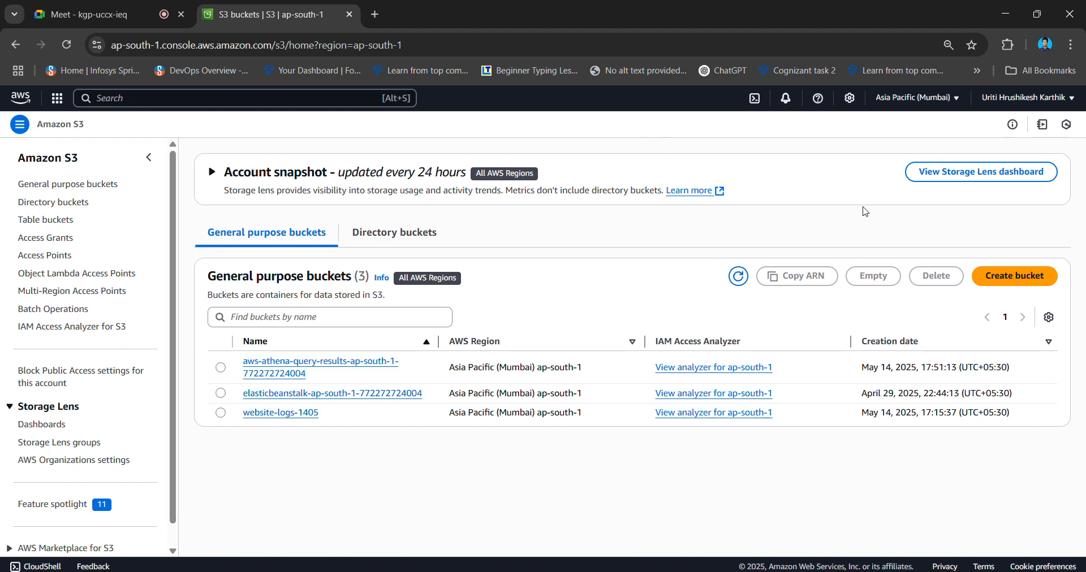
Create a general purpose S3 bucket named new-s3-weblogs-1405 with all other settings left at their defaults.
left_click(998, 279)
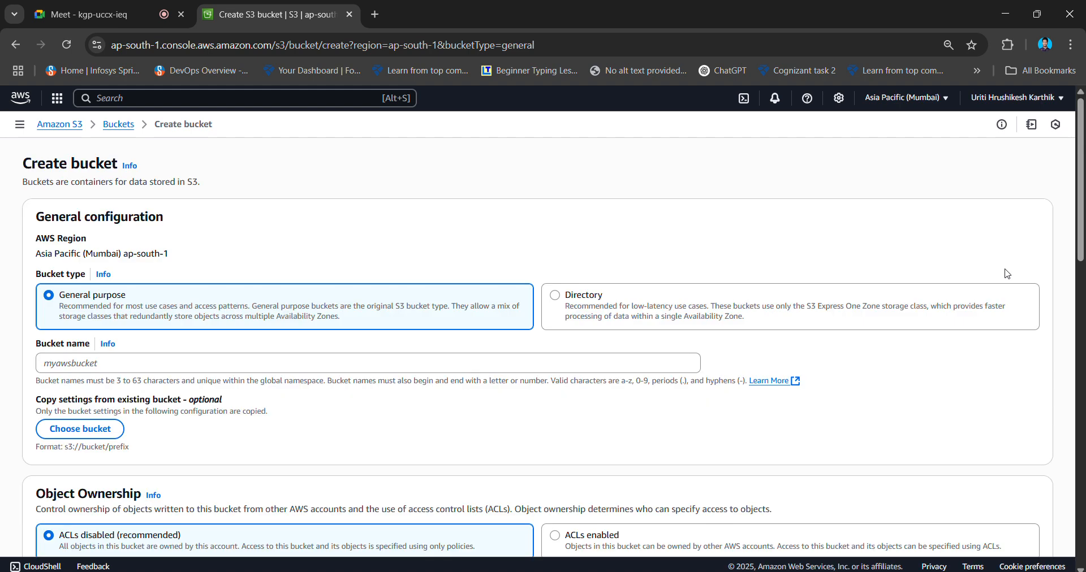
left_click(188, 363)
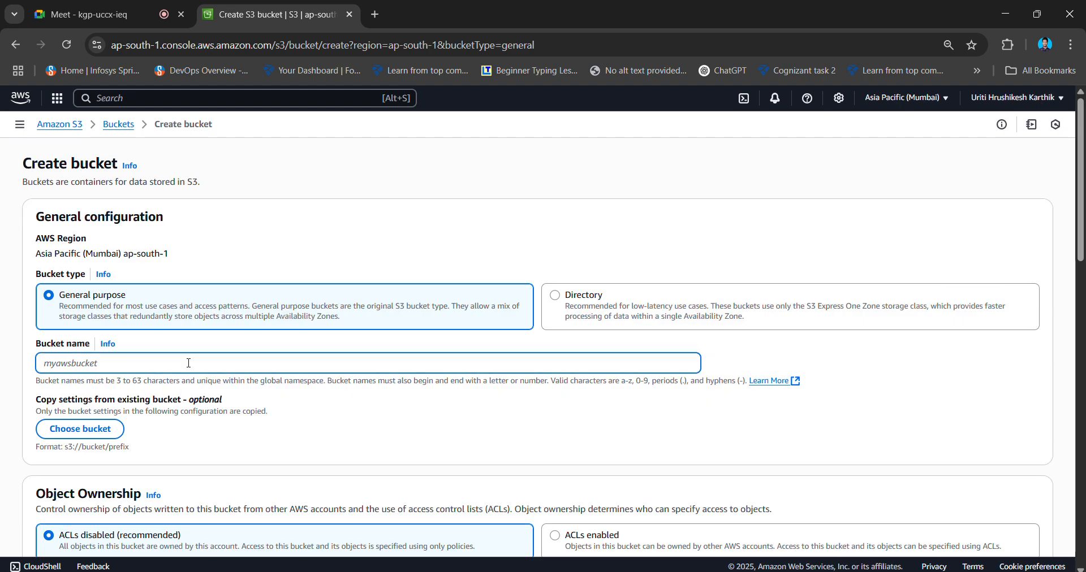
type("new")
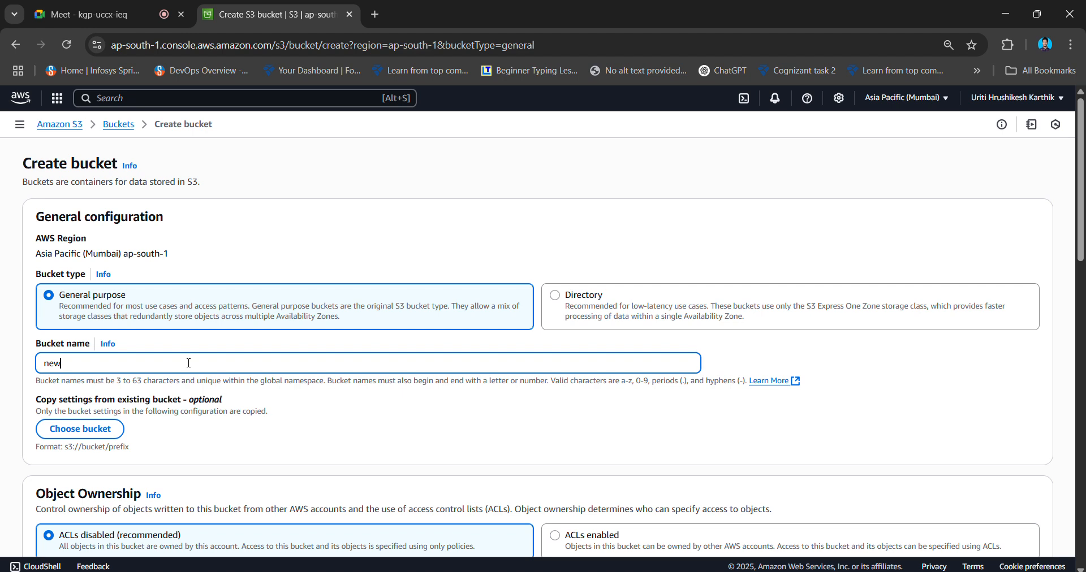
type("-s3-weblogs-1405")
scroll(453, 345, "down", 1)
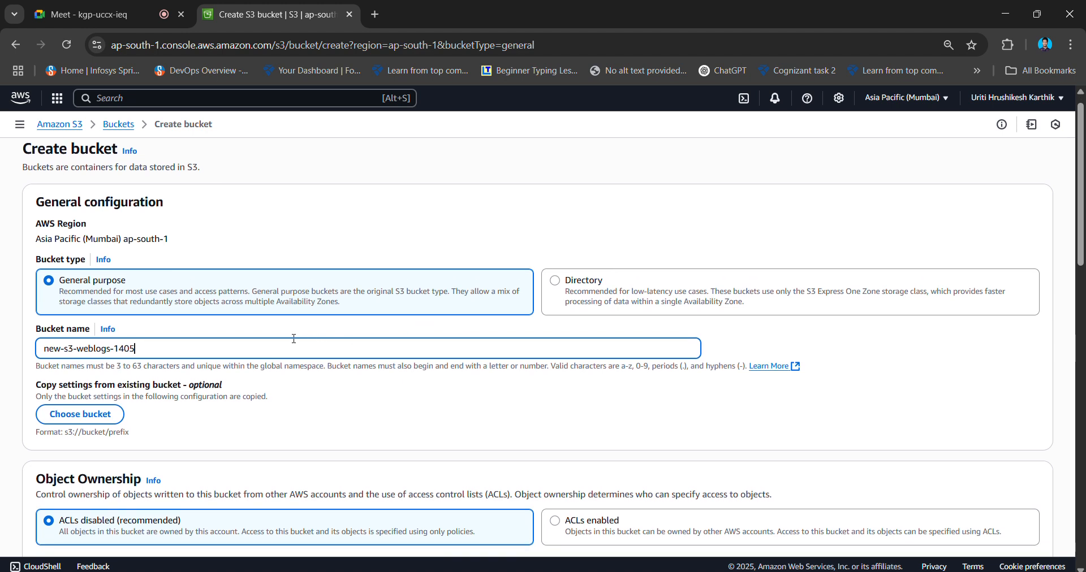
mouse_move(136, 349)
left_mouse_down()
mouse_move(41, 349)
mouse_move(141, 347)
left_mouse_up()
scroll(143, 340, "down", 6)
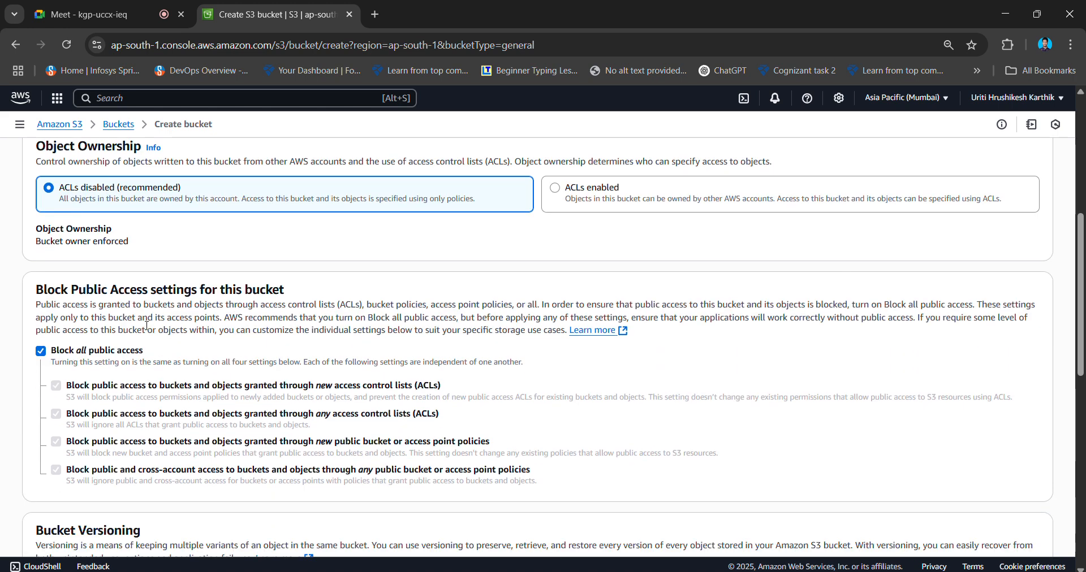
scroll(714, 344, "down", 5)
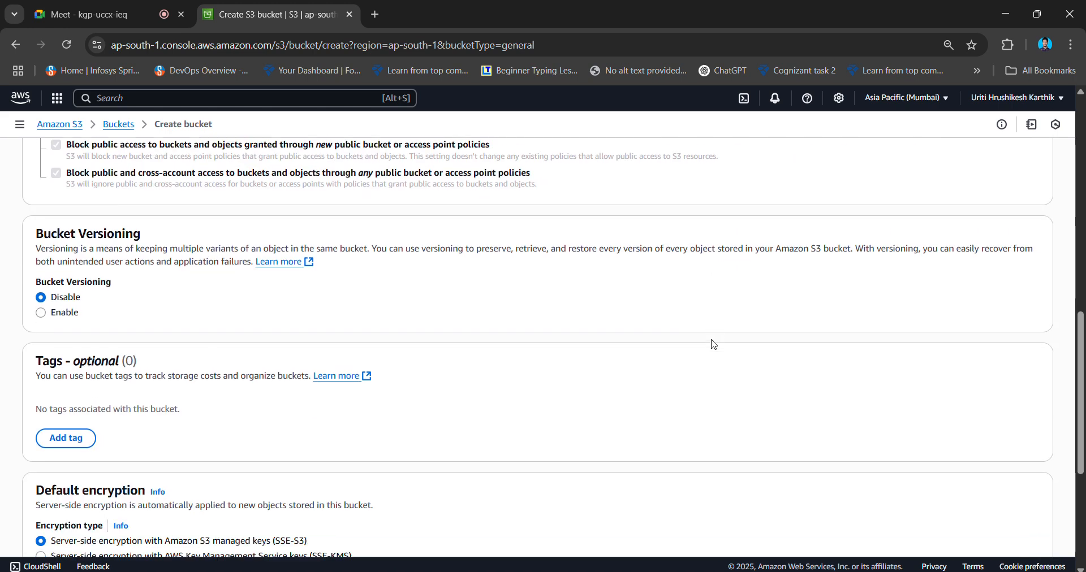
scroll(713, 344, "down", 5)
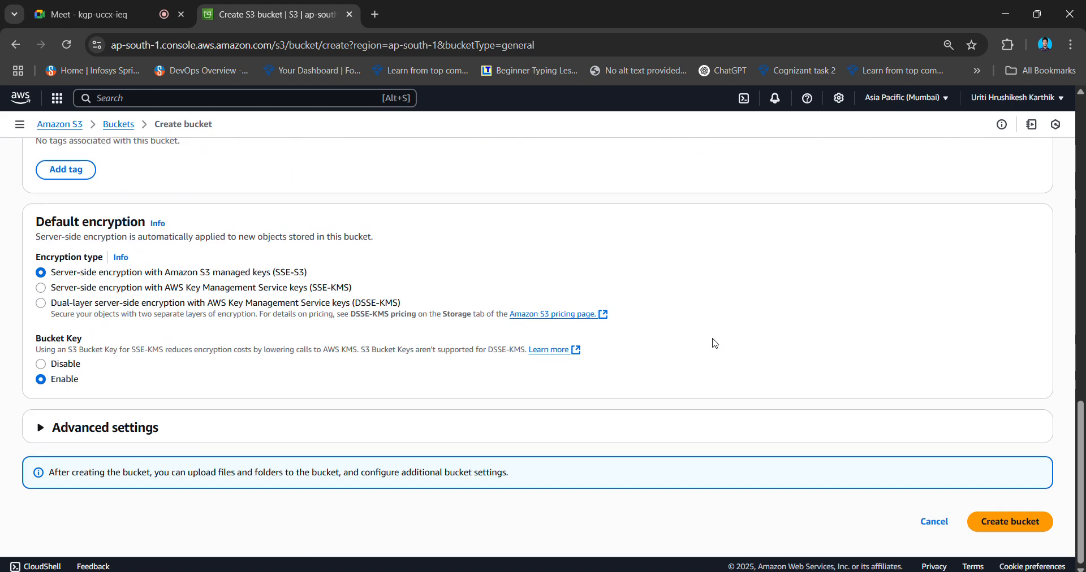
left_click(1030, 524)
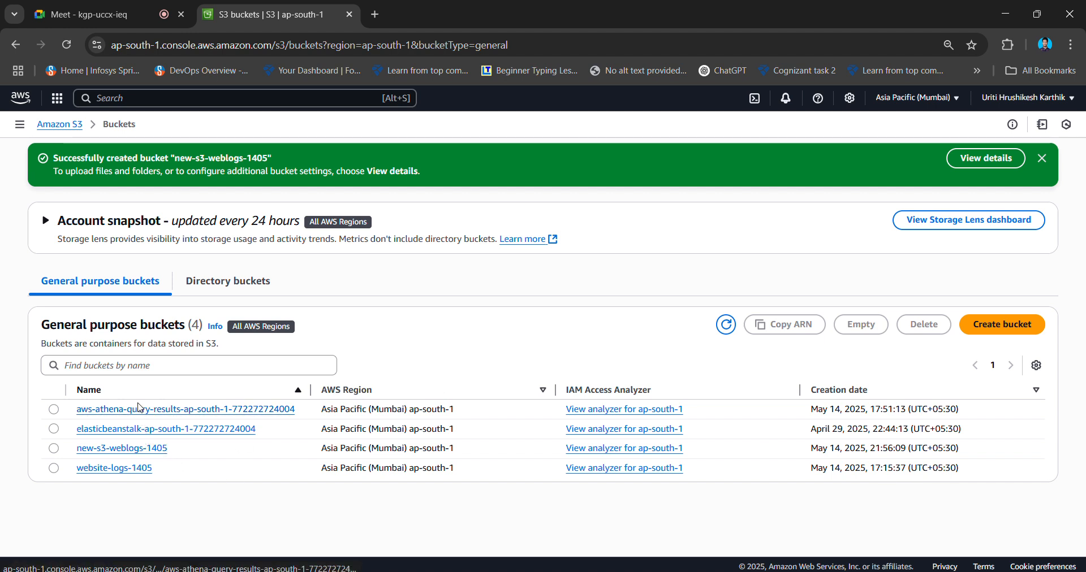
Create a folder named logs in the new-s3-weblogs-1405 bucket without specifying an encryption key.
left_click(126, 449)
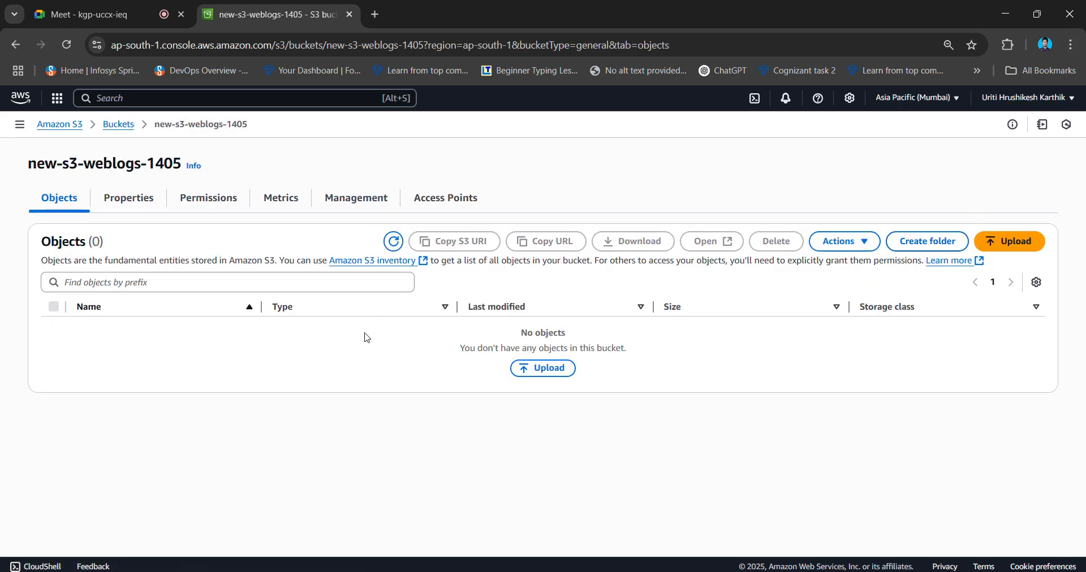
left_click(933, 240)
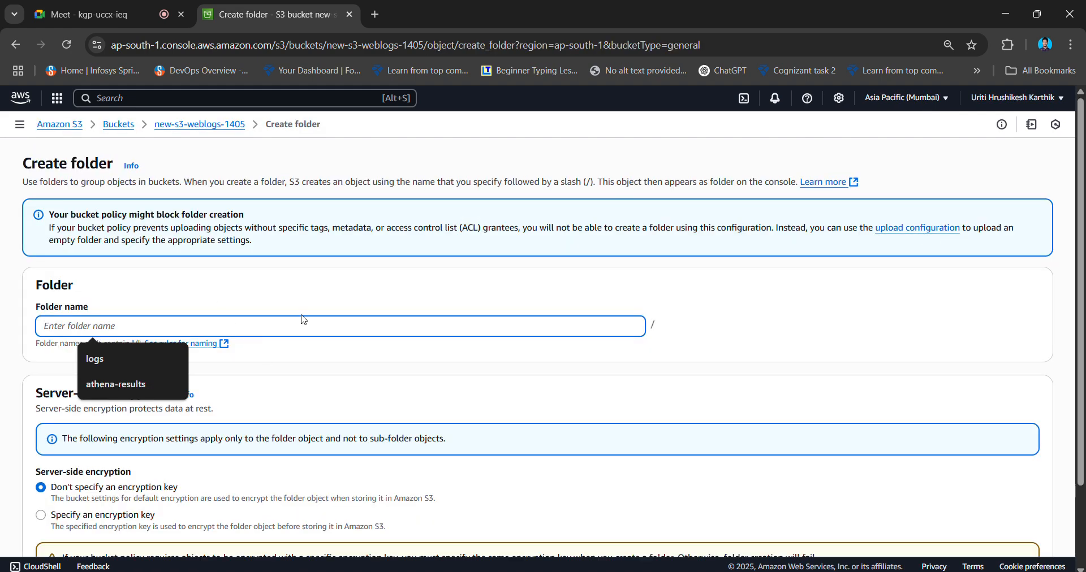
left_click(136, 356)
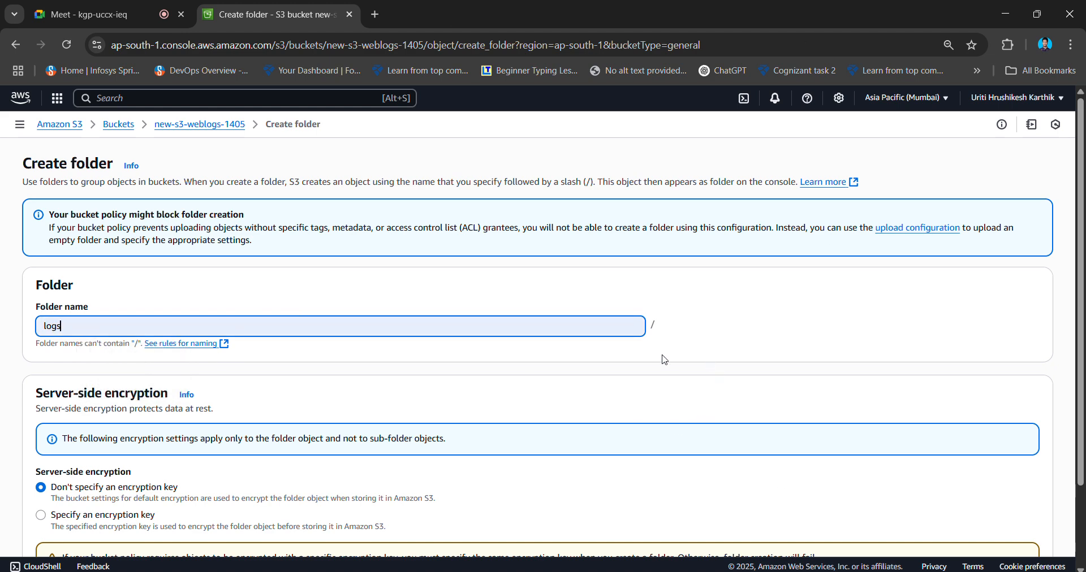
scroll(665, 360, "down", 2)
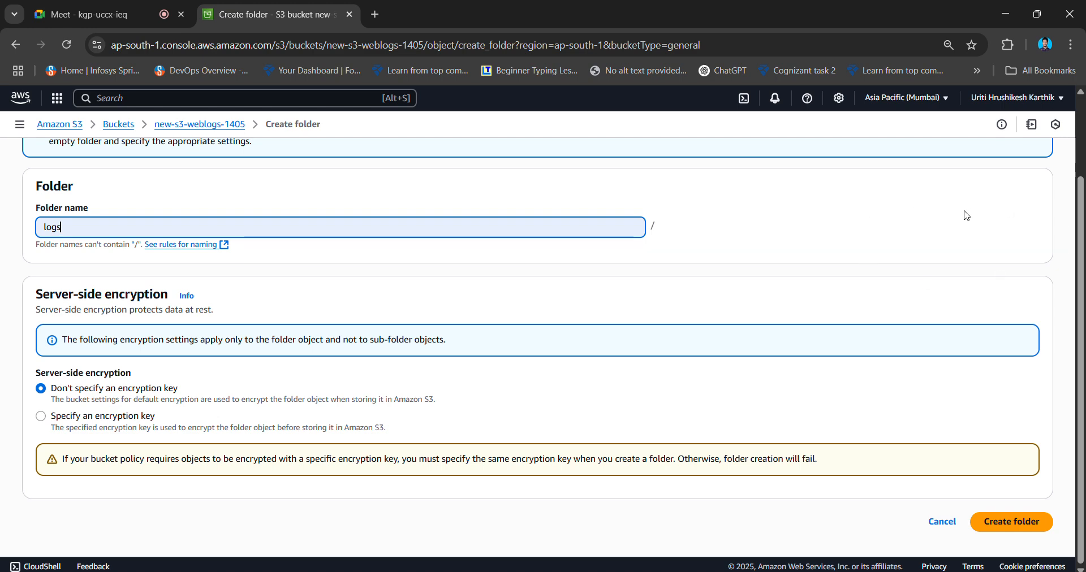
scroll(966, 215, "up", 3)
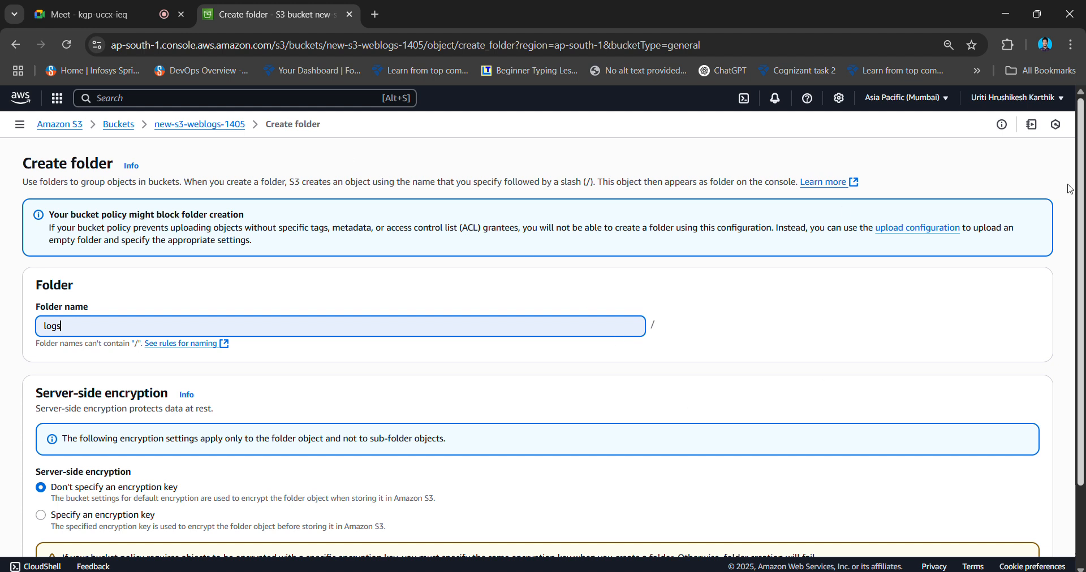
scroll(994, 343, "down", 2)
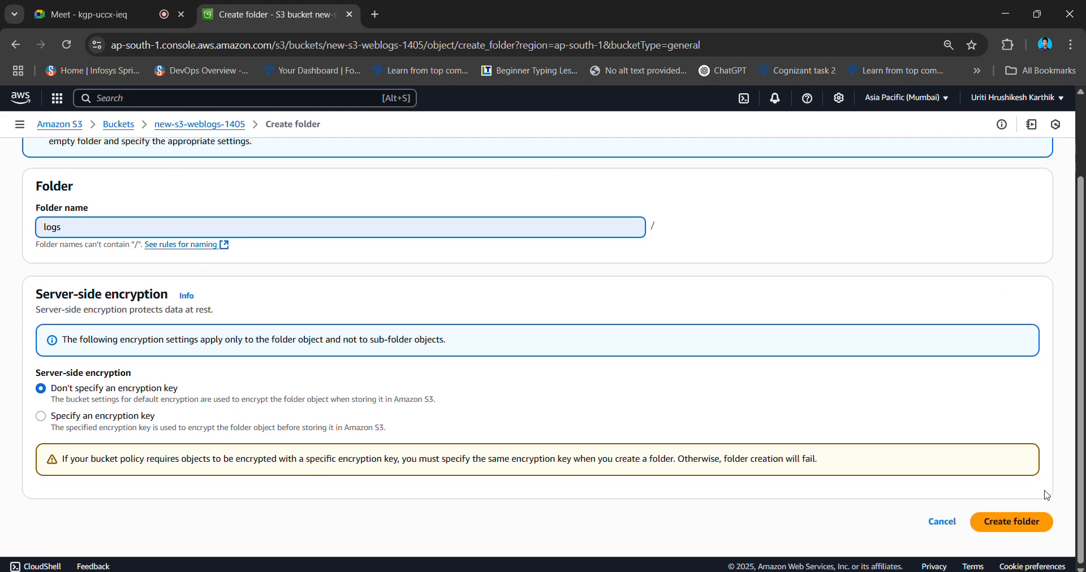
left_click(1031, 525)
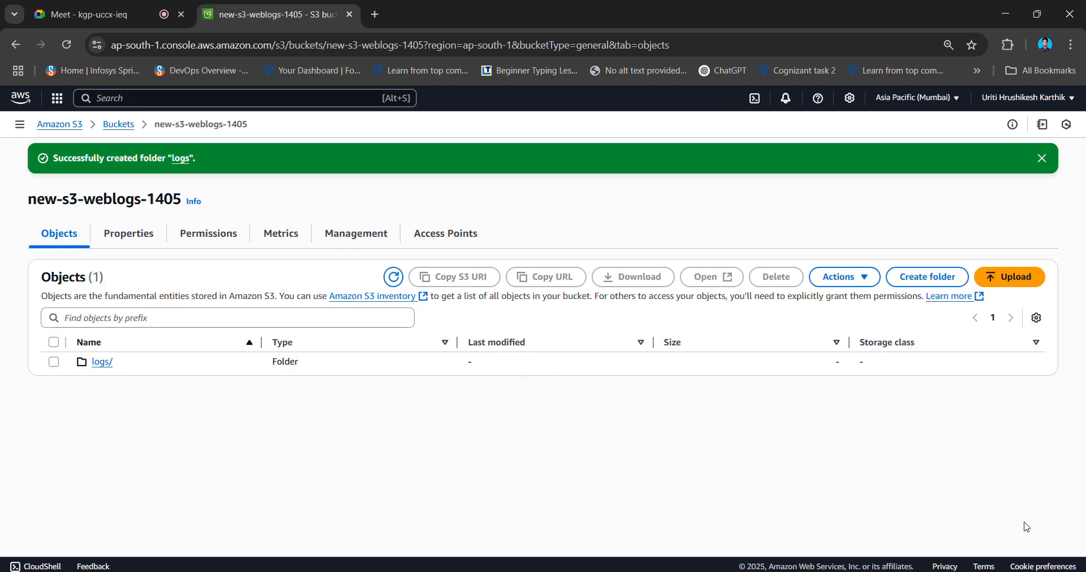
Upload website_logs.csv from the to-do folder into the bucket's logs folder and return to the folder's object list.
left_click(101, 362)
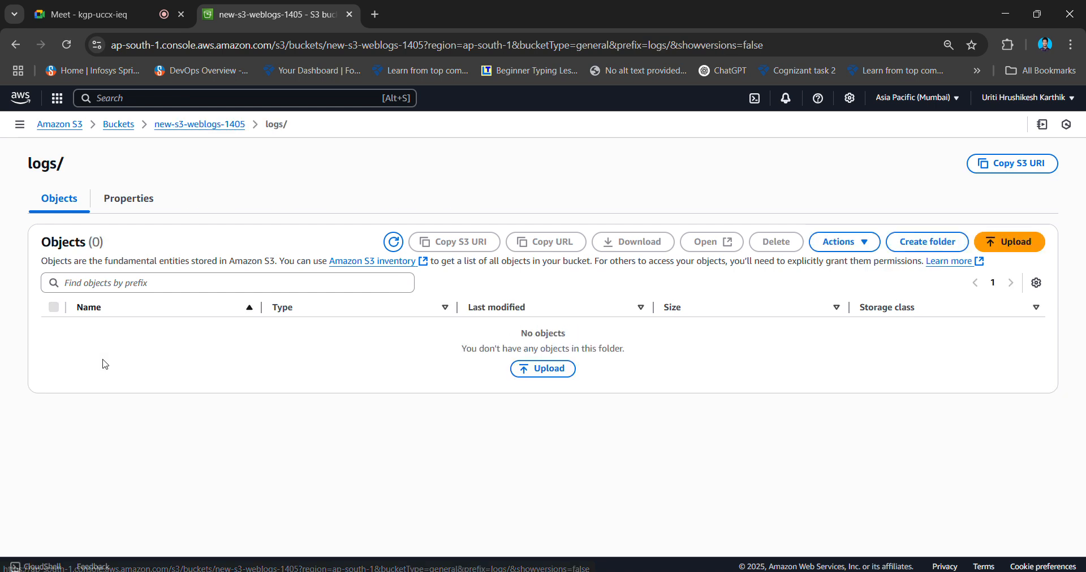
key("alt+Tab")
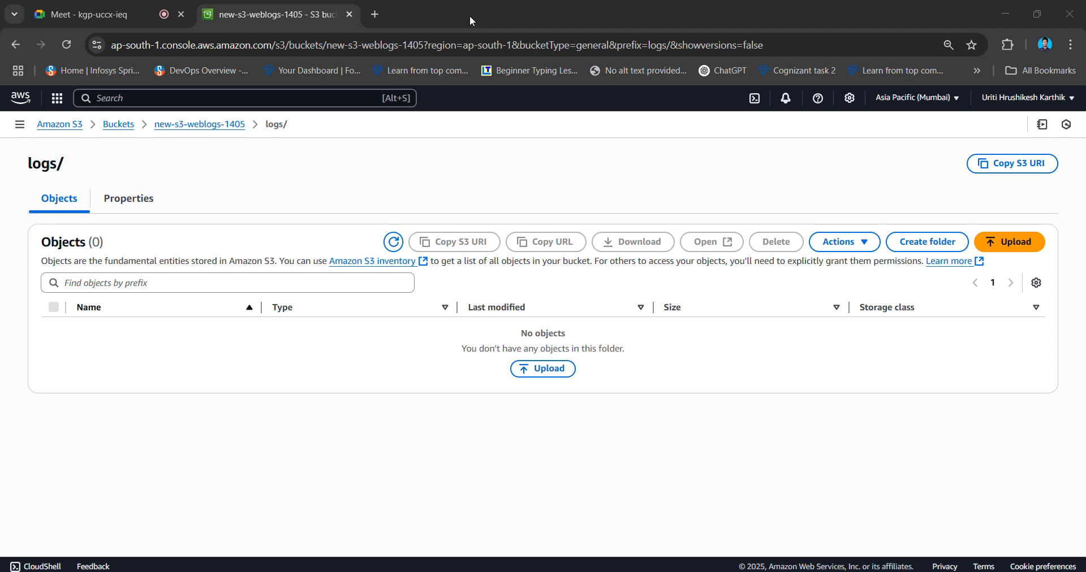
left_click(561, 375)
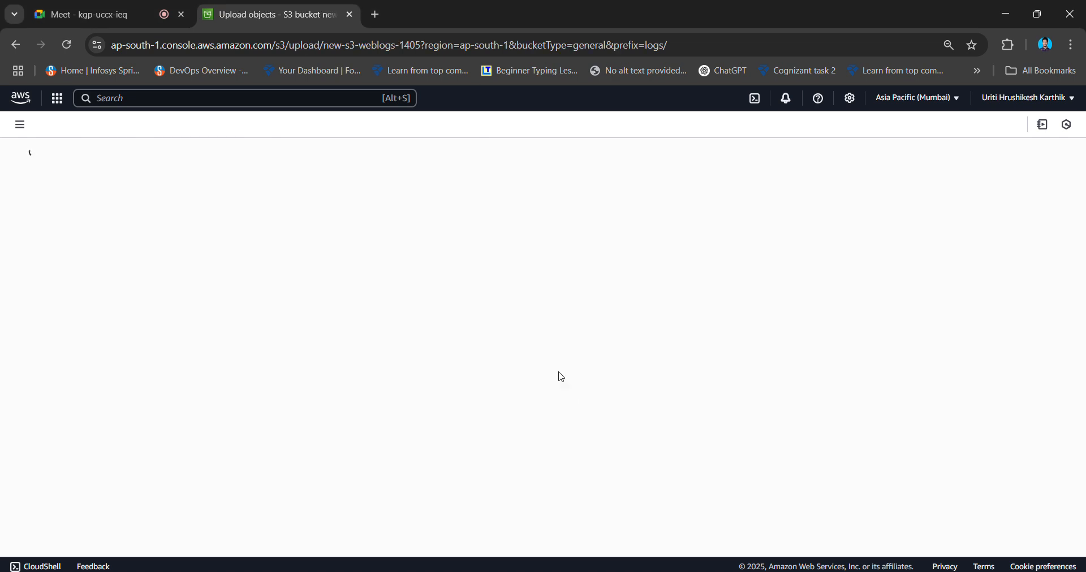
left_click(916, 275)
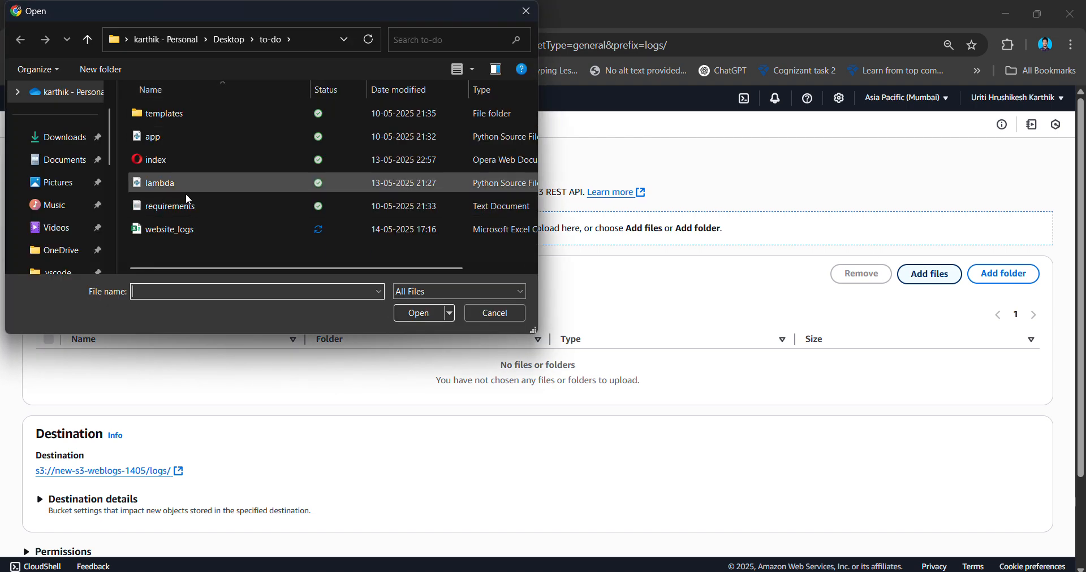
left_click(195, 228)
left_click(436, 314)
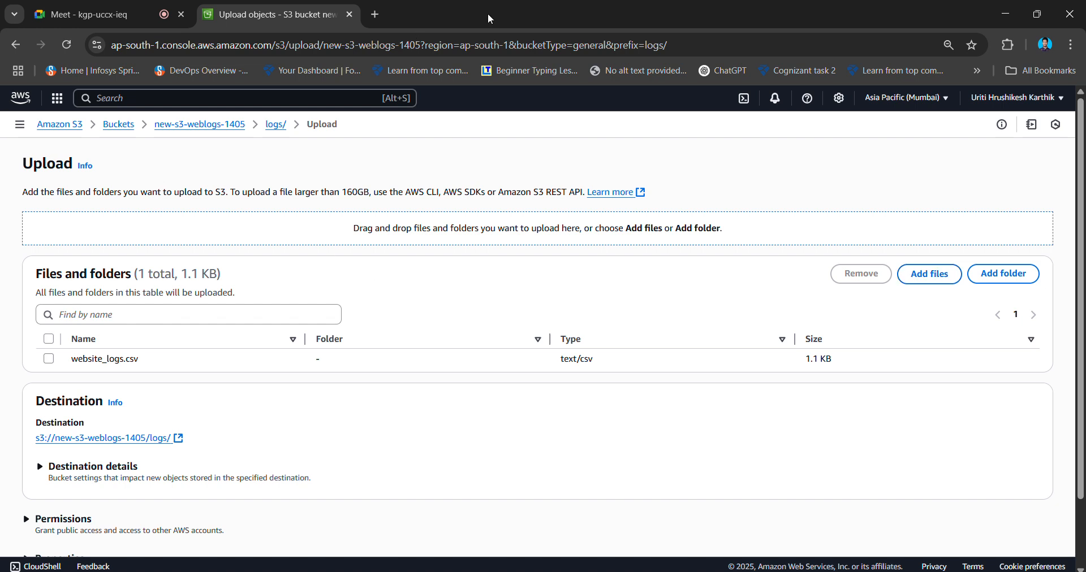
scroll(917, 376, "down", 2)
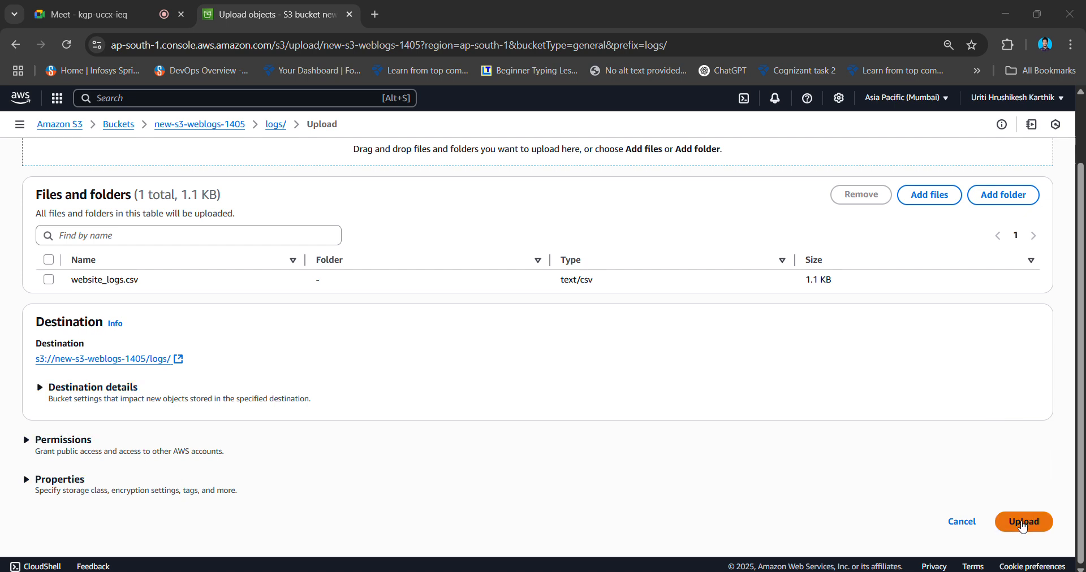
left_click(1022, 526)
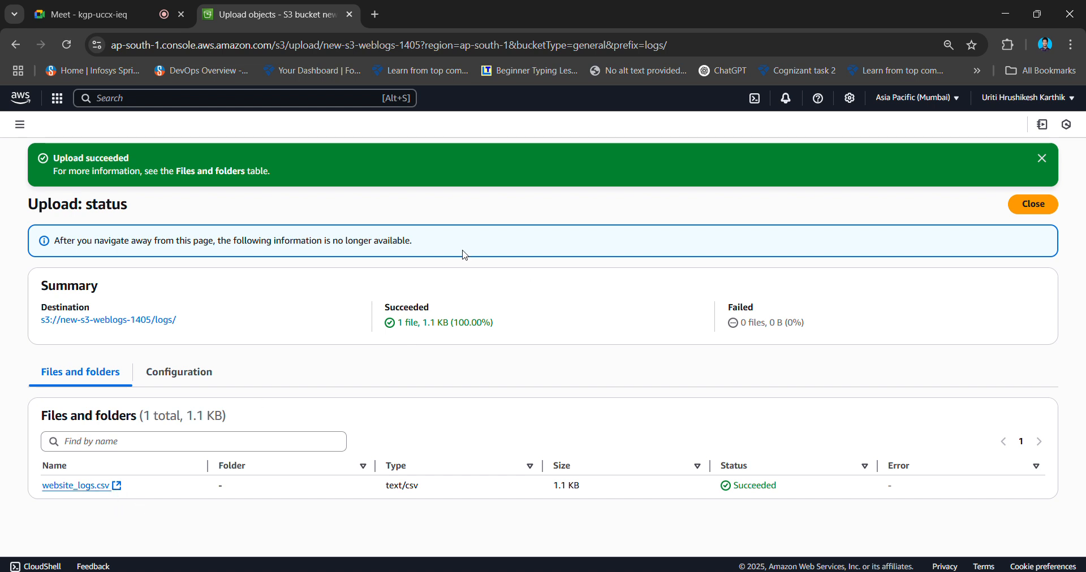
left_click(7, 48)
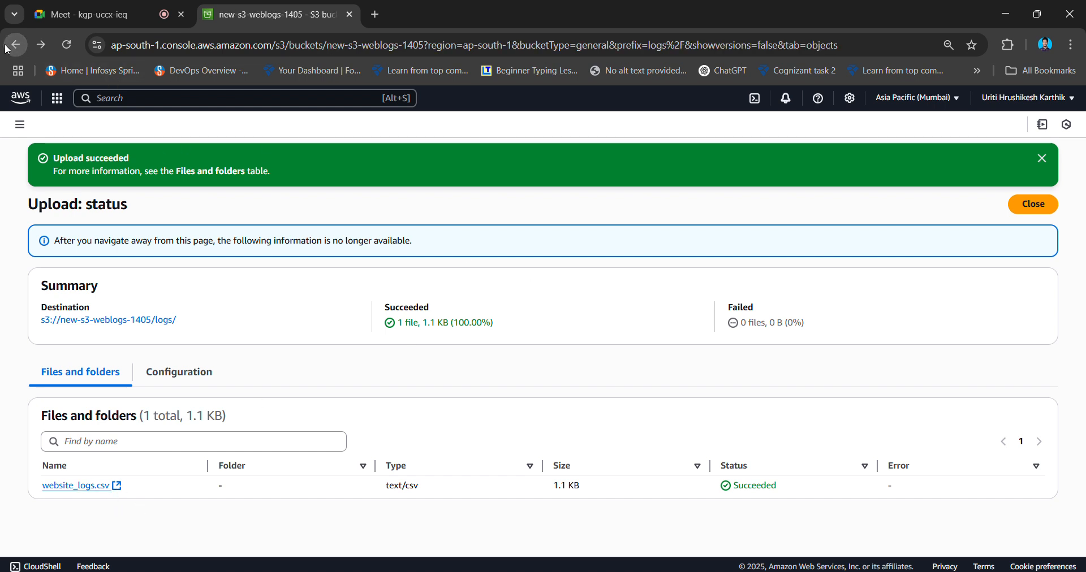
Search the AWS services for athena, open Athena in a separate browser tab and switch to its query editor.
left_click(173, 98)
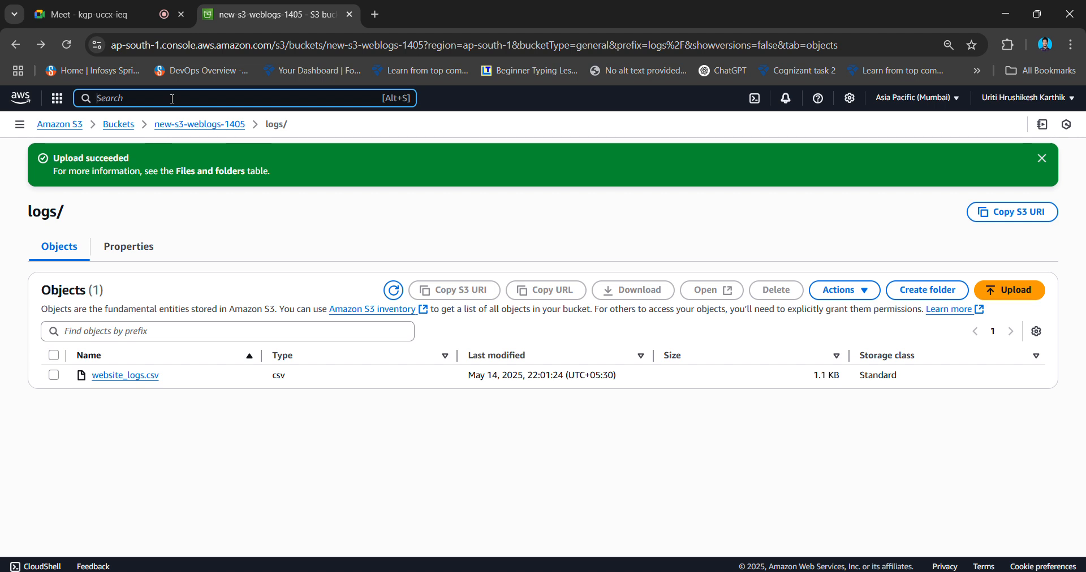
type("athena")
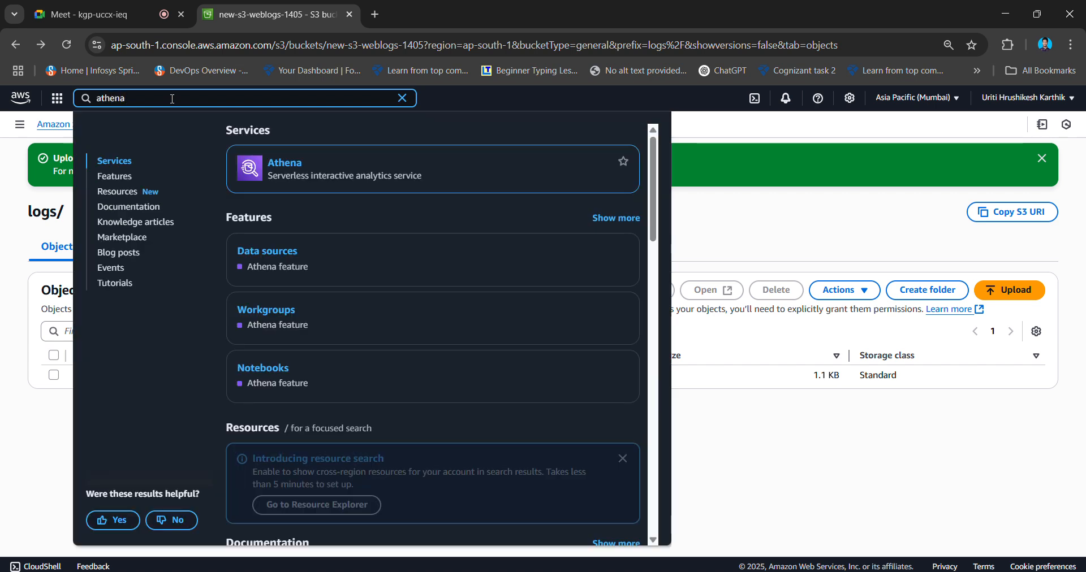
left_click_drag(268, 175, 435, 181)
left_click(436, 181)
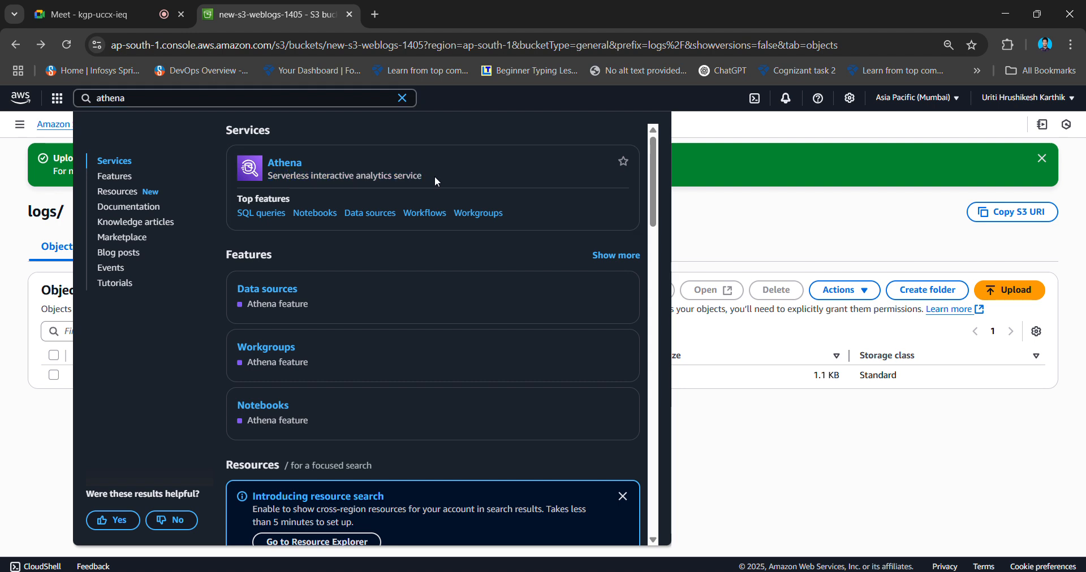
right_click(295, 170)
left_click(325, 177)
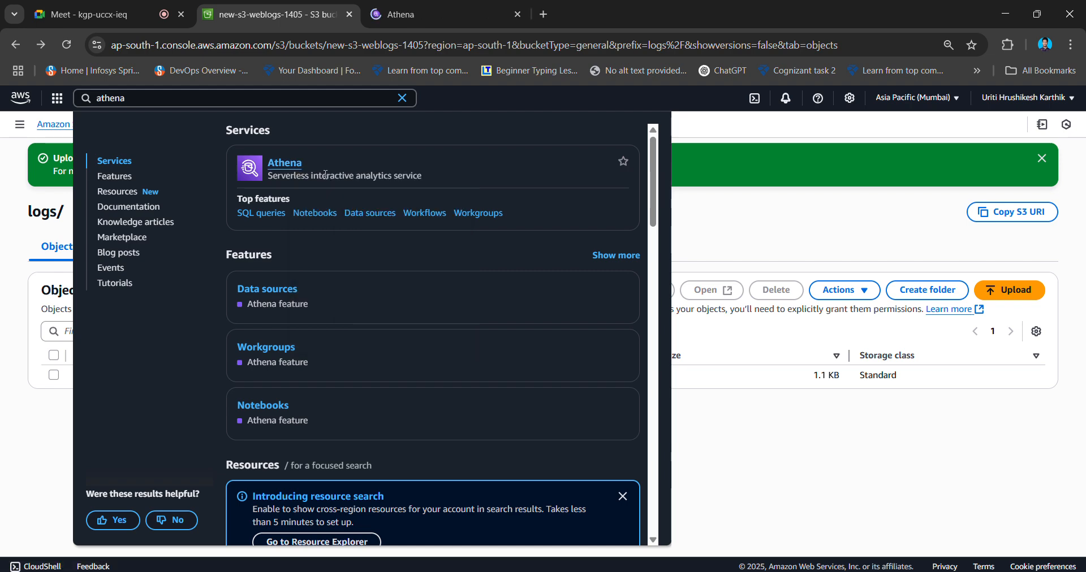
left_click(406, 16)
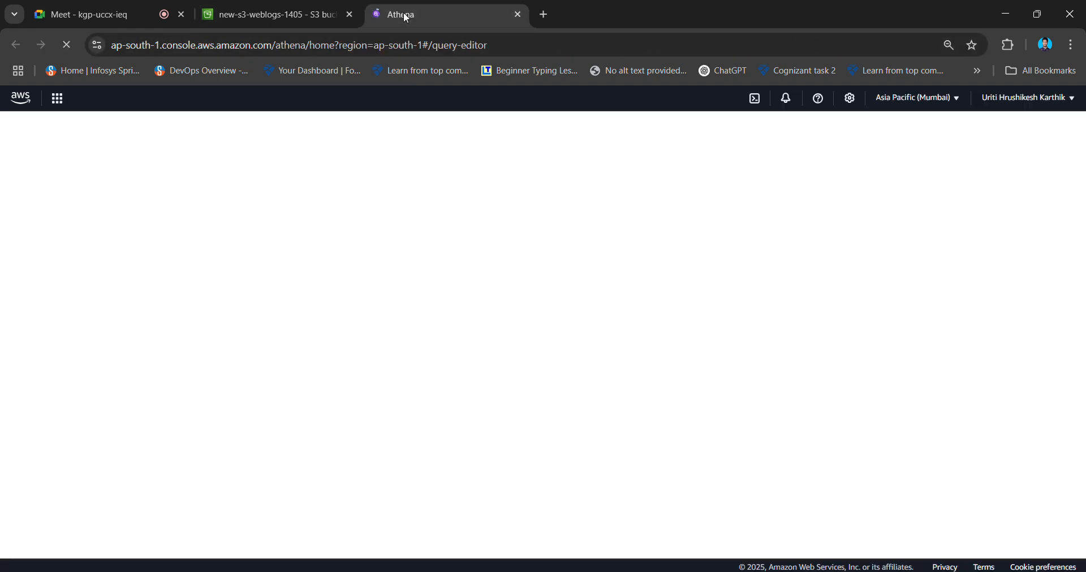
left_click(272, 15)
left_click(793, 218)
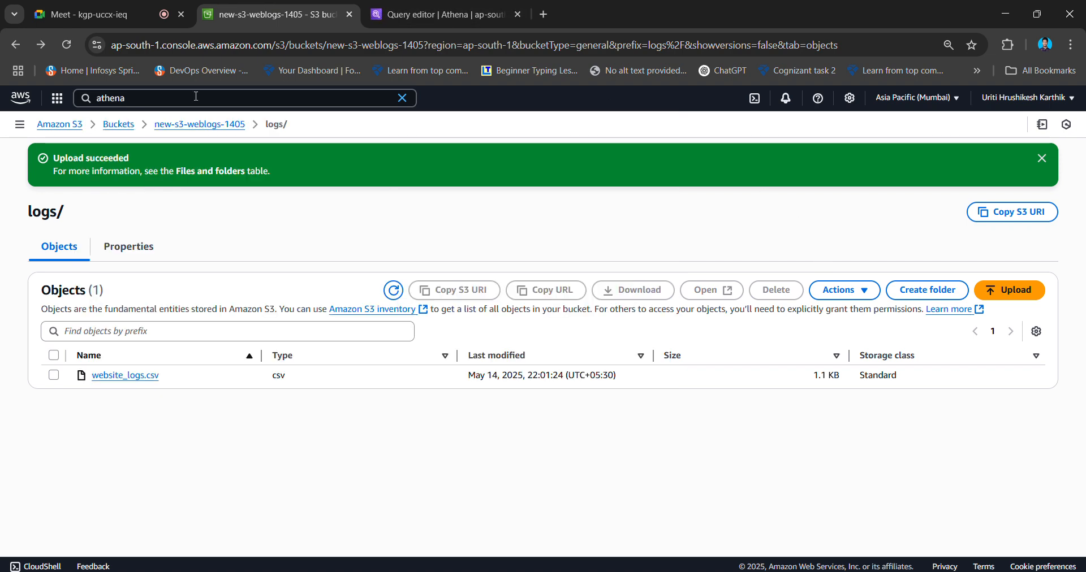
left_click(436, 14)
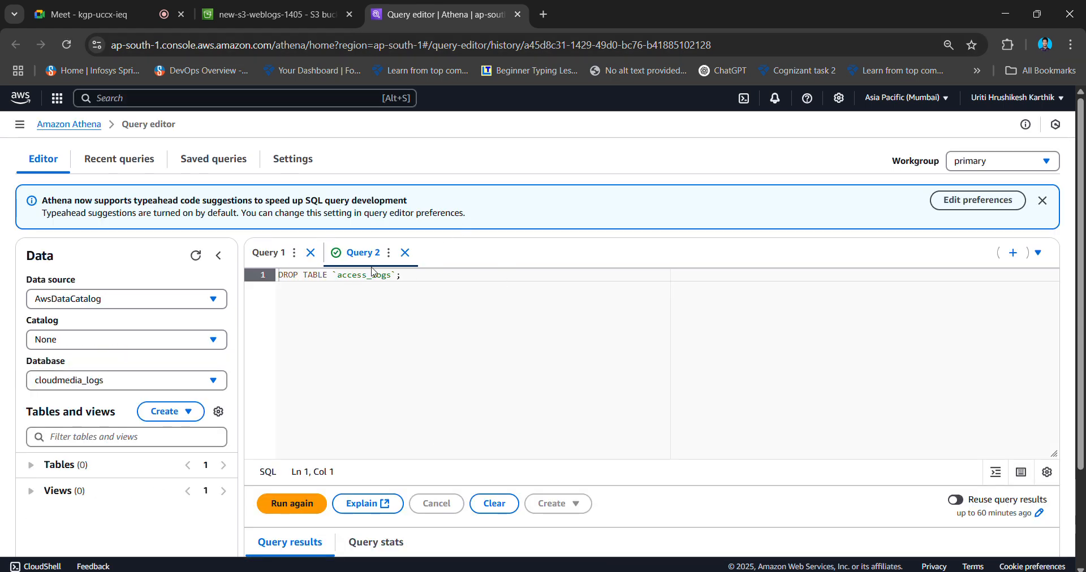
Close the Query 2 tab in the Athena editor and delete all the SQL text in Query 1.
left_click(405, 252)
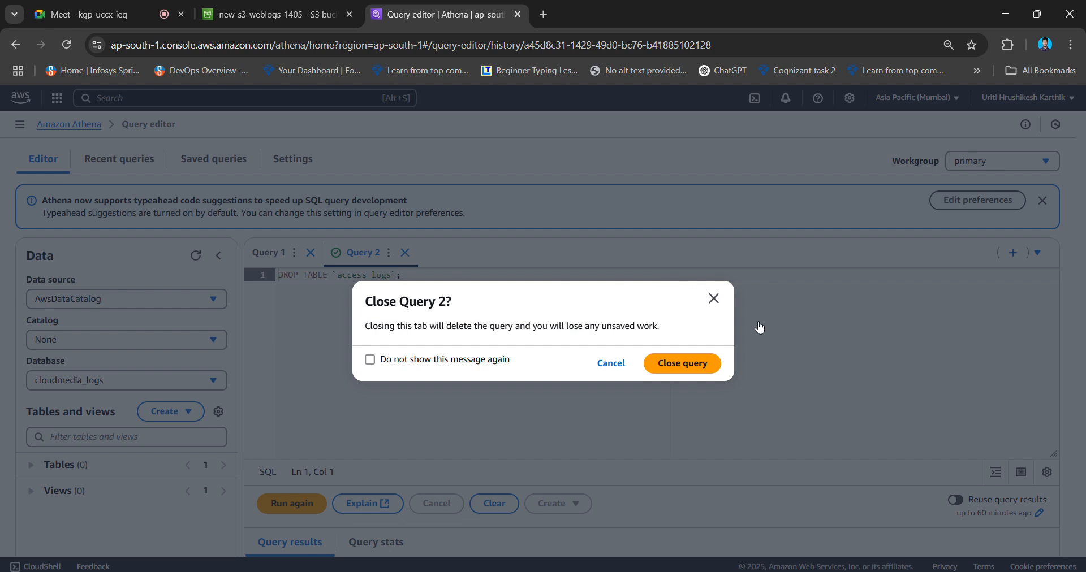
left_click(696, 365)
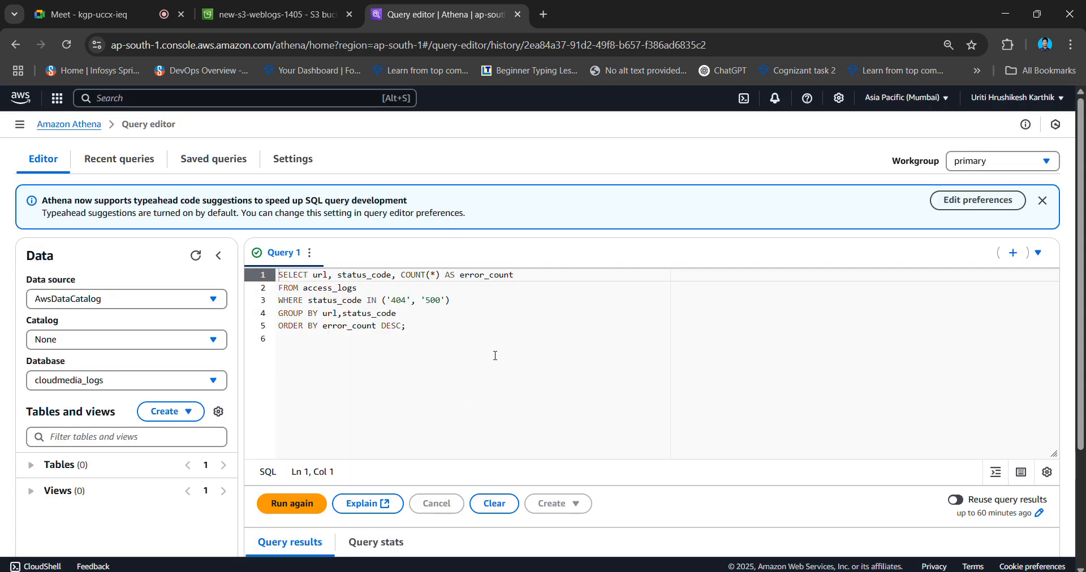
left_click_drag(495, 355, 187, 258)
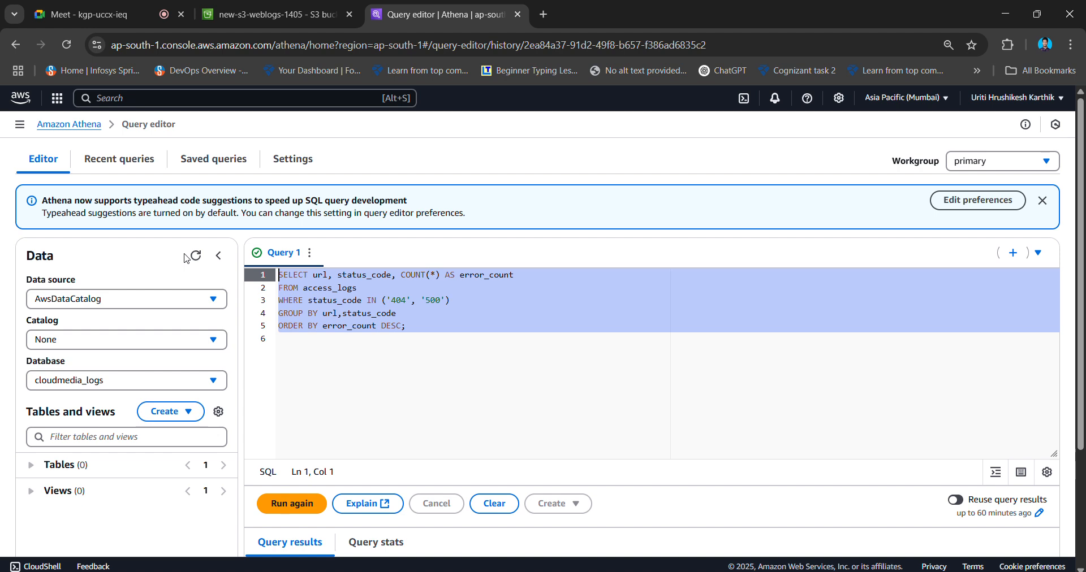
left_click(439, 310)
left_click_drag(422, 346, 139, 241)
key("BackSpace")
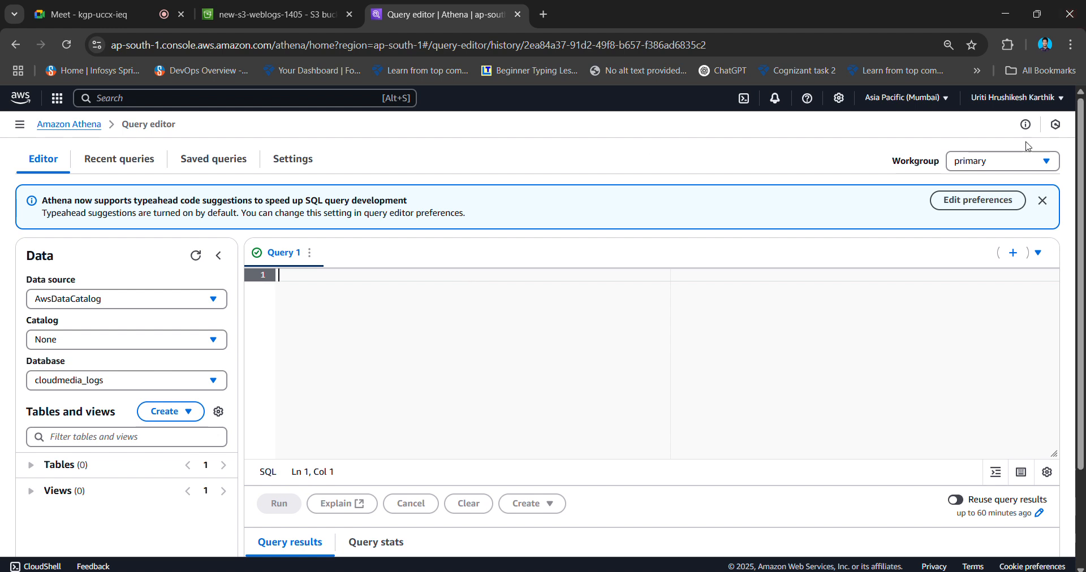
Open Athena's query result and encryption settings for editing.
left_click(292, 164)
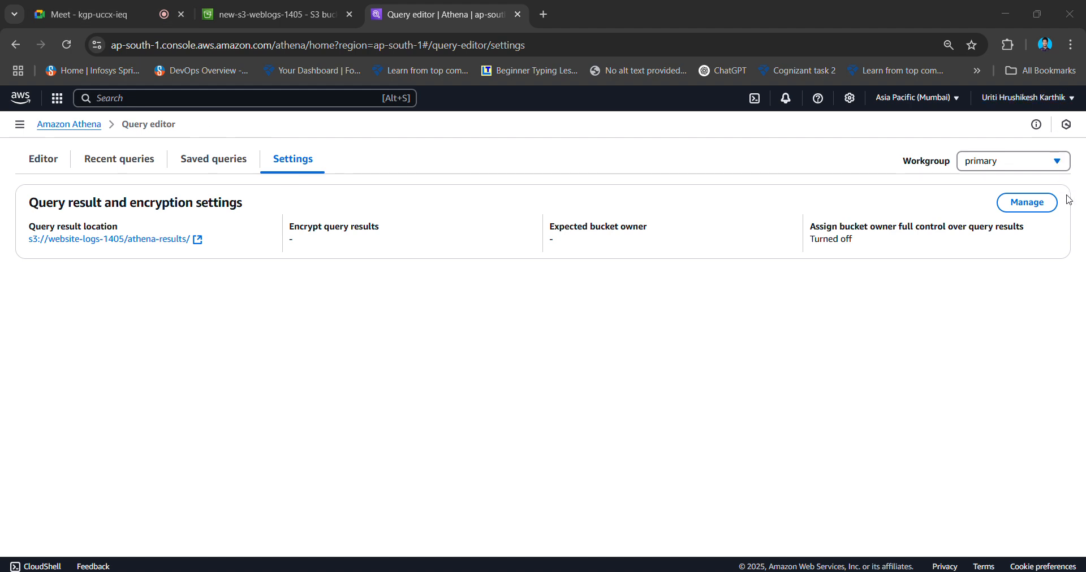
left_click(1038, 208)
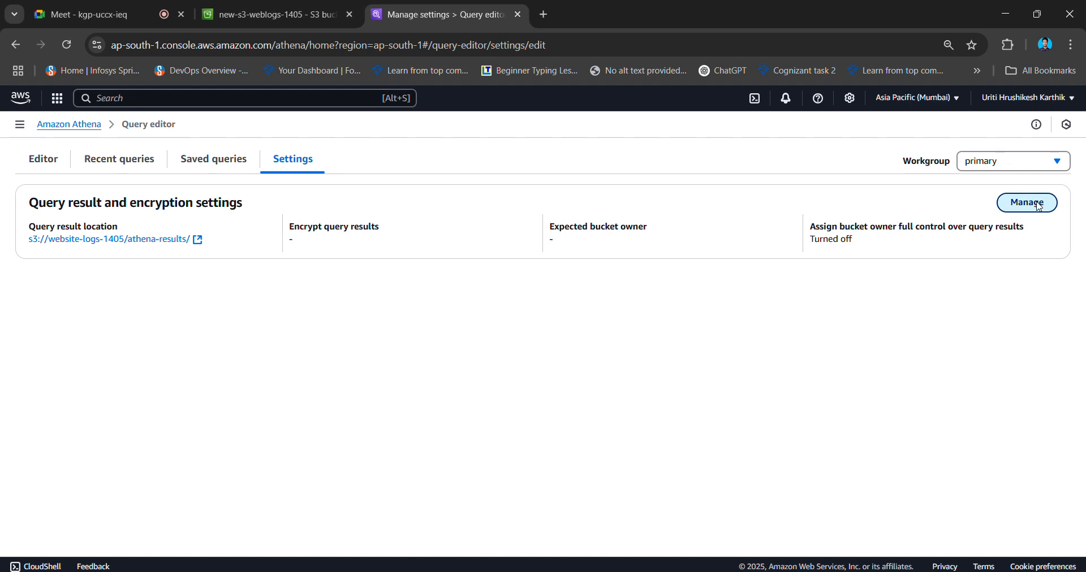
Return to the new-s3-weblogs-1405 bucket in S3 and create a folder named athena_logs without specifying an encryption key.
left_click(227, 6)
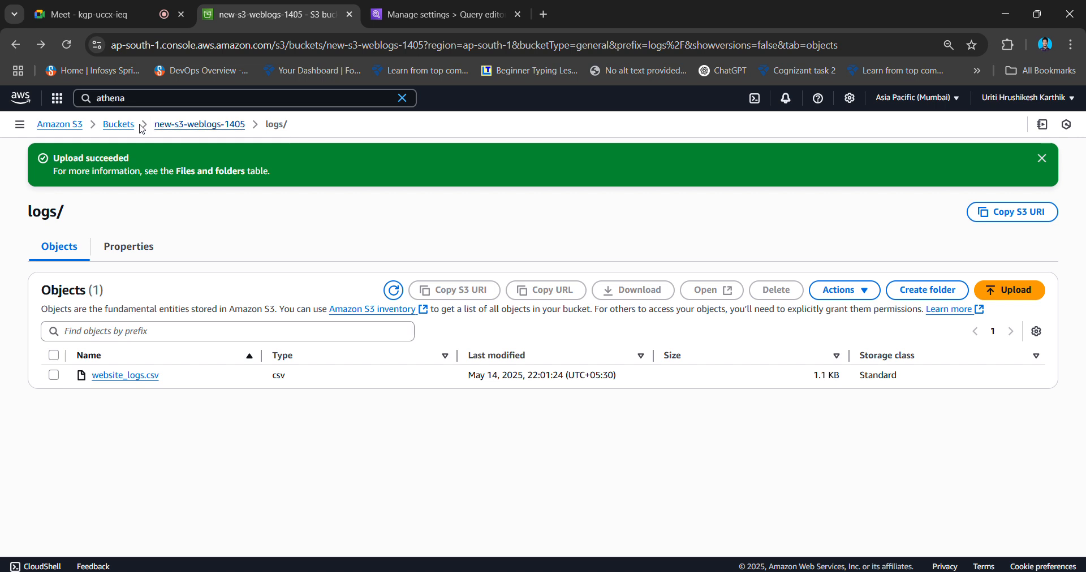
left_click(199, 124)
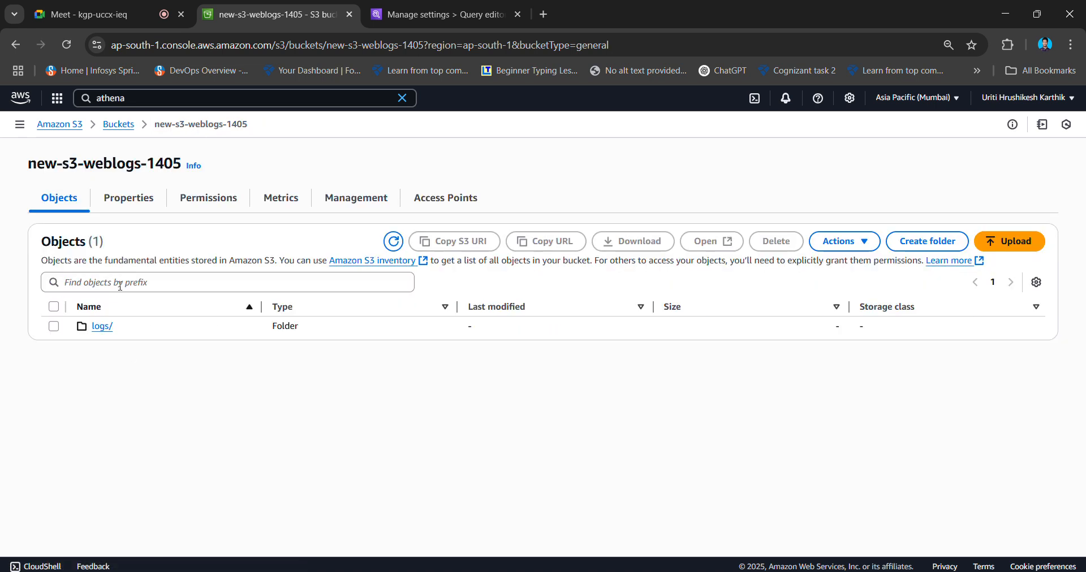
left_click(937, 247)
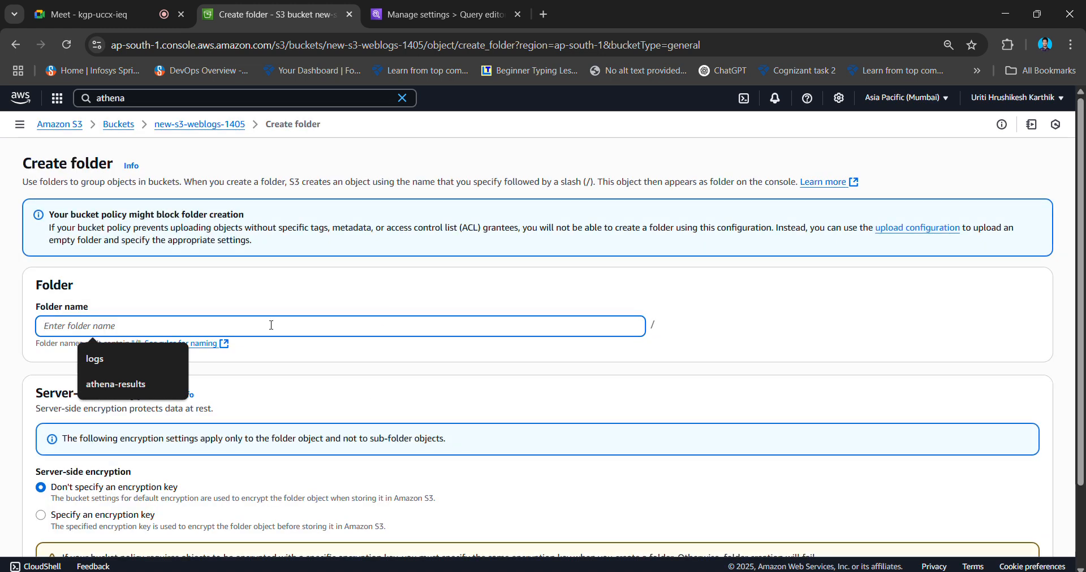
type("athe")
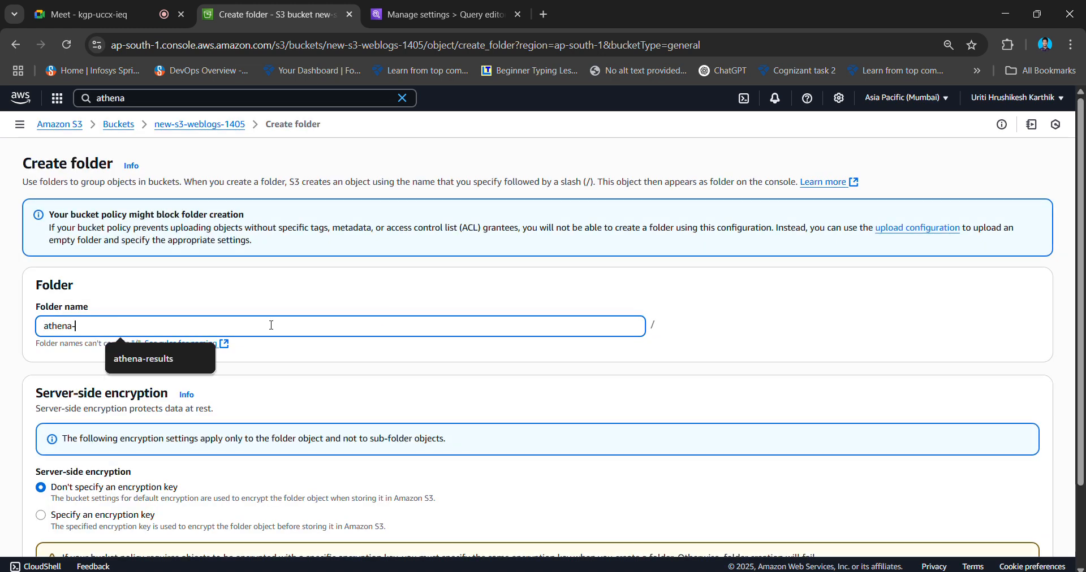
type("na_logs")
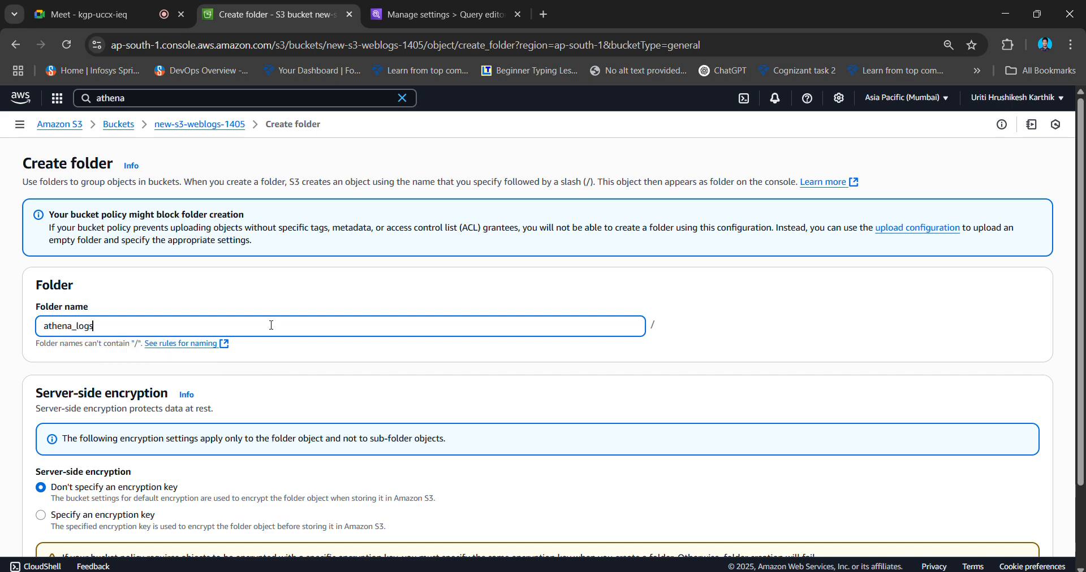
scroll(797, 386, "down", 2)
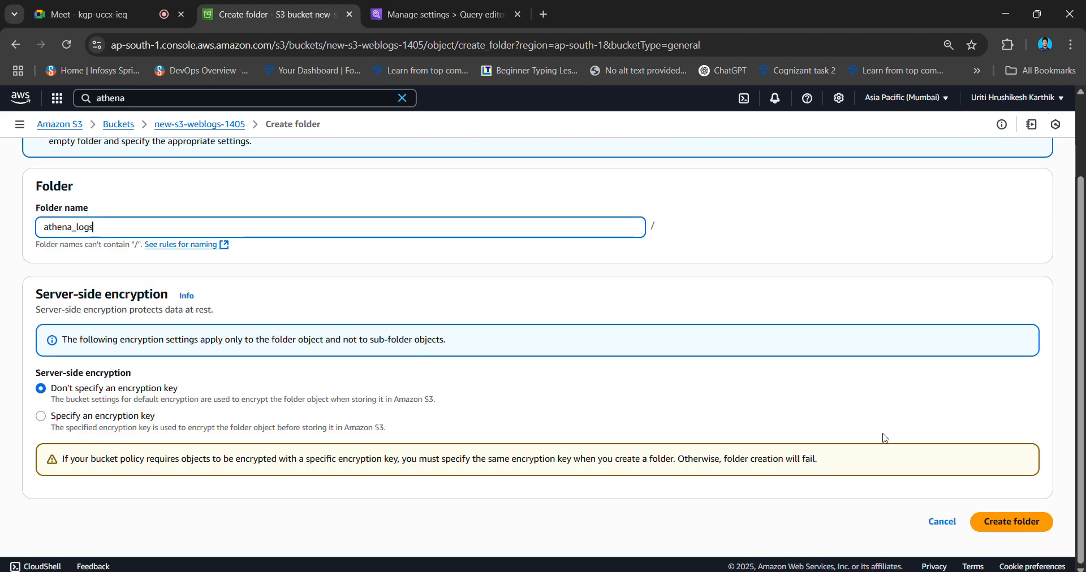
left_click(1006, 523)
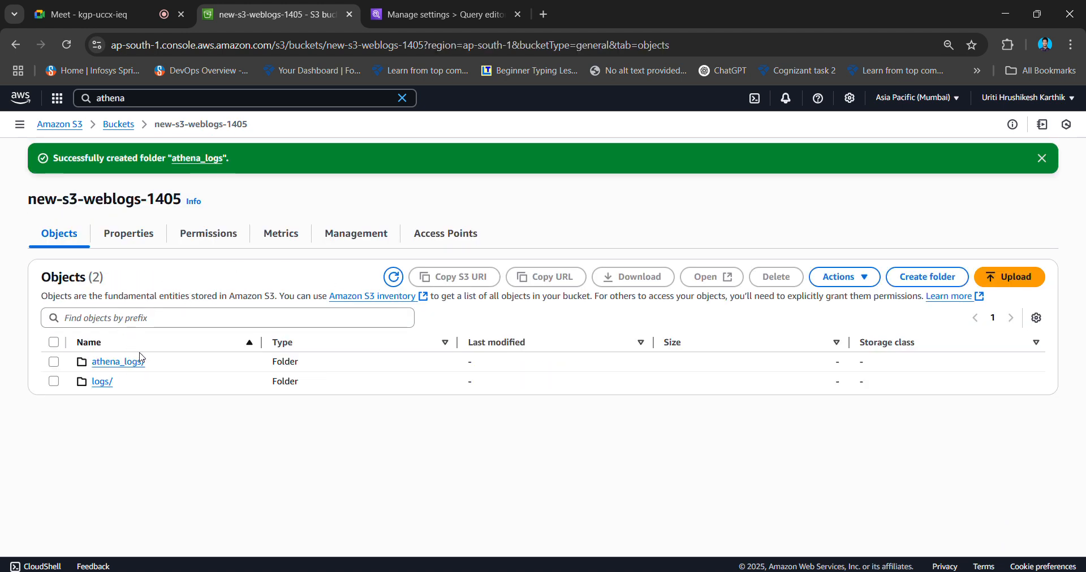
Try changing the folder part of Athena's query result location to athena_logs, checking it against the folder name in S3.
left_click(391, 8)
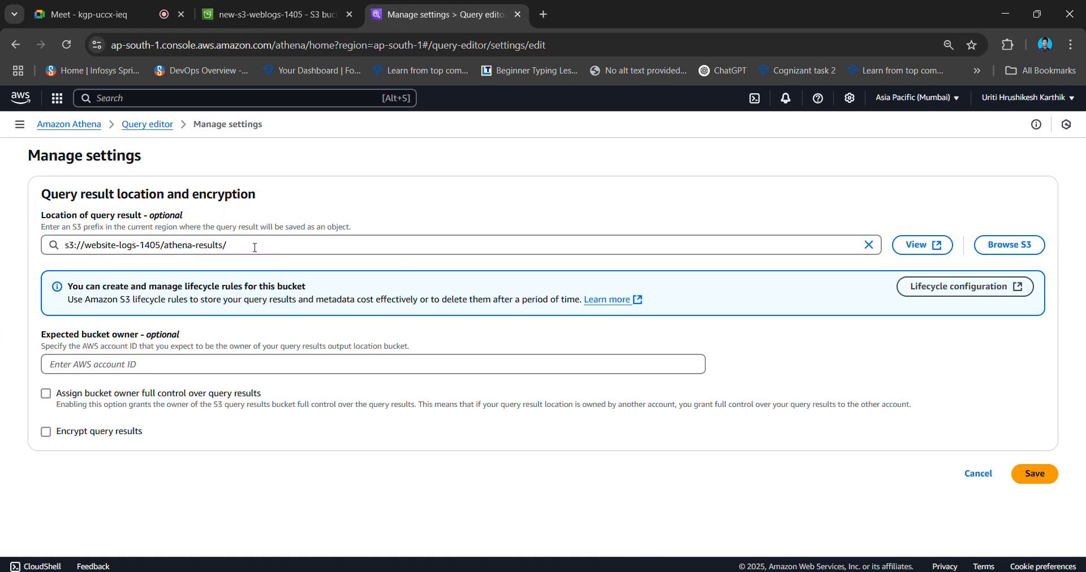
left_click_drag(255, 247, 3, 262)
left_click(350, 251)
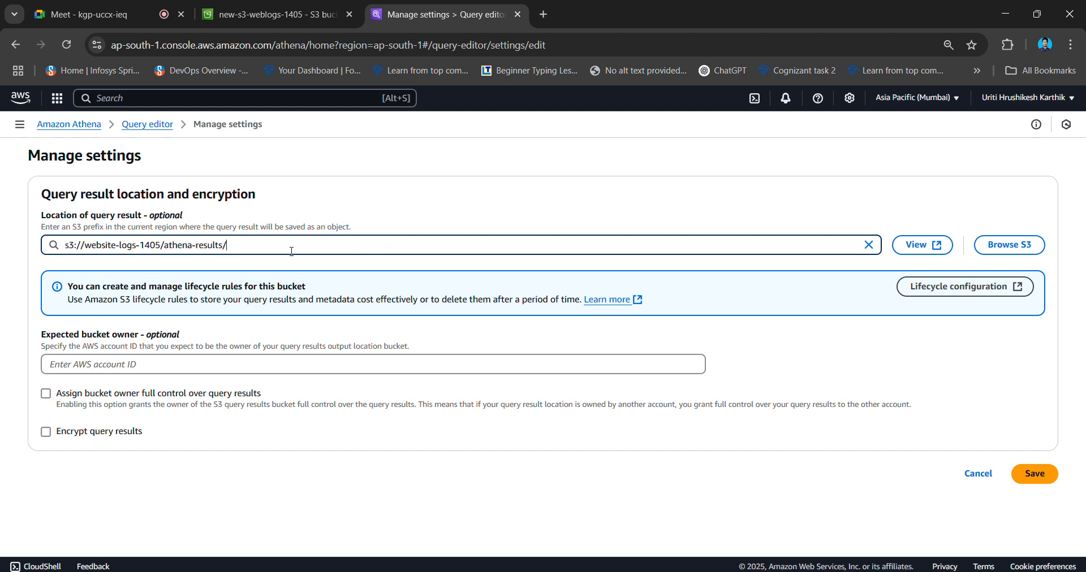
left_click_drag(224, 244, 197, 244)
key("BackSpace")
left_click(303, 17)
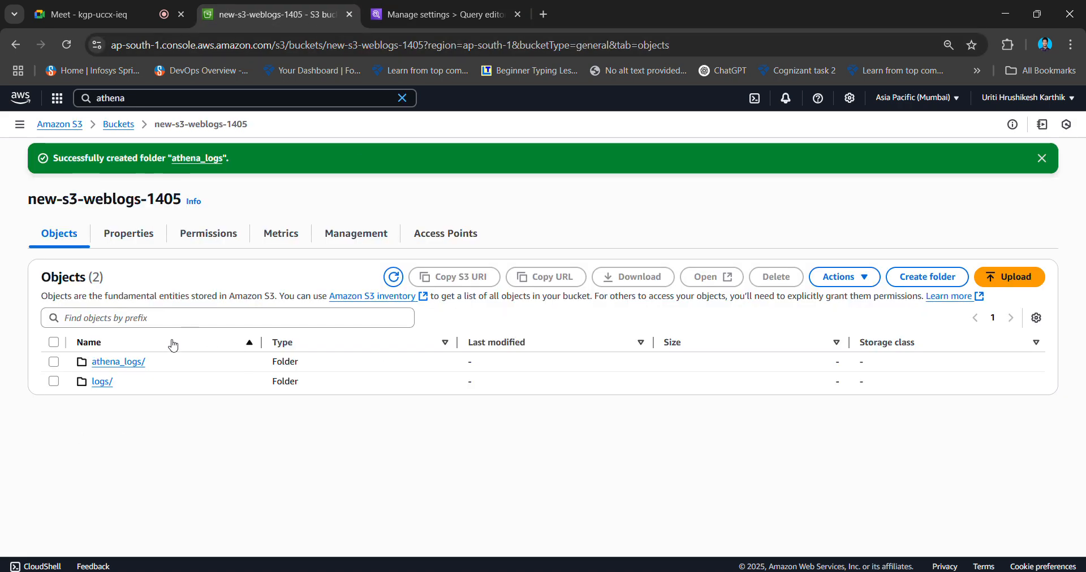
left_click(405, 11)
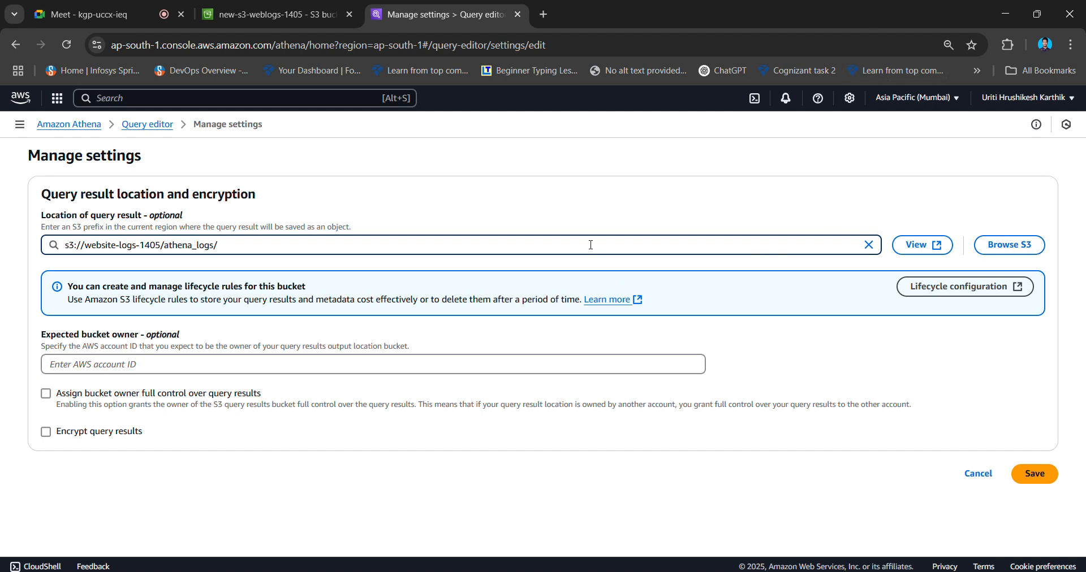
Compare the S3 bucket's name with the bucket given in Athena's query result location.
left_click(271, 14)
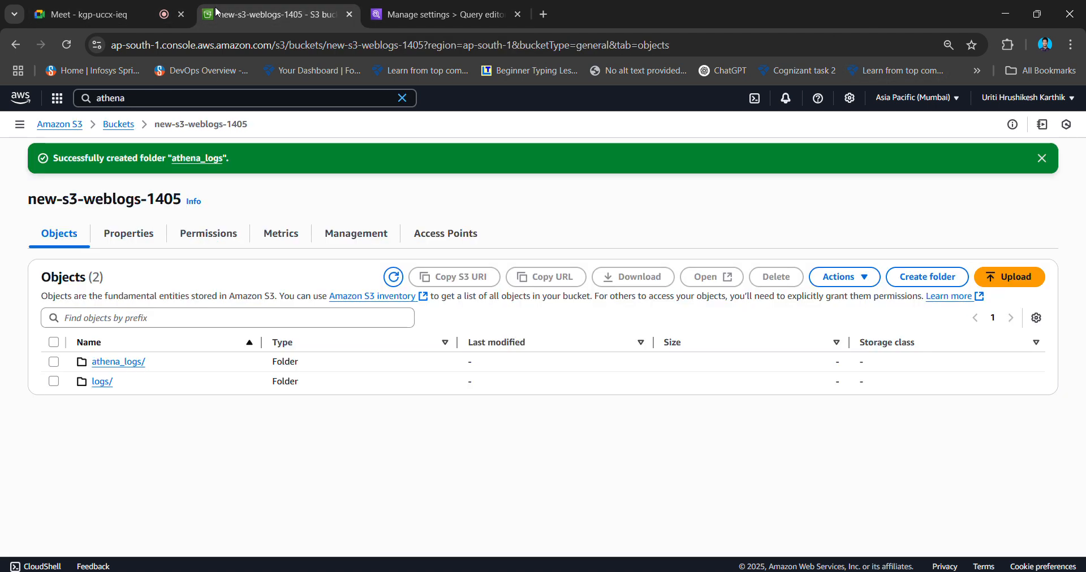
left_click_drag(180, 197, 3, 226)
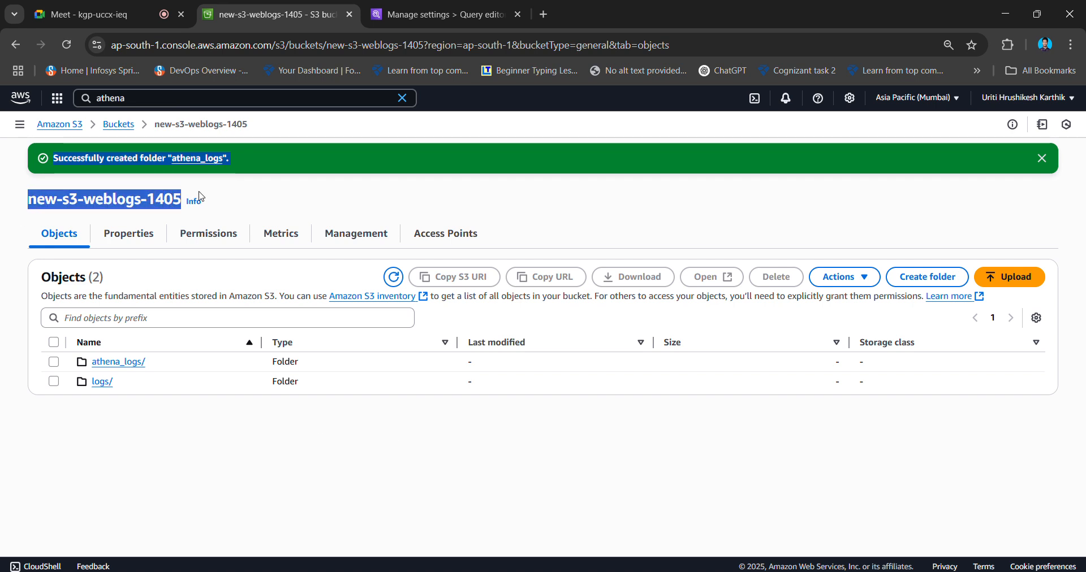
left_click(181, 199)
left_click_drag(180, 199, 31, 199)
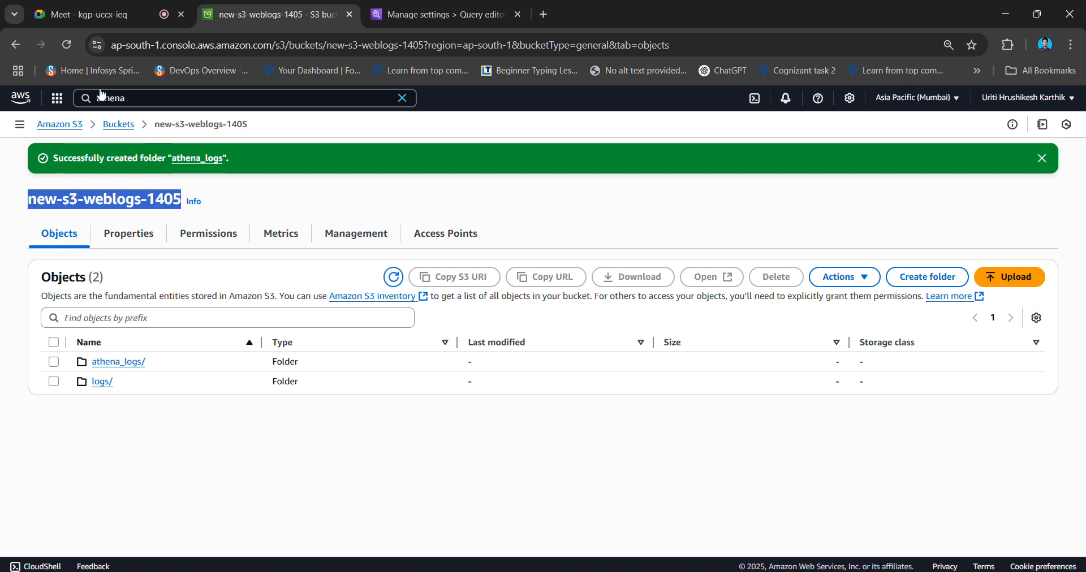
left_click(400, 2)
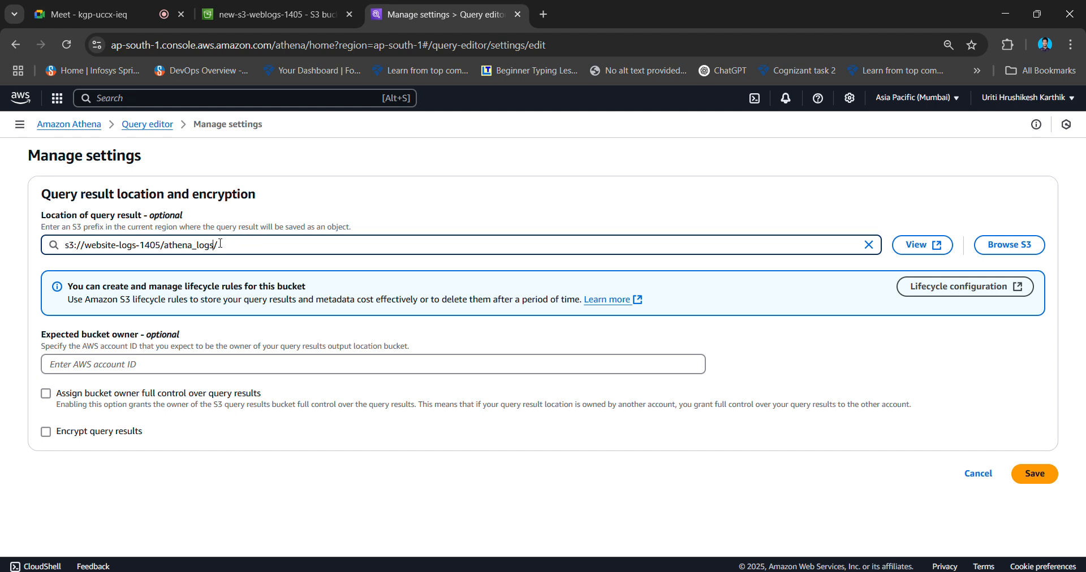
left_click(271, 14)
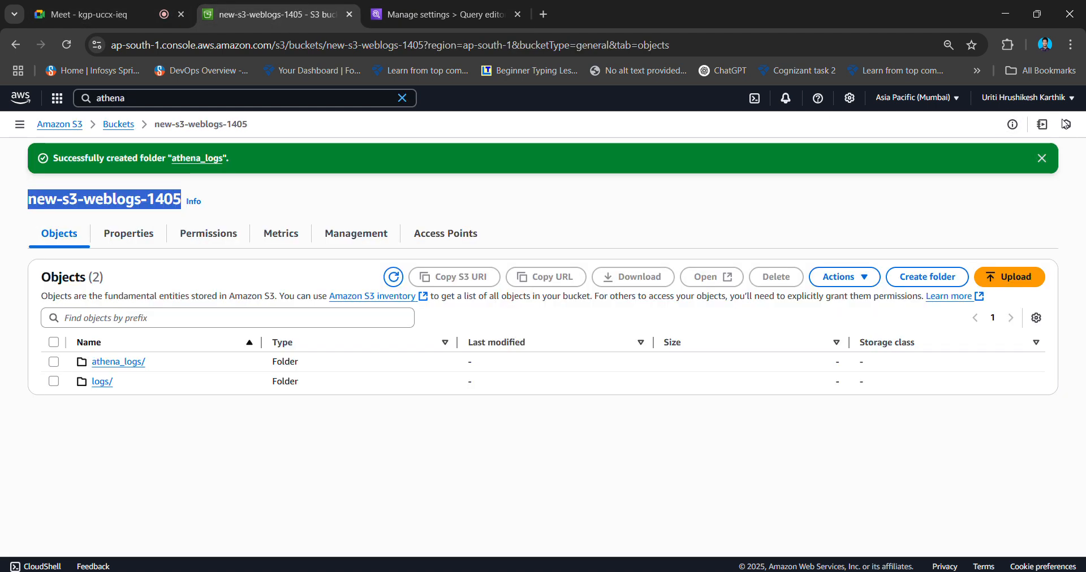
left_click(234, 480)
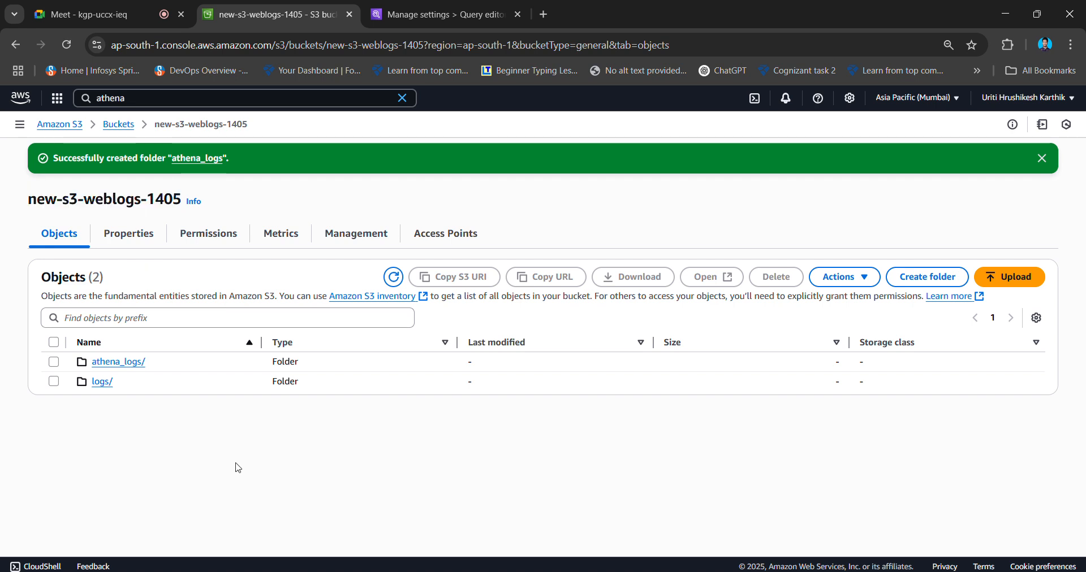
Copy the athena_logs folder's S3 URI and save it as Athena's query result location, replacing the existing path.
left_click(1041, 159)
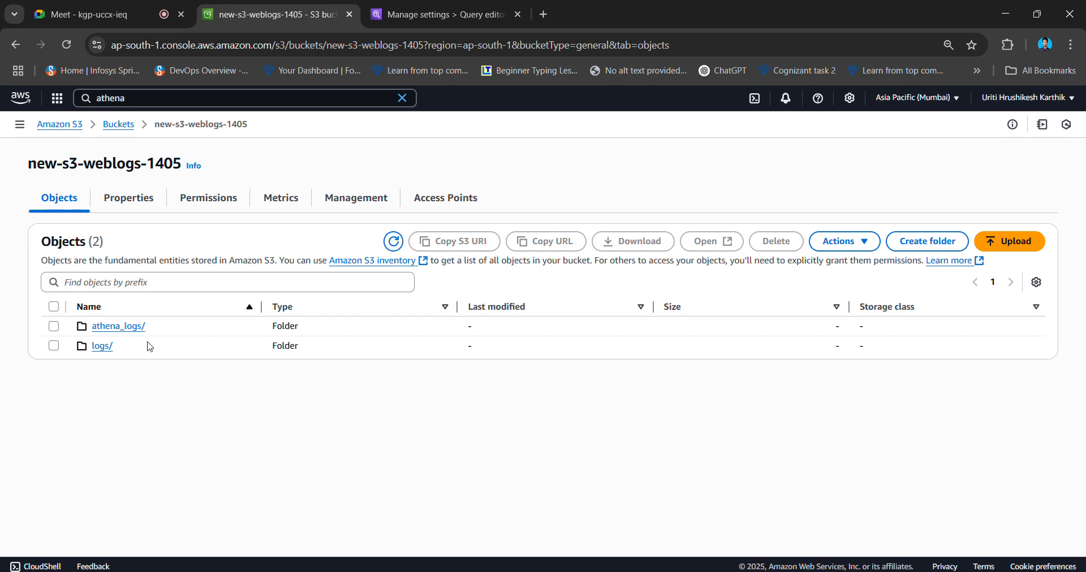
left_click(137, 327)
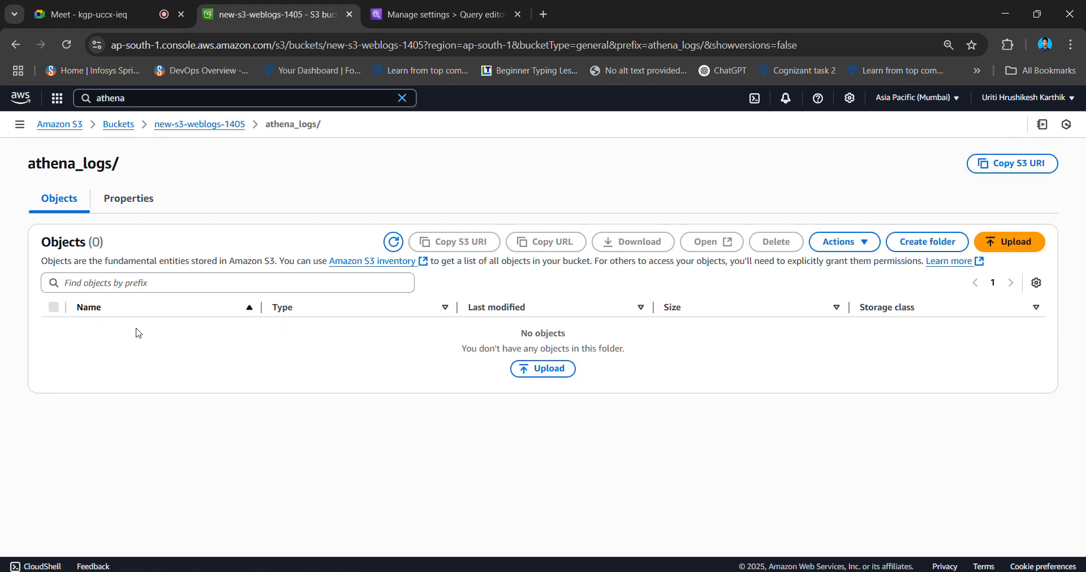
left_click(1007, 165)
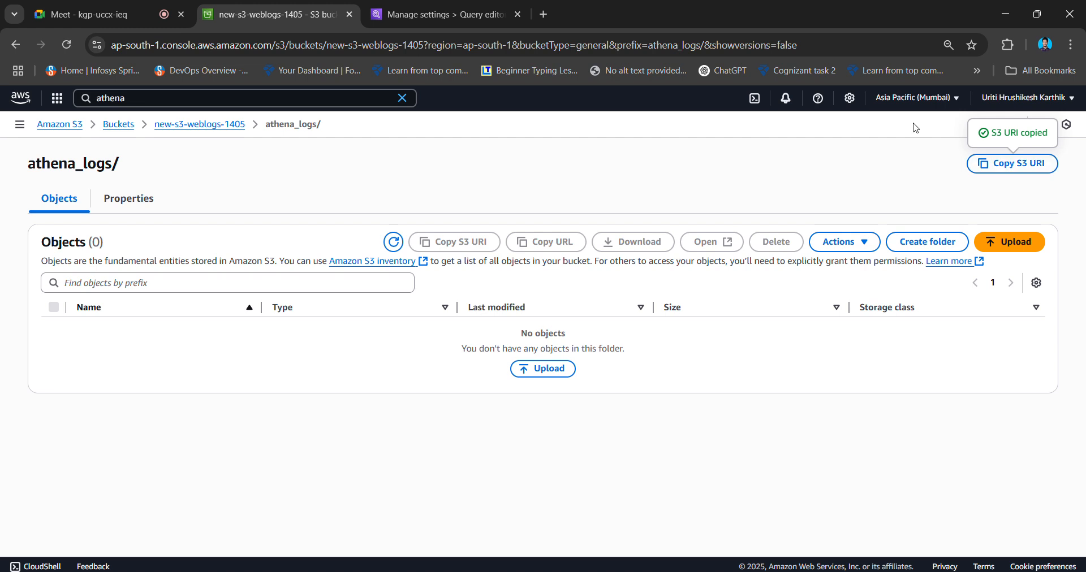
left_click(399, 9)
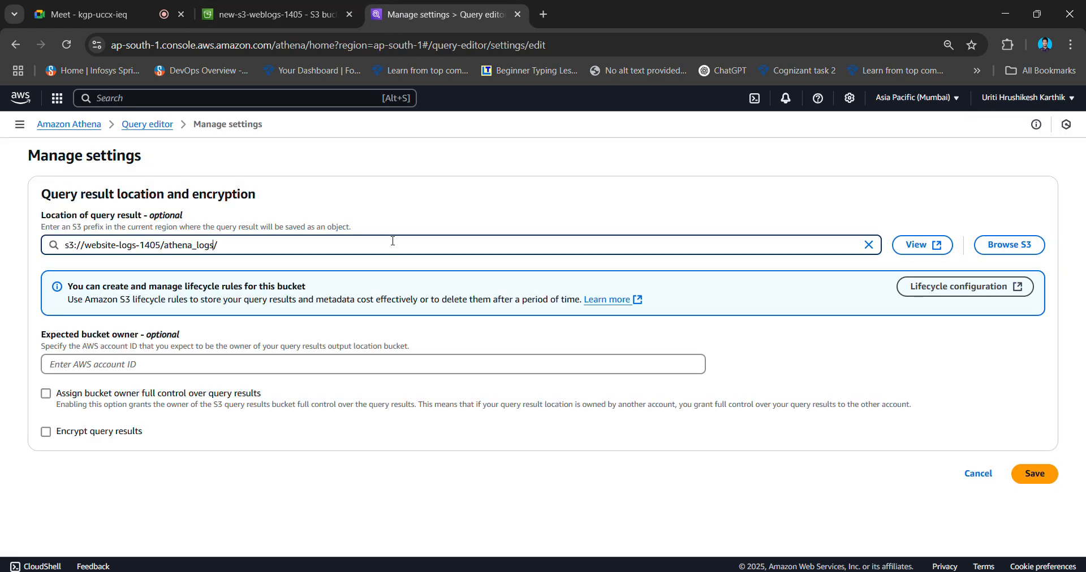
key("ctrl+a")
key("ctrl+v")
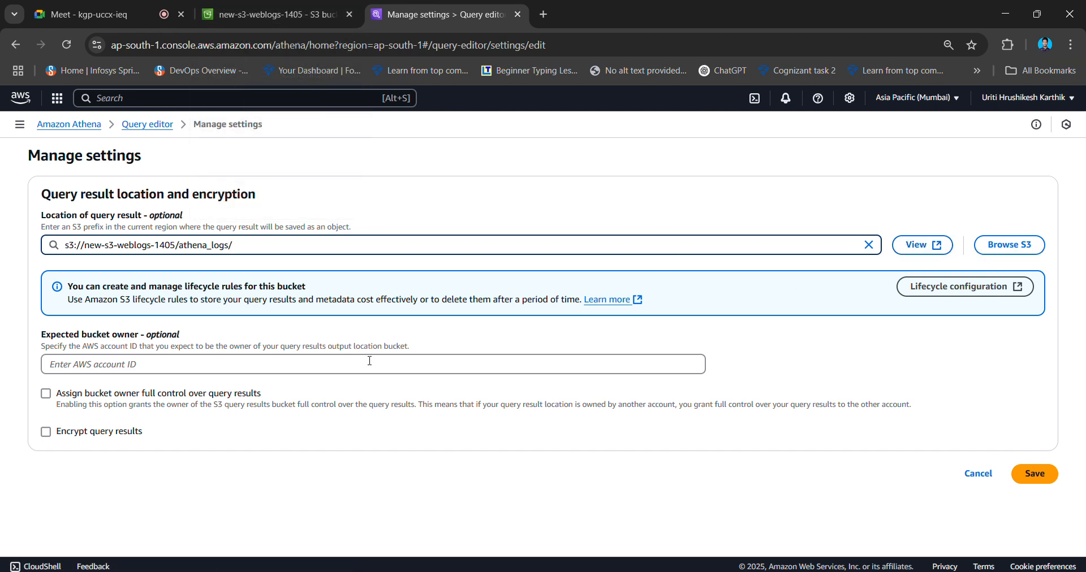
left_click(1036, 474)
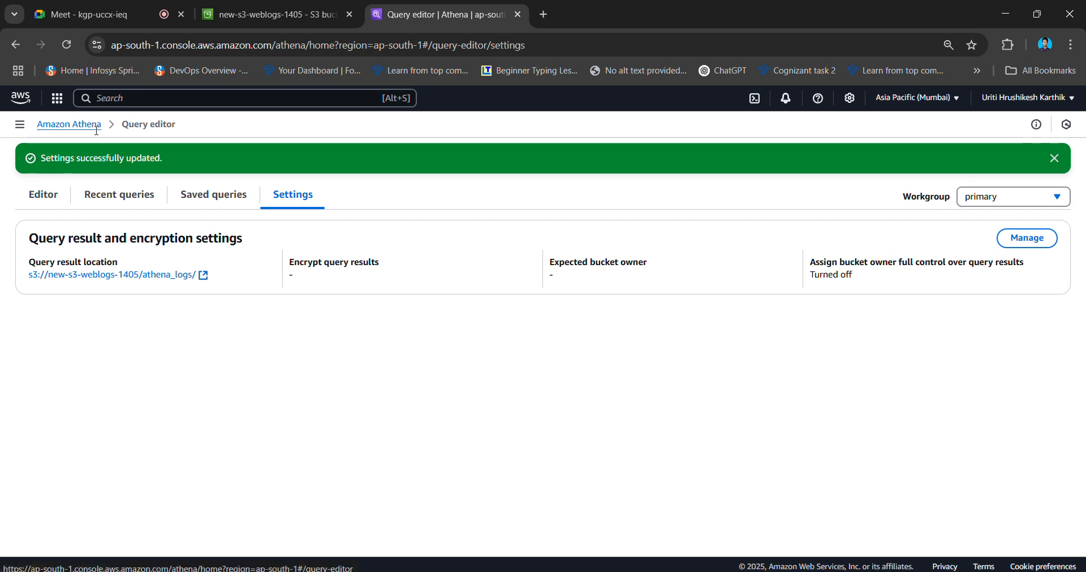
Reload the athena_logs folder page in S3 and return to Athena.
left_click(270, 14)
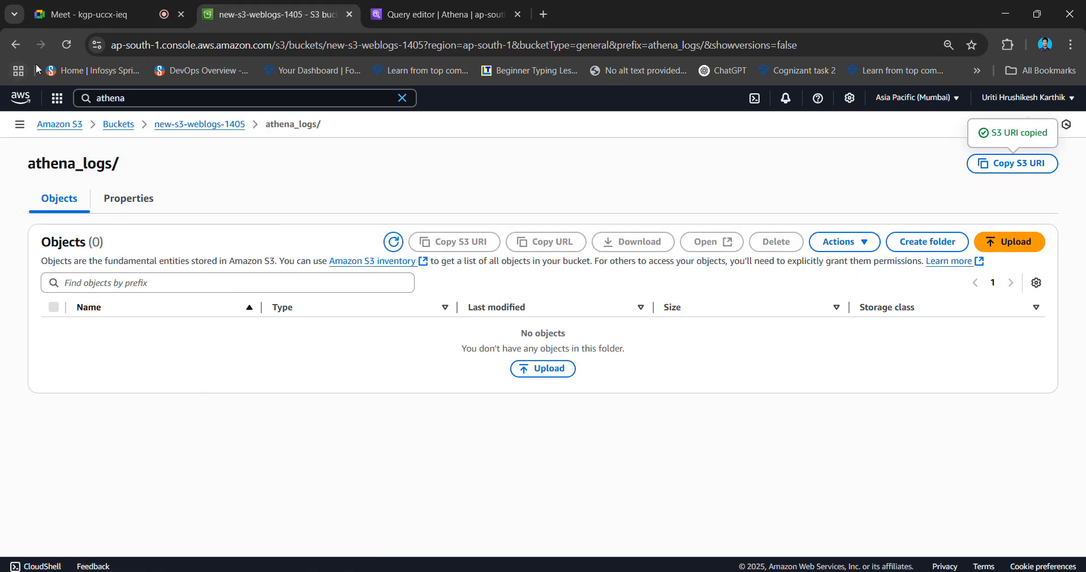
left_click(70, 50)
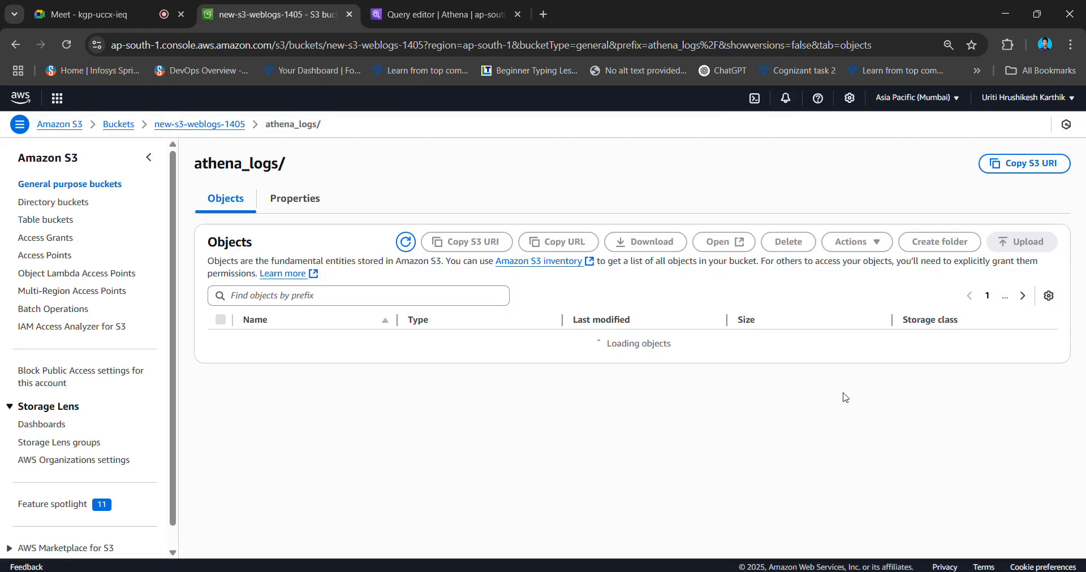
left_click(418, 13)
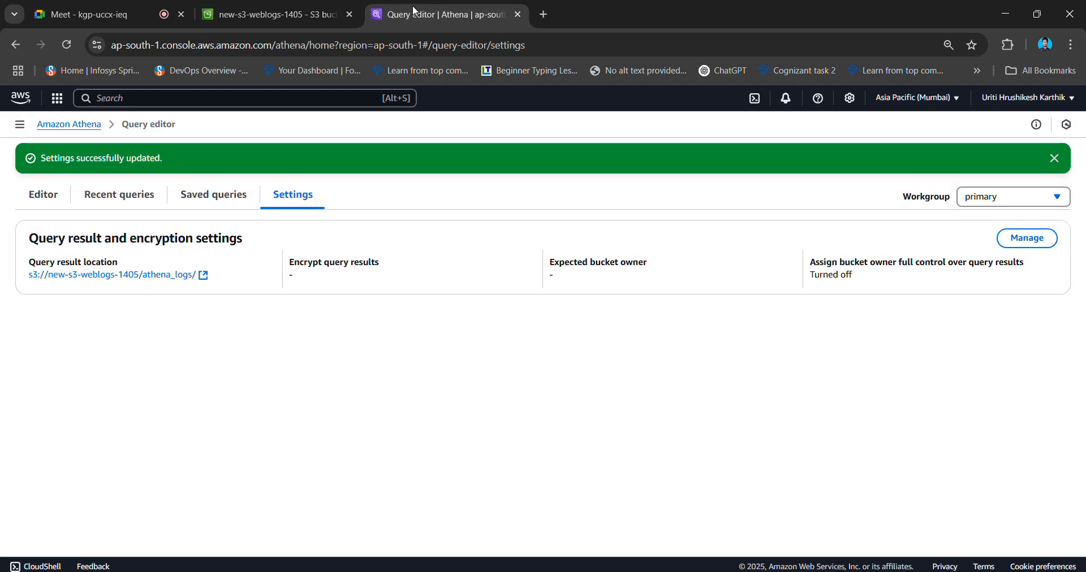
Create a database by running "create database web_server_logs;" in Query 1 of the Athena editor.
left_click(61, 194)
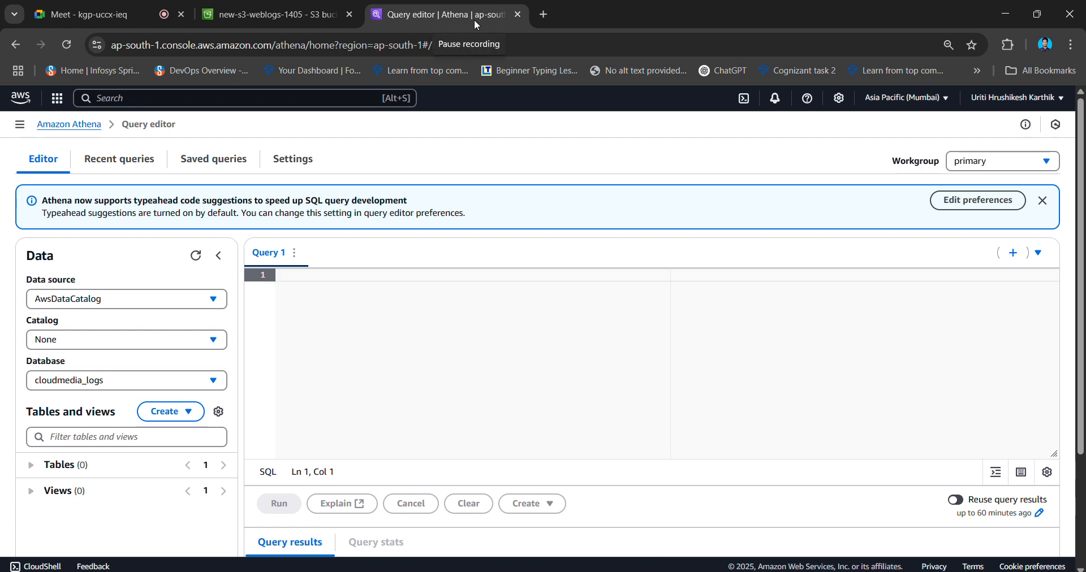
left_click(437, 274)
type("create d")
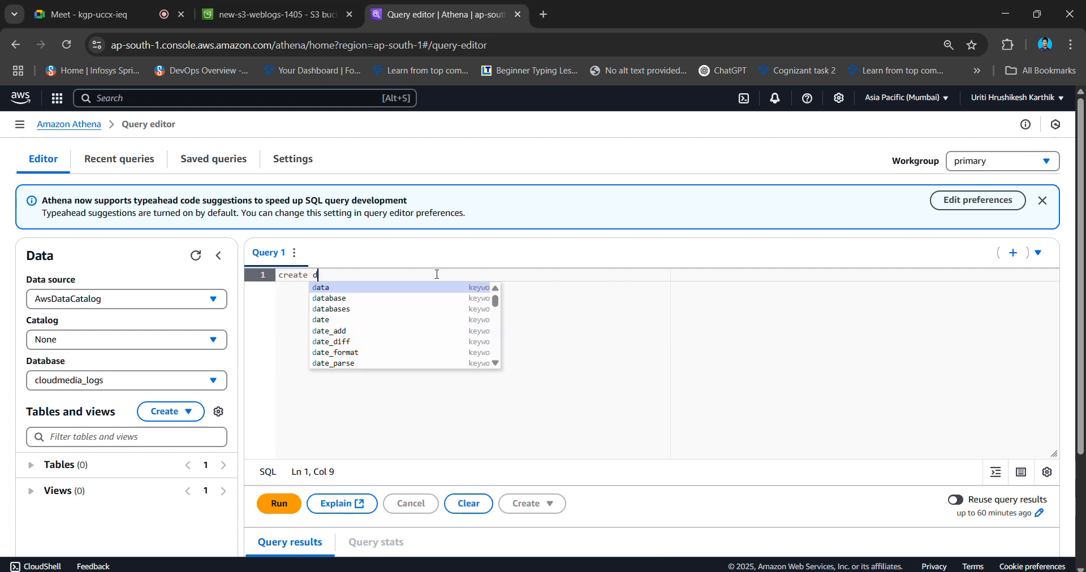
type("atabase ")
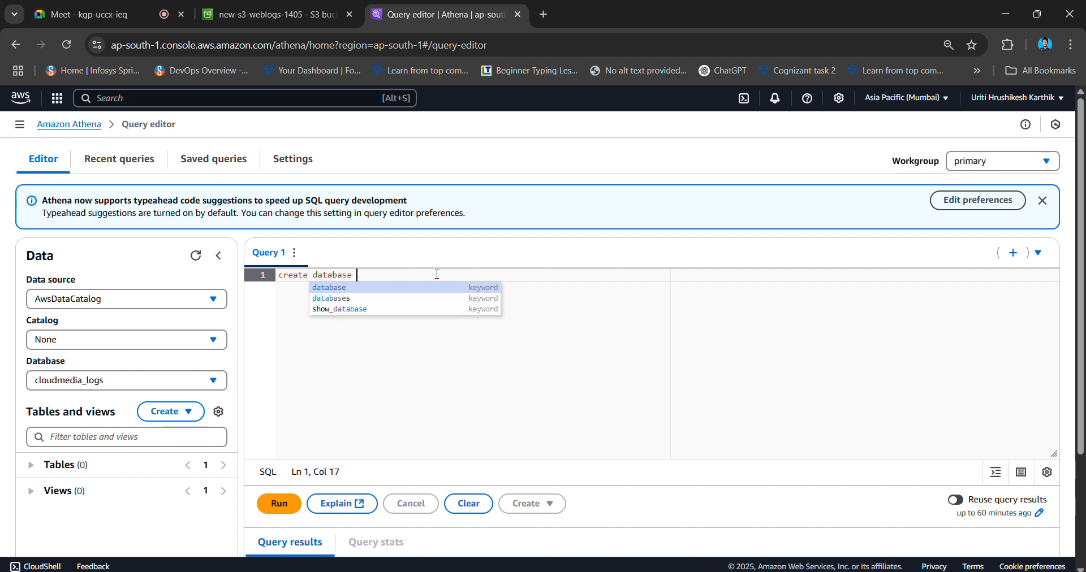
type("web_server_logs;")
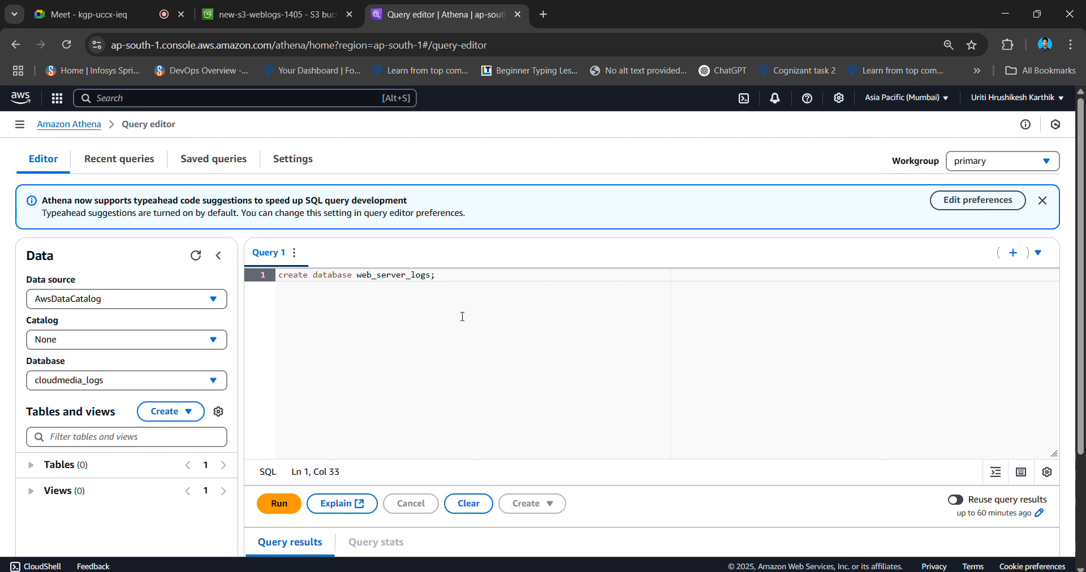
scroll(462, 315, "down", 3)
left_click(285, 362)
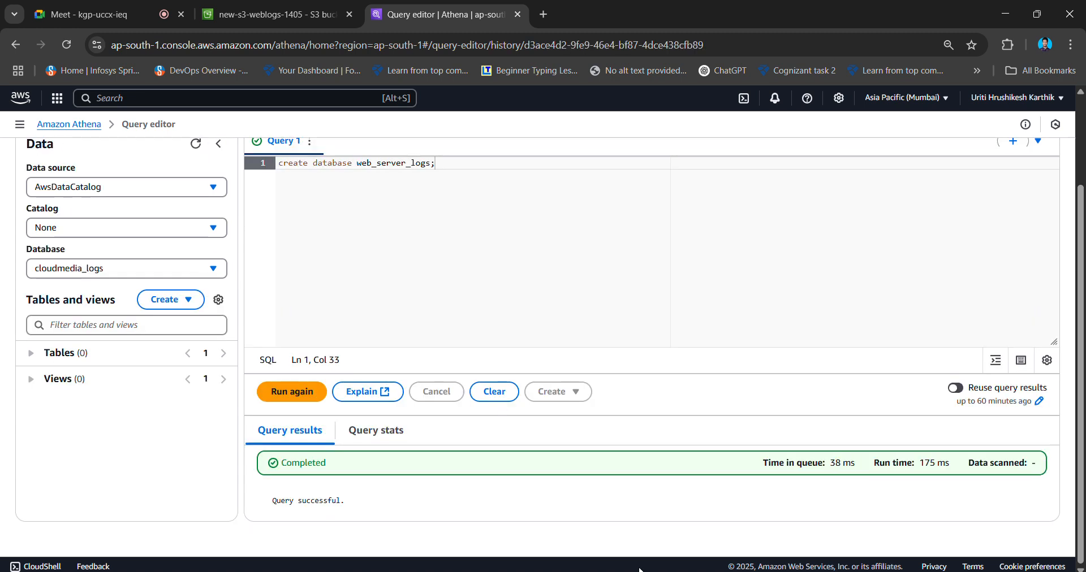
Replace the Query 1 statement with "use web_server_logs;" and try to run it.
scroll(509, 244, "up", 3)
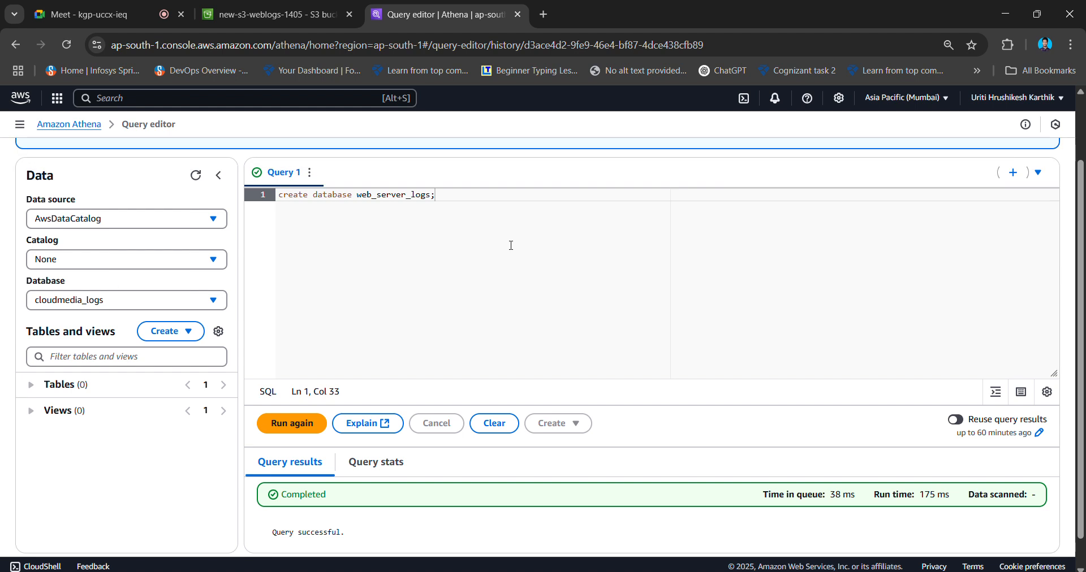
left_click_drag(477, 282, 235, 275)
left_click(376, 276)
left_click(356, 275)
type("use")
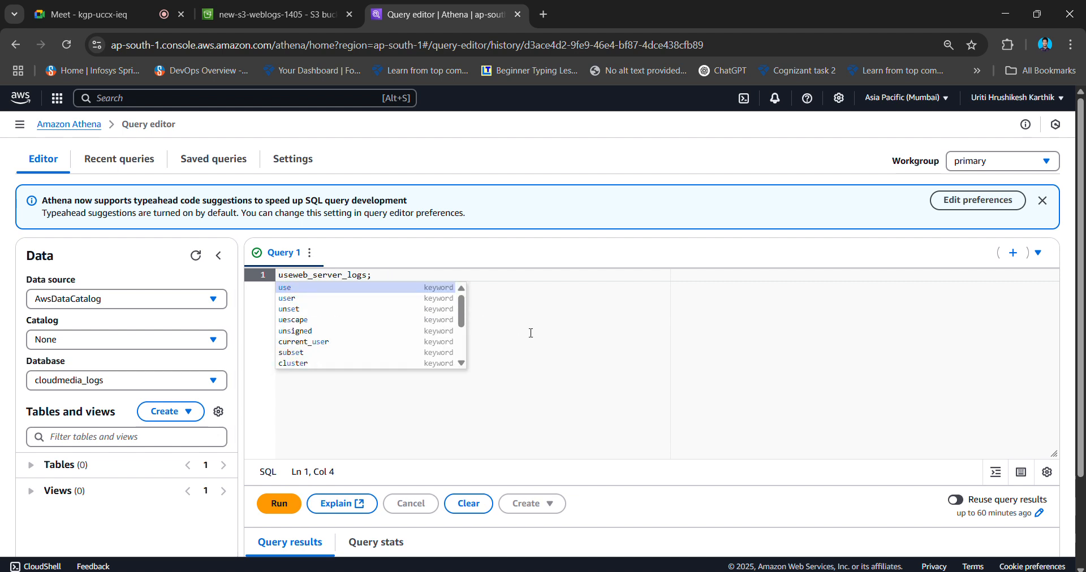
left_click(294, 505)
scroll(591, 401, "down", 2)
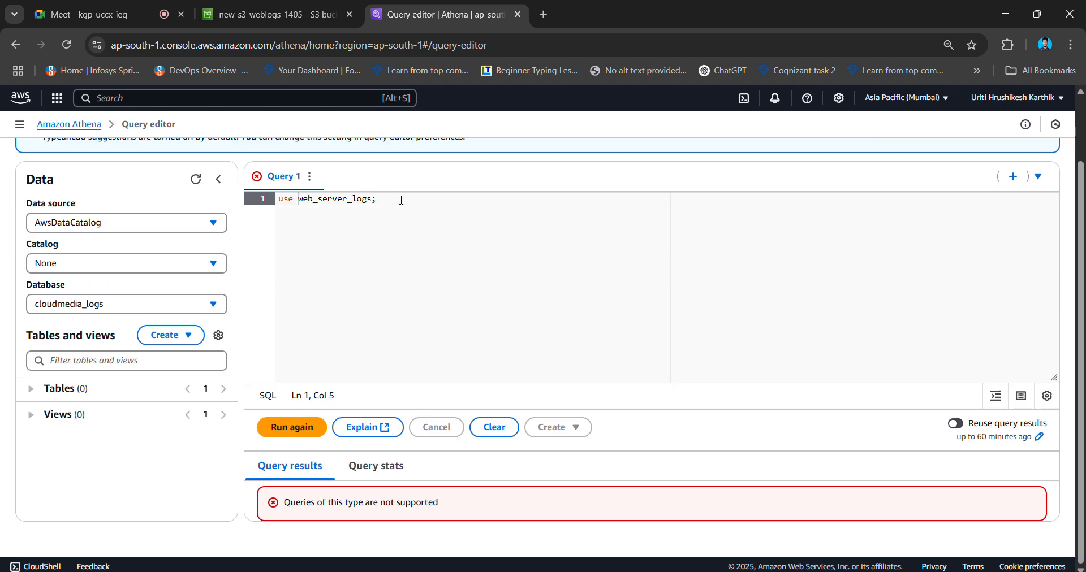
Replace the Query 1 text with "create table access_logs" and start an empty pair of parentheses on the second line.
left_click_drag(395, 199, 254, 198)
key("BackSpace")
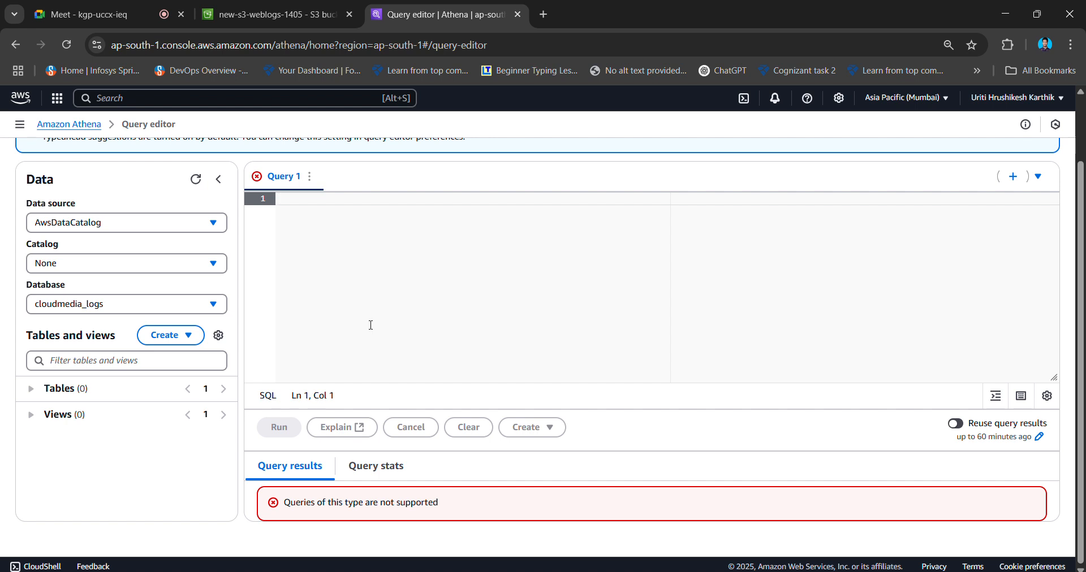
type("create t")
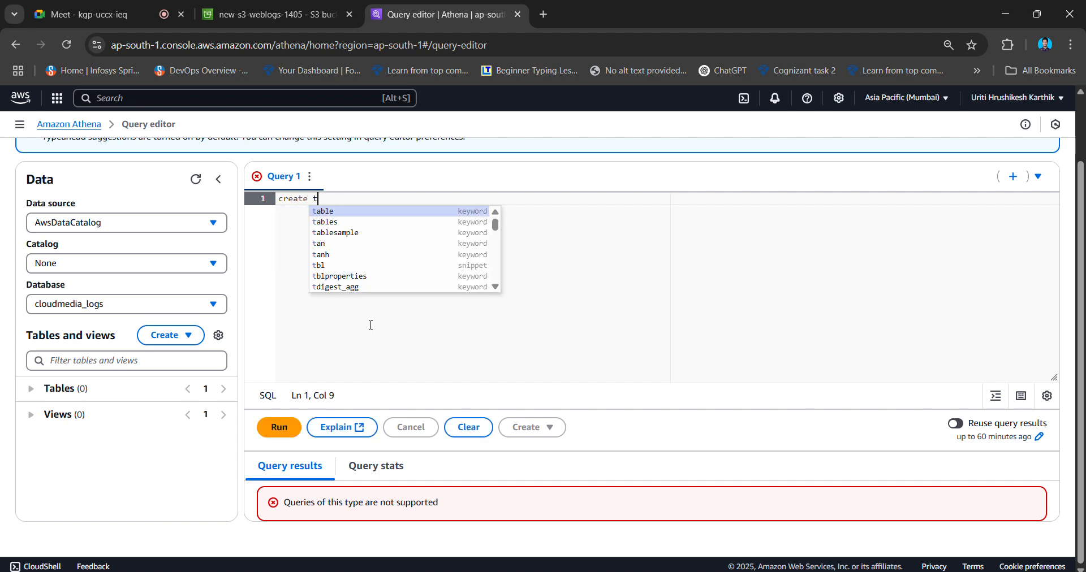
type("able ")
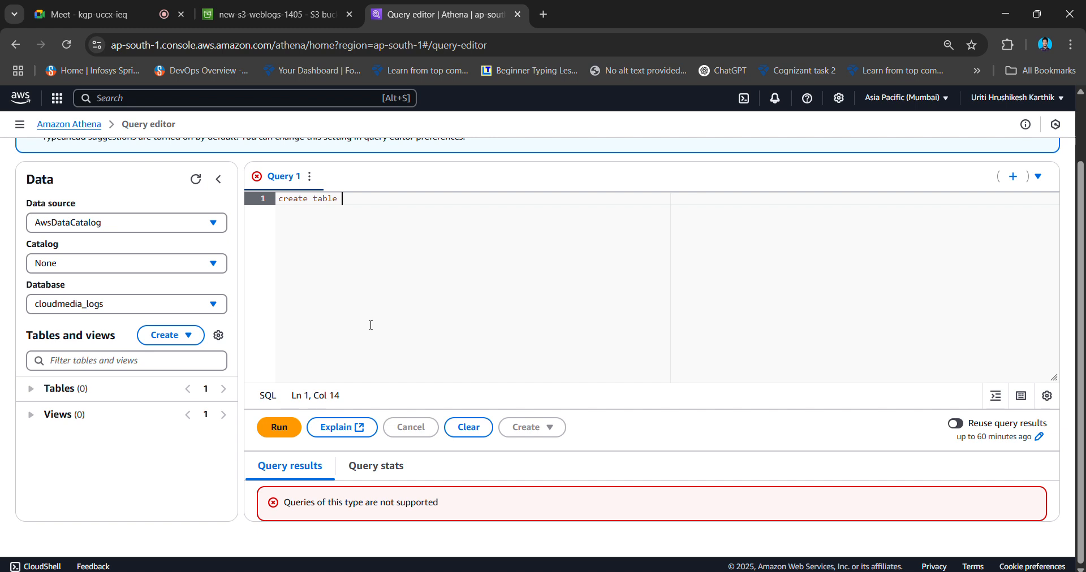
type("access_logs")
key("Return")
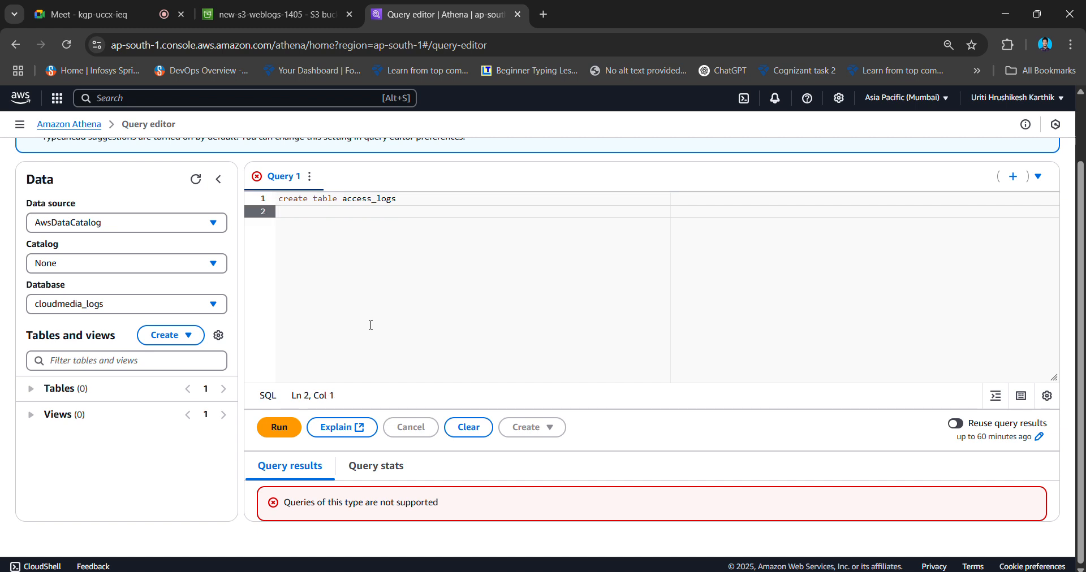
type("(")
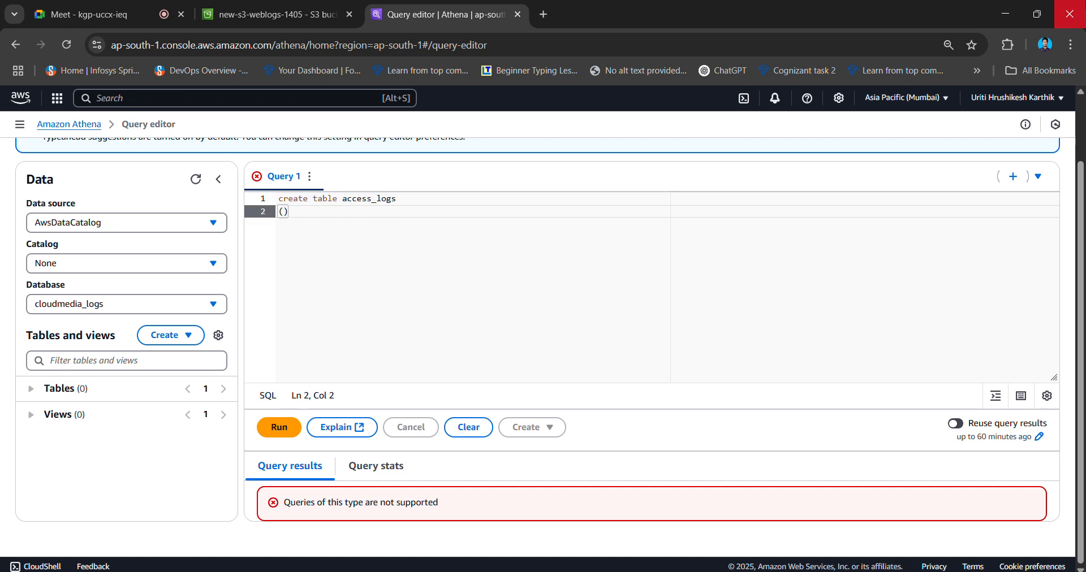
Open the website_logs file in Excel, check its column headers from request_time to status_code, and return to the Athena query editor.
mouse_move(471, 565)
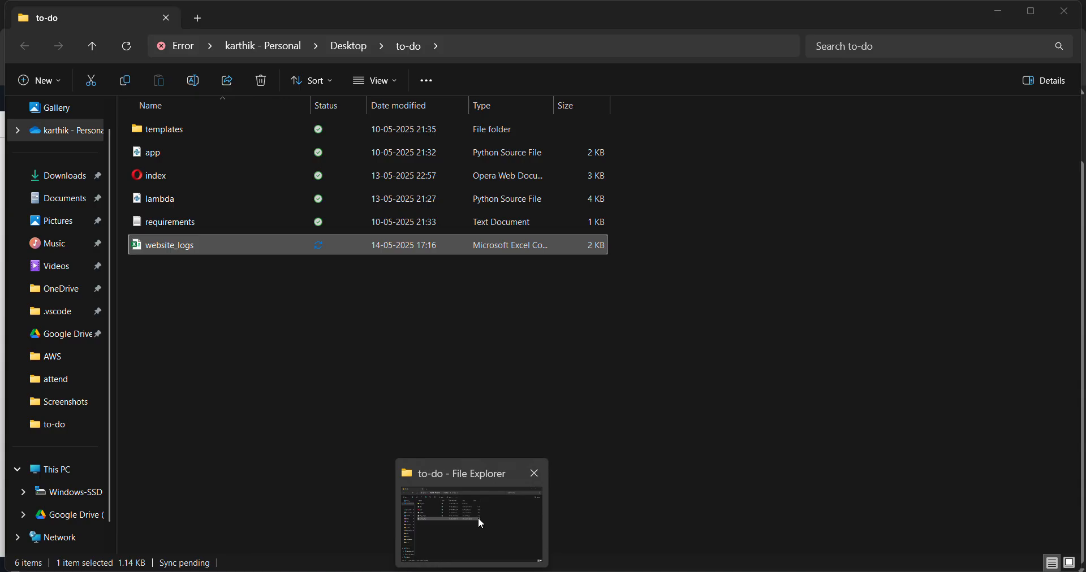
left_click(477, 517)
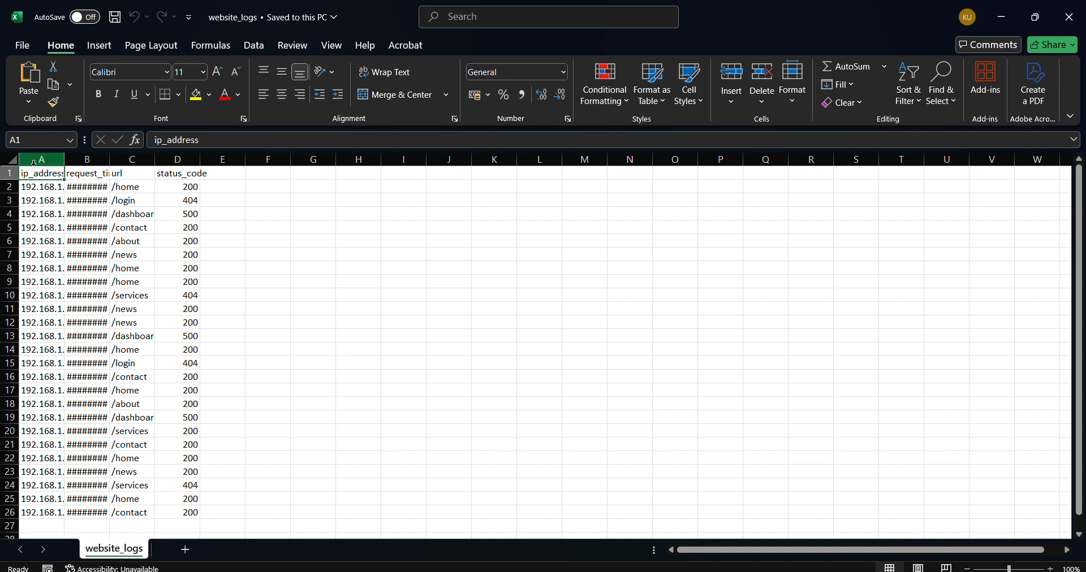
left_click(91, 174)
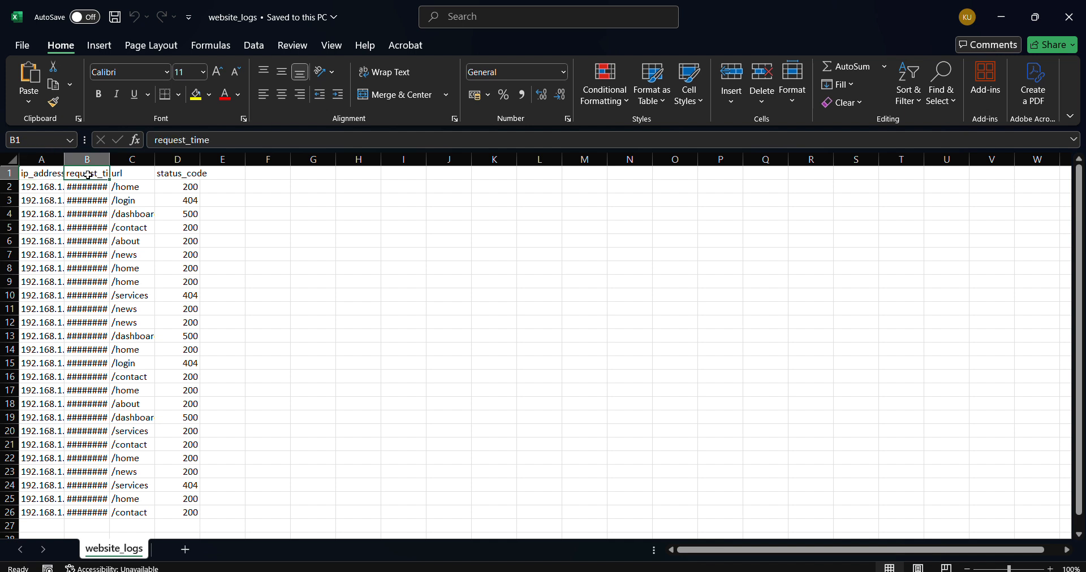
left_click_drag(106, 174, 133, 175)
left_click(166, 174)
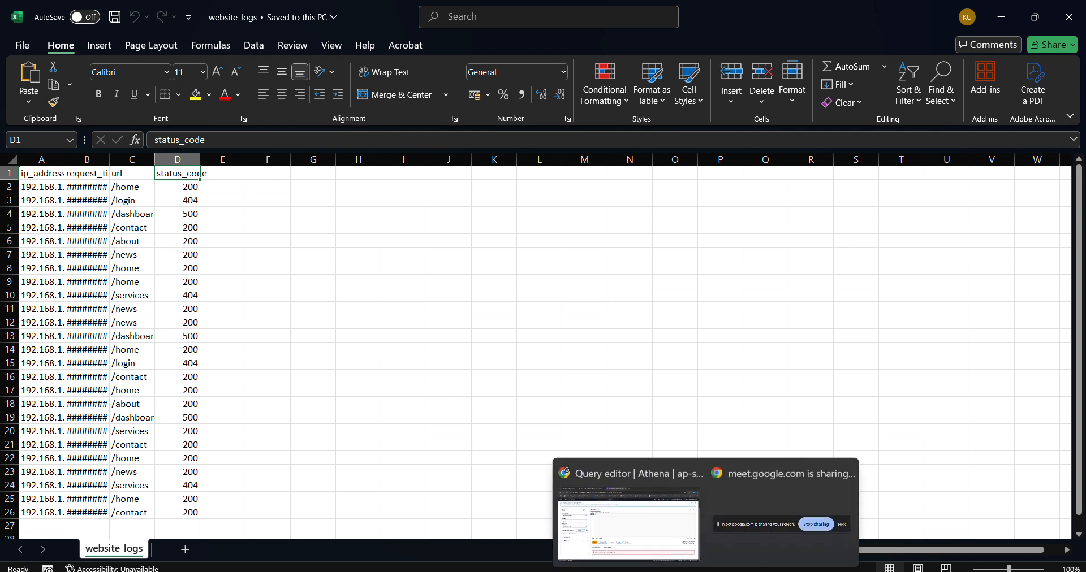
left_click(659, 532)
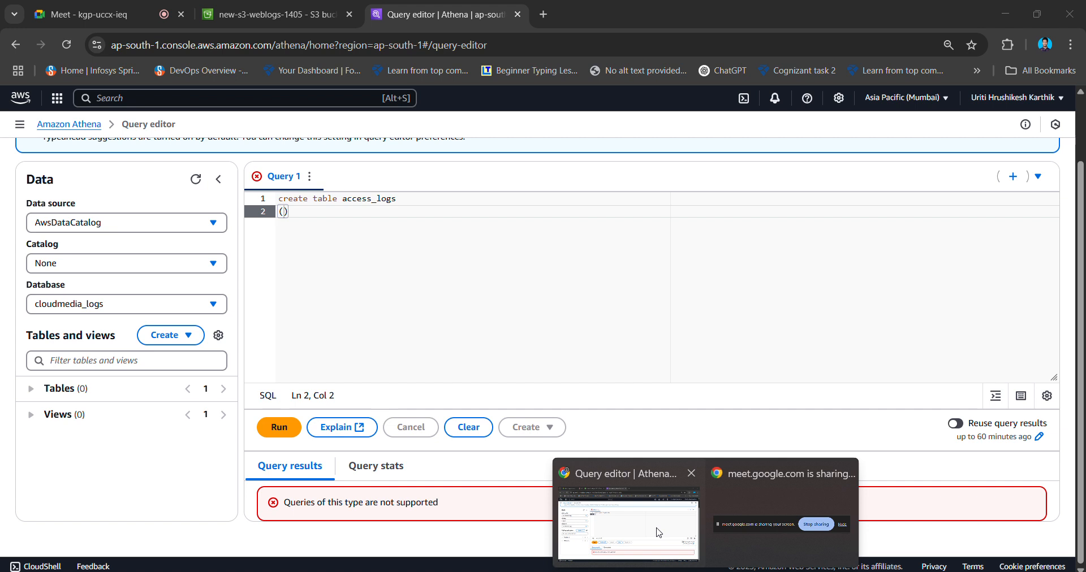
Change the first line to "create external table access_logs" and re-enter the parentheses below it, deleting the duplicate pair.
left_click(315, 199)
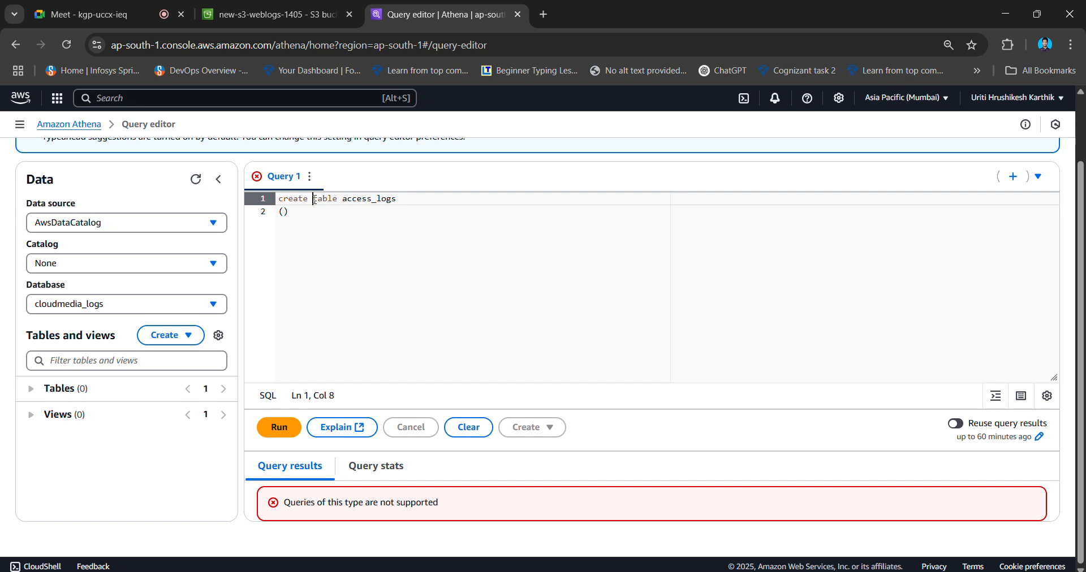
type("ex")
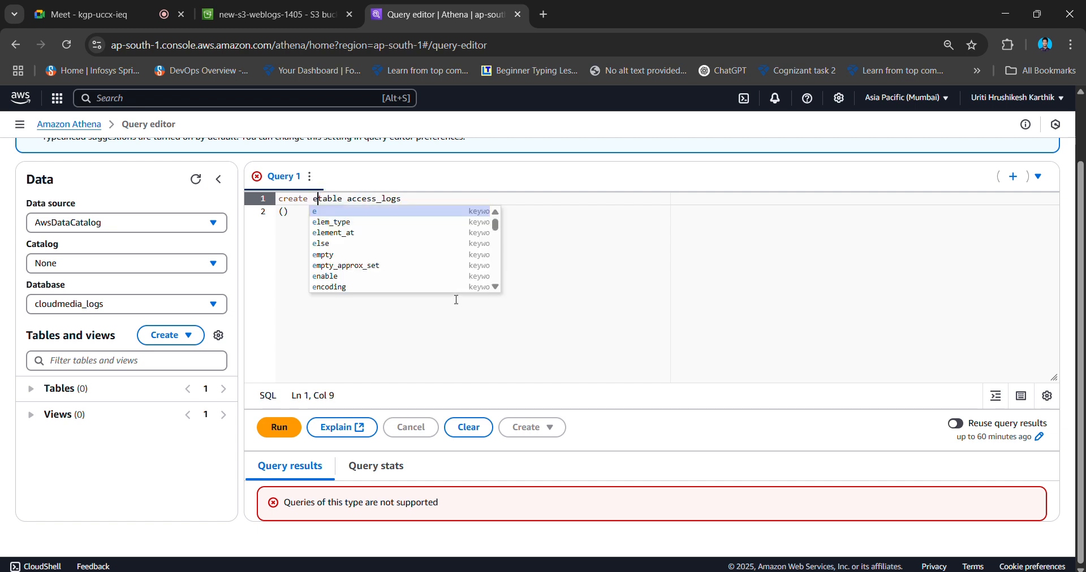
type("ter")
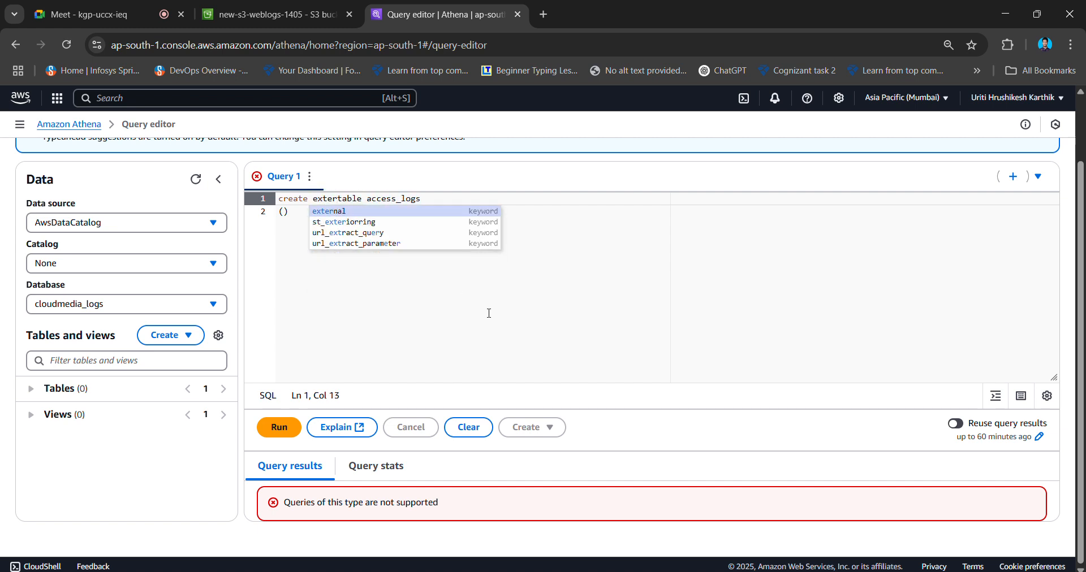
left_click(439, 211)
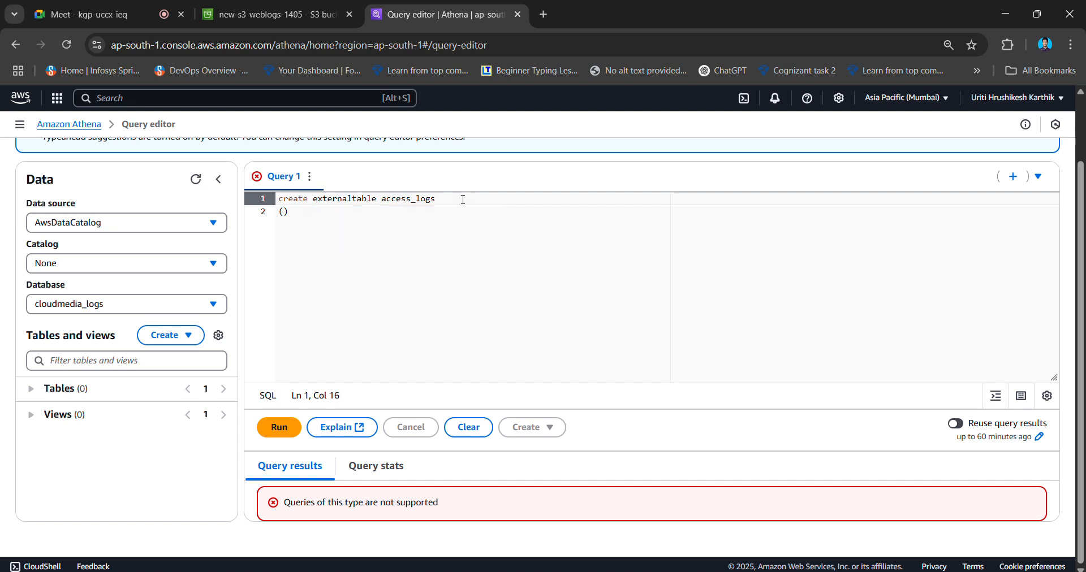
left_click(468, 199)
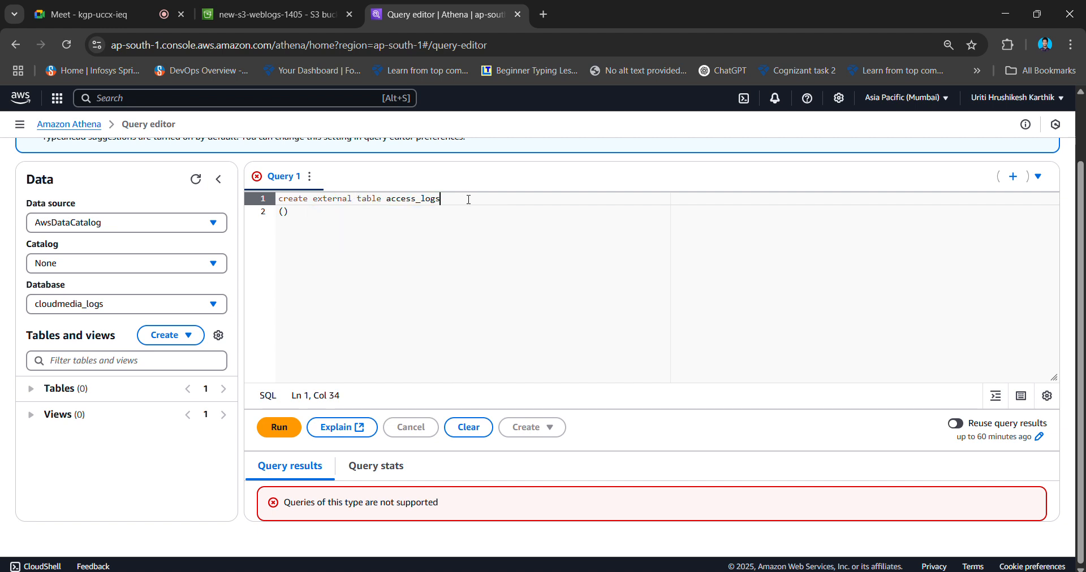
key("Return")
type("(")
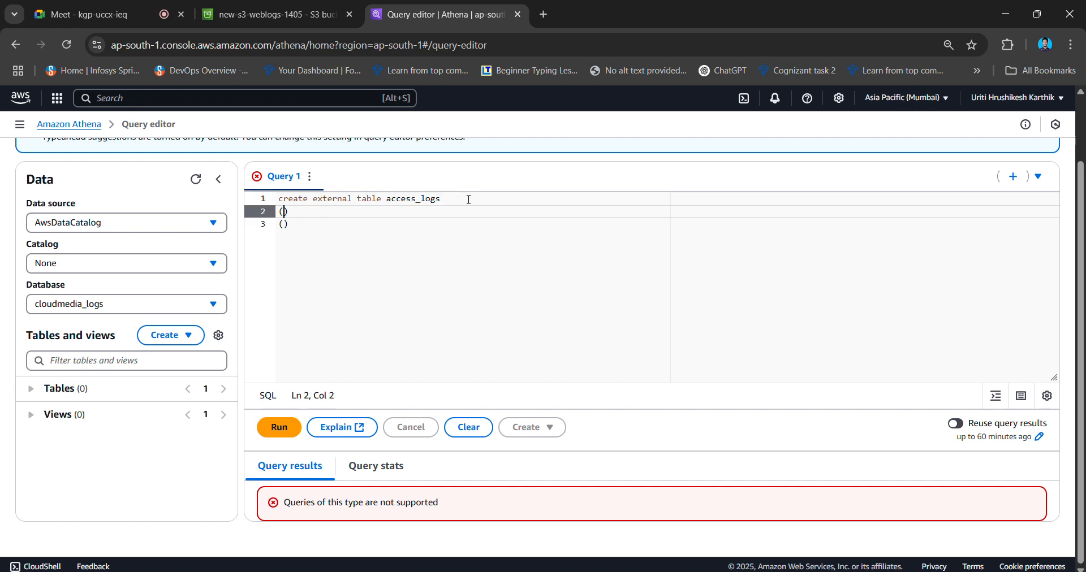
left_click_drag(331, 225, 269, 229)
key("BackSpace")
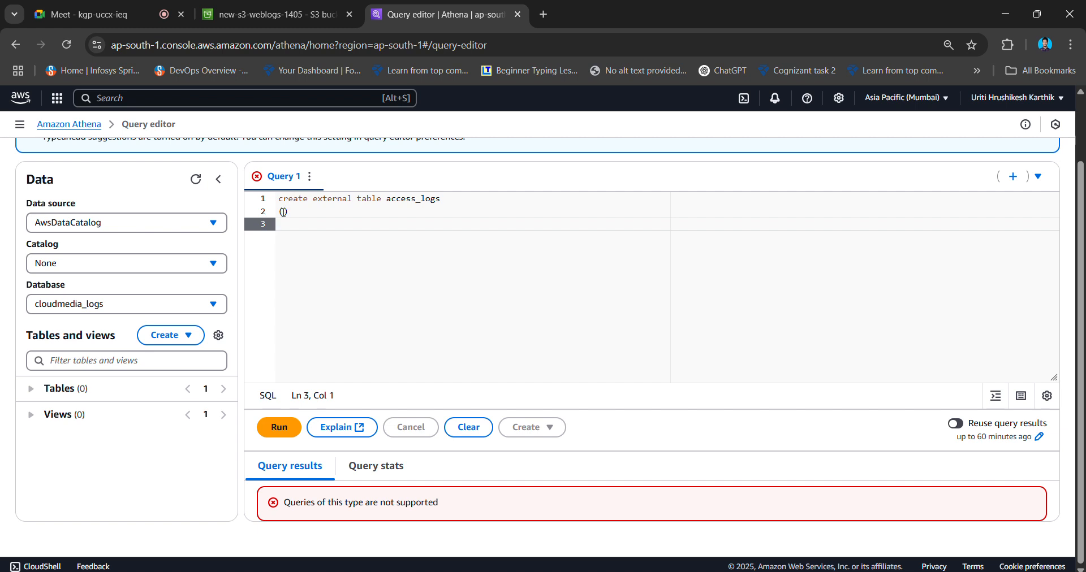
Add the column definition "ip_address string," on its own line inside the parentheses.
left_click(283, 212)
key("Return")
type("ip_")
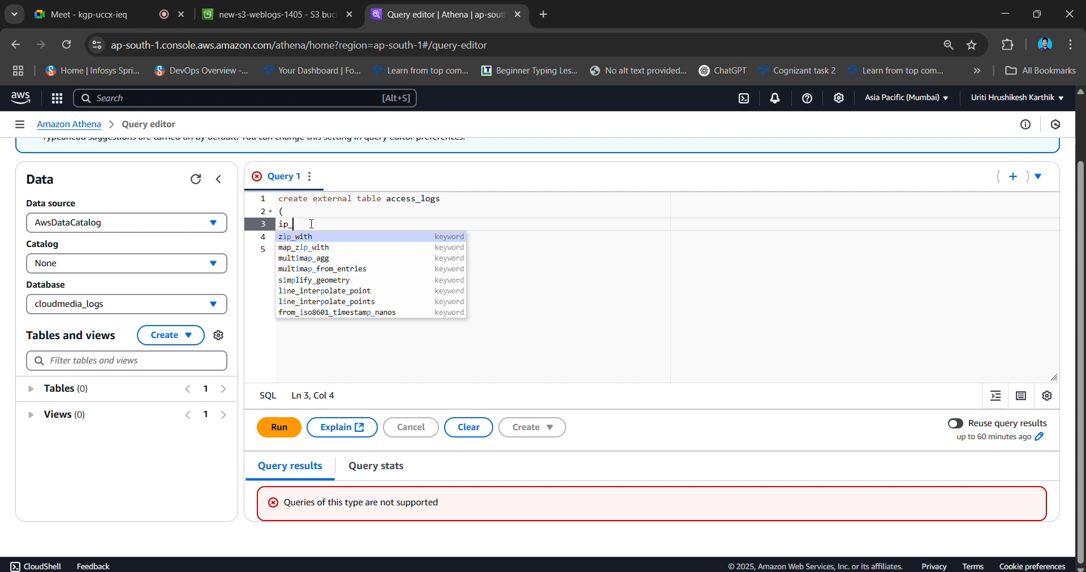
type("address")
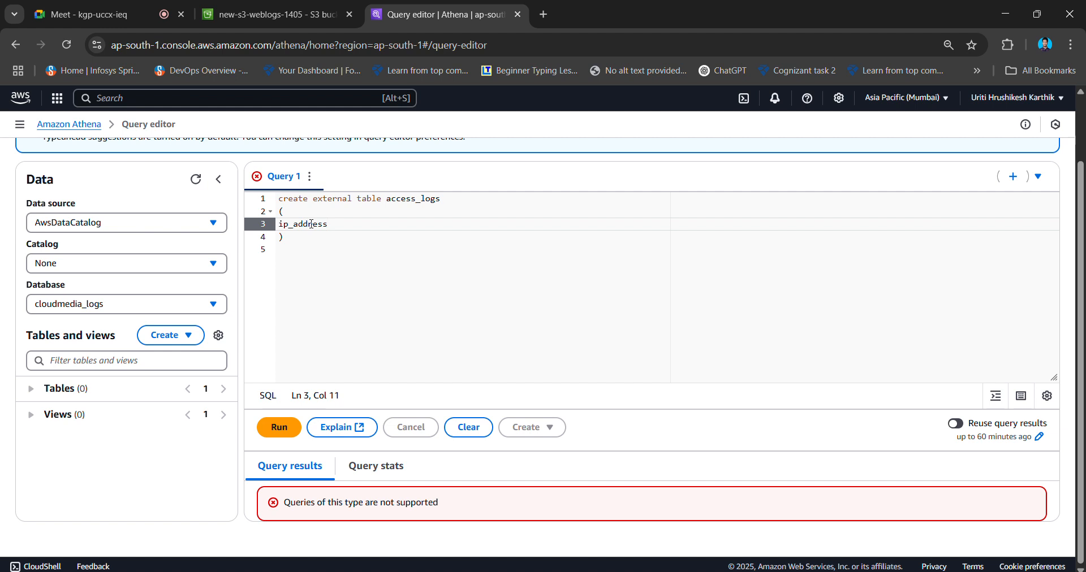
type(" str")
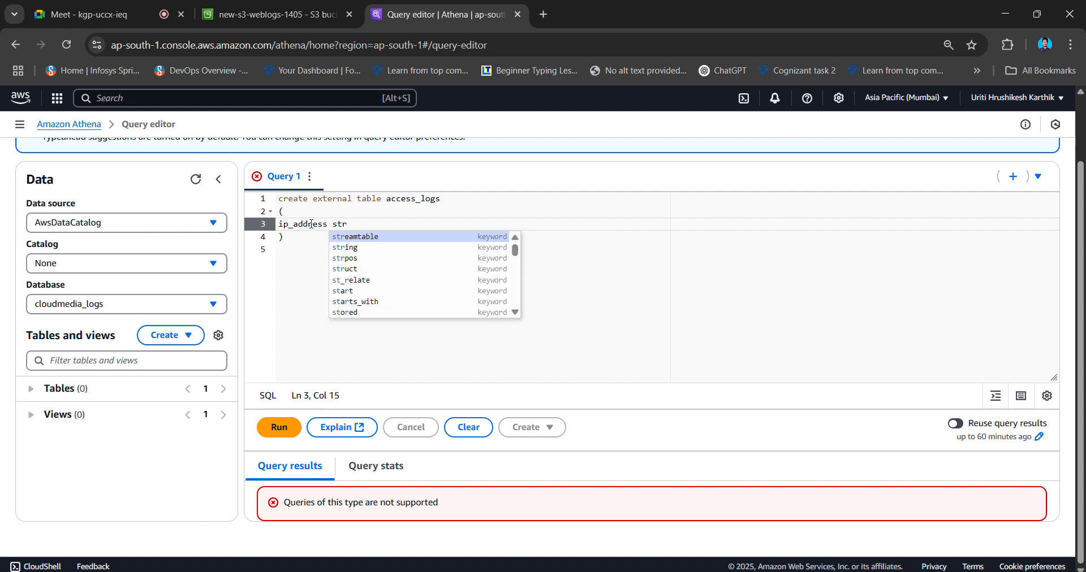
type("ing")
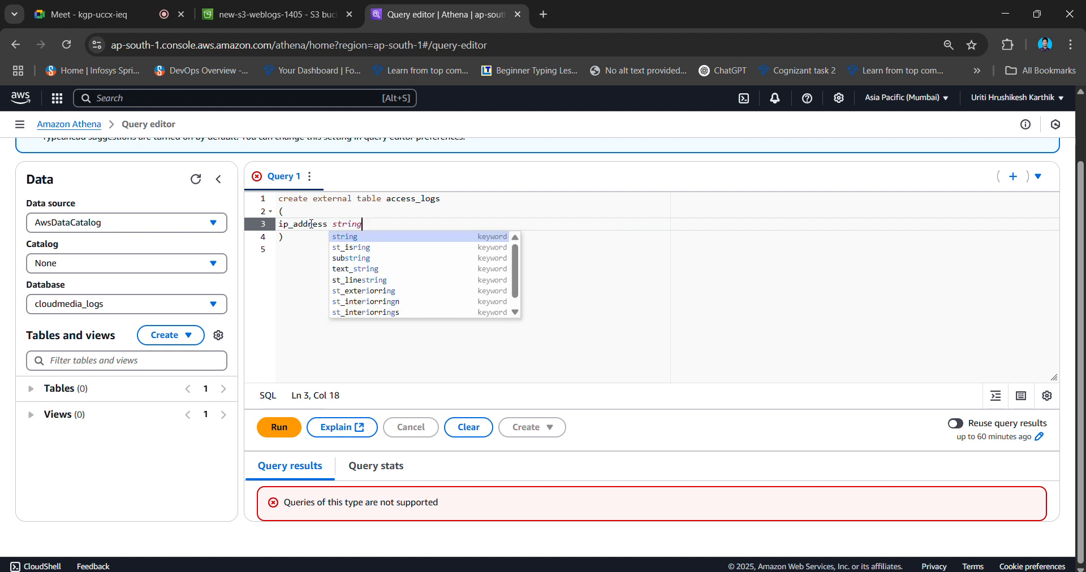
type(",")
Add the column definition "request_time timestamp," on the line below ip_address.
key("Return")
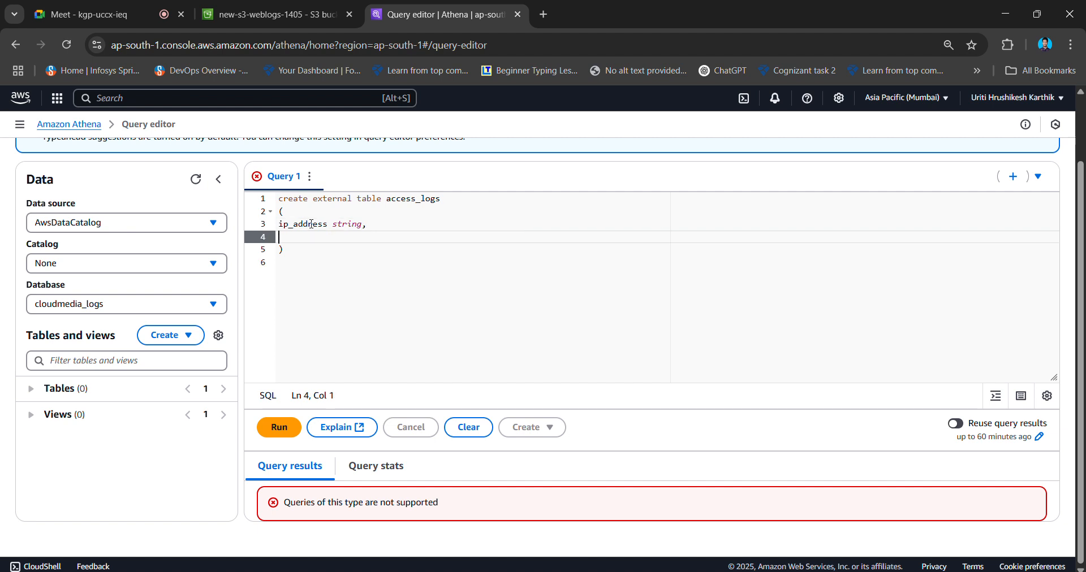
type("req")
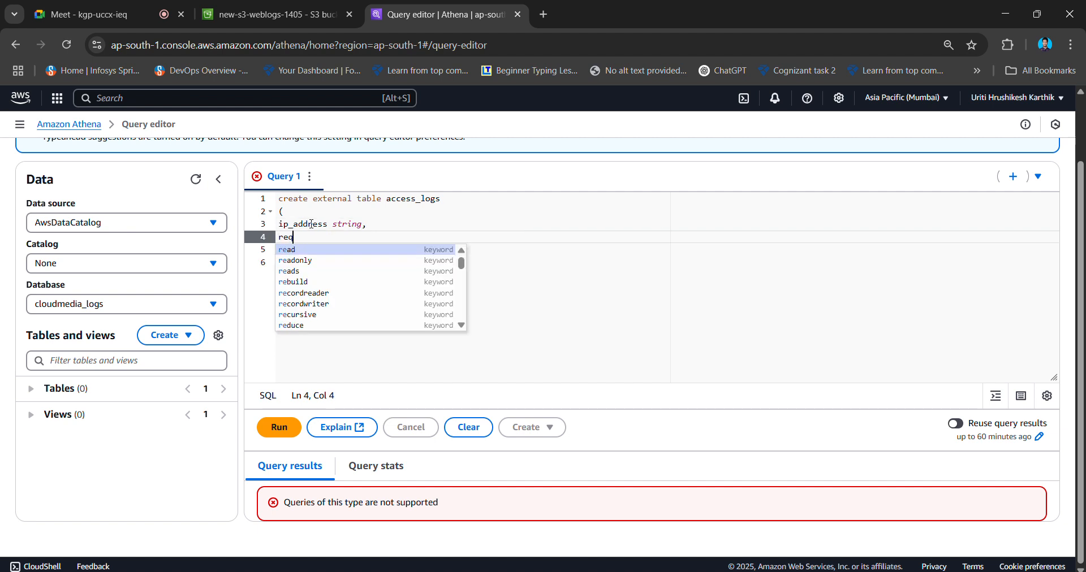
type("uest_")
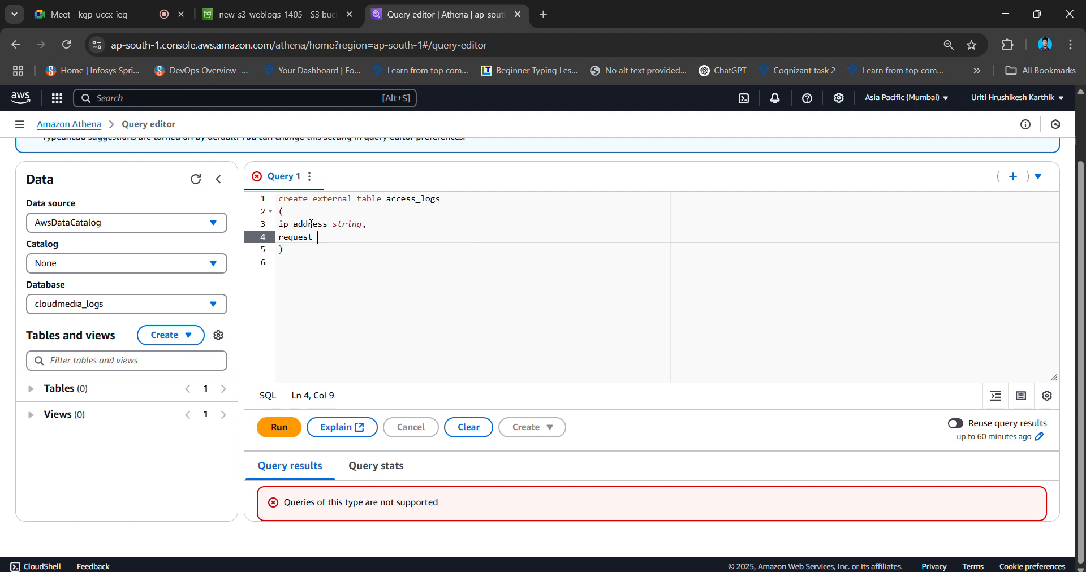
type("time tim")
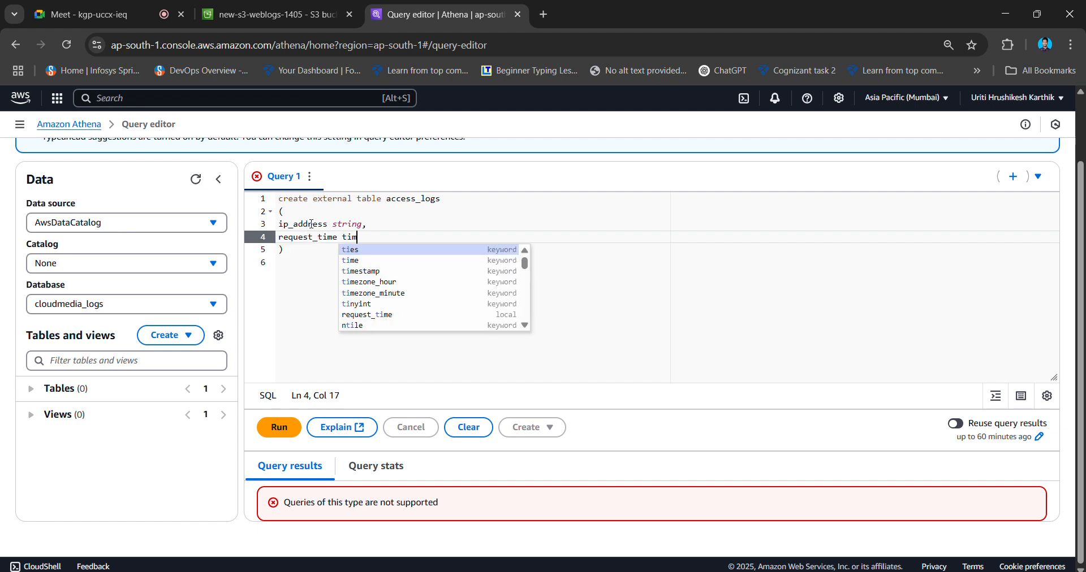
type("estamo")
key("Up")
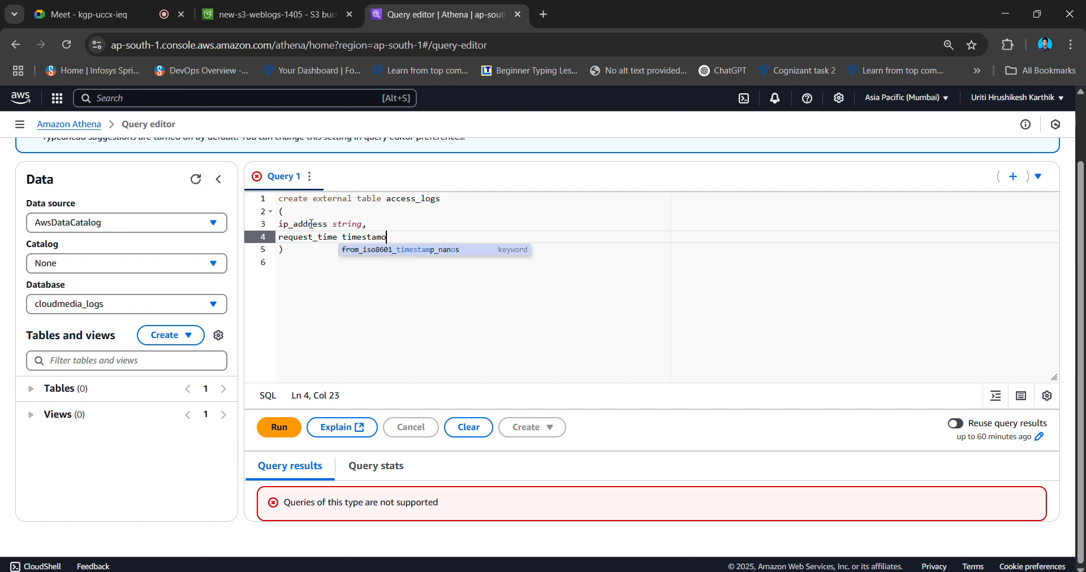
type("p")
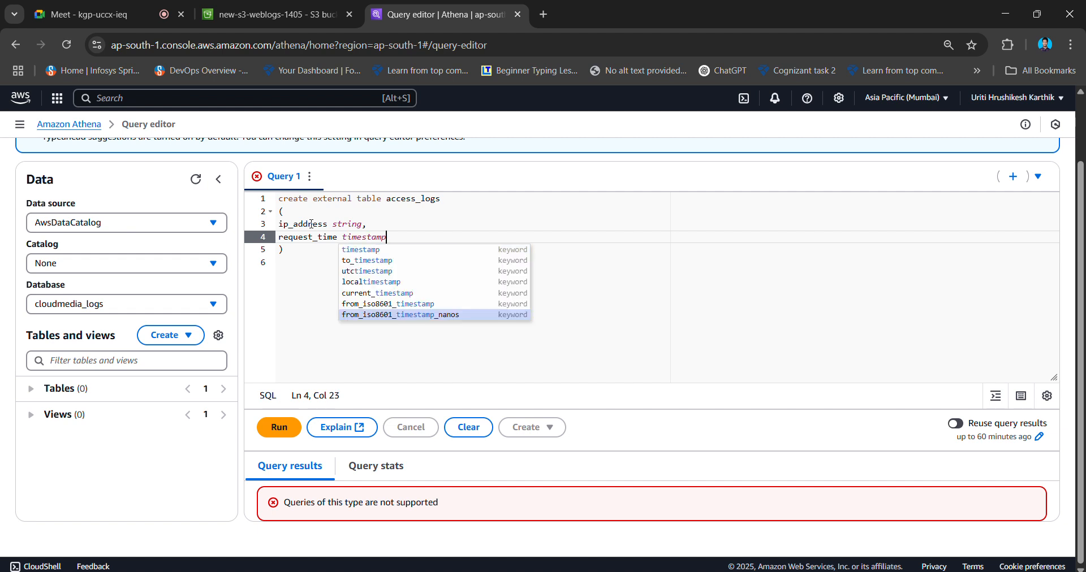
type(",")
Add the column definition "url string," on the line below request_time.
key("Return")
type("u")
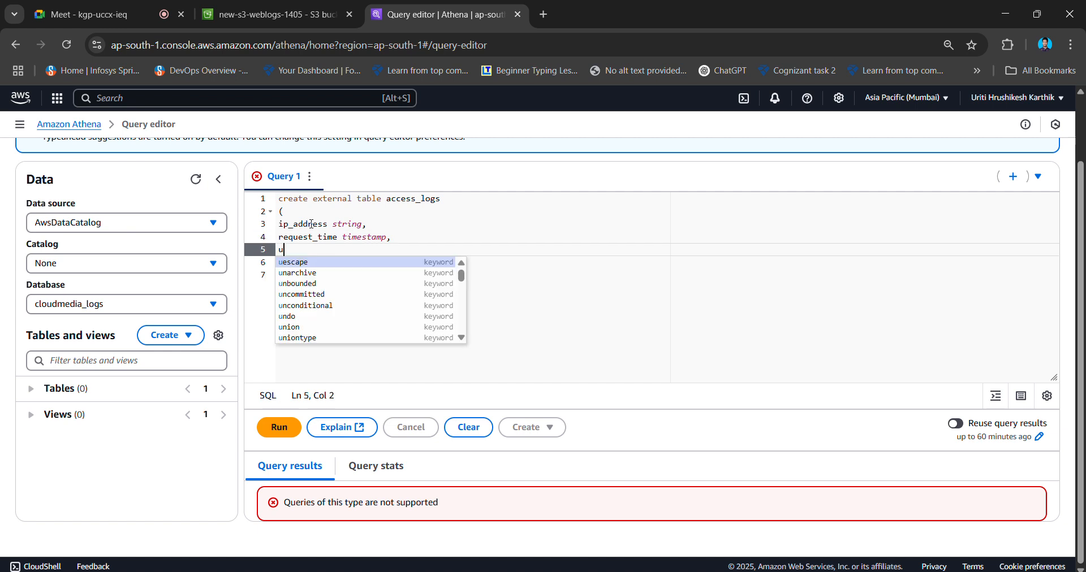
type("rl stri")
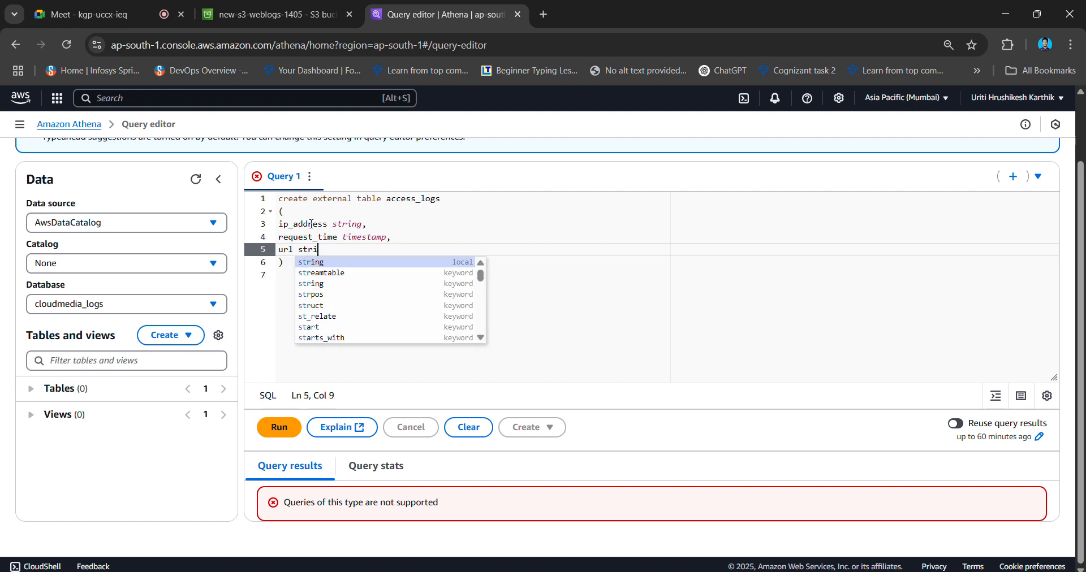
type("ng,")
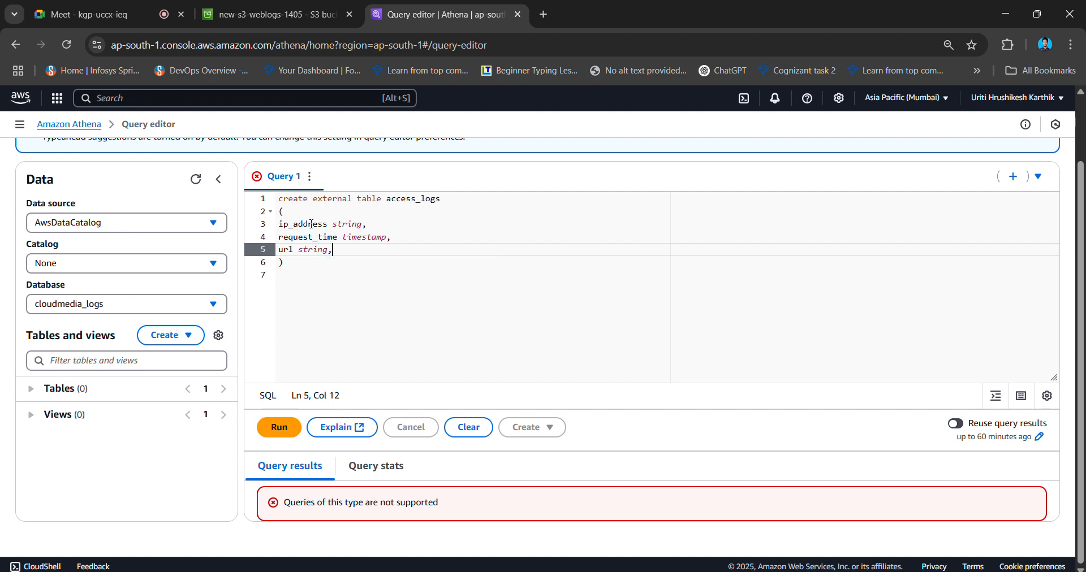
Add "status_code int)" as the last column definition and insert blank lines before and after the remaining closing parenthesis.
key("Return")
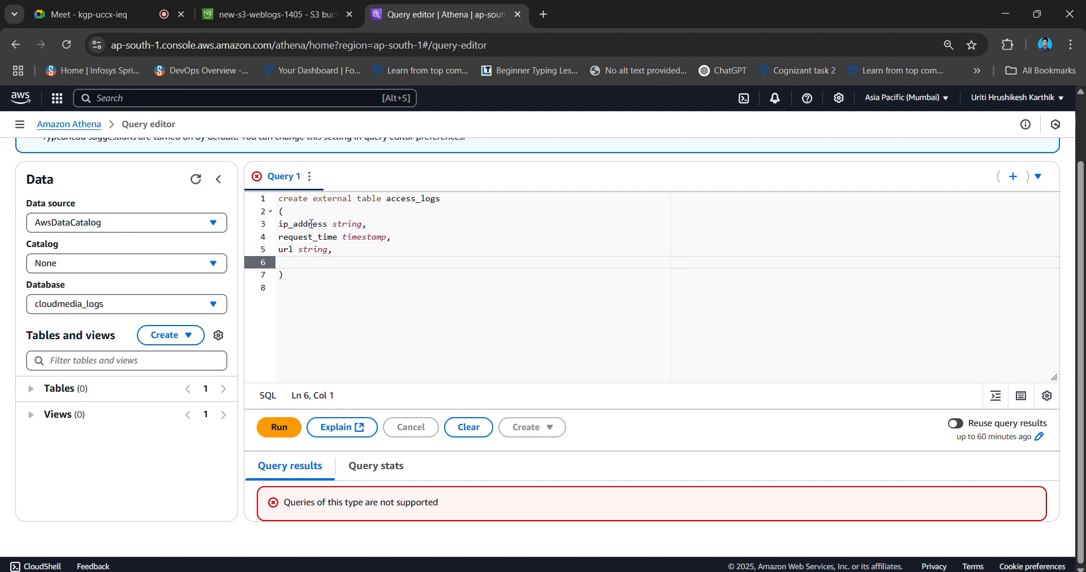
type("status c")
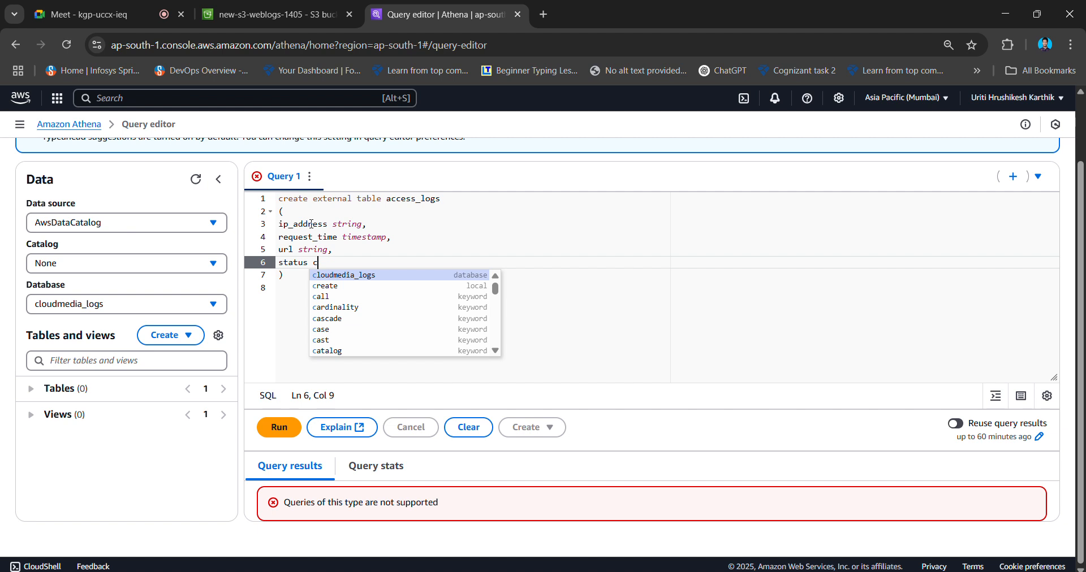
key("BackSpace")
type("_cod")
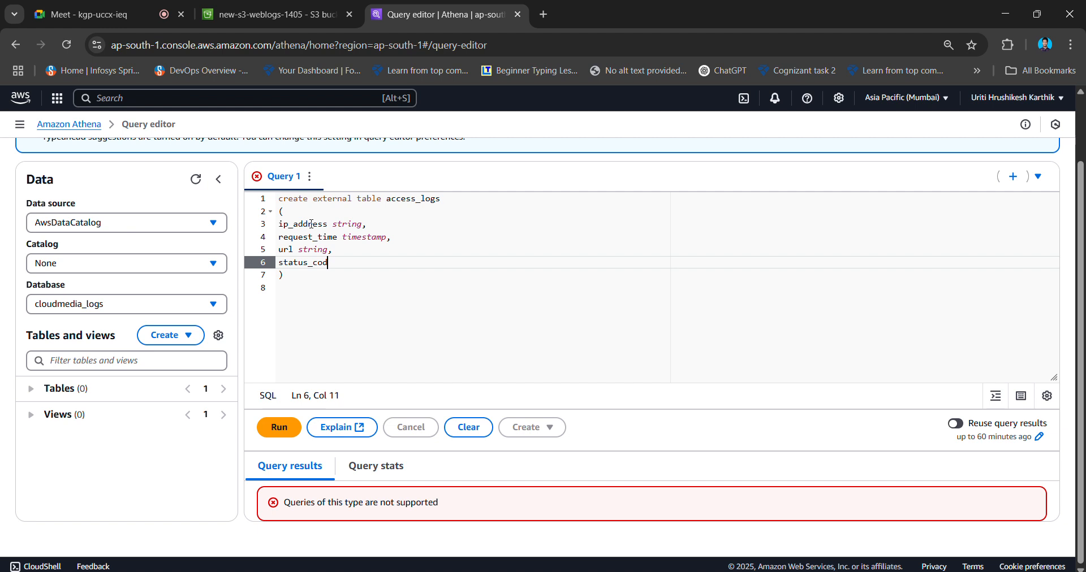
type("e int")
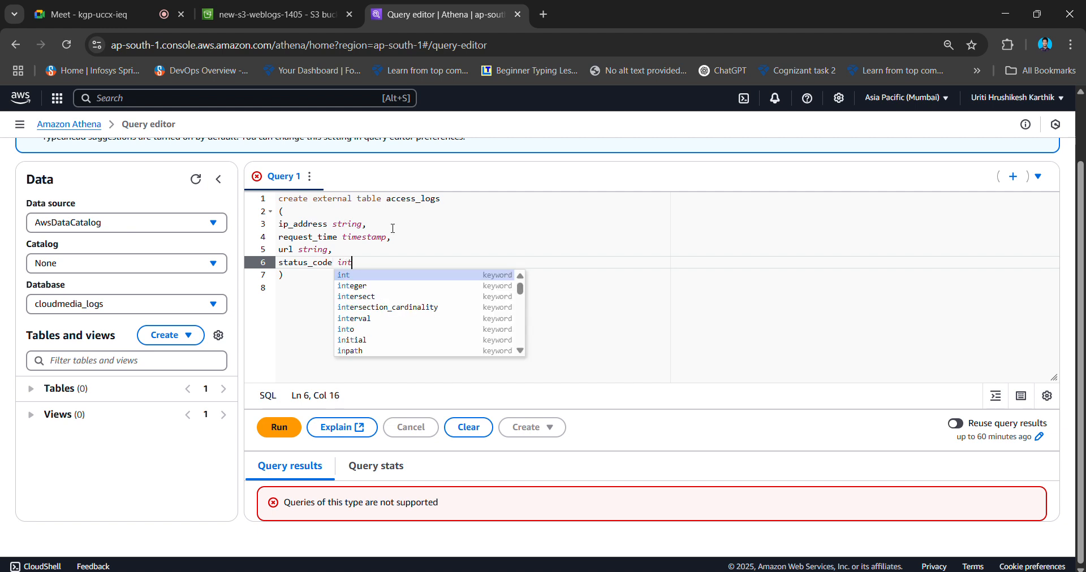
type(")")
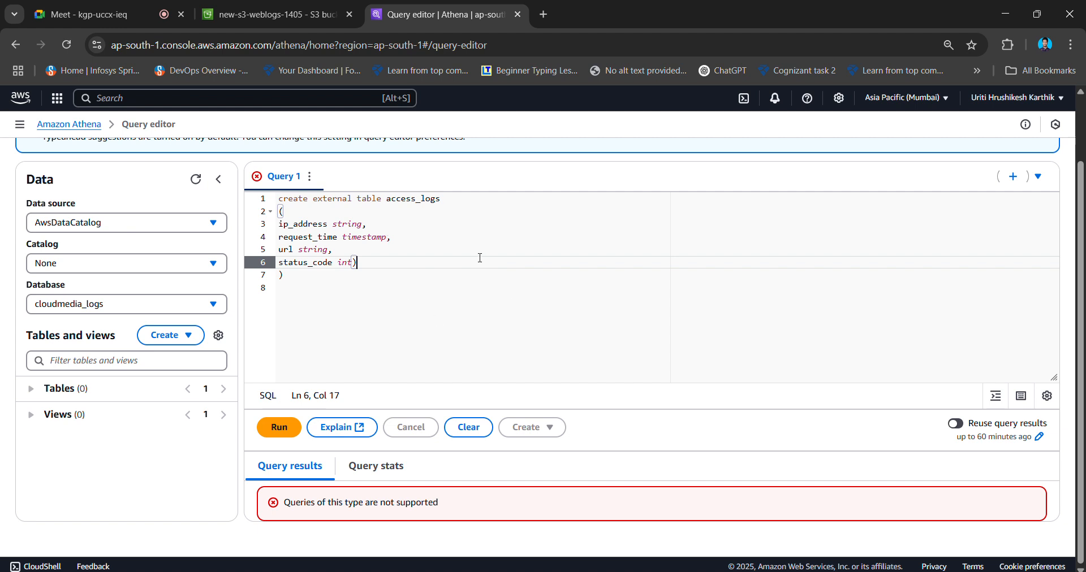
key("Return")
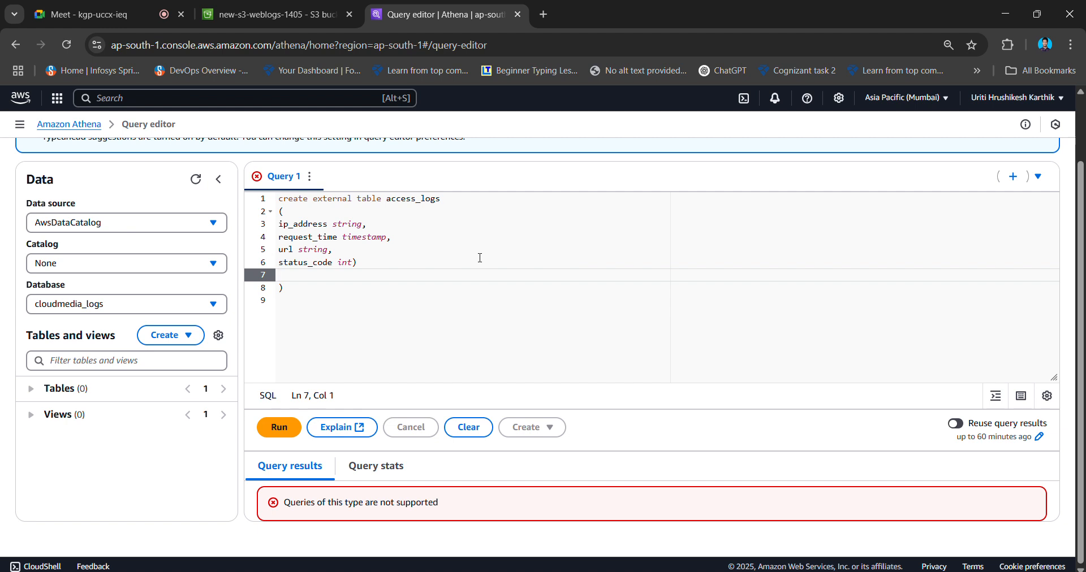
left_click(321, 294)
key("Return")
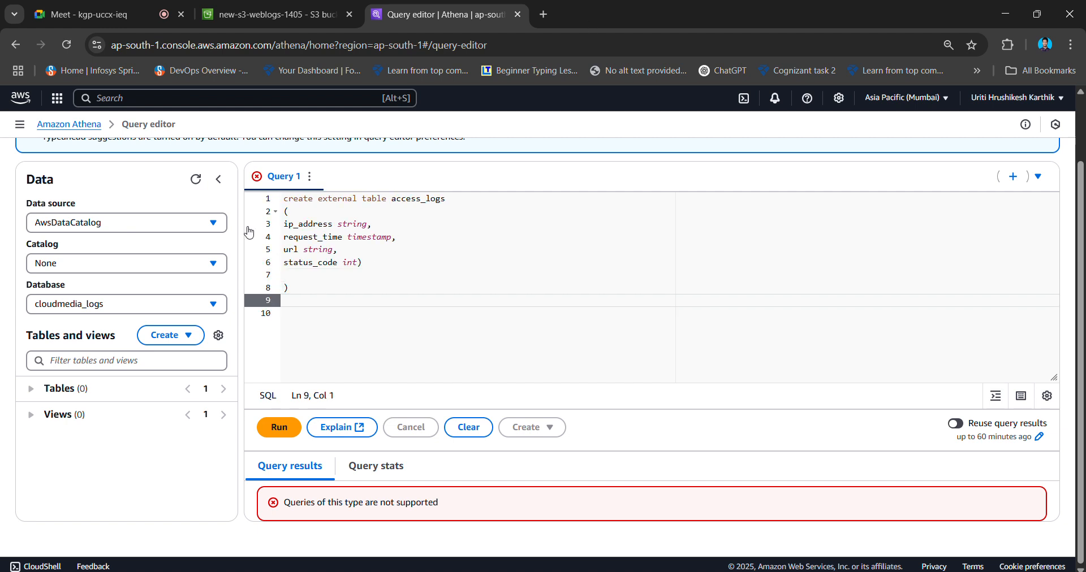
left_click(415, 264)
left_click_drag(415, 265, 284, 199)
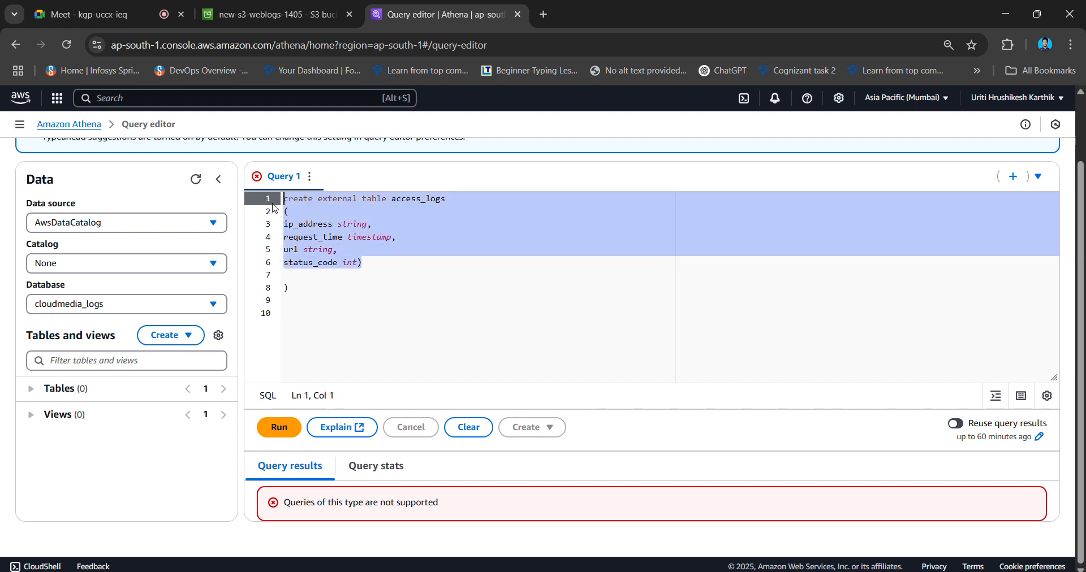
left_click(332, 311)
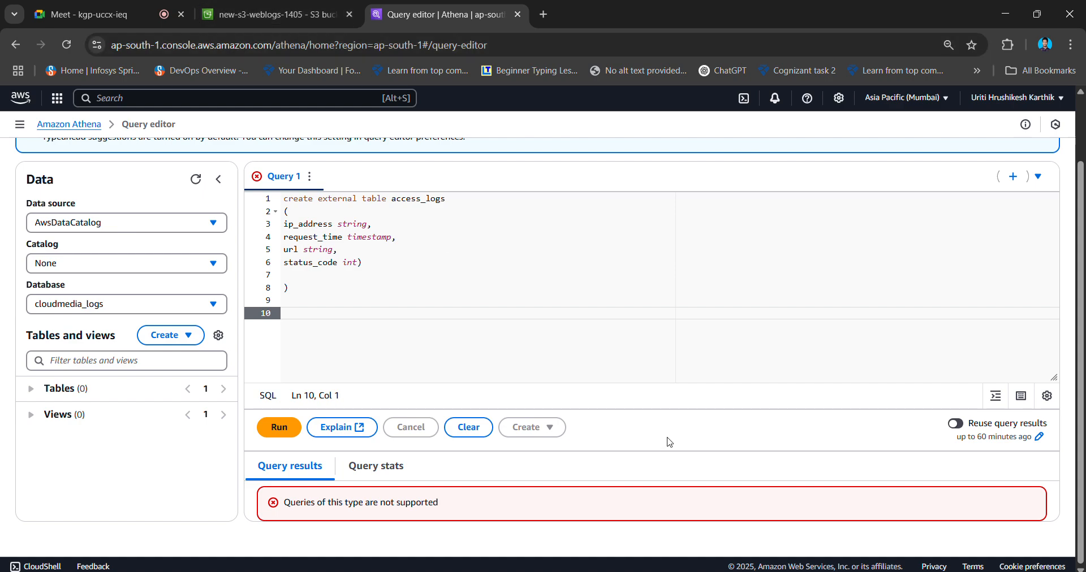
Switch to Excel, examine the header cells from ip_address to status_code in website_logs, and minimize the Excel and to-do folder windows.
key("alt+Tab")
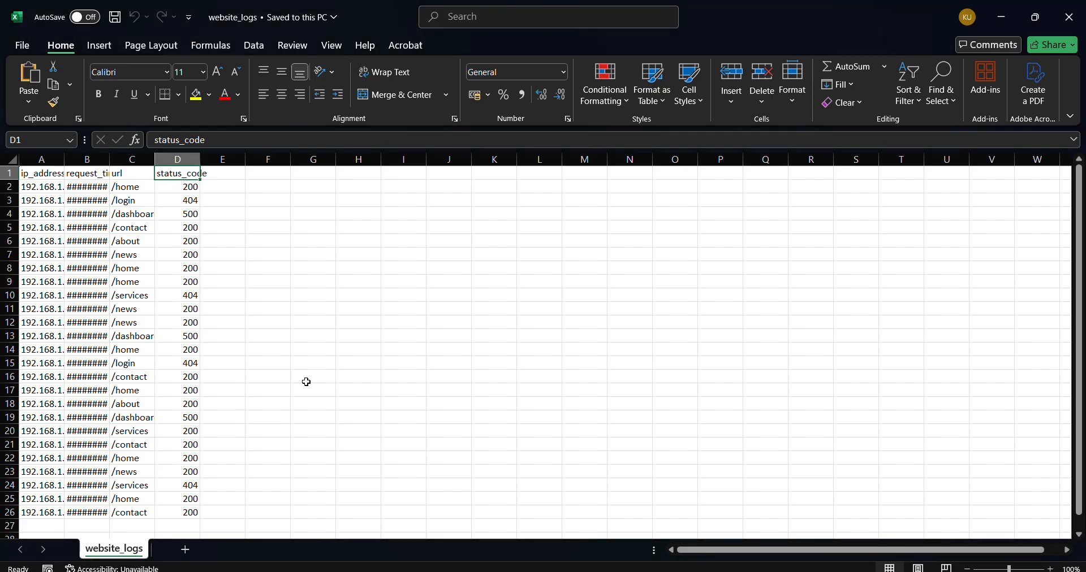
left_click(59, 185)
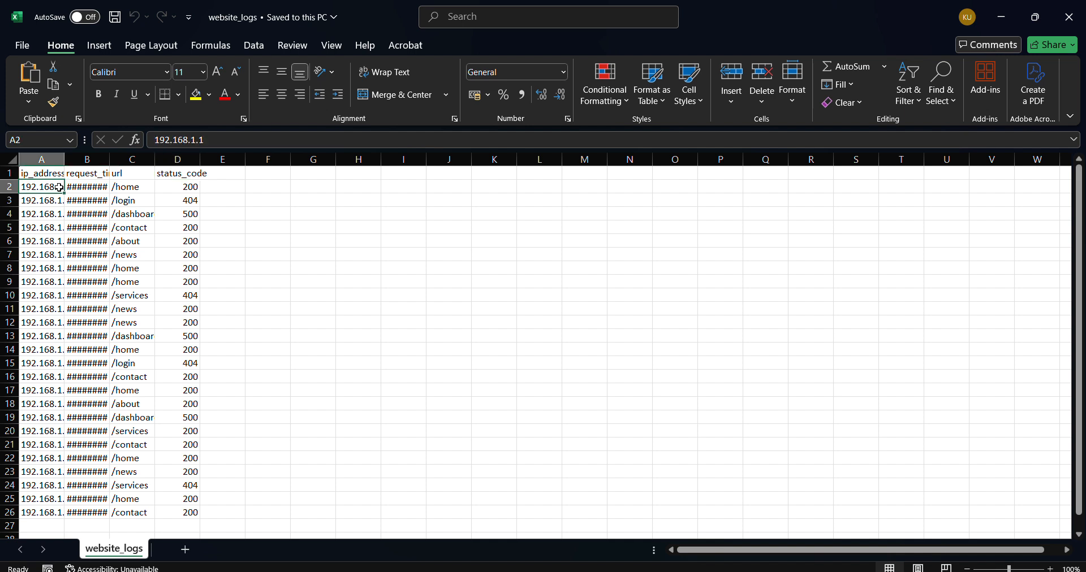
left_click(53, 174)
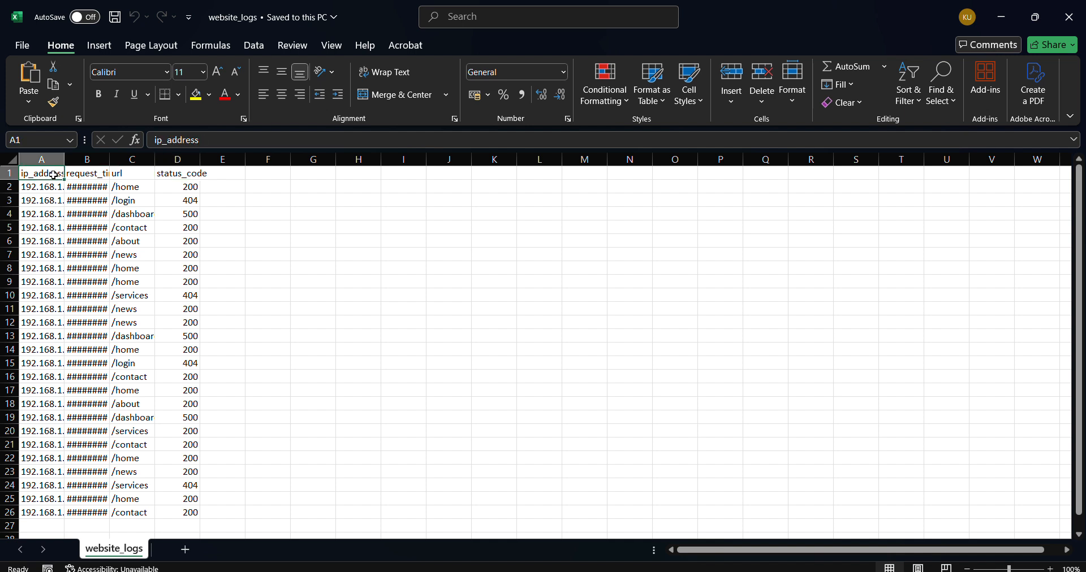
left_click(185, 175)
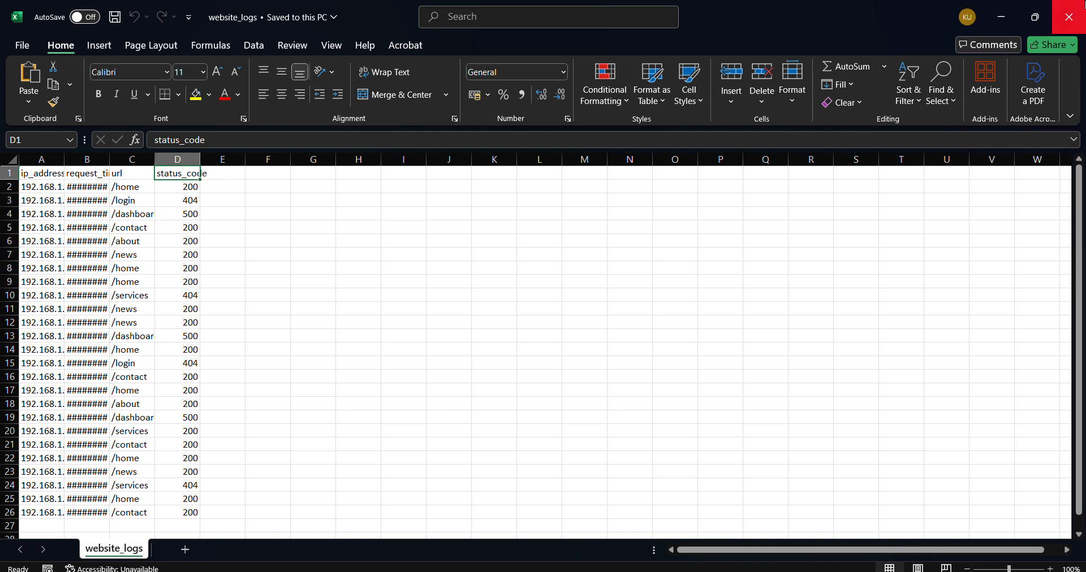
left_click(1002, 17)
left_click(1006, 15)
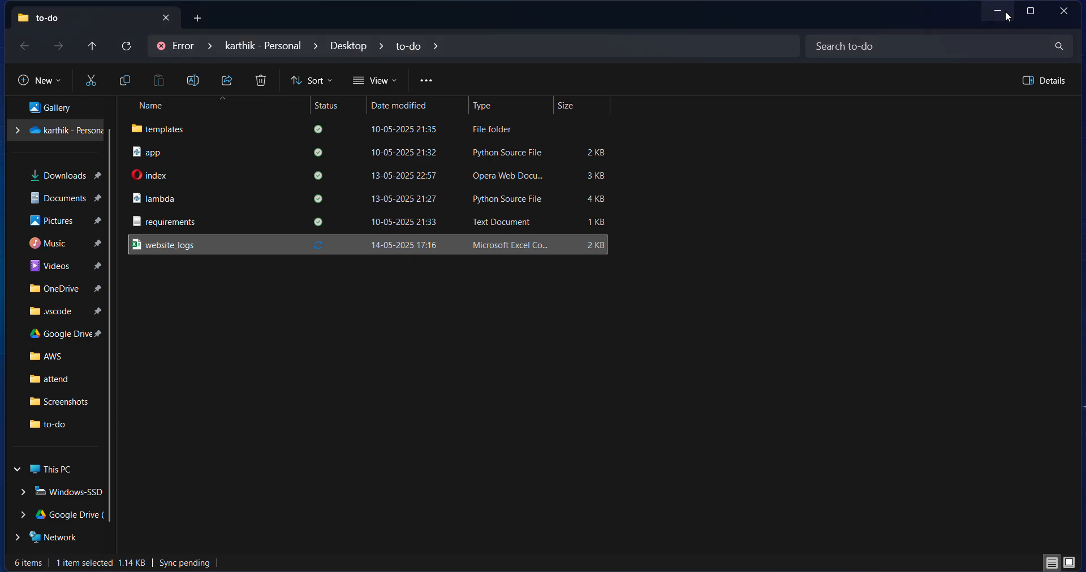
left_click(1005, 11)
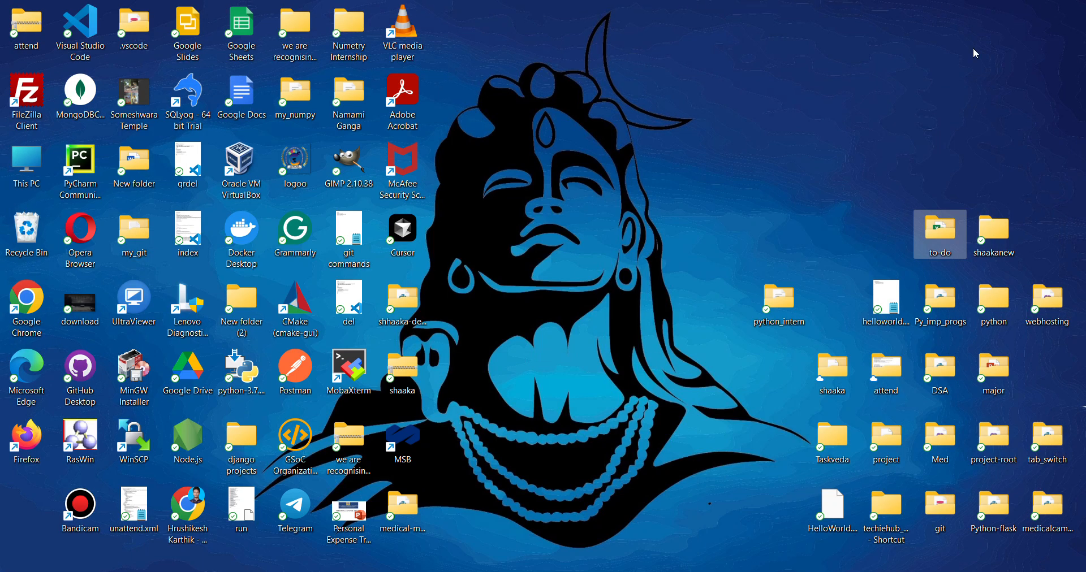
Examine the comma-separated header and all data rows of website_logs.csv in Visual Studio Code.
double_click(74, 12)
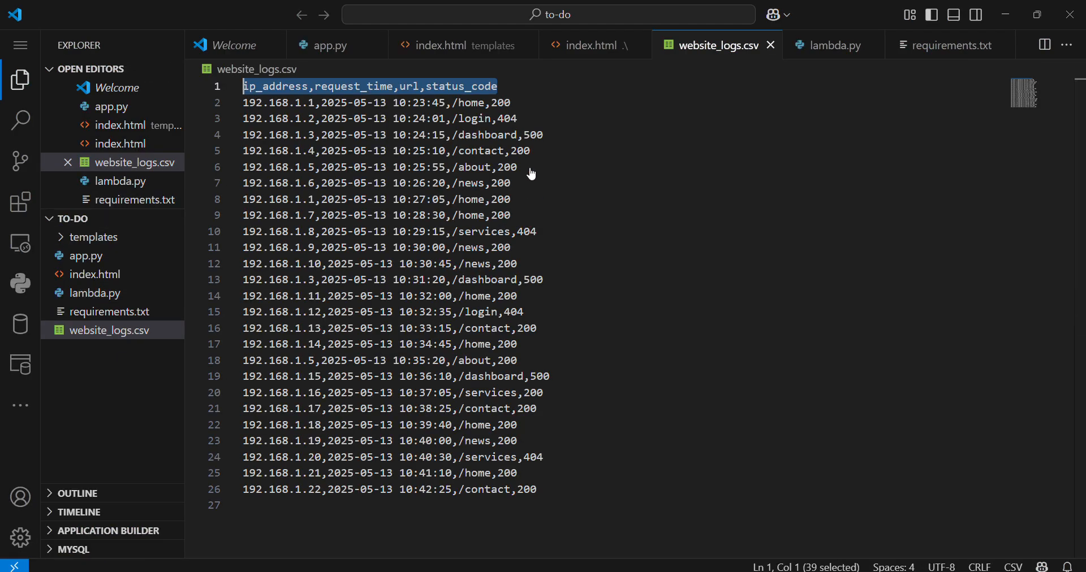
left_click(528, 168)
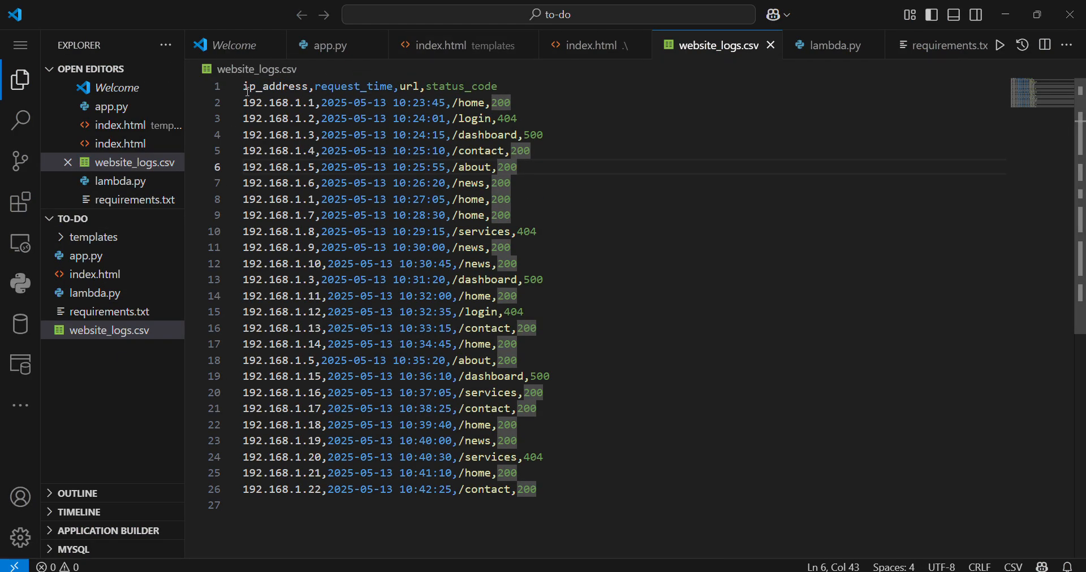
left_click_drag(244, 86, 636, 502)
left_click(635, 502)
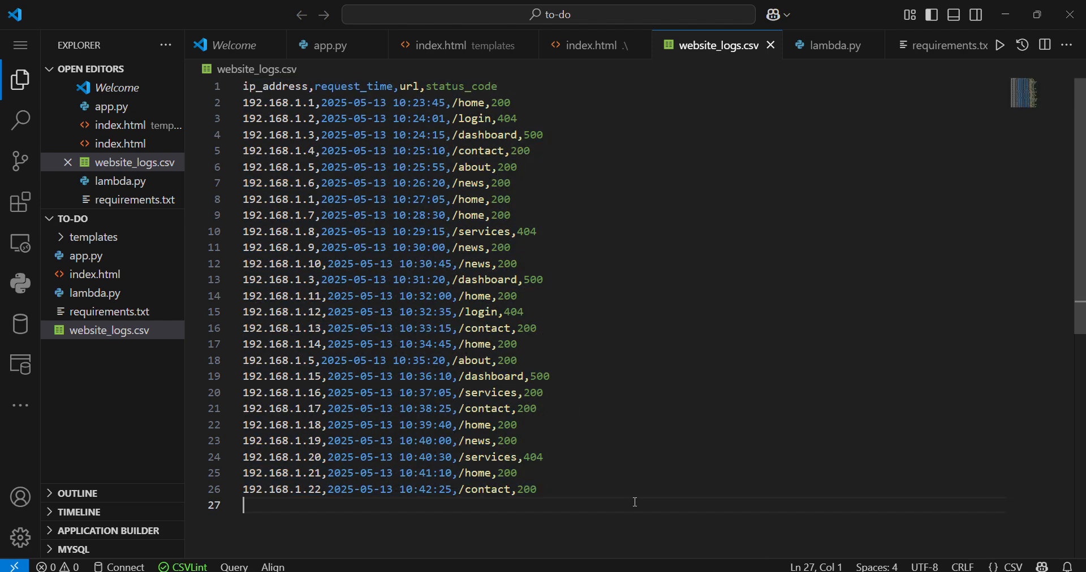
Switch back to the Athena query editor and begin a "ROW FORMAT SERDE" clause on line 10, below the column definitions.
mouse_move(753, 571)
mouse_move(685, 570)
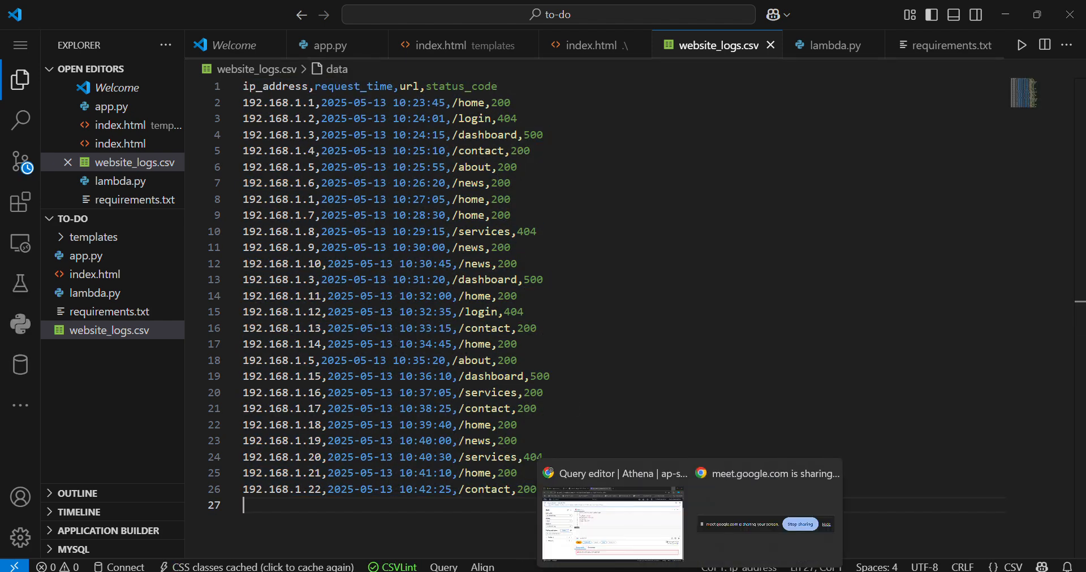
left_click(631, 500)
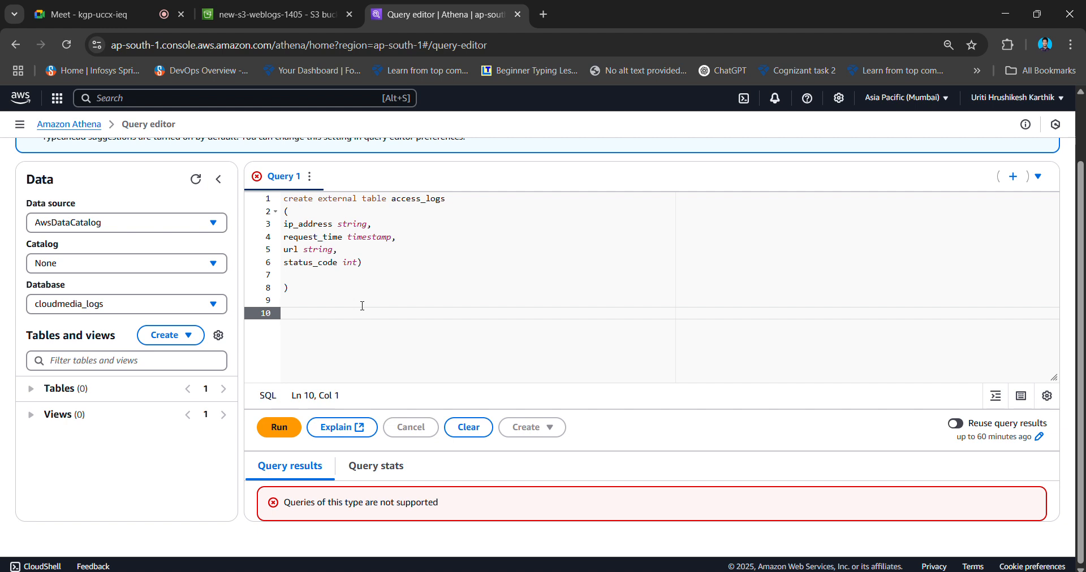
key("Caps_Lock")
type("ROW")
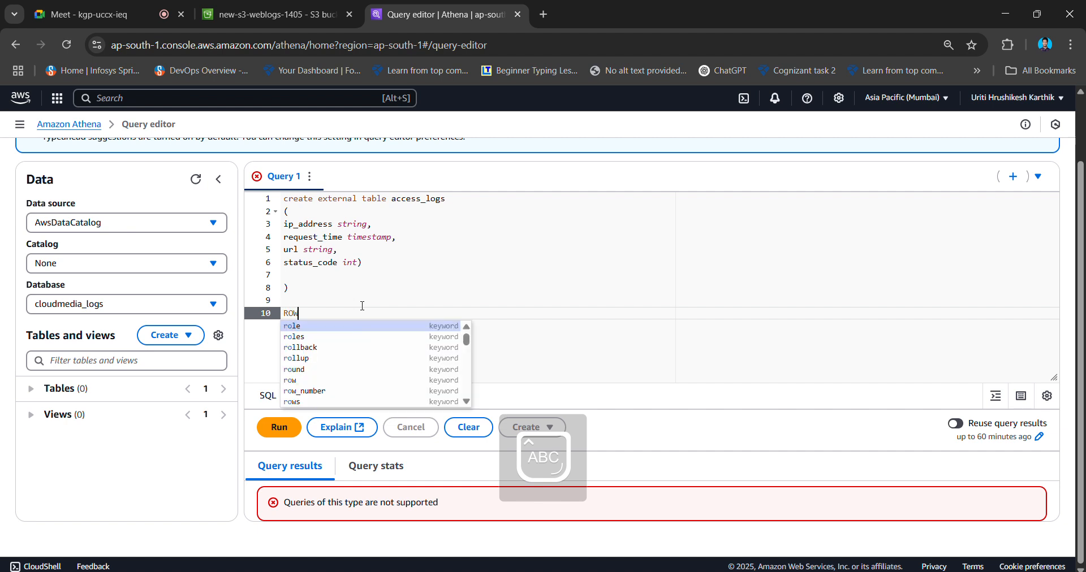
type(" FF")
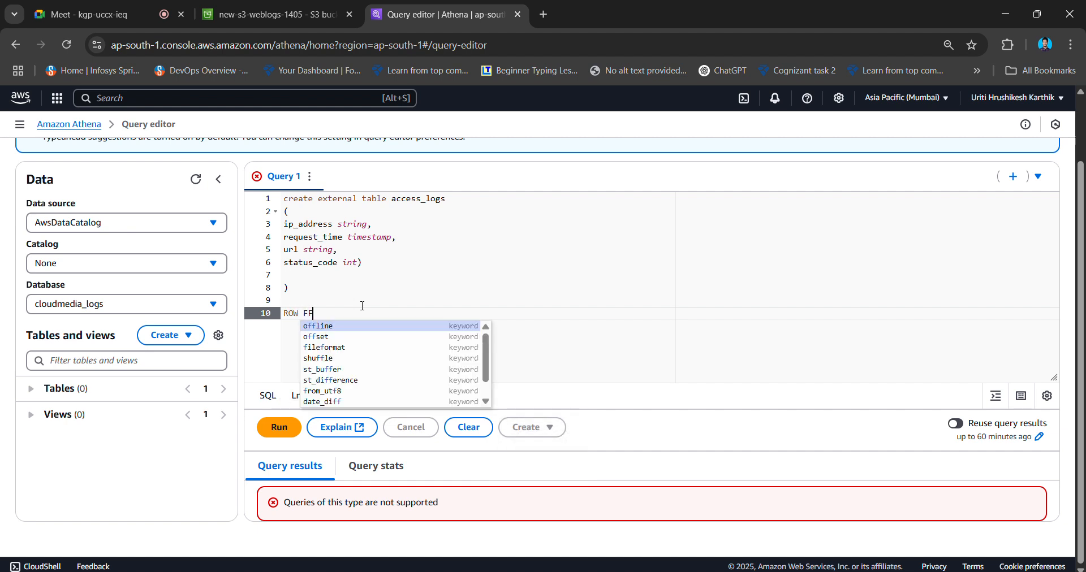
key("BackSpace")
type("ORMAT ")
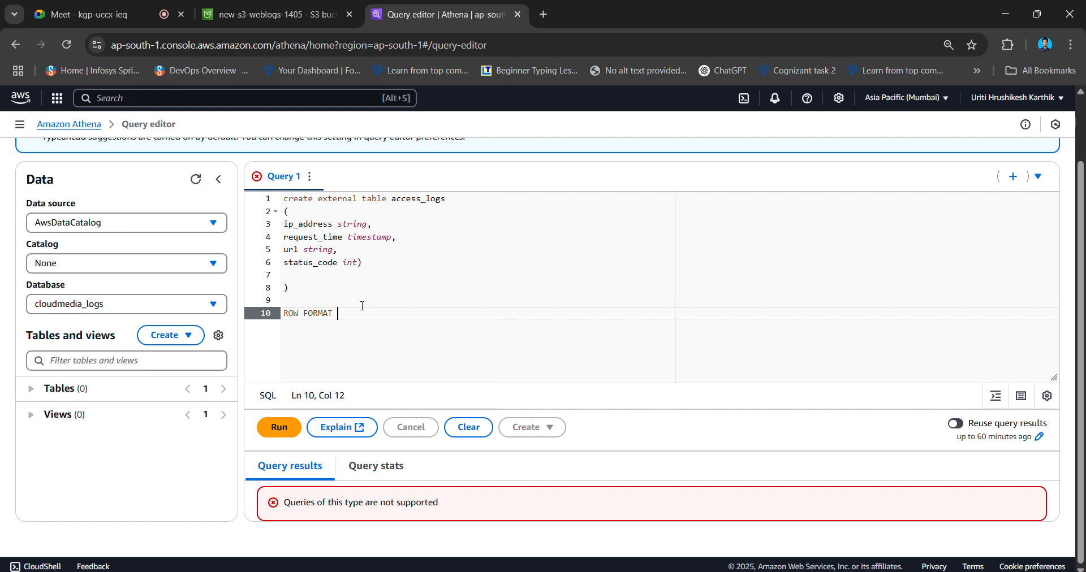
type("SER")
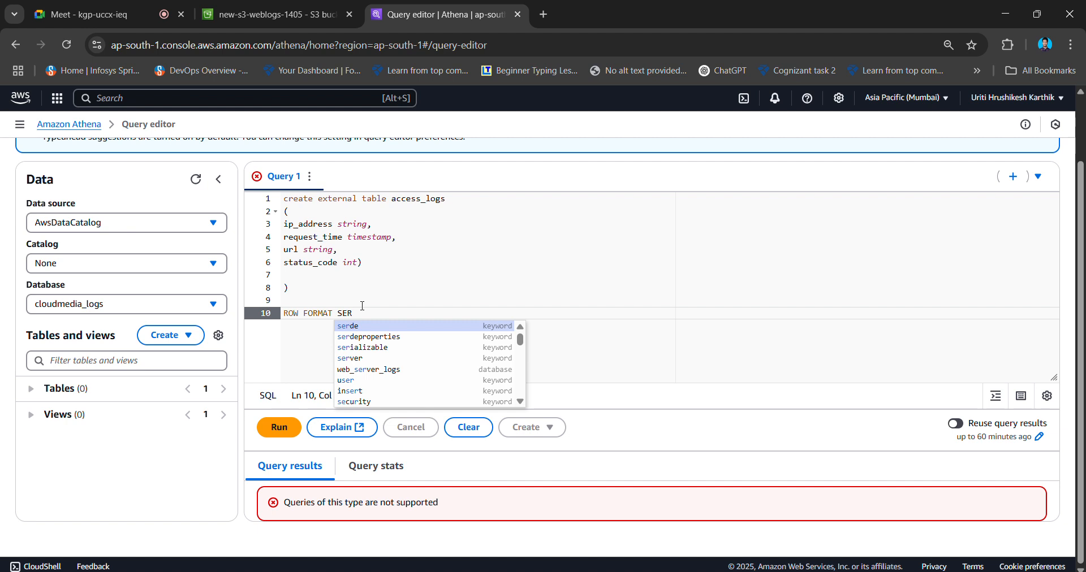
type("DE")
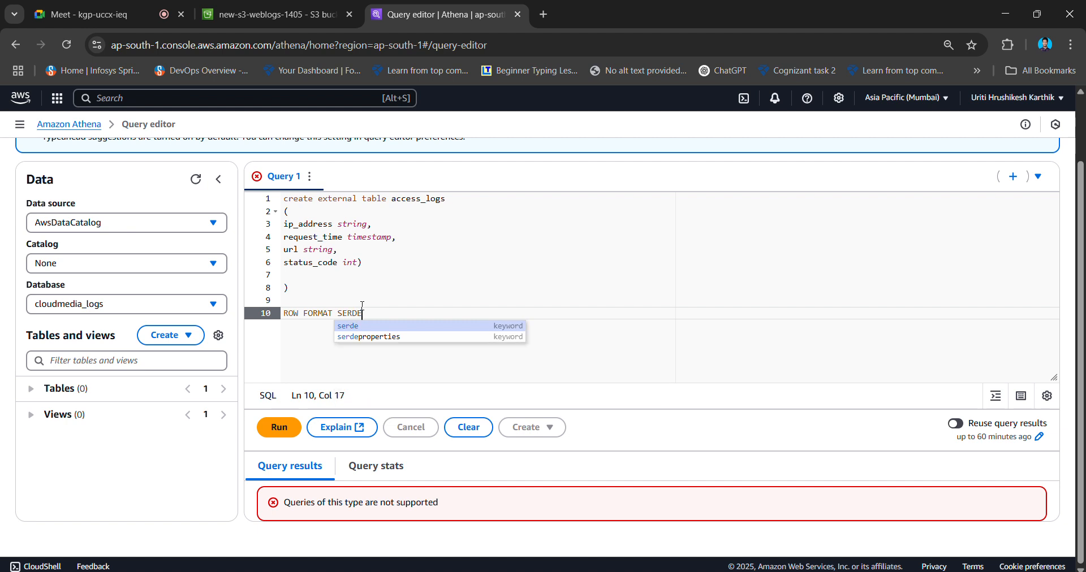
key("Caps_Lock")
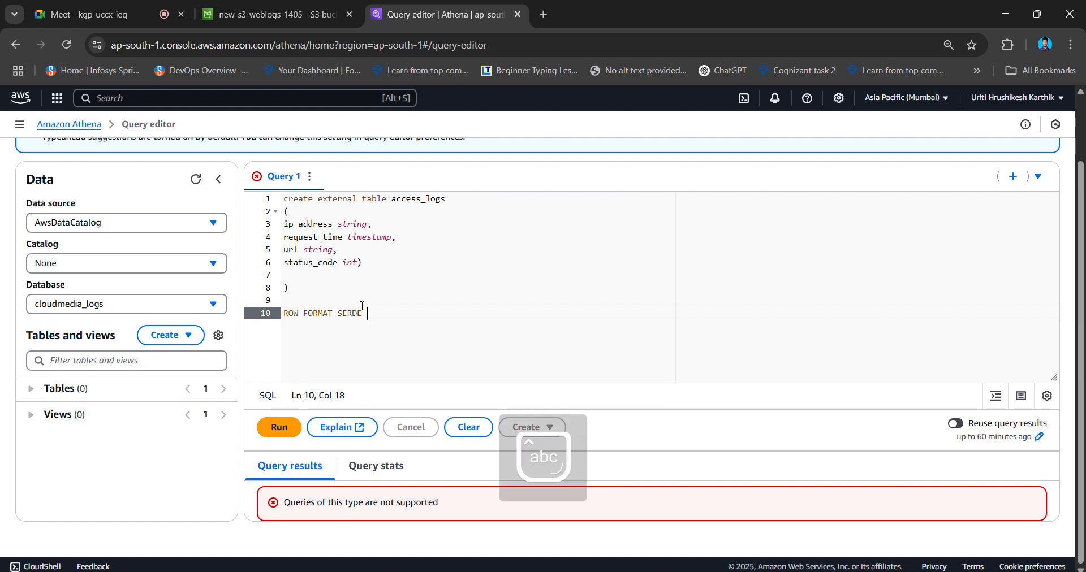
Complete the SERDE clause with the class 'org.apache.hadoop.hive.serde2.OpenCSVSerde' and start a new line below it.
type("'org.")
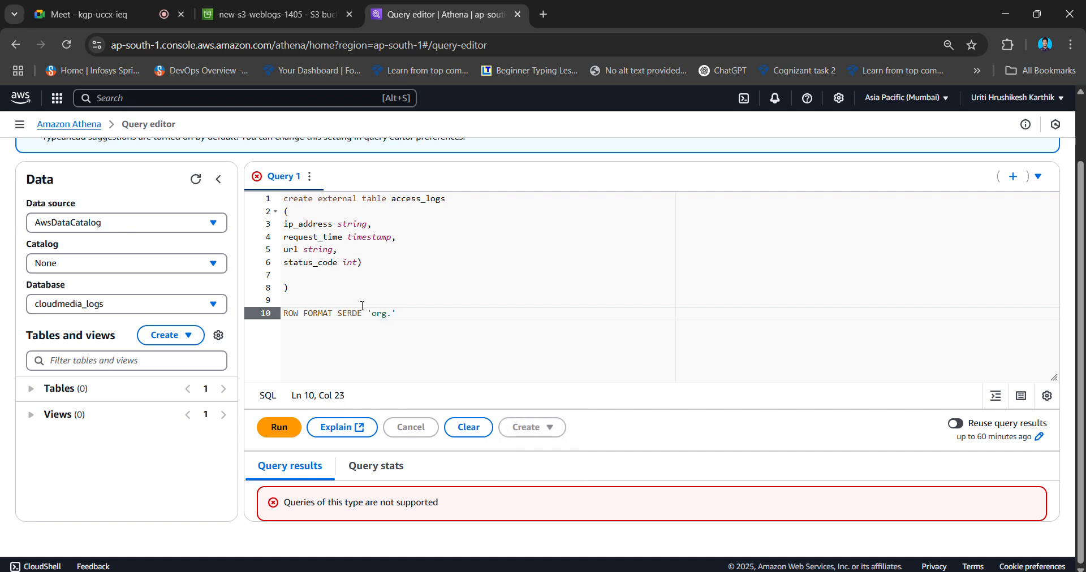
type("apache")
type(".hado")
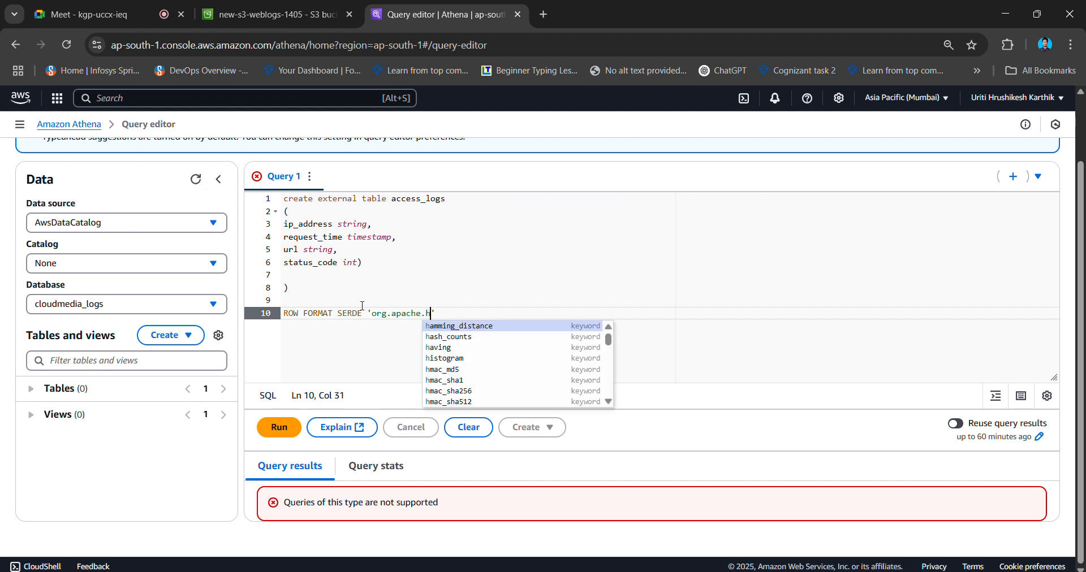
type("op.hiv")
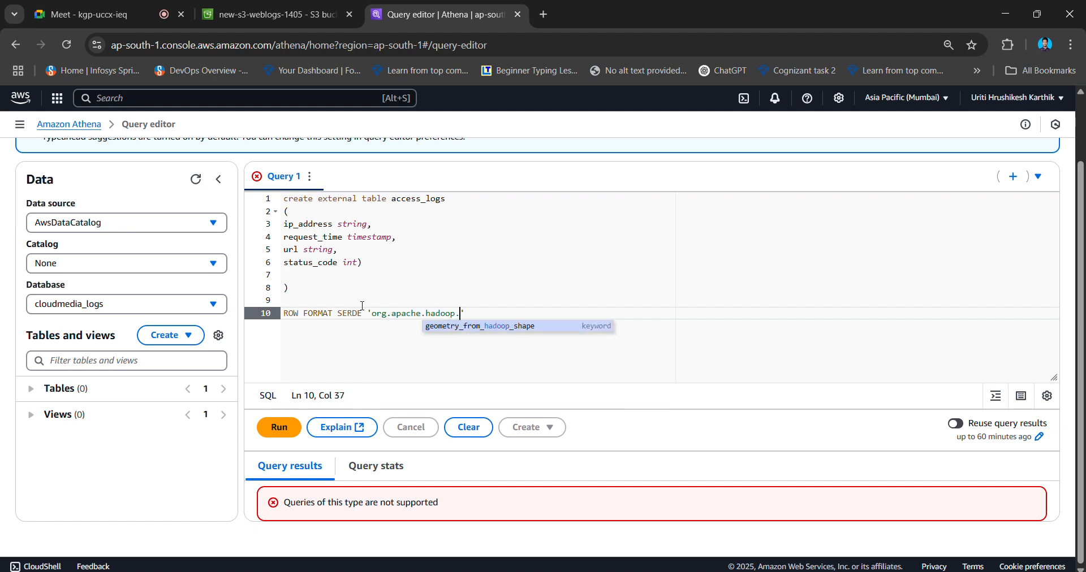
type("e")
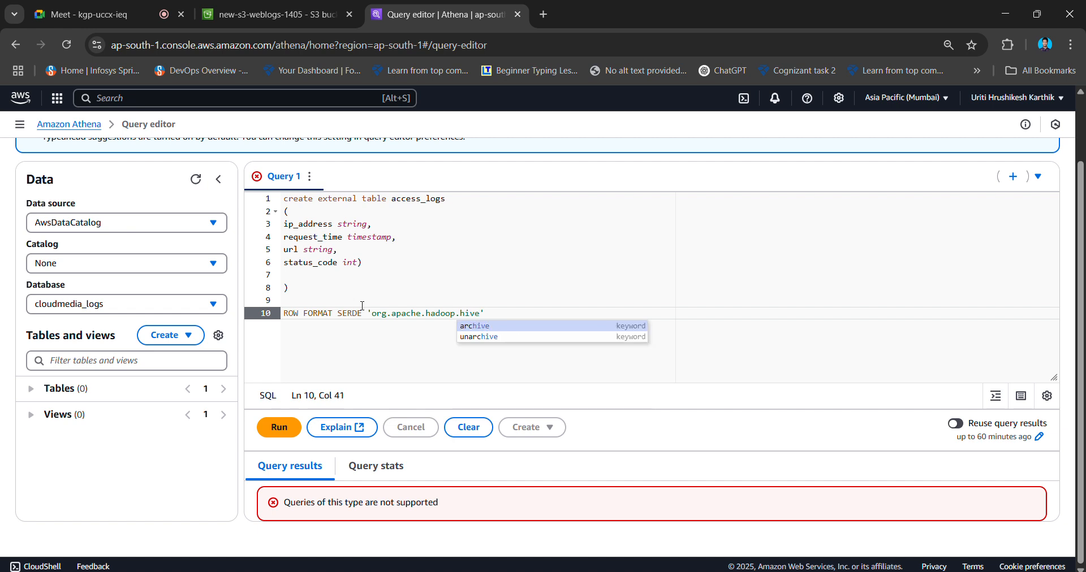
type(".serde")
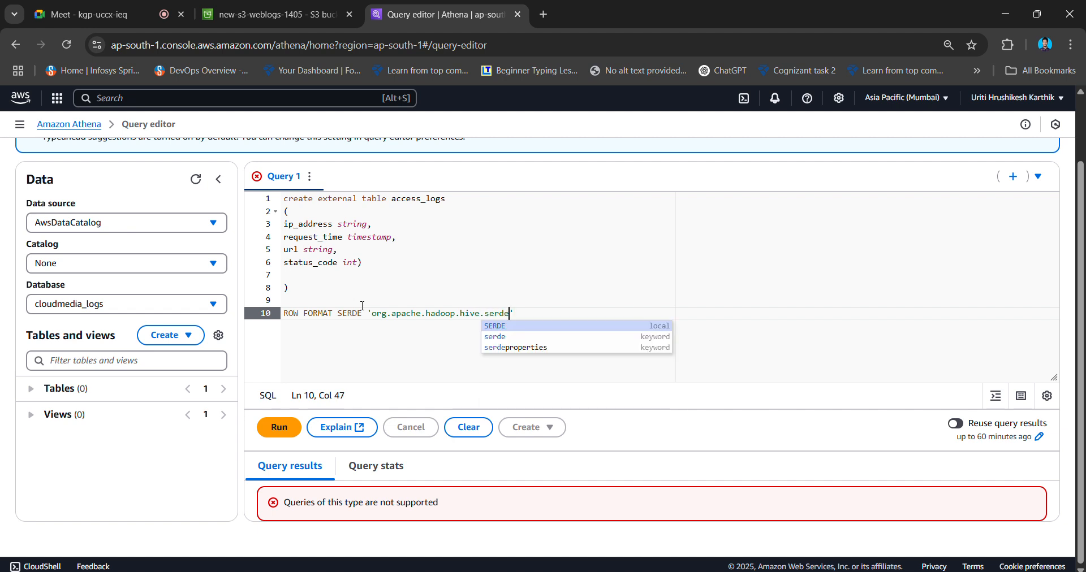
type("2.")
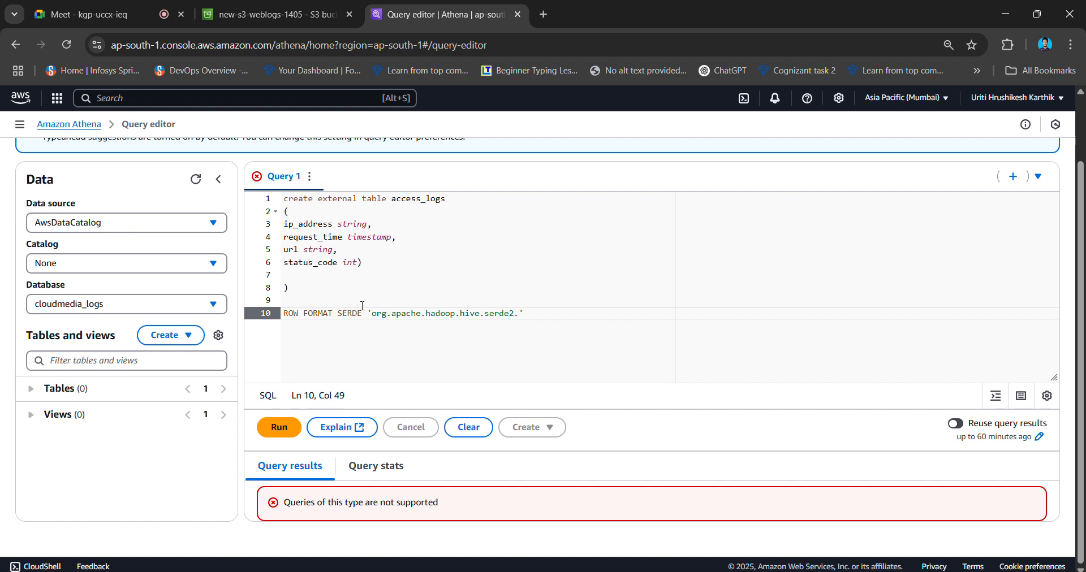
type("Op")
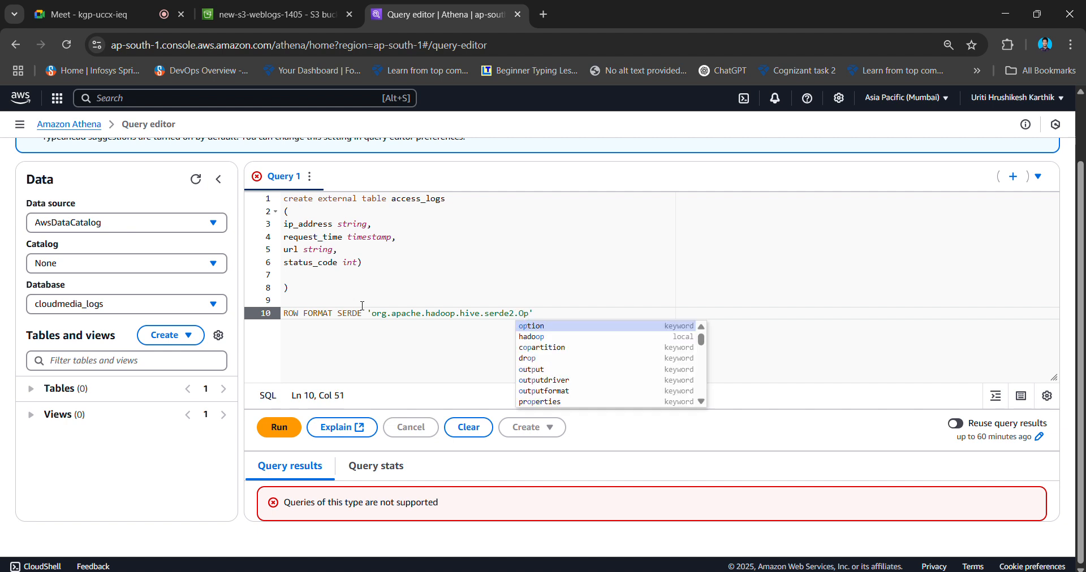
type("enCS")
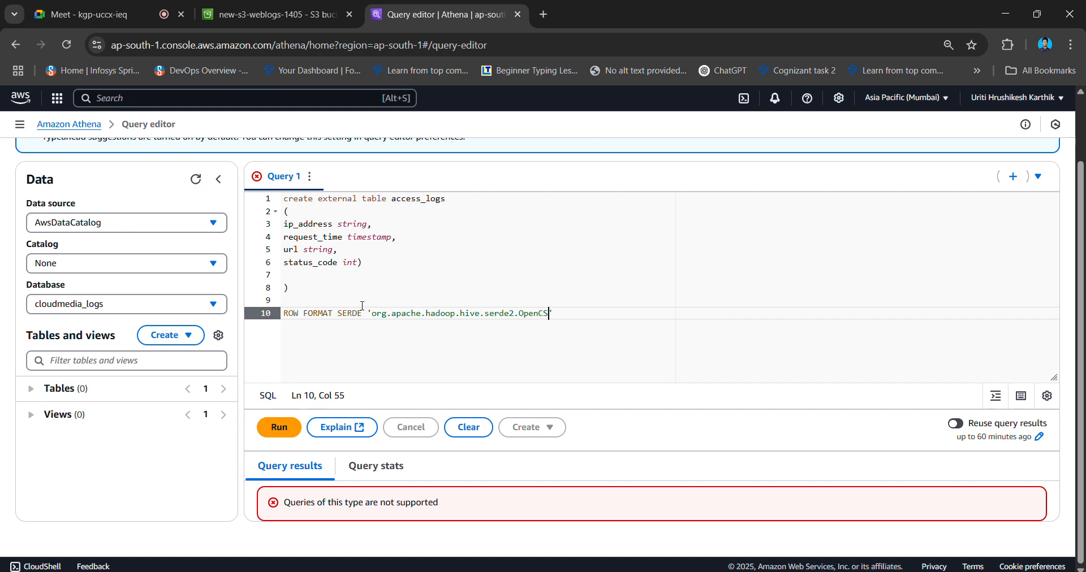
type("VSerde")
left_click(628, 315)
key("Return")
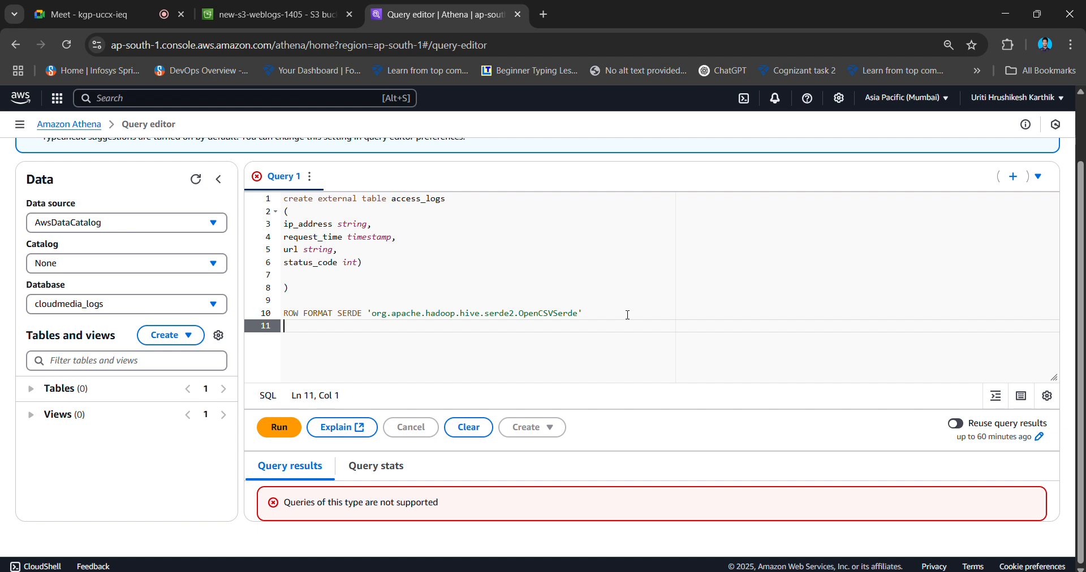
Add the "location" keyword on line 11 and copy the S3 URI of the logs/ folder in bucket new-s3-weblogs-1405.
type("Locat")
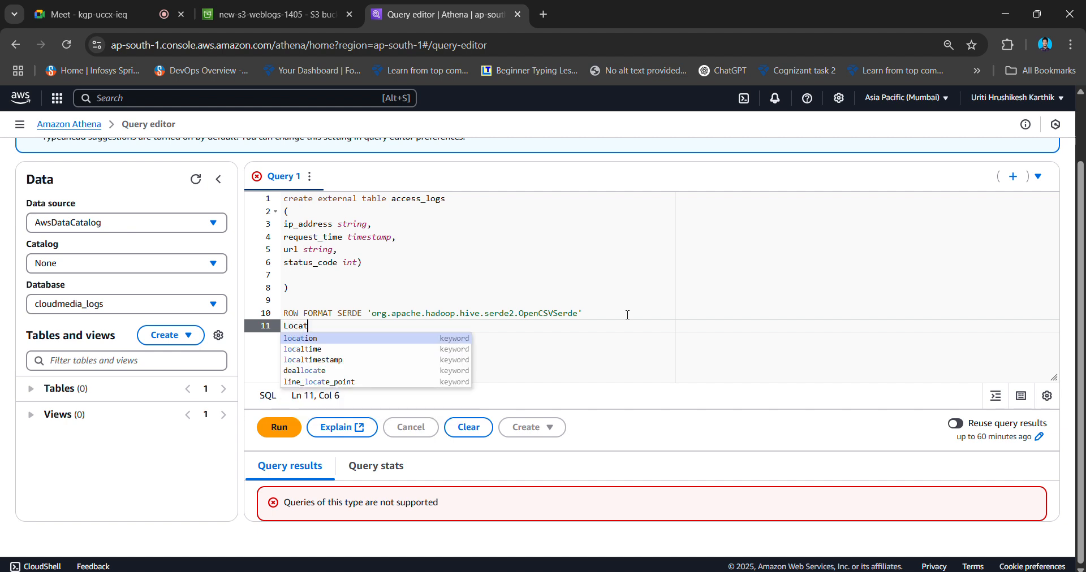
type("ion")
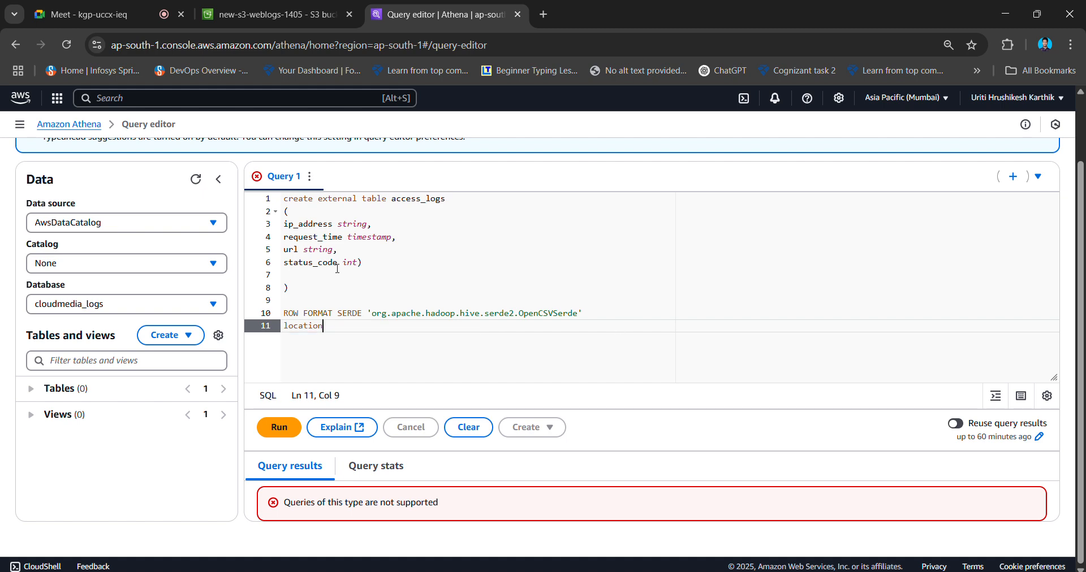
left_click(215, 12)
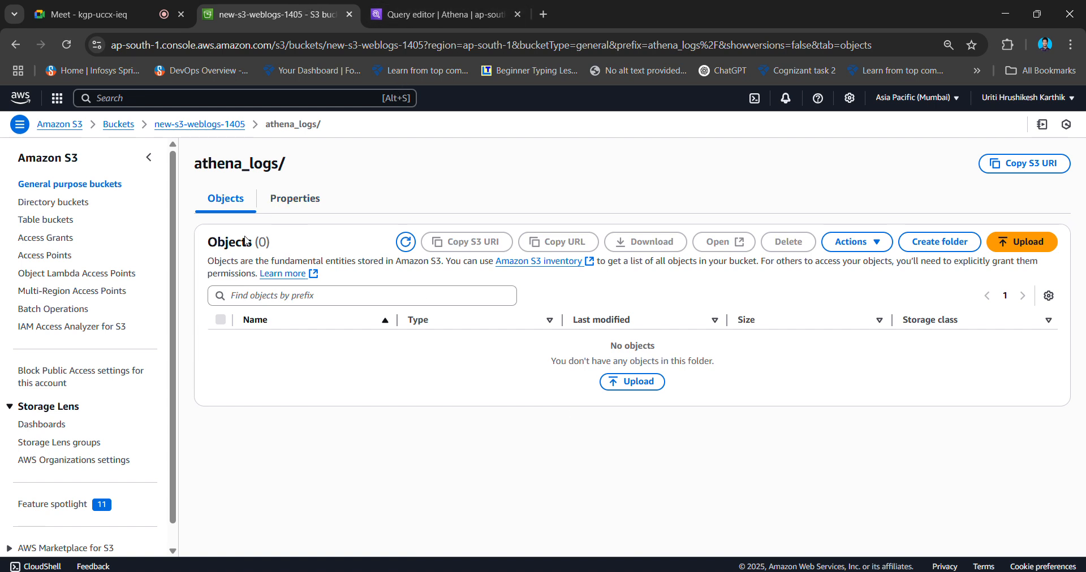
left_click(221, 133)
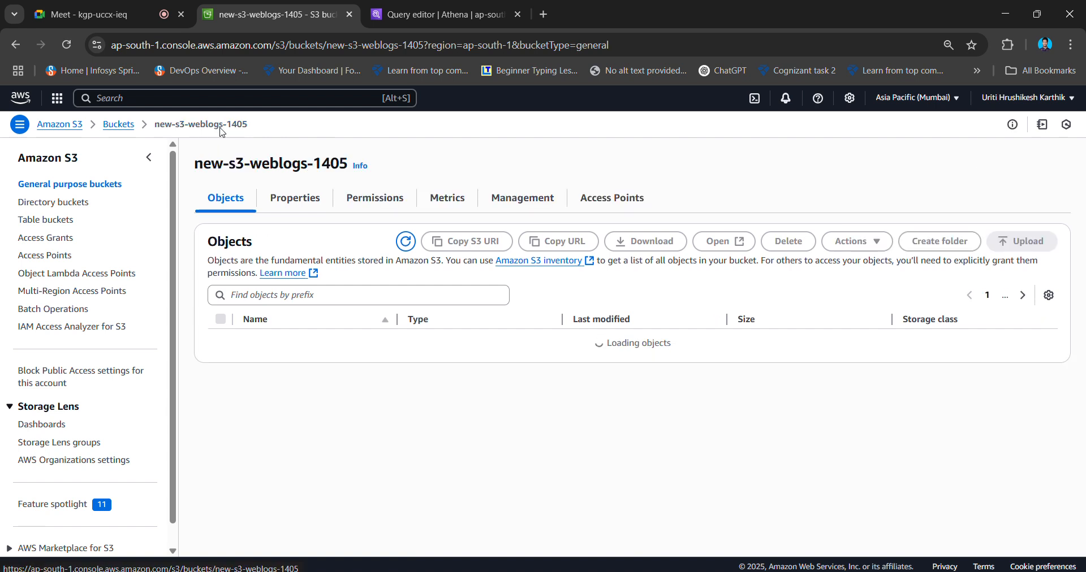
left_click(270, 359)
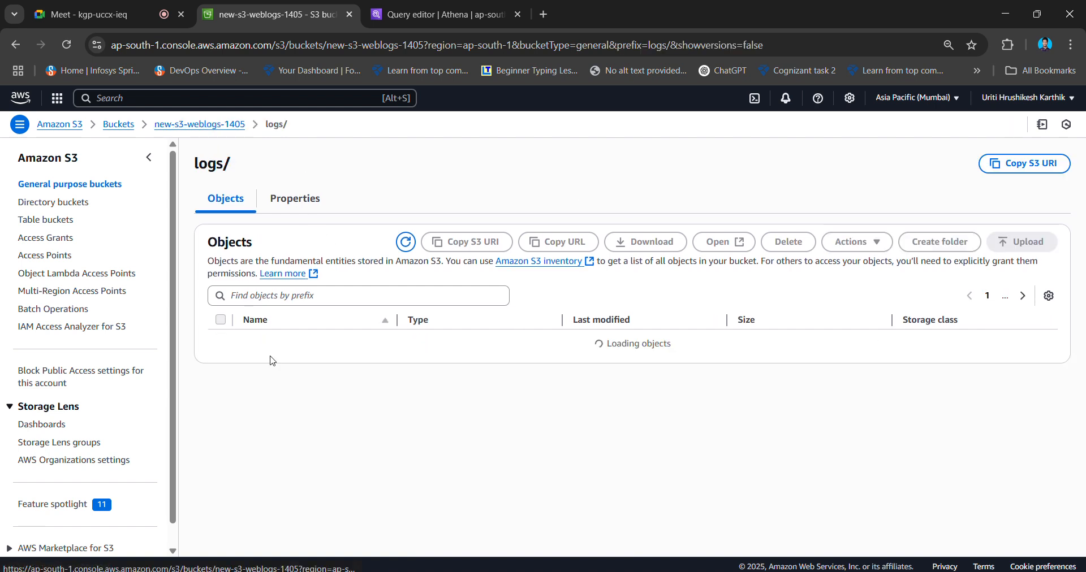
left_click(1063, 164)
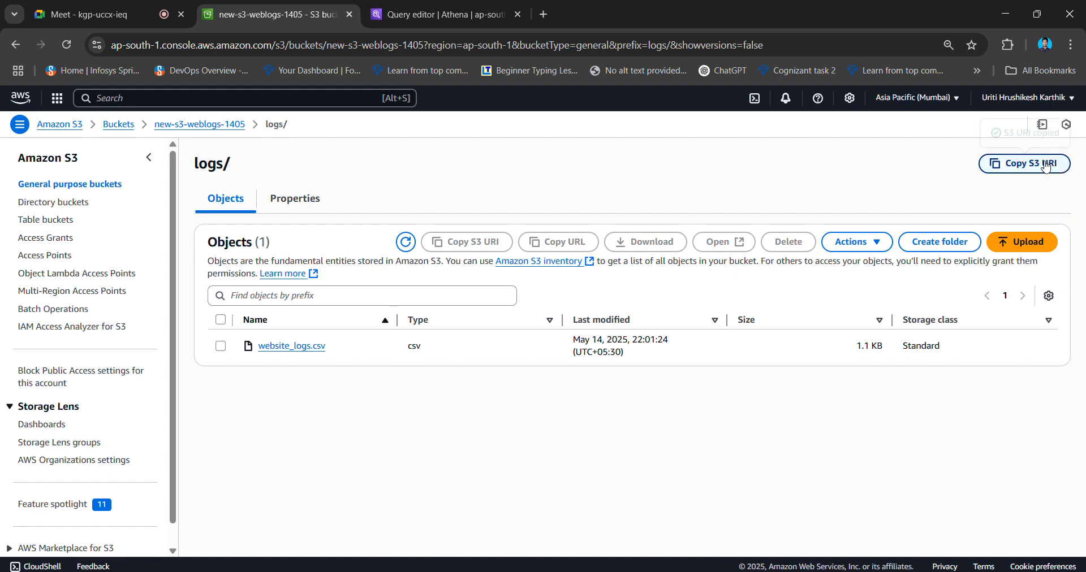
Complete the location clause in the Athena query with 's3://new-s3-weblogs-1405/logs/' and start a new line below it.
left_click(427, 3)
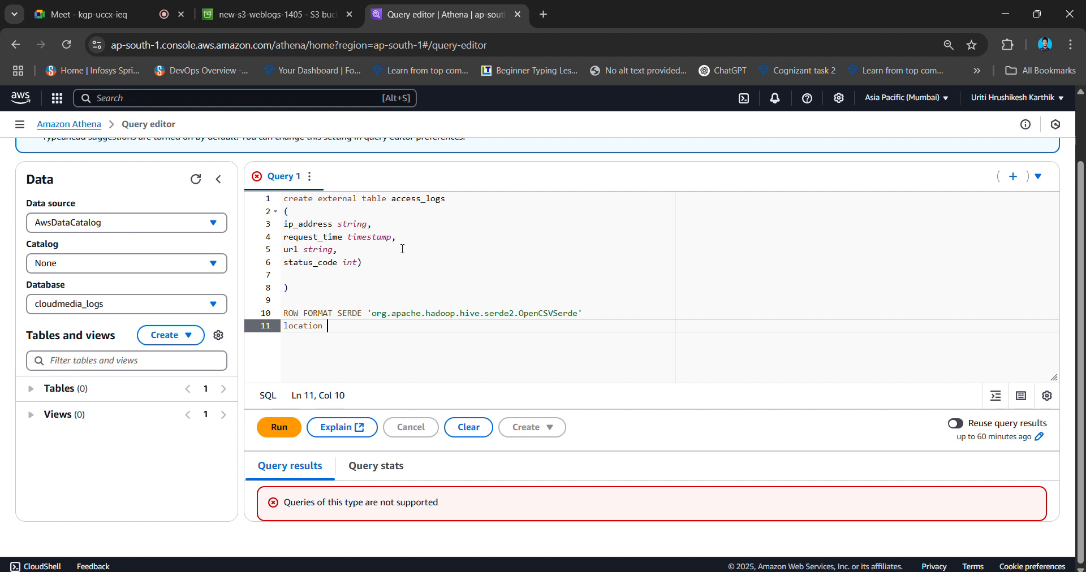
type("'")
key("ctrl+v")
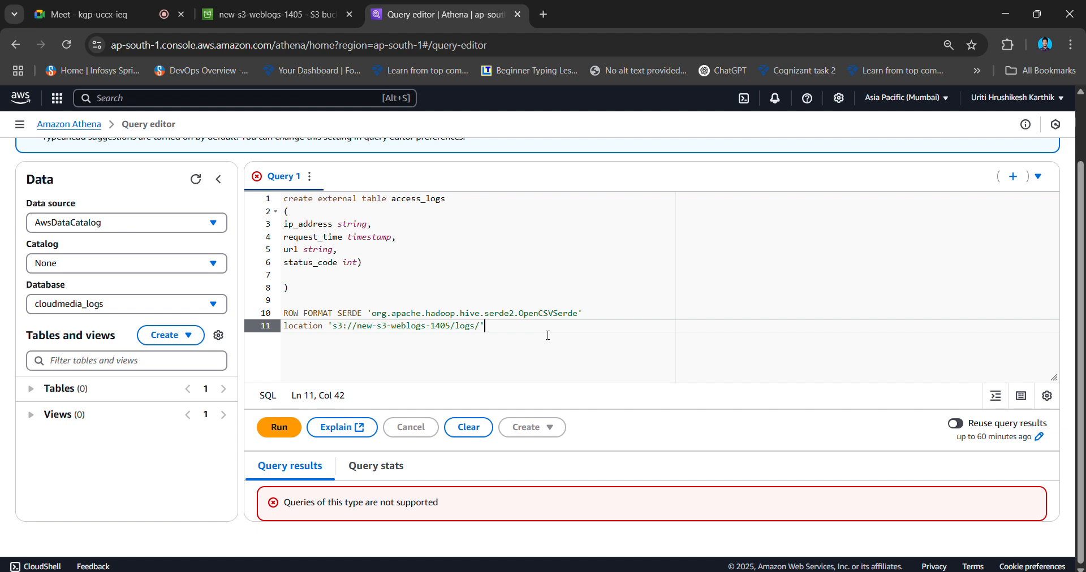
key("Return")
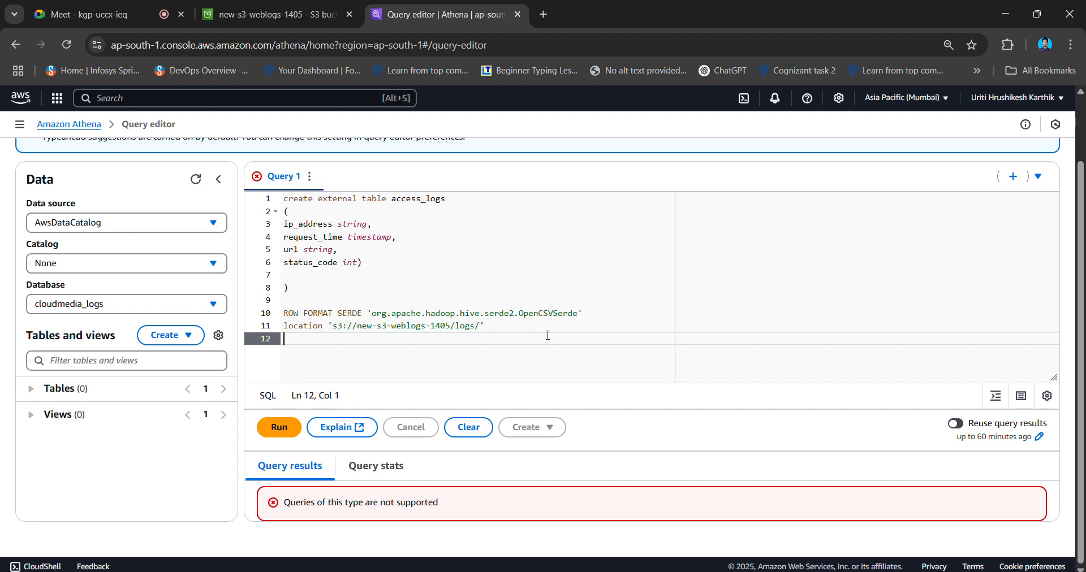
Begin a tblproperties clause with an opening parenthesis and quote on line 12, below the location clause.
key("Caps_Lock")
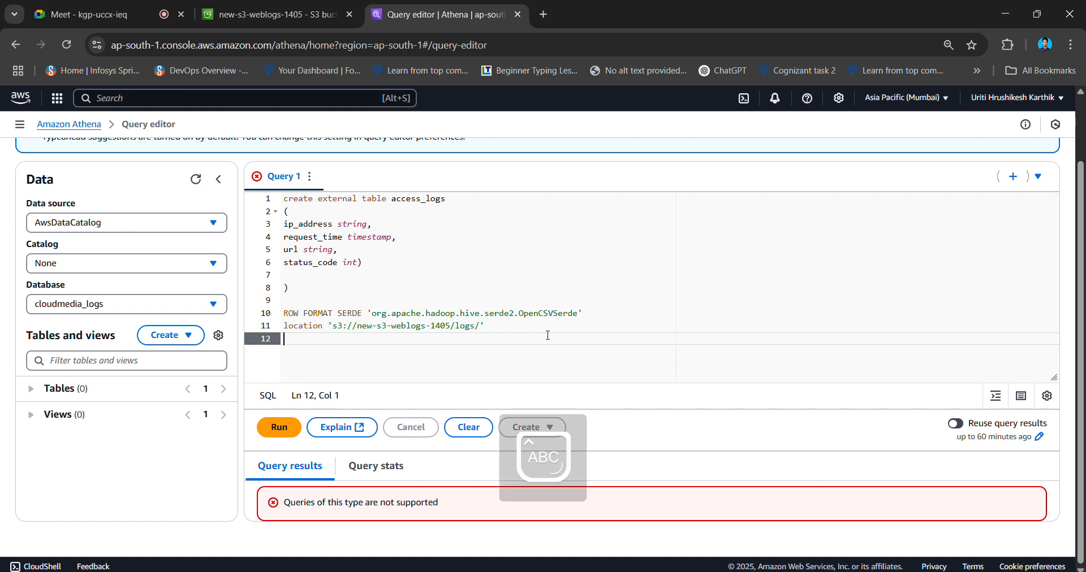
type("TBL")
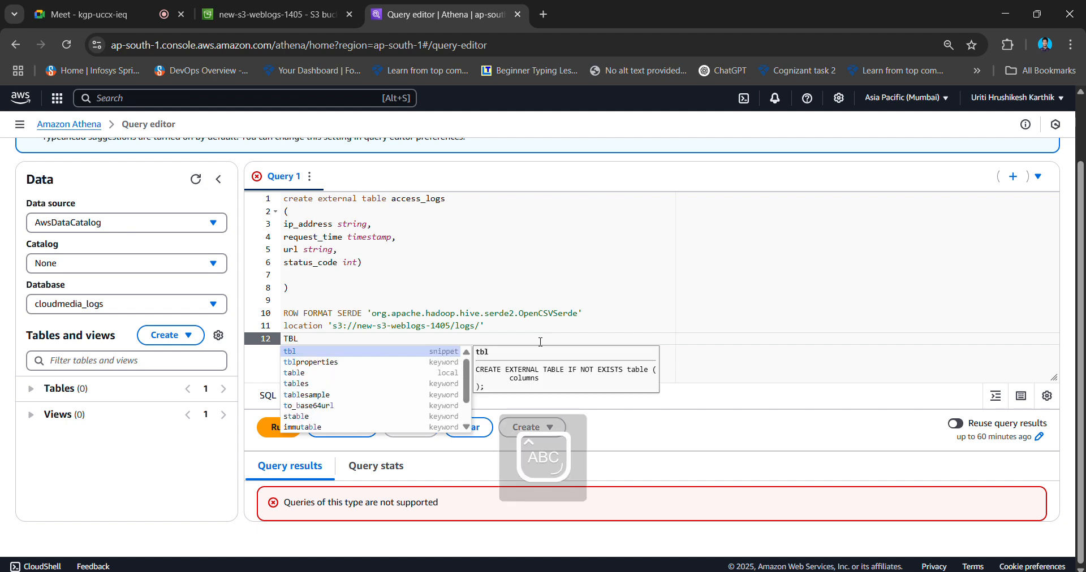
left_click(396, 362)
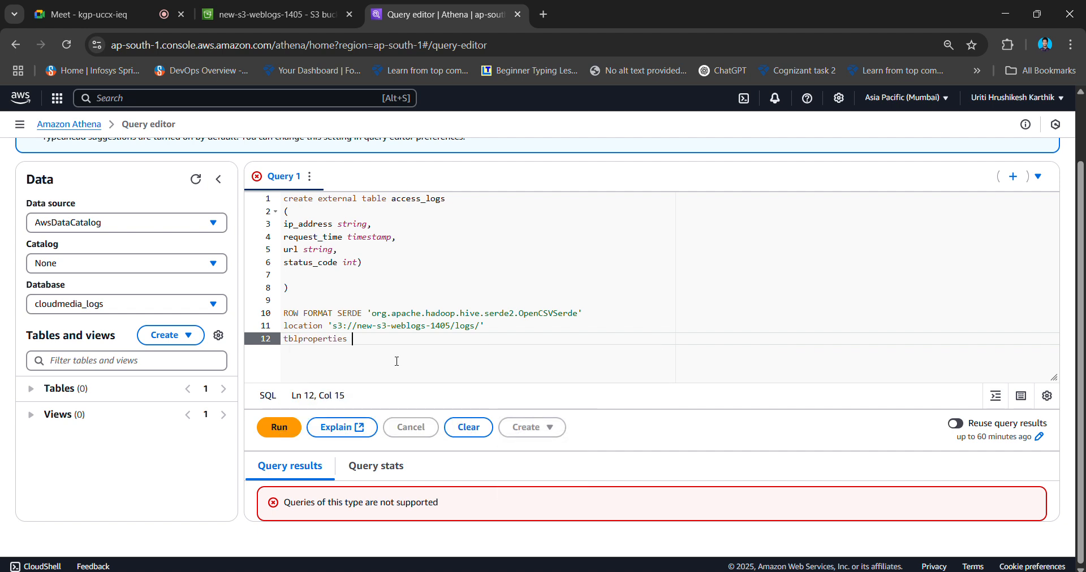
key("Caps_Lock")
type("('")
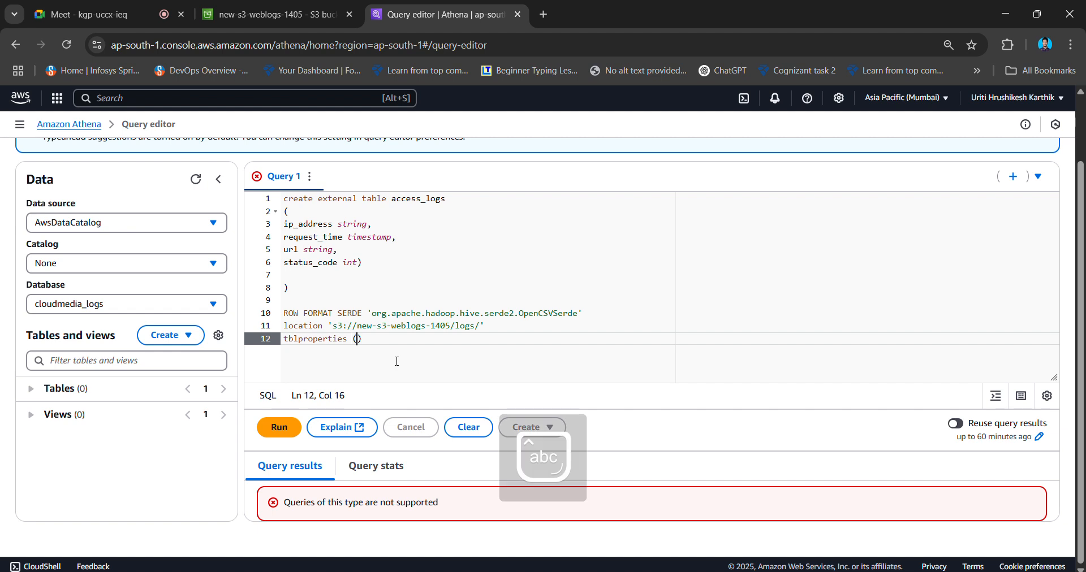
Complete the table properties with 'has_encrypted_data'='false' and end the statement with a semicolon.
type("has")
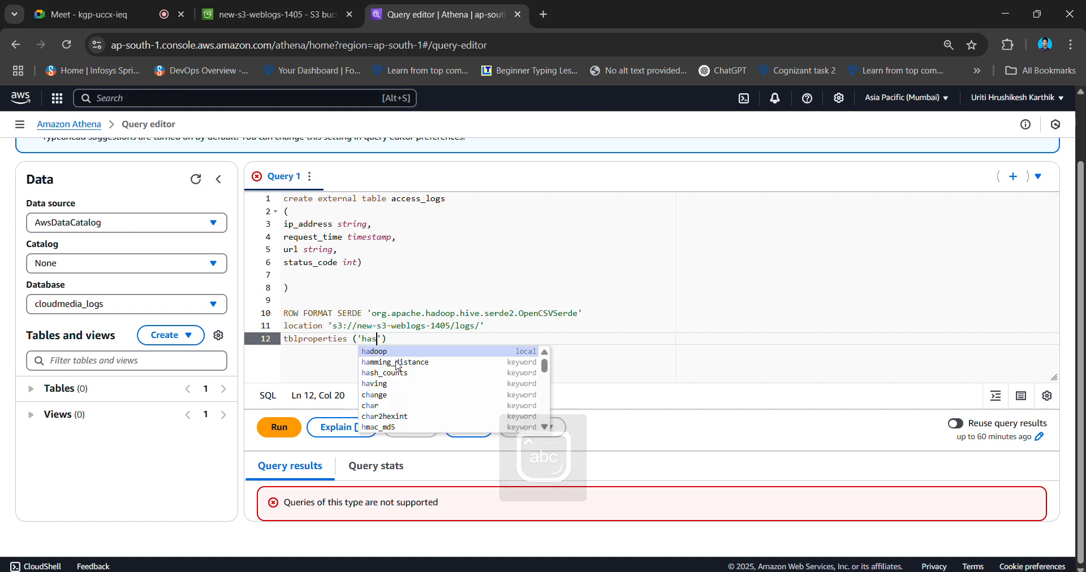
type("_encryp")
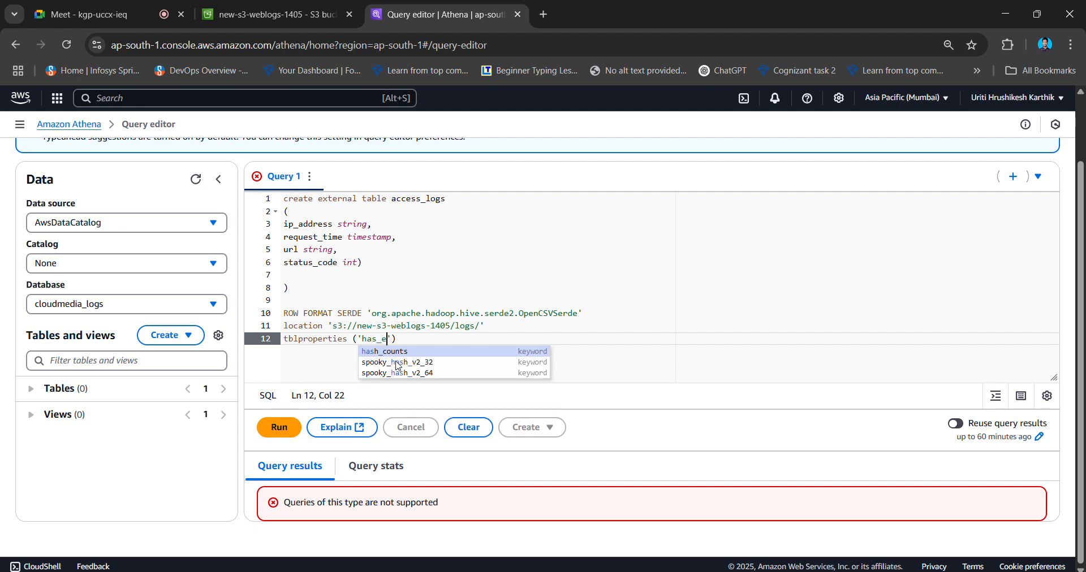
type("ted_t")
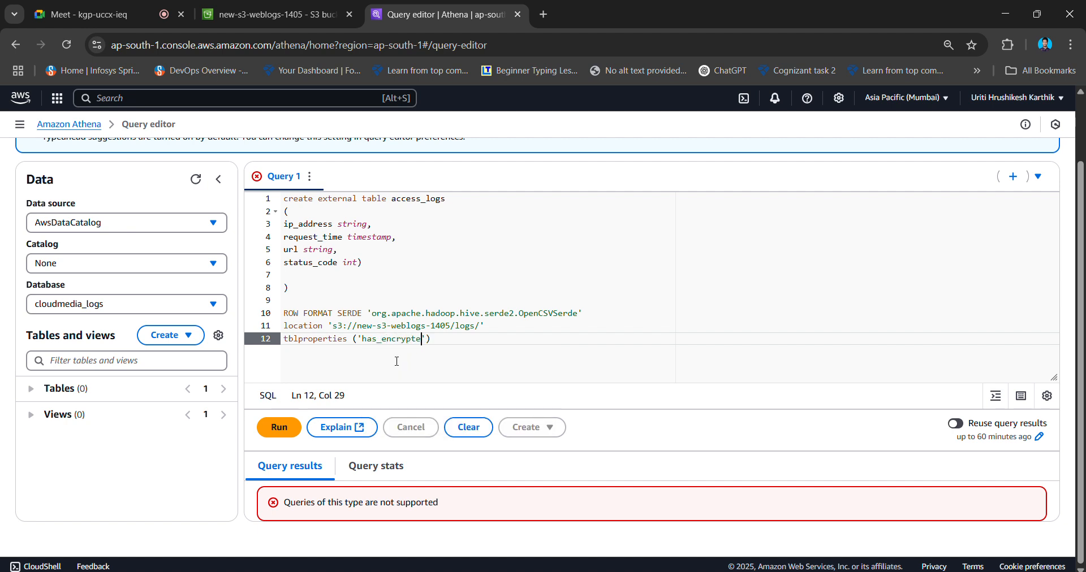
key("BackSpace")
type("data'='false")
key("Right")
key("Right")
type(";")
Check the tblproperties line and try to run the create external table query for access_logs.
left_click_drag(505, 339, 283, 338)
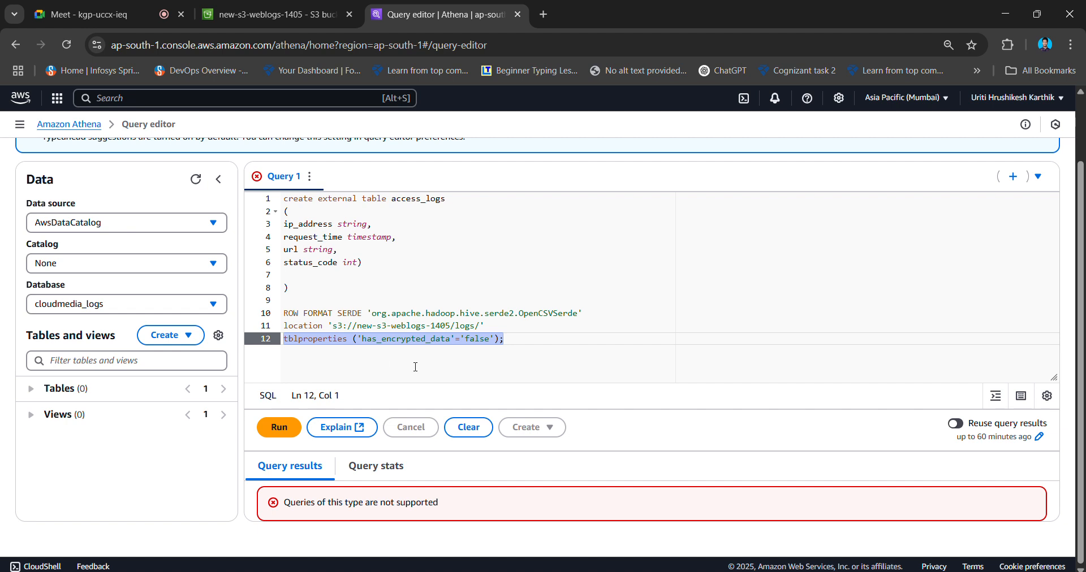
left_click(516, 335)
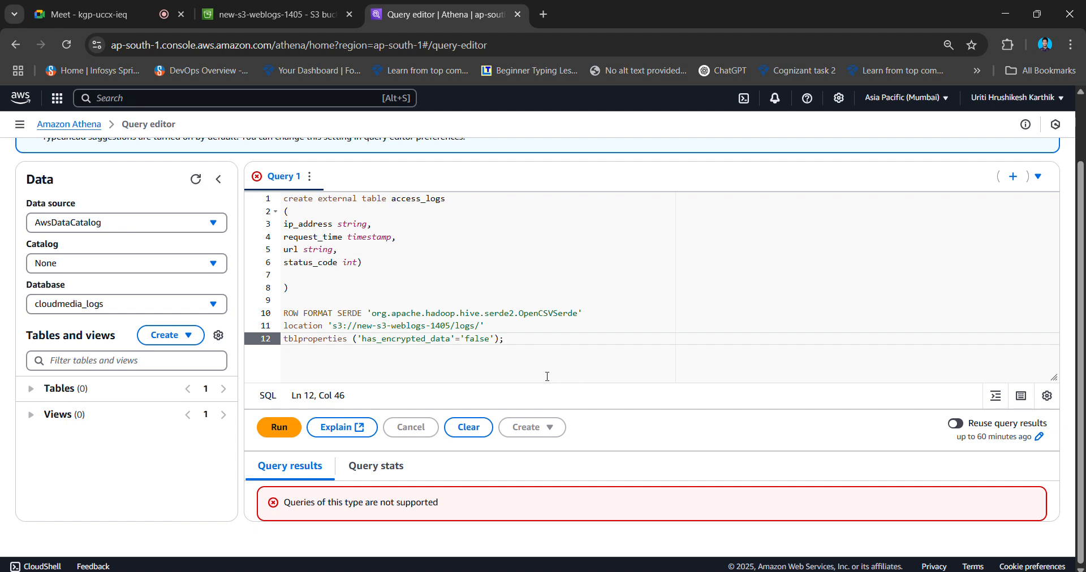
key("shift+Home")
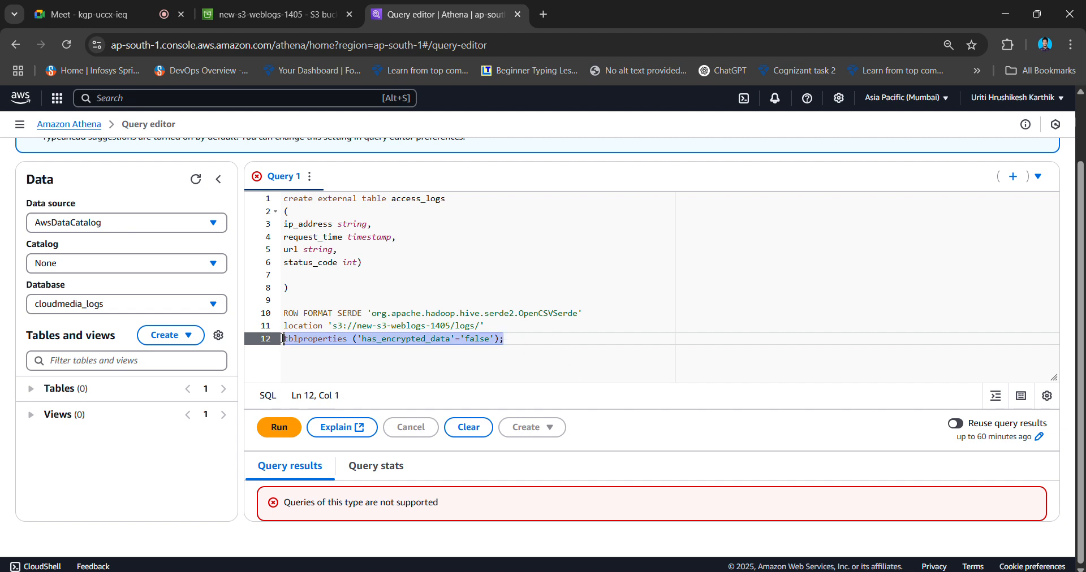
left_click(392, 342)
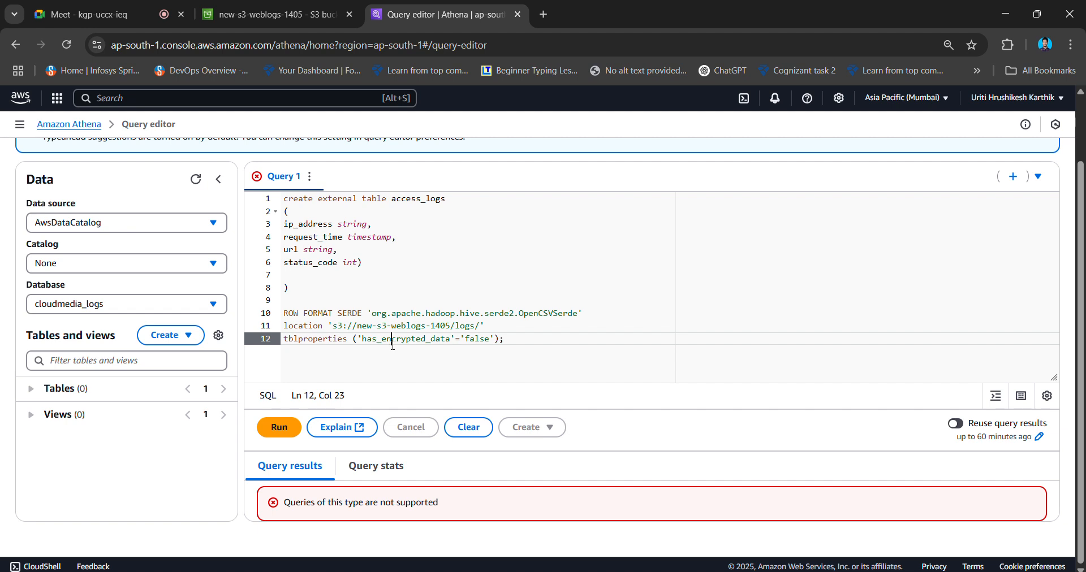
left_click(281, 428)
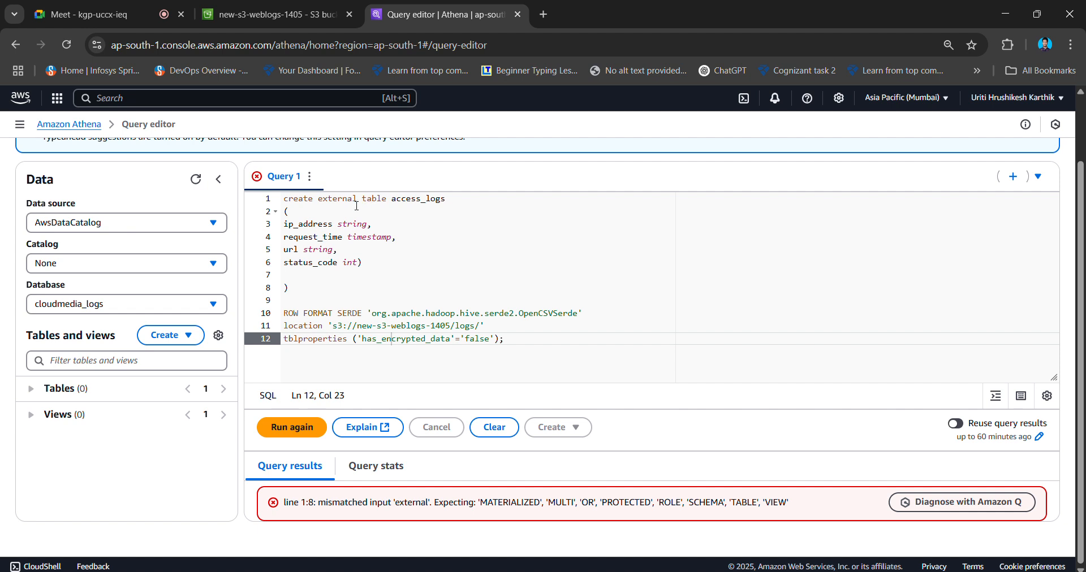
Replace the lowercase "create external" on line 1 with uppercase "CREATE EXTERNAL".
left_click_drag(358, 198, 322, 199)
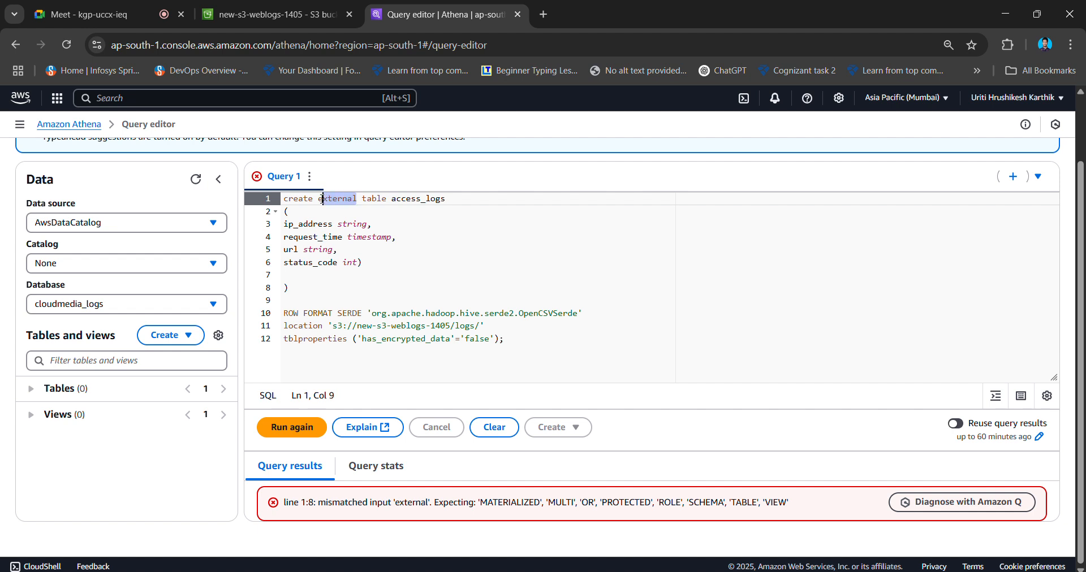
key("BackSpace")
key("BackSpace")
key("BackSpace")
key("BackSpace")
key("BackSpace")
key("BackSpace")
key("BackSpace")
key("BackSpace")
key("BackSpace")
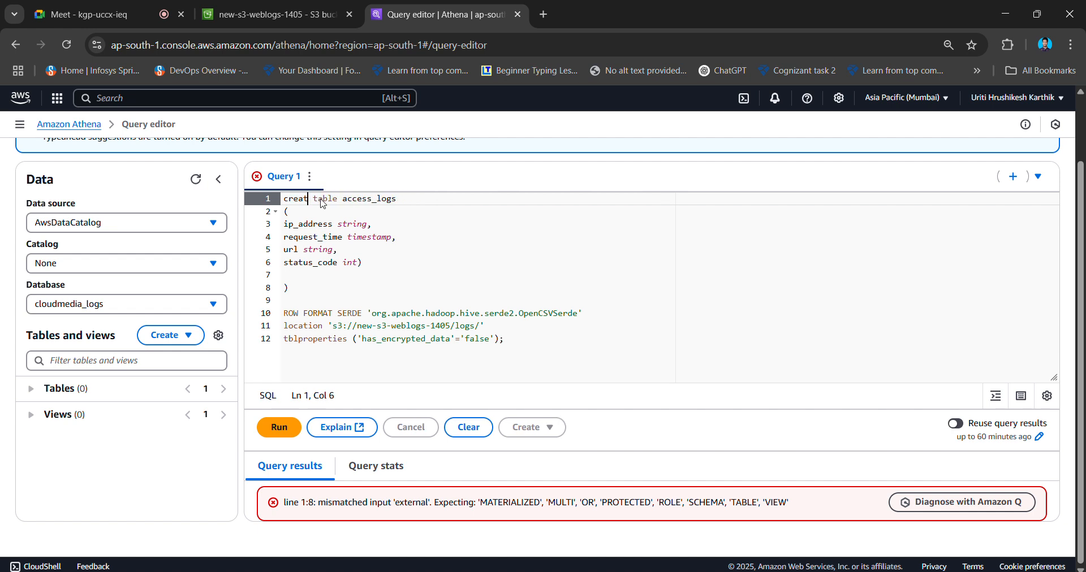
type("CREATE")
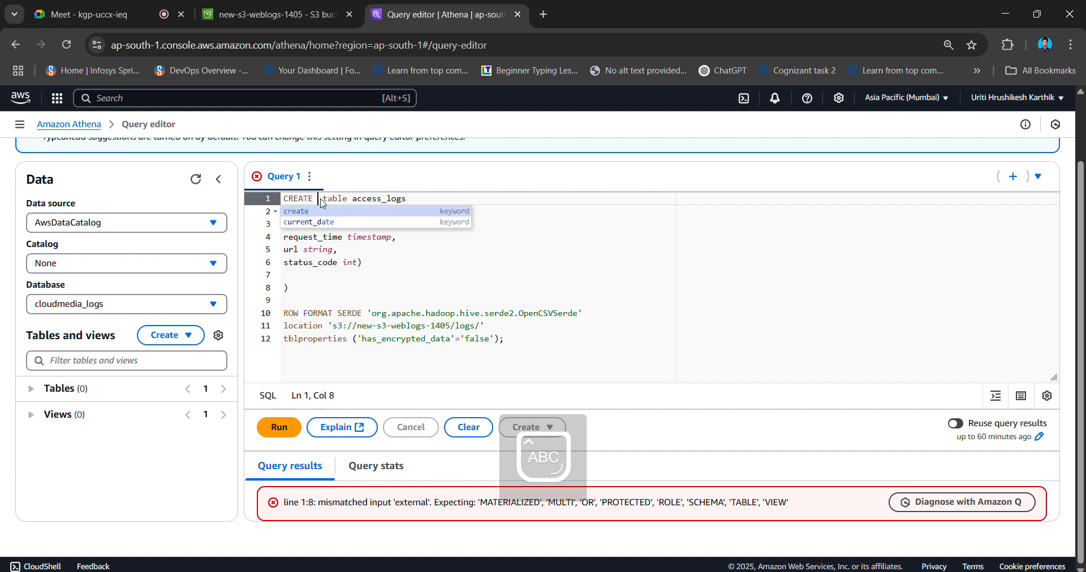
type(" EX")
type("TERNAL")
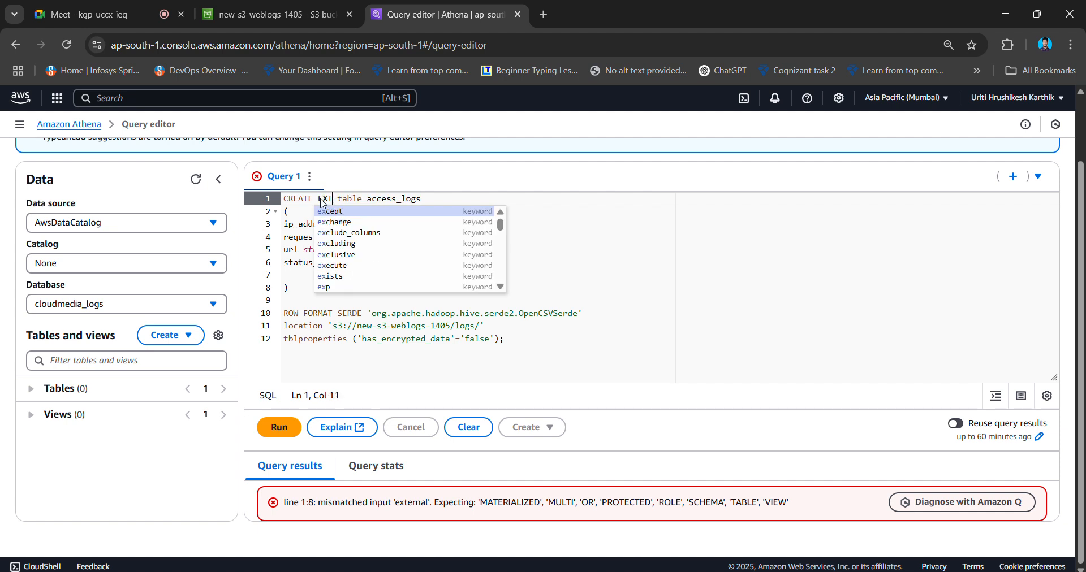
Replace the lowercase "table" keyword before access_logs on line 1 with uppercase "TABLE".
key("Right")
key("Right")
key("Right")
key("Right")
key("Right")
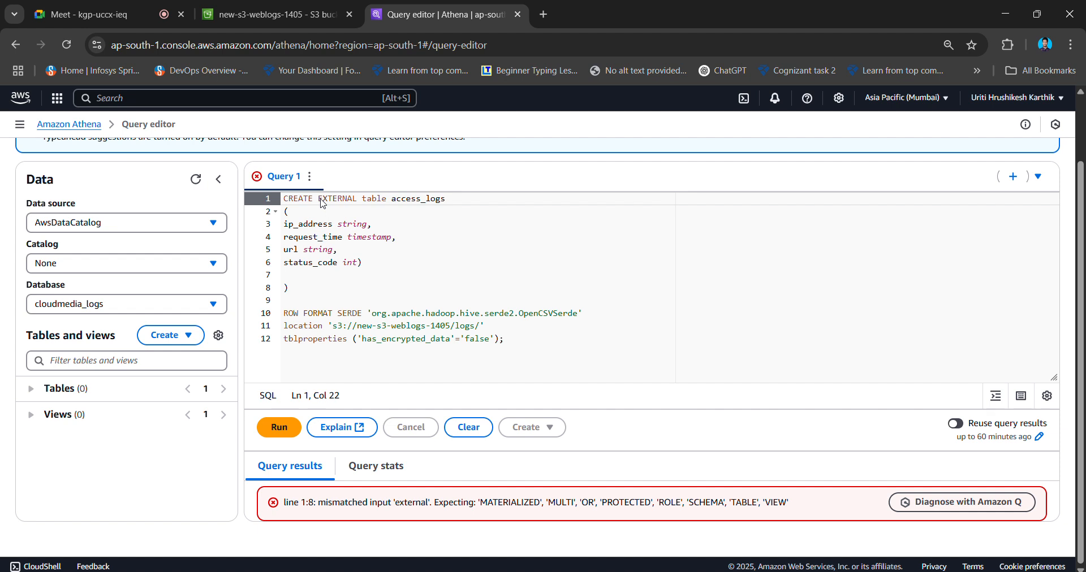
key("BackSpace")
key("BackSpace")
key("BackSpace")
key("BackSpace")
key("BackSpace")
type("TABLE")
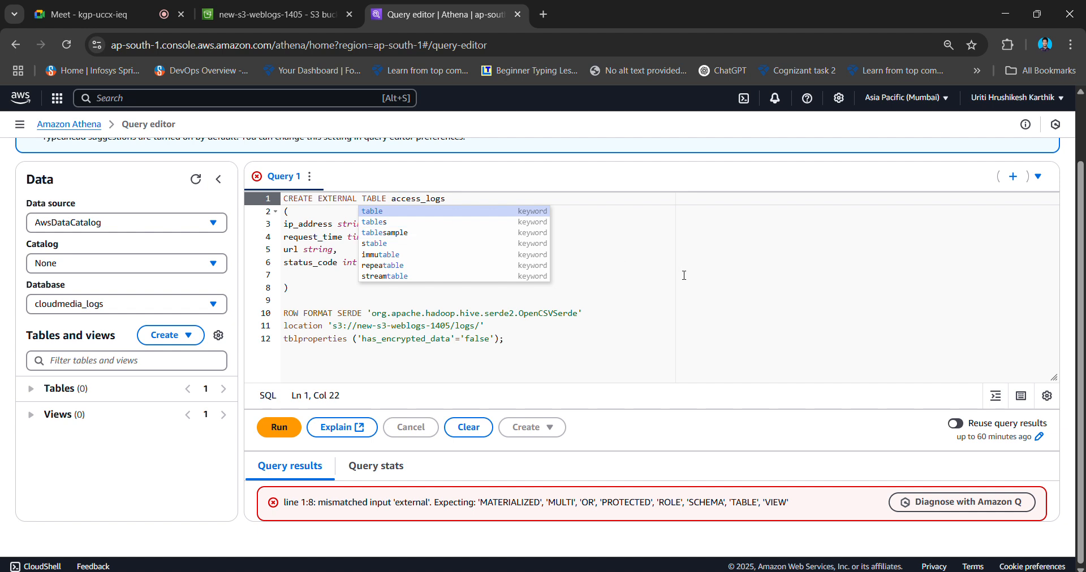
Remove the extra closing parenthesis after "status_code int" on line 6 and run the query.
left_click(684, 275)
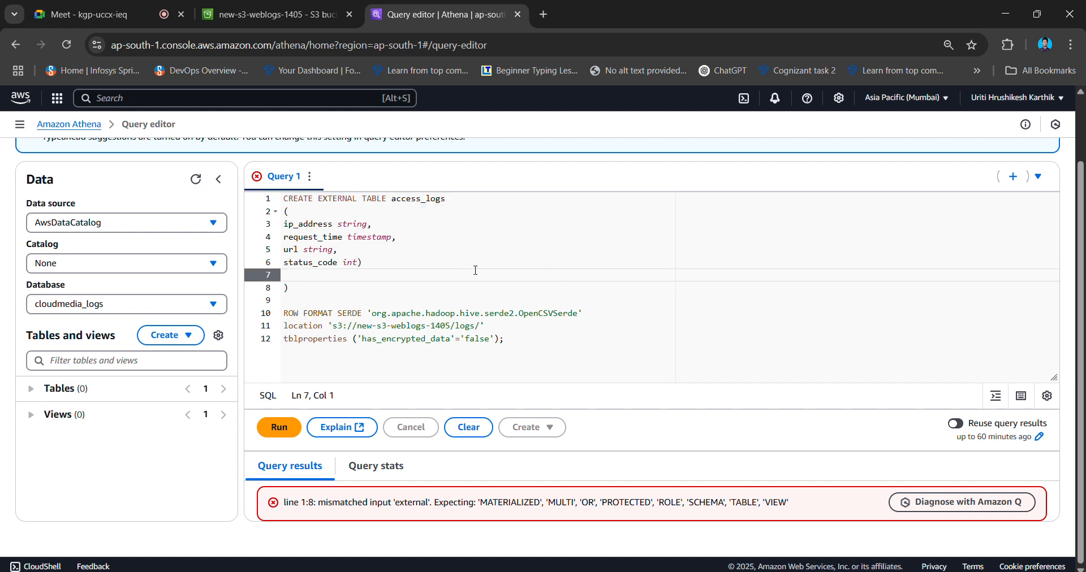
left_click(372, 263)
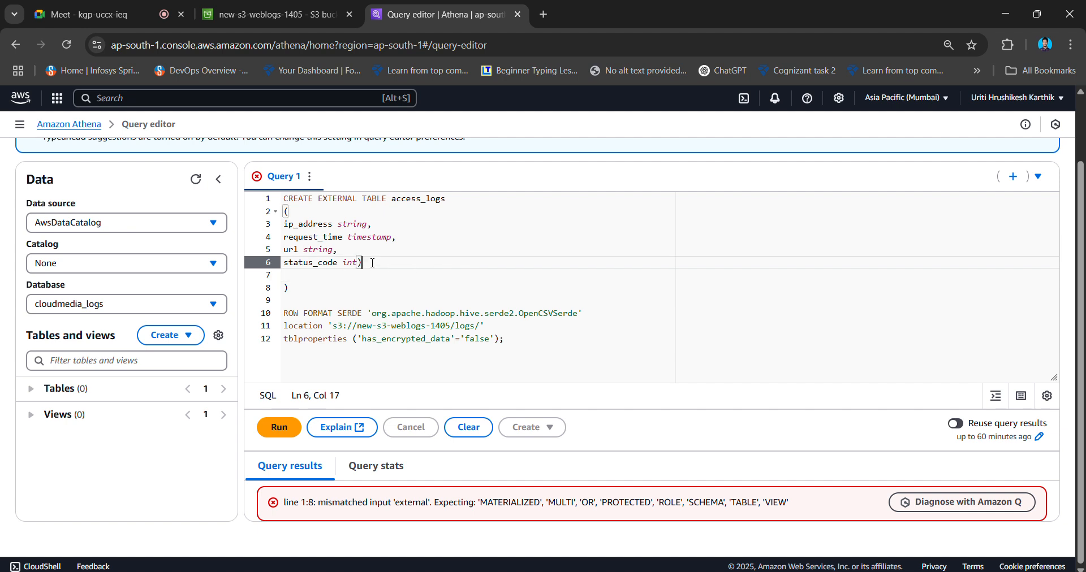
key("BackSpace")
left_click(265, 431)
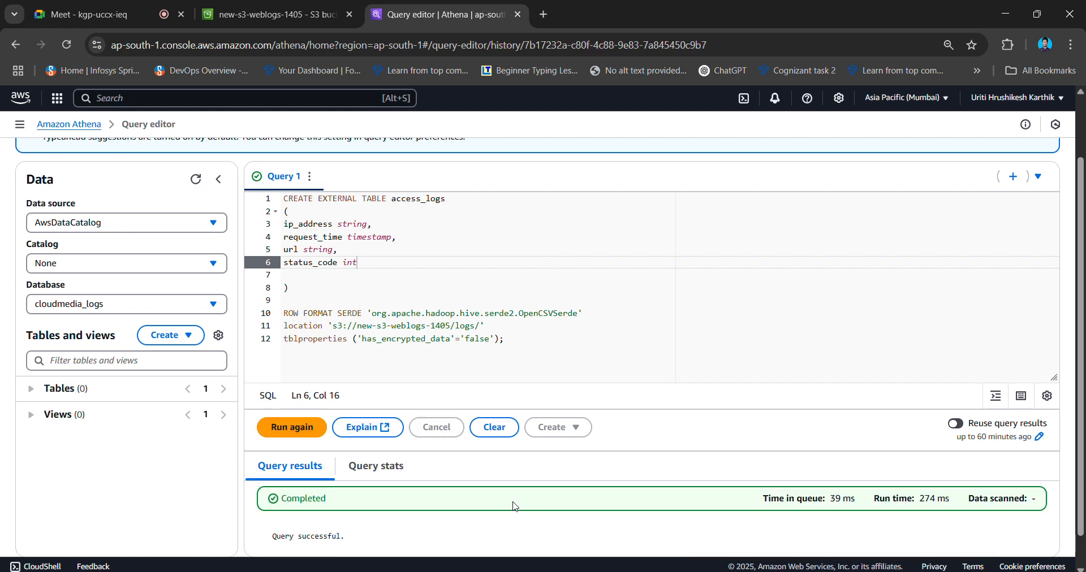
Expand the access_logs table under the cloudmedia_logs tables to examine its columns and data types.
scroll(467, 396, "down", 1)
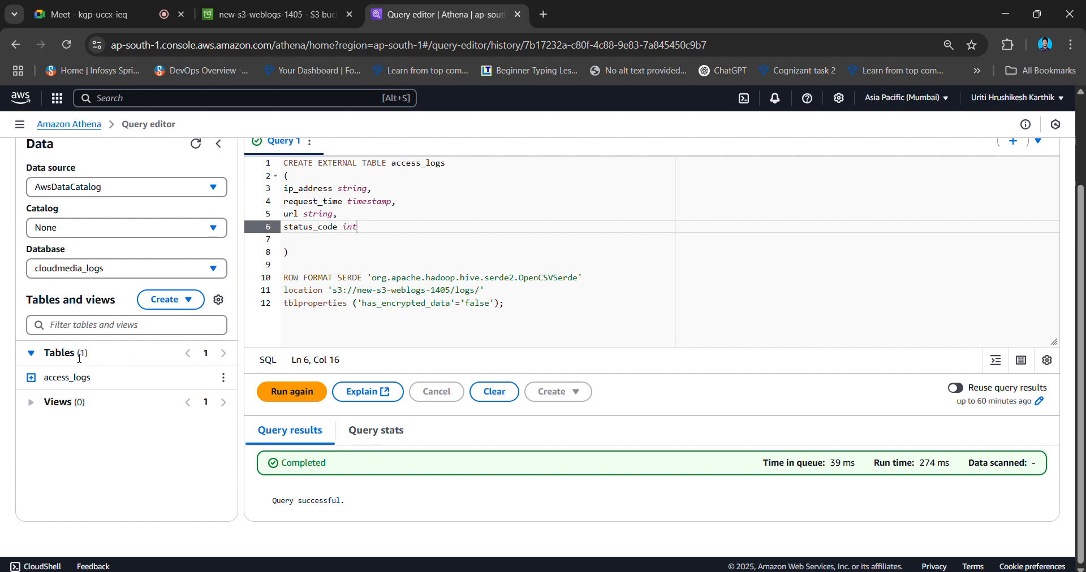
left_click(31, 377)
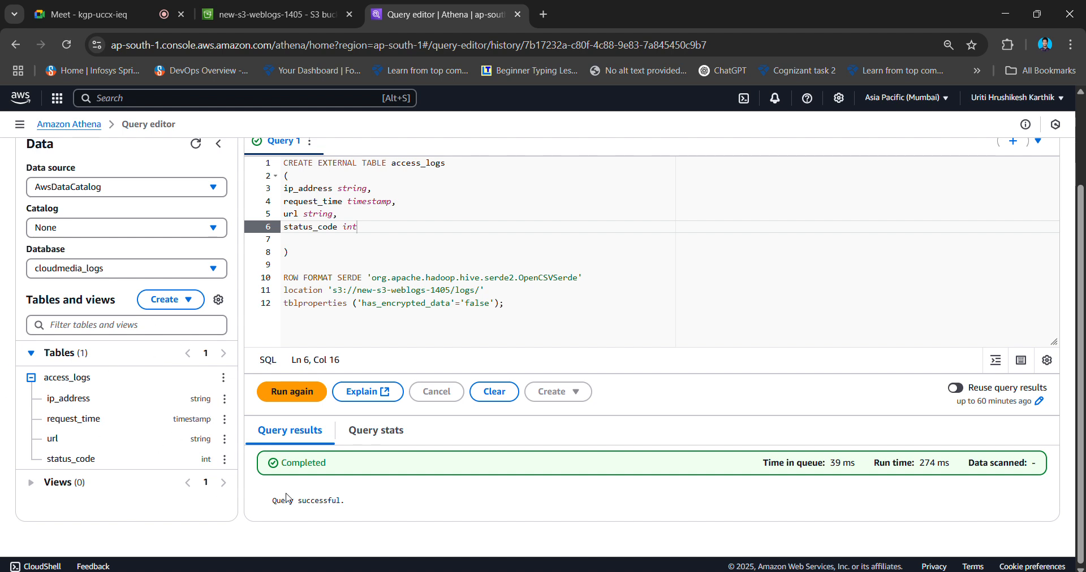
scroll(565, 237, "up", 2)
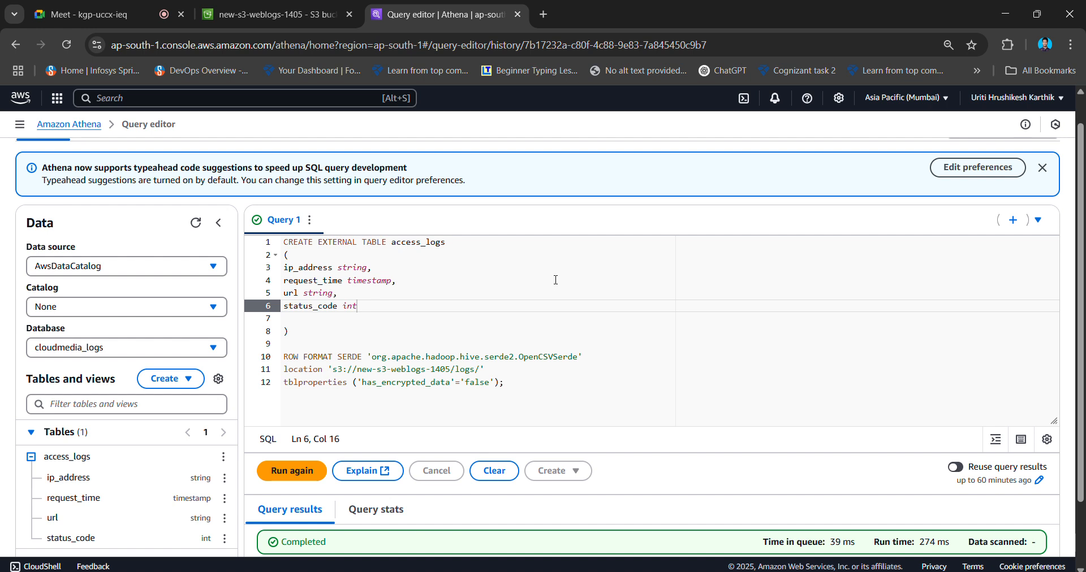
Delete the entire CREATE EXTERNAL TABLE statement from the Query 1 editor.
left_click(591, 381)
key("ctrl+a")
key("BackSpace")
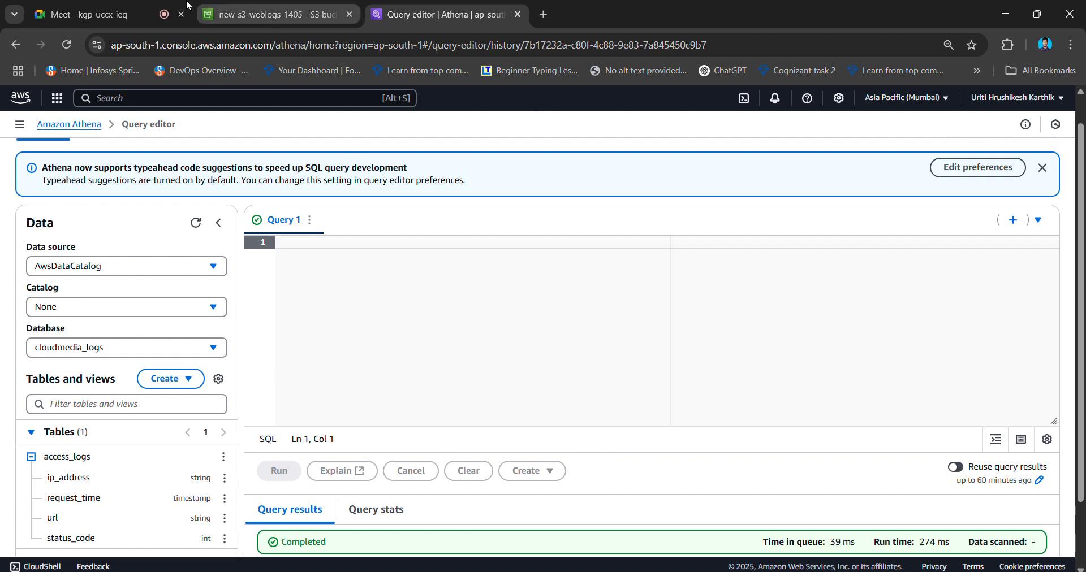
Switch to VS Code and examine the 404, 500 and 200 status codes in website_logs.csv.
key("alt+Tab")
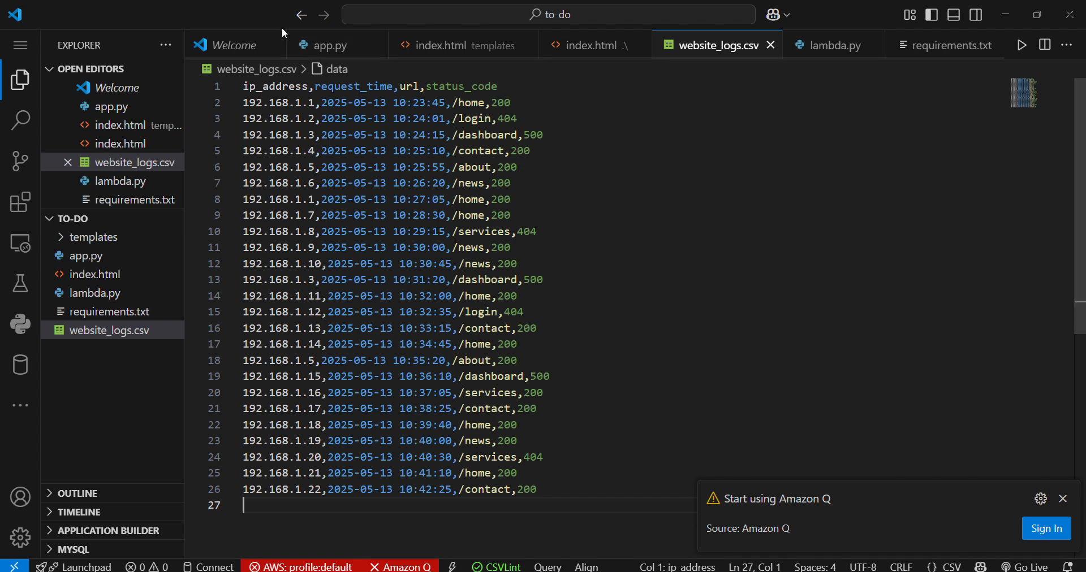
left_click(517, 118)
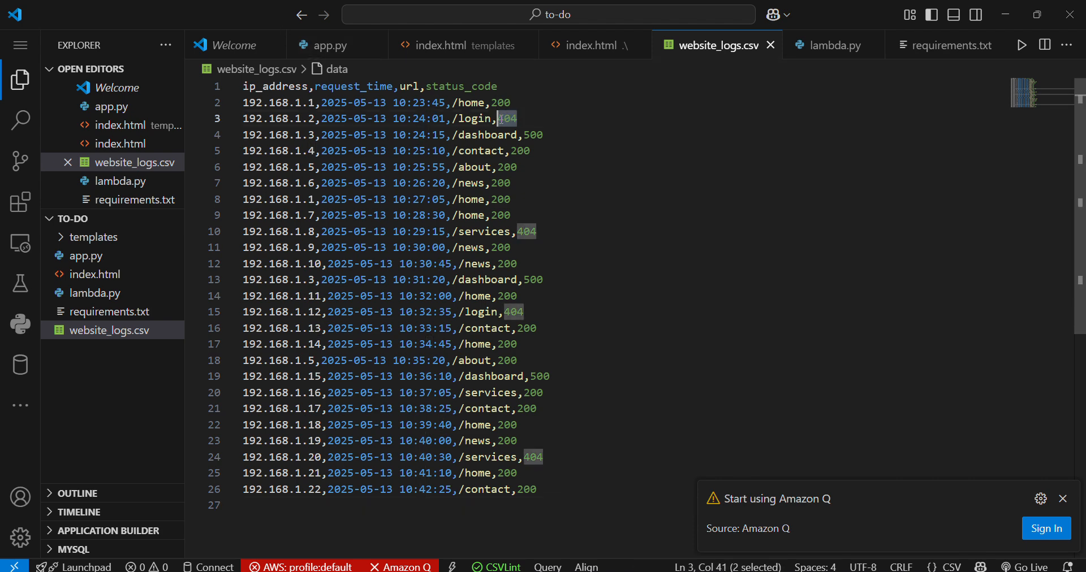
left_click(570, 128)
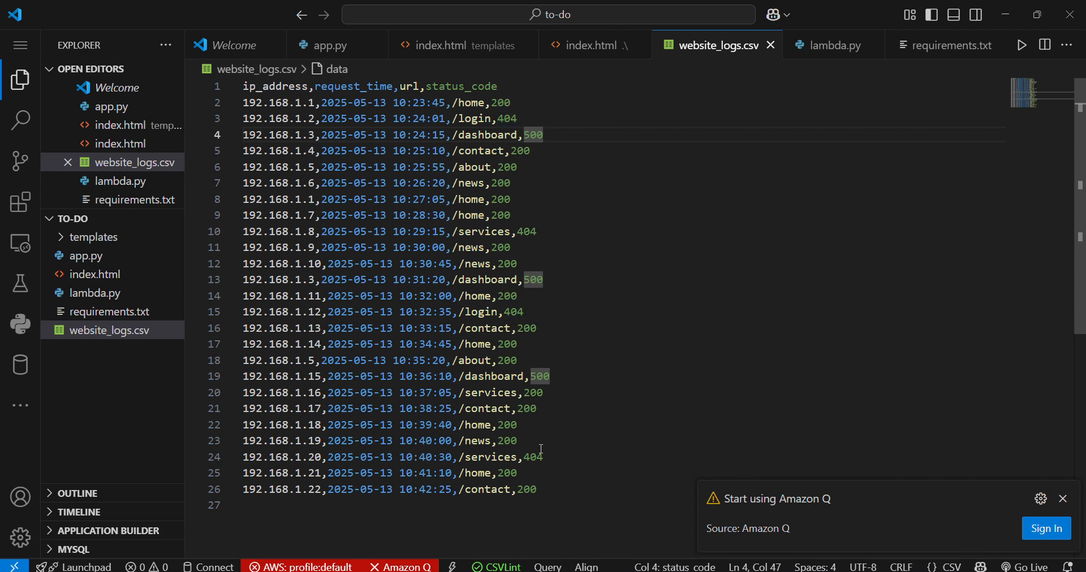
left_click(628, 261)
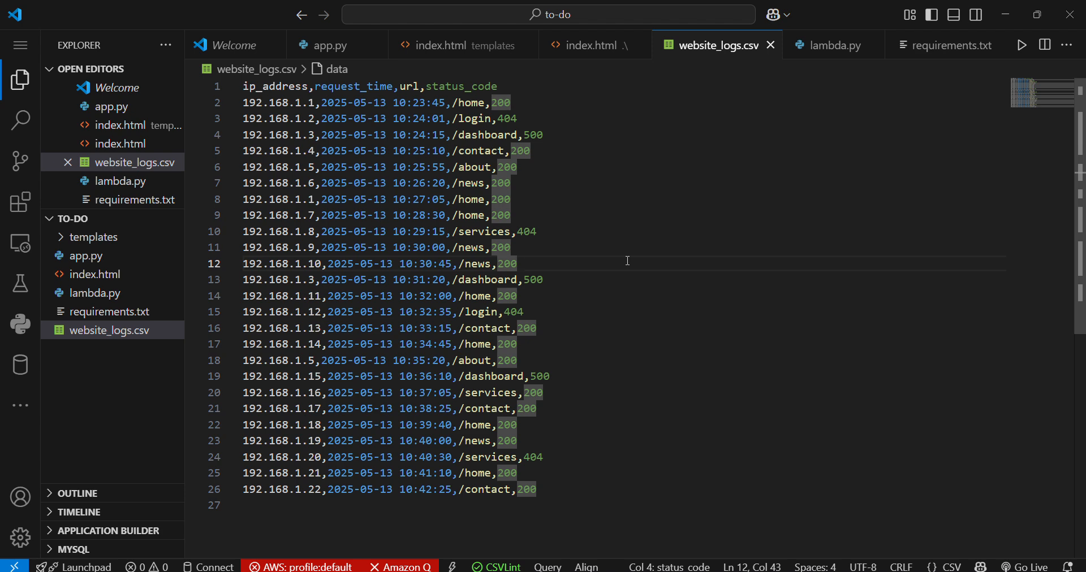
mouse_move(690, 571)
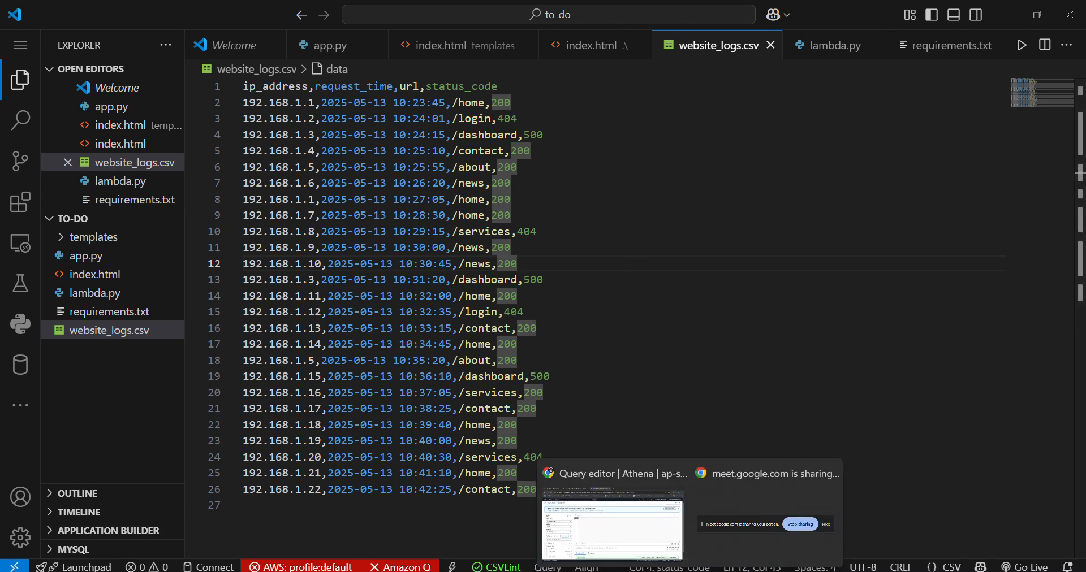
left_click(683, 277)
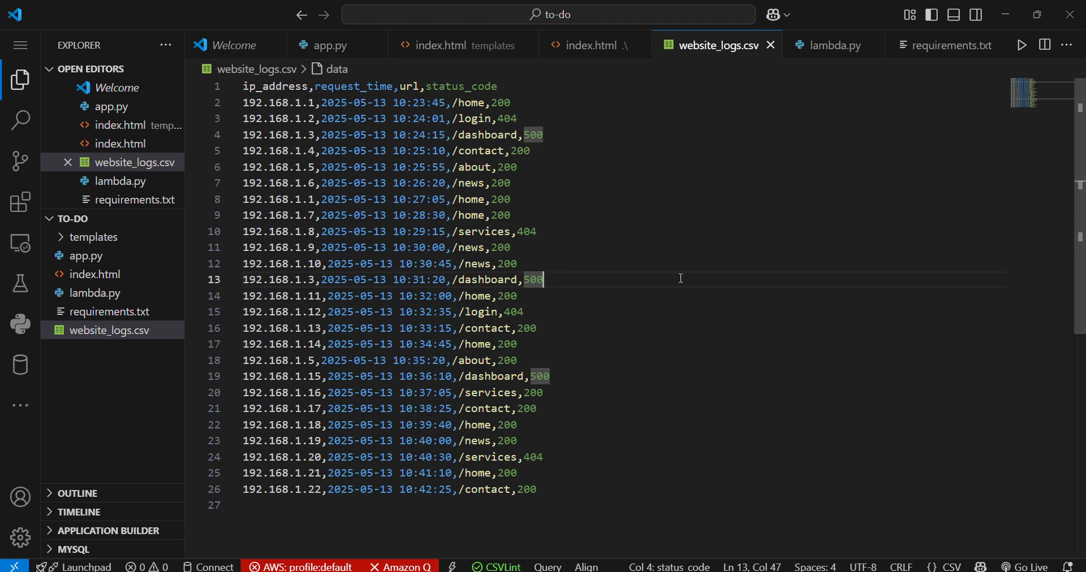
Switch back to the empty Athena query editor, and return to website_logs.csv in VS Code to recheck the log data.
mouse_move(690, 571)
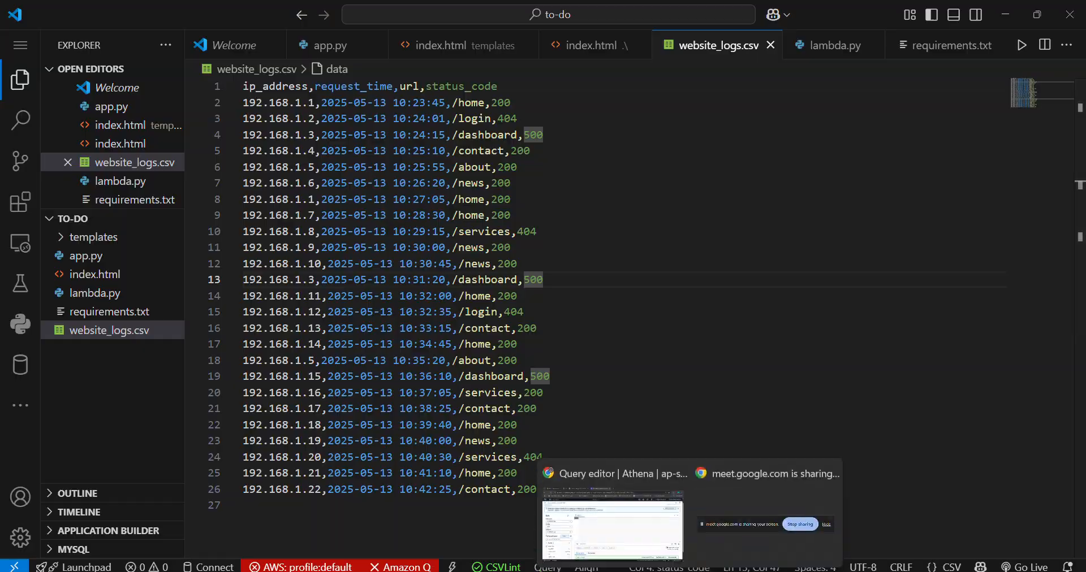
left_click(614, 515)
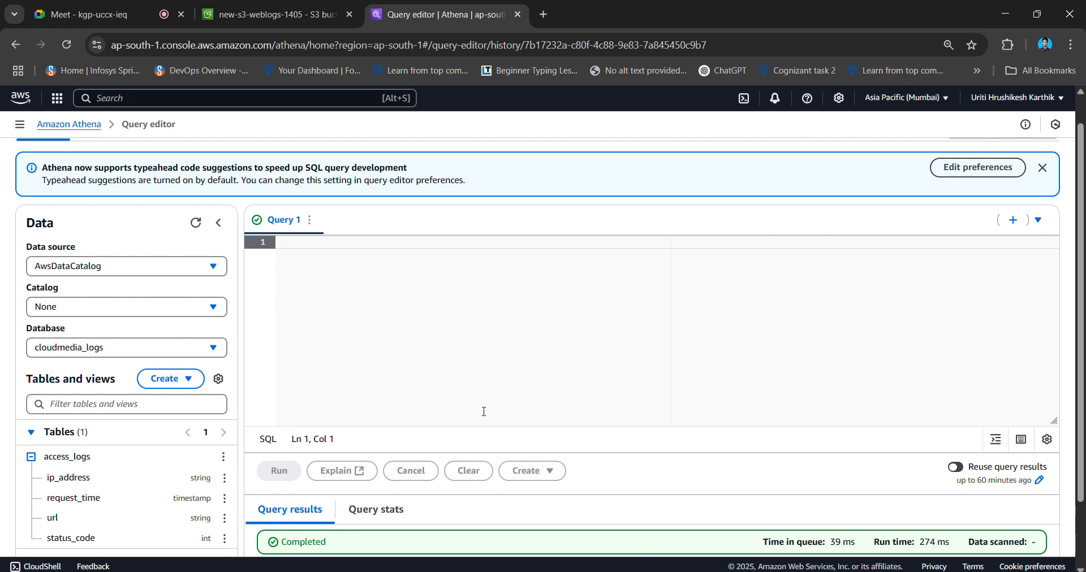
key("Caps_Lock")
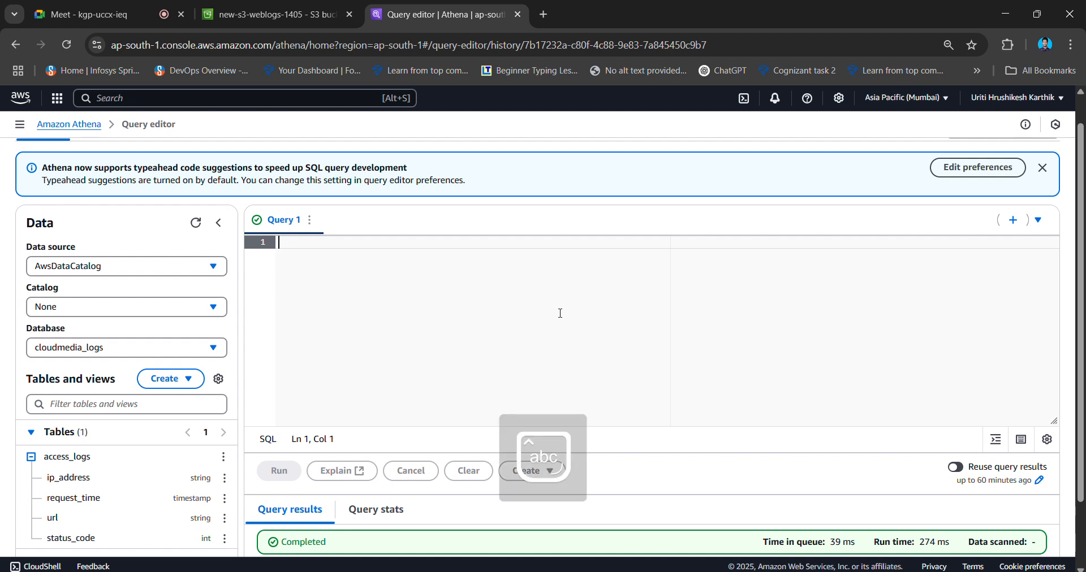
left_click(870, 571)
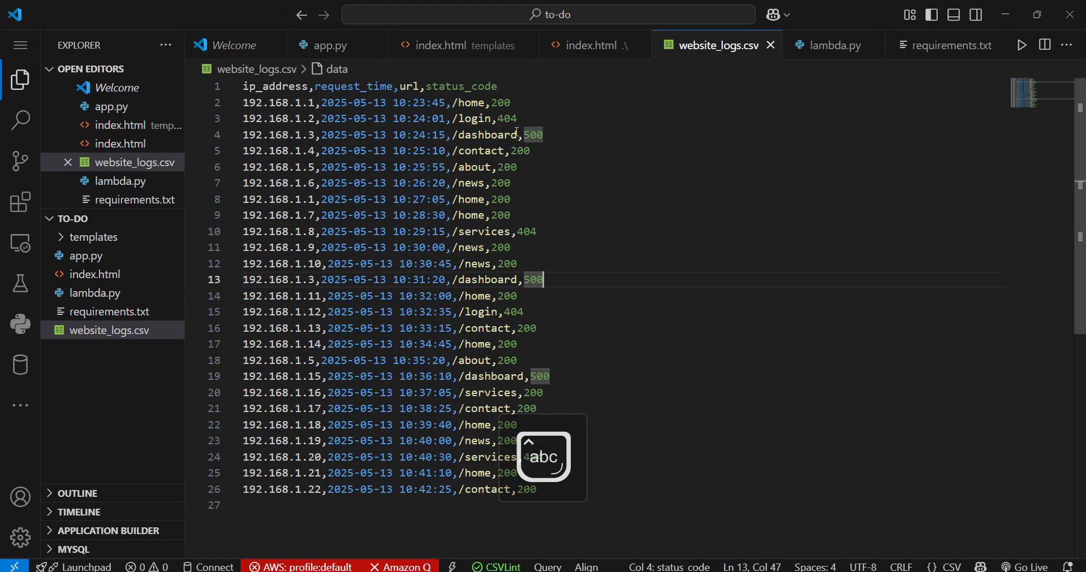
Examine the 200, 404 and 500 status codes in the first log rows of website_logs.csv.
left_click(520, 106)
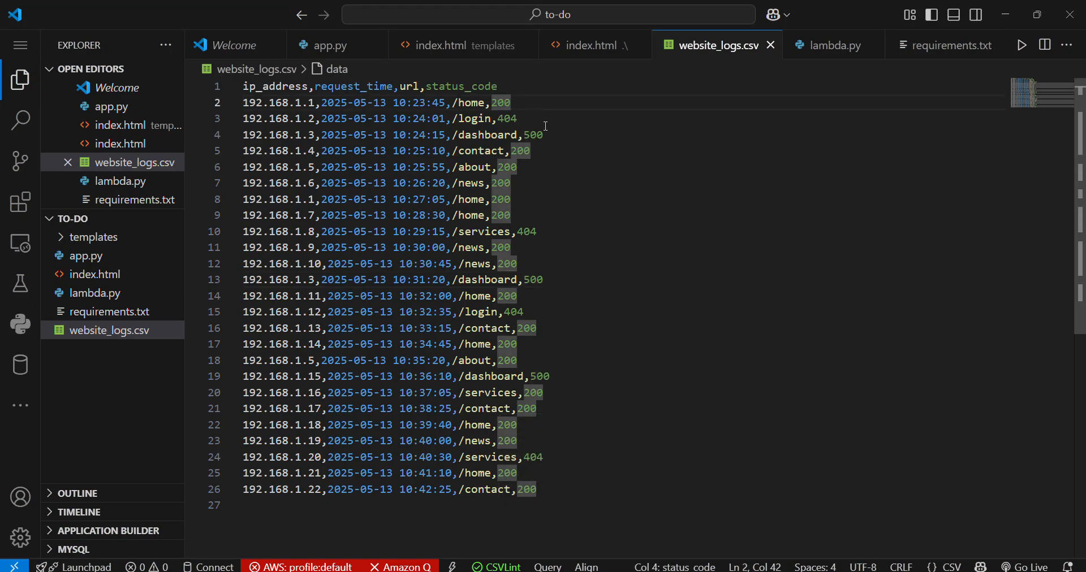
left_click(523, 133)
left_click(525, 116)
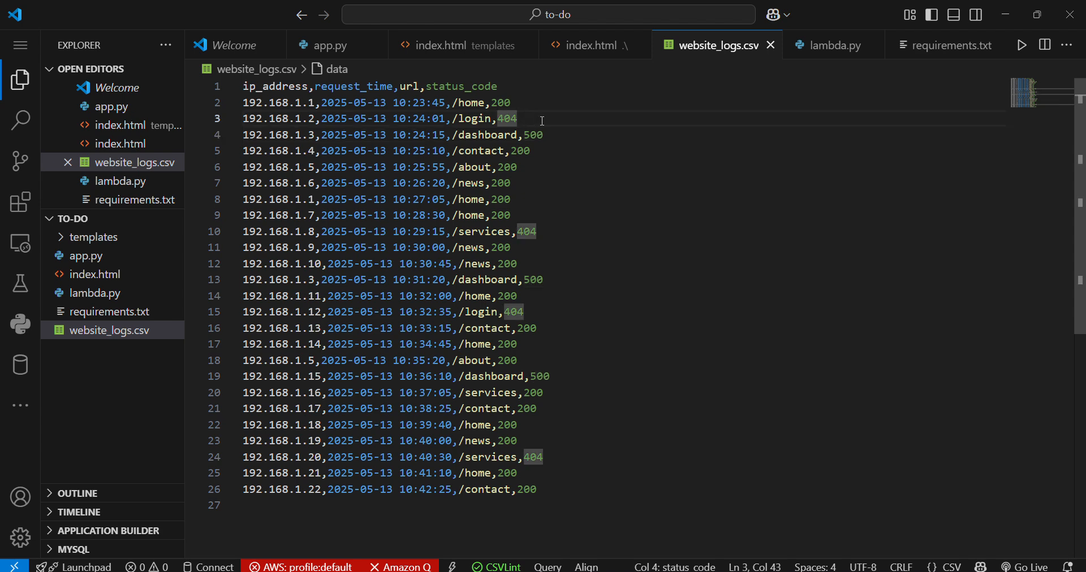
left_click(553, 133)
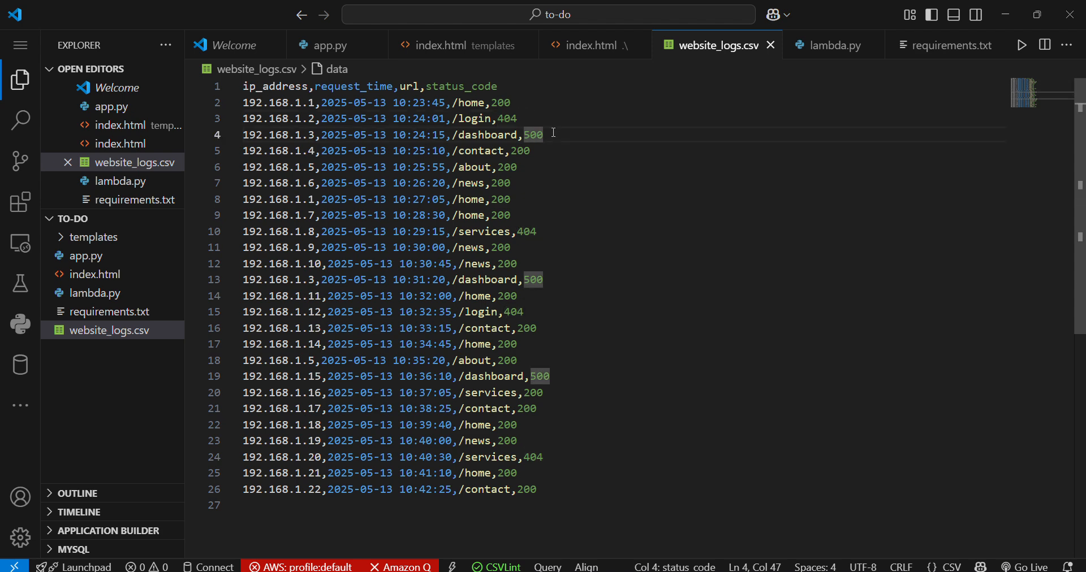
left_click(525, 119)
left_click(551, 134)
double_click(534, 134)
double_click(515, 120)
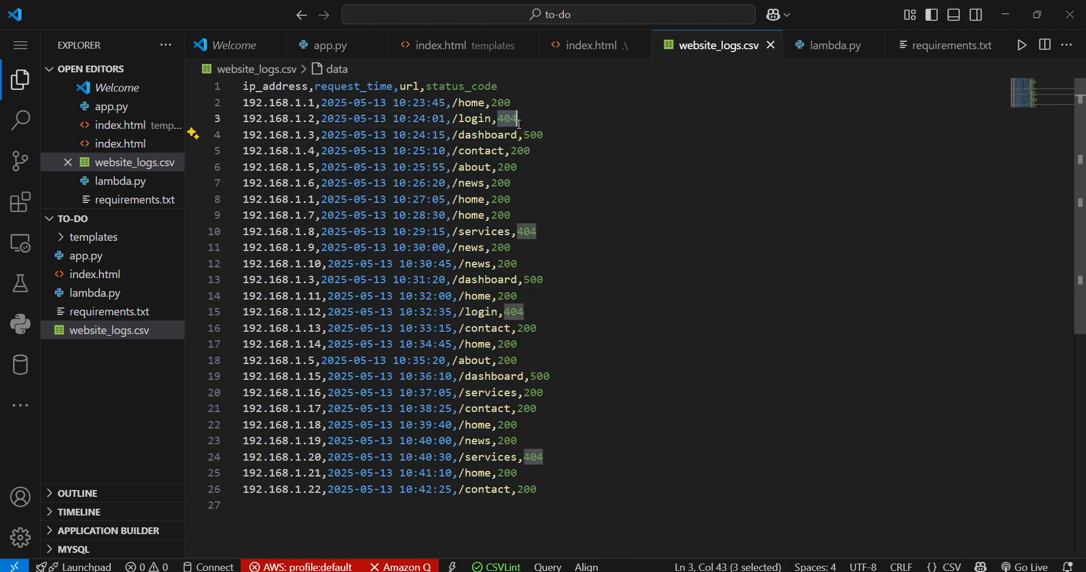
left_click(499, 120)
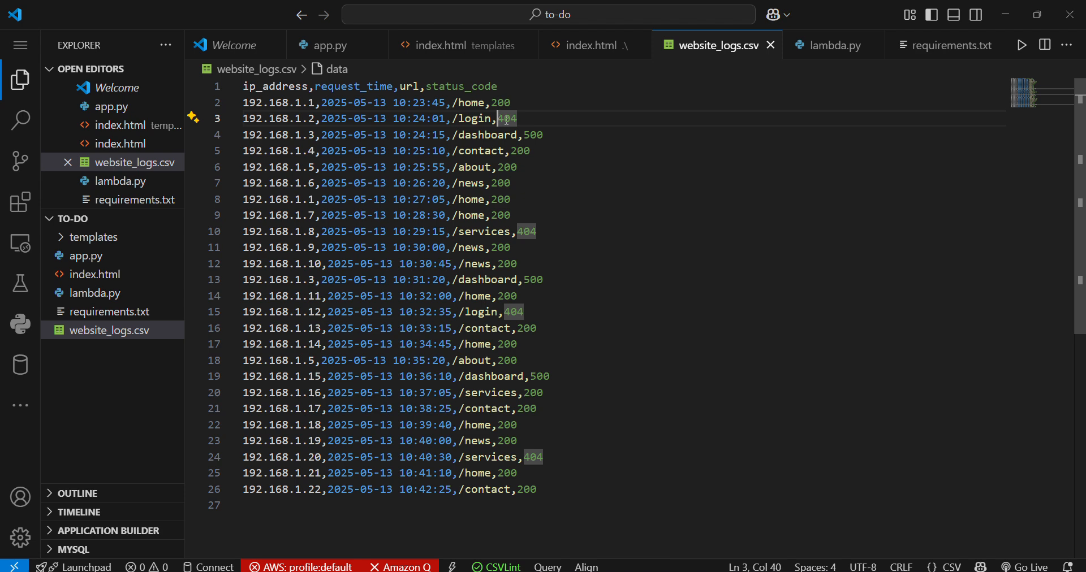
left_click(563, 136)
left_click(495, 120, "shift")
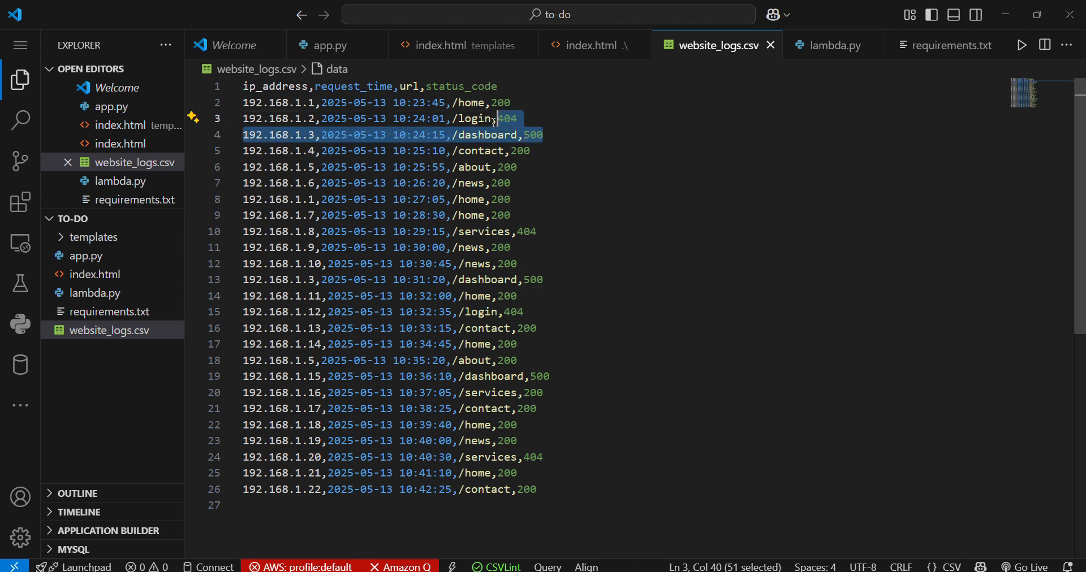
left_click_drag(495, 120, 236, 123)
left_click(868, 174)
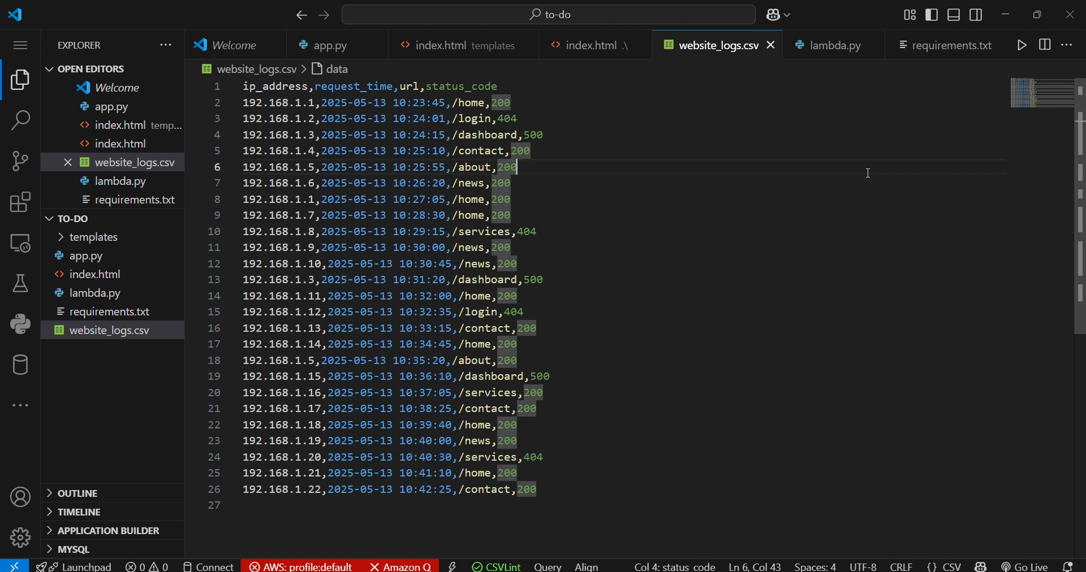
Switch to the Athena query editor and try to run "select *from access_logs where status_code=404;" in Query 1.
mouse_move(689, 565)
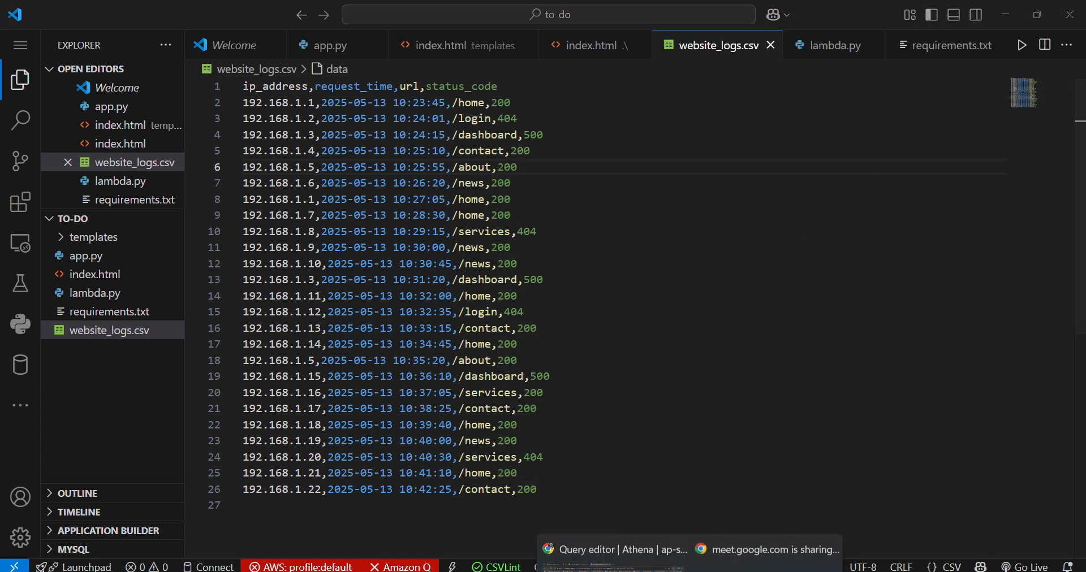
left_click(644, 547)
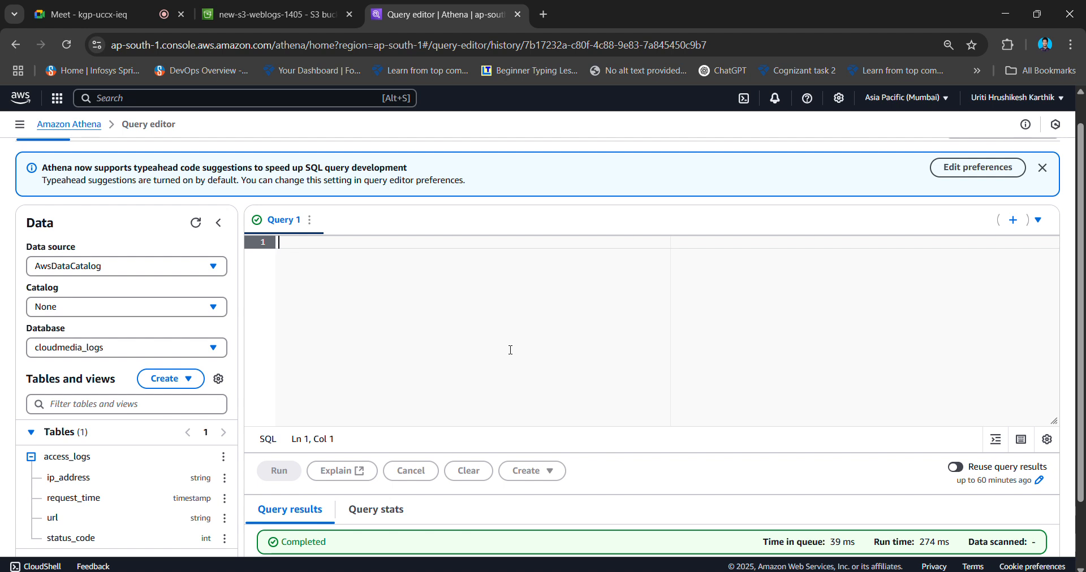
type("select ")
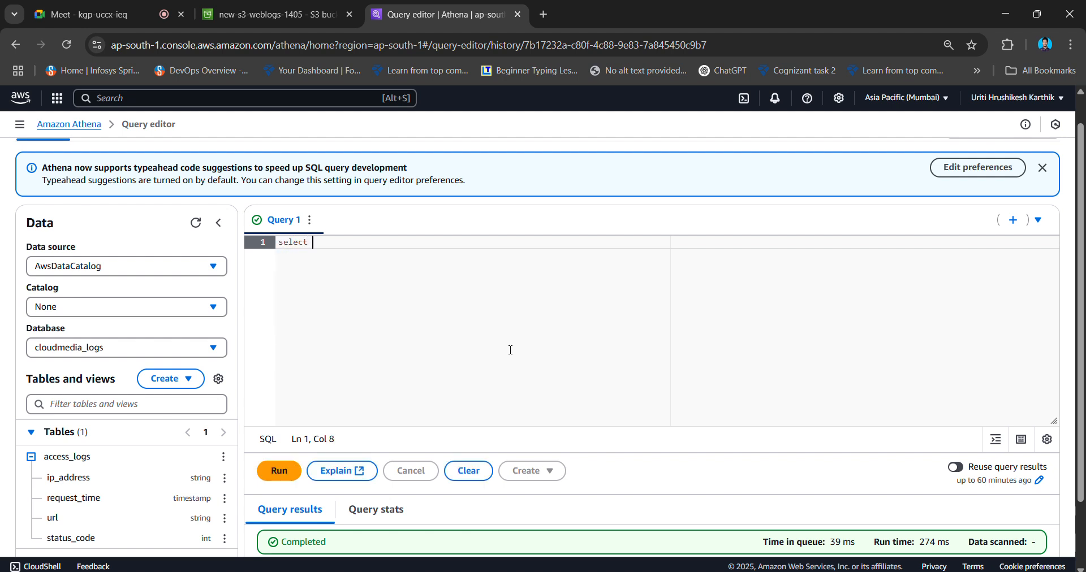
type("*from")
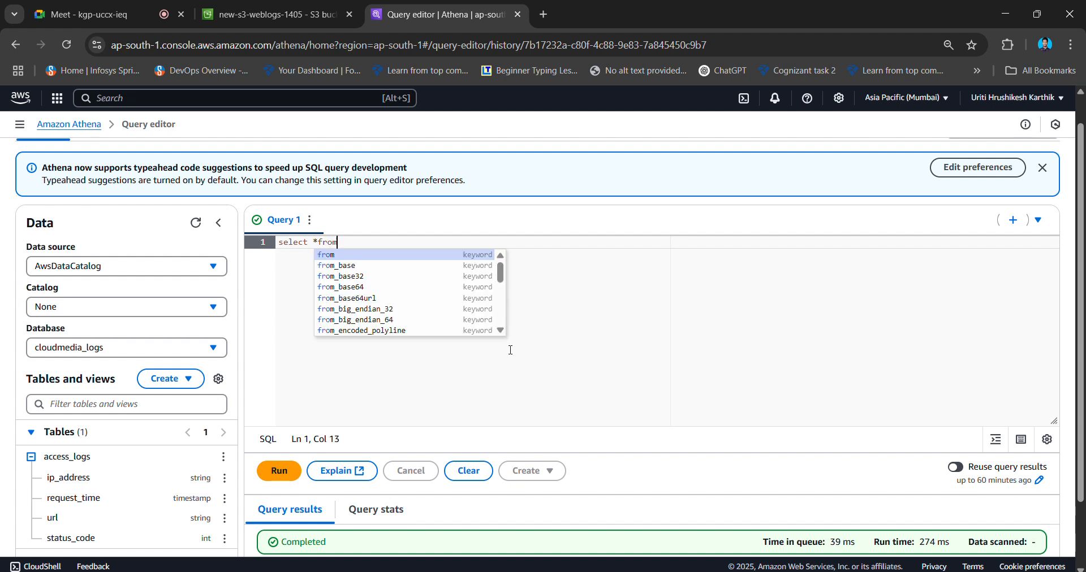
type(" ac")
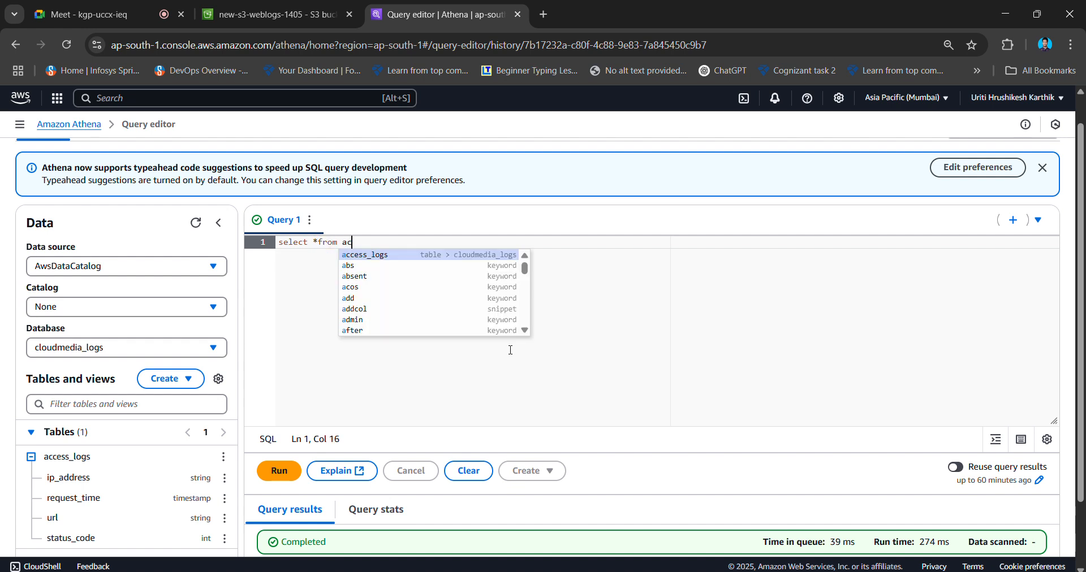
type("cess_")
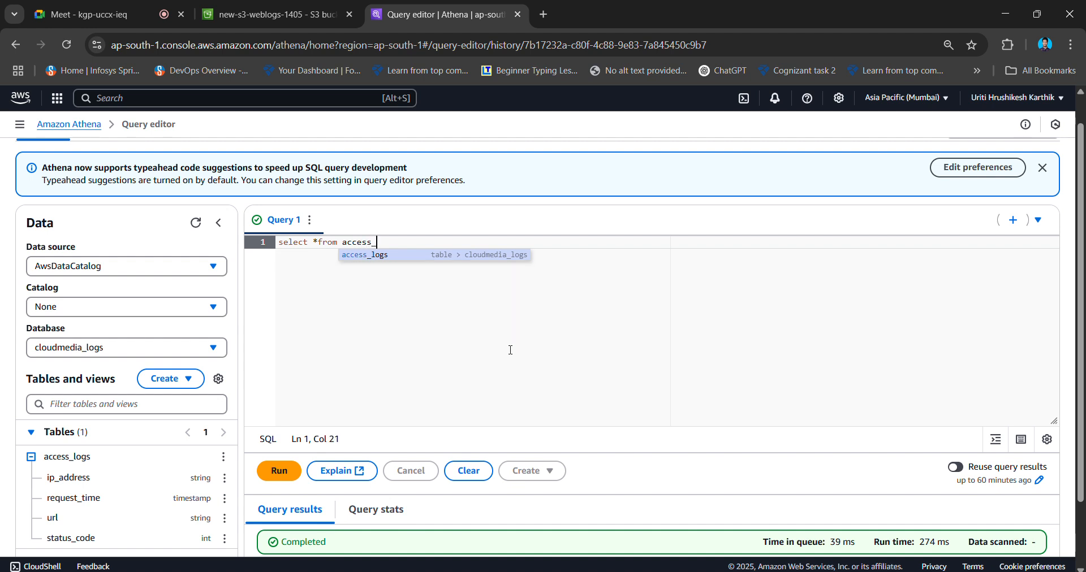
type("logs ")
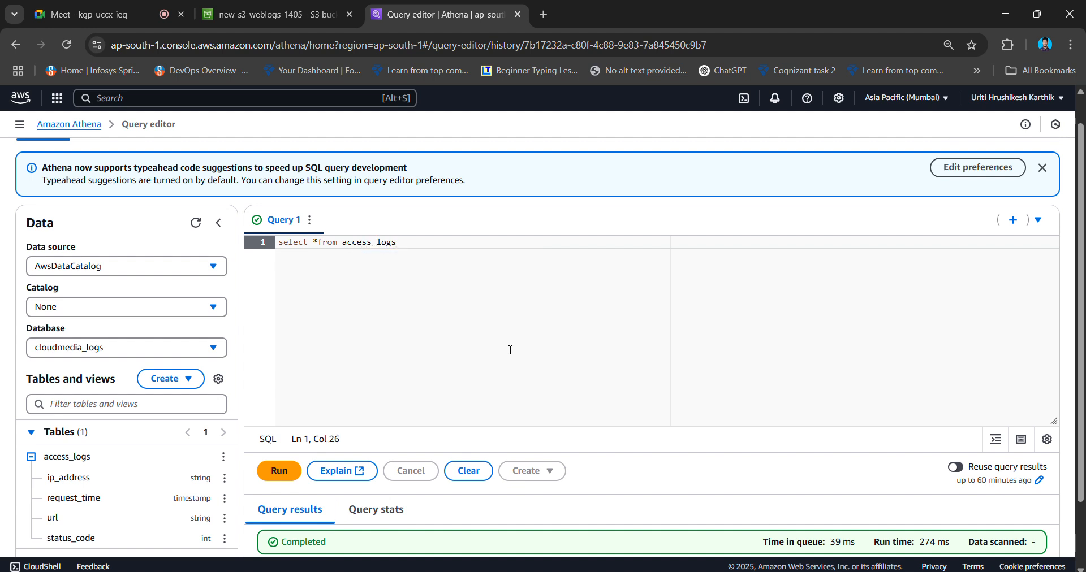
type("where sta")
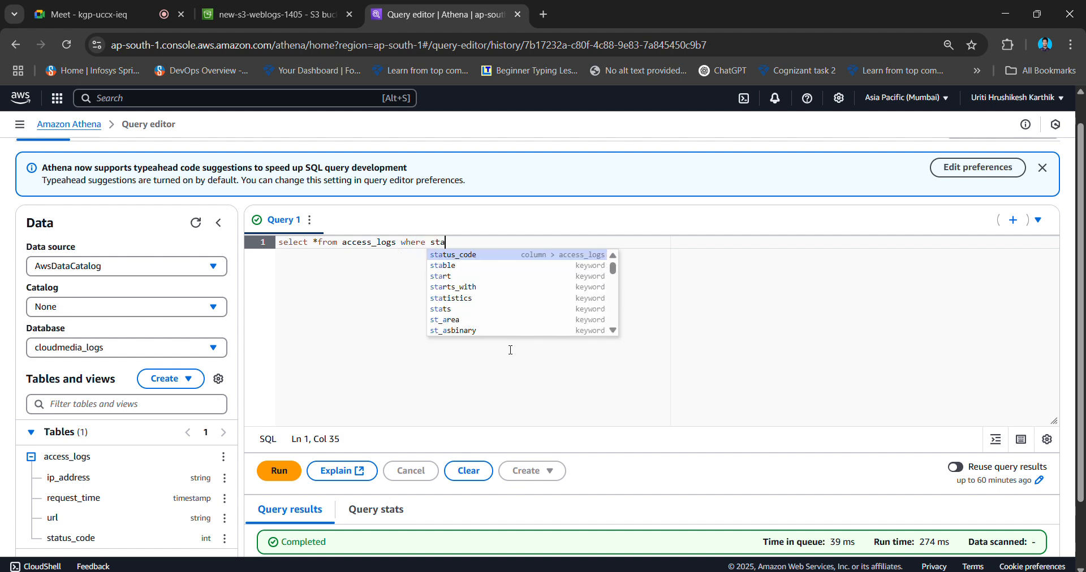
type("tus")
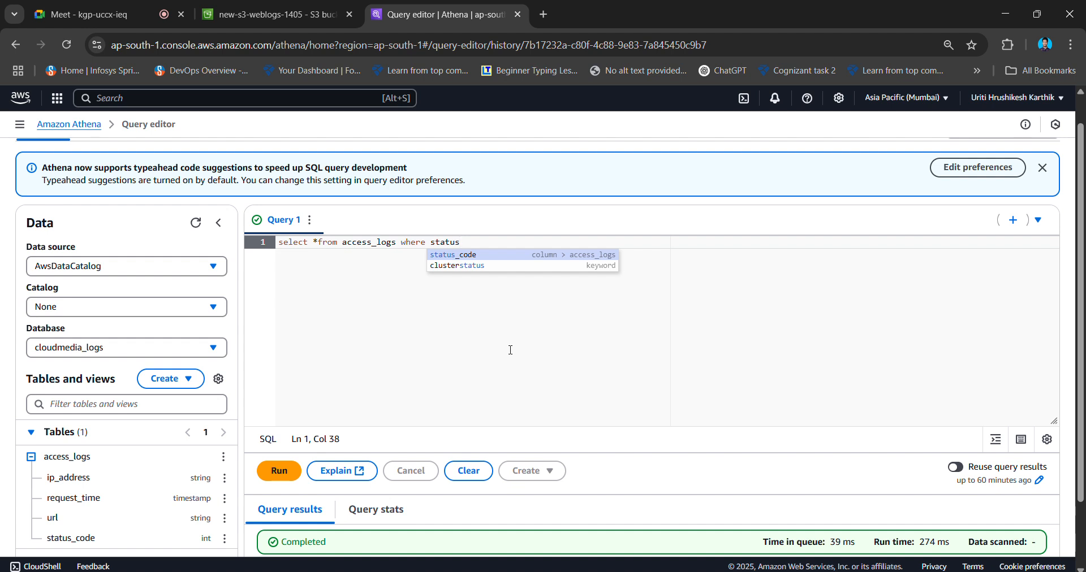
type("_code=")
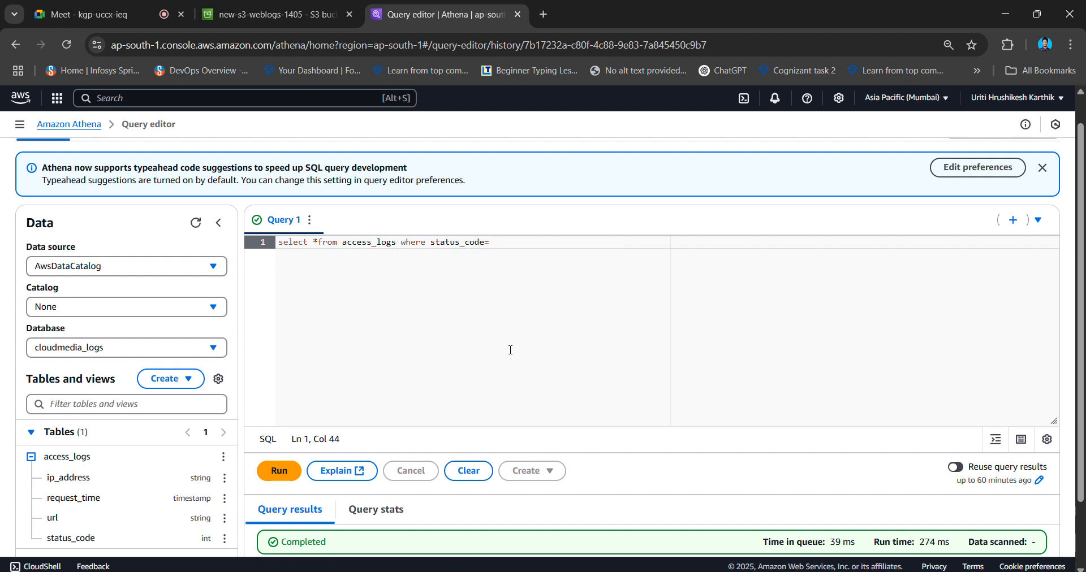
type("404;")
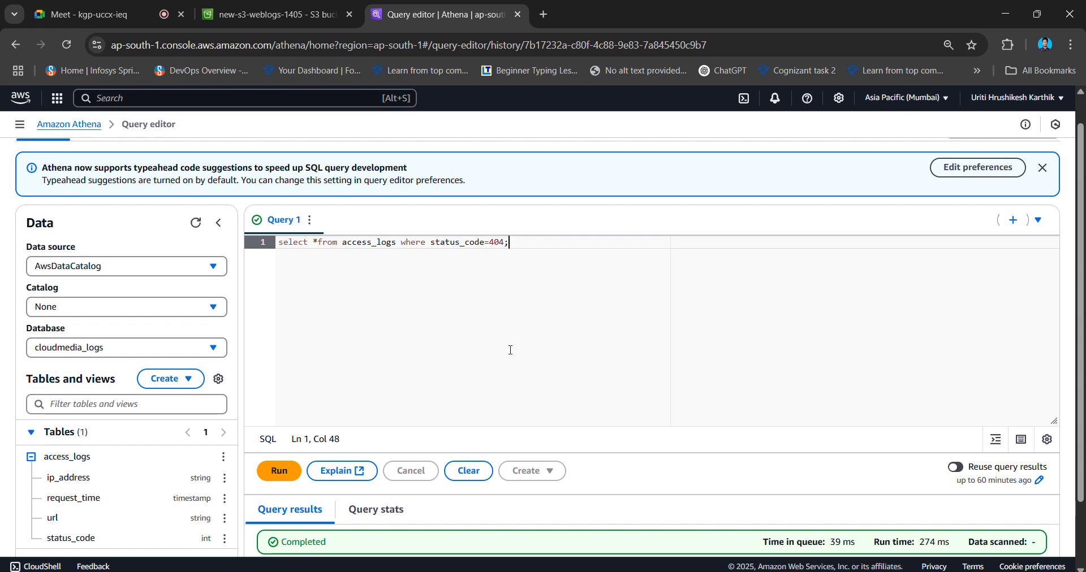
left_click(288, 474)
scroll(387, 470, "down", 3)
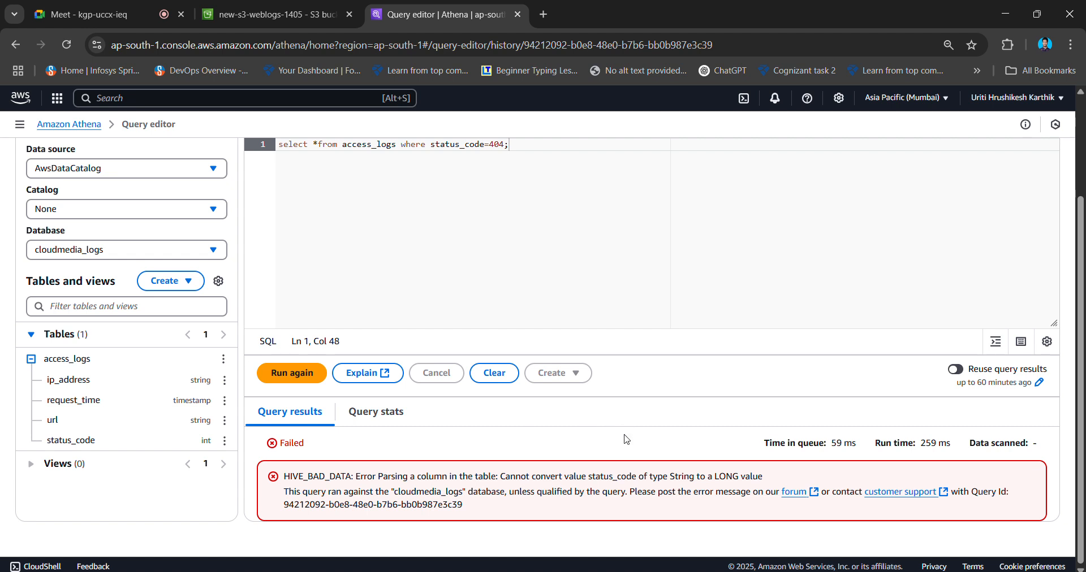
scroll(626, 439, "up", 3)
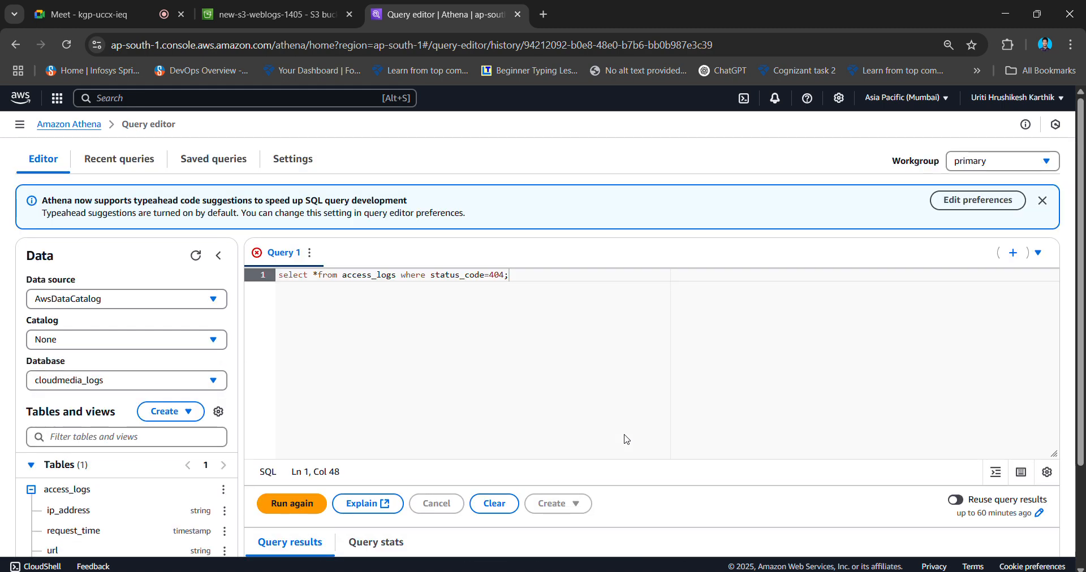
Enclose the 404 value in single quotes in the where condition and rerun the query.
left_click(490, 275)
scroll(116, 534, "down", 2)
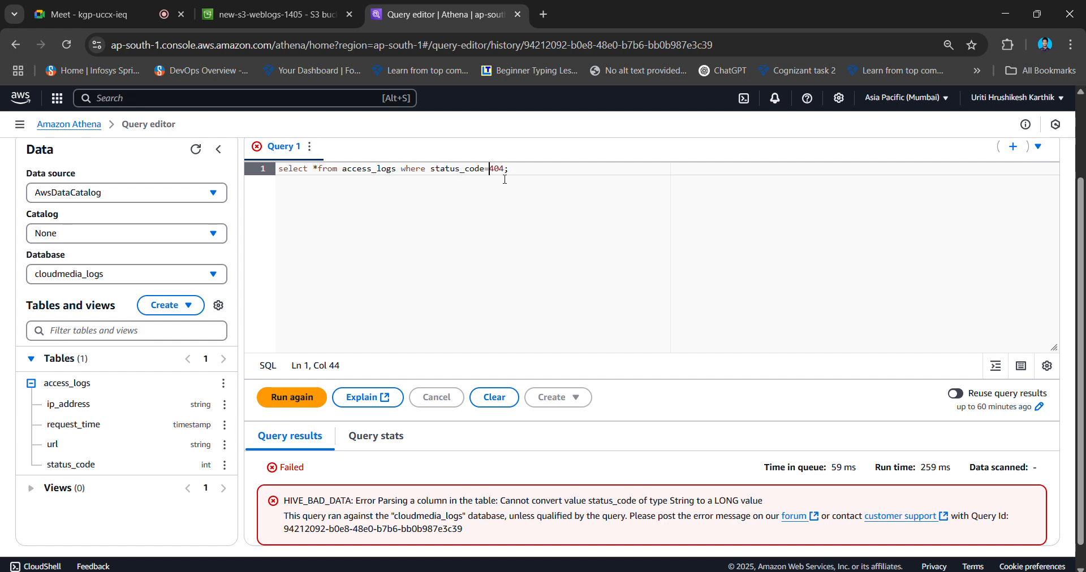
type("'")
key("Right")
key("Right")
key("Right")
type("'")
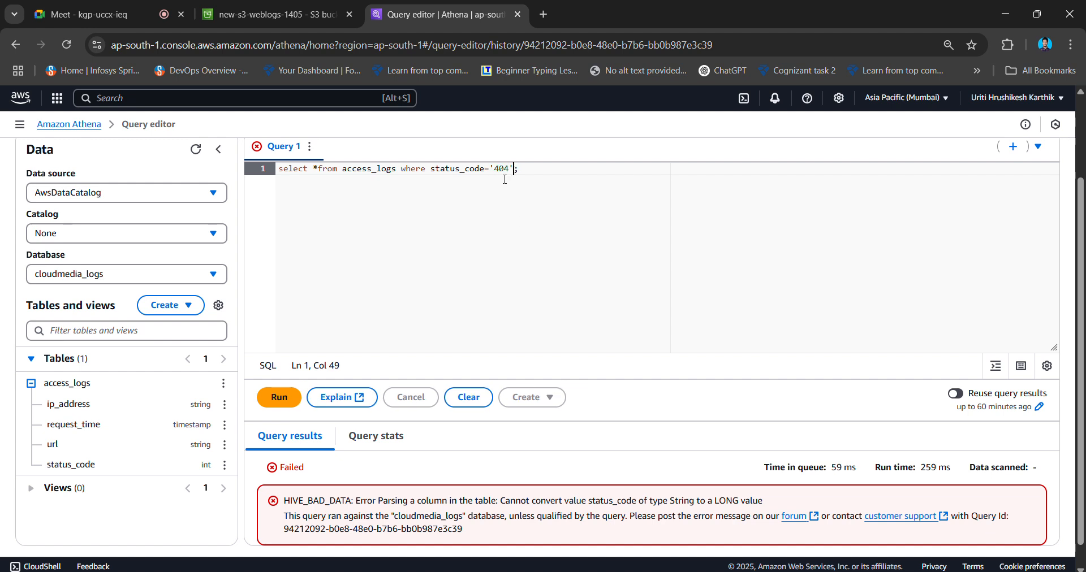
left_click(279, 398)
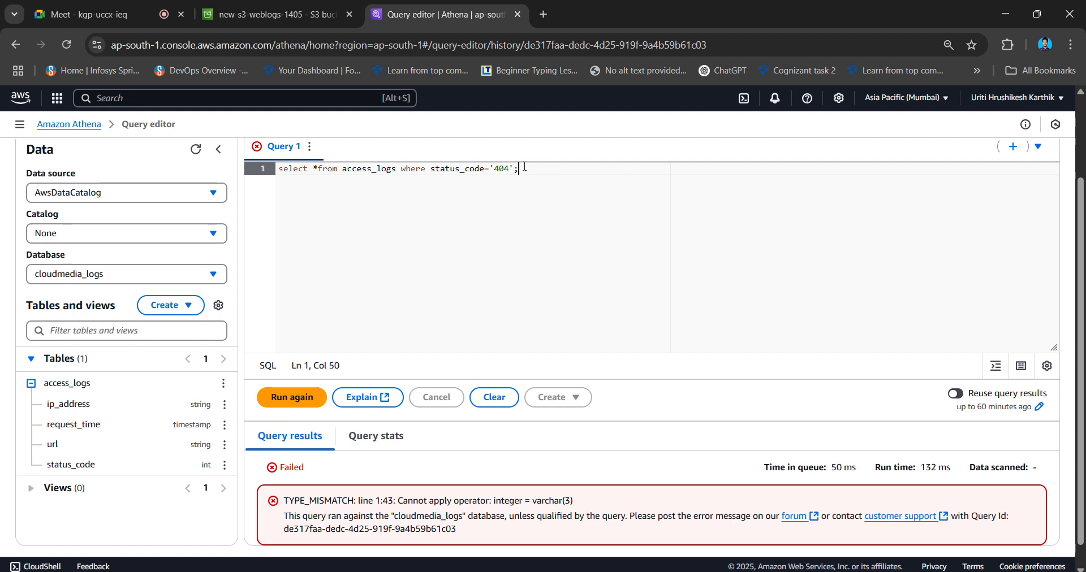
left_click_drag(527, 167, 247, 165)
type("alter ")
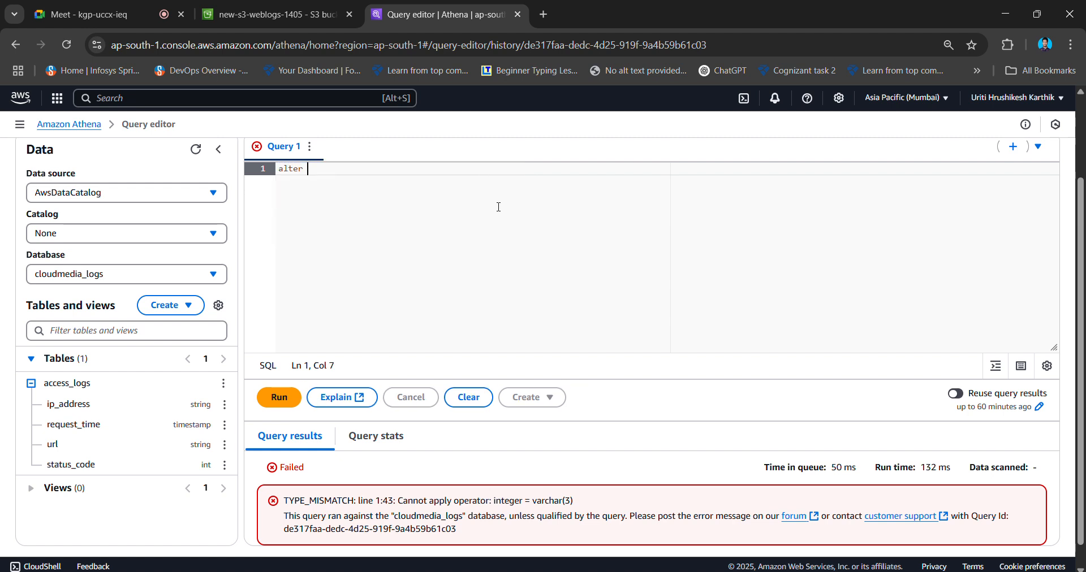
type("table")
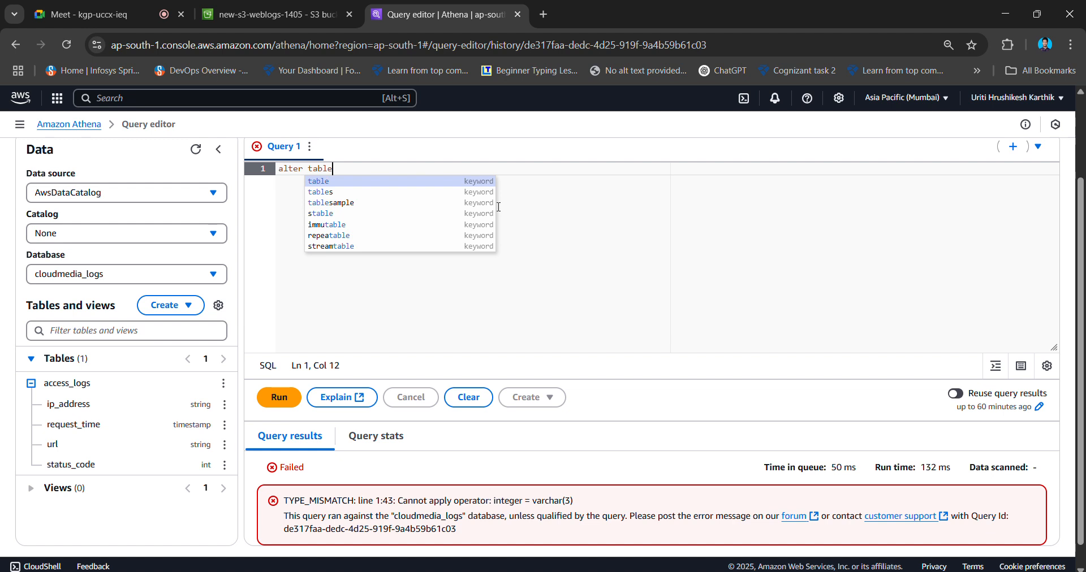
type(" access")
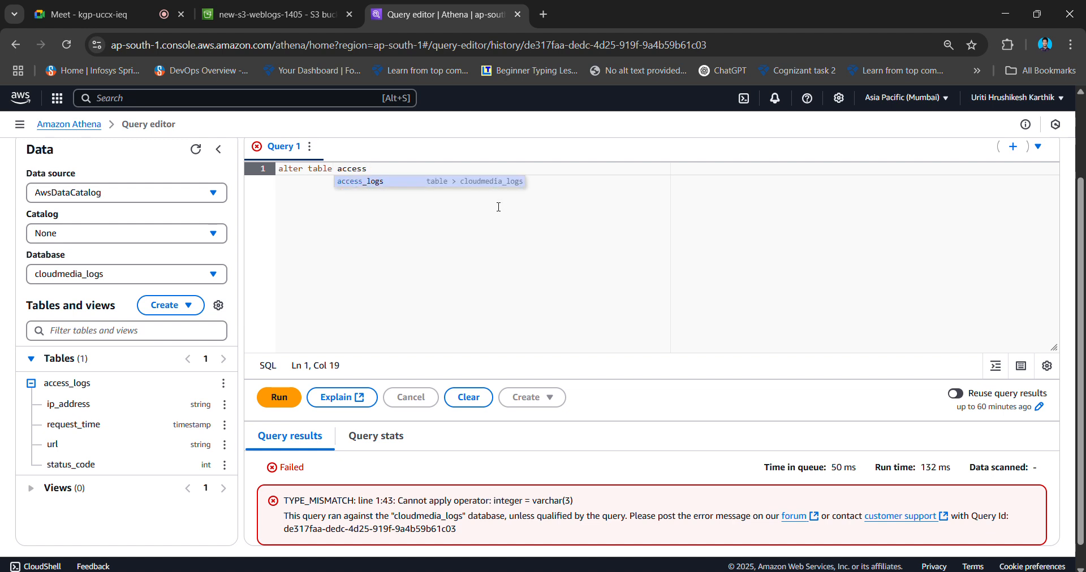
type("_logs ")
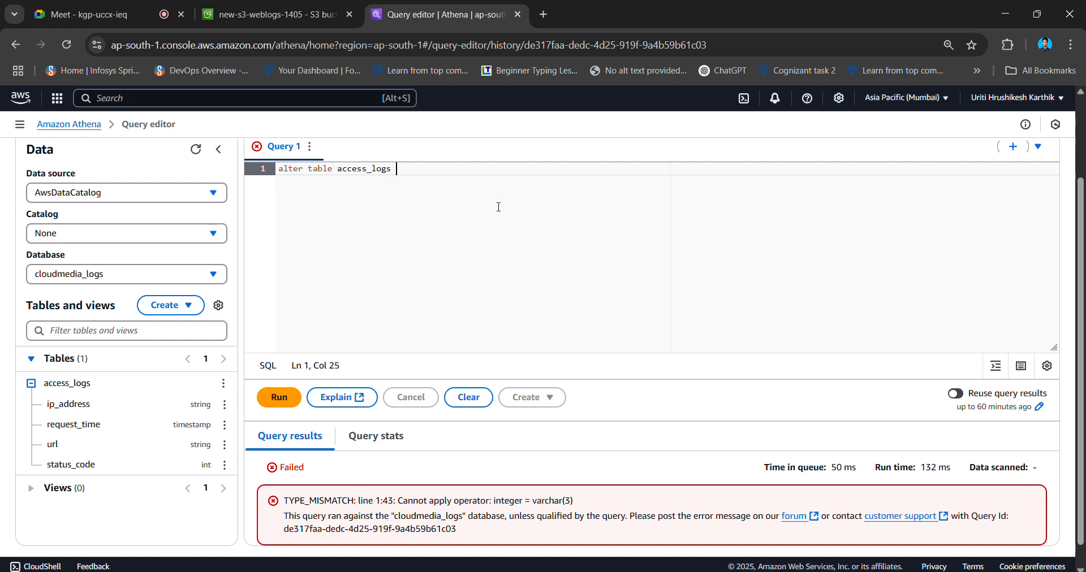
type("modi")
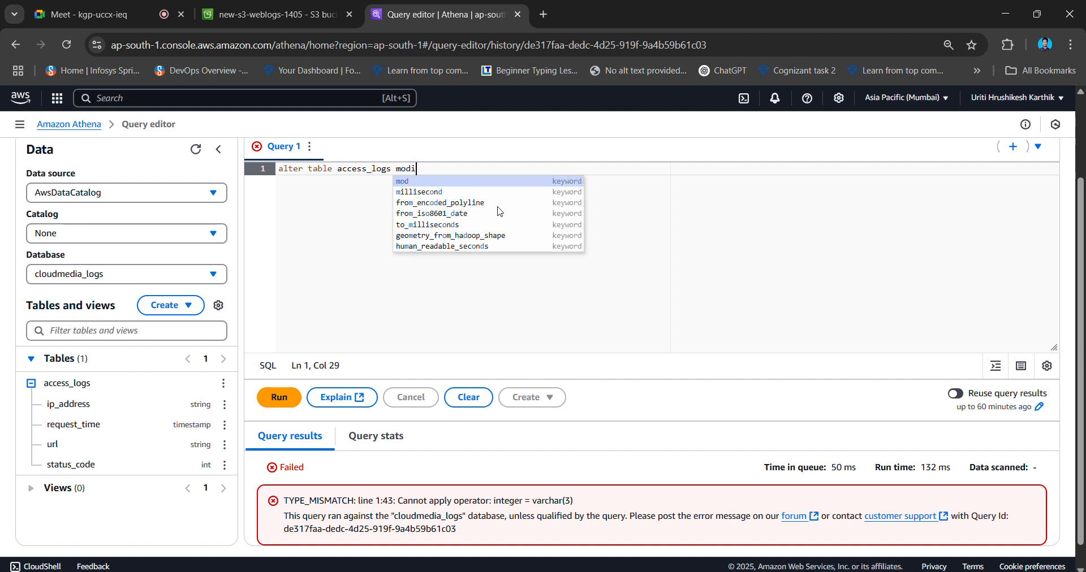
type("fy")
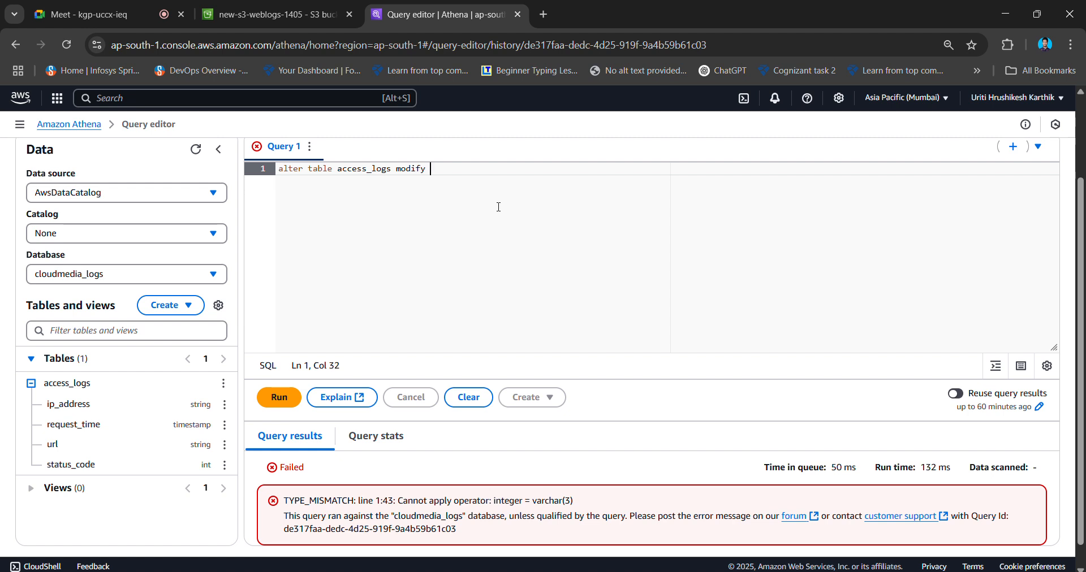
type(" column statu")
type("_code ")
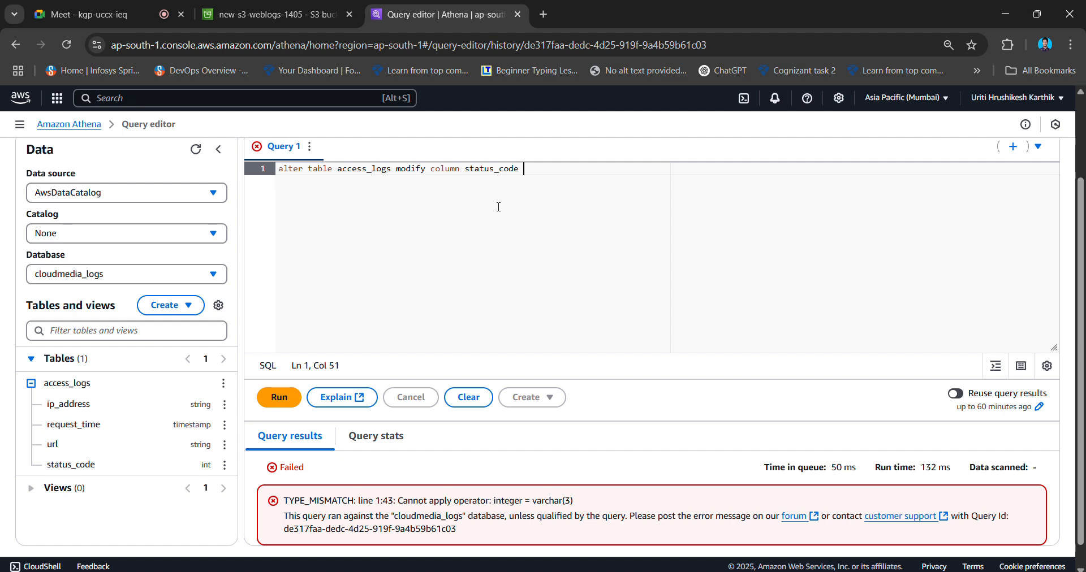
type("in")
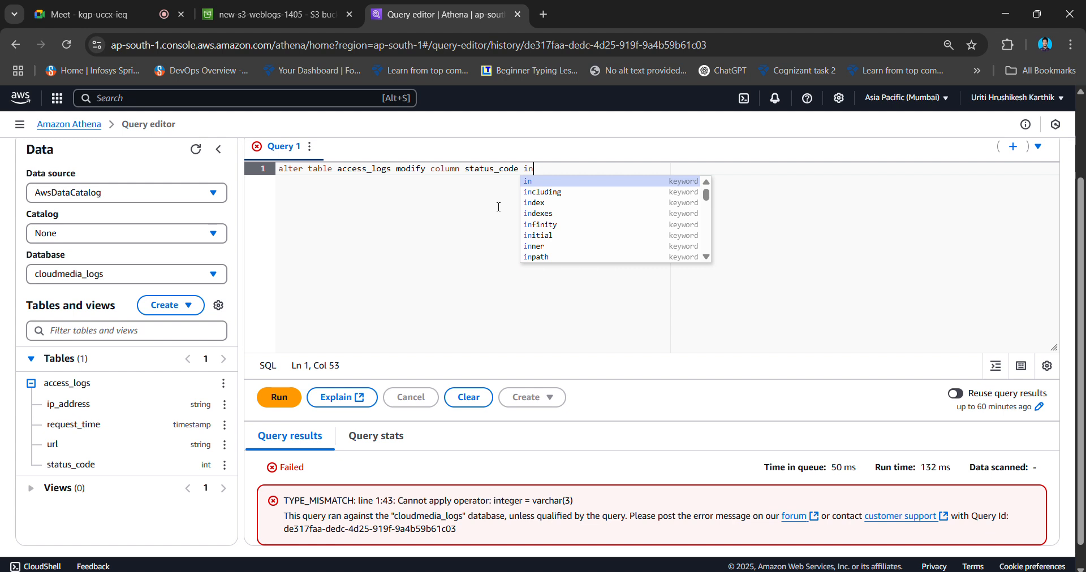
key("BackSpace")
key("BackSpace")
type("stt")
key("BackSpace")
key("BackSpace")
key("BackSpace")
key("BackSpace")
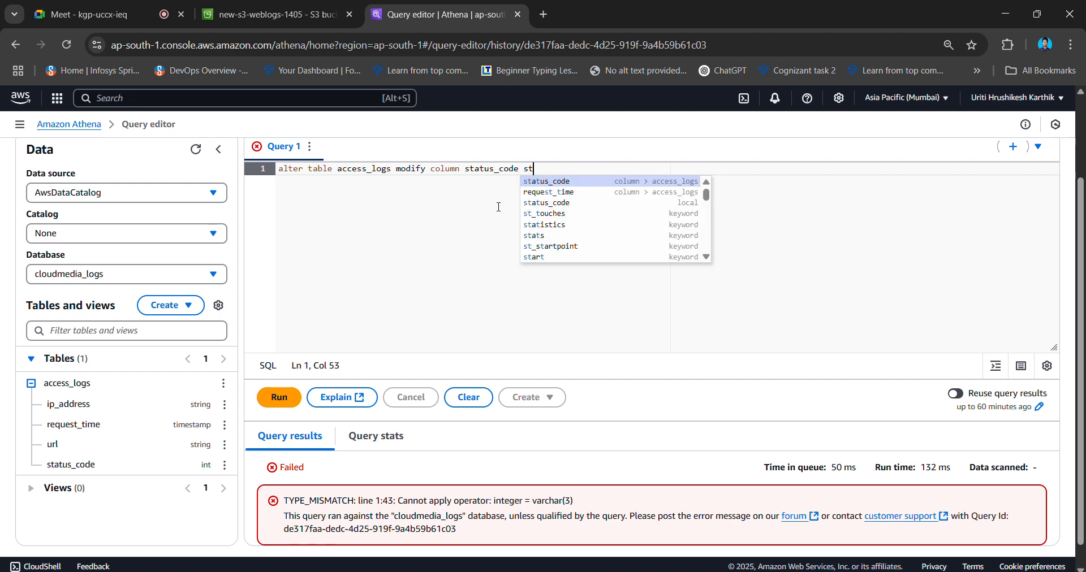
key("BackSpace")
key("BackSpace")
key("BackSpace")
key("BackSpace")
key("BackSpace")
key("BackSpace")
key("BackSpace")
key("BackSpace")
key("BackSpace")
key("BackSpace")
key("BackSpace")
key("BackSpace")
key("BackSpace")
key("BackSpace")
key("BackSpace")
key("BackSpace")
key("BackSpace")
key("BackSpace")
key("BackSpace")
key("BackSpace")
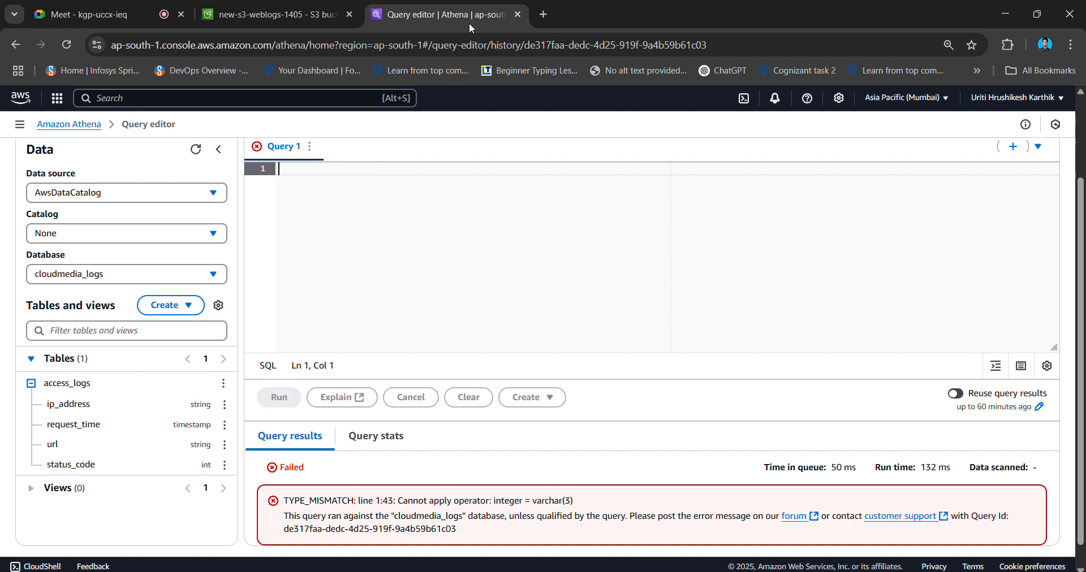
Begin an ALTER TABLE statement on access_logs in the first line of Query 1.
left_click(444, 178)
key("Caps_Lock")
type("ALTE")
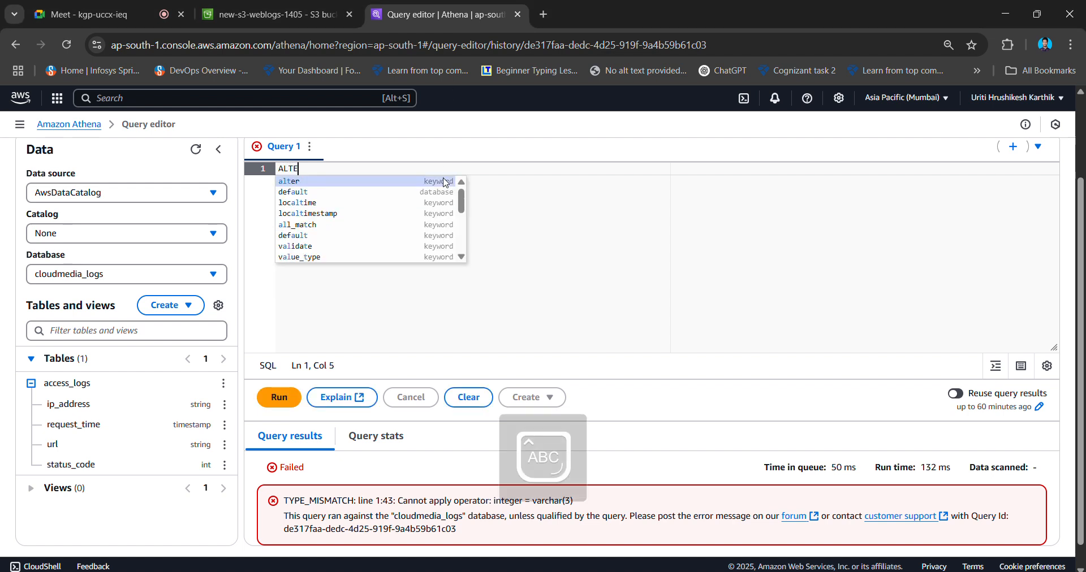
type("R TABLE")
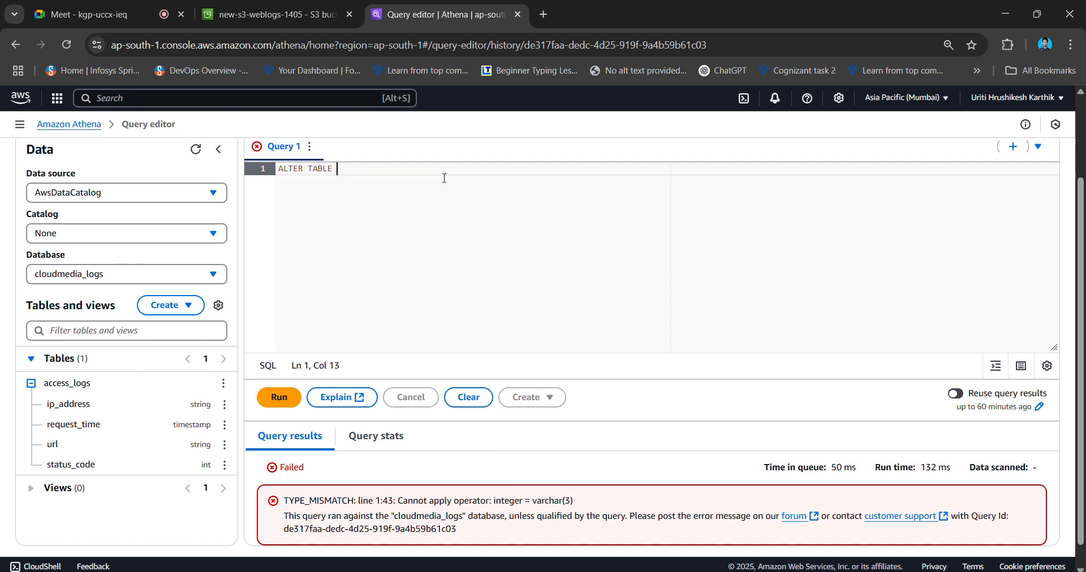
key("Caps_Lock")
type("ac")
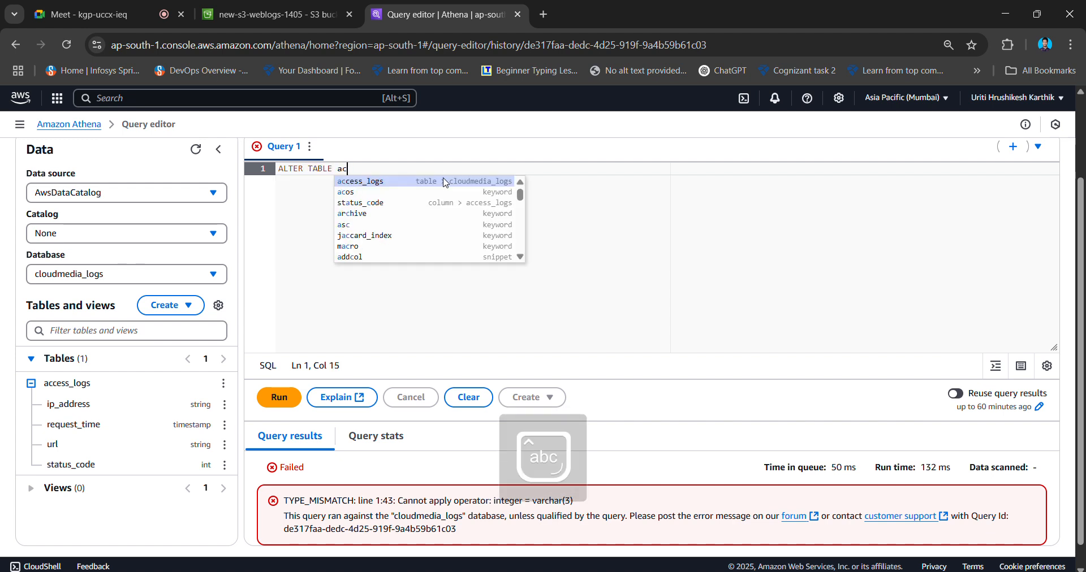
type("cess_logs")
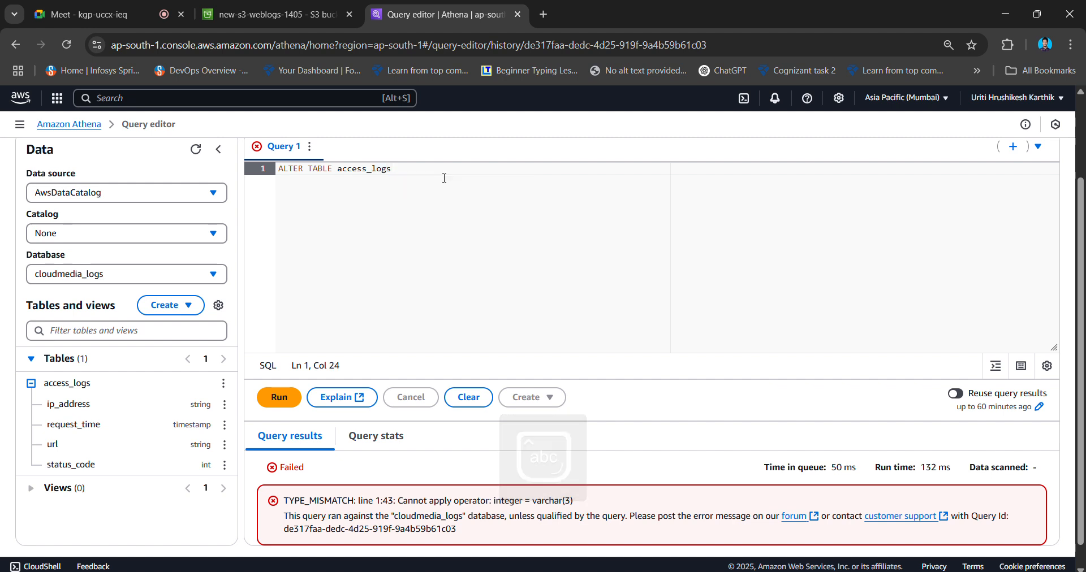
key("Return")
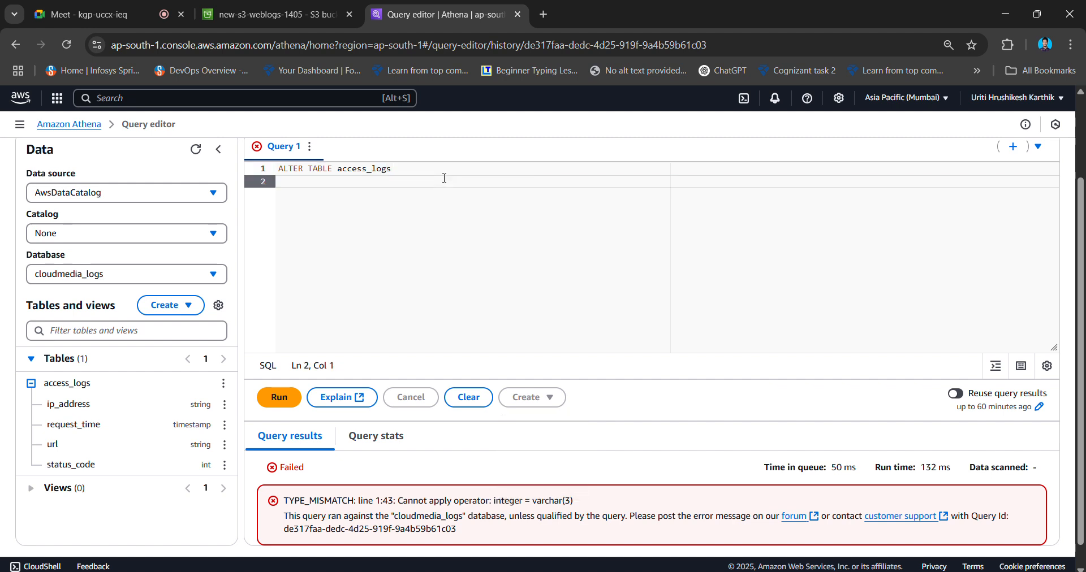
Add a REPLACE COLUMNS clause with an empty pair of parentheses spread over separate lines.
key("Caps_Lock")
type("REPLAC")
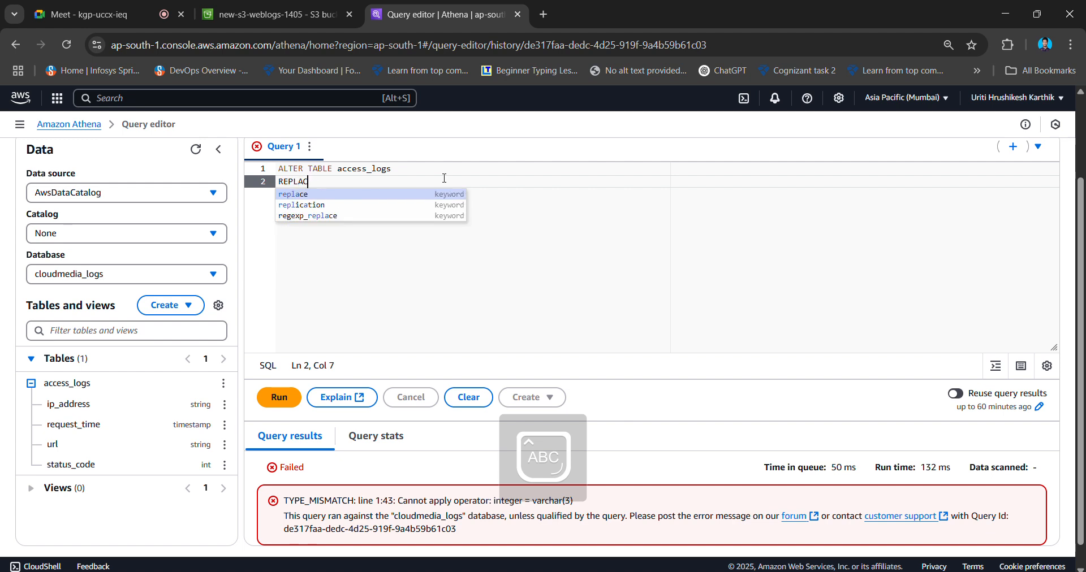
type("E COLUMNS")
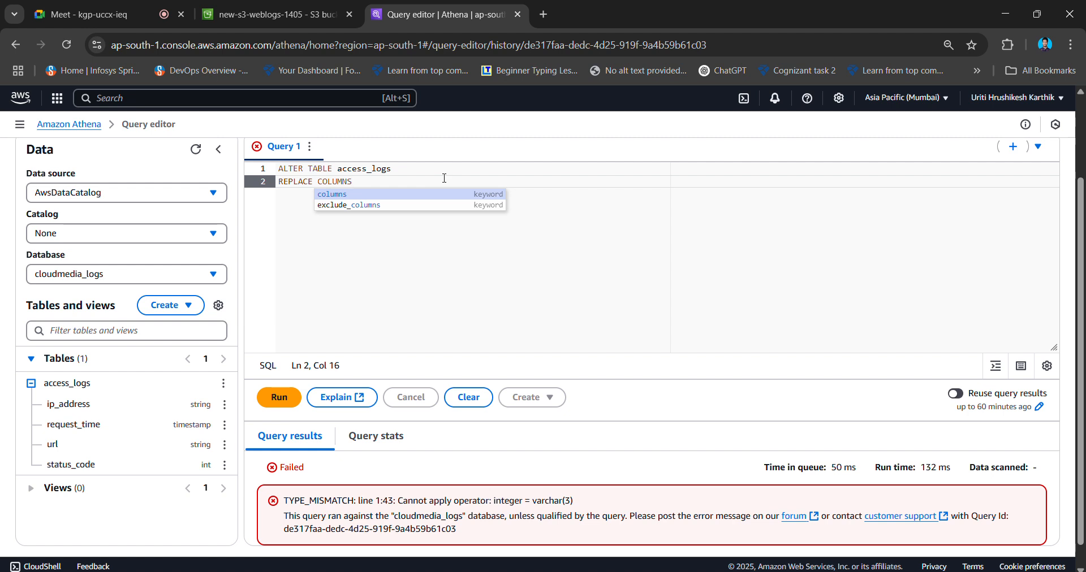
type(" (")
key("Return")
key("Return")
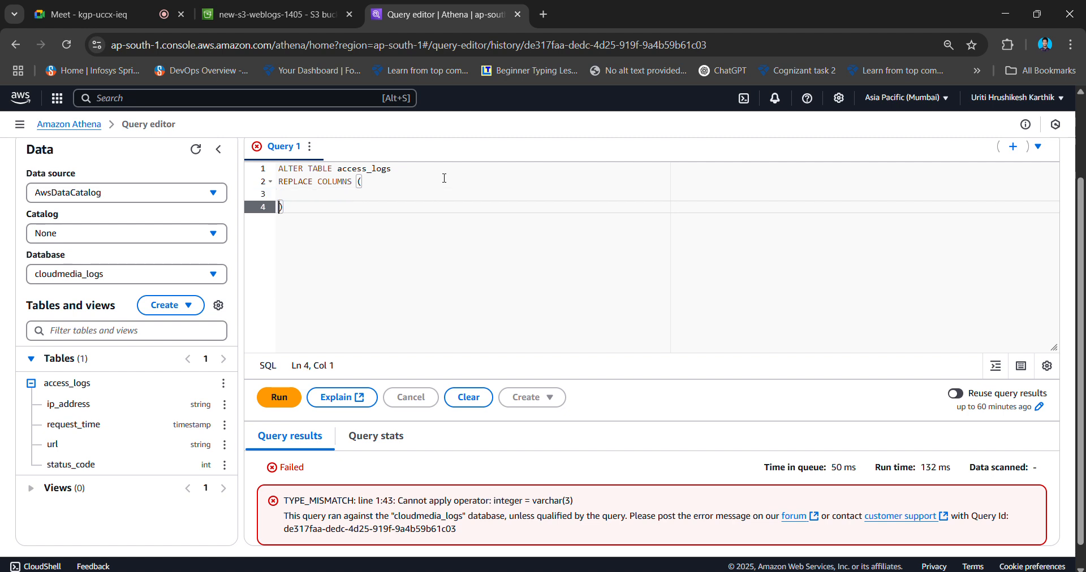
Define the column ip_address as string inside the REPLACE COLUMNS parentheses.
key("Up")
key("Caps_Lock")
type("ip")
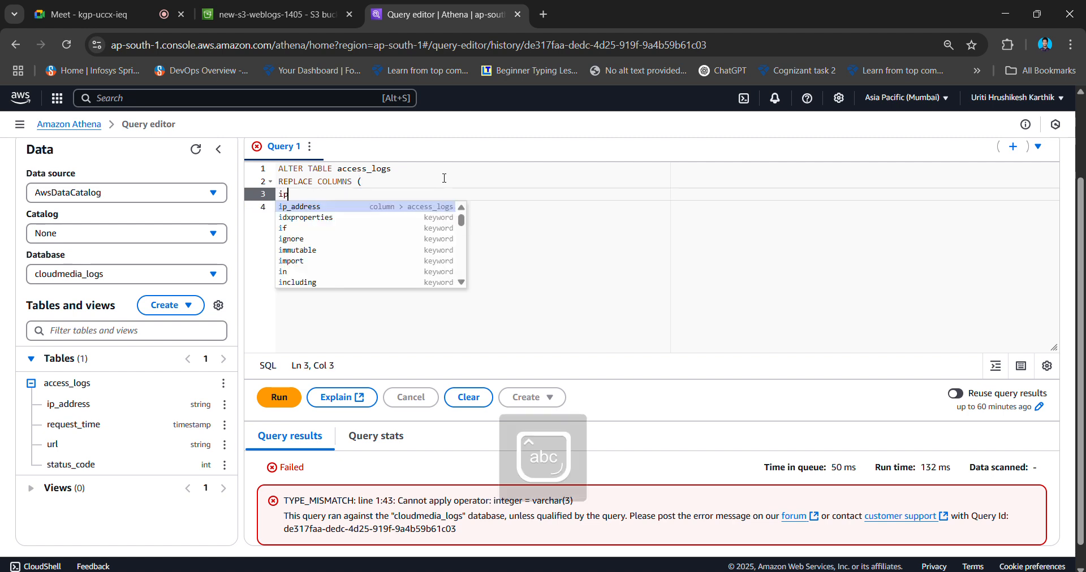
type("_addd")
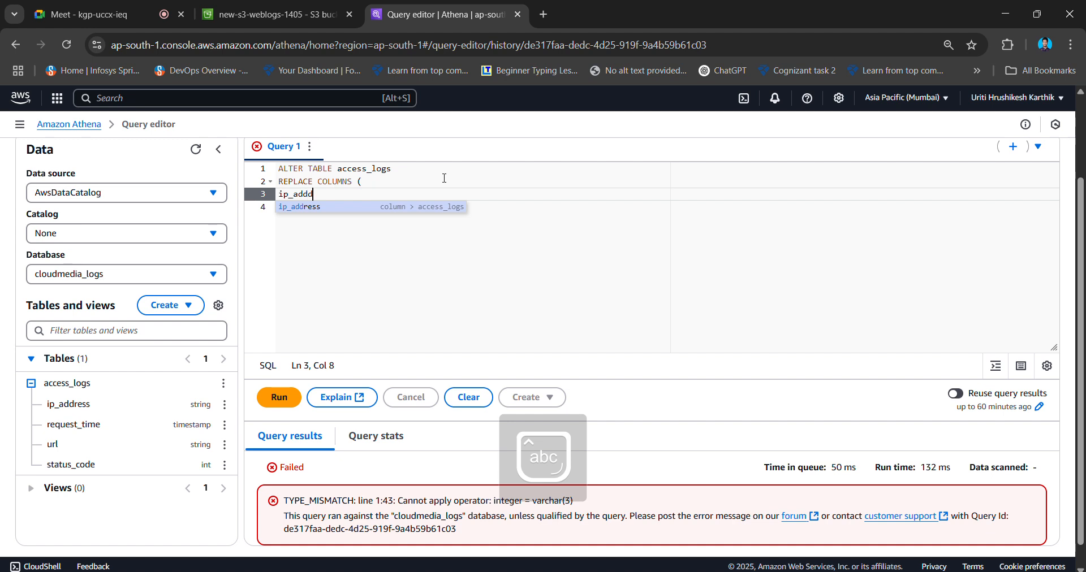
key("BackSpace")
type("ress ")
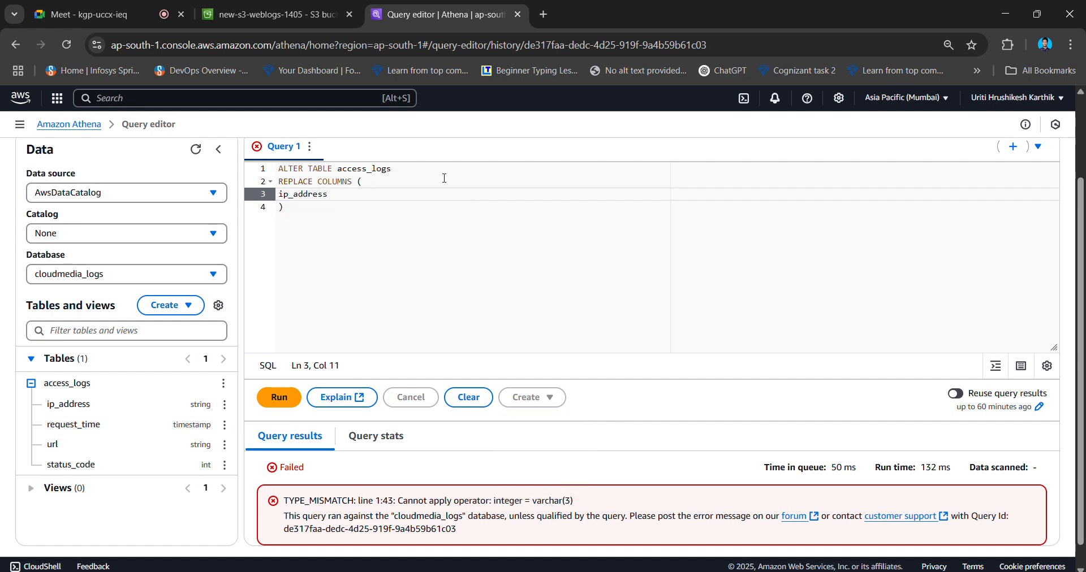
type("strin")
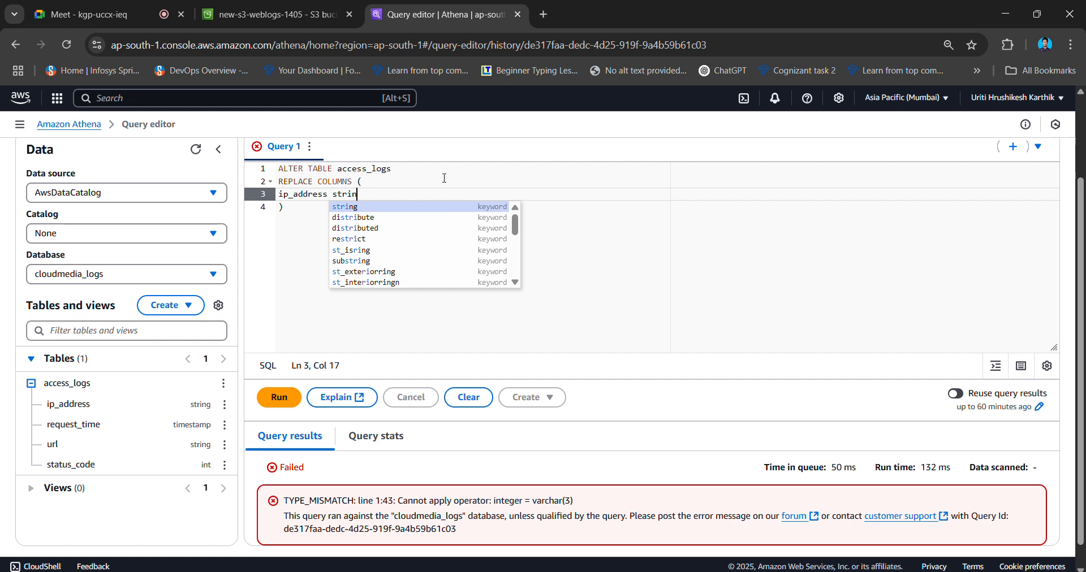
type("g,")
key("Return")
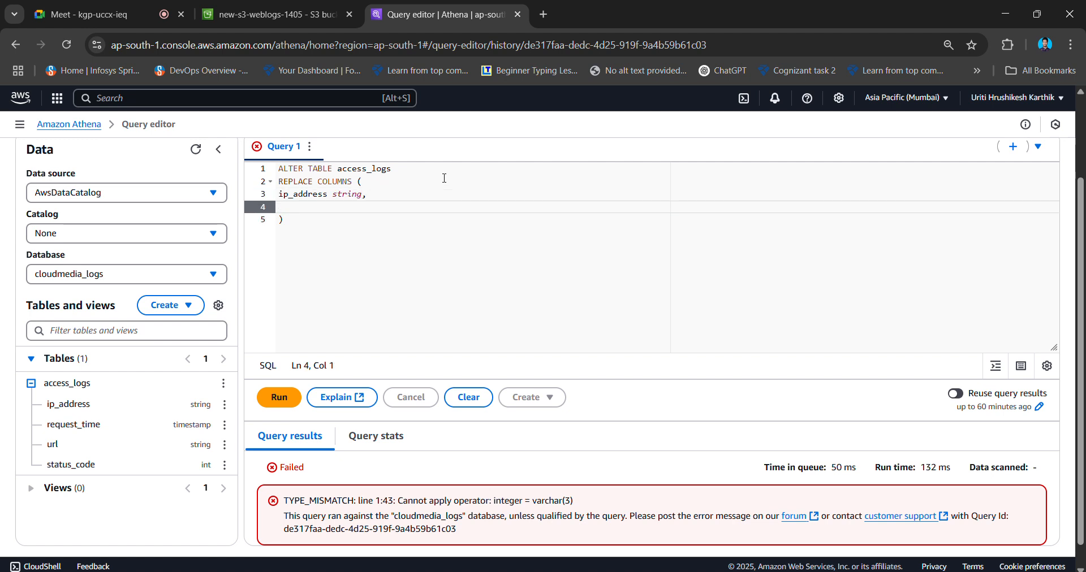
Add request_time and url to the replacement column list, both as string.
type("reque")
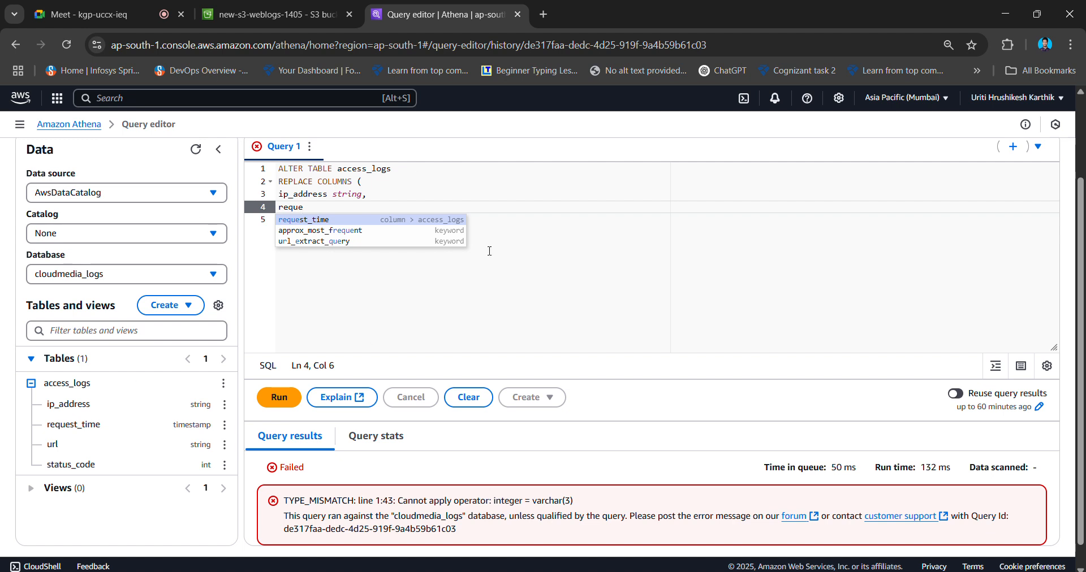
left_click(422, 221)
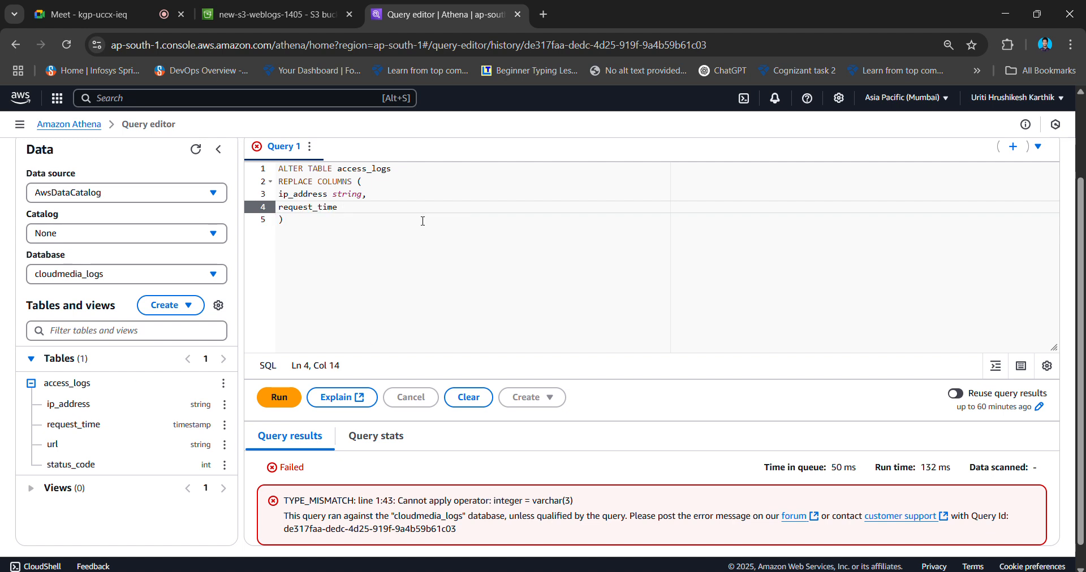
type("strin")
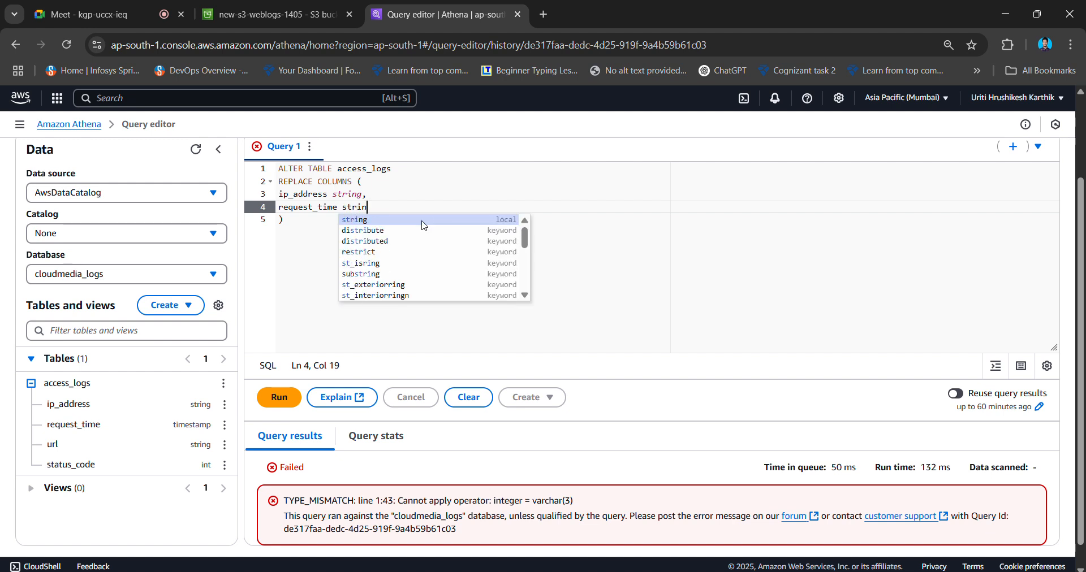
type("g")
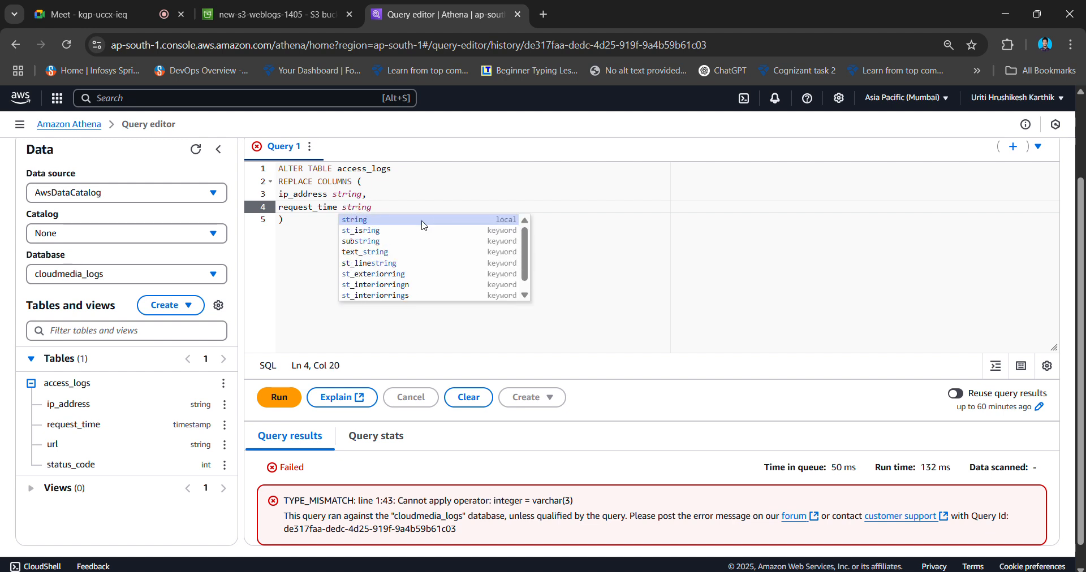
type(",")
key("Return")
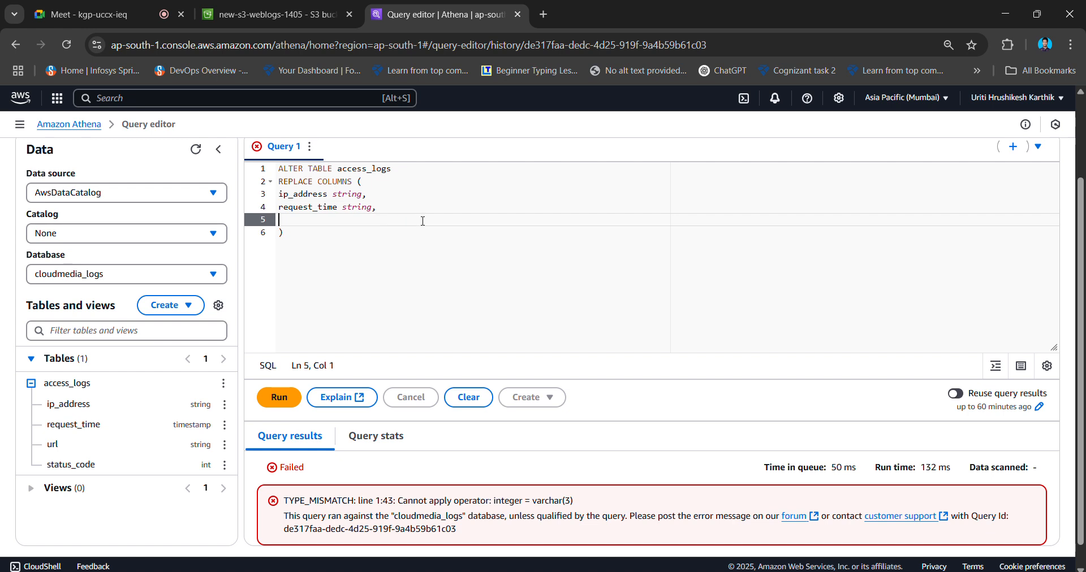
type("url stri")
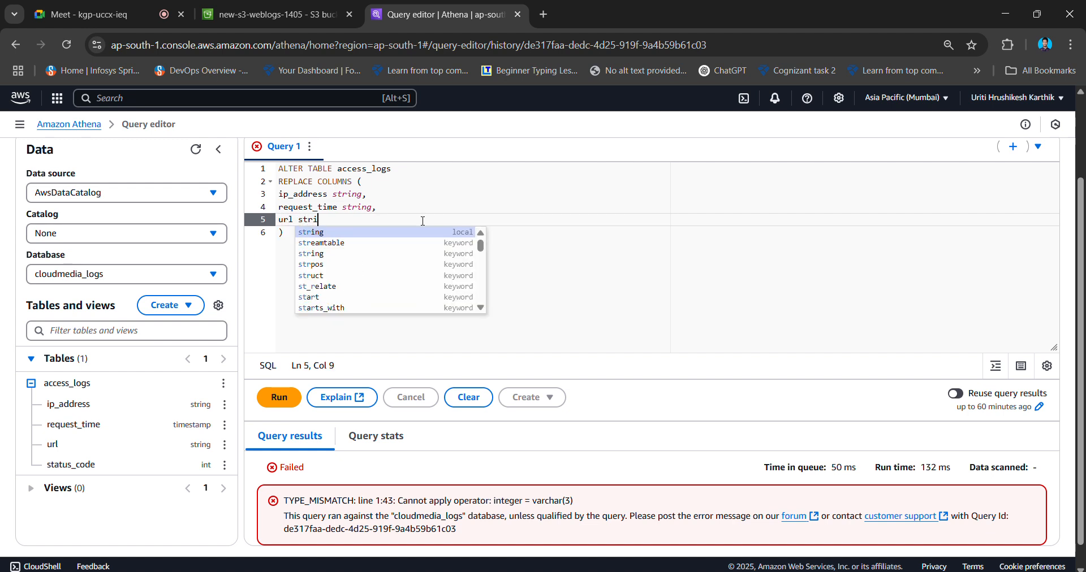
type("ng,")
key("Return")
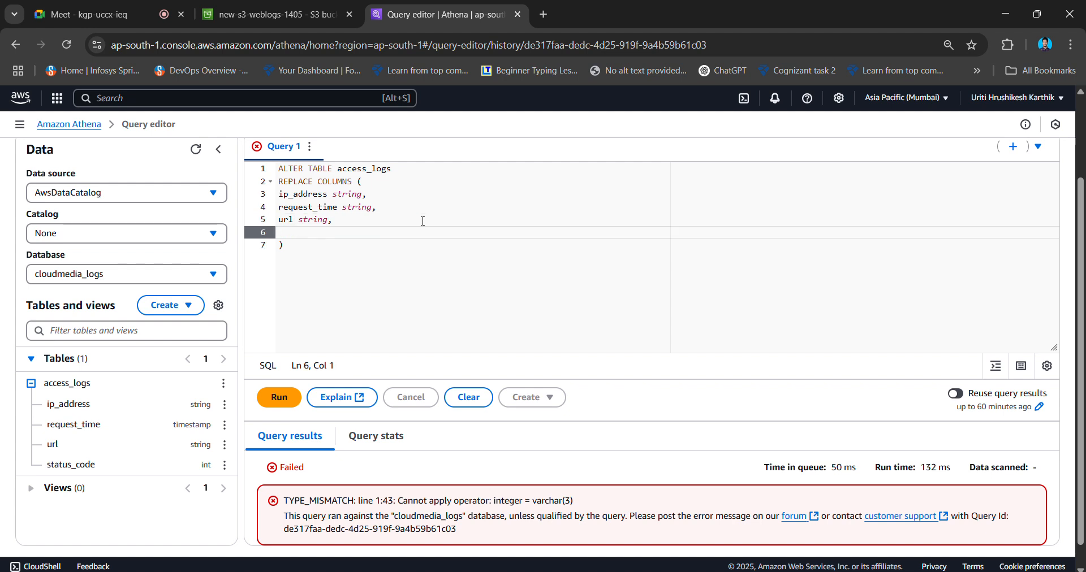
Add status_code as BIGINT, end the statement with a semicolon, and try to run the column replacement.
type("st")
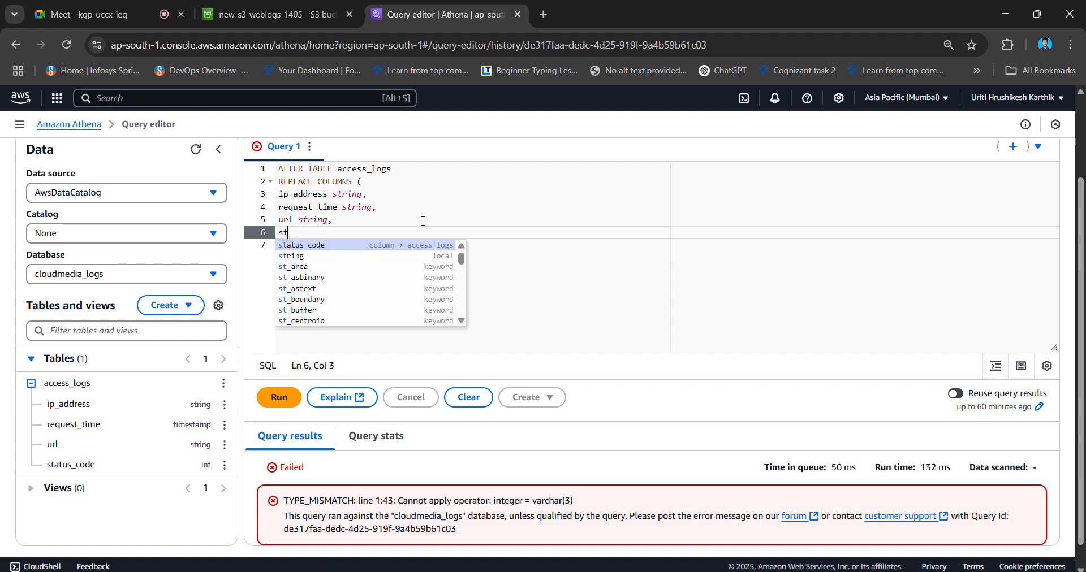
left_click(402, 244)
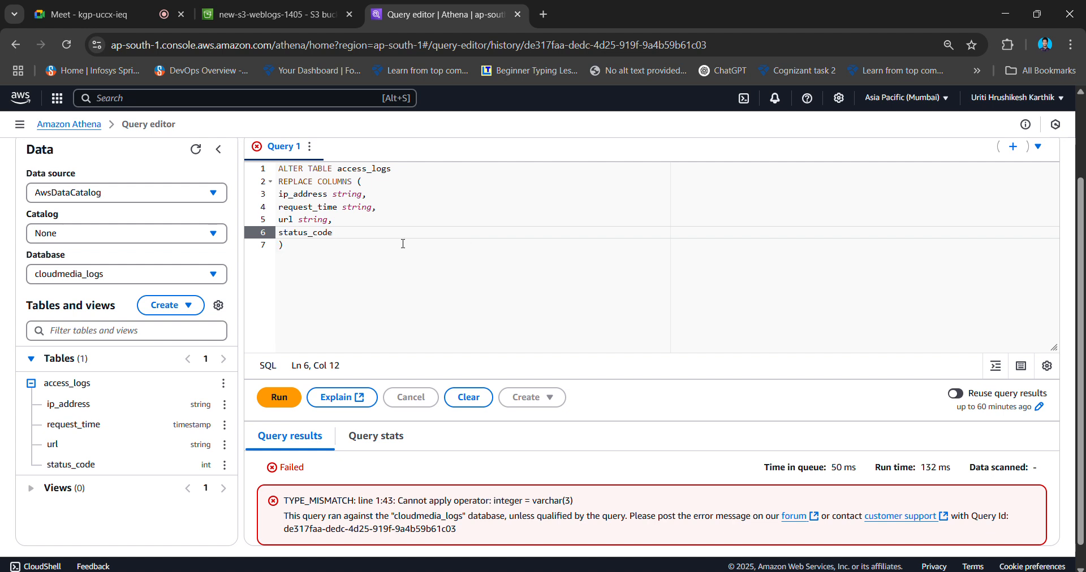
type("BIGINT")
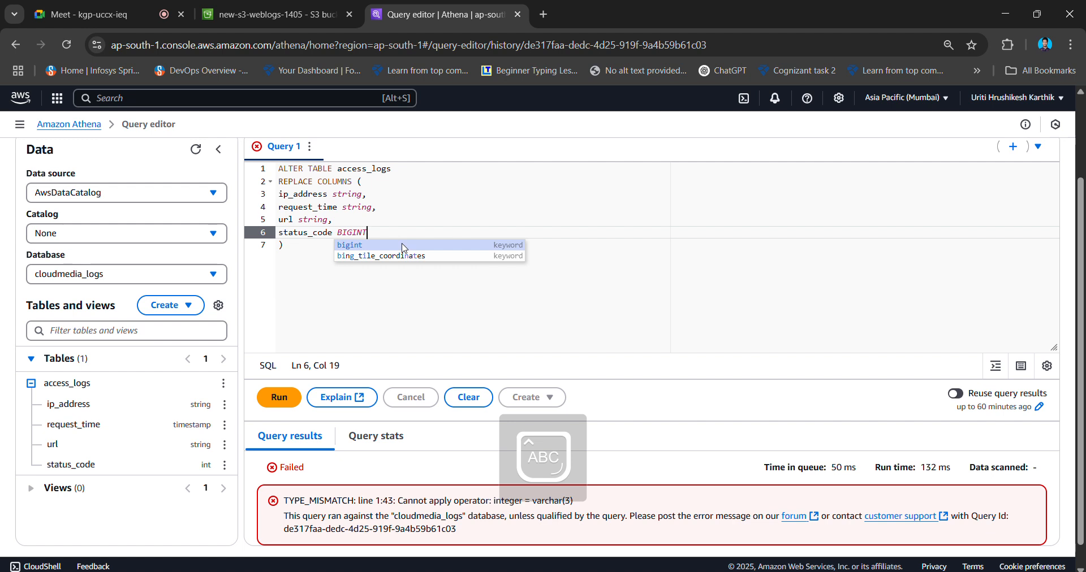
left_click(313, 244)
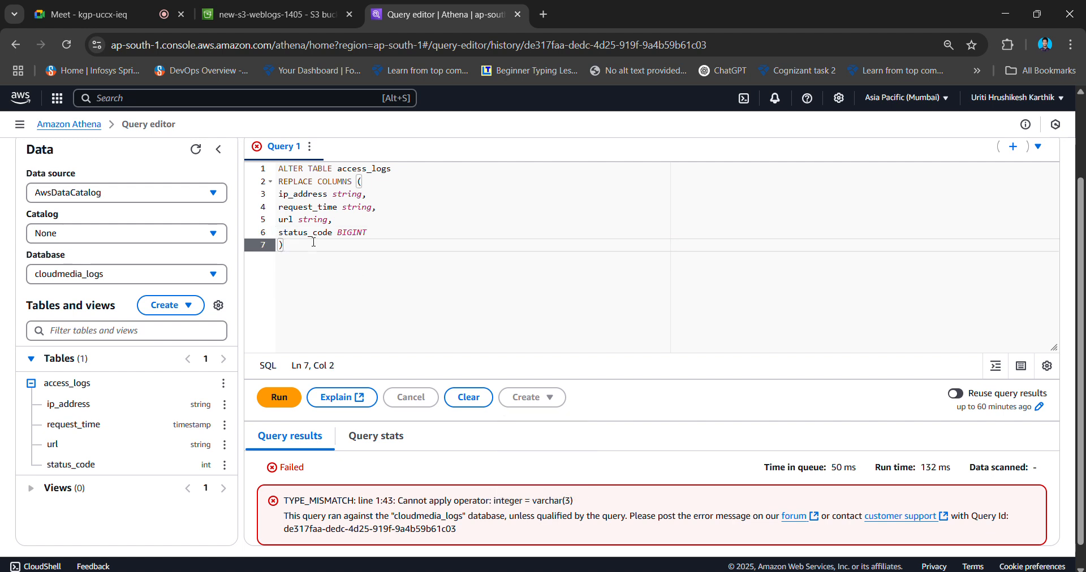
type(";")
left_click(277, 402)
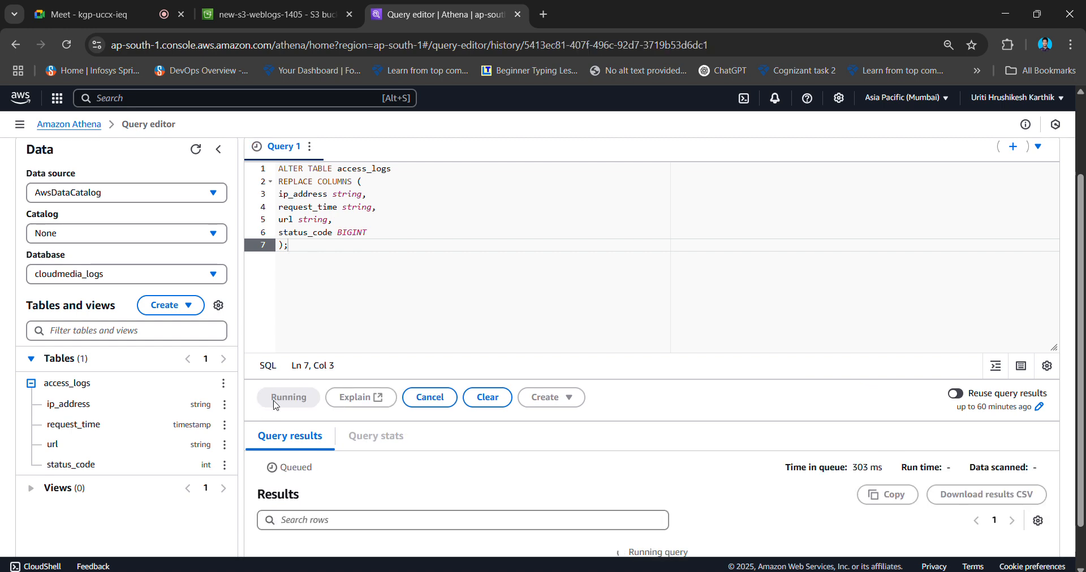
Remove the whole ALTER TABLE statement from Query 1, leaving the editor empty.
scroll(510, 501, "down", 1)
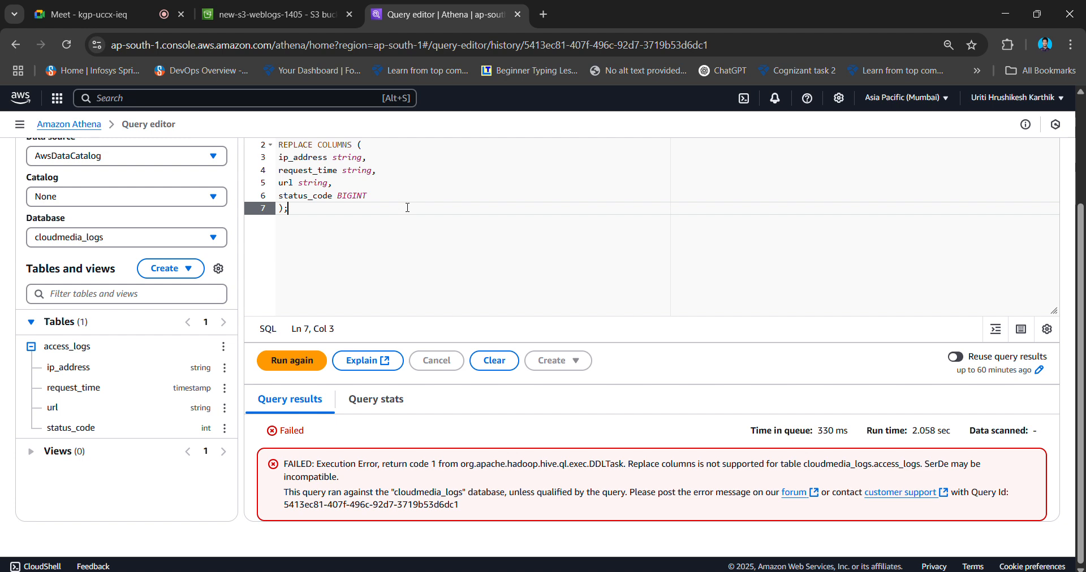
key("ctrl+z")
key("ctrl+z")
key("ctrl+z")
key("ctrl+z")
key("ctrl+z")
key("ctrl+z")
key("ctrl+z")
key("ctrl+z")
key("ctrl+z")
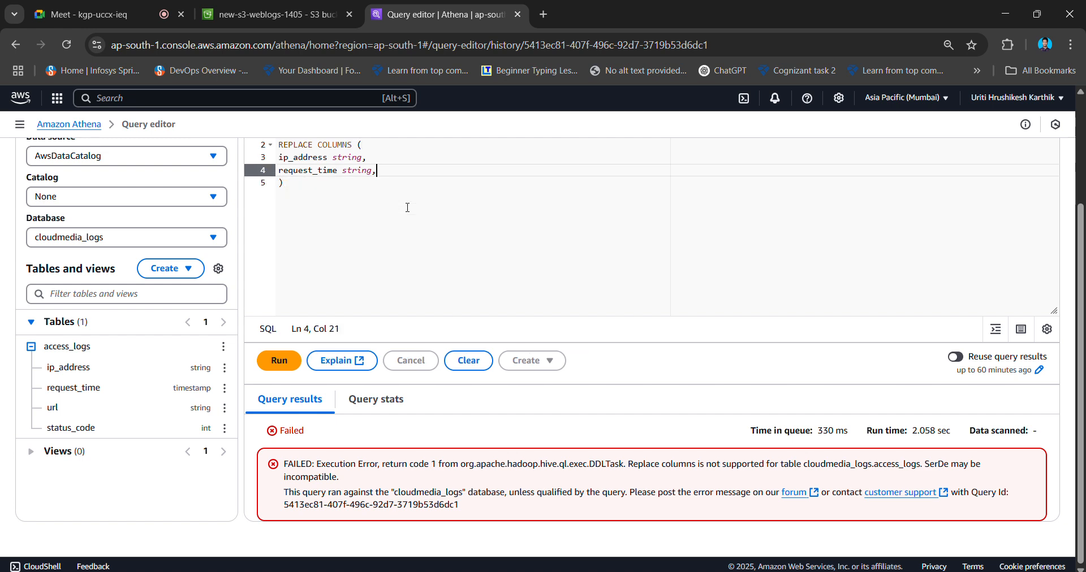
key("ctrl+z")
key("ctrl+z")
key("ctrl+z")
key("ctrl+z")
key("ctrl+z")
key("ctrl+z")
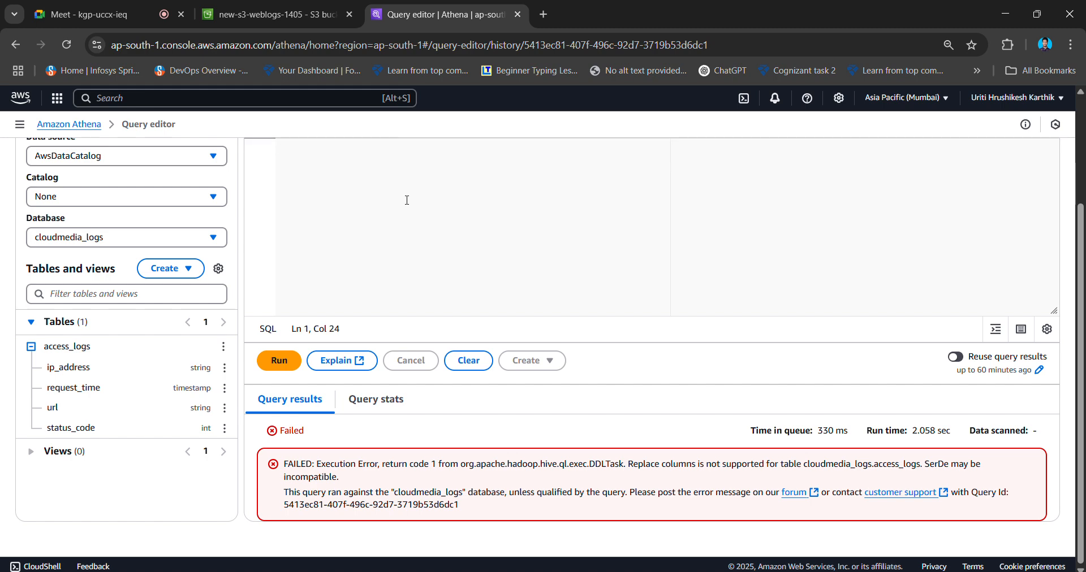
scroll(406, 201, "up", 3)
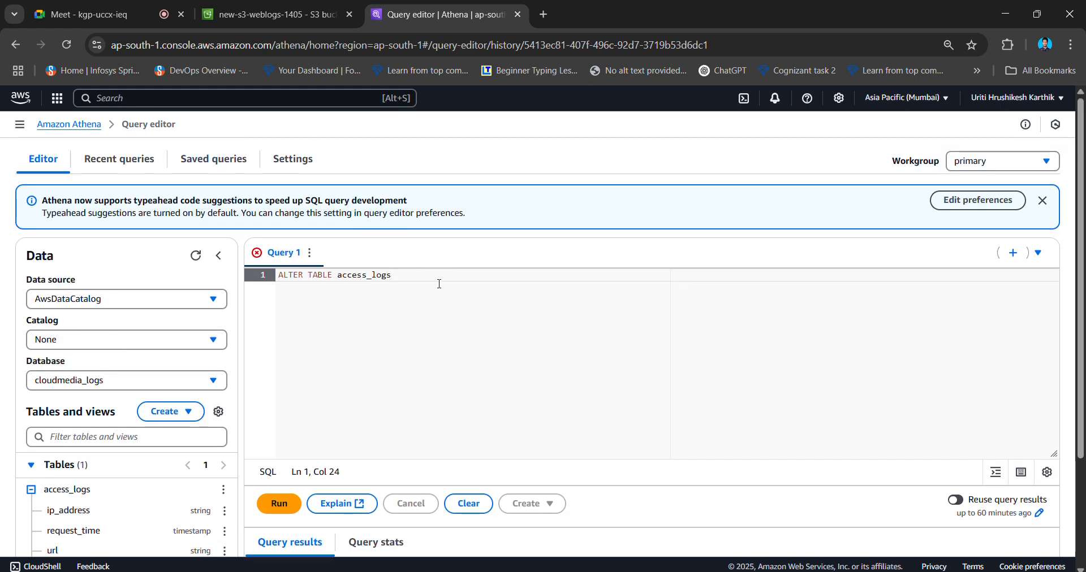
key("BackSpace")
key("BackSpace")
key("BackSpace")
key("BackSpace")
key("BackSpace")
key("BackSpace")
key("BackSpace")
key("BackSpace")
key("BackSpace")
key("BackSpace")
key("BackSpace")
key("BackSpace")
key("BackSpace")
key("BackSpace")
key("BackSpace")
key("BackSpace")
key("BackSpace")
key("BackSpace")
key("BackSpace")
key("BackSpace")
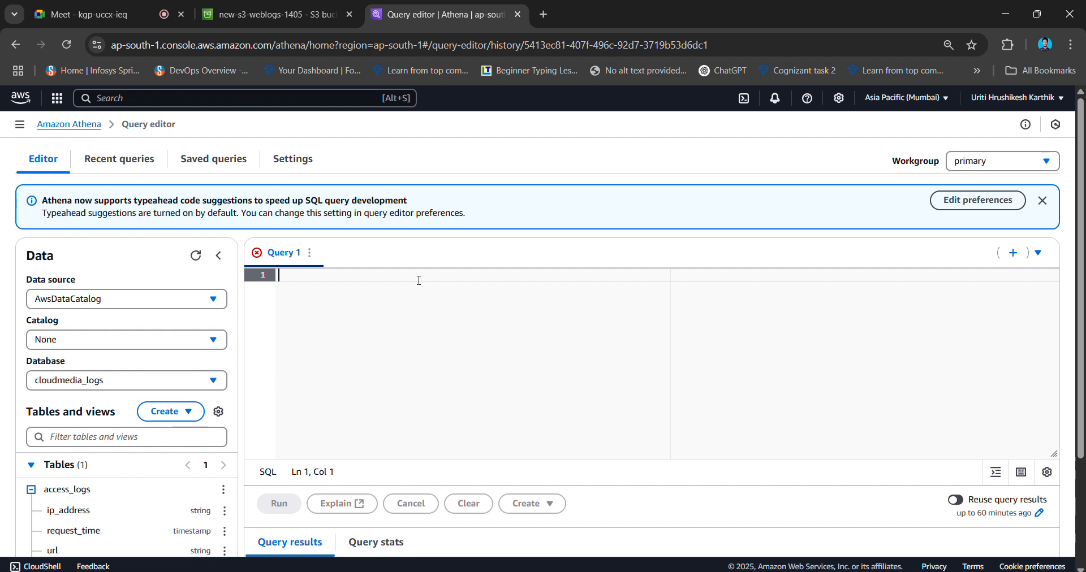
Write a DROP TABLE statement for ACCESS_LOGS in Query 1.
type("DROP TAB")
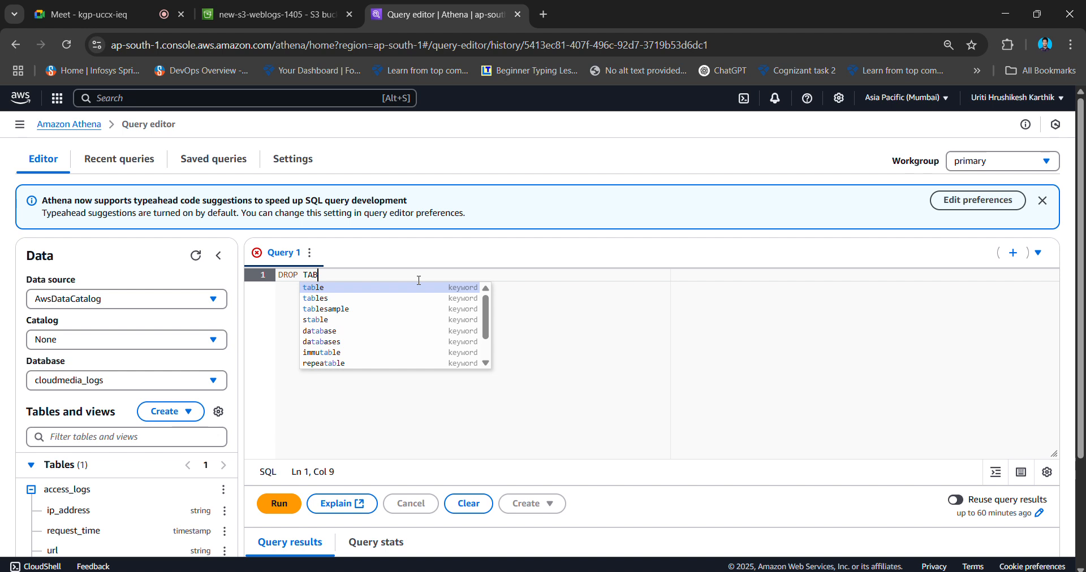
type("LE ACCES")
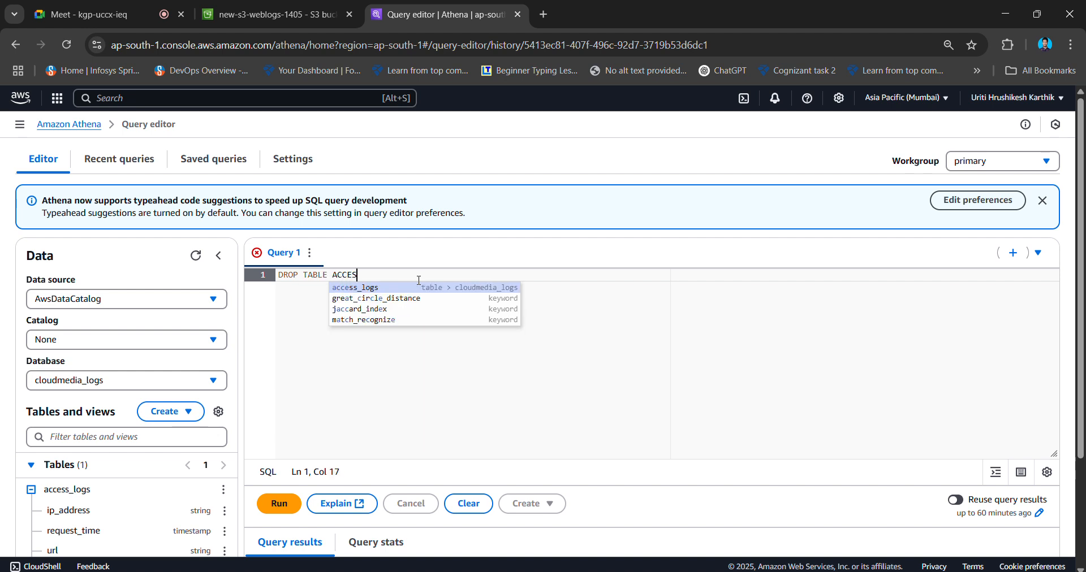
type("S_LOGS;")
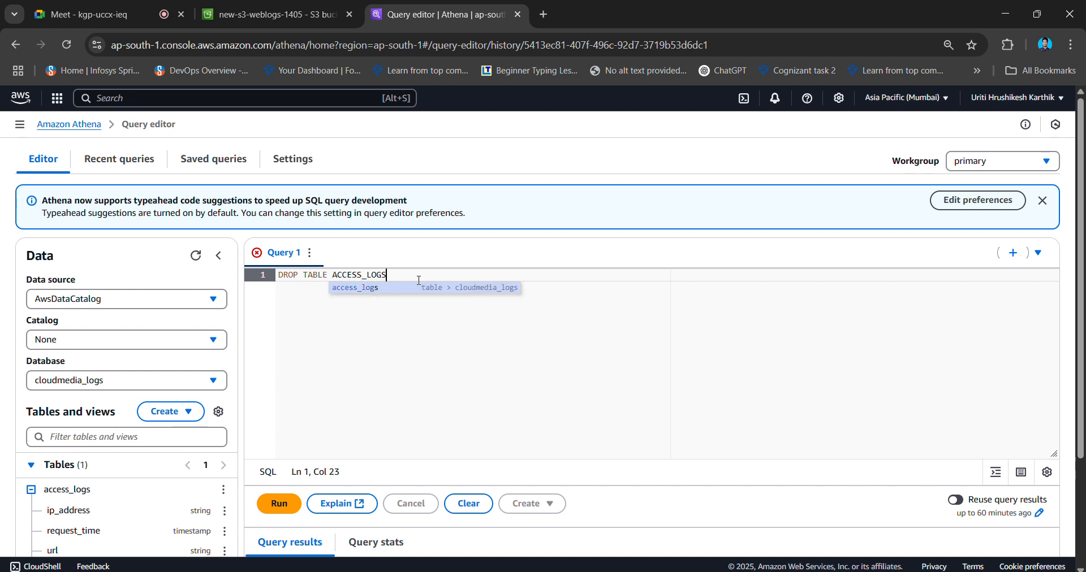
Rewrite the table name in the DROP TABLE statement as lowercase access_logs with a closing semicolon, and run it.
key("BackSpace")
key("BackSpace")
key("BackSpace")
key("BackSpace")
key("BackSpace")
key("BackSpace")
key("BackSpace")
key("BackSpace")
key("BackSpace")
key("BackSpace")
key("BackSpace")
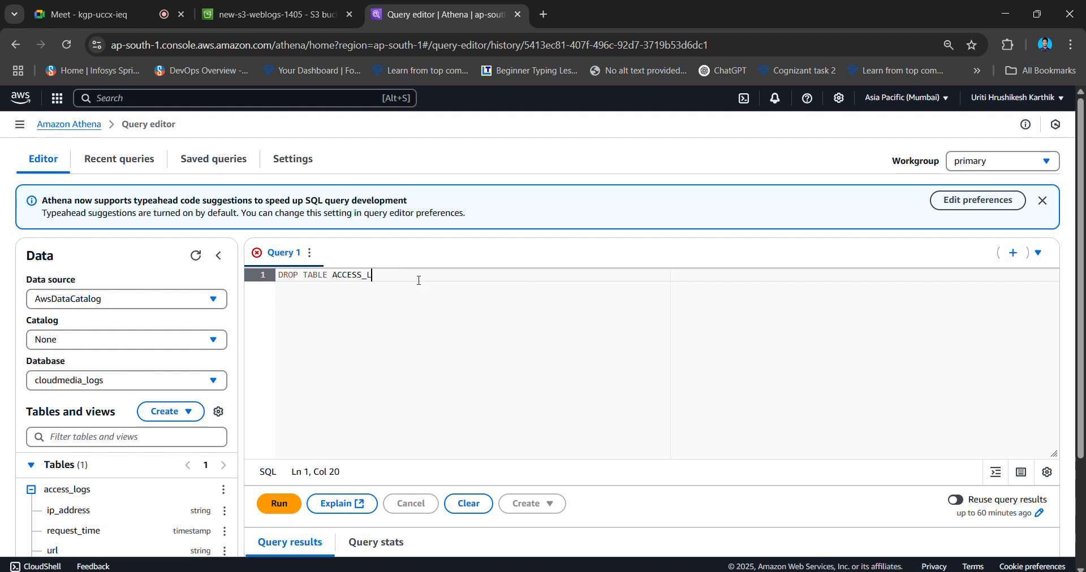
key("Caps_Lock")
key("BackSpace")
type("a")
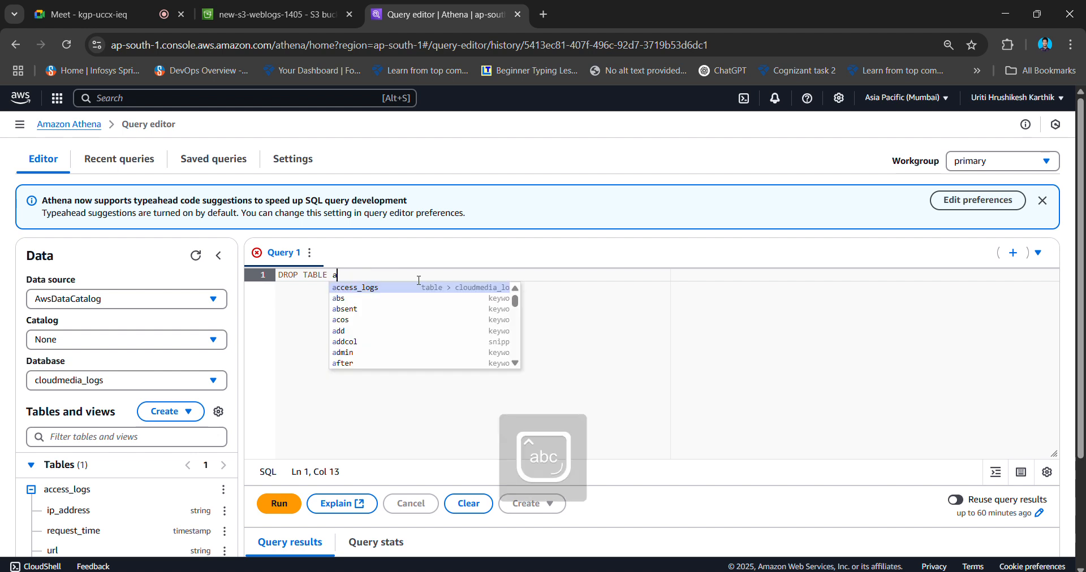
type("ccess_")
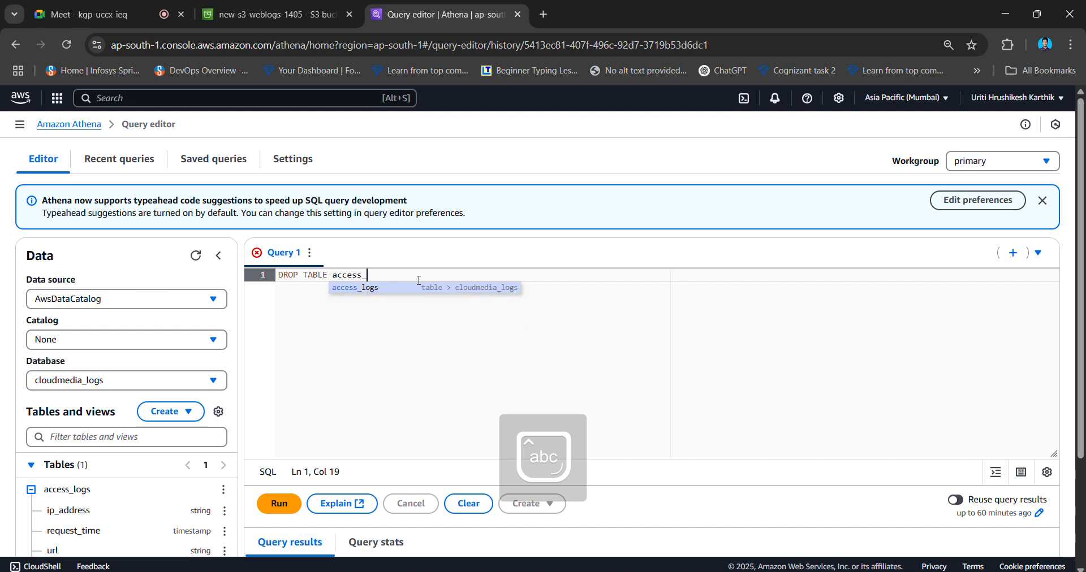
type("logs;")
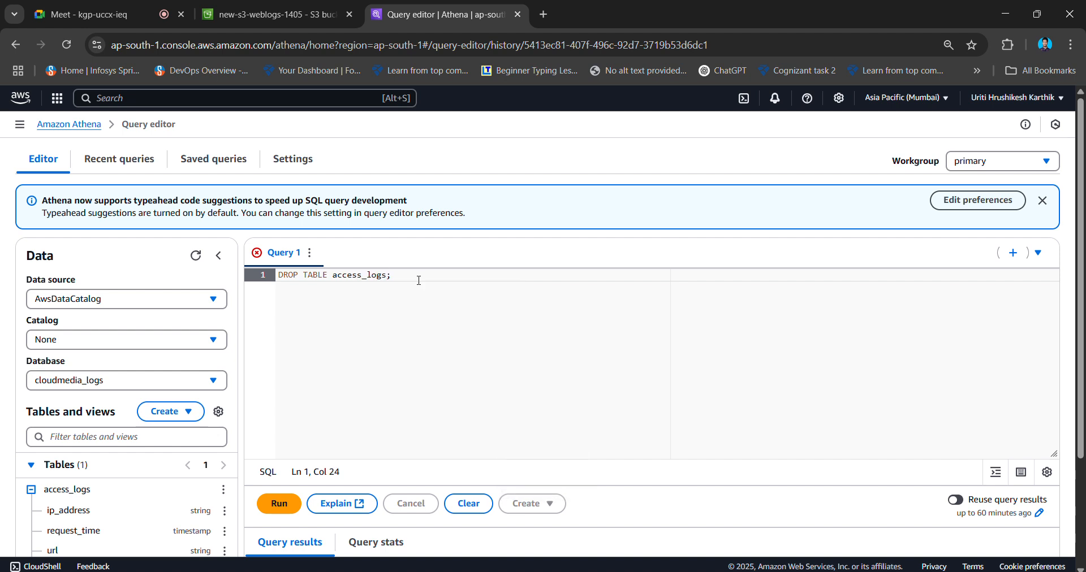
left_click(291, 511)
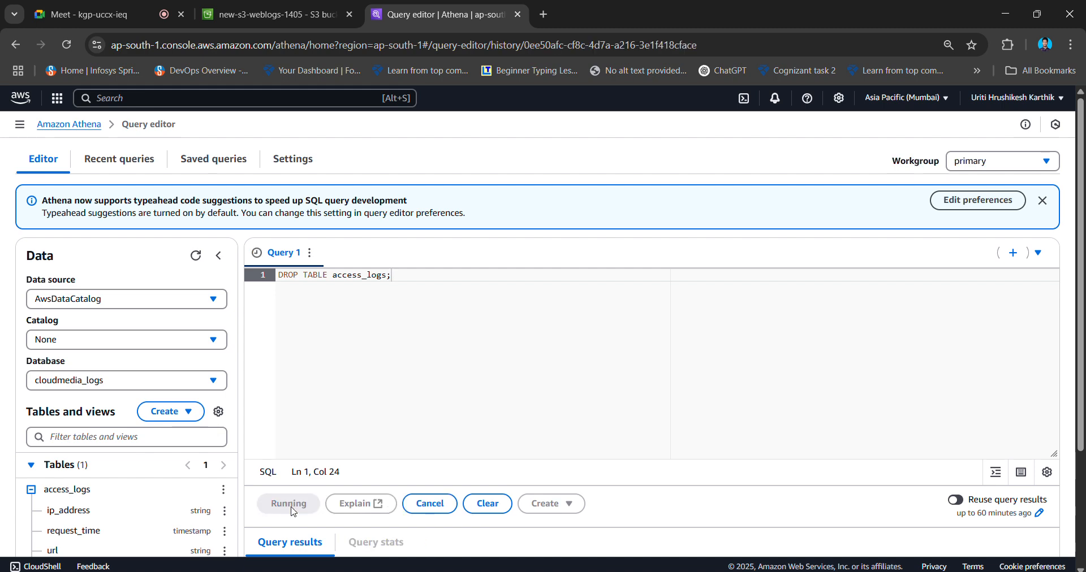
scroll(496, 447, "down", 2)
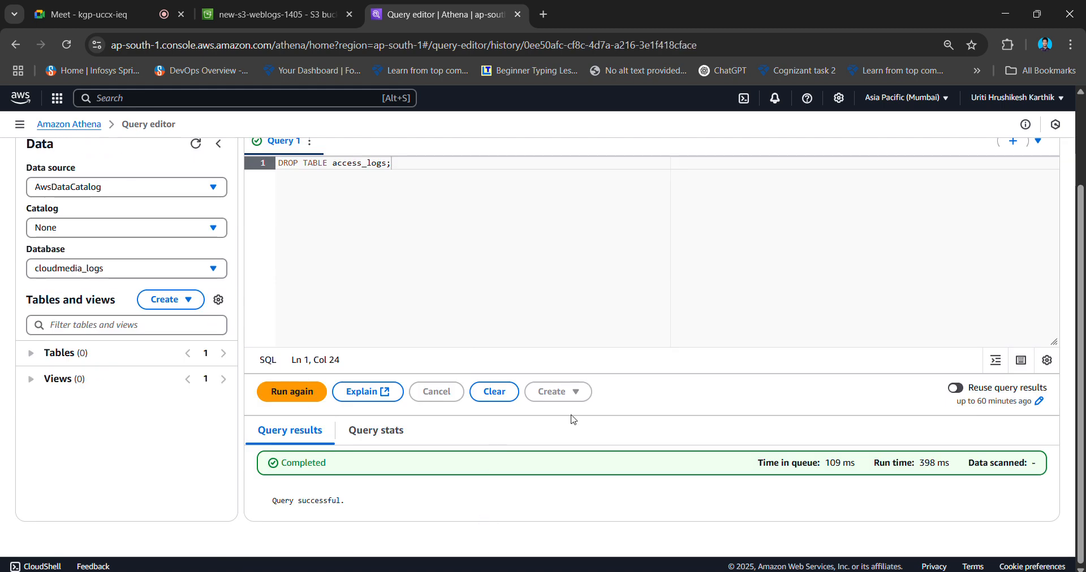
key("BackSpace")
key("BackSpace")
key("BackSpace")
key("BackSpace")
key("BackSpace")
key("BackSpace")
key("BackSpace")
key("BackSpace")
key("BackSpace")
key("BackSpace")
key("BackSpace")
key("BackSpace")
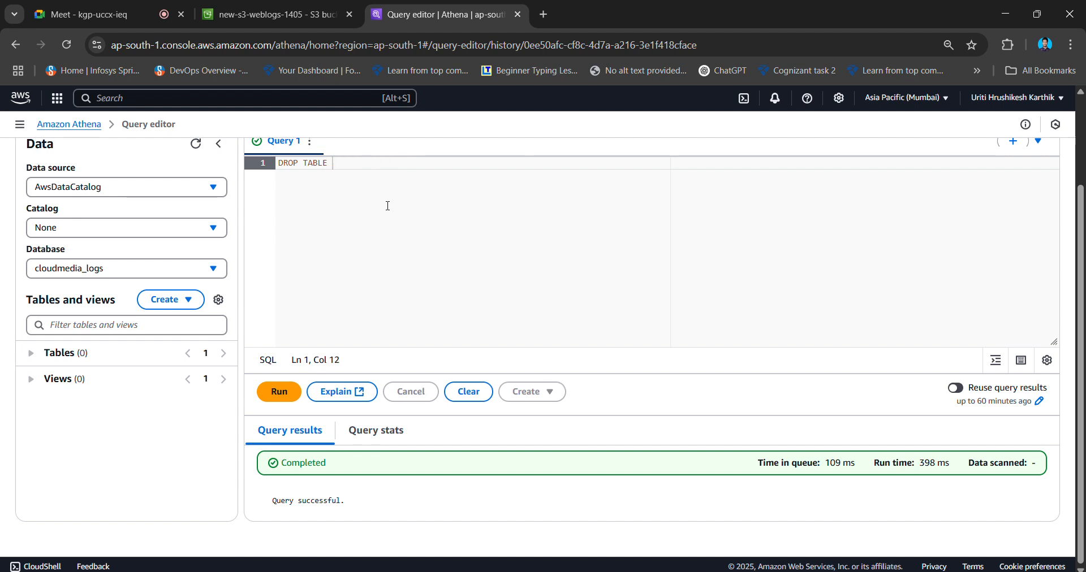
Undo the edits in Query 1 back to the earlier CREATE EXTERNAL statement for access_logs.
key("ctrl+z")
key("ctrl+z")
key("ctrl+z")
key("ctrl+z")
key("ctrl+z")
key("ctrl+z")
key("ctrl+z")
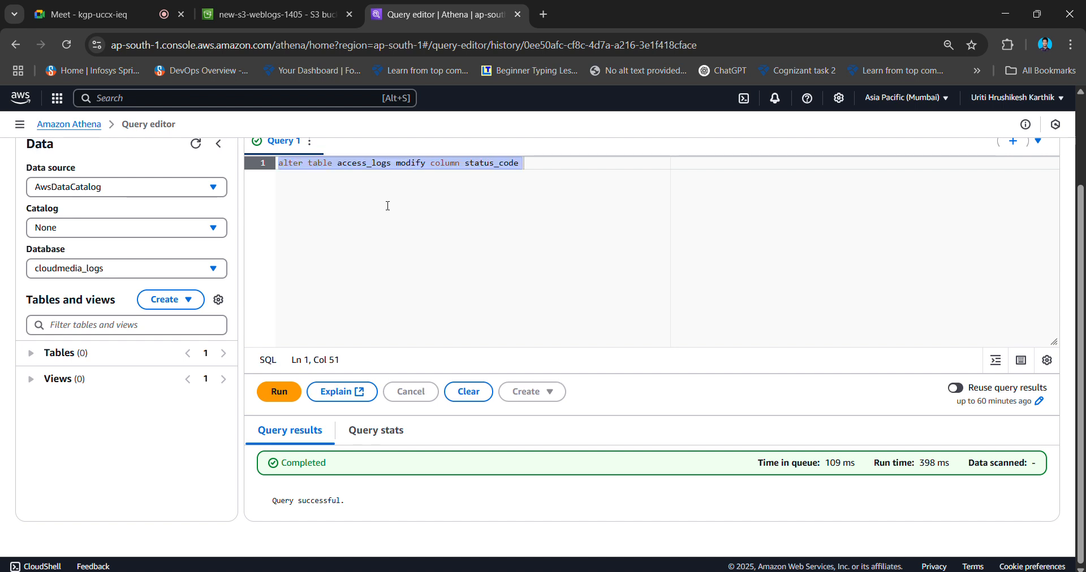
key("ctrl+z")
key("ctrl+z")
key("ctrl+z")
key("ctrl+z")
key("ctrl+z")
key("ctrl+z")
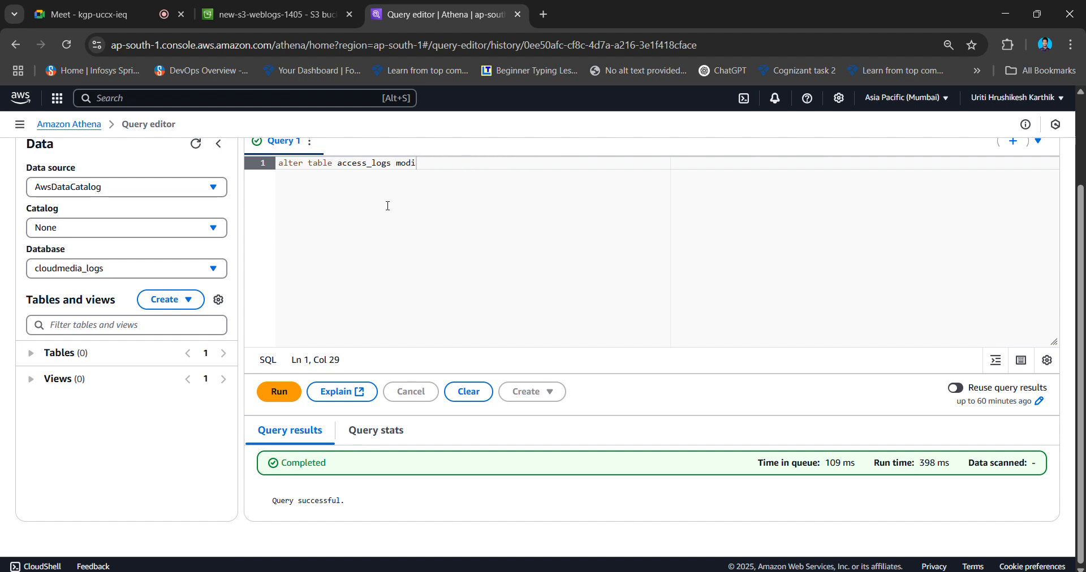
key("ctrl+z")
key("ctrl+z")
key("ctrl+z")
key("ctrl+z")
key("ctrl+z")
key("ctrl+z")
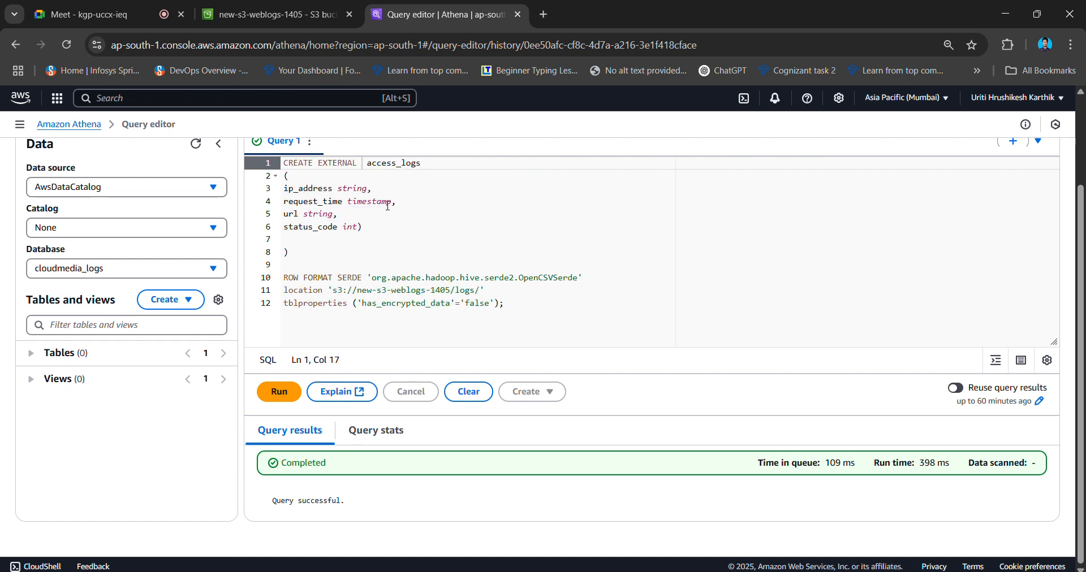
Change the status_code column type to BIGINT in the CREATE EXTERNAL statement and try to run it.
left_click(358, 228)
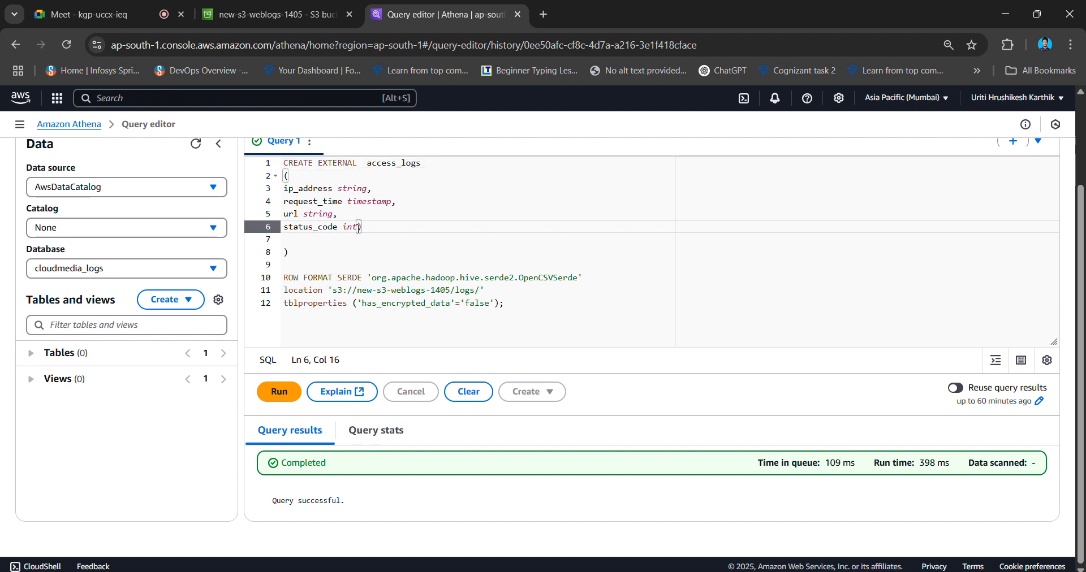
key("BackSpace")
key("BackSpace")
key("BackSpace")
type("BIGI")
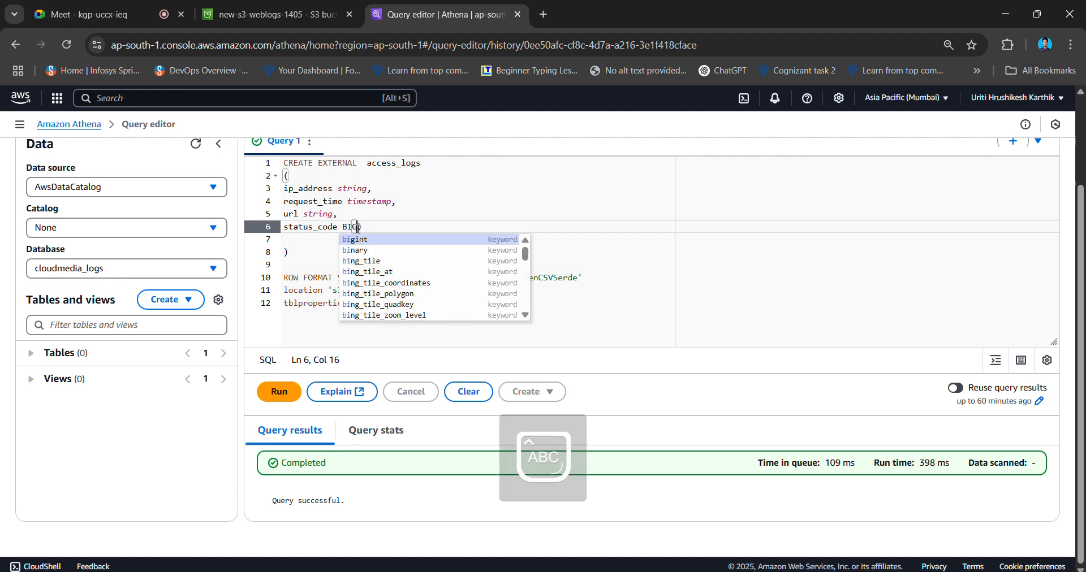
type("NT")
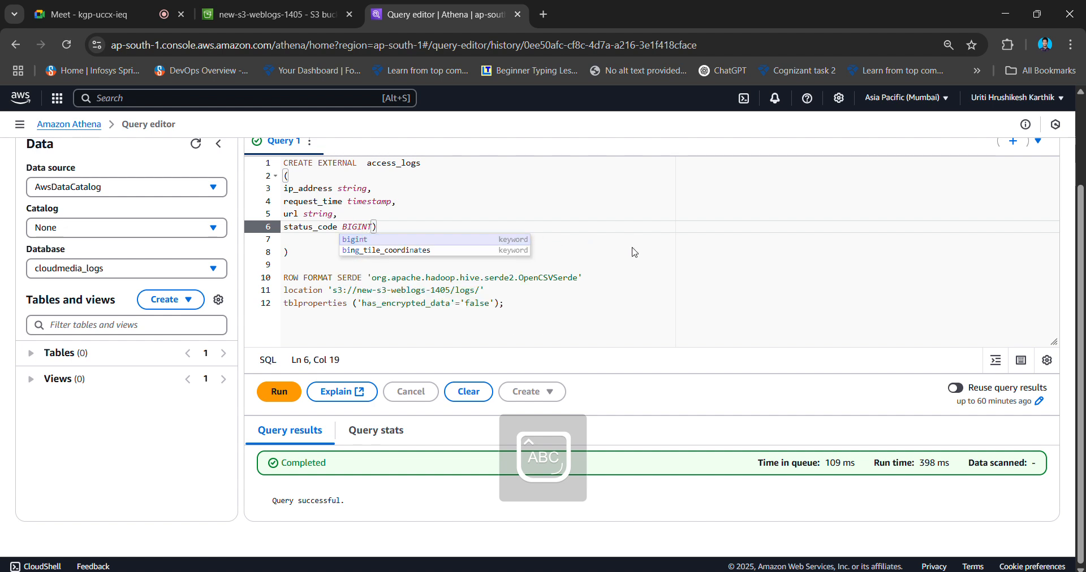
left_click(639, 250)
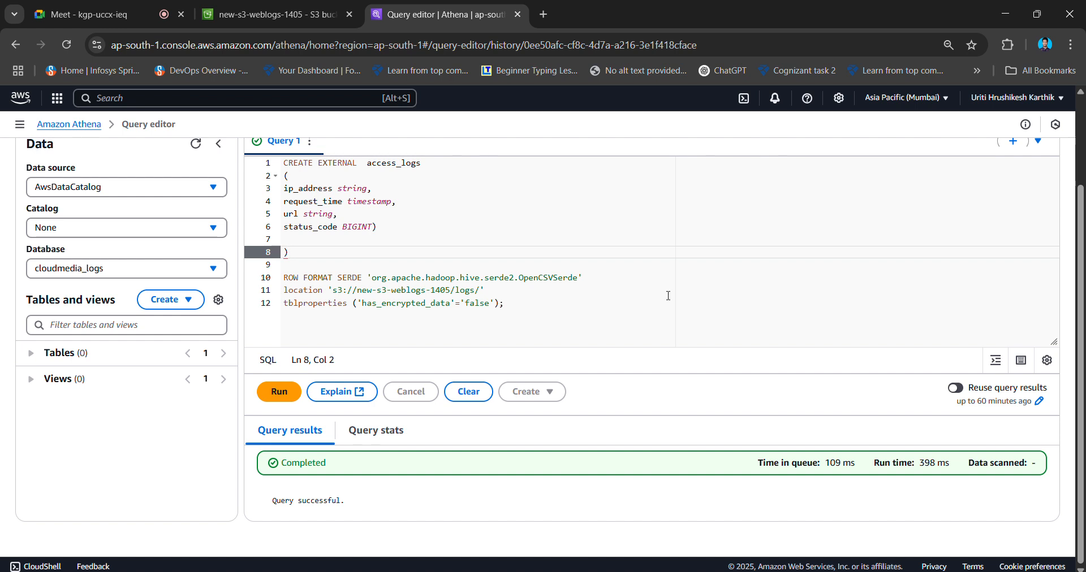
left_click(701, 288)
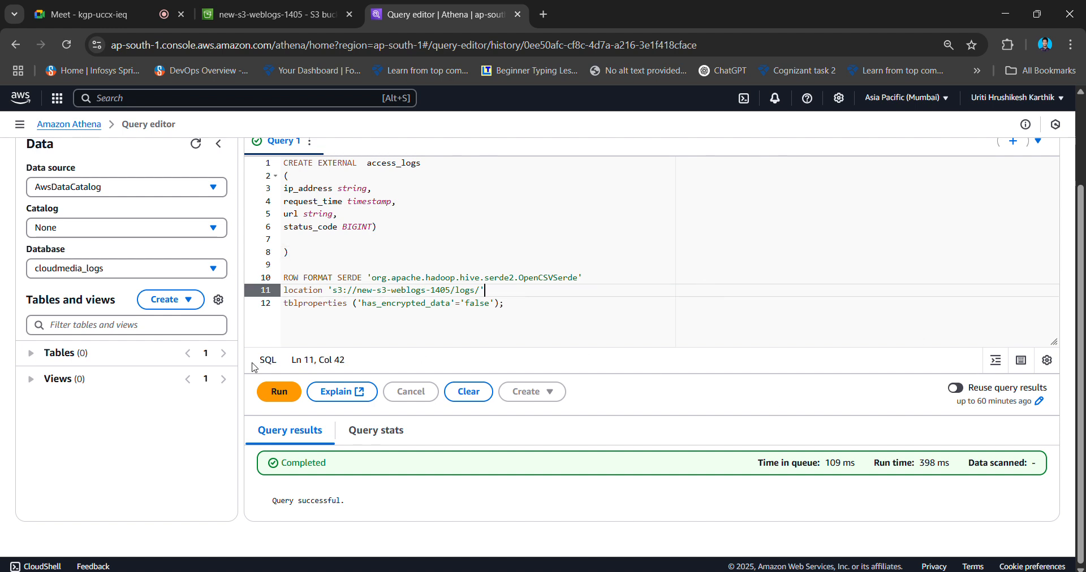
left_click(270, 392)
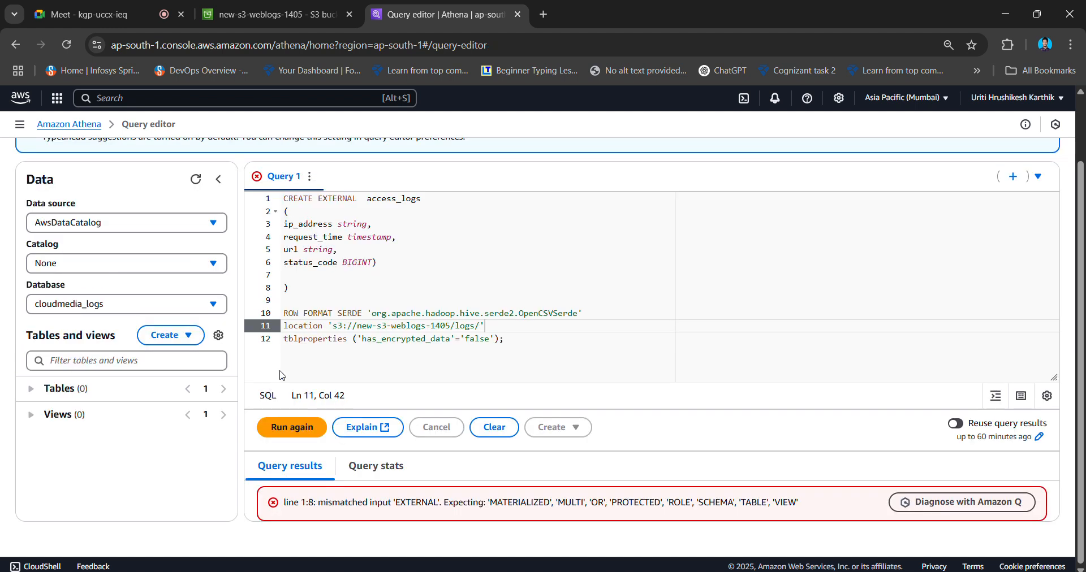
Insert the keyword TABLE between CREATE EXTERNAL and access_logs, and try to run the statement again.
left_click(368, 201)
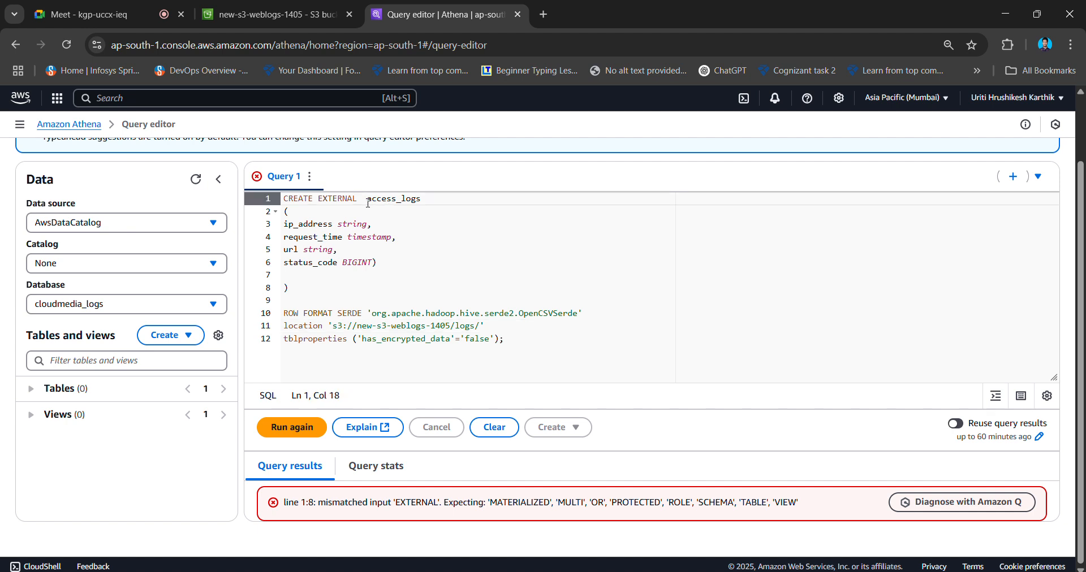
key("BackSpace")
type("T")
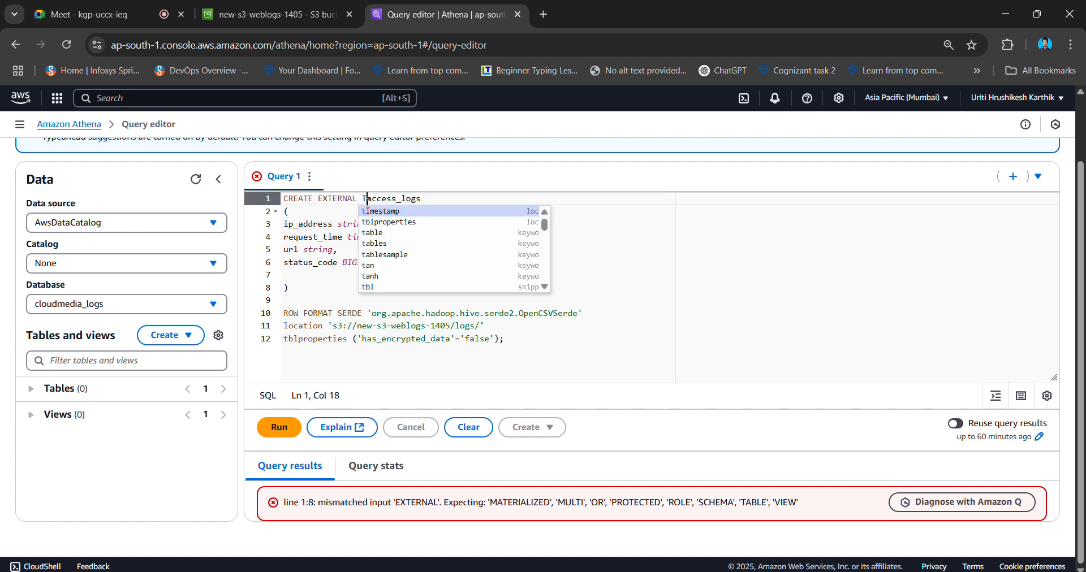
type("ABLE")
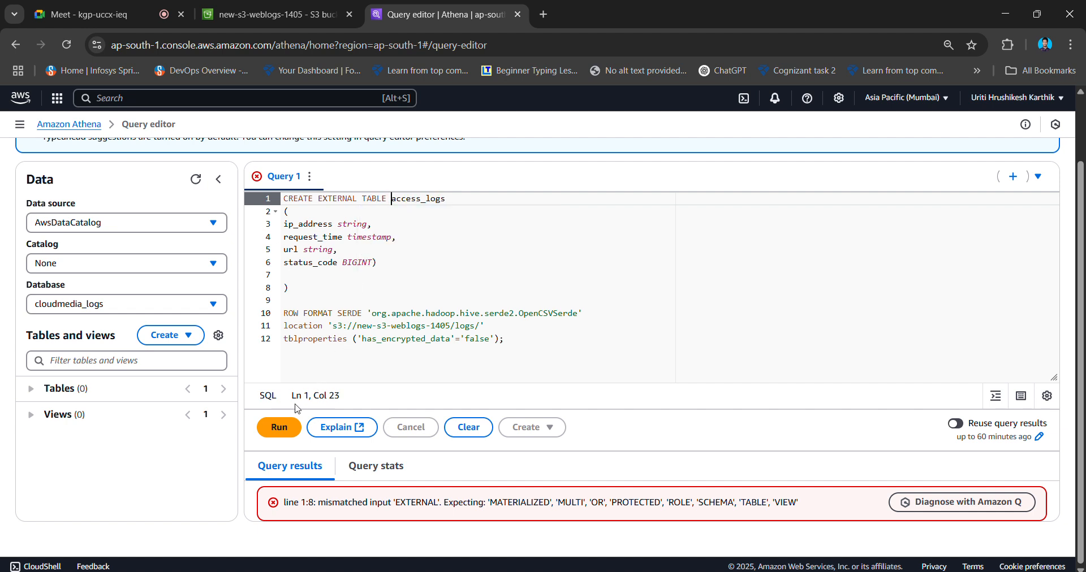
left_click(283, 426)
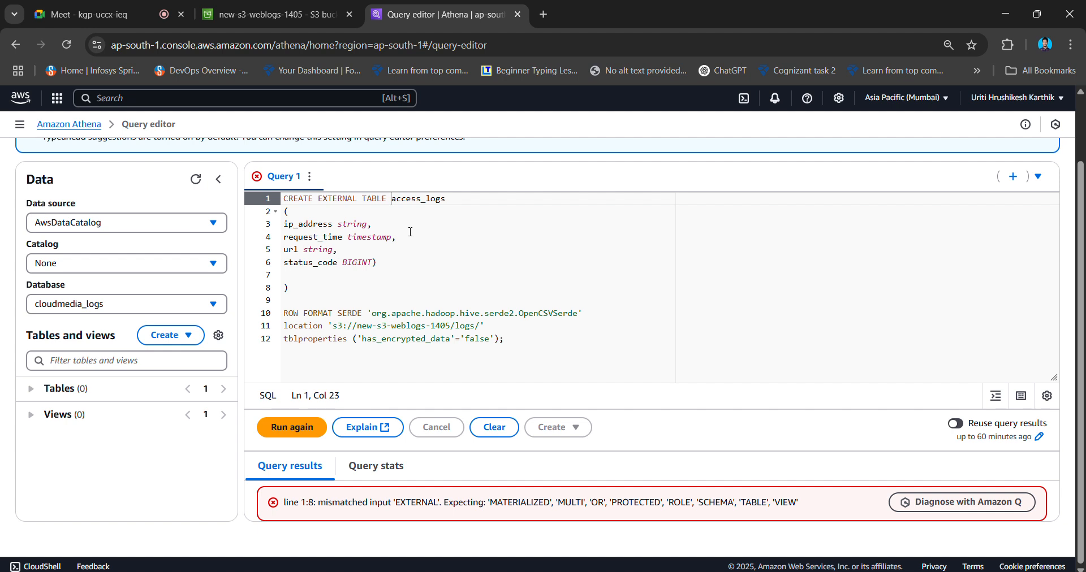
Add IF NOT EXISTS so that the first line reads CREATE EXTERNAL TABLE IF NOT EXISTS access_logs.
left_click(468, 201)
left_click(363, 198)
type("IF NO")
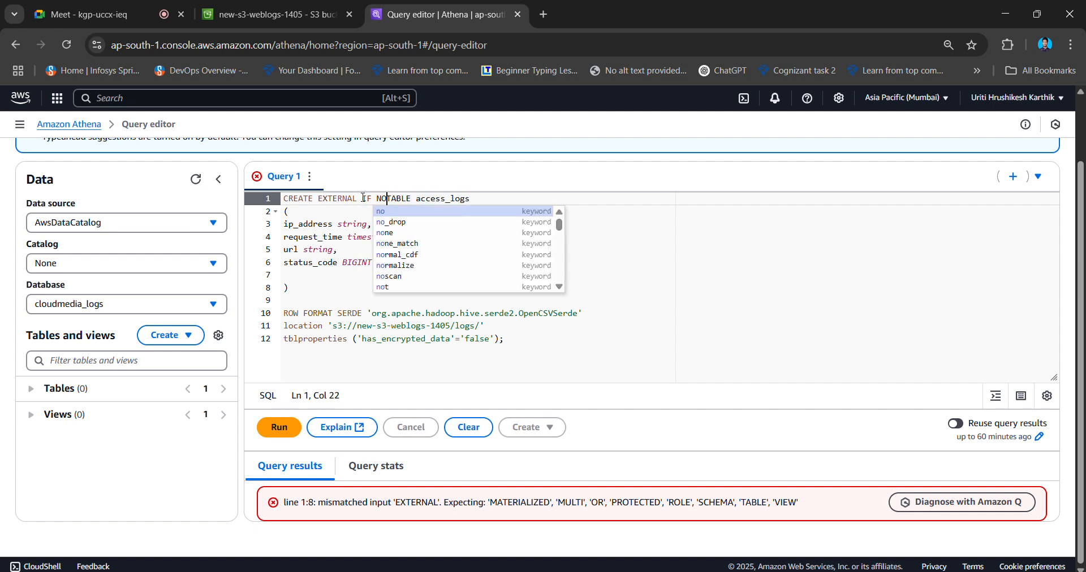
type("T EXISTS T")
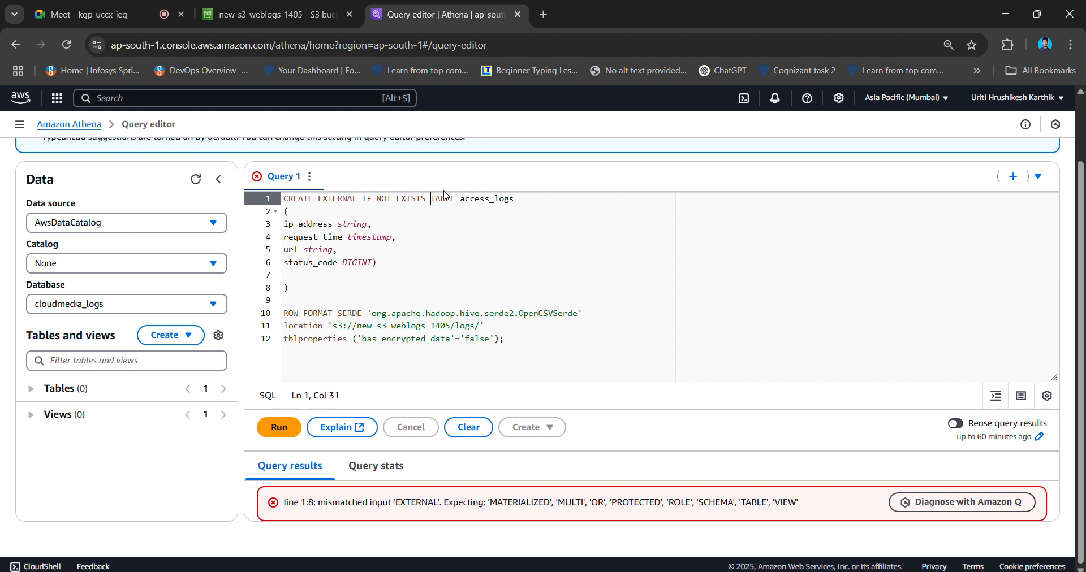
left_click_drag(455, 199, 428, 198)
left_click(358, 198)
type("TABLE")
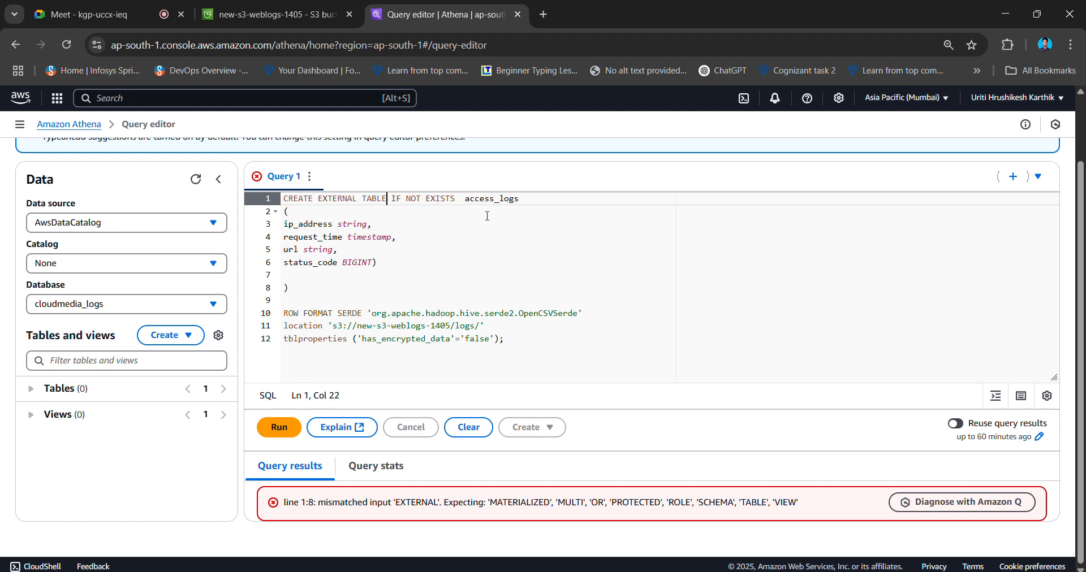
left_click(464, 199)
key("BackSpace")
Remove the blank line before the standalone closing parenthesis and try to run the CREATE EXTERNAL TABLE statement.
left_click(404, 220)
left_click(398, 236)
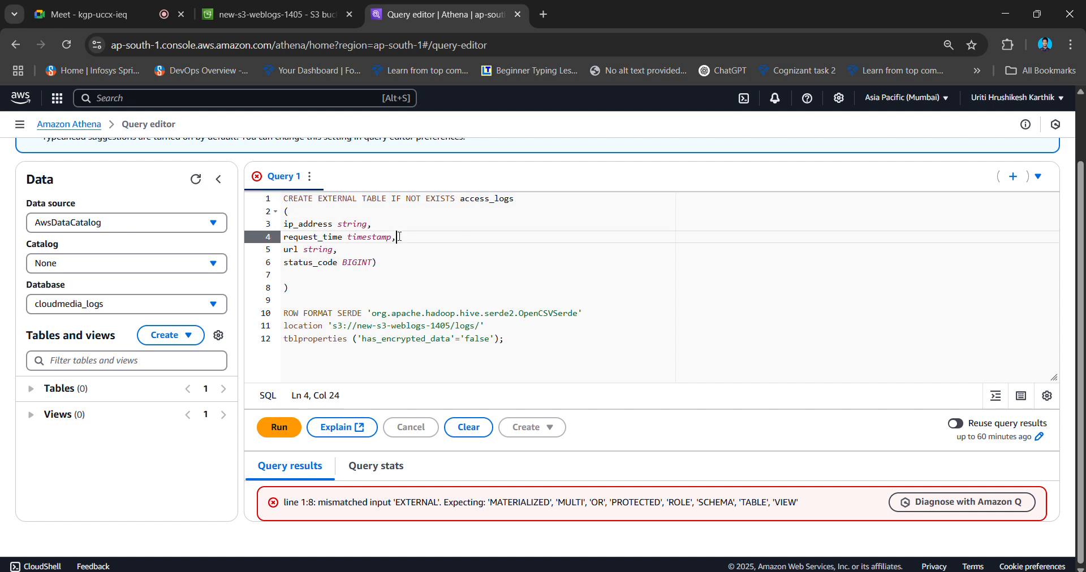
left_click(377, 241)
left_click(356, 252)
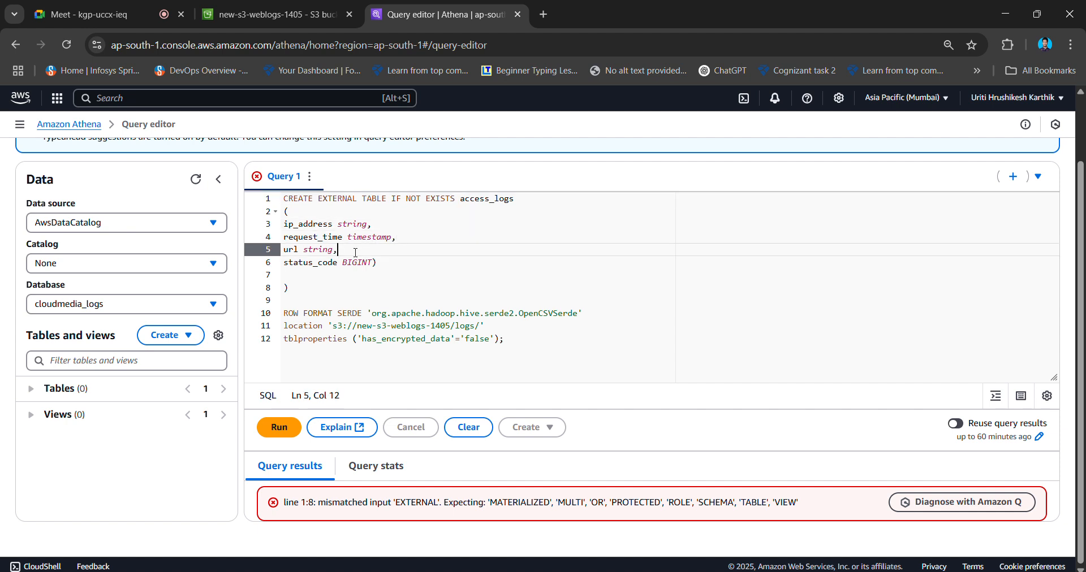
left_click(372, 262)
left_click(286, 287)
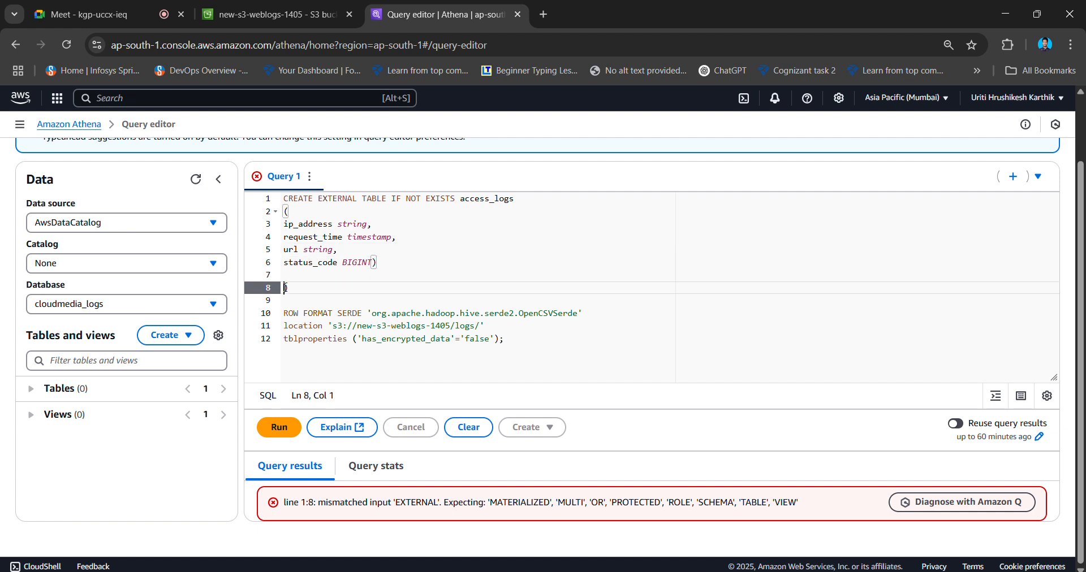
key("BackSpace")
left_click(353, 284)
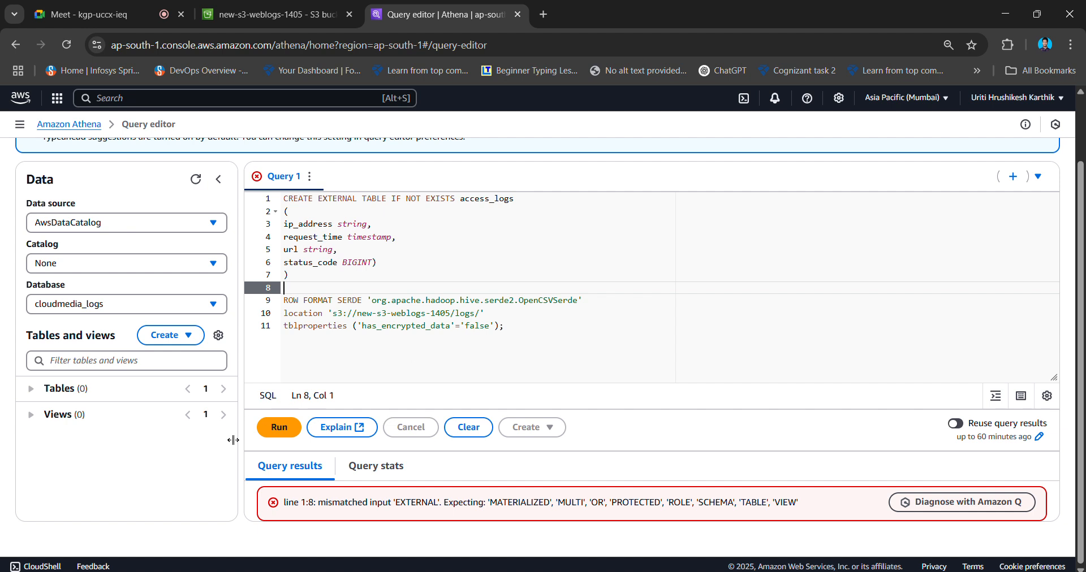
left_click(272, 431)
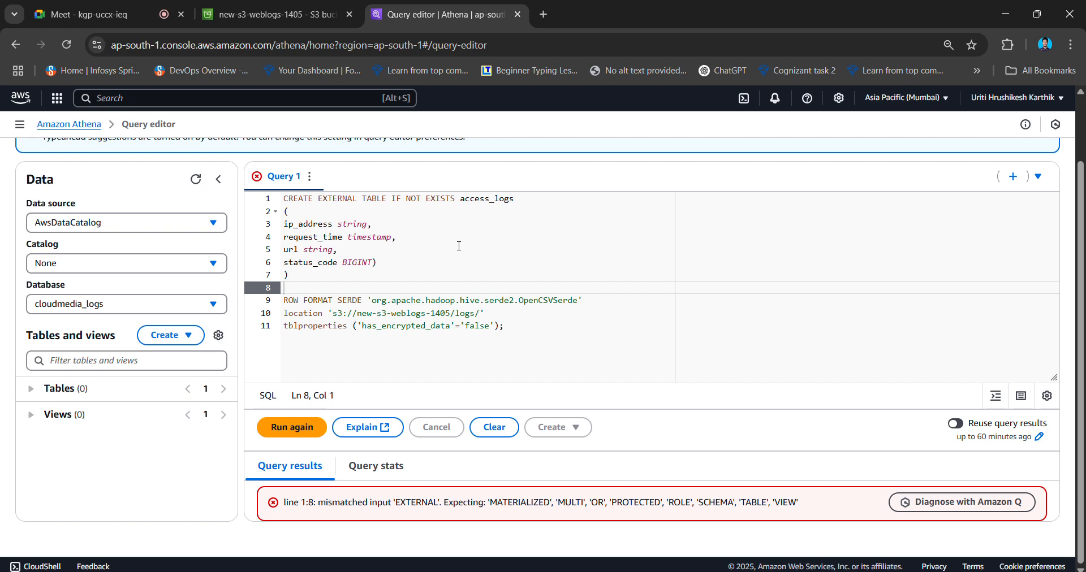
Delete the extra closing parenthesis on line 7 and run the statement to create the access_logs table.
scroll(443, 266, "up", 2)
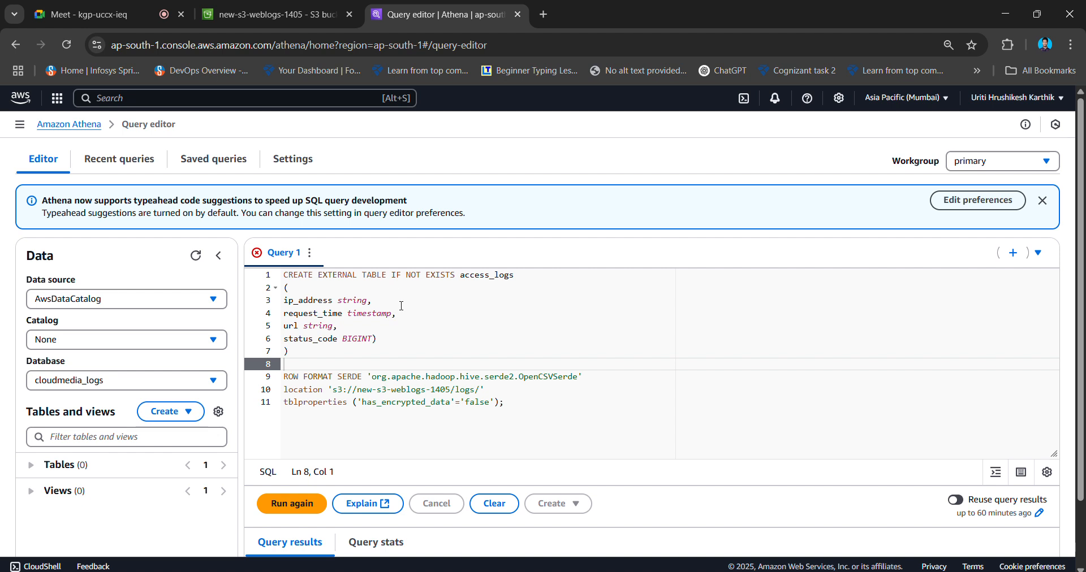
left_click(457, 304)
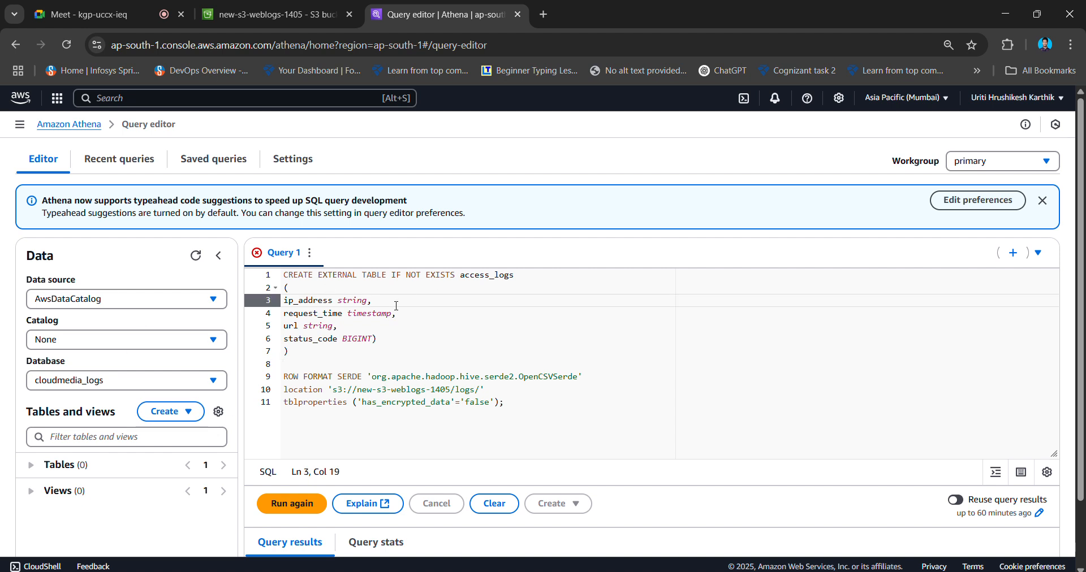
left_click(532, 413)
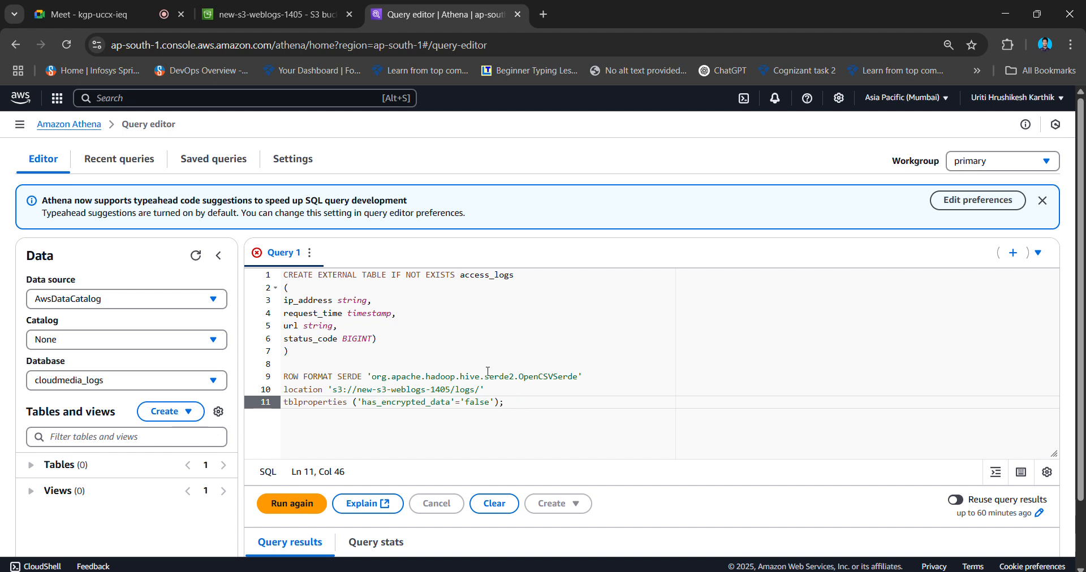
left_click(462, 274)
left_click(541, 407)
key("ctrl+a")
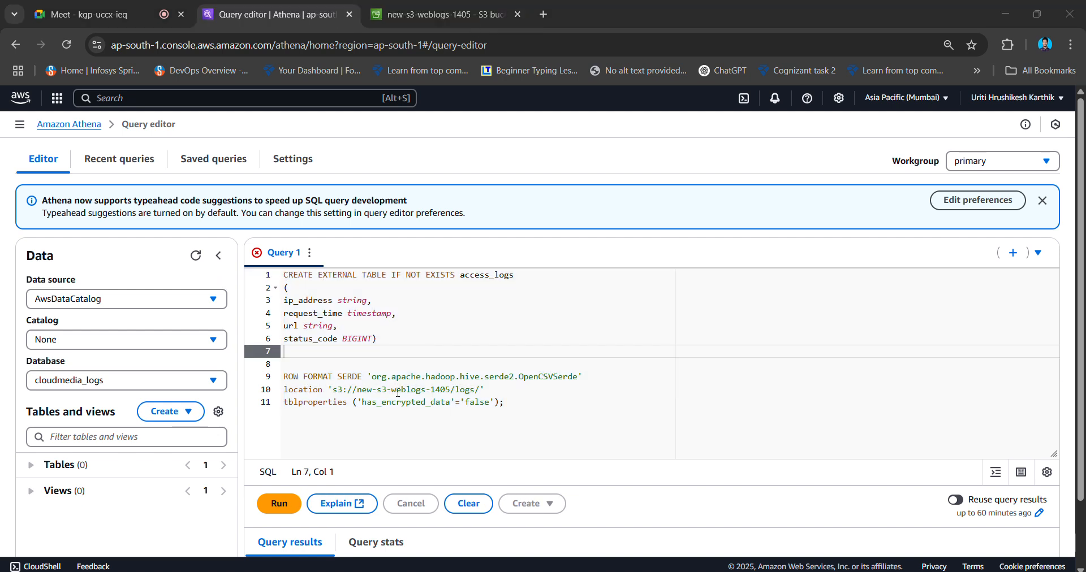
left_click(279, 502)
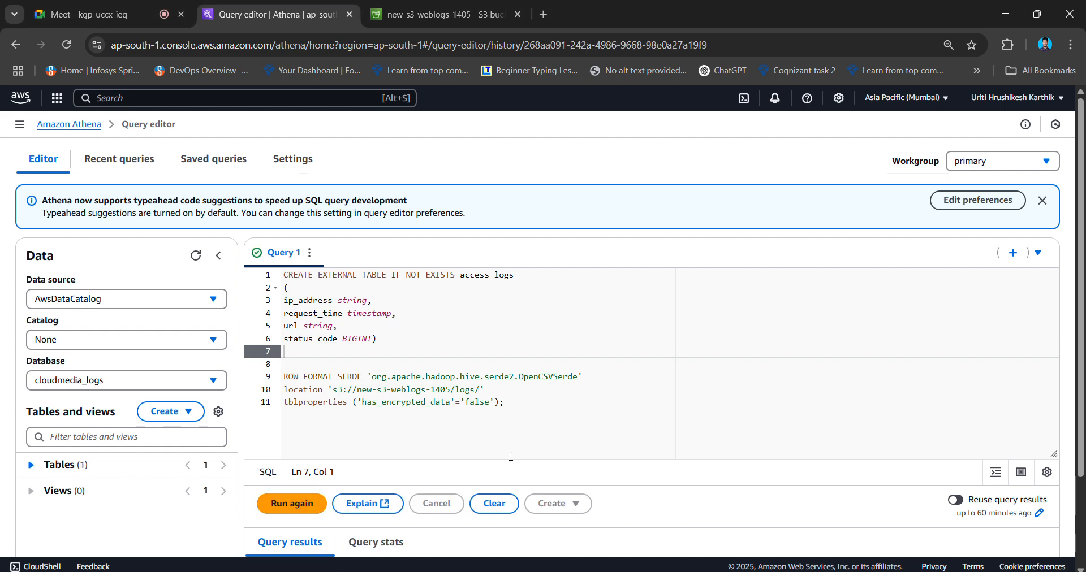
scroll(511, 456, "down", 2)
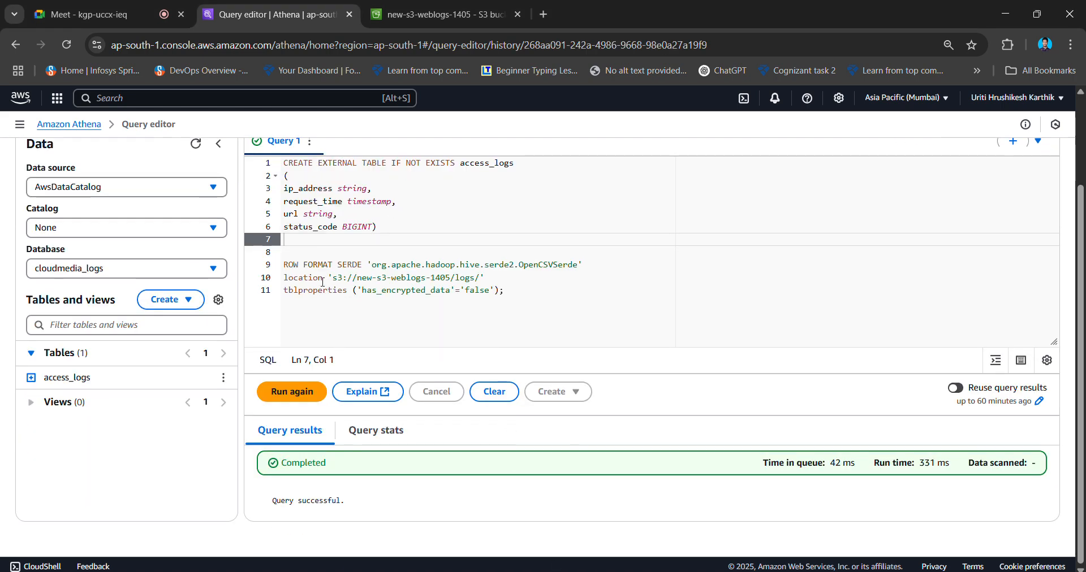
Clear the CREATE EXTERNAL TABLE statement from the editor and begin a new query with select *from access_logs.
left_click(541, 286)
key("ctrl+a")
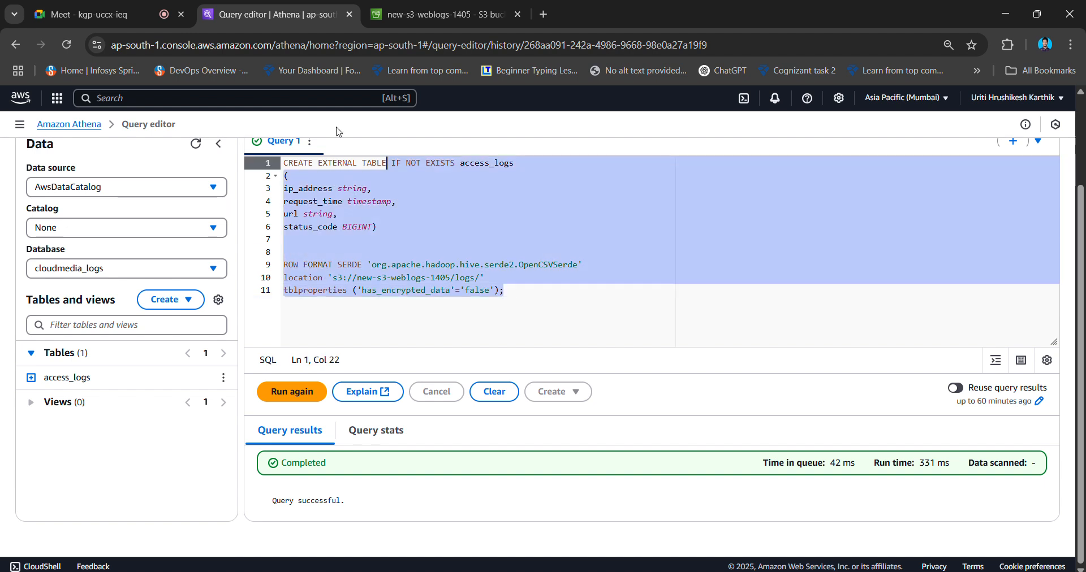
key("BackSpace")
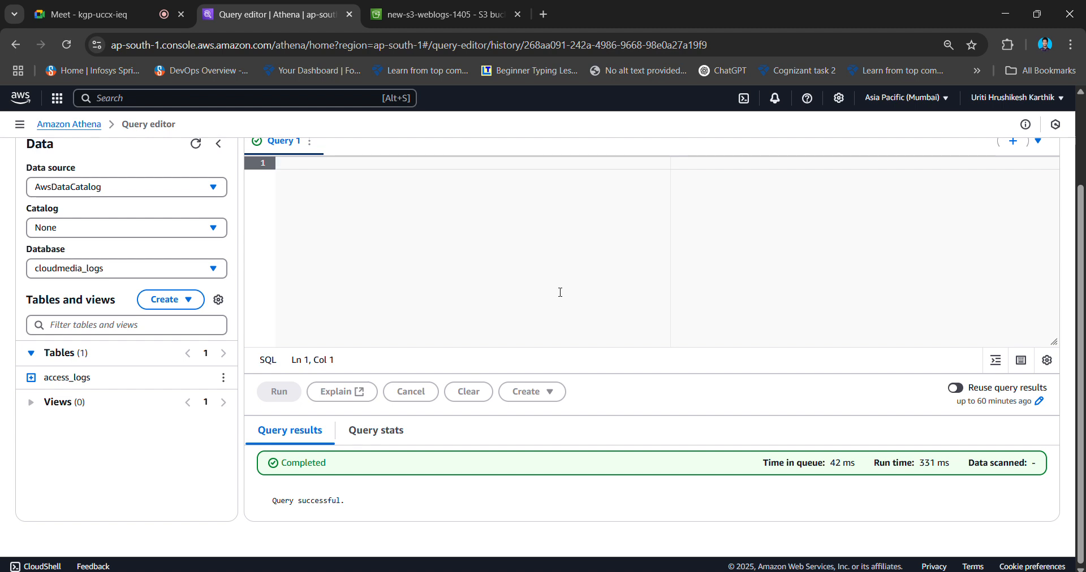
type("select ")
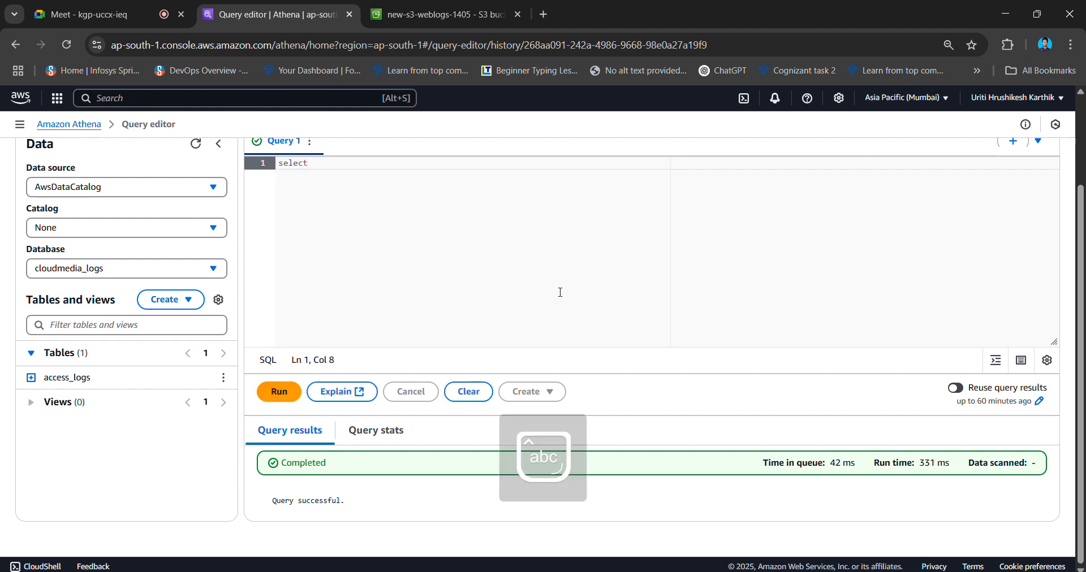
type("*from ")
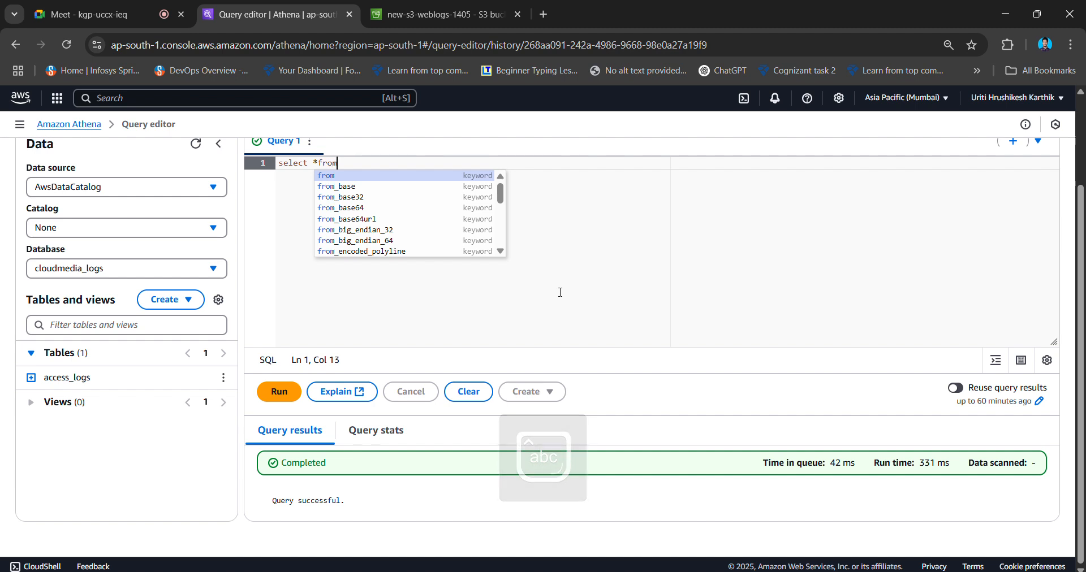
type("access")
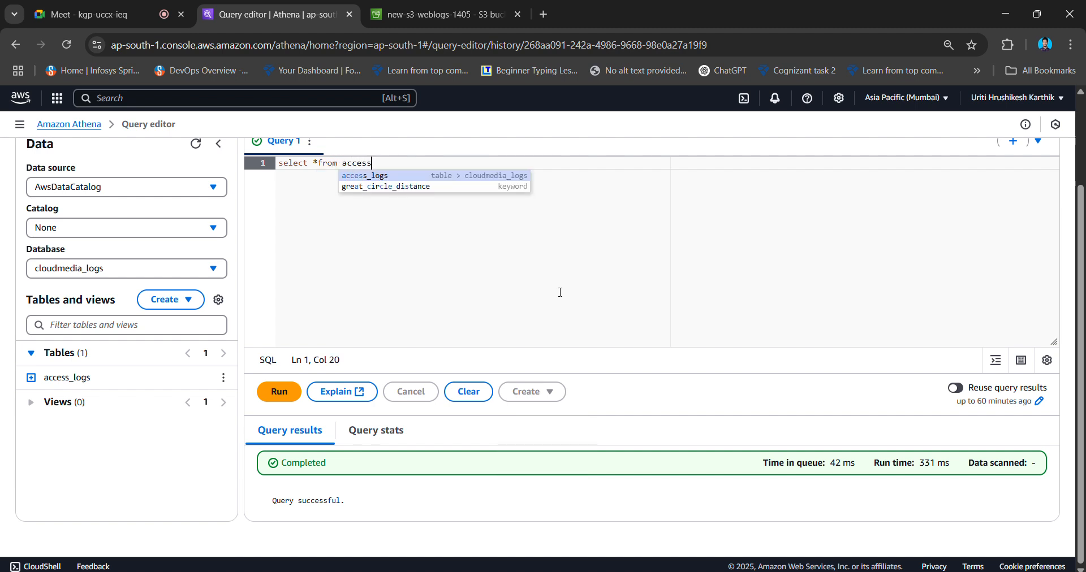
type("_logs ")
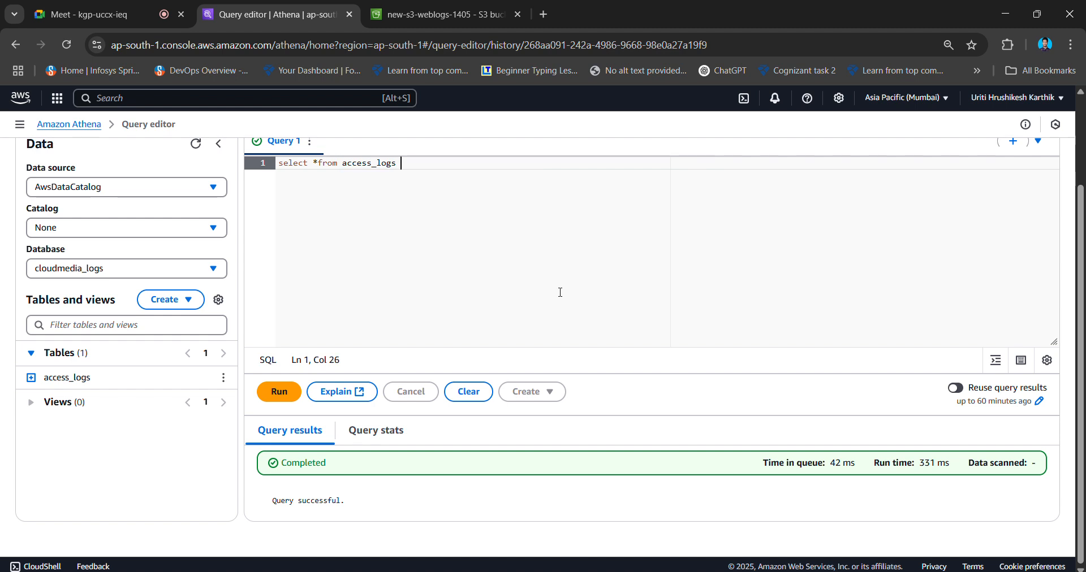
Complete the access_logs query with the condition where status_code=404; and try to run it.
type("w")
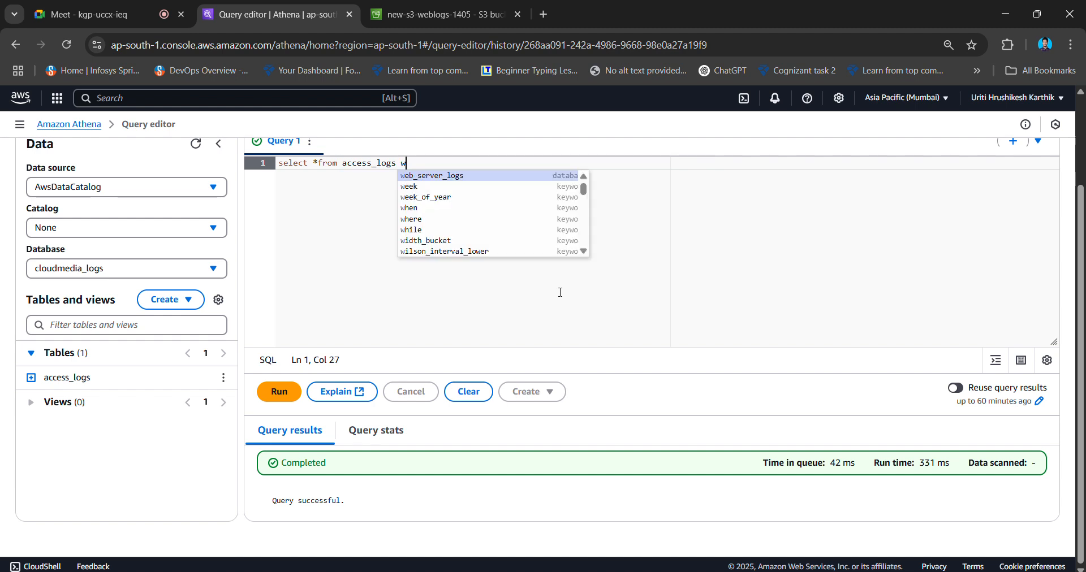
type("here stat")
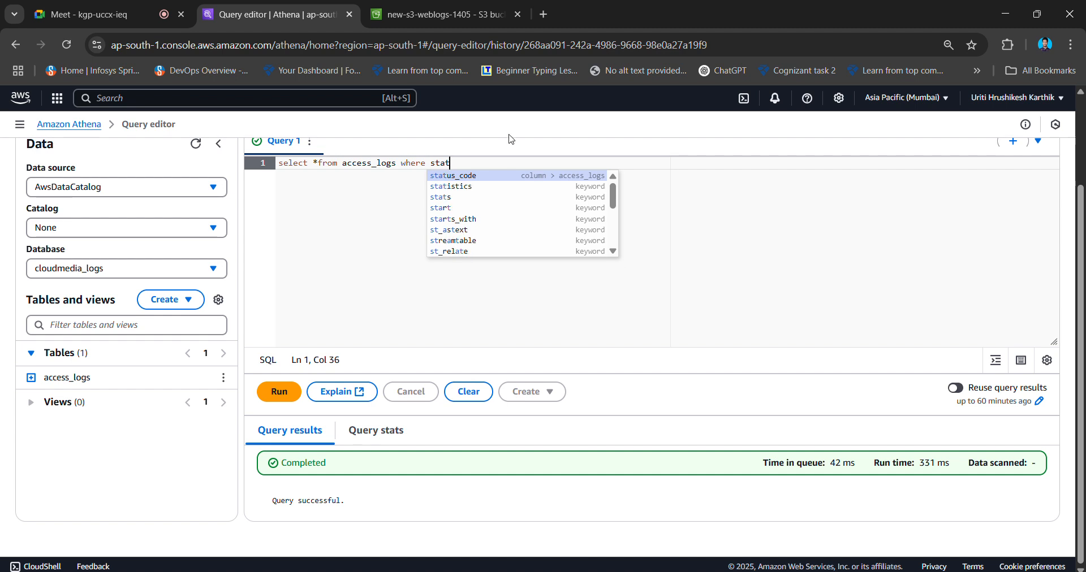
left_click(517, 179)
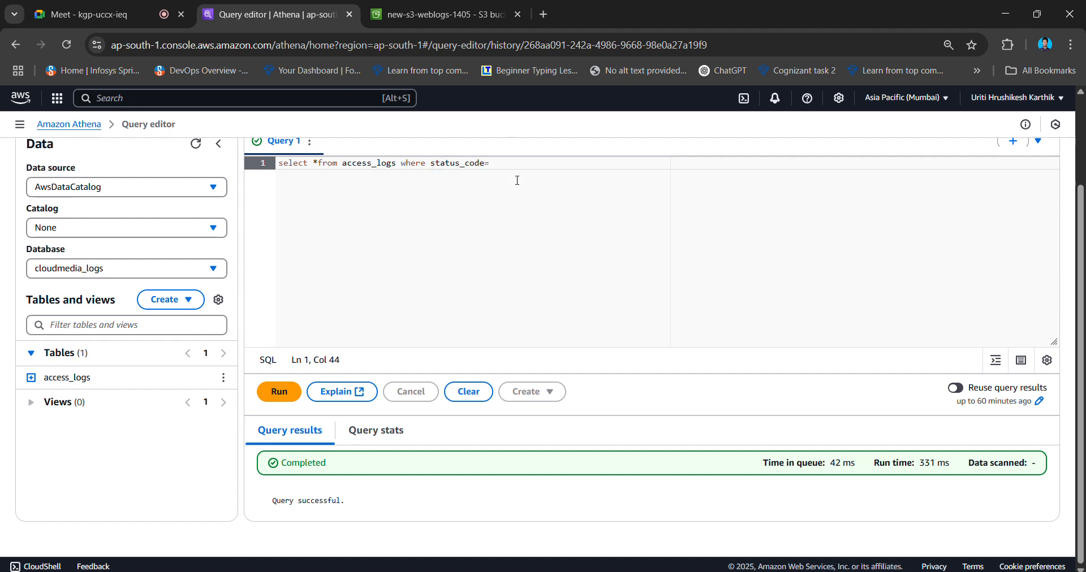
type("=404;")
left_click(272, 396)
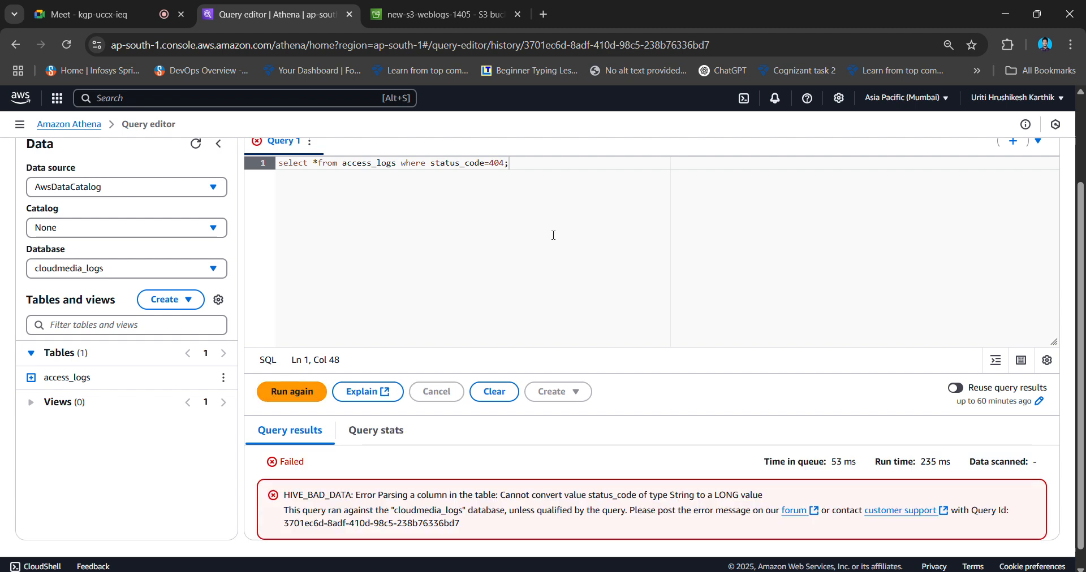
Check the column types of access_logs, put the filter value in quotes as '404' and try to run the query.
left_click(31, 378)
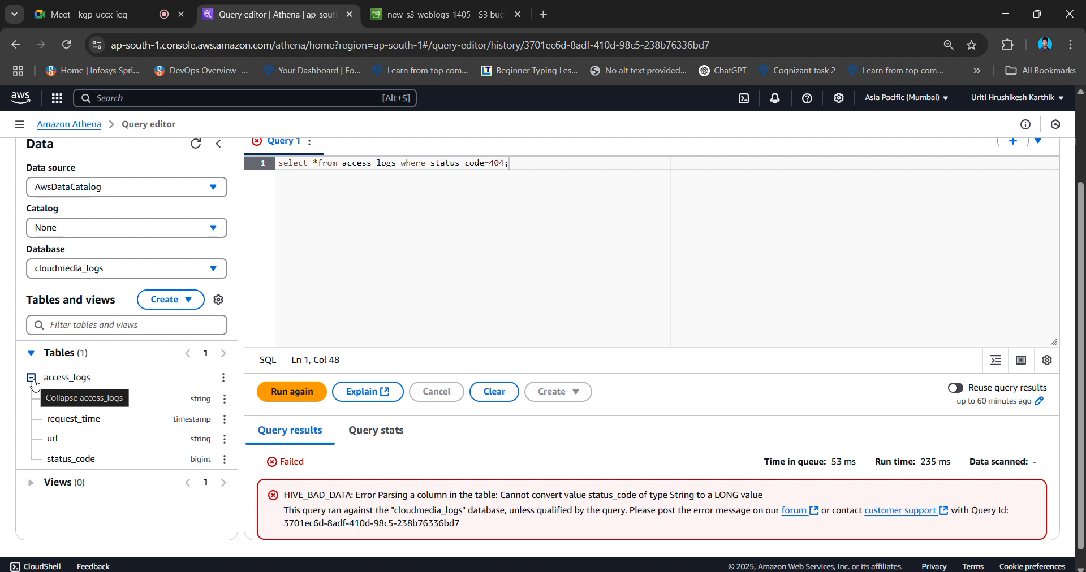
left_click(33, 381)
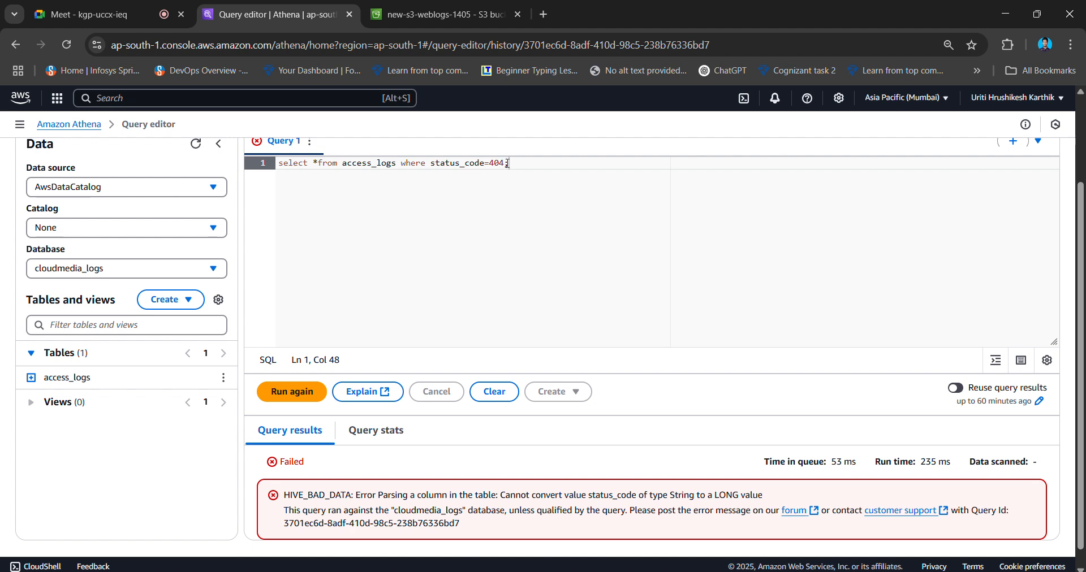
key("Left")
key("BackSpace")
key("BackSpace")
key("BackSpace")
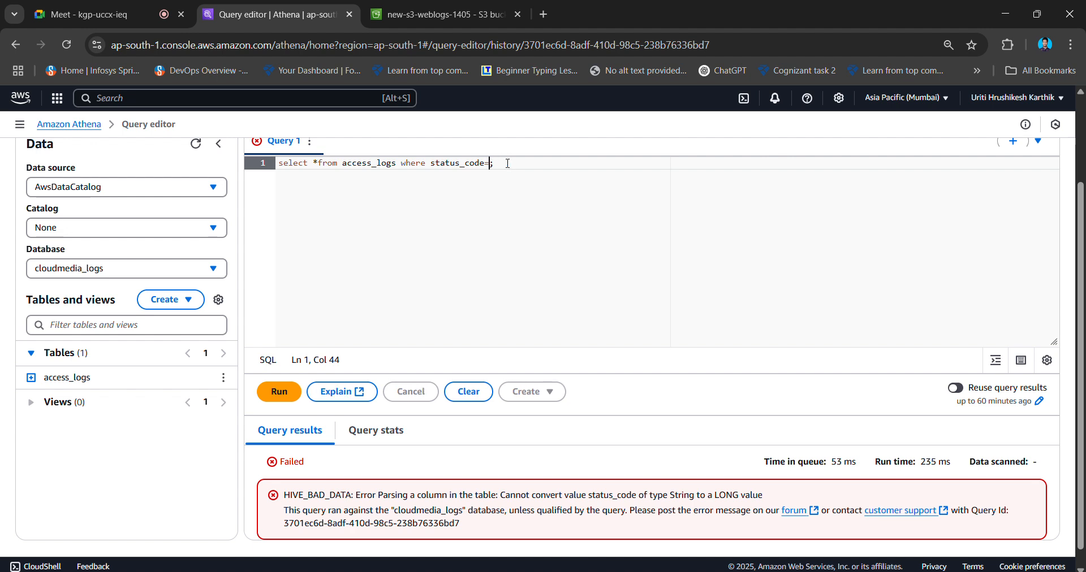
type("'404")
left_click(287, 402)
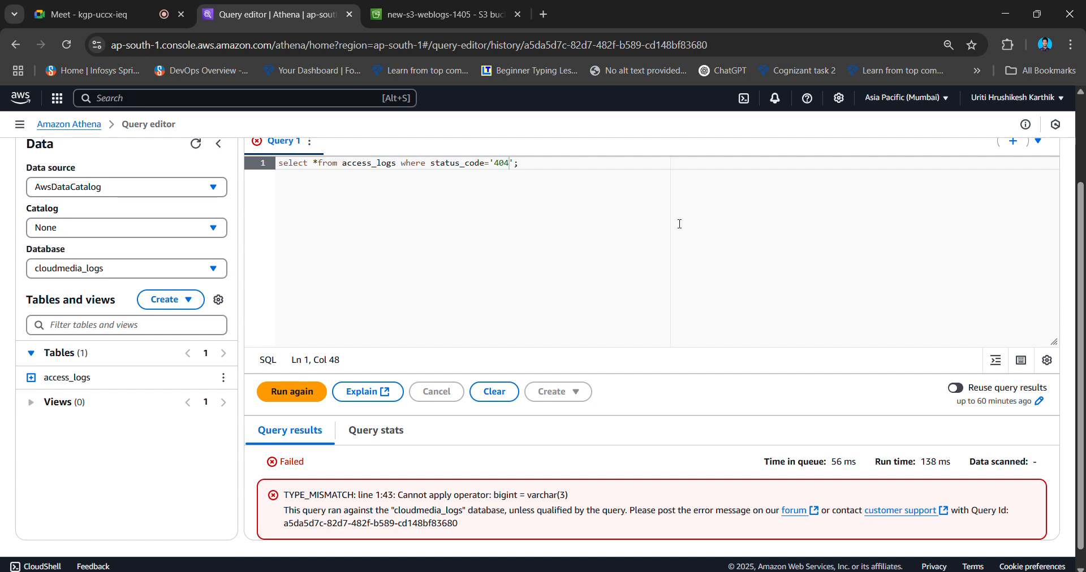
Expand the access_logs columns and replace the status_code condition in the query with url=''.
left_click(31, 378)
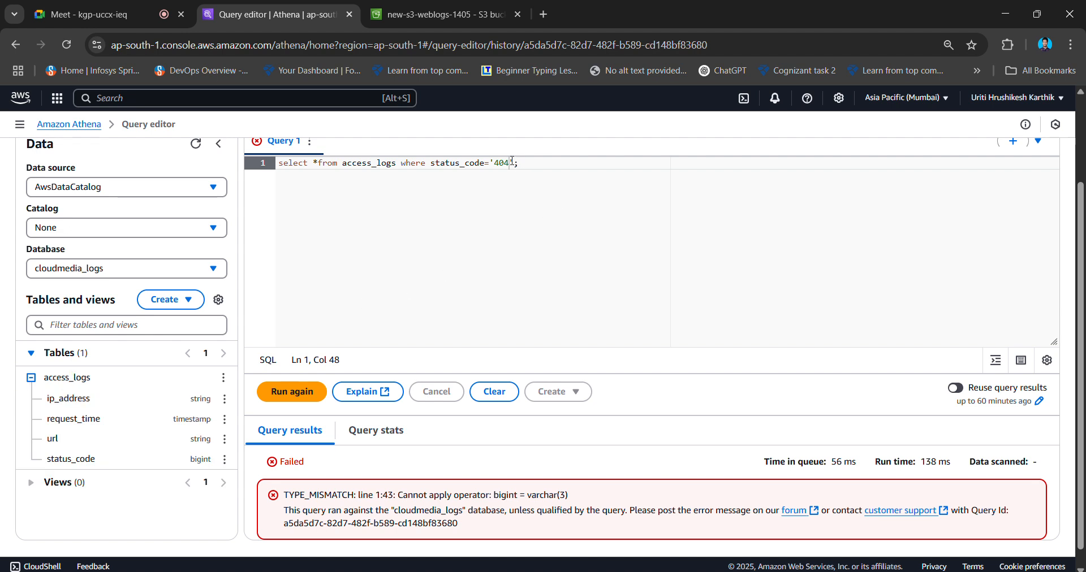
left_click(522, 161)
key("BackSpace")
key("BackSpace")
key("BackSpace")
key("BackSpace")
key("BackSpace")
key("BackSpace")
key("BackSpace")
key("BackSpace")
key("BackSpace")
key("BackSpace")
key("BackSpace")
key("BackSpace")
key("BackSpace")
key("BackSpace")
key("BackSpace")
key("BackSpace")
key("BackSpace")
key("BackSpace")
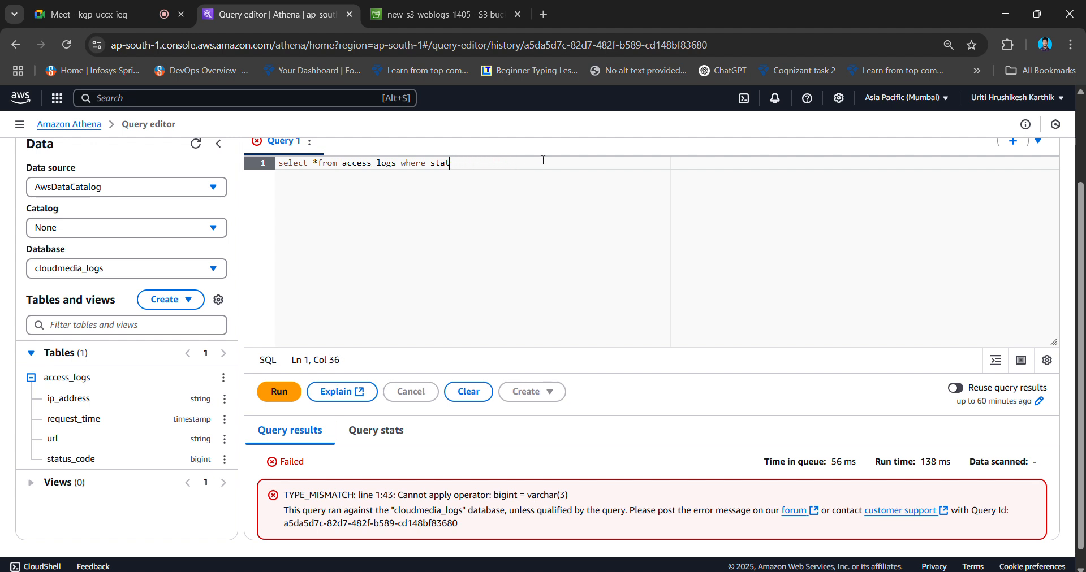
type("u")
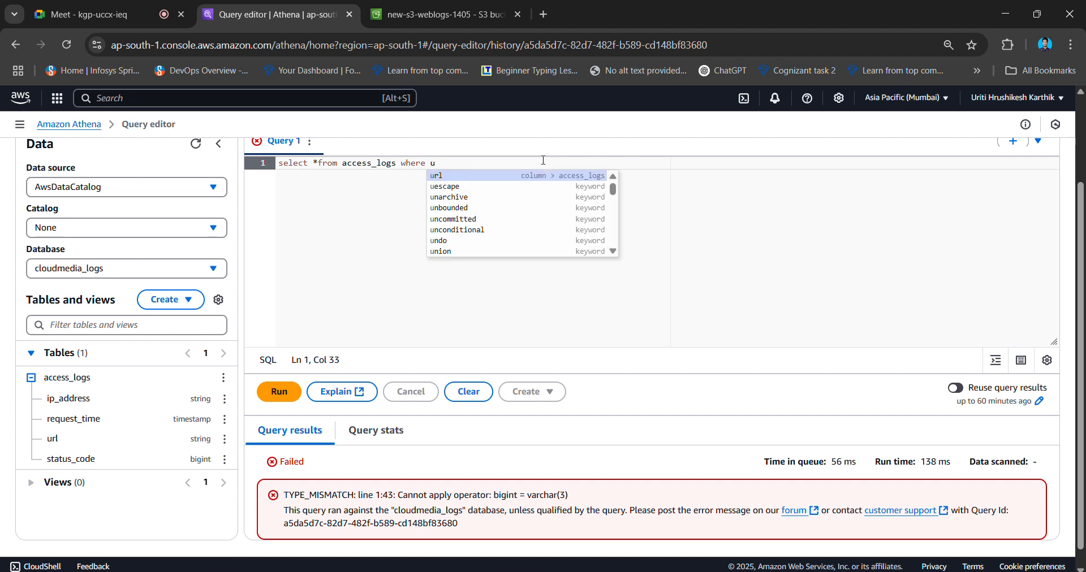
type("rl='")
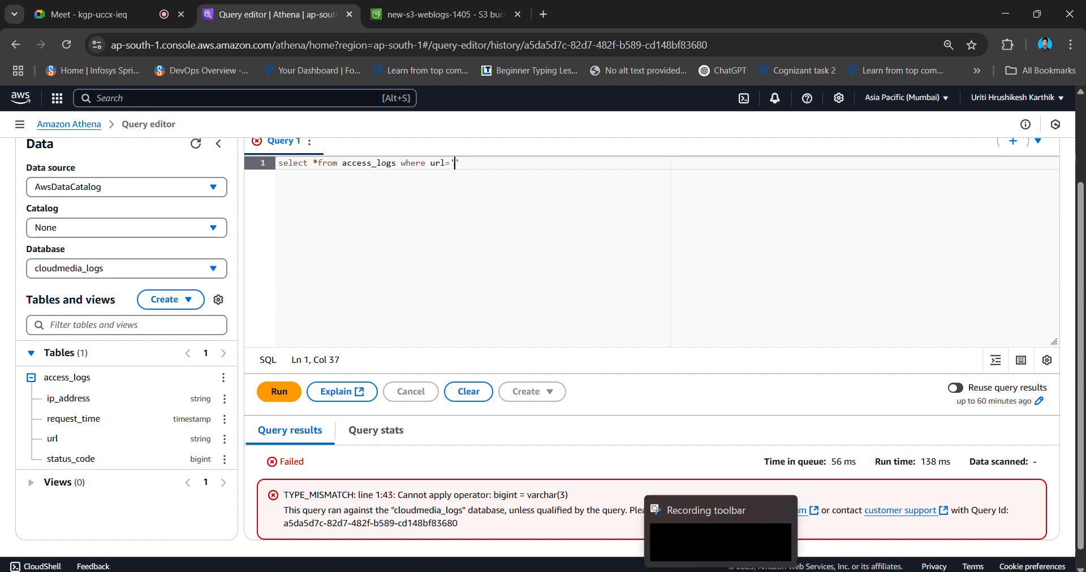
Switch to the website_logs workbook in Excel to look up values in the url column.
left_click(721, 571)
left_click(693, 571)
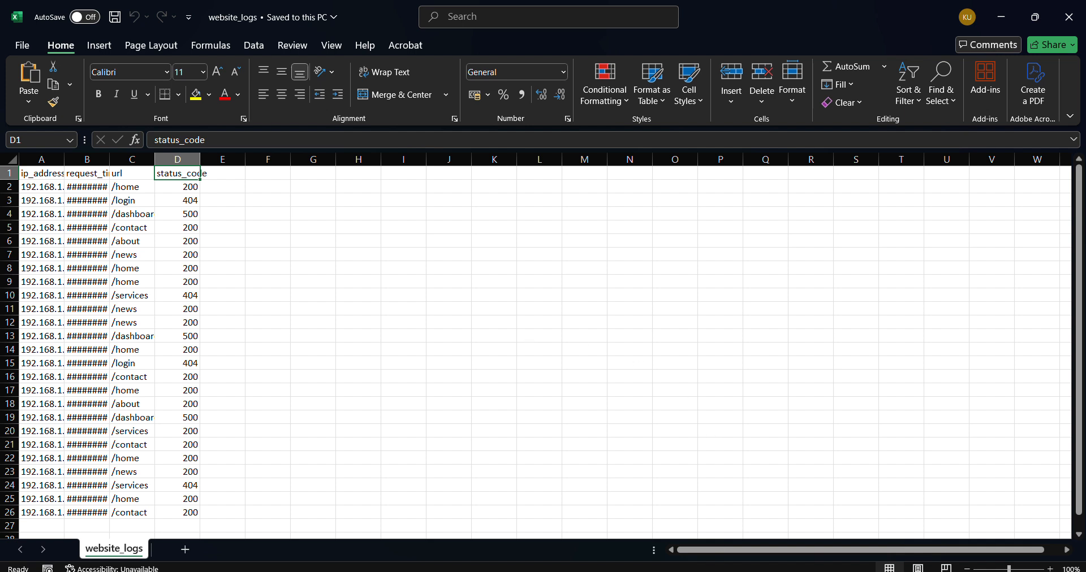
Switch to the Athena query editor and run the access_logs query with the filter url='home'.
mouse_move(690, 571)
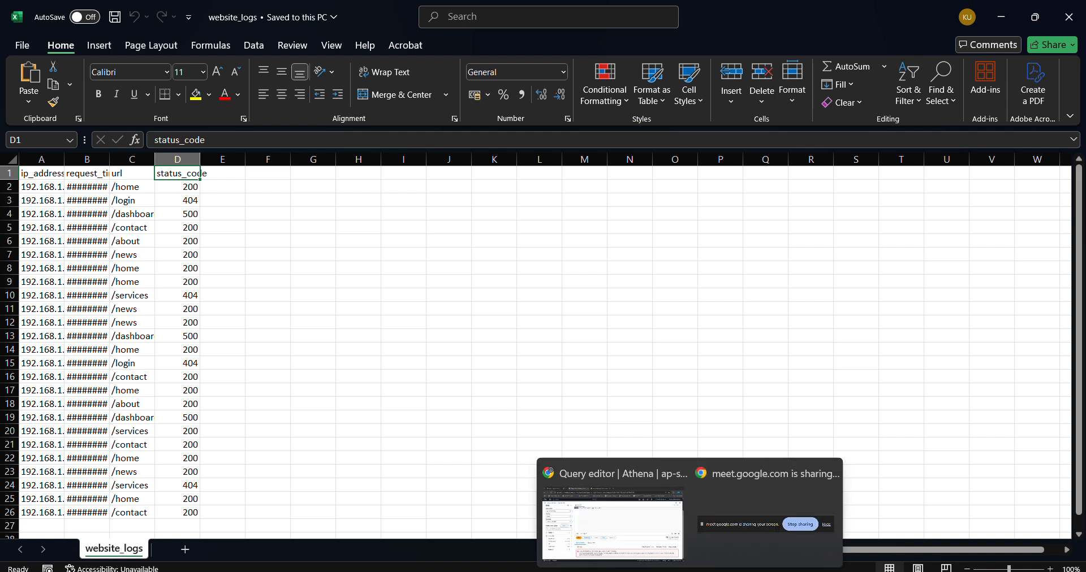
left_click(647, 538)
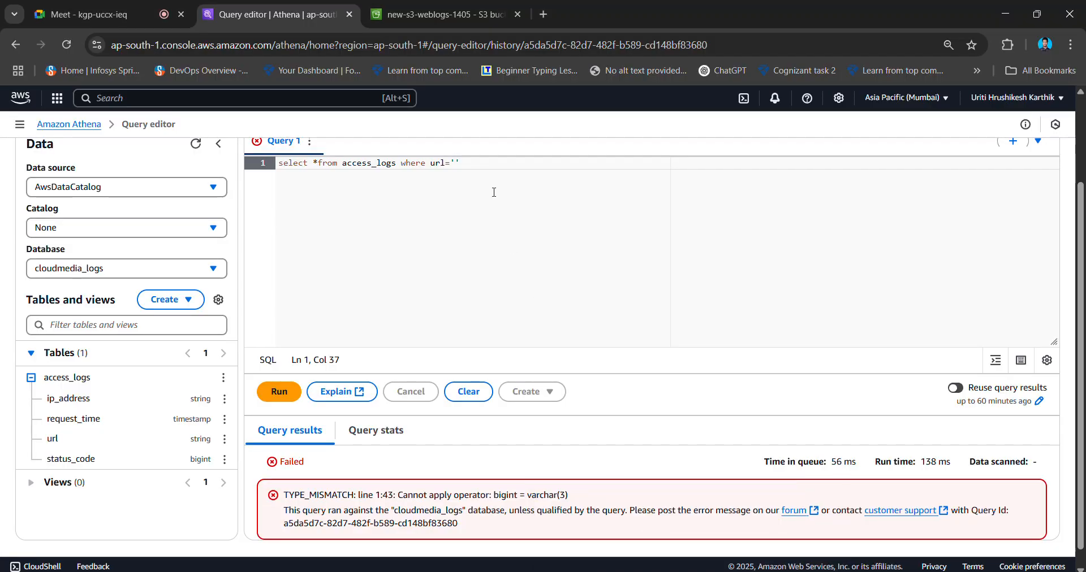
type("home")
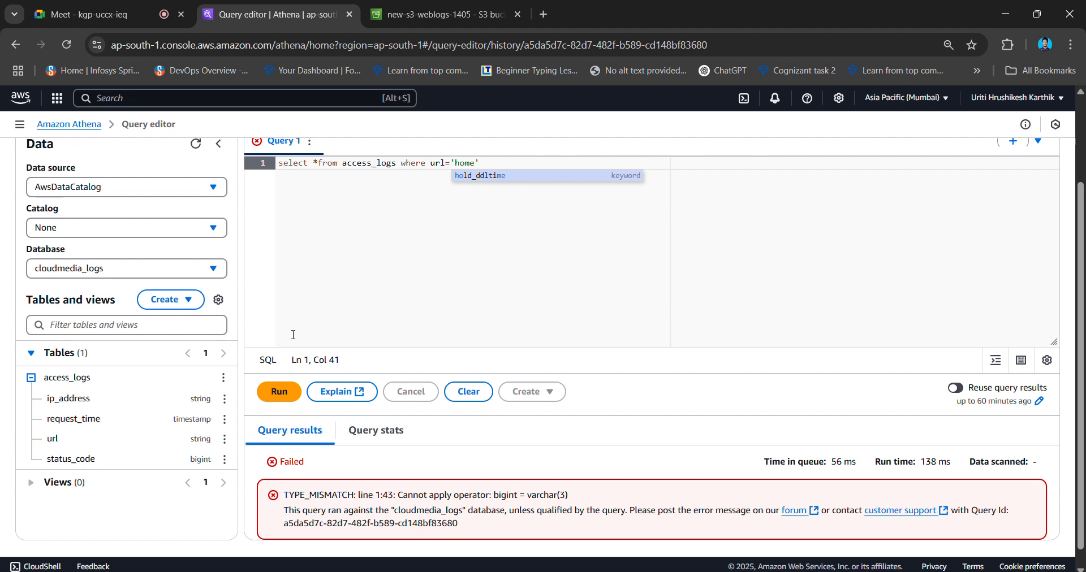
left_click(279, 393)
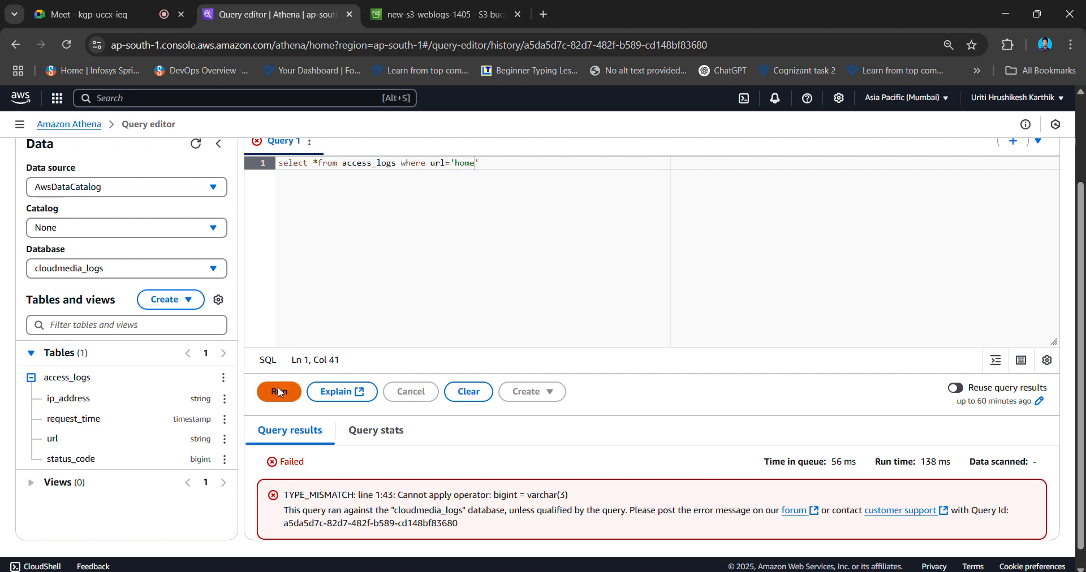
scroll(425, 490, "down", 2)
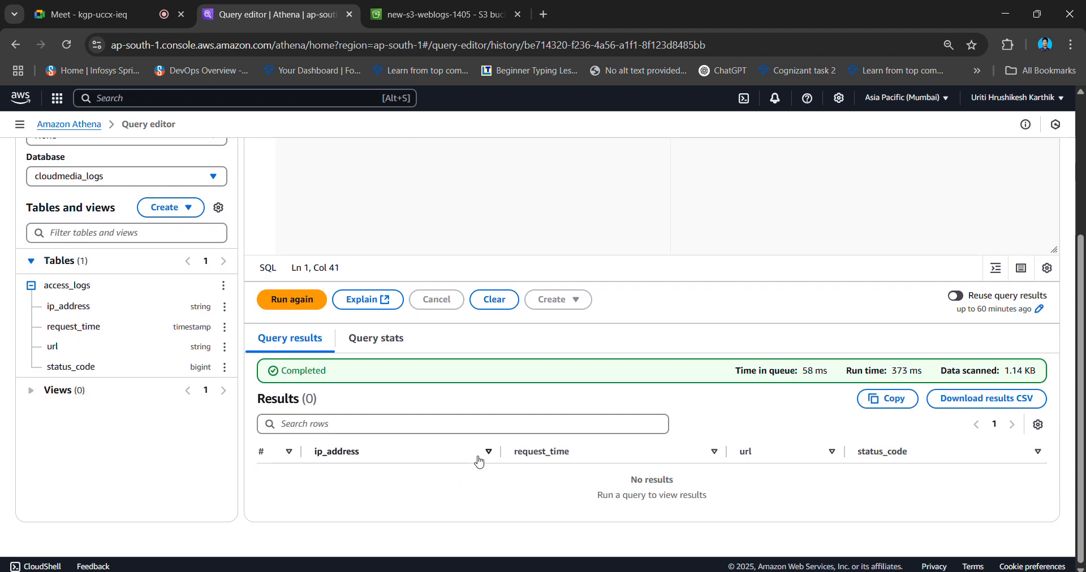
scroll(479, 460, "up", 1)
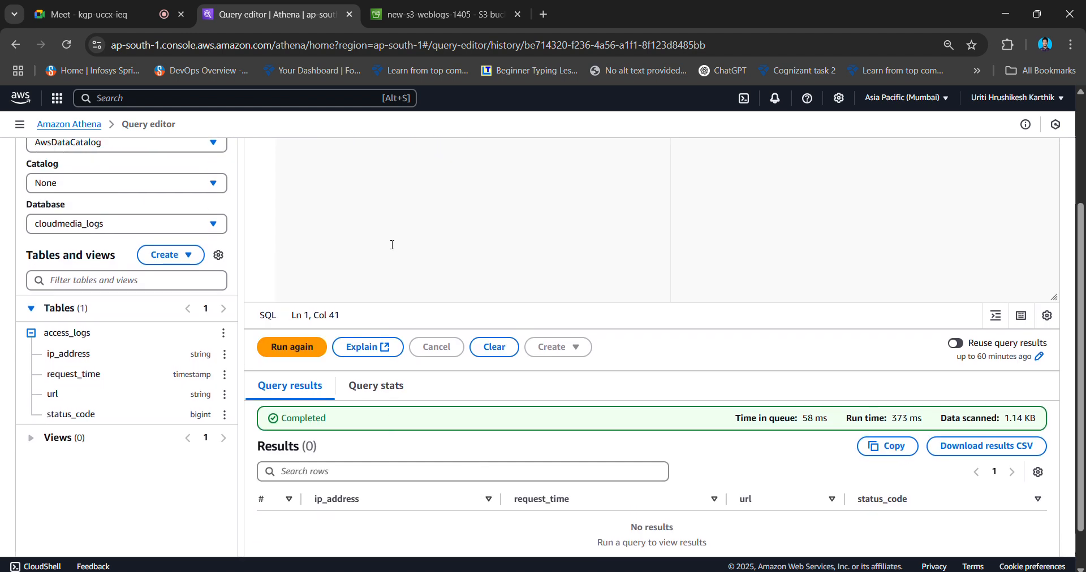
left_click(444, 212)
scroll(444, 213, "up", 3)
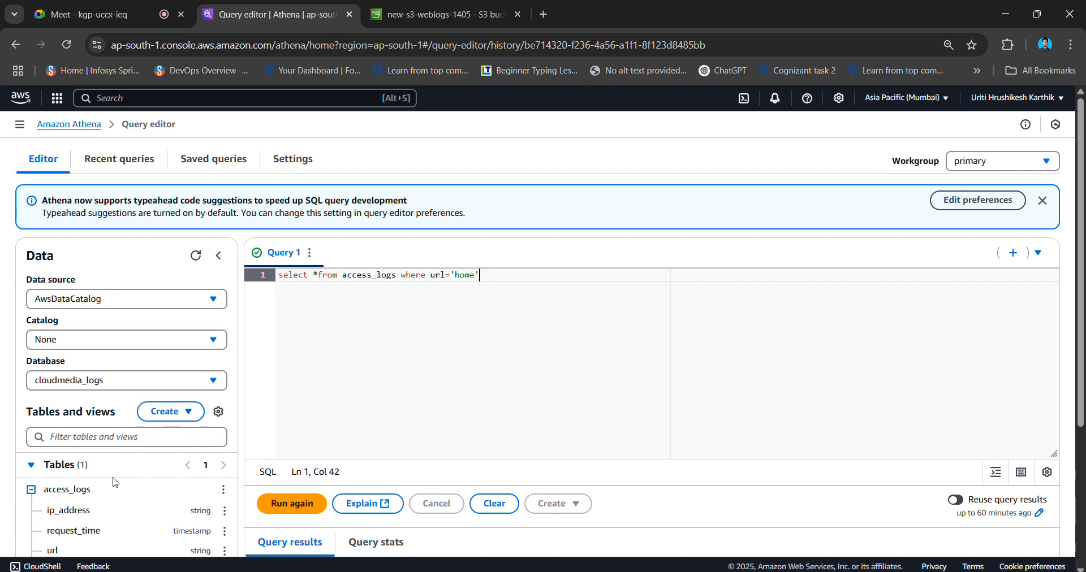
scroll(593, 289, "down", 2)
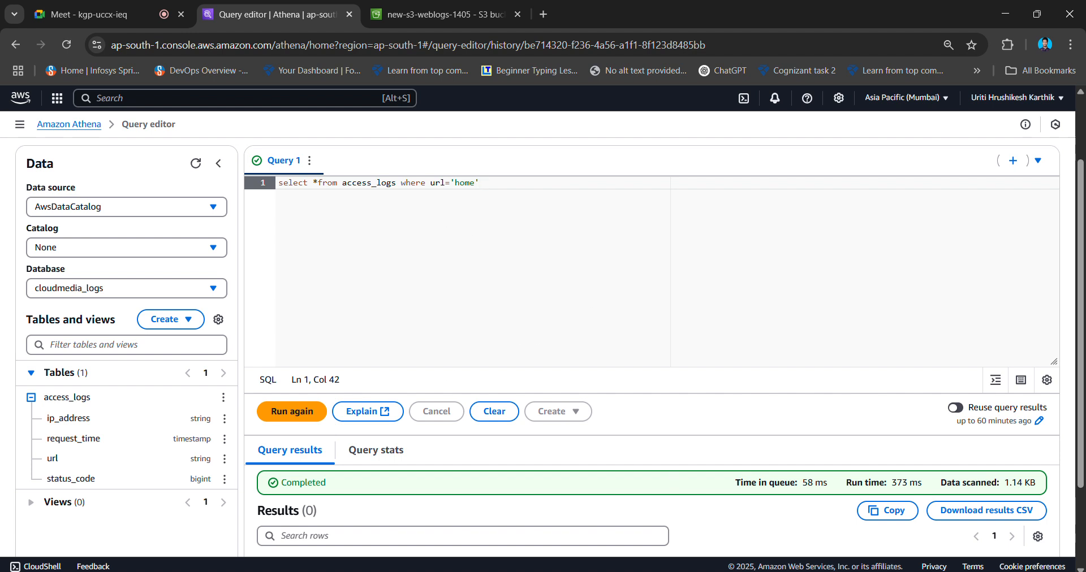
Check the url values in the website_logs workbook in Excel, and rerun the Athena query with the filter url='/home'.
left_click(738, 541)
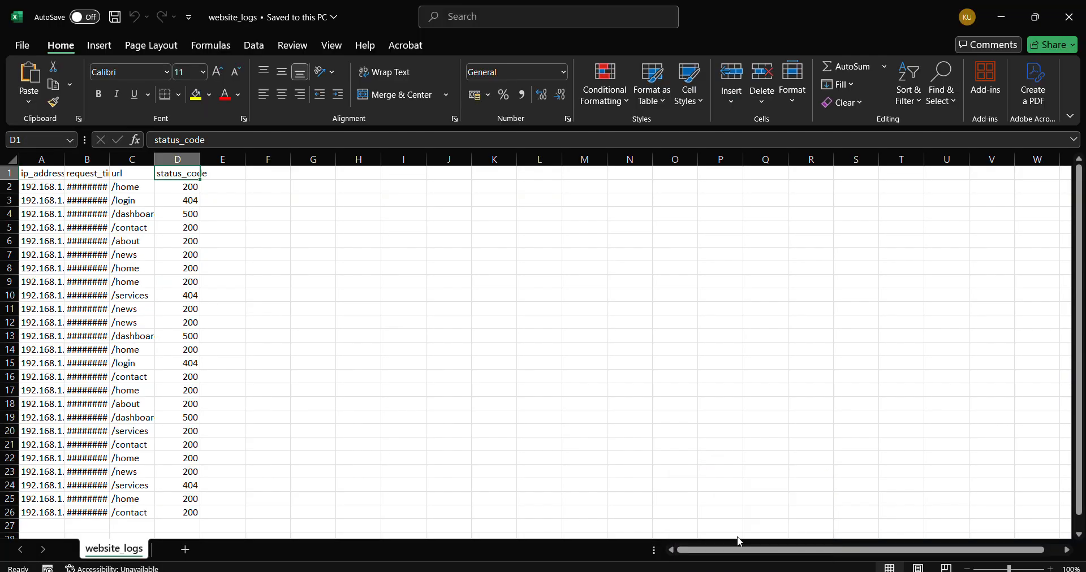
left_click(138, 201)
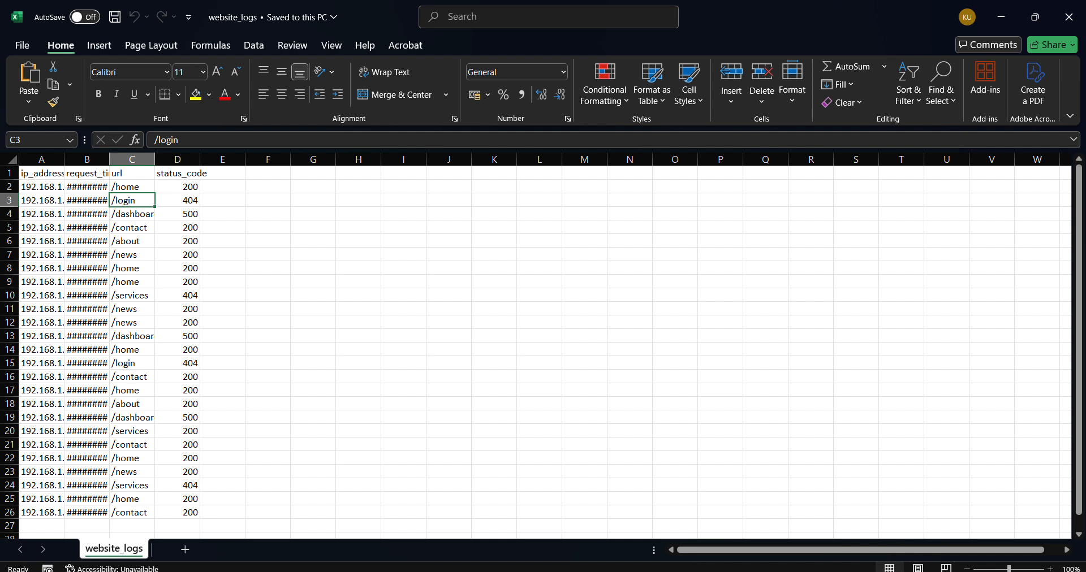
left_click(630, 535)
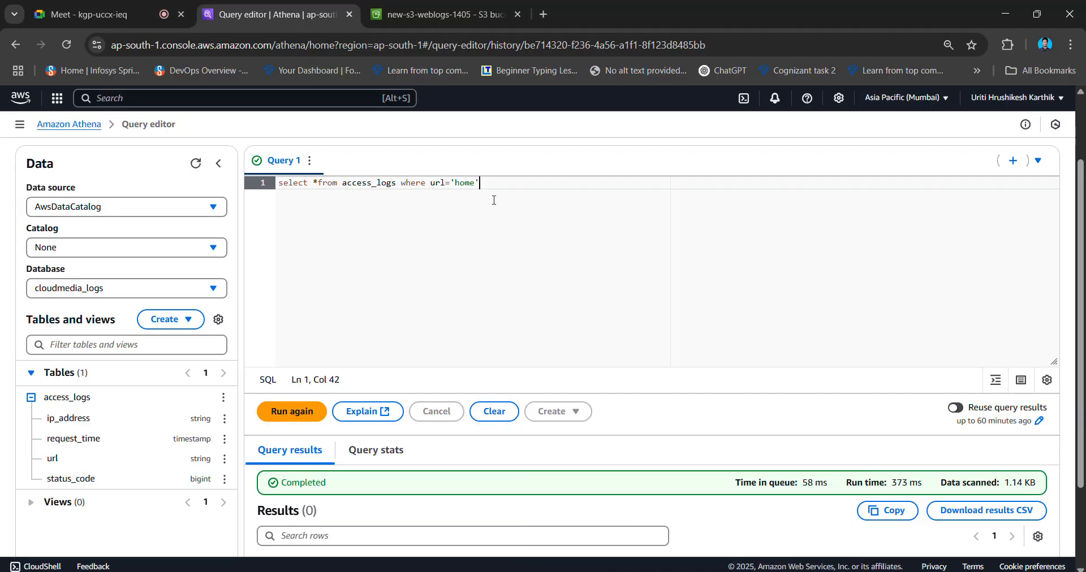
left_click(456, 182)
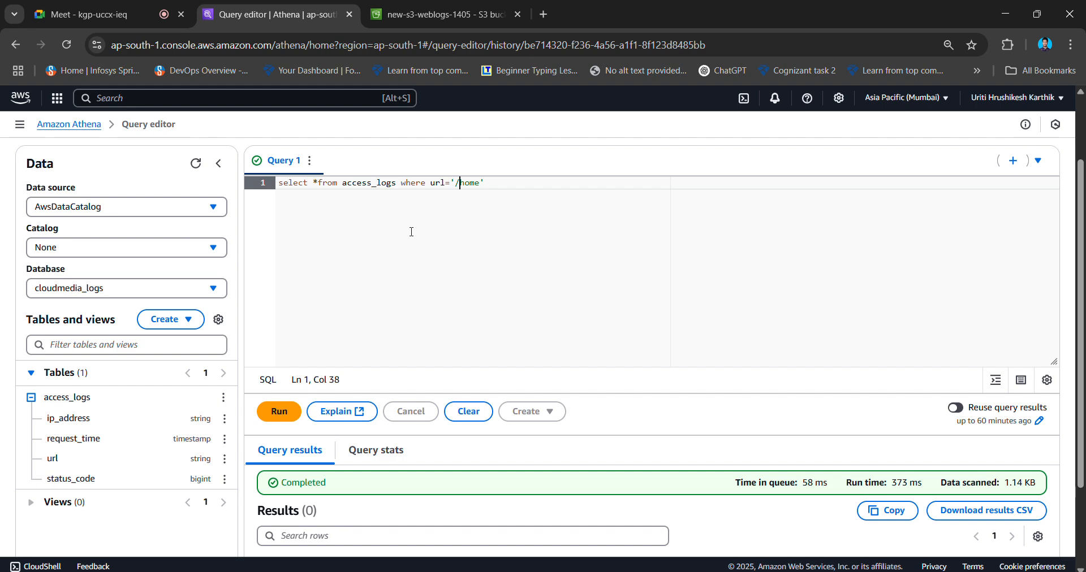
left_click(275, 415)
scroll(276, 420, "down", 1)
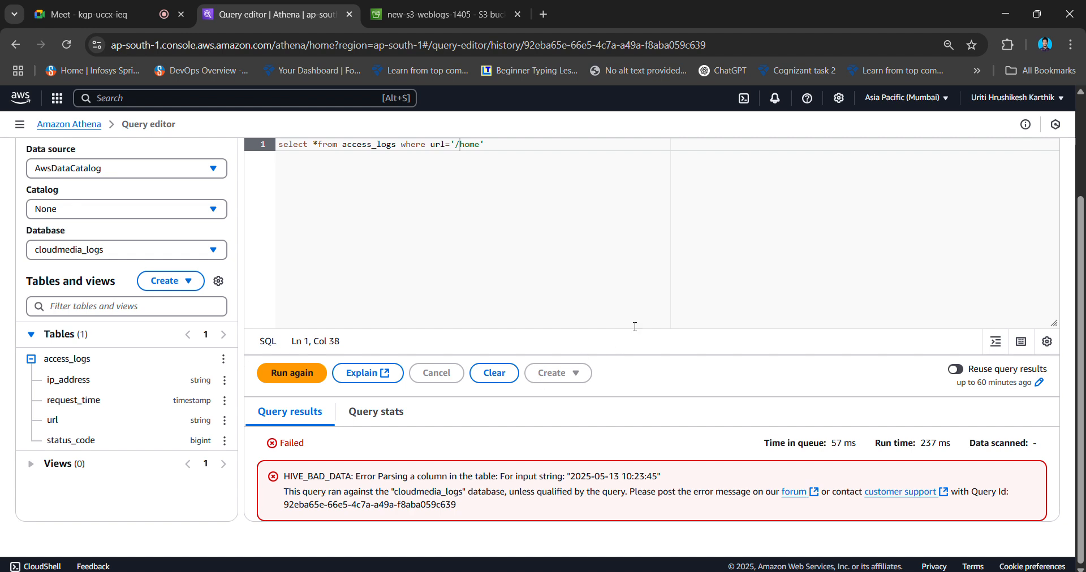
Try running the query with "*from" replaced by url, as select url access_logs where url='/home'.
scroll(634, 327, "up", 2)
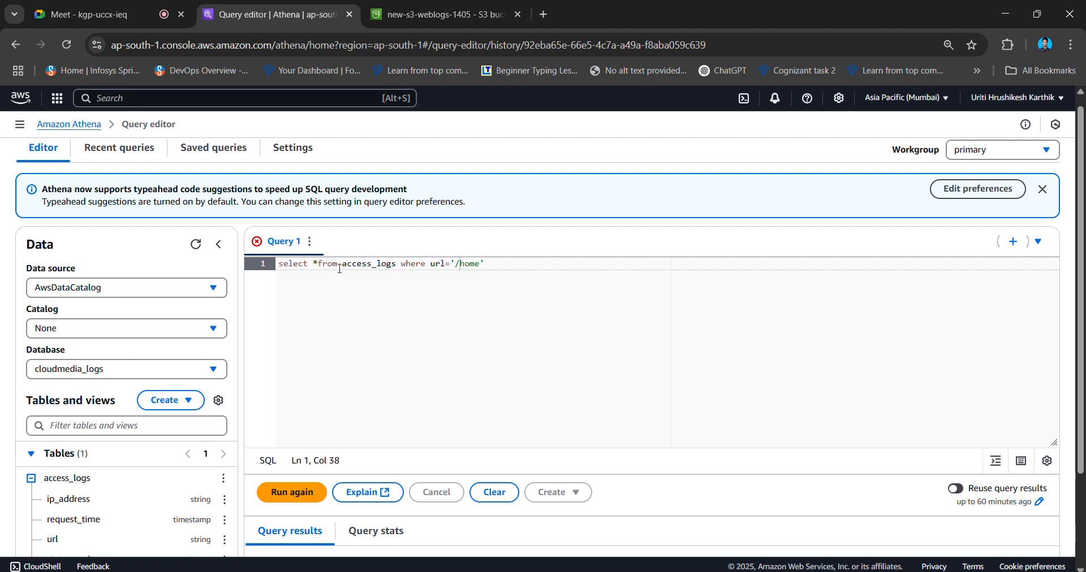
left_click_drag(339, 269, 316, 268)
type("url")
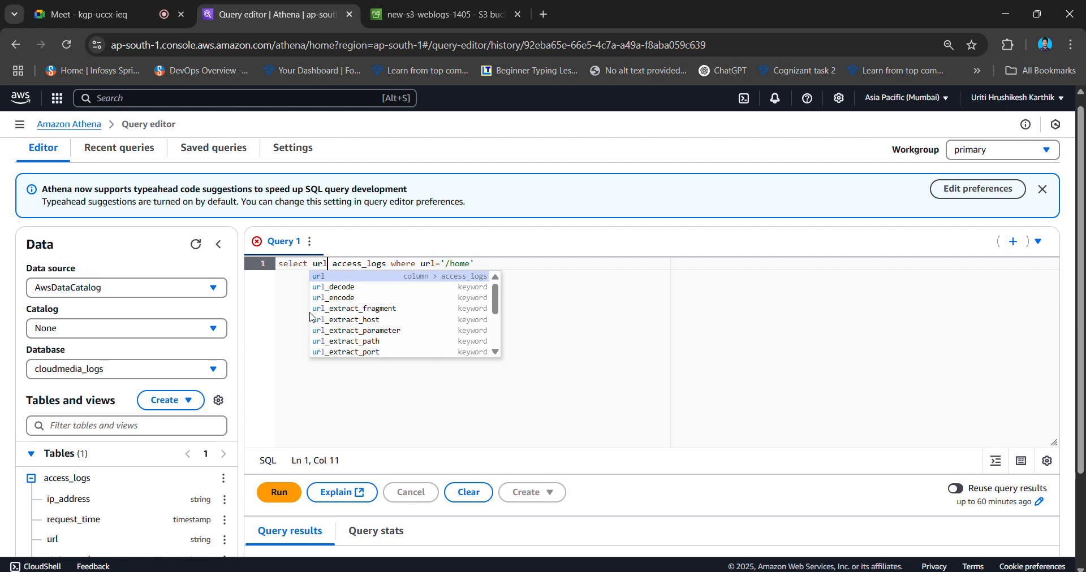
left_click(286, 487)
scroll(549, 422, "down", 1)
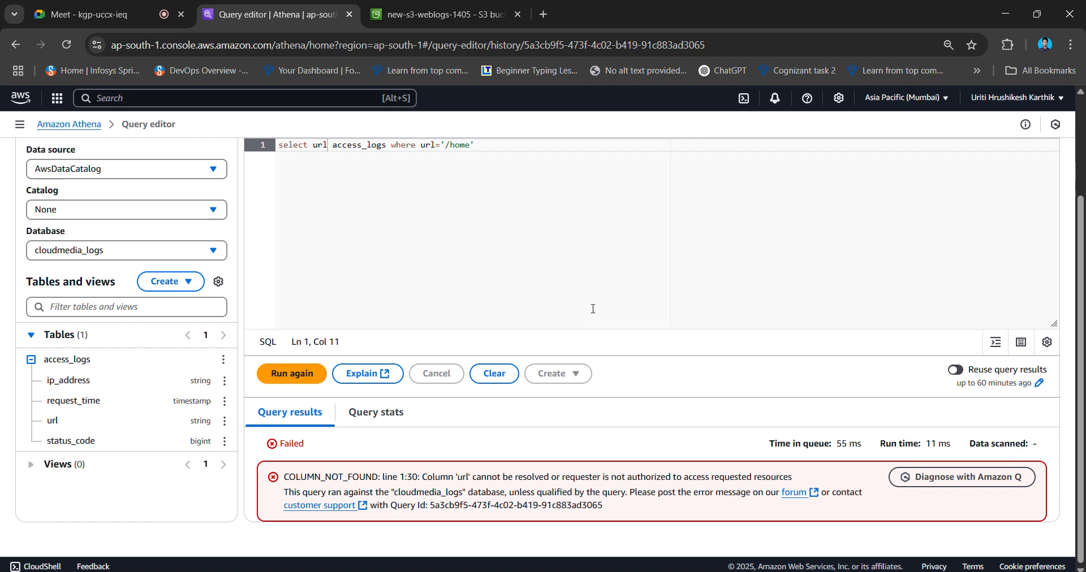
scroll(613, 281, "up", 3)
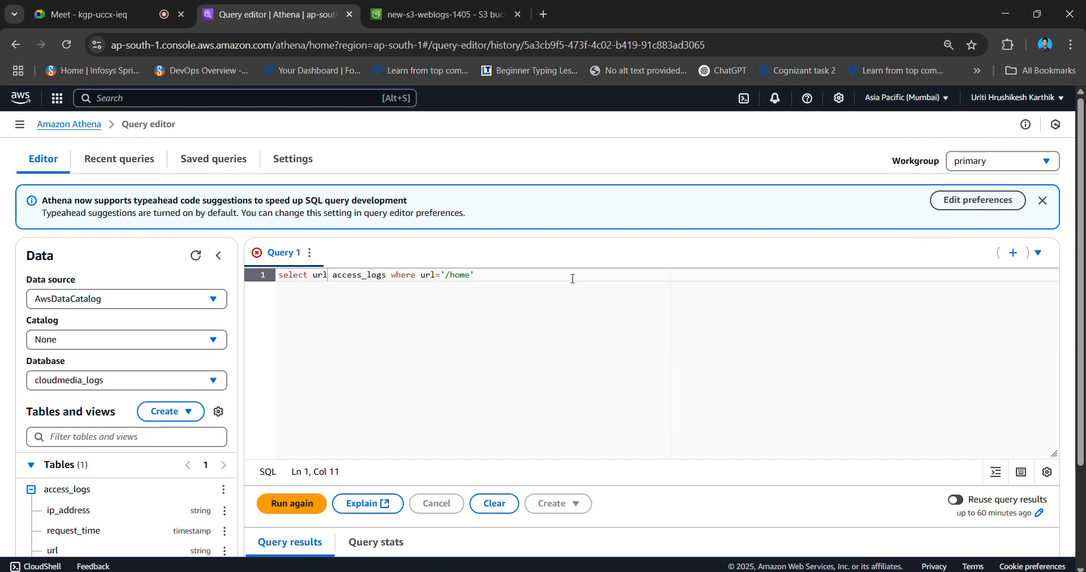
Clear the existing query text from the editor.
left_click(518, 288)
scroll(519, 288, "down", 3)
left_click_drag(501, 279, 153, 301)
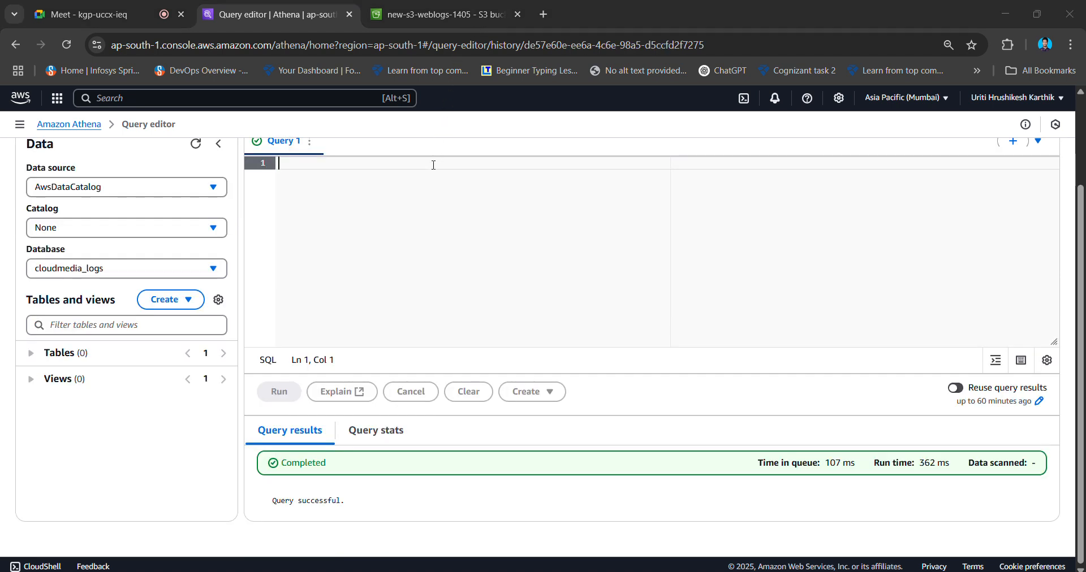
Start a CREATE EXTERNAL TABLE statement for access_logs with an opened column list.
left_click(433, 165)
type("CREATE EX")
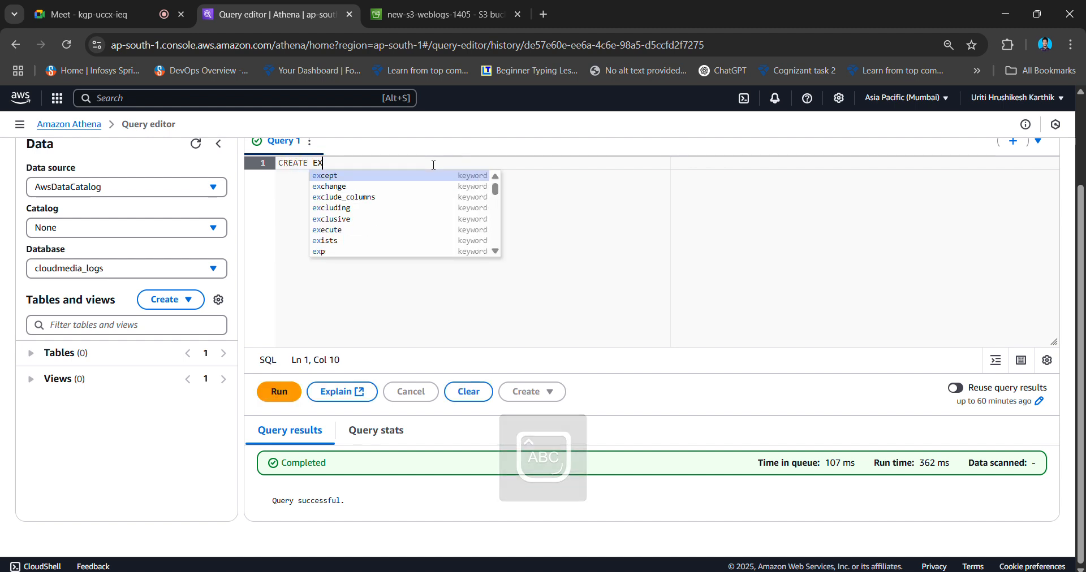
type("TER")
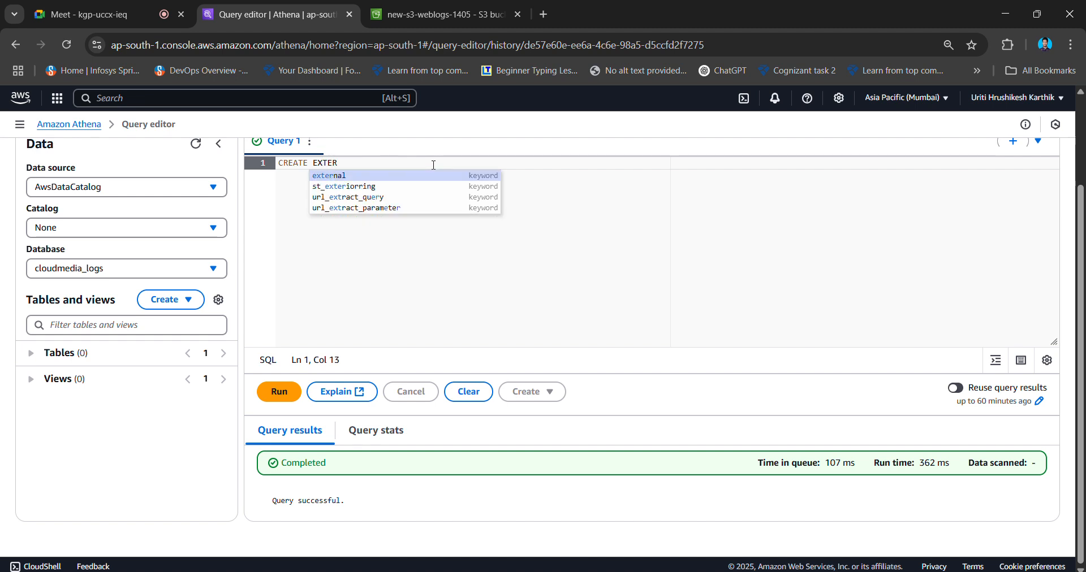
type("NAL TAB")
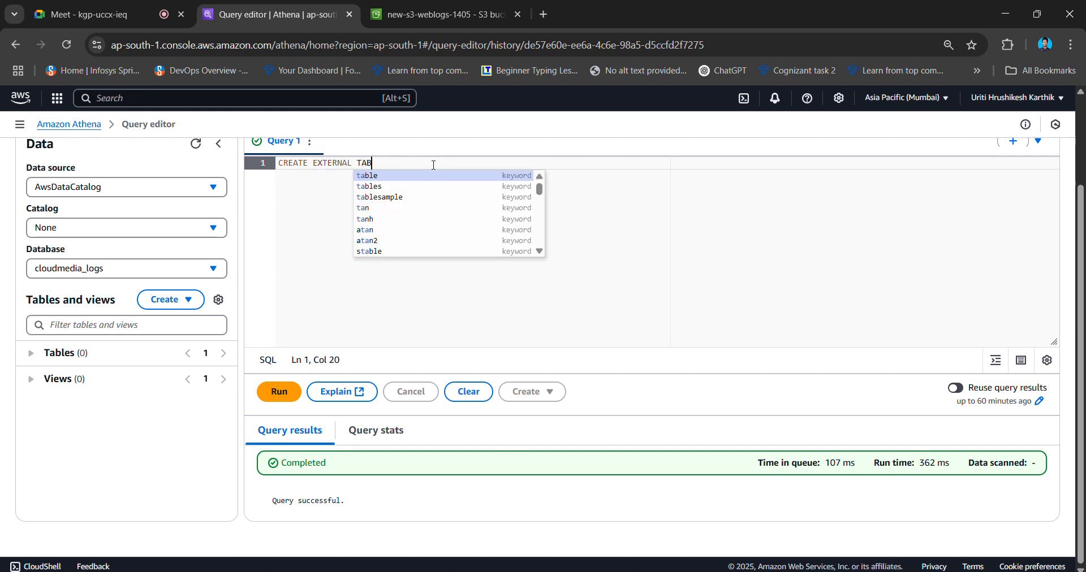
type("LE ")
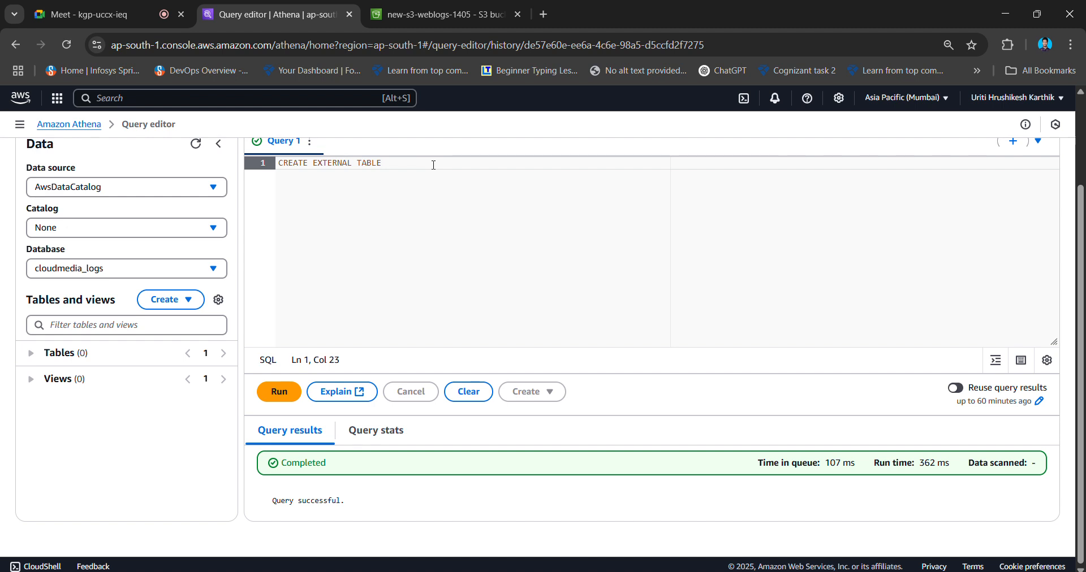
type("acces")
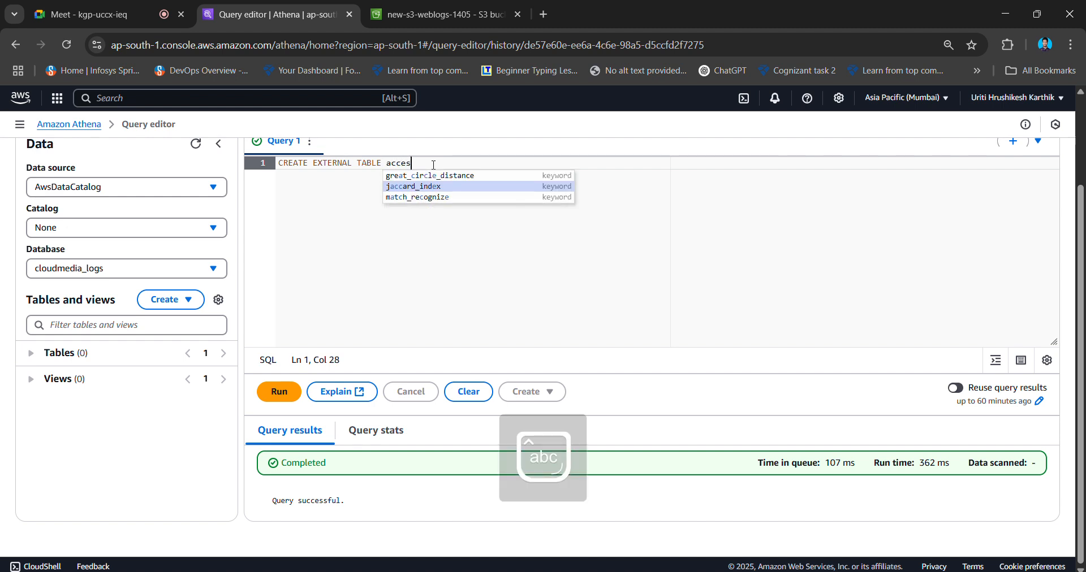
type("s_logs")
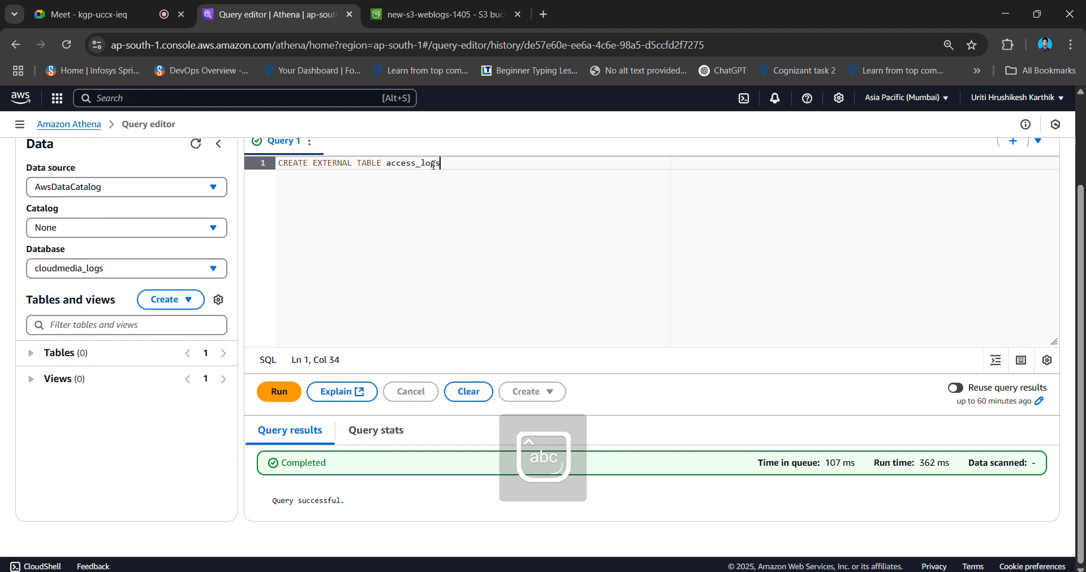
type("(")
key("Return")
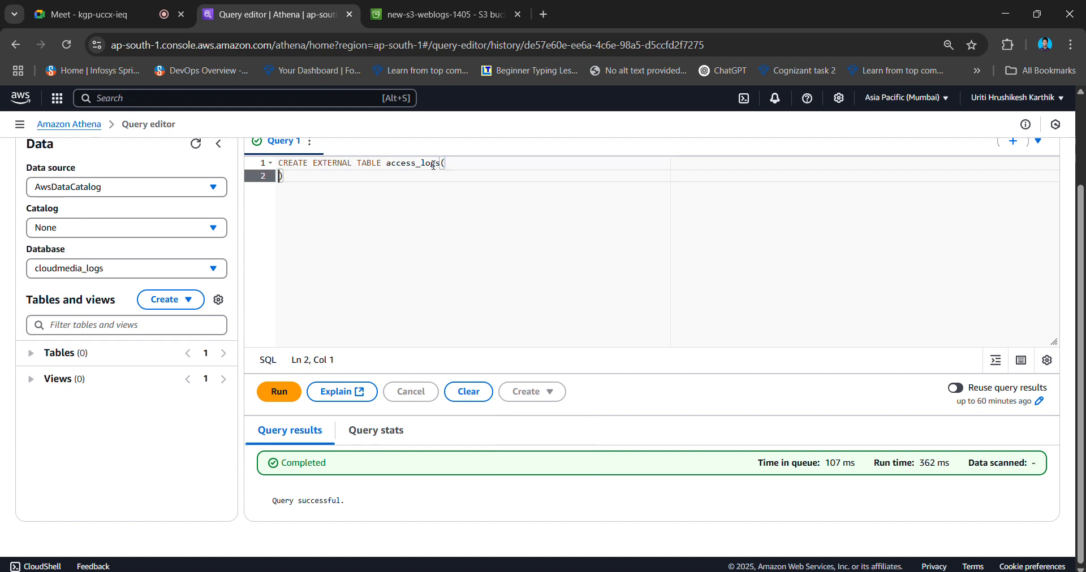
Define the ip_address column as string in the access_logs column list.
type("ip_addr")
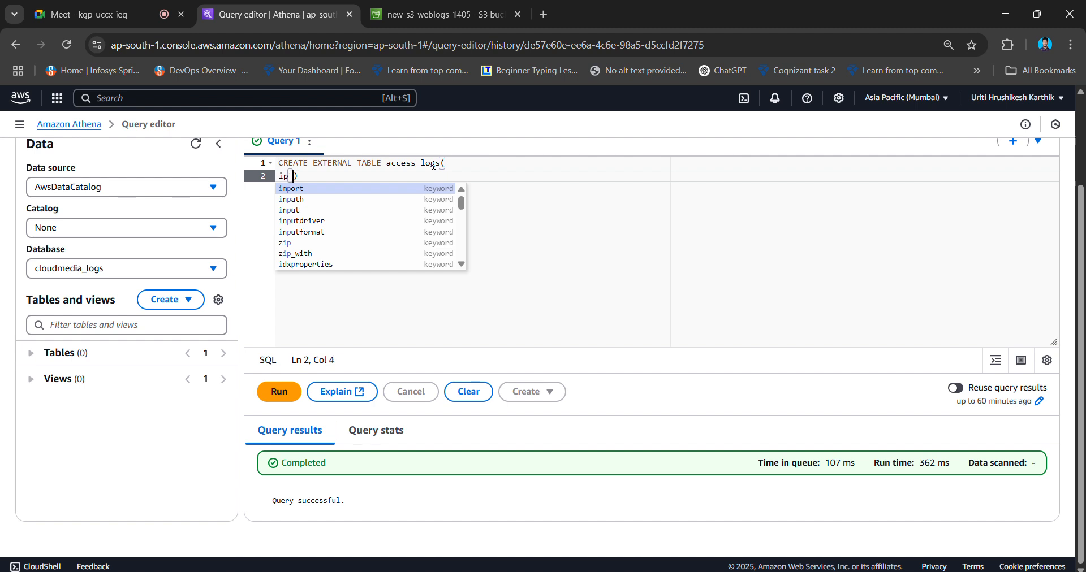
type("ess stri")
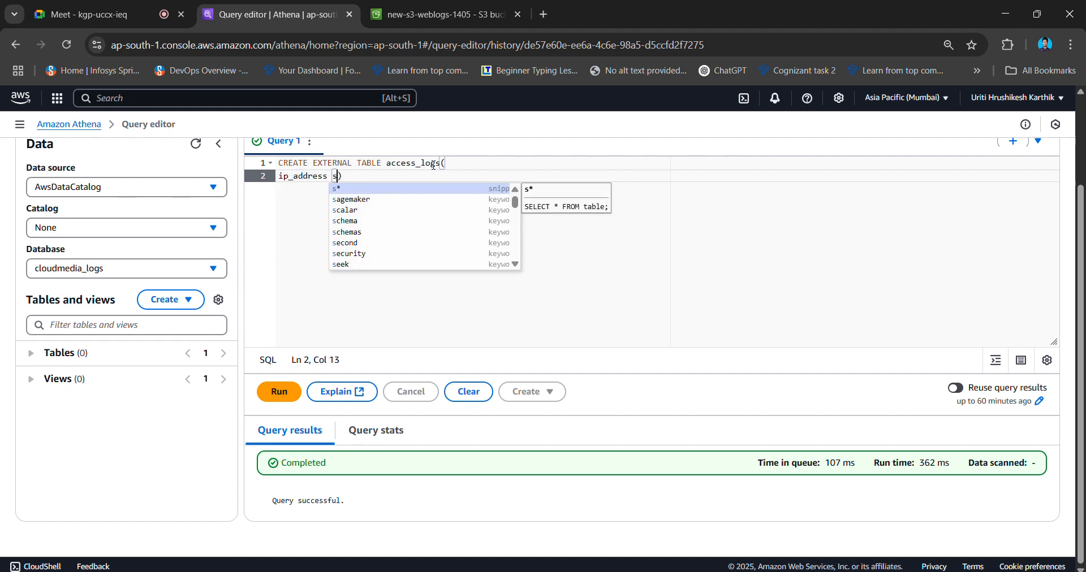
type("ng,")
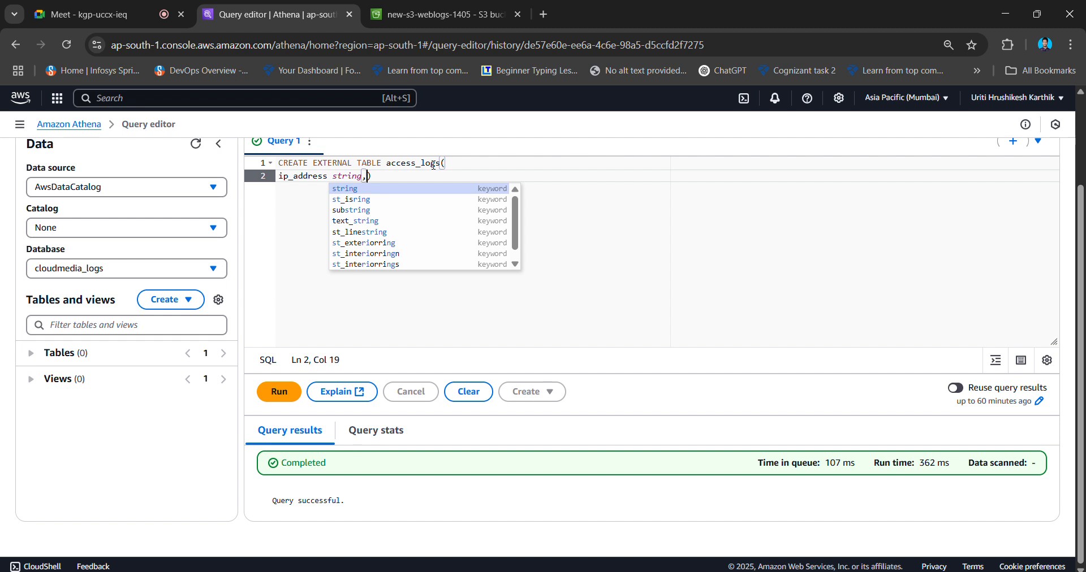
key("Return")
Define the request_time column as TIMESTAMP, ending its line with a semicolon.
type("requ")
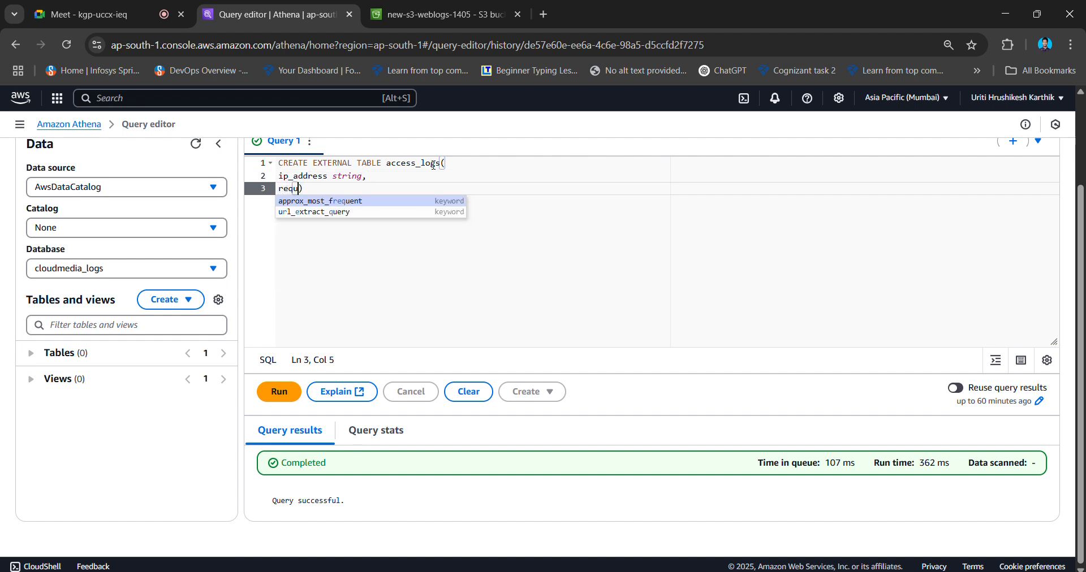
type("es")
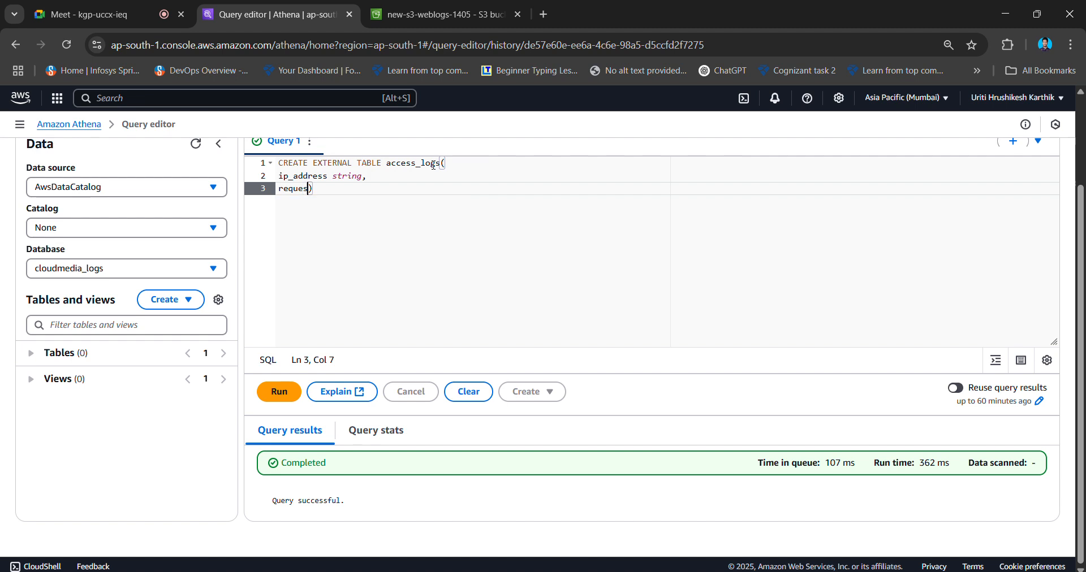
type("t_time")
key("Caps_Lock")
type("TIM")
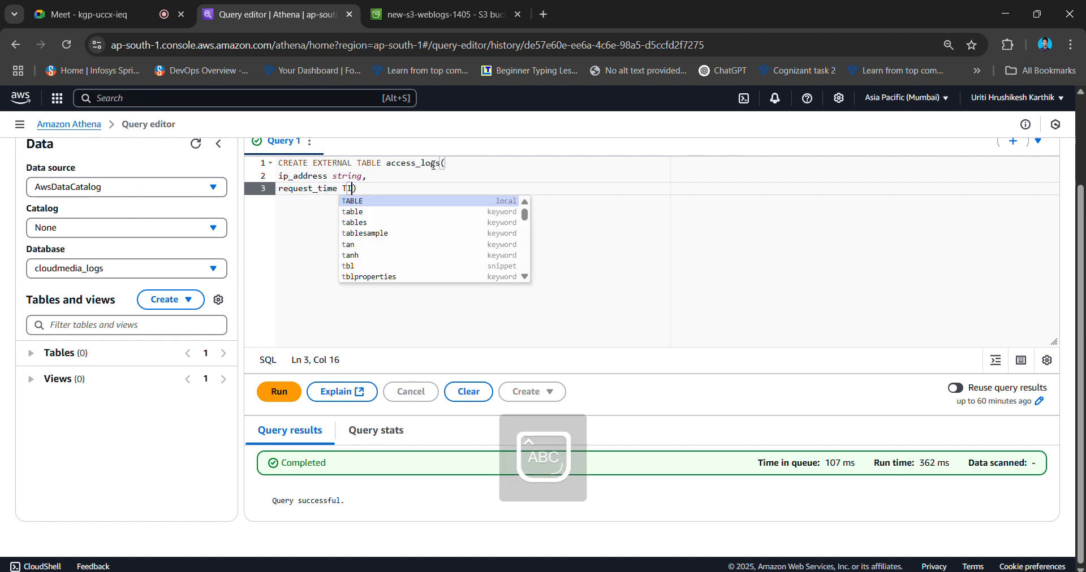
type("ESTAMP")
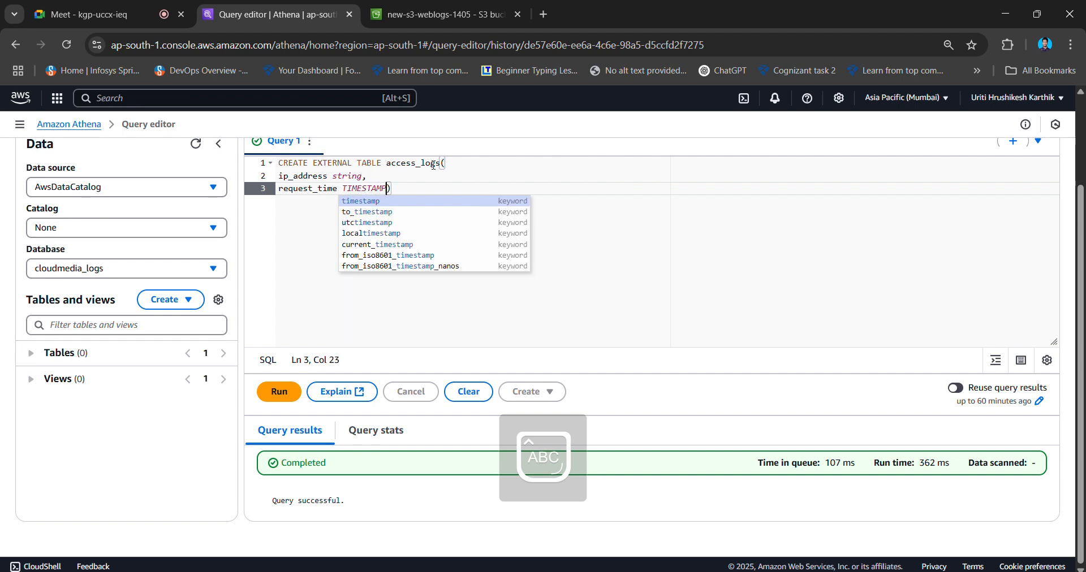
type(";")
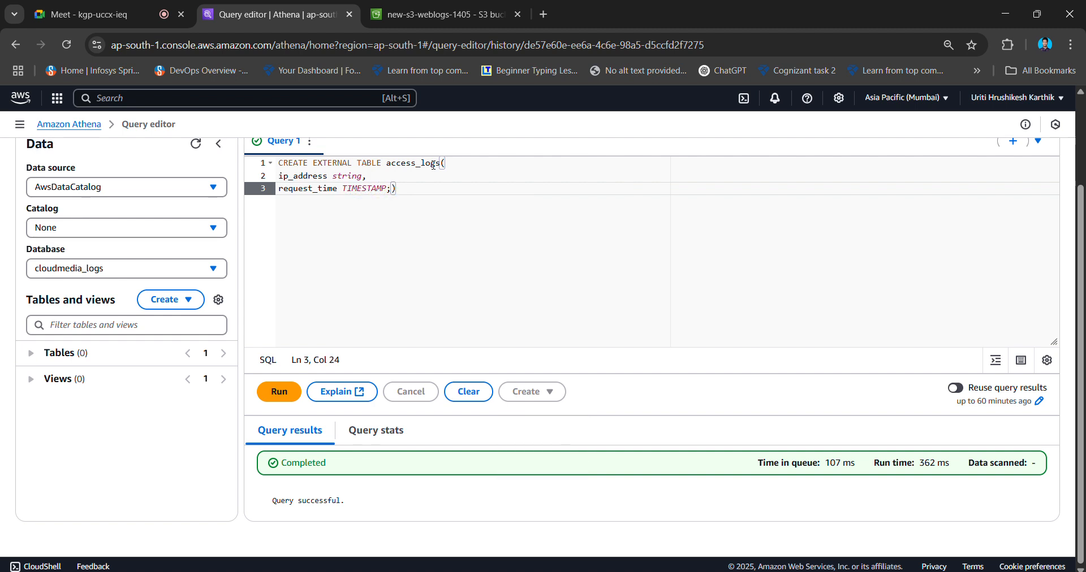
Define the url column as string on a new line of the access_logs column list.
key("Return")
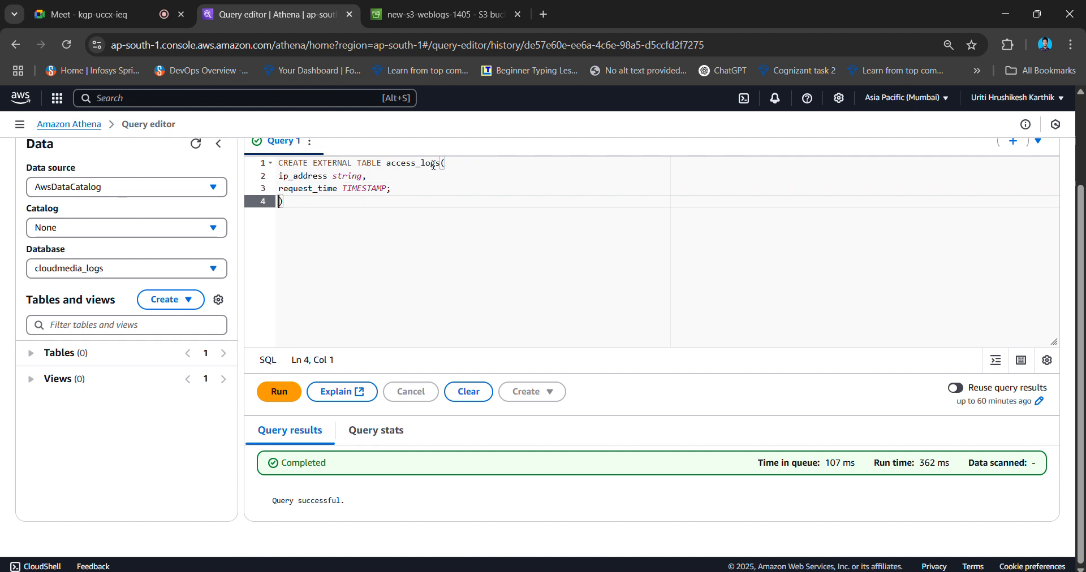
type("url s")
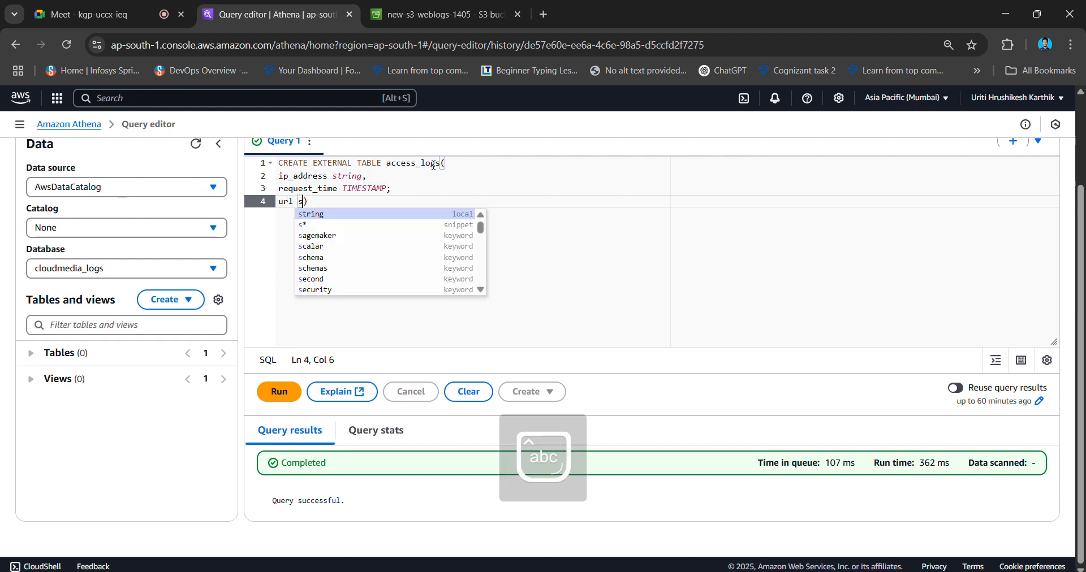
type("trin")
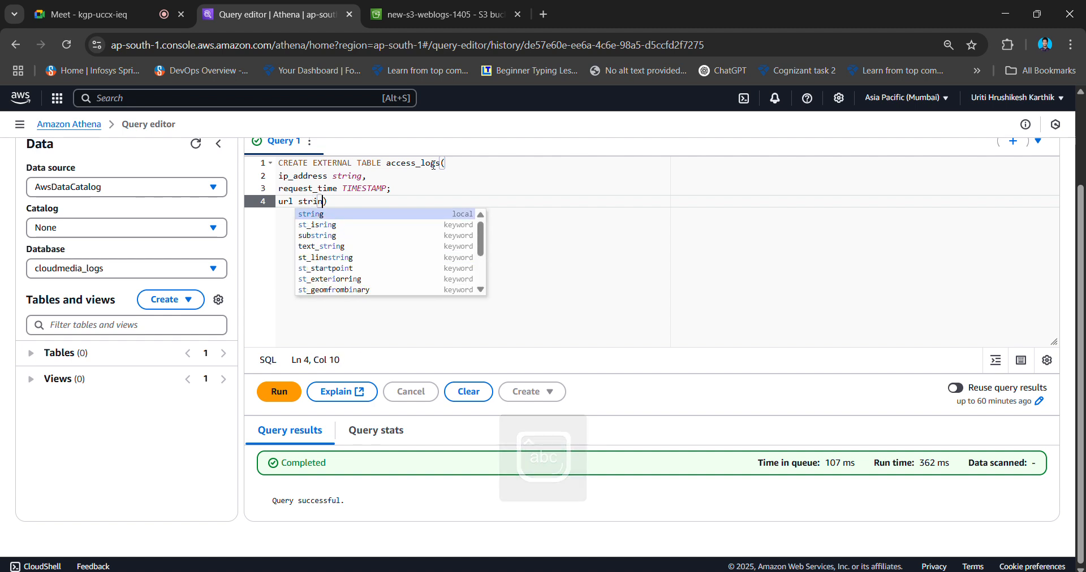
type("g,")
key("Return")
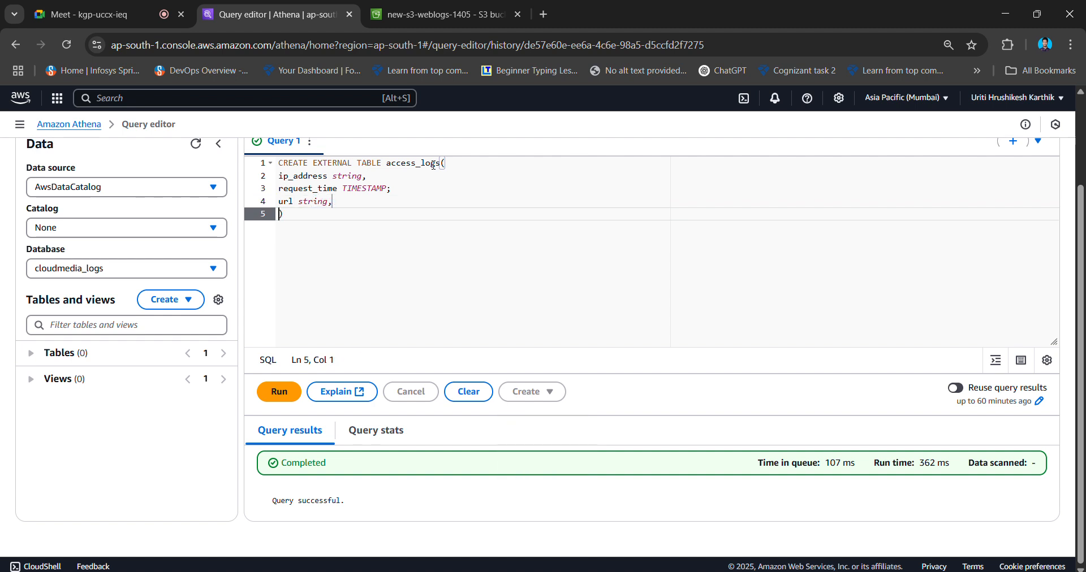
Define status_code as a string in the last line of the column list, before the closing parenthesis.
type("st")
type("atus_c")
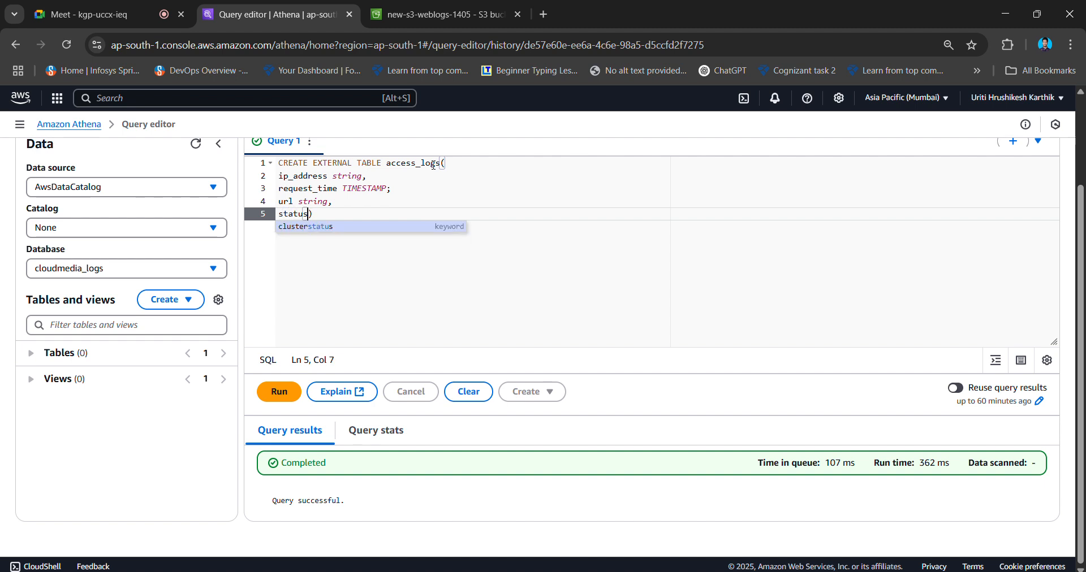
type("ode strin")
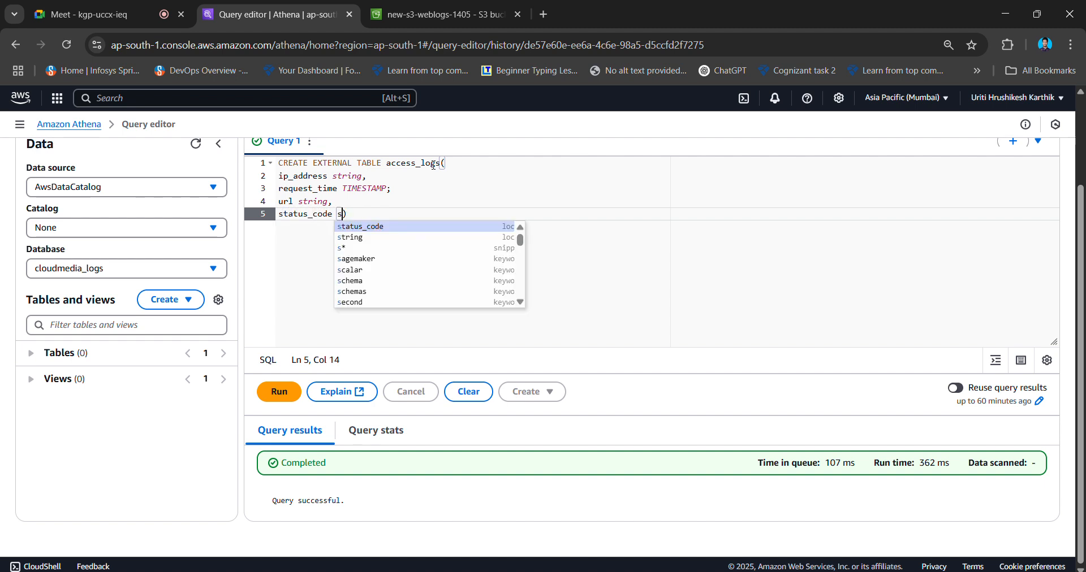
type("g")
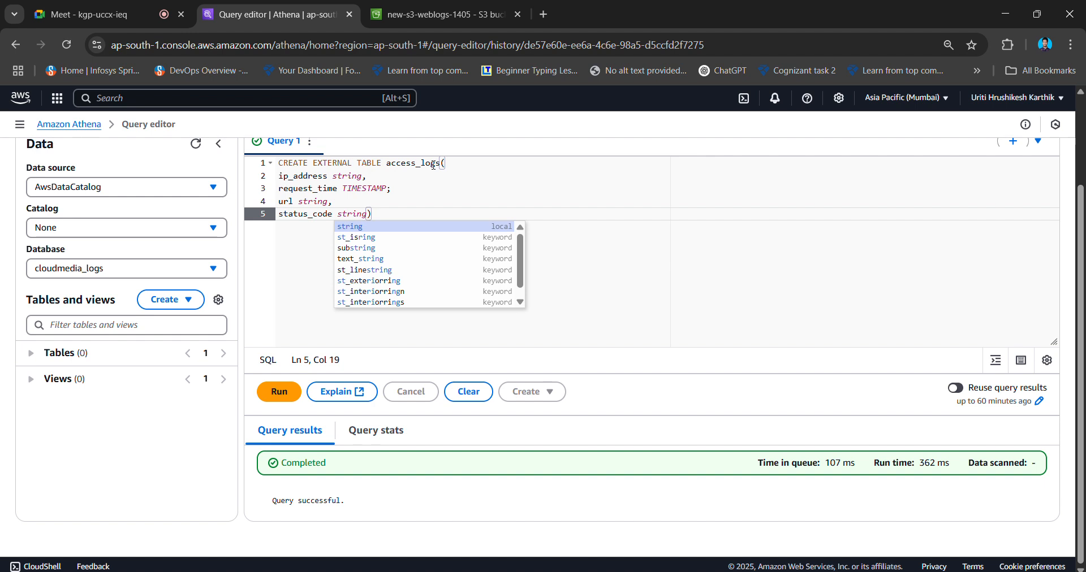
left_click(387, 213)
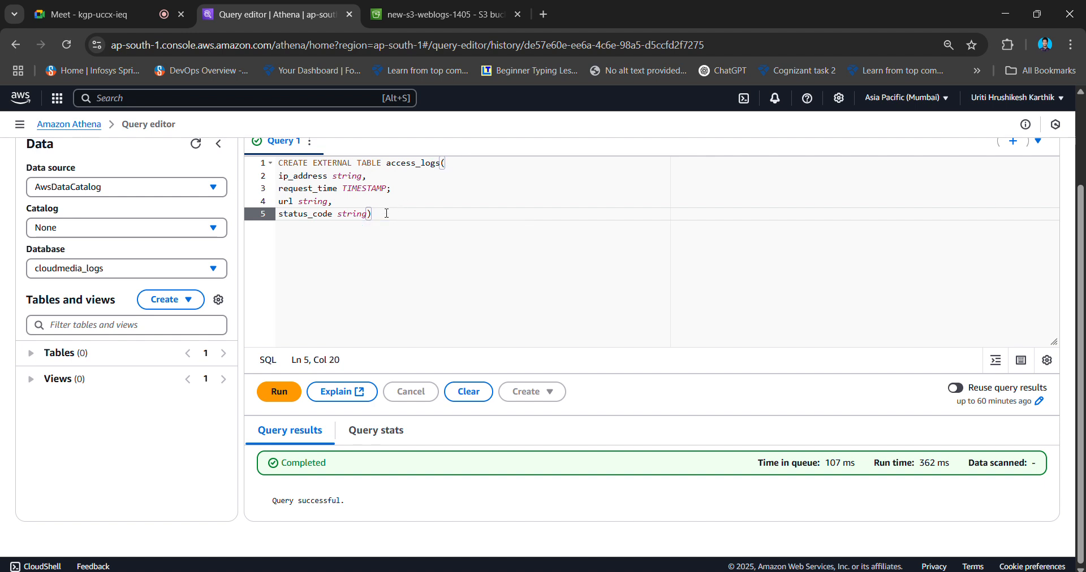
Add a ROW FORMAT SERDE clause below the column list with the class 'org.apache.hadoop.hive.serde2.OpenCSVSerde'.
key("Return")
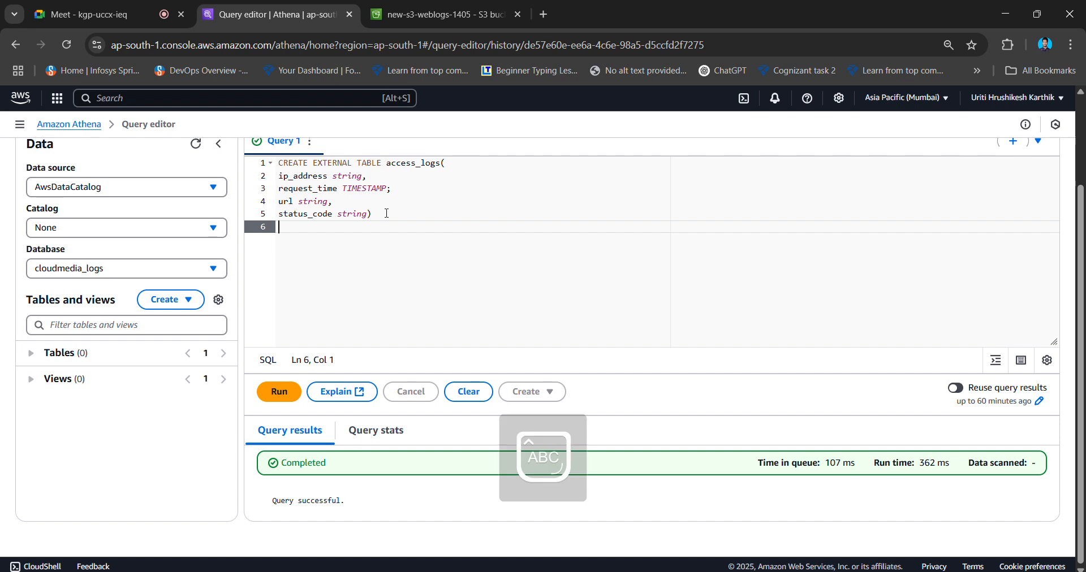
type("ROW FO")
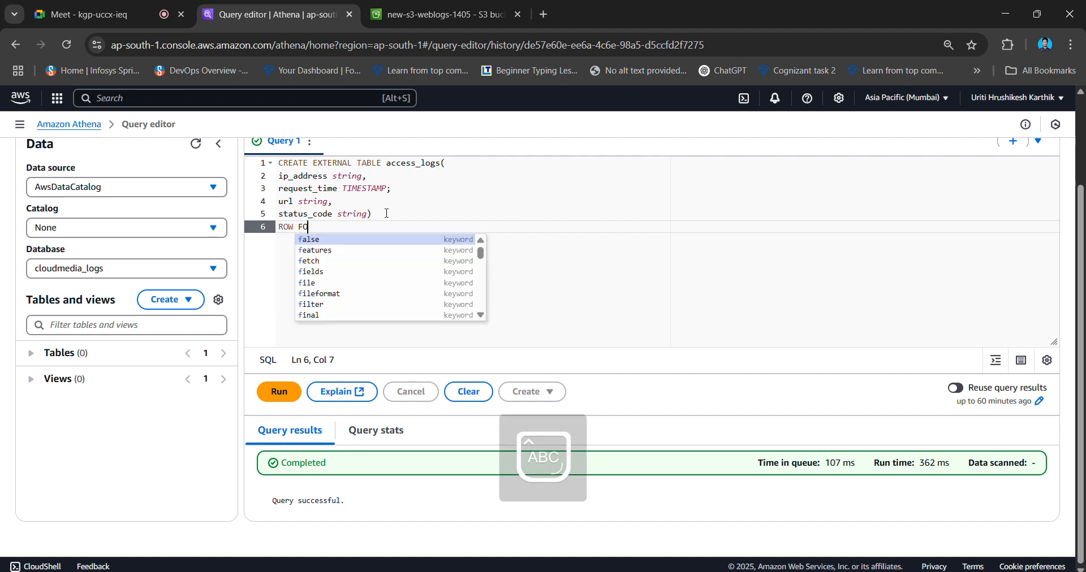
type("RMAT SERDE ")
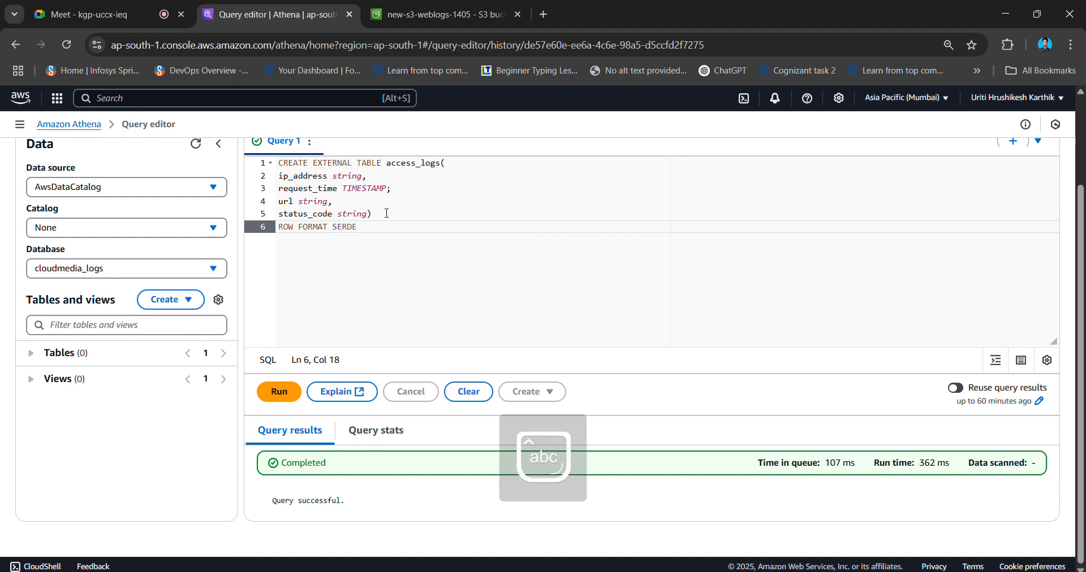
type("'org")
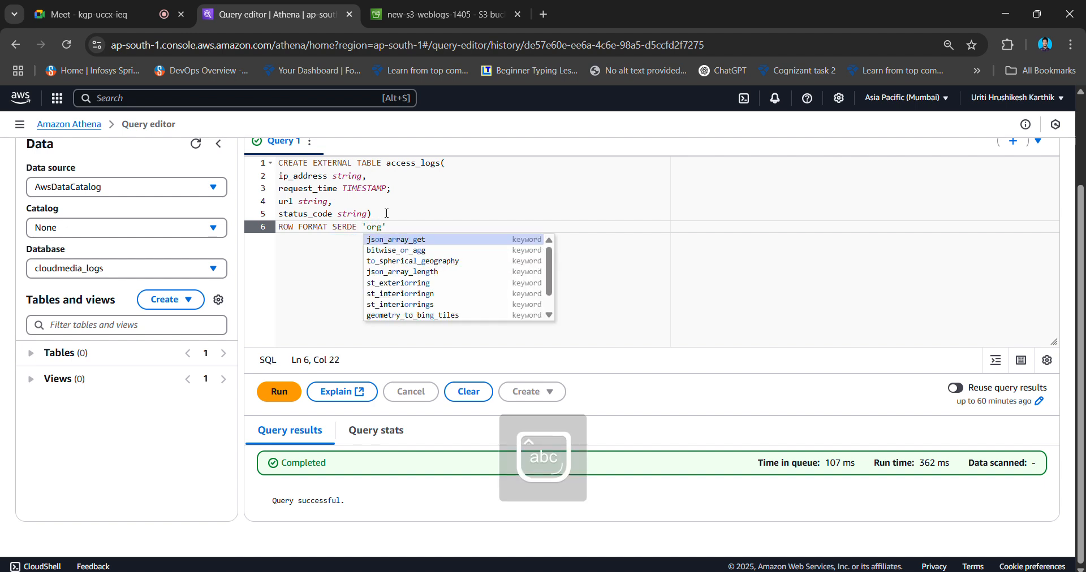
type(".apache")
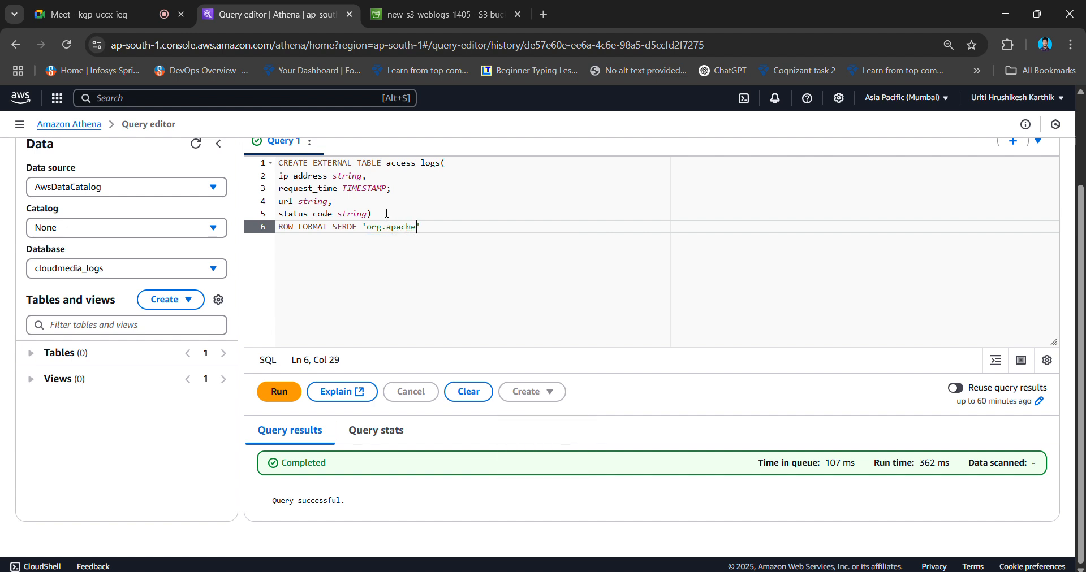
type(".hadoo")
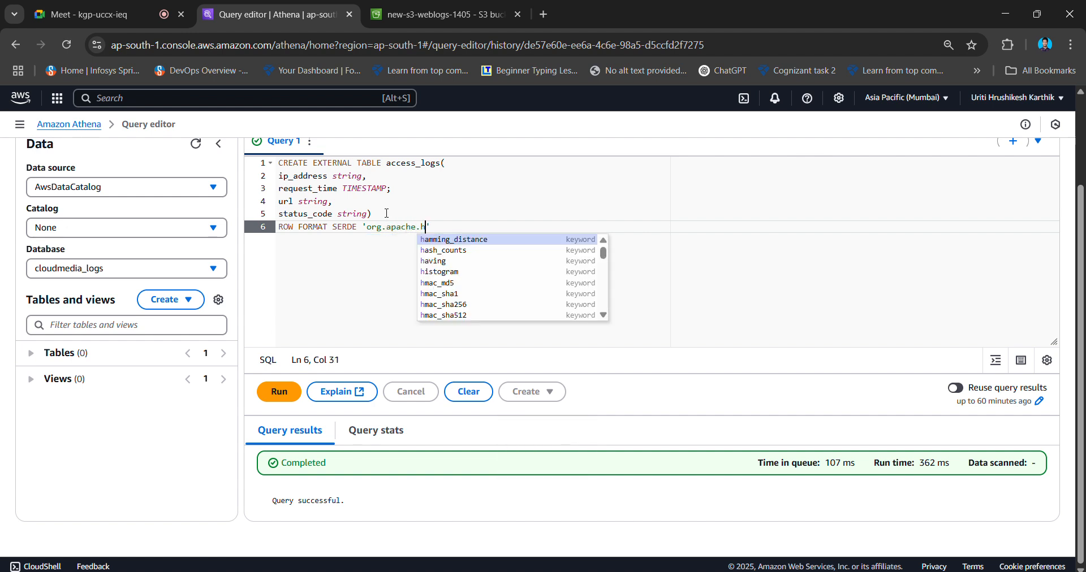
type("p.hi")
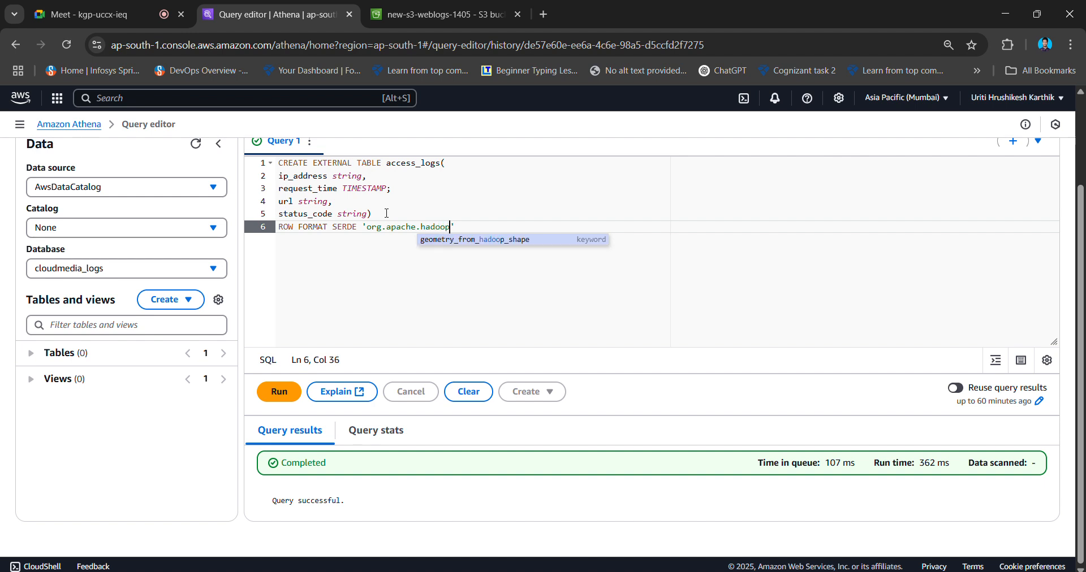
type("ve.s")
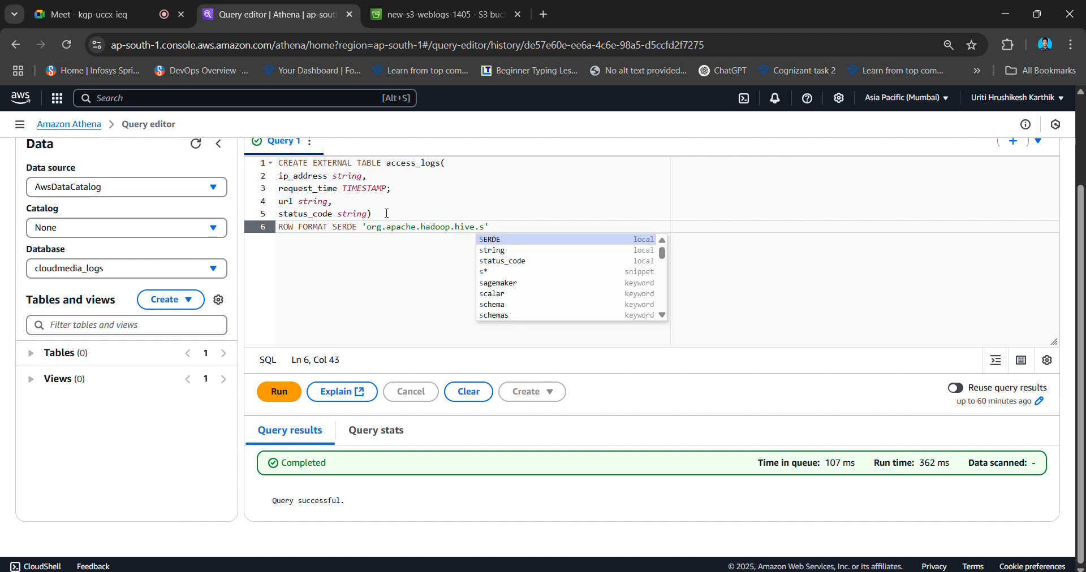
type("ede")
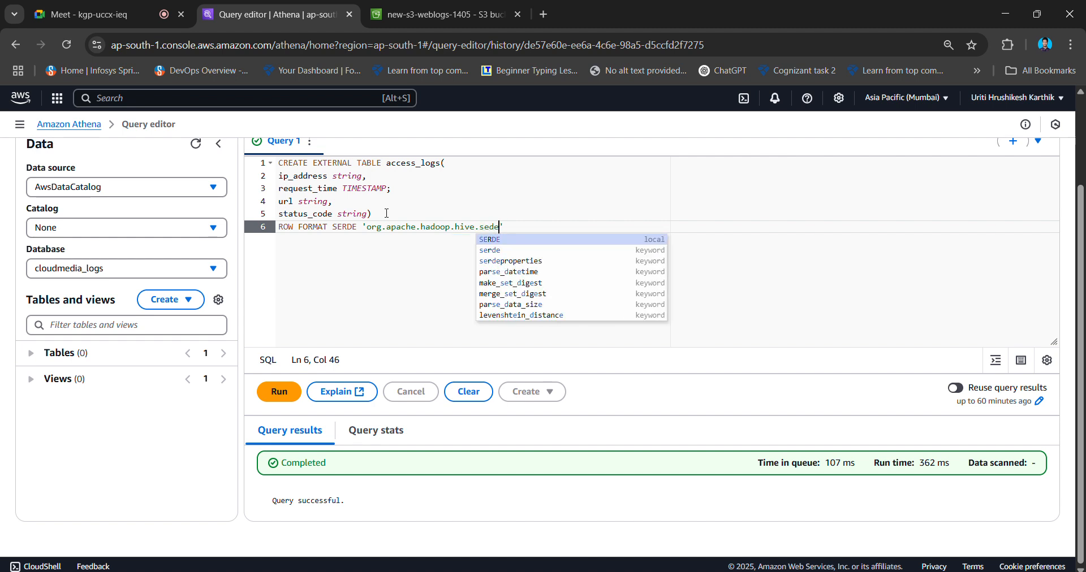
key("BackSpace")
key("BackSpace")
type("rd")
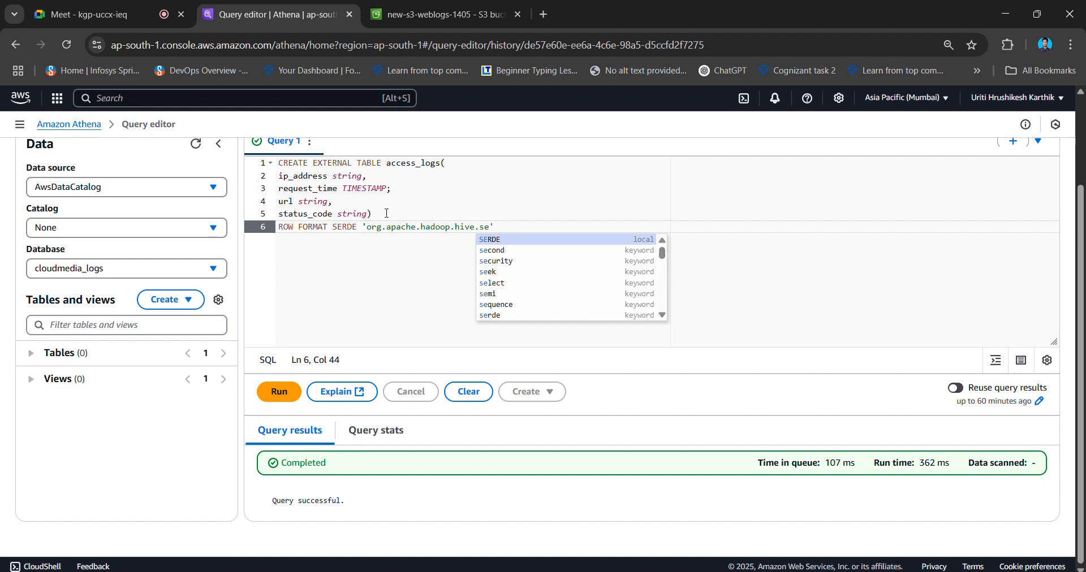
type("e")
type("2.")
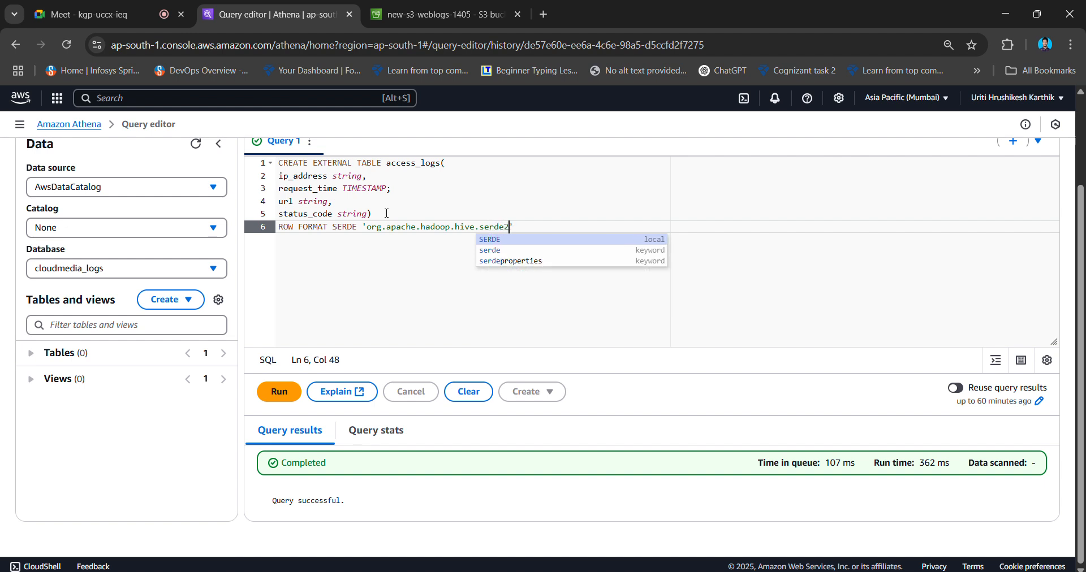
type("Open")
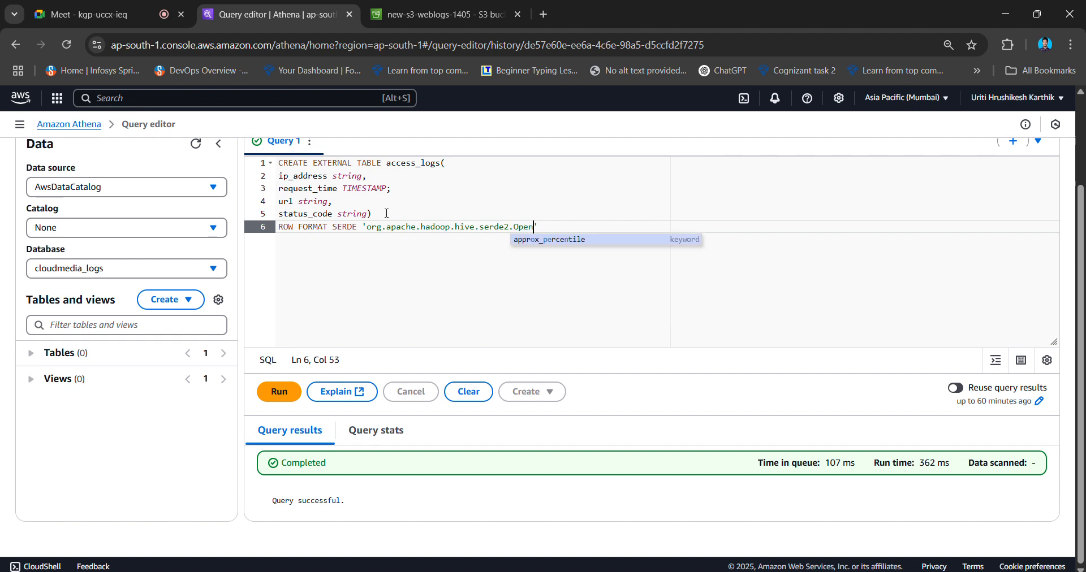
type("CSV")
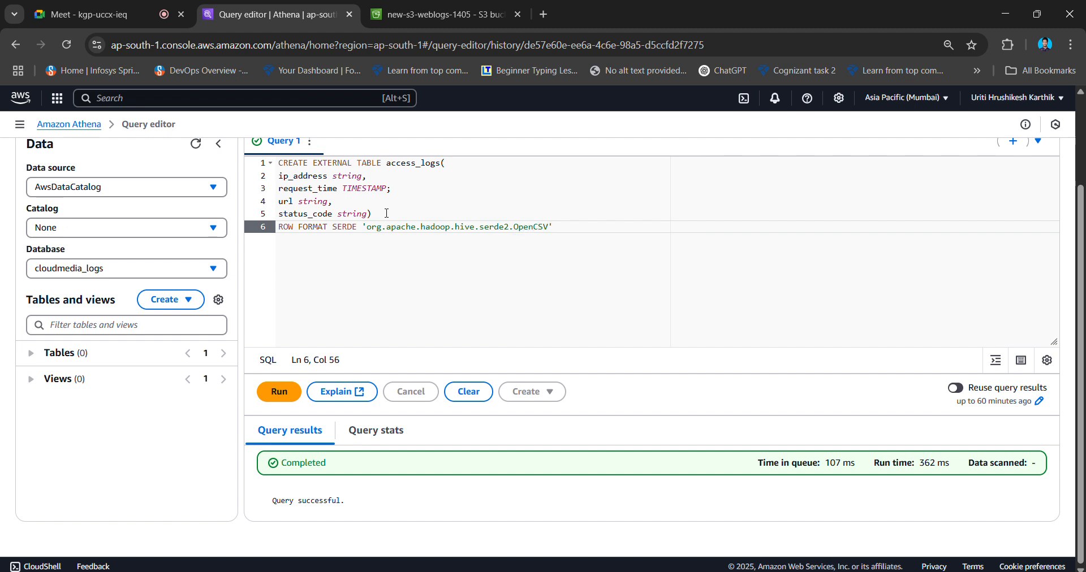
type("Serde")
Add a LOCATION clause with the S3 URI 's3://new-s3-weblogs-1405/logs/', copied from the logs/ folder in the S3 console.
key("Return")
key("Caps_Lock")
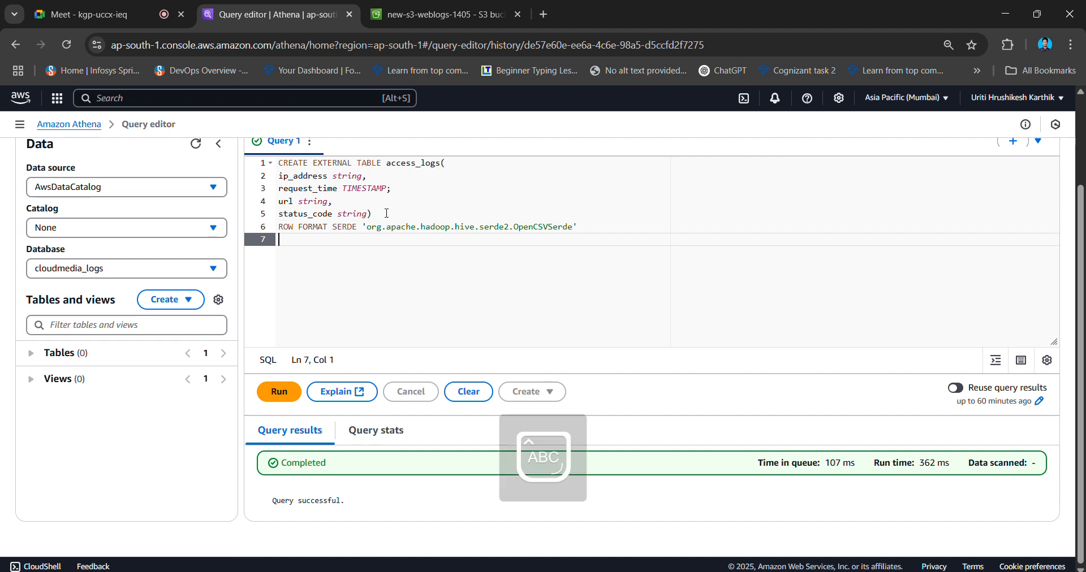
type("LOCAT")
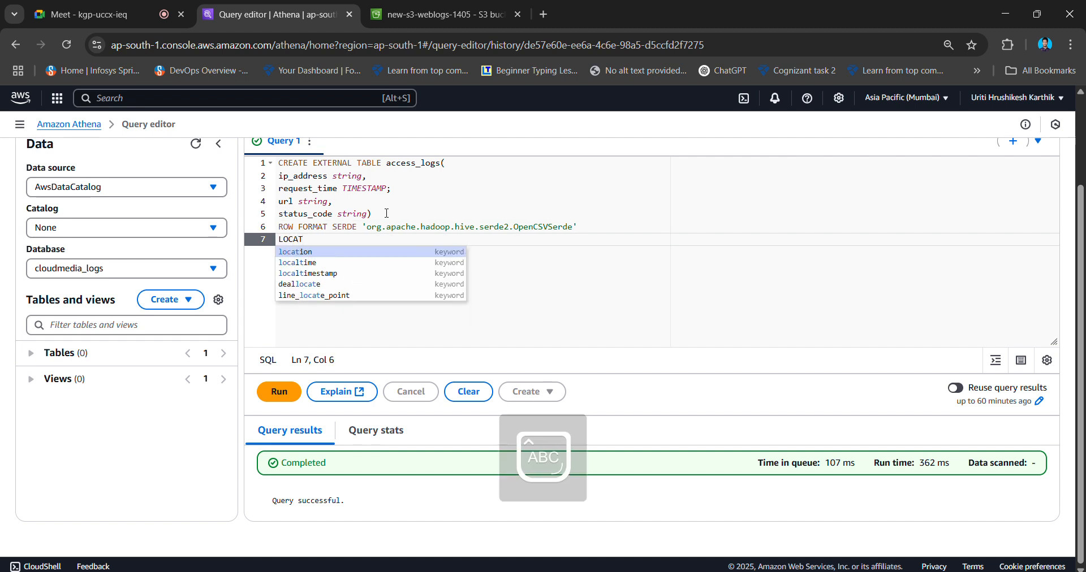
type("ION")
key("Caps_Lock")
type("'")
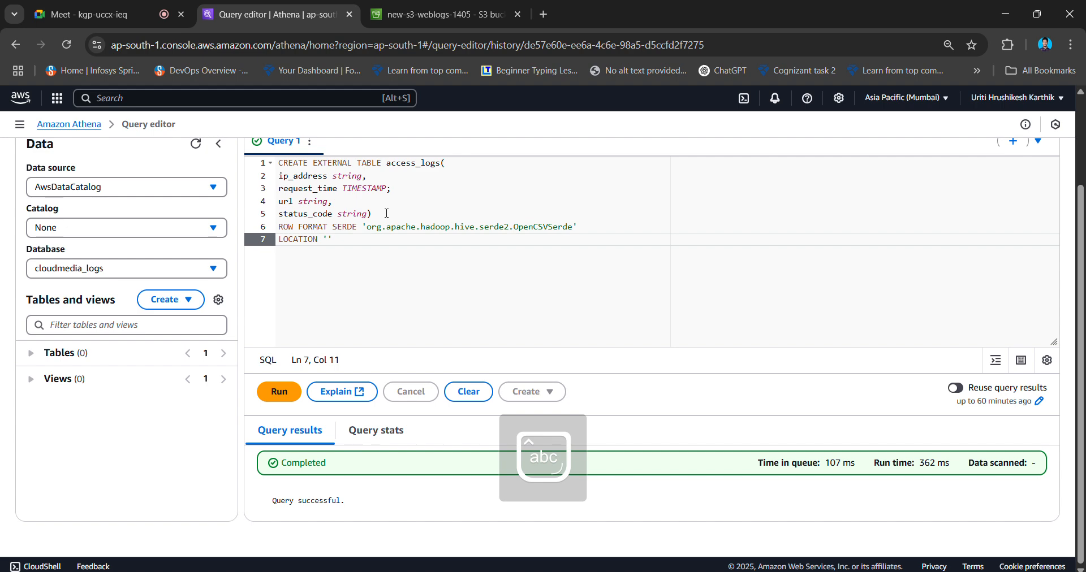
left_click(380, 8)
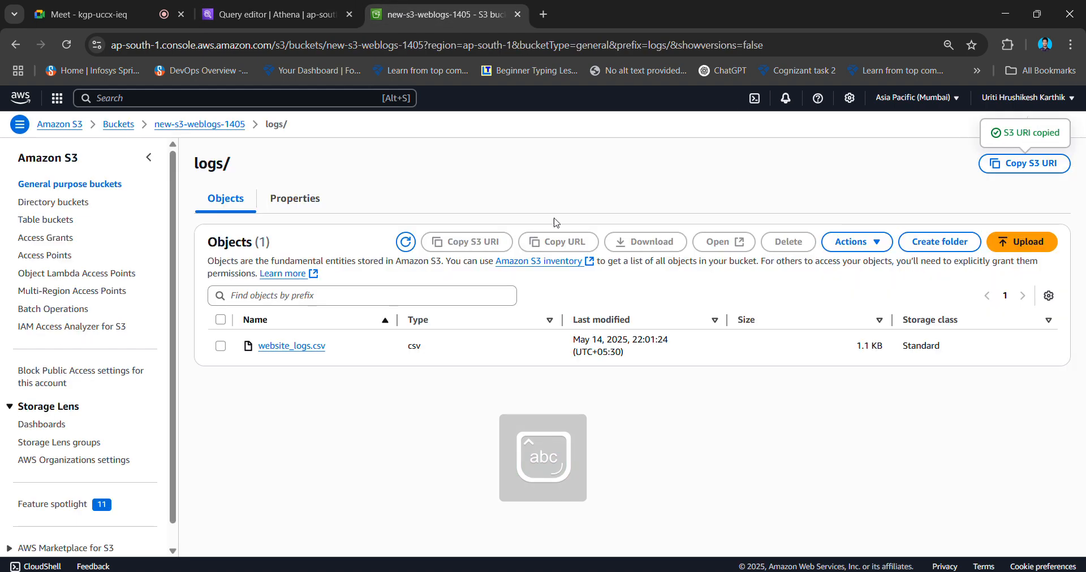
left_click(1011, 164)
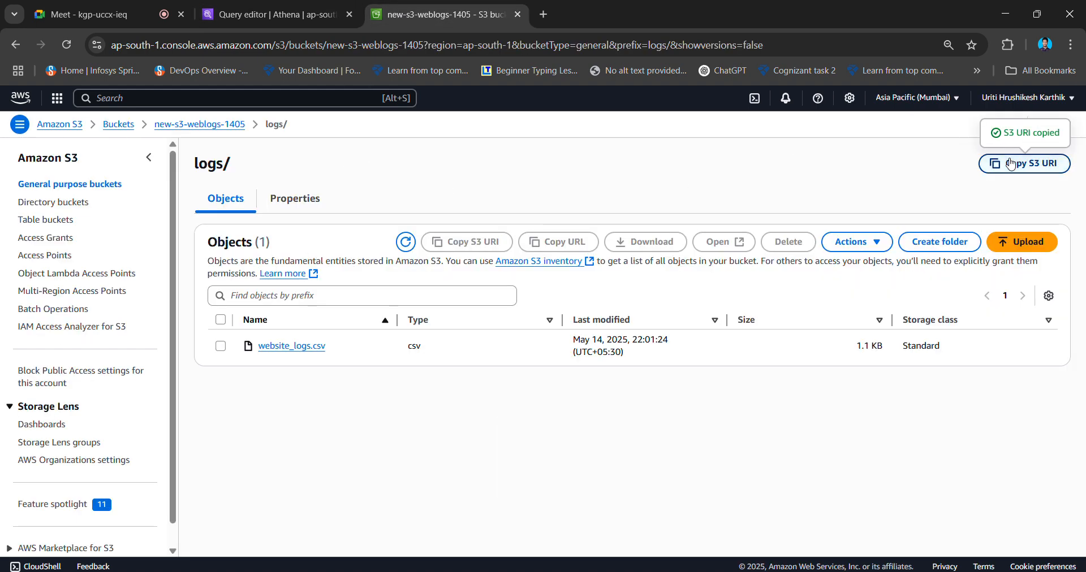
left_click(272, 14)
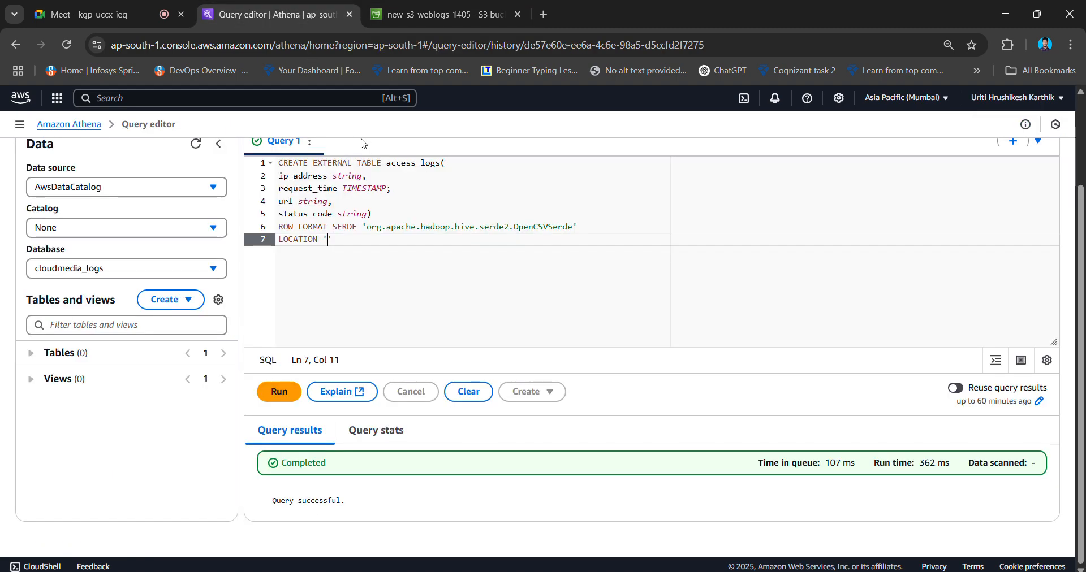
type("s3://new-s3-weblogs-1405/logs/")
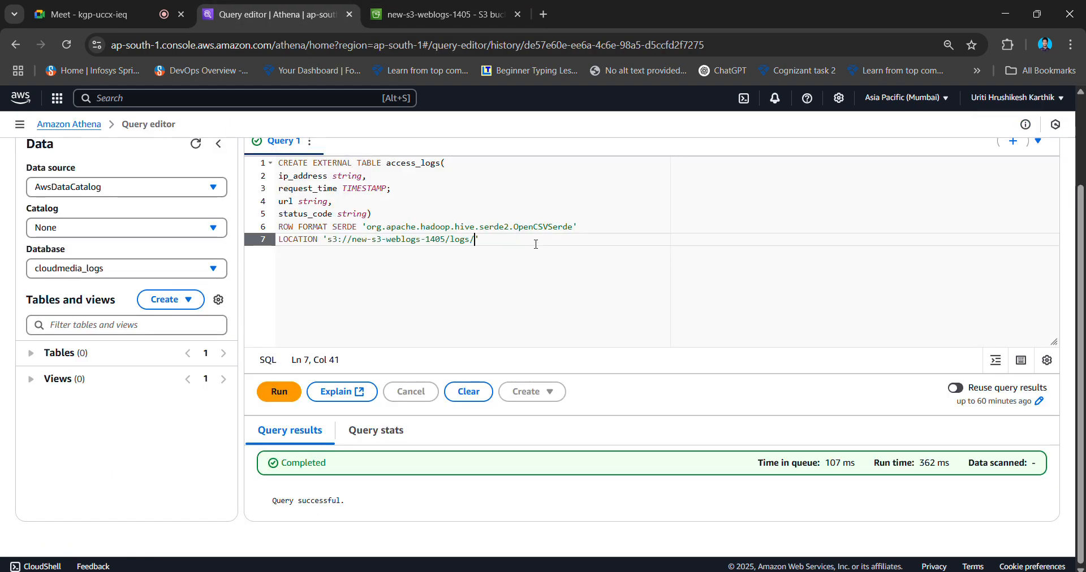
Add a TBLPROPERTIES clause with 'has_encrypted_data'='false' below the LOCATION line, end the statement with a semicolon, and run it.
left_click(529, 242)
key("Return")
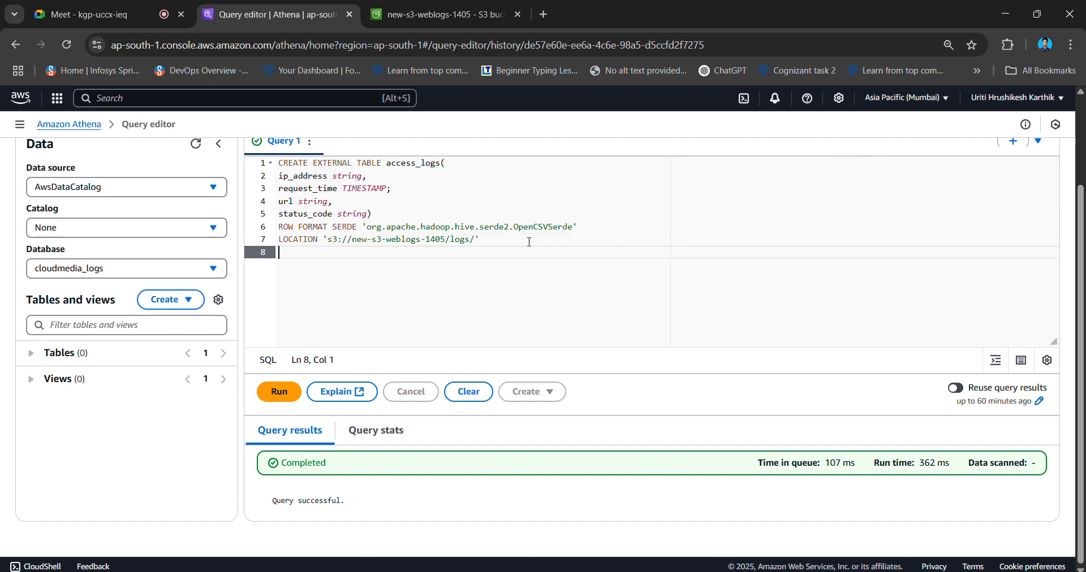
key("Caps_Lock")
type("TBLP")
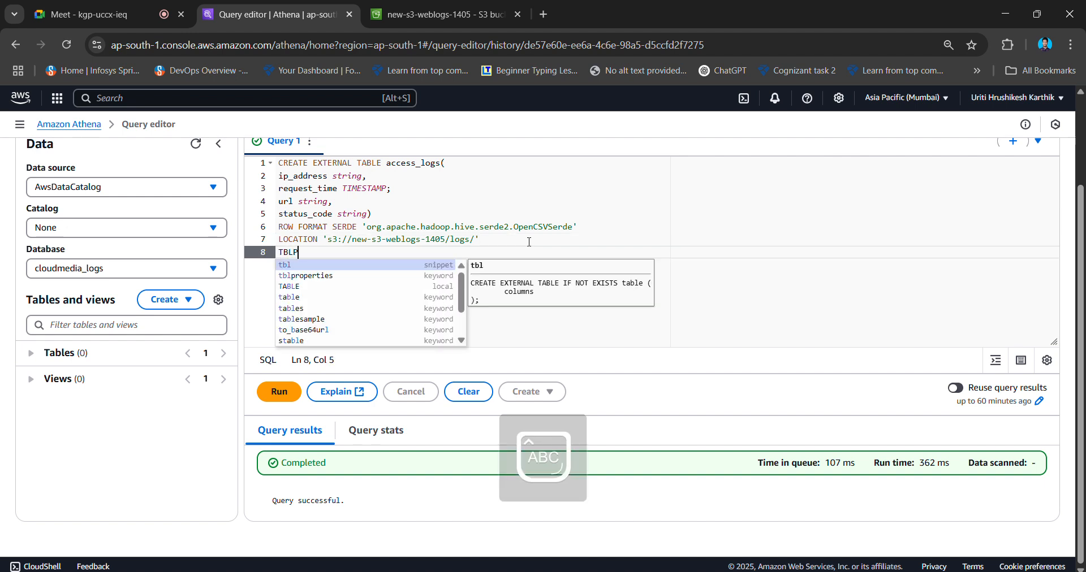
type("ROPERT")
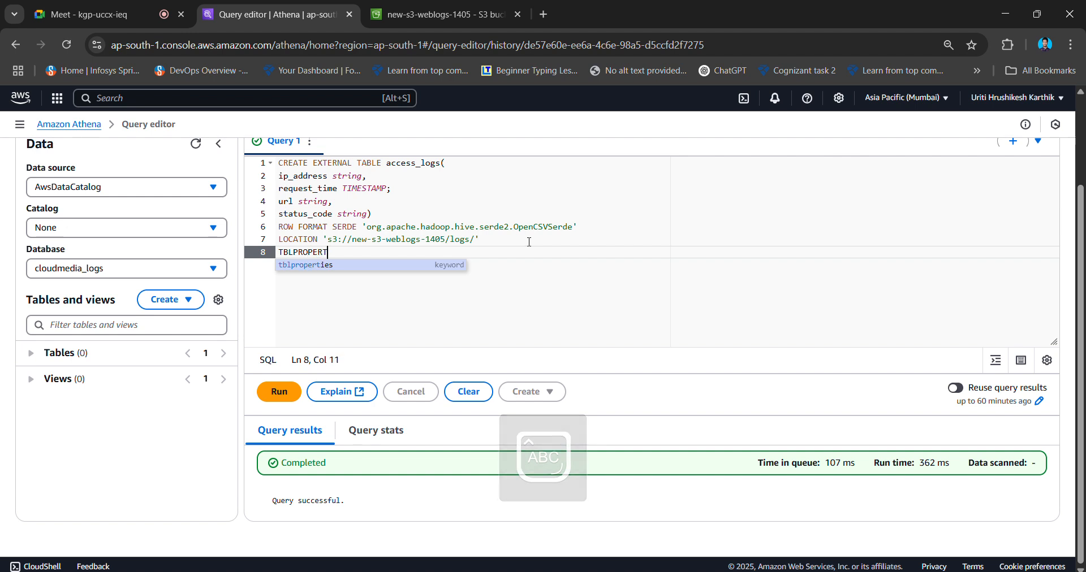
type("IES")
type(" ('")
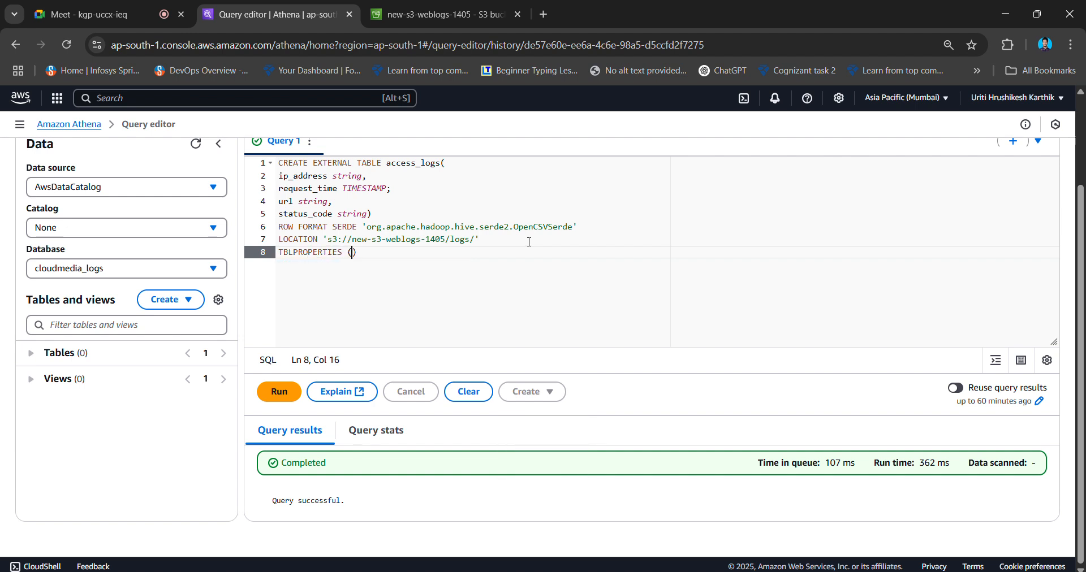
key("Caps_Lock")
type("has")
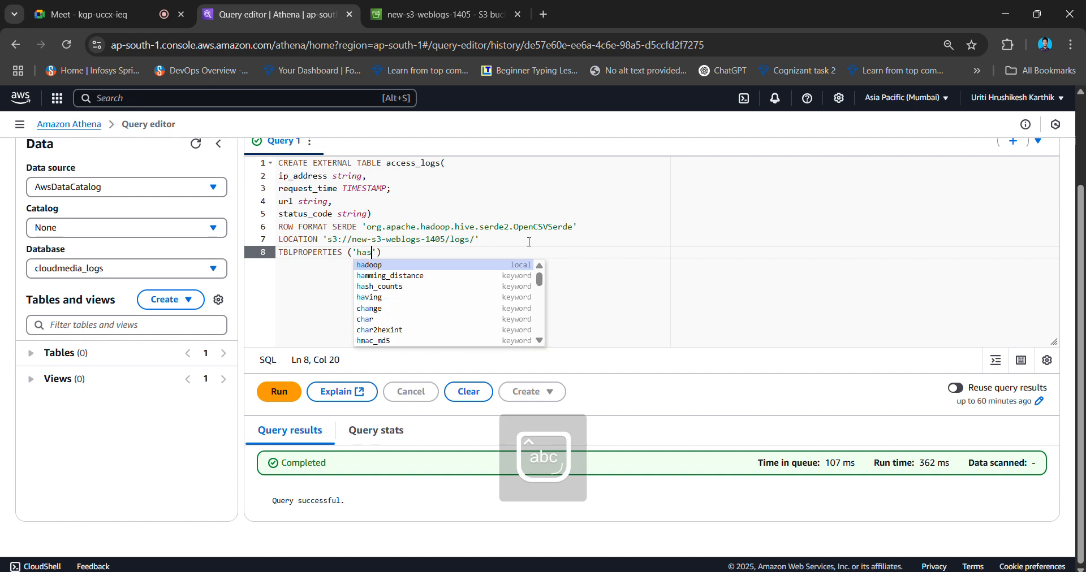
type("_encrypt")
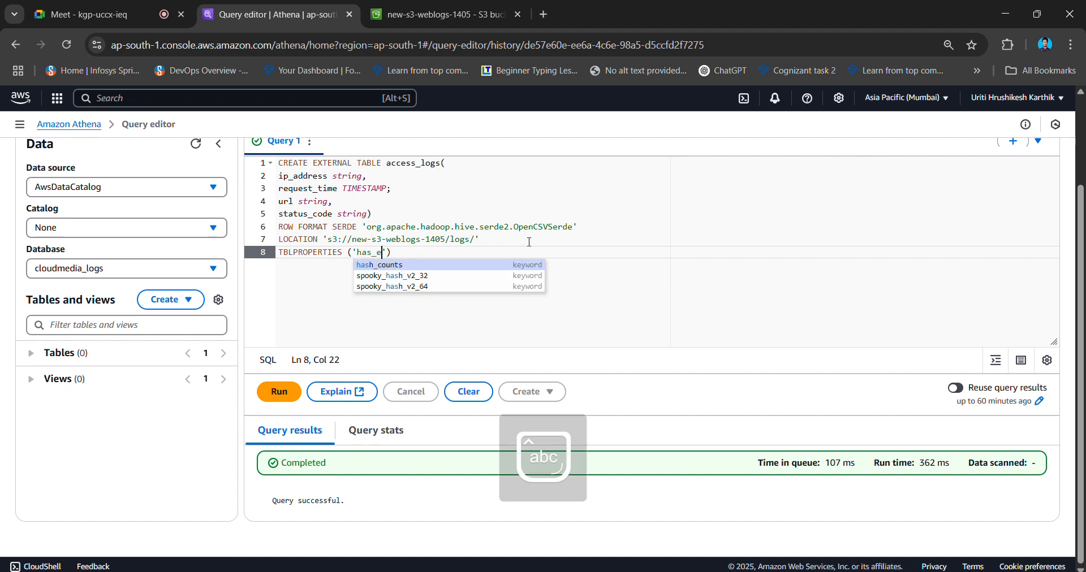
type("ed_")
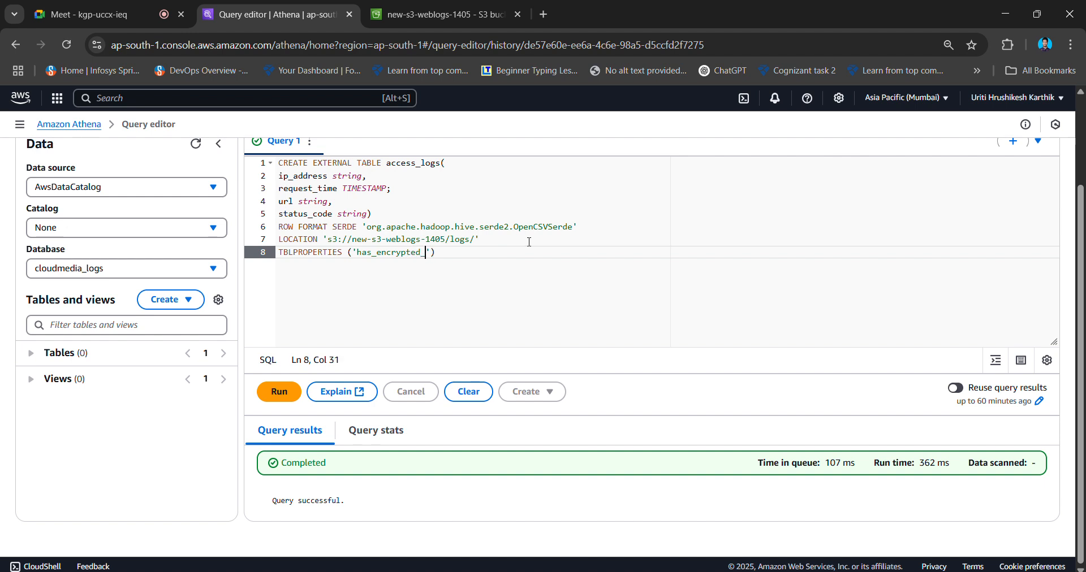
type("data'='false';")
key("BackSpace")
key("Right")
type(";")
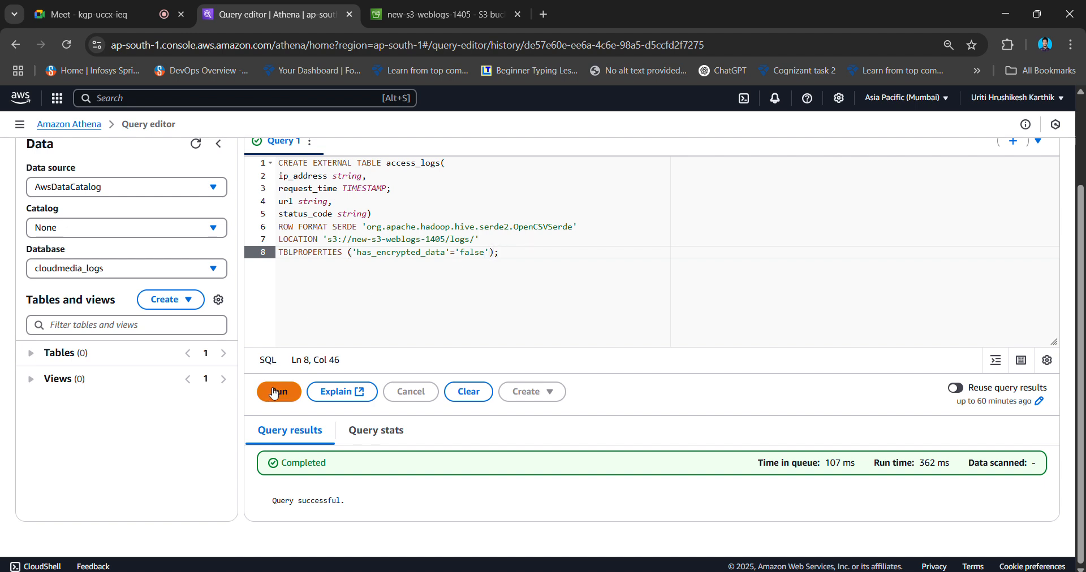
left_click(276, 393)
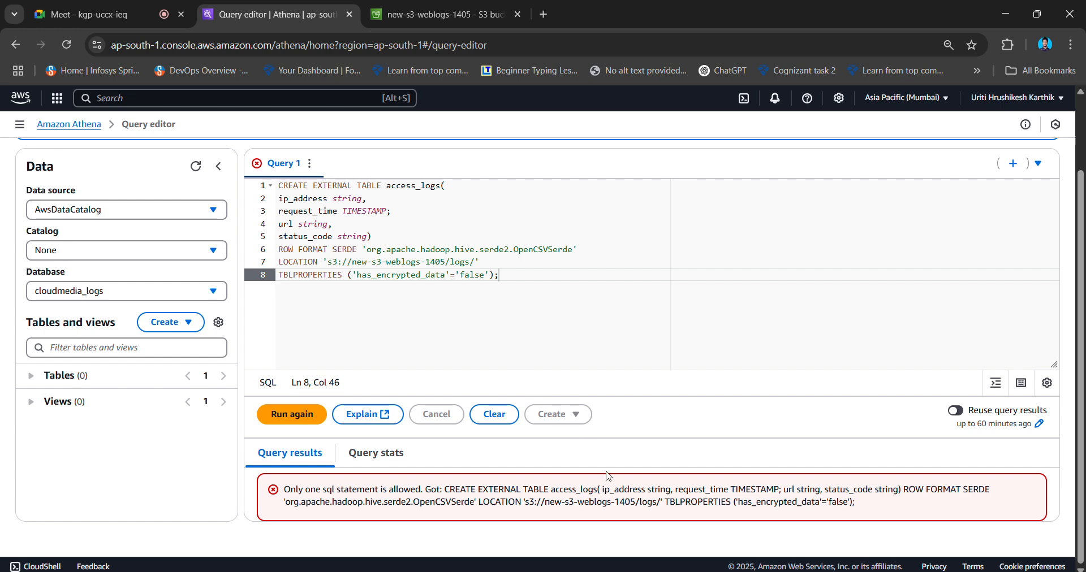
Examine the query stats and query results of the CREATE EXTERNAL TABLE run, and run the statement again.
scroll(508, 318, "up", 2)
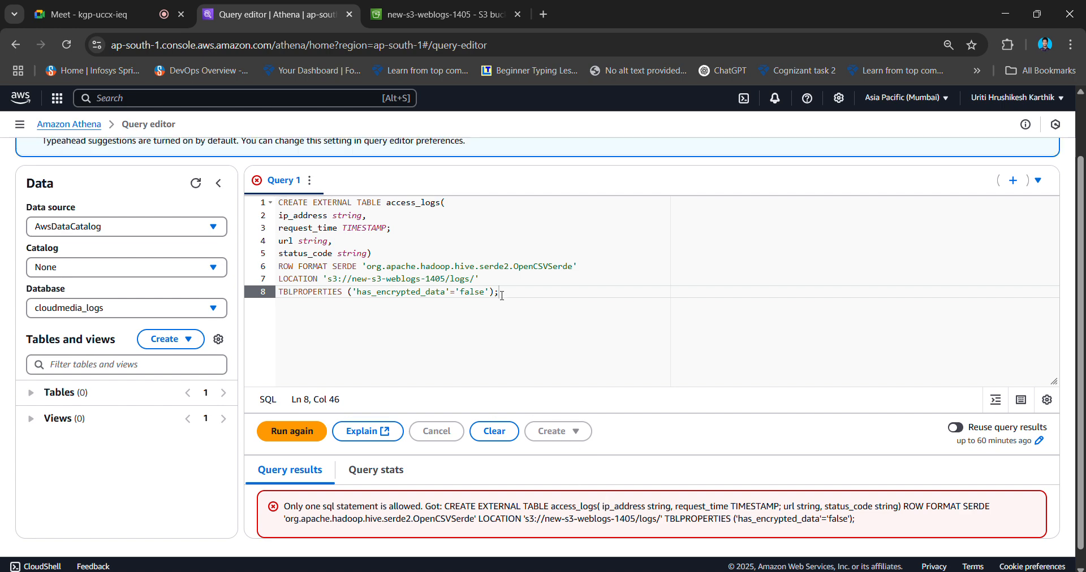
left_click(428, 330)
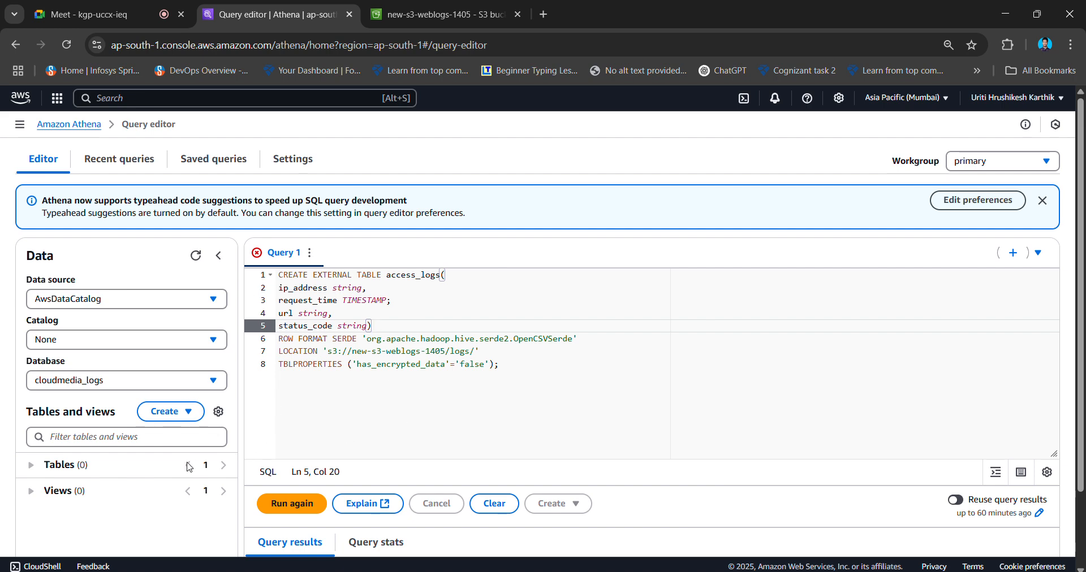
scroll(412, 390, "down", 2)
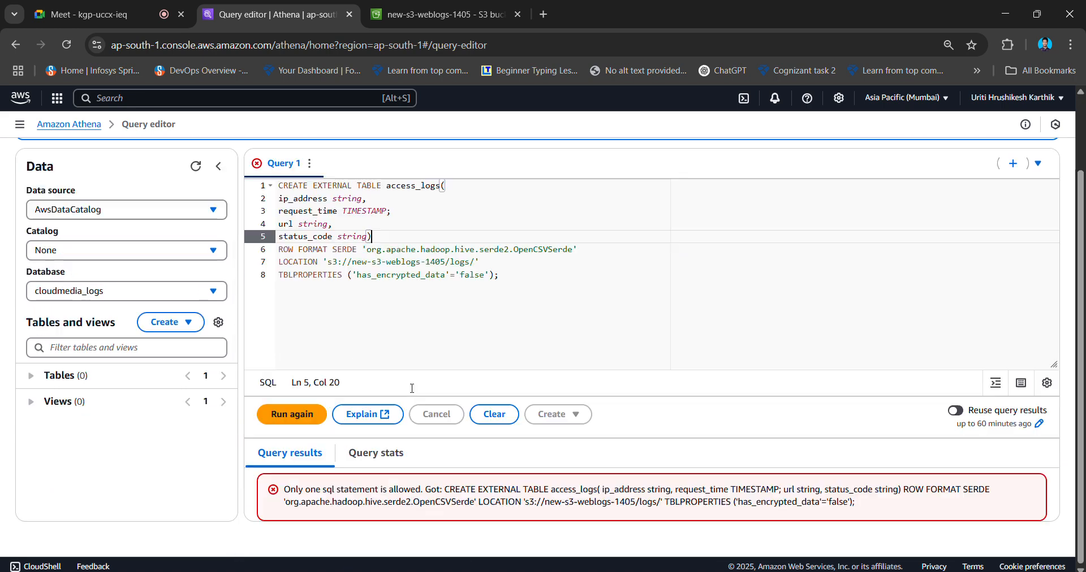
left_click(377, 454)
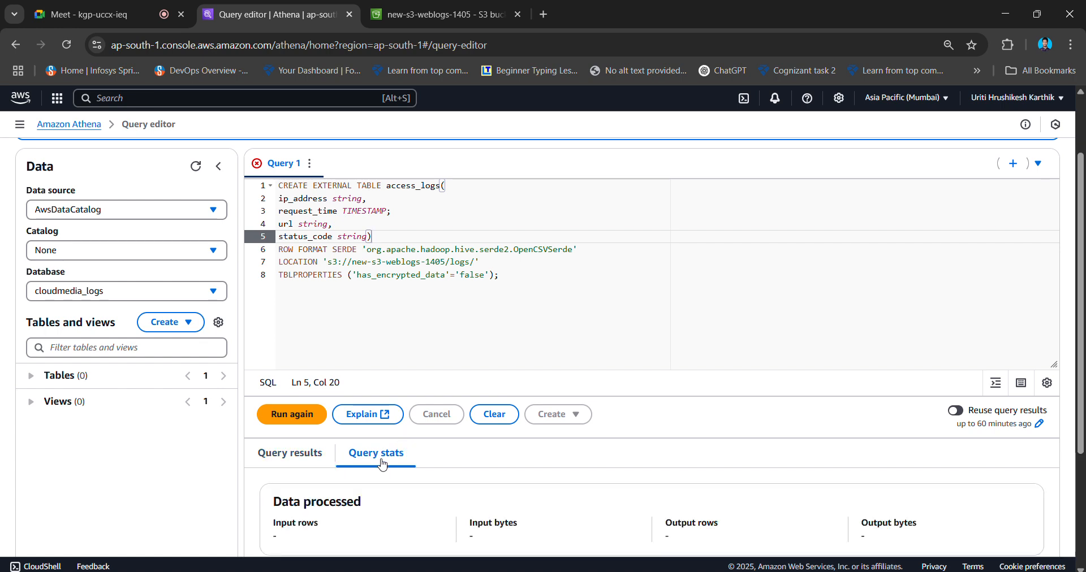
scroll(382, 465, "down", 1)
scroll(383, 465, "down", 3)
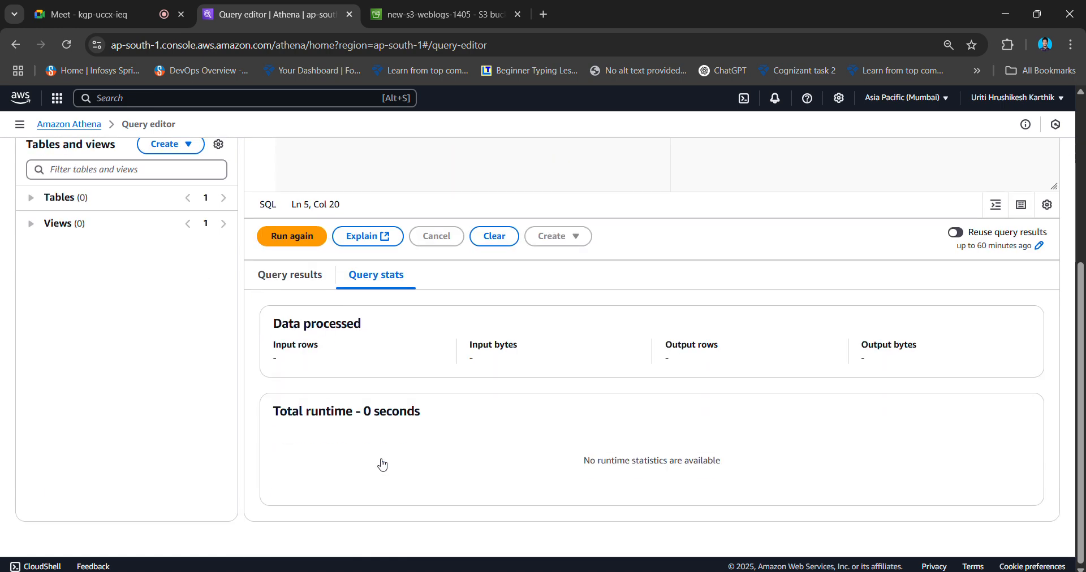
left_click(301, 279)
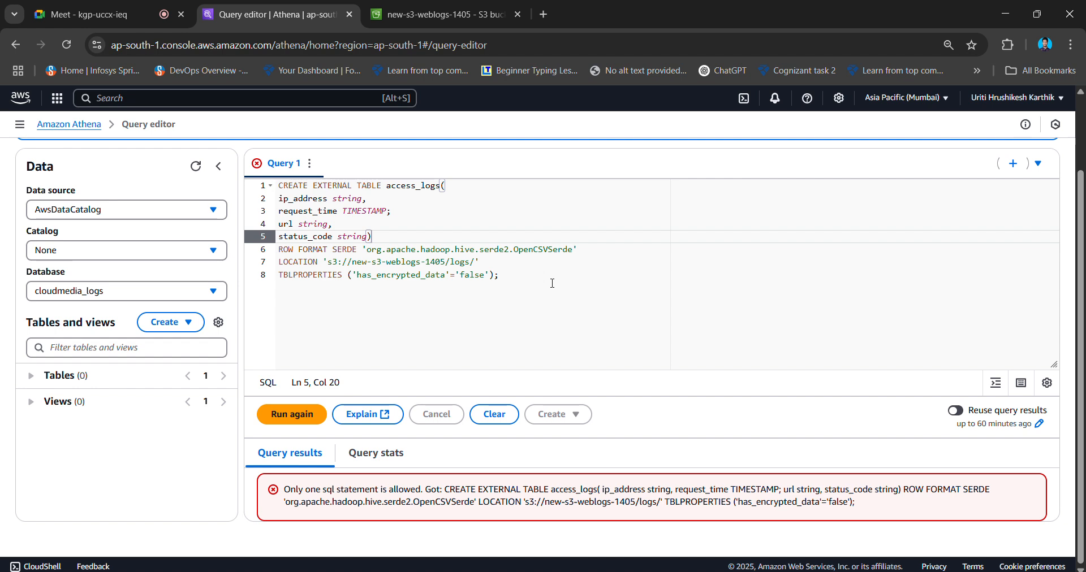
left_click(534, 280)
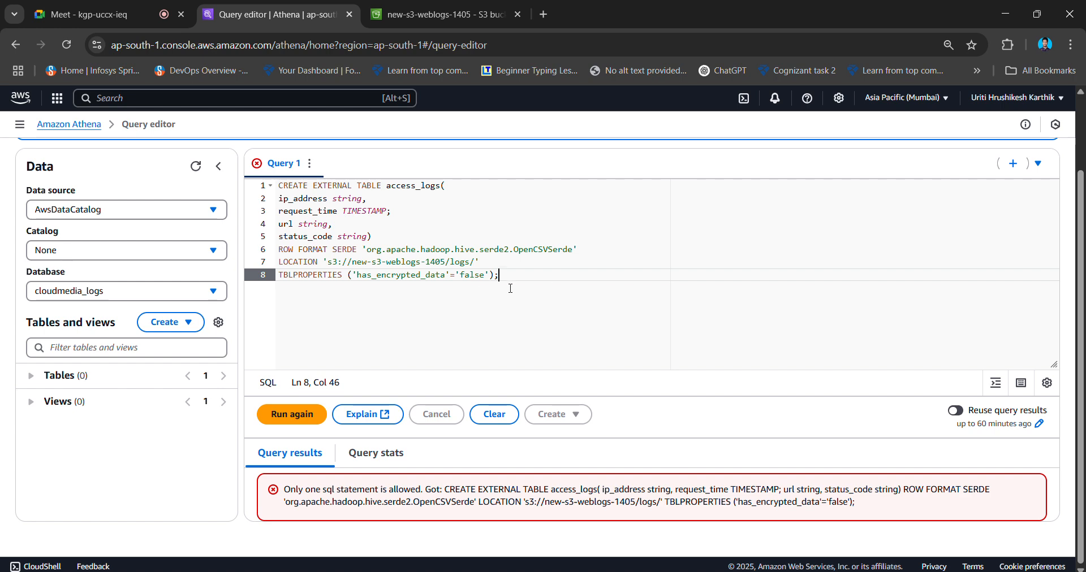
left_click(304, 423)
Insert IF NOT EXISTS before the access_logs table name in the CREATE EXTERNAL TABLE line and run the statement.
left_click(382, 186)
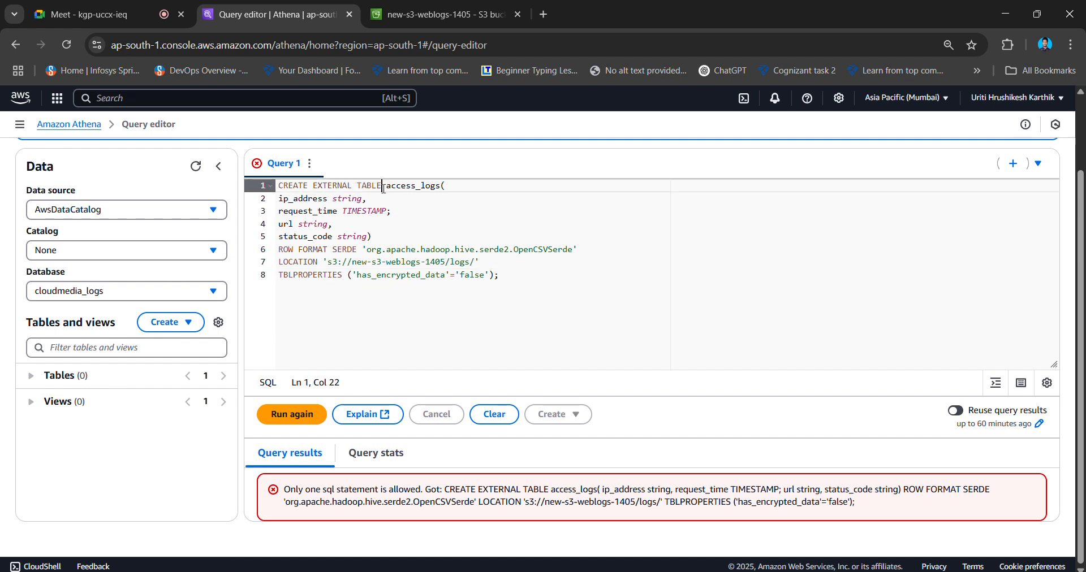
type("if")
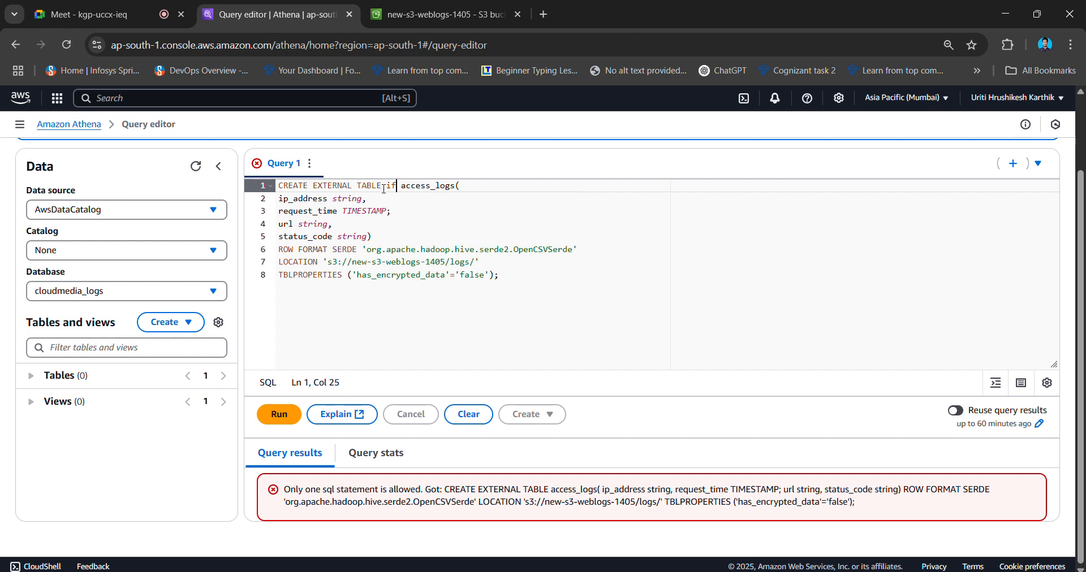
key("BackSpace")
key("BackSpace")
key("Caps_Lock")
type("IF NOT ")
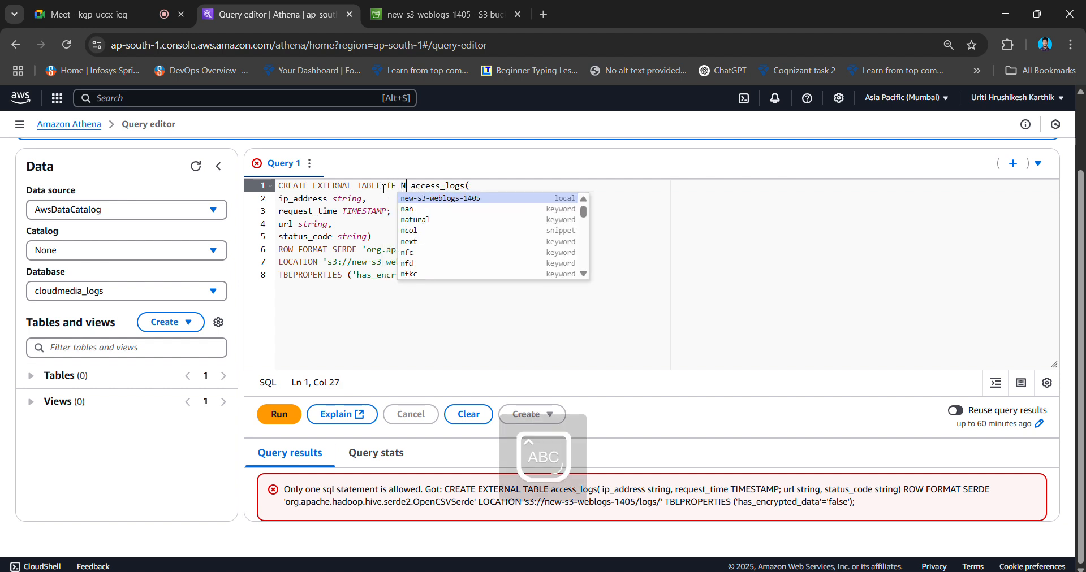
type("EXISTS")
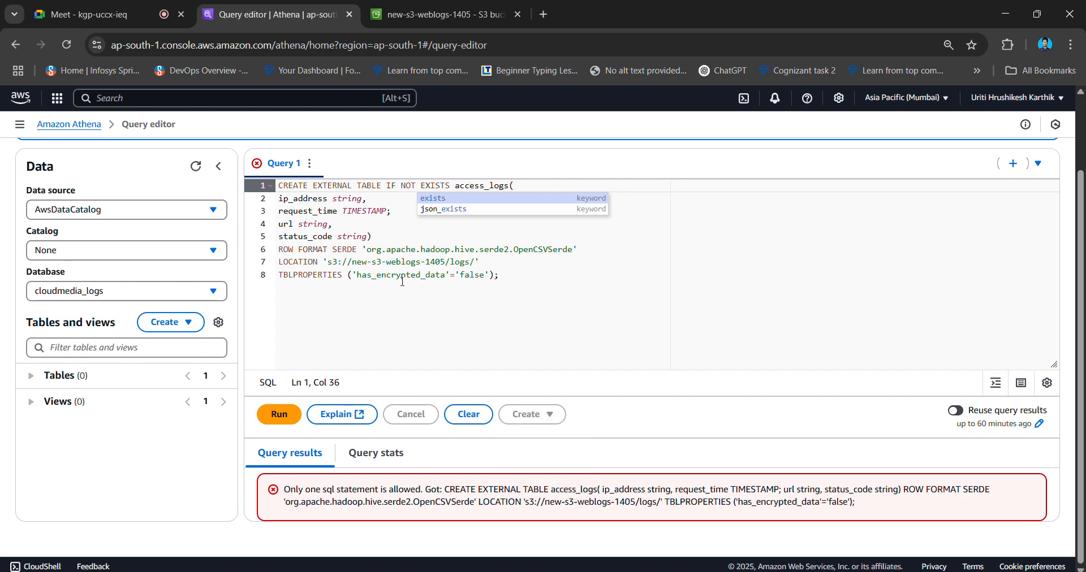
left_click(486, 262)
left_click(283, 414)
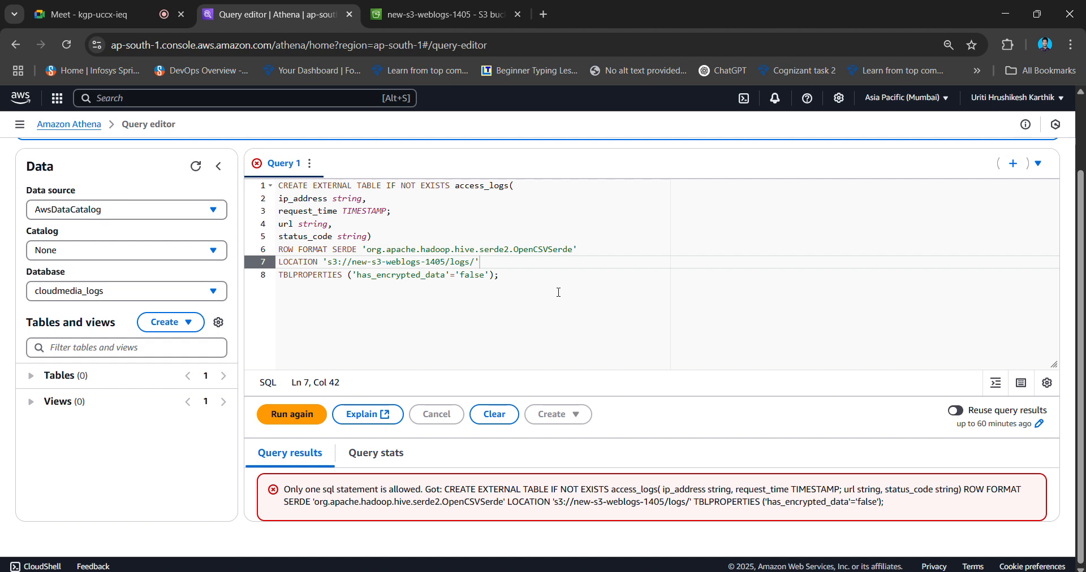
Copy the whole CREATE EXTERNAL TABLE statement, switch to ChatGPT, and submit it to be checked for syntax errors.
left_click_drag(535, 286, 279, 186)
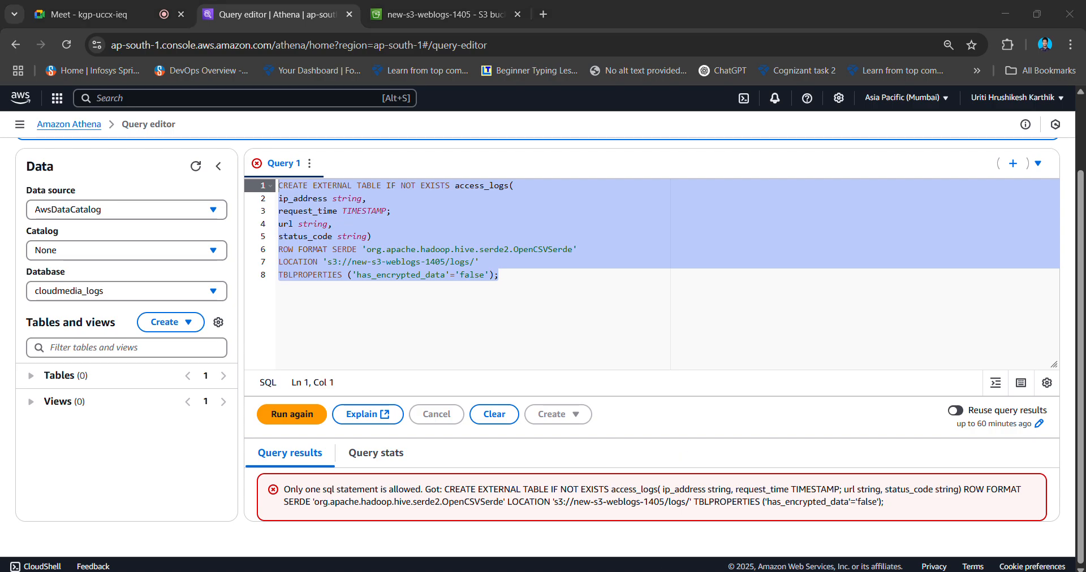
key("alt+Tab")
type("CREATE EXTERNAL TABLE IF NOT EXISTS access_logs( ip_address string, request_time TIMESTAMP, url string, status_code string) ROW FORMAT SERDE 'org.apache.hadoop.hive.serde2.OpenCSVSerde' LOCATION 's3://new-s3-weblogs-1405/logs/' TBLPROPERTIES ('has_encrypted_data'='false');")
key("Return")
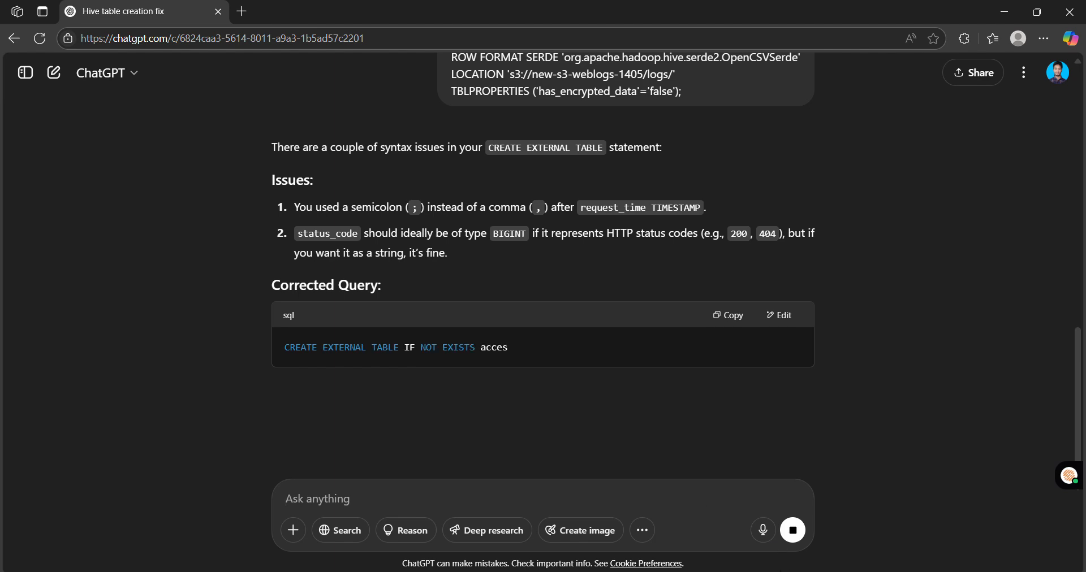
Return to the Athena query editor, replace the semicolon after request_time TIMESTAMP with a comma, and run the statement.
left_click(690, 571)
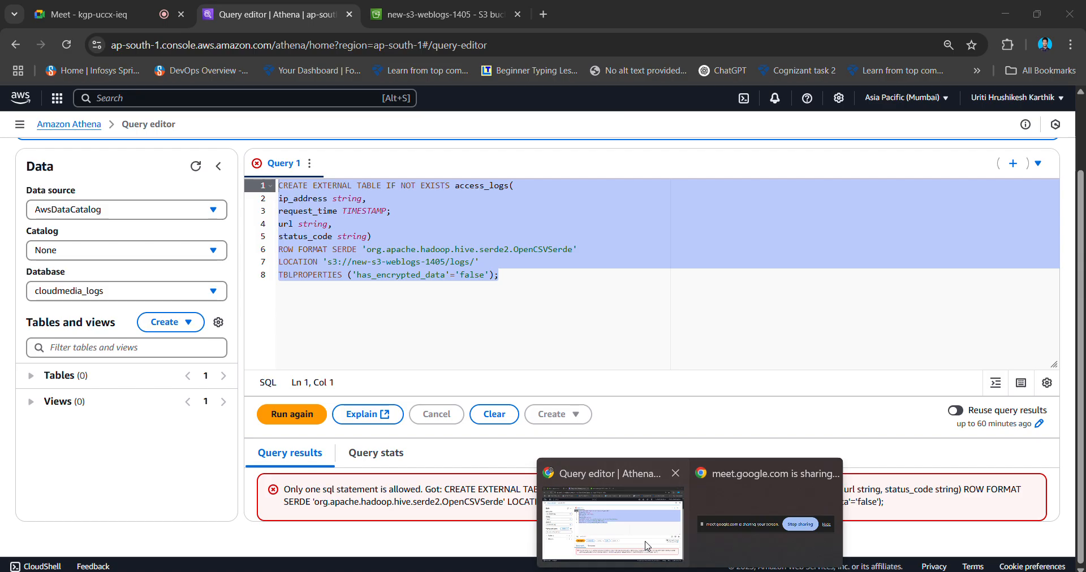
left_click(646, 543)
left_click(493, 228)
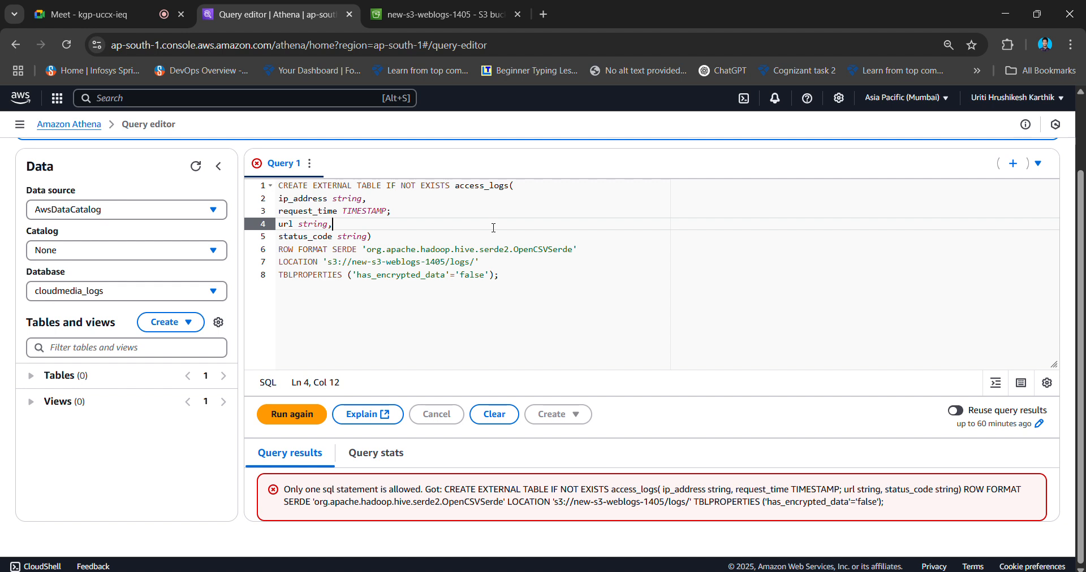
left_click(399, 216)
key("BackSpace")
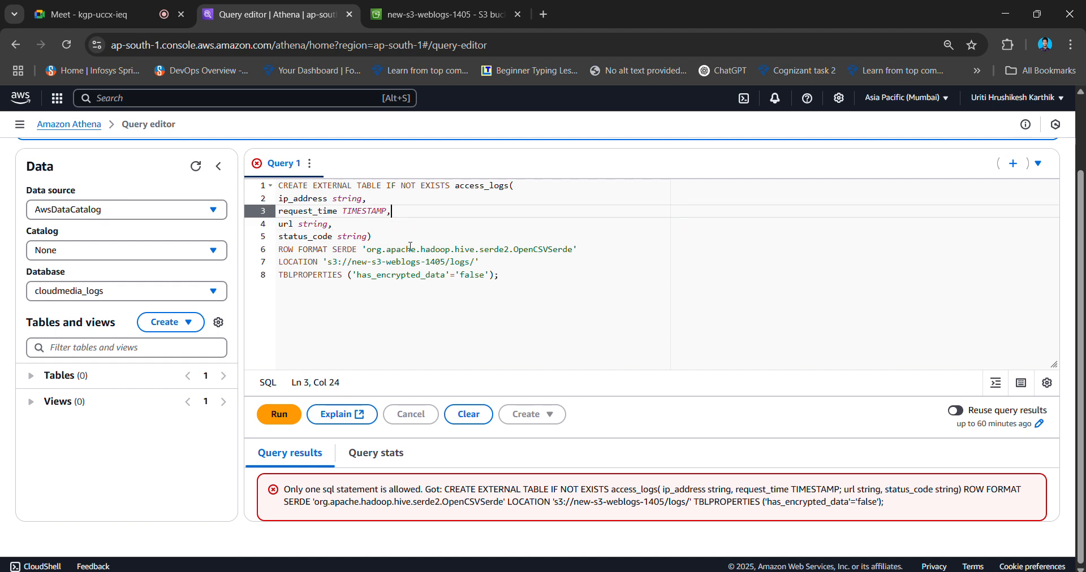
left_click(286, 416)
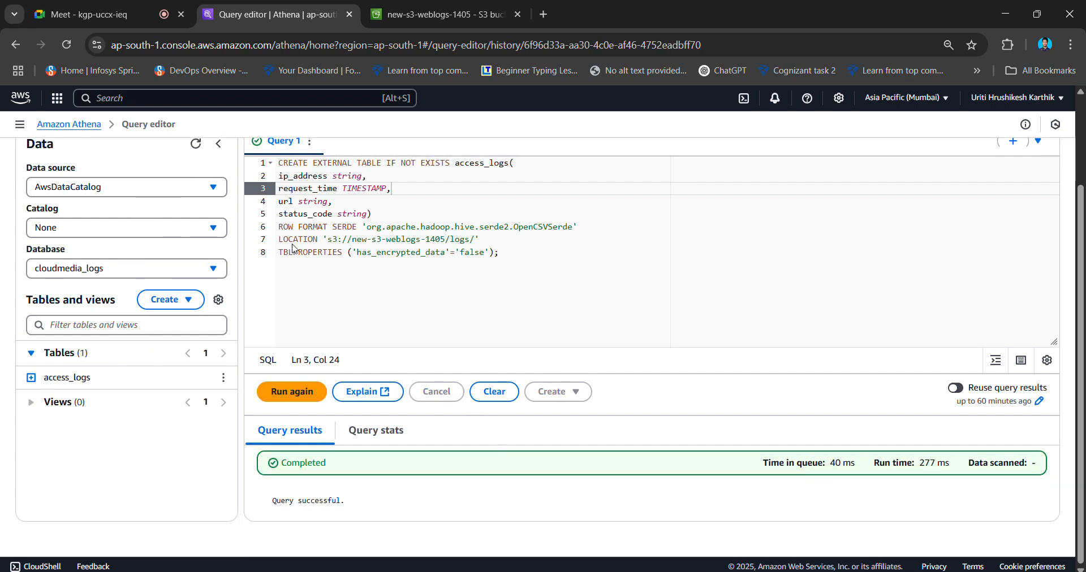
Replace the editor's statement with a query selecting all columns from access_logs and run it.
left_click_drag(549, 274, 247, 98)
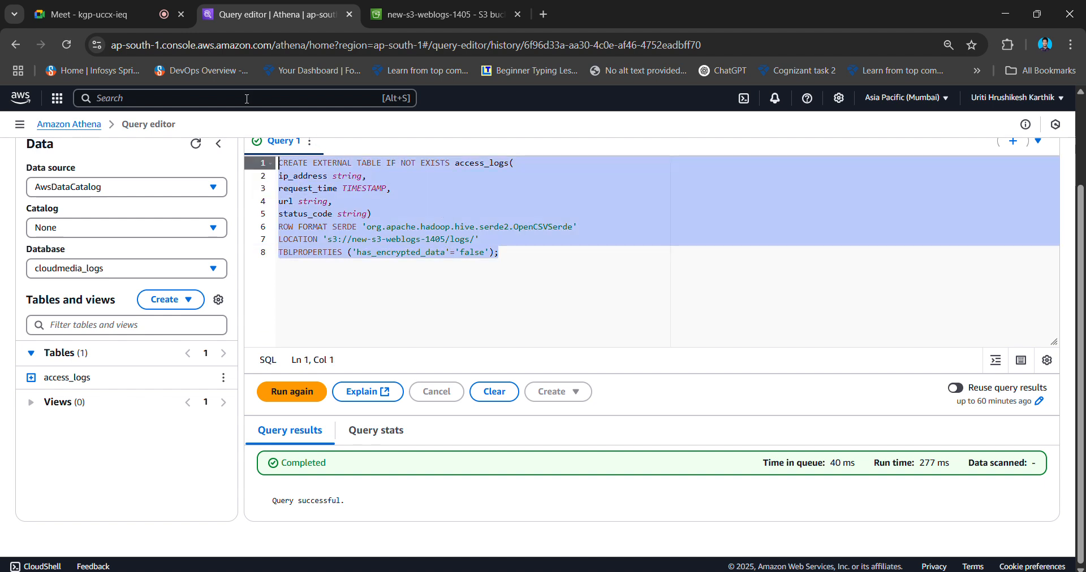
key("BackSpace")
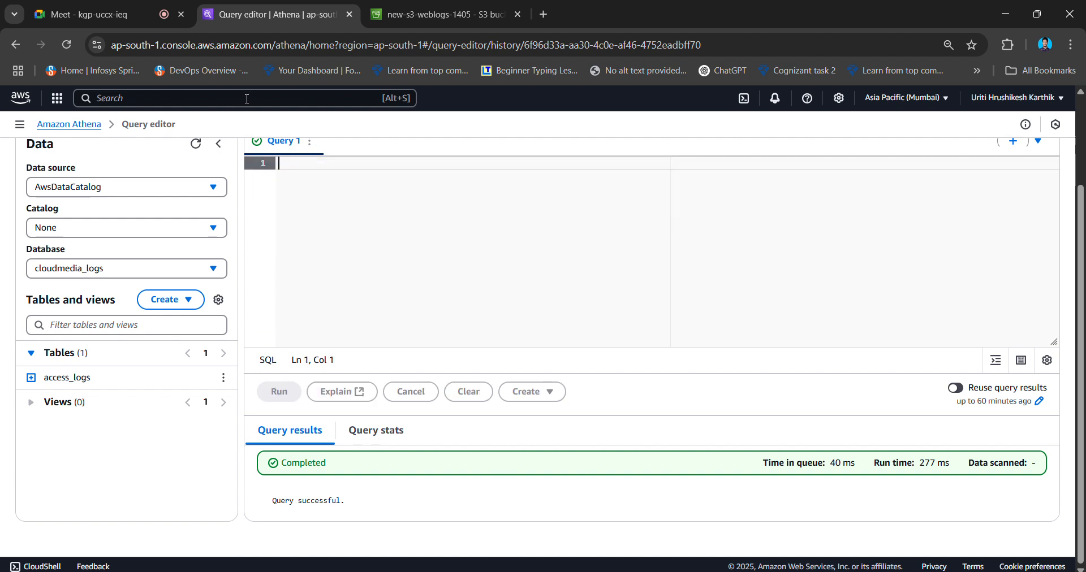
type("select *")
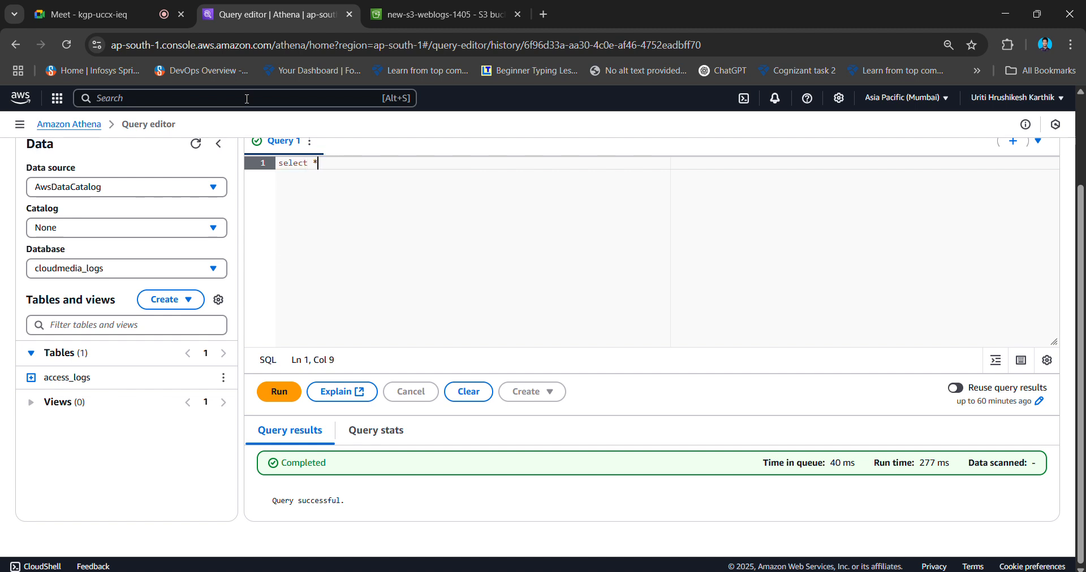
type("from acc")
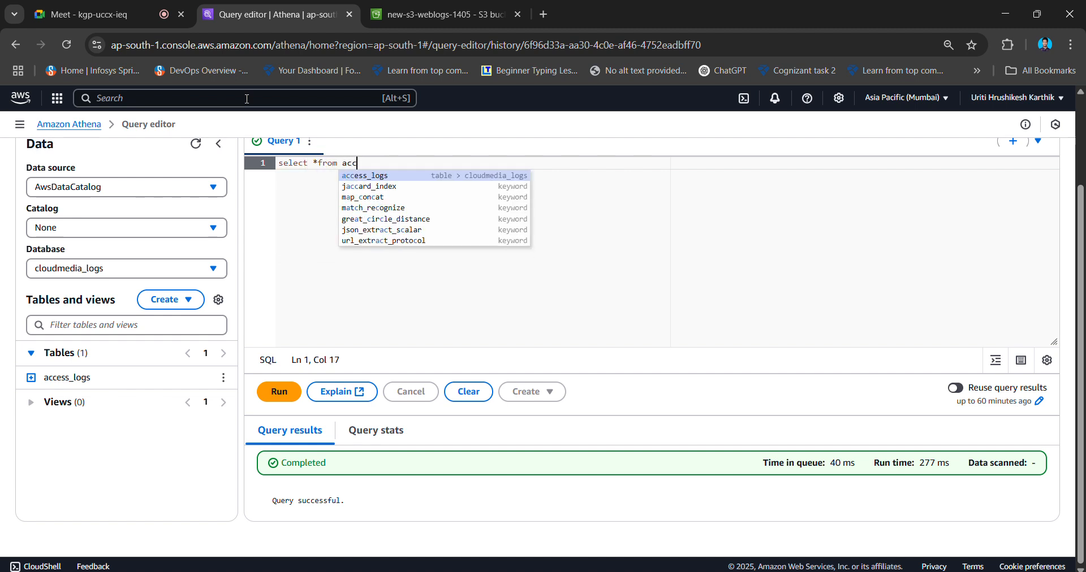
type("ess_logs;")
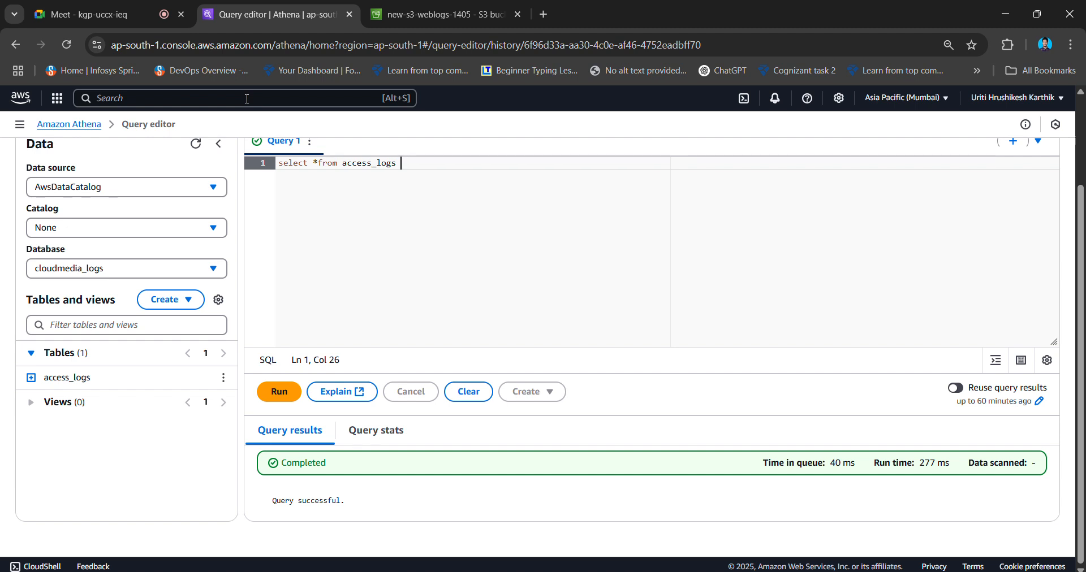
left_click(279, 393)
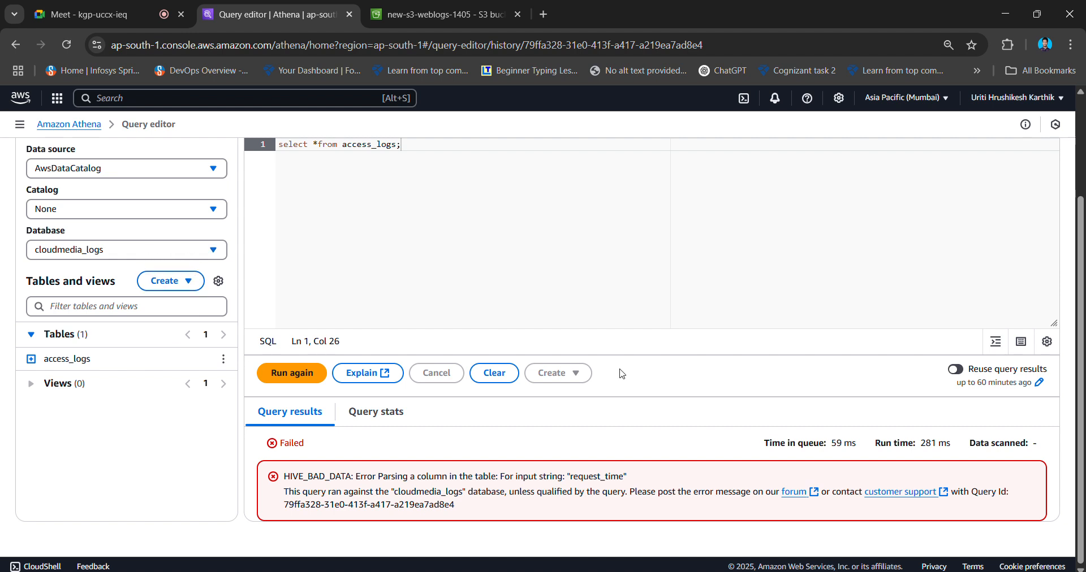
Switch to the website_logs workbook in Excel and check the first request_time value's date and time format.
left_click(752, 497)
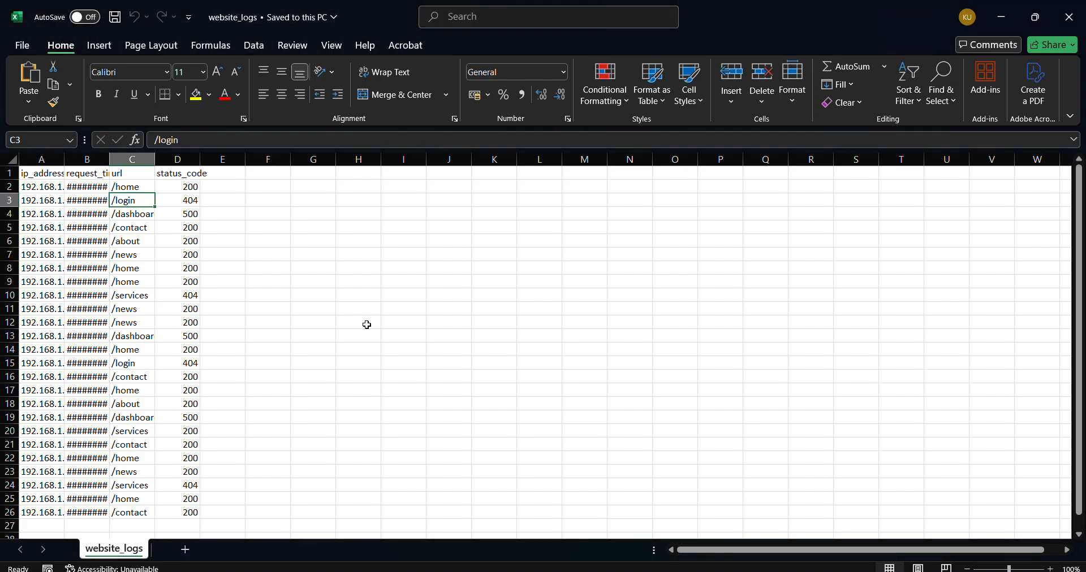
left_click(105, 187)
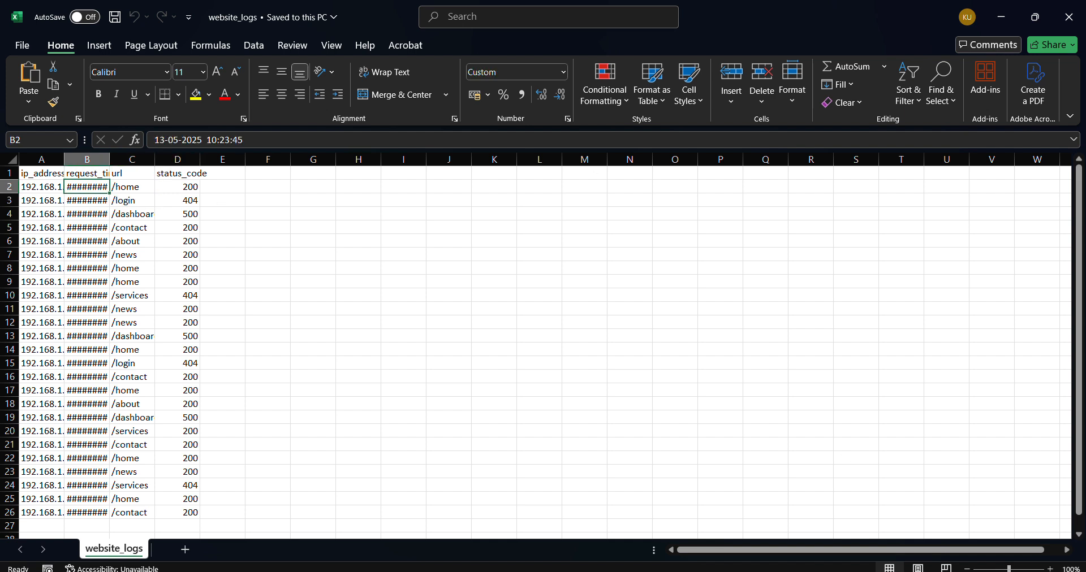
Switch to website_logs.csv in VS Code and examine the format of the request_time values.
left_click(783, 570)
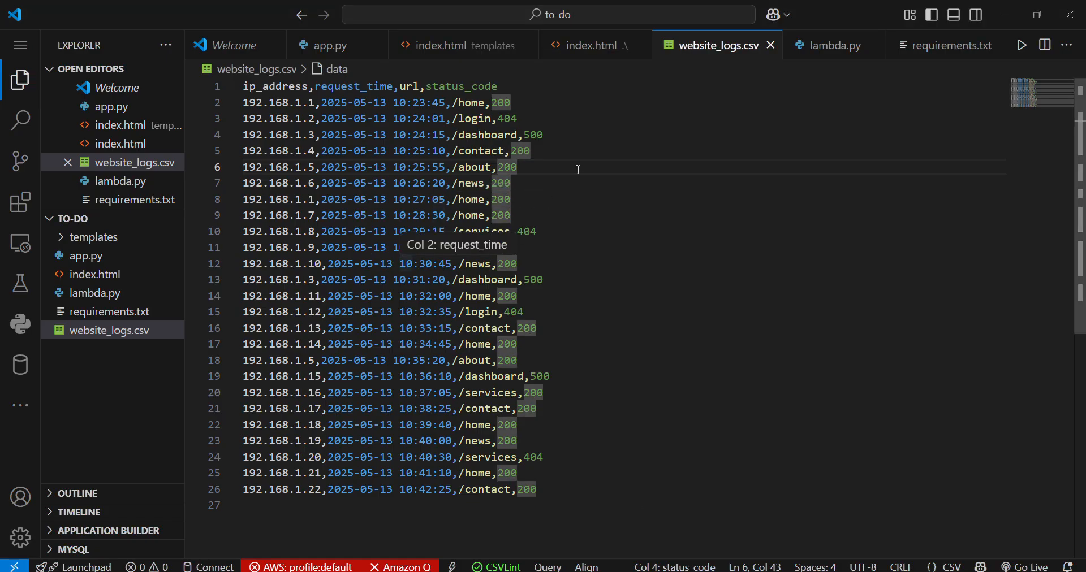
scroll(582, 165, "down", 7)
scroll(582, 165, "up", 8)
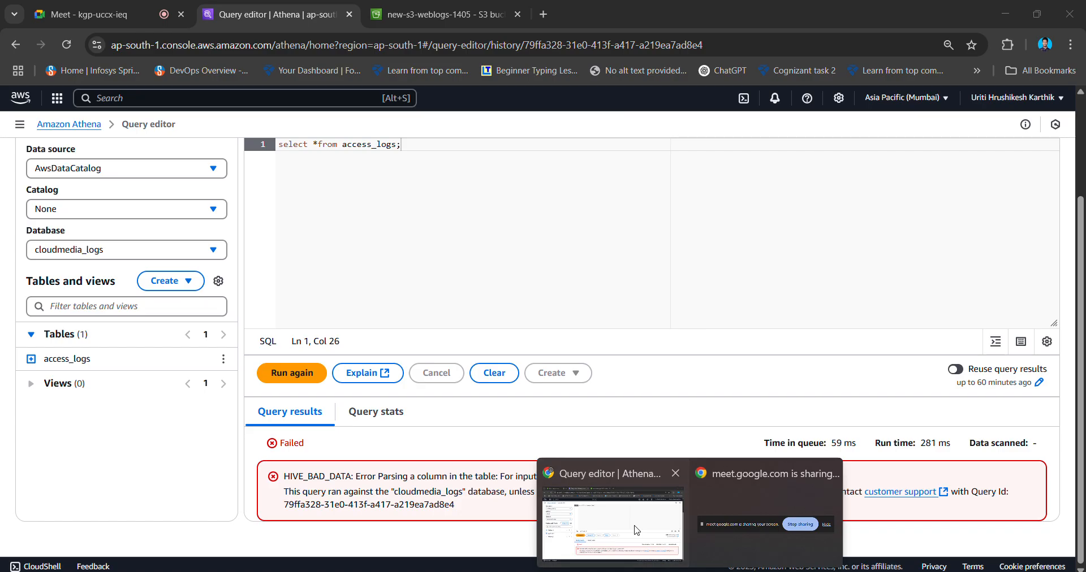
Return to the Athena query editor, rerun the access_logs query, and expand the table to check its column types.
left_click(613, 509)
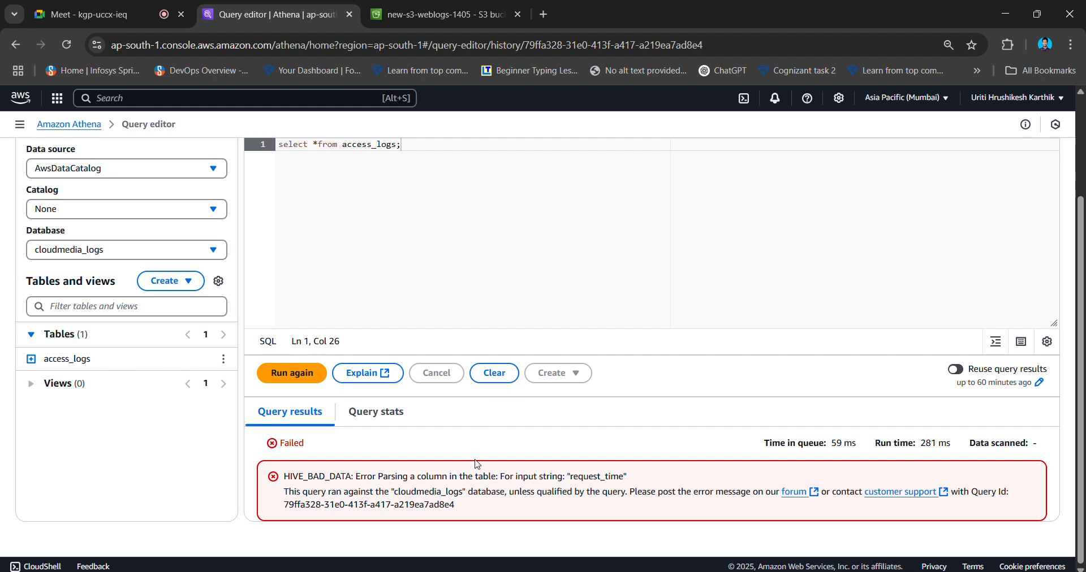
left_click(308, 374)
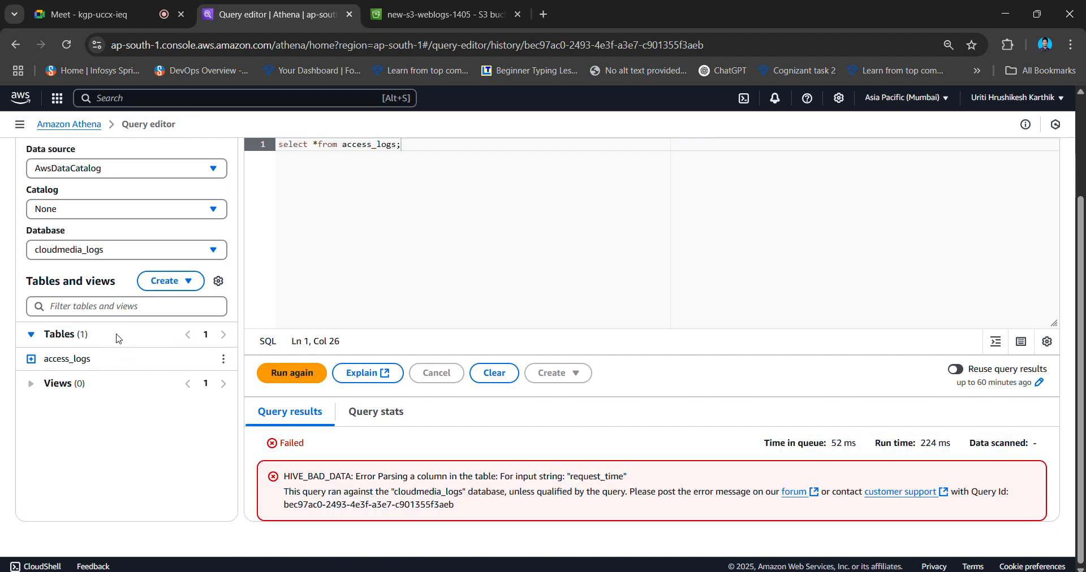
left_click(32, 359)
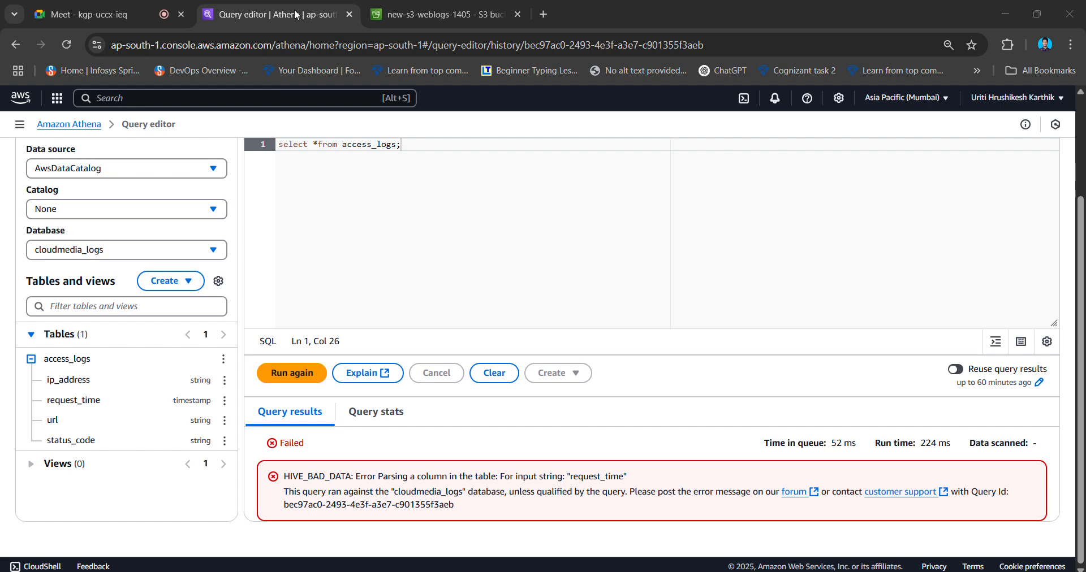
From the S3 console page, search AWS services for quicksight and open QuickSight in a new browser tab.
left_click(411, 17)
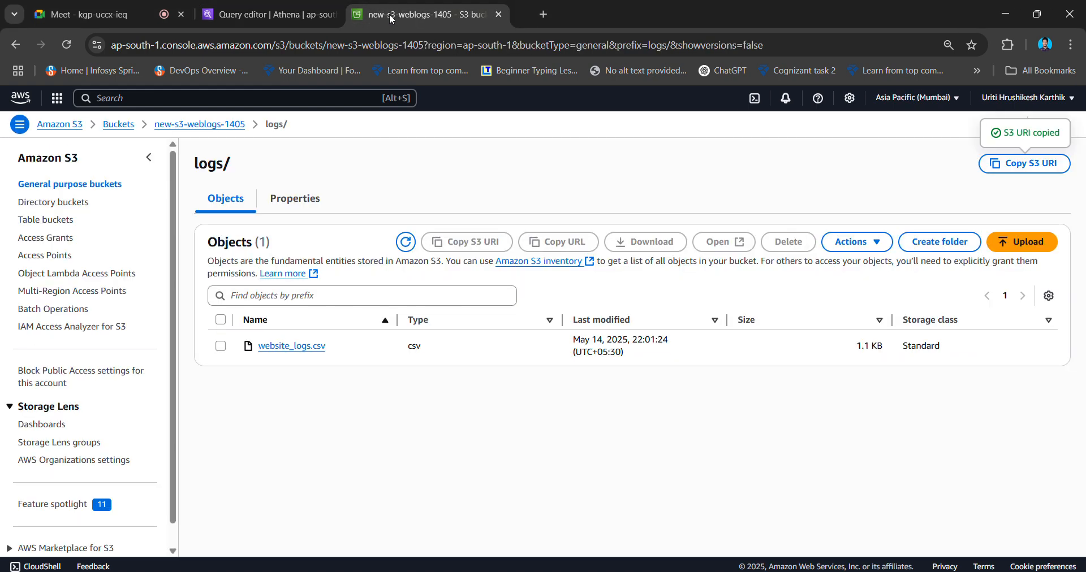
right_click(405, 17)
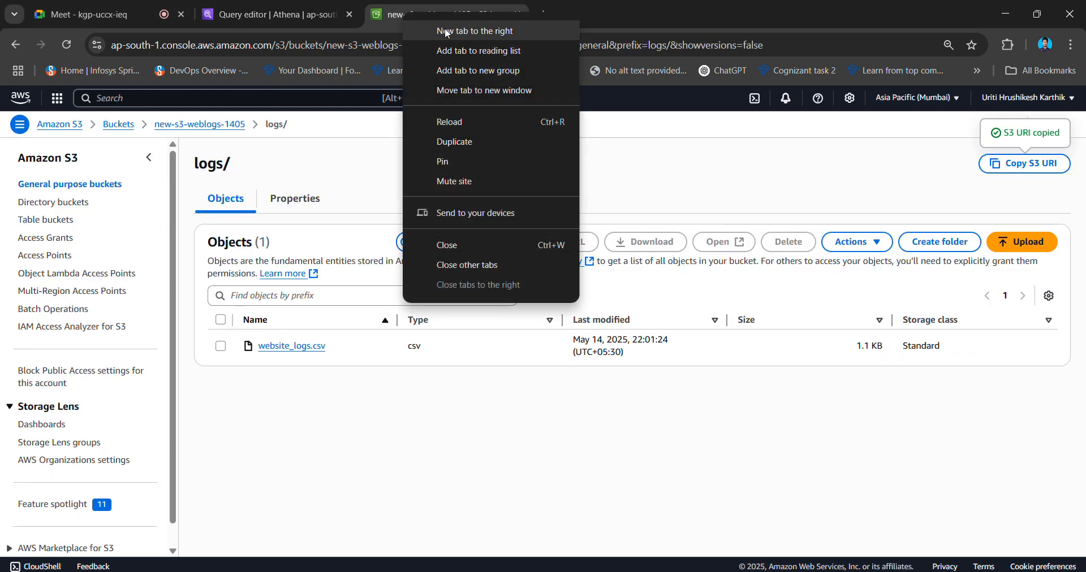
left_click(444, 29)
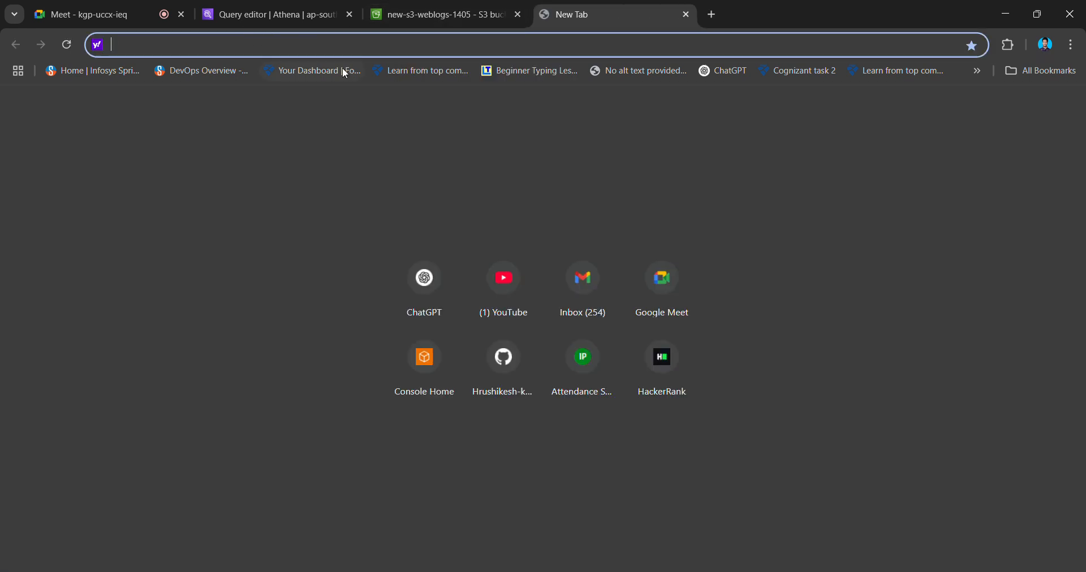
left_click(364, 17)
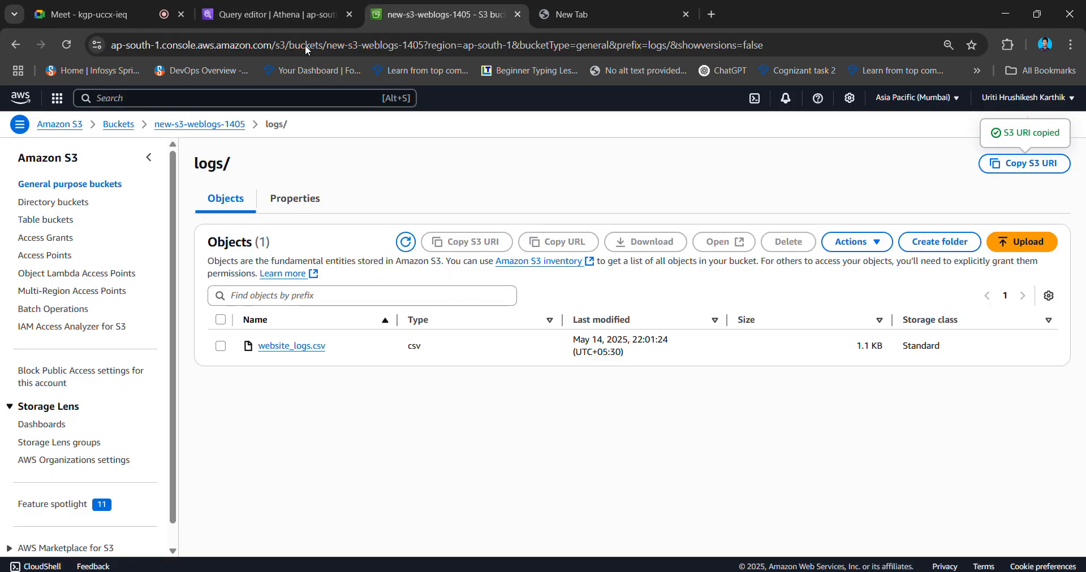
left_click(232, 91)
type("quick")
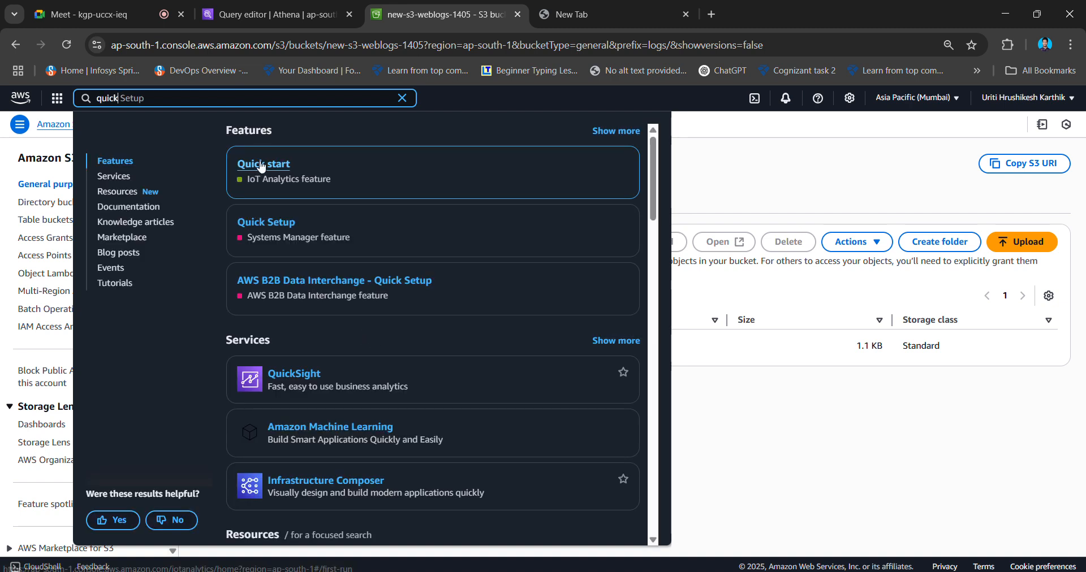
type("sight")
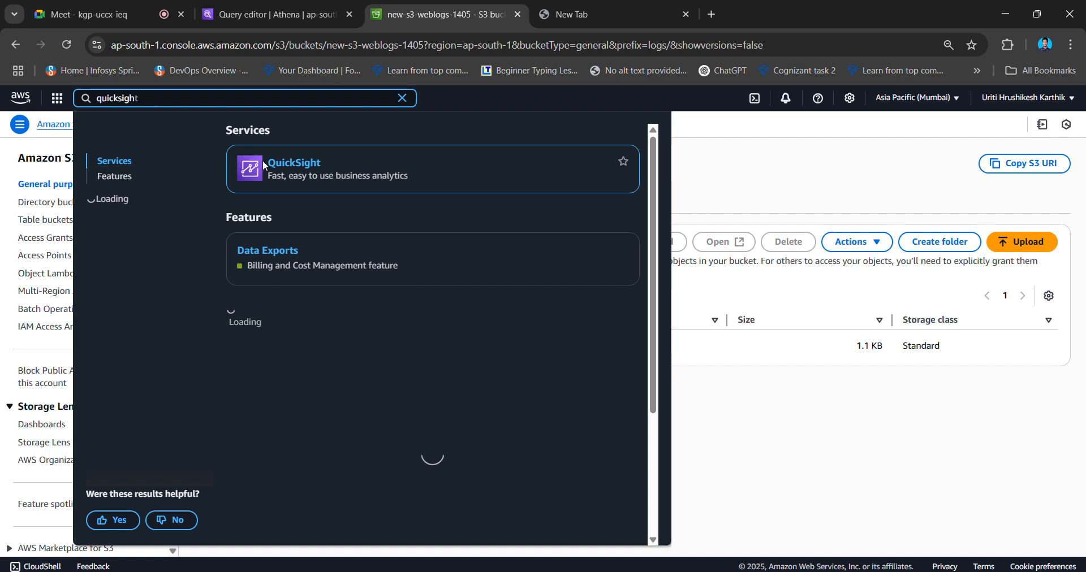
right_click(296, 166)
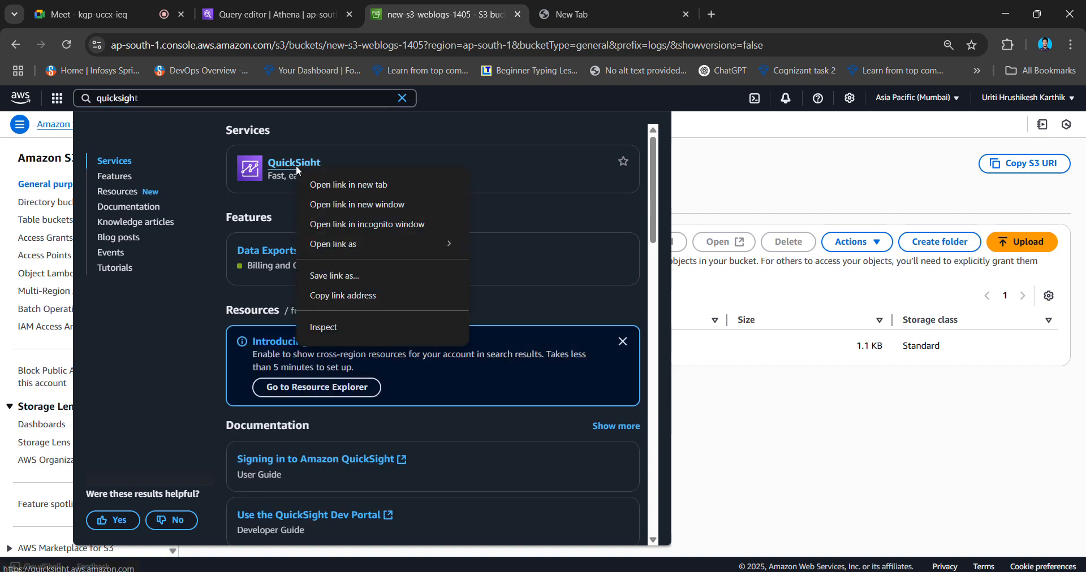
left_click(319, 179)
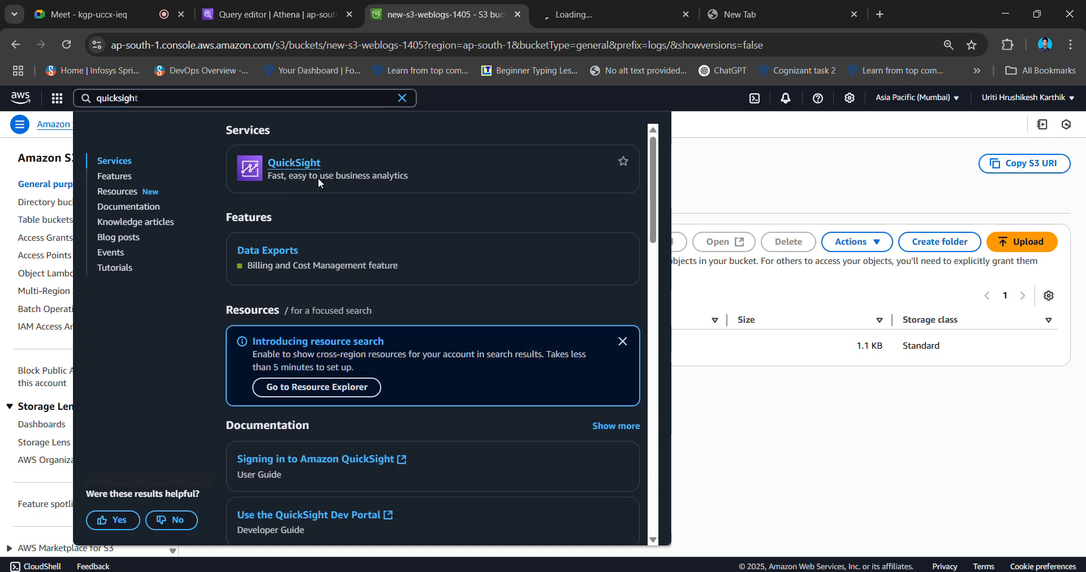
Switch to the QuickSight page, dismiss the What's New notice, and check the account details.
left_click(776, 7)
left_click(653, 9)
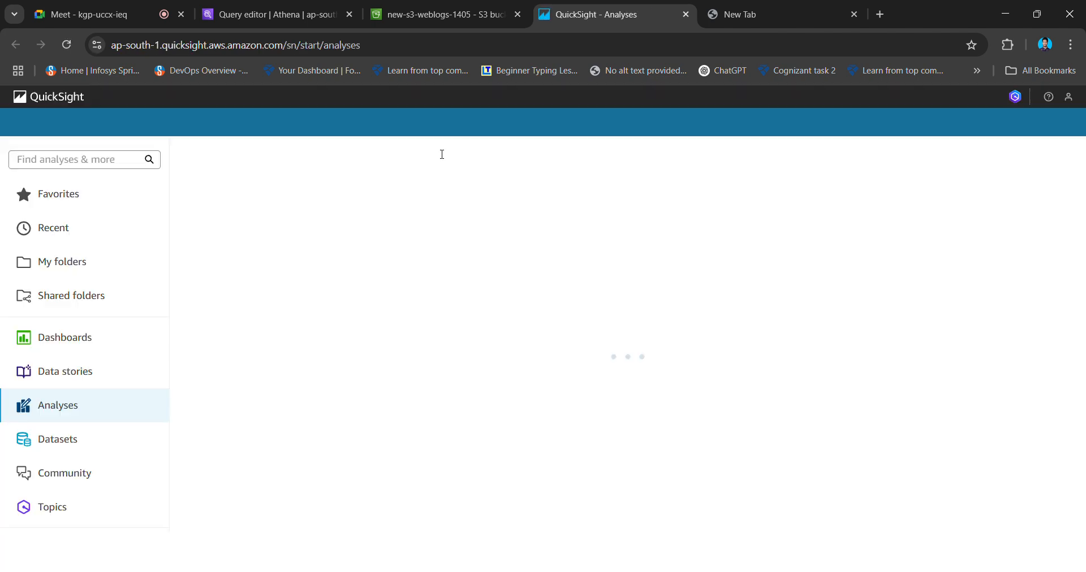
scroll(576, 429, "down", 3)
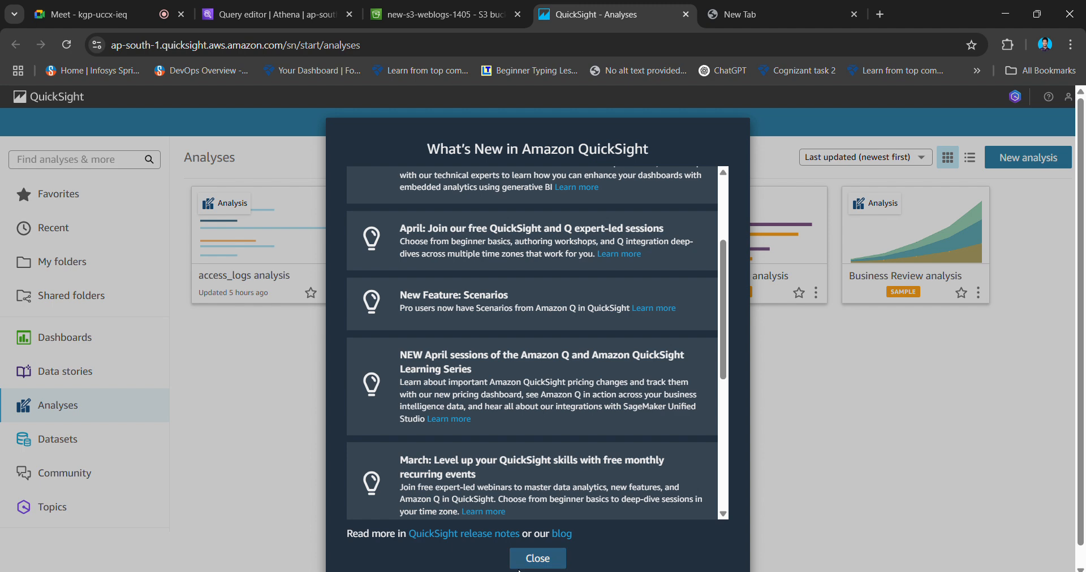
left_click(537, 558)
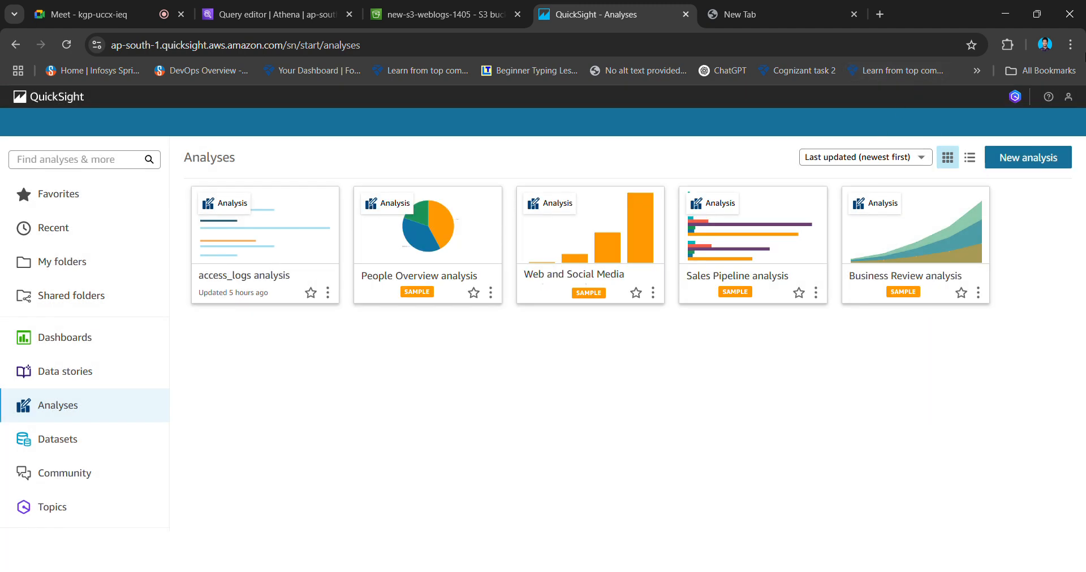
left_click(1068, 99)
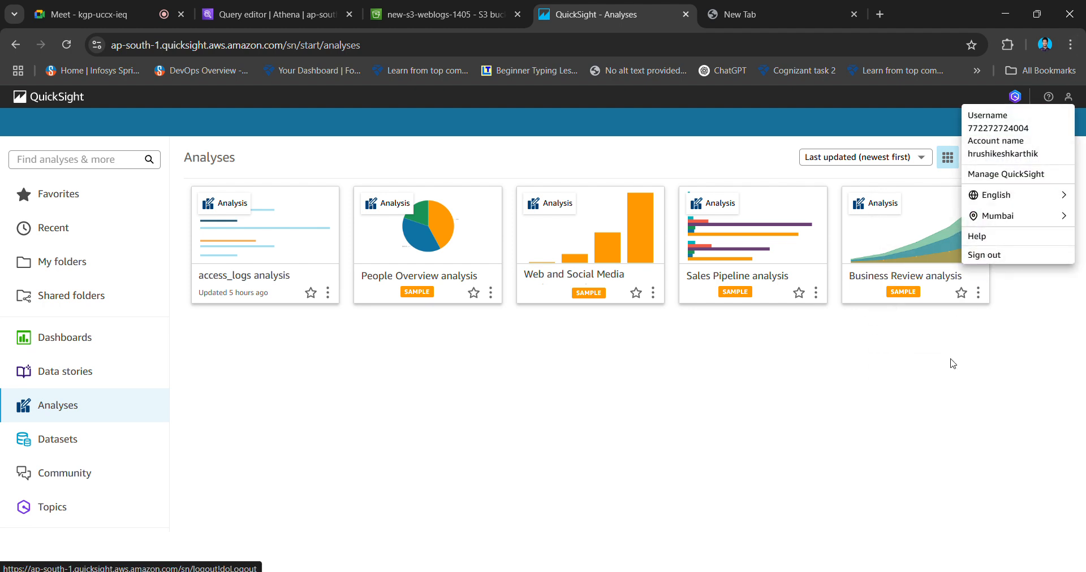
left_click(953, 363)
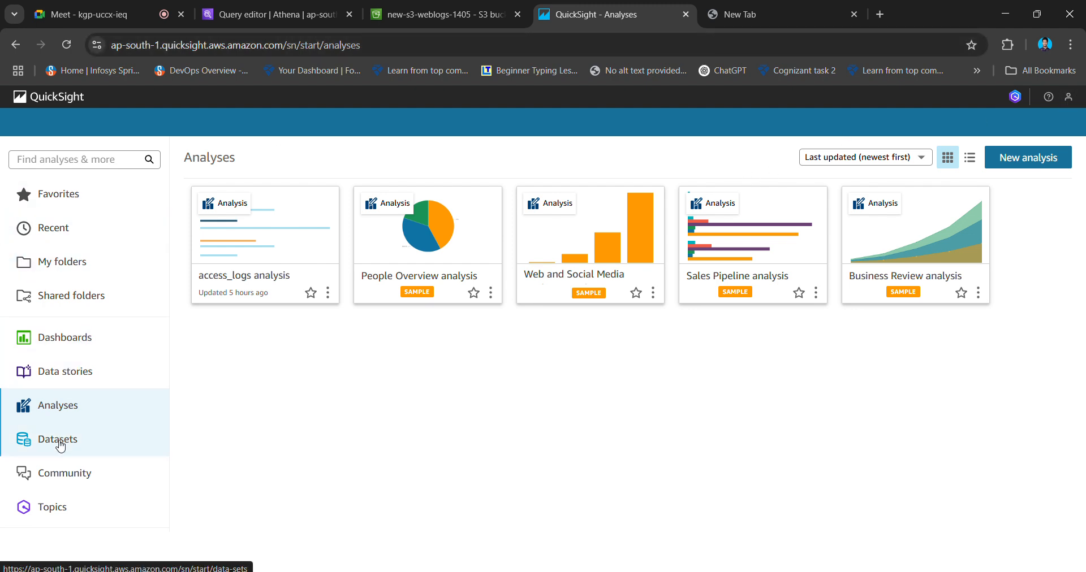
Delete the access_logs dataset from the QuickSight datasets and confirm the deletion.
left_click(61, 447)
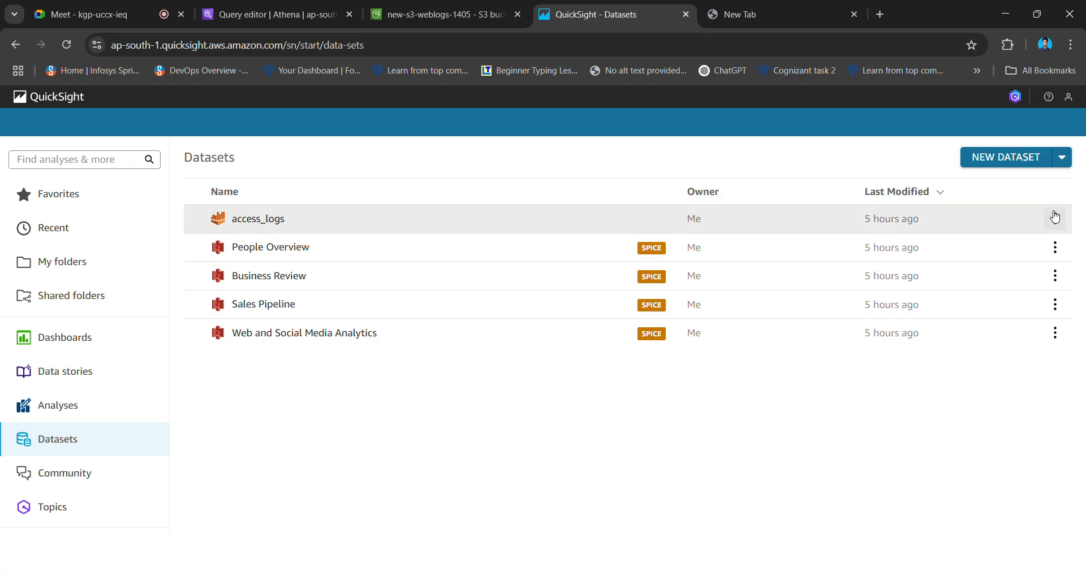
left_click(1053, 217)
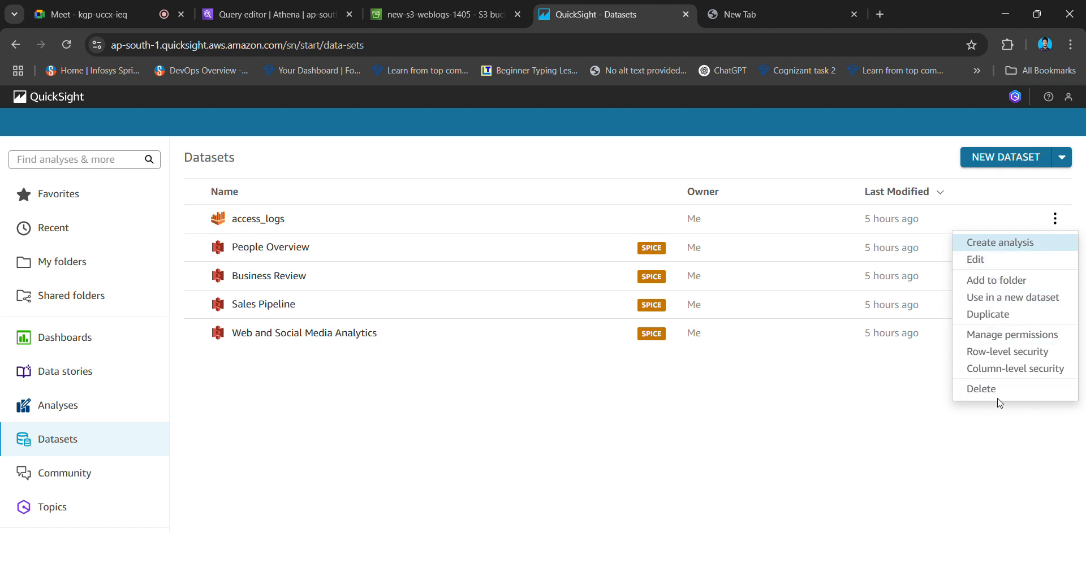
left_click(1007, 390)
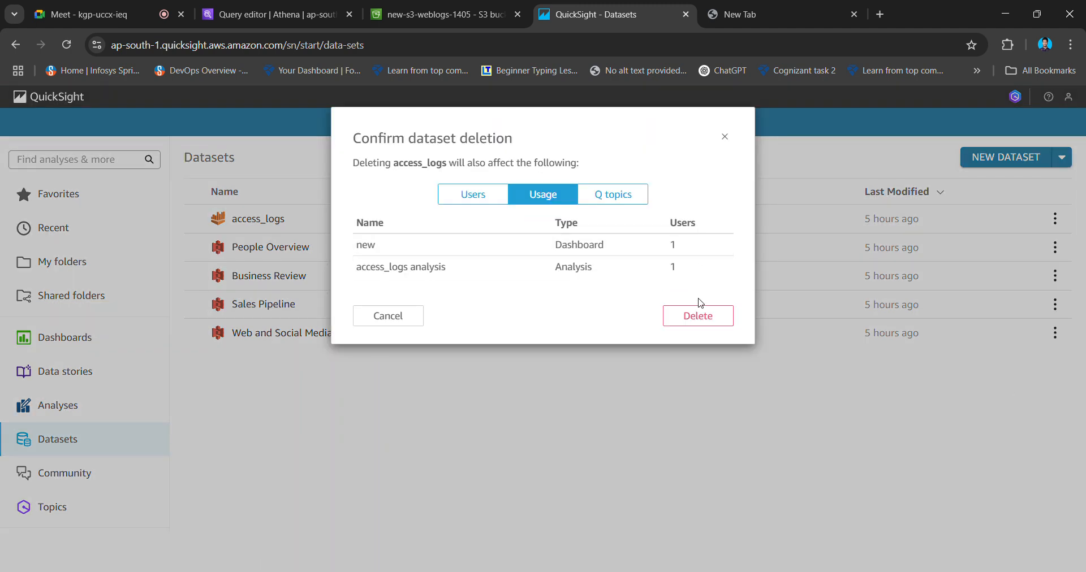
left_click(703, 315)
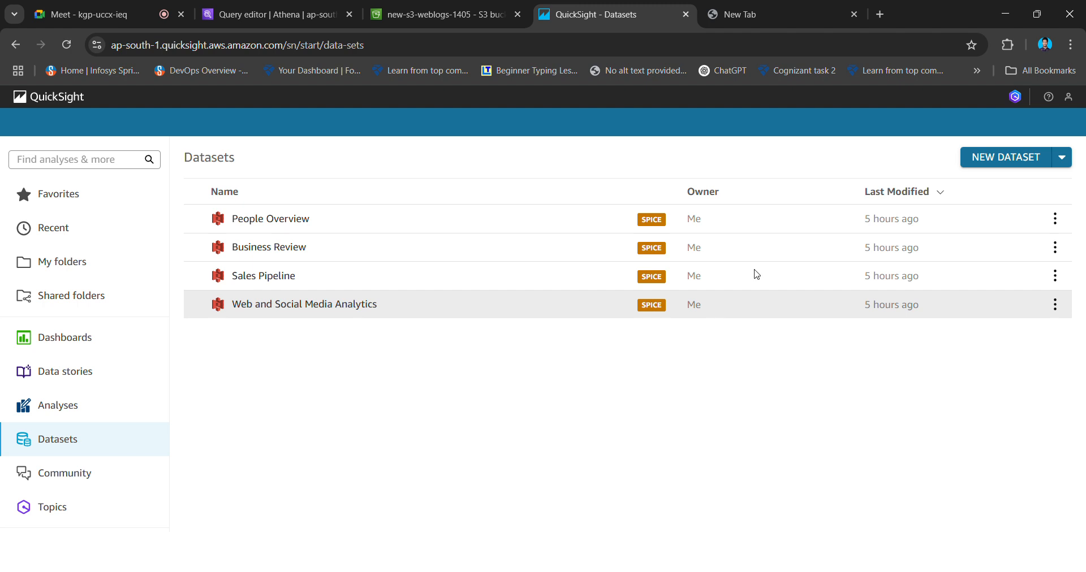
Start a new dataset from Athena and create a data source named Athena-Access-Logs with the primary workgroup.
left_click(1006, 157)
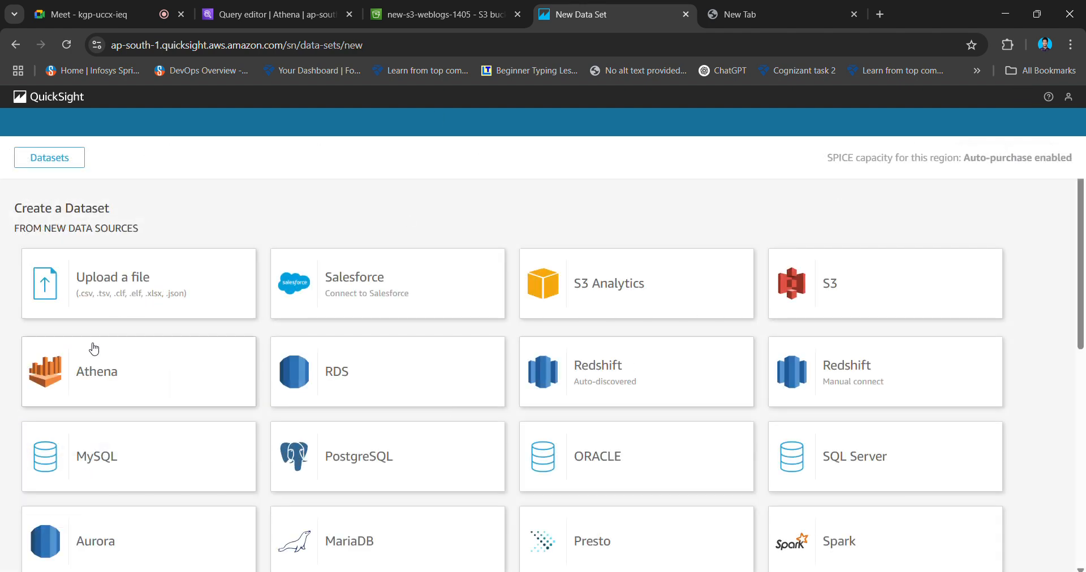
left_click(90, 365)
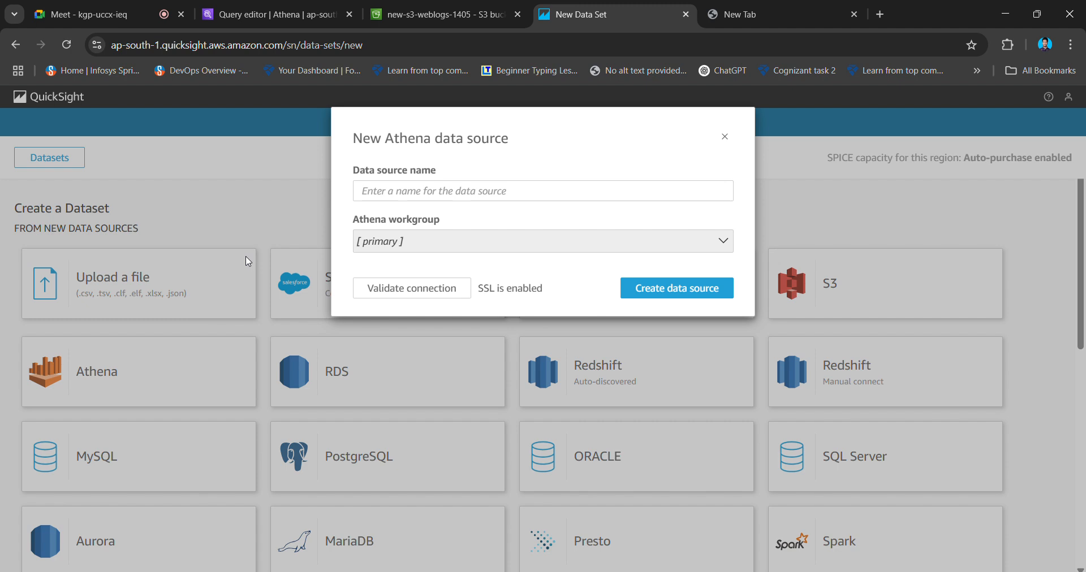
left_click(512, 187)
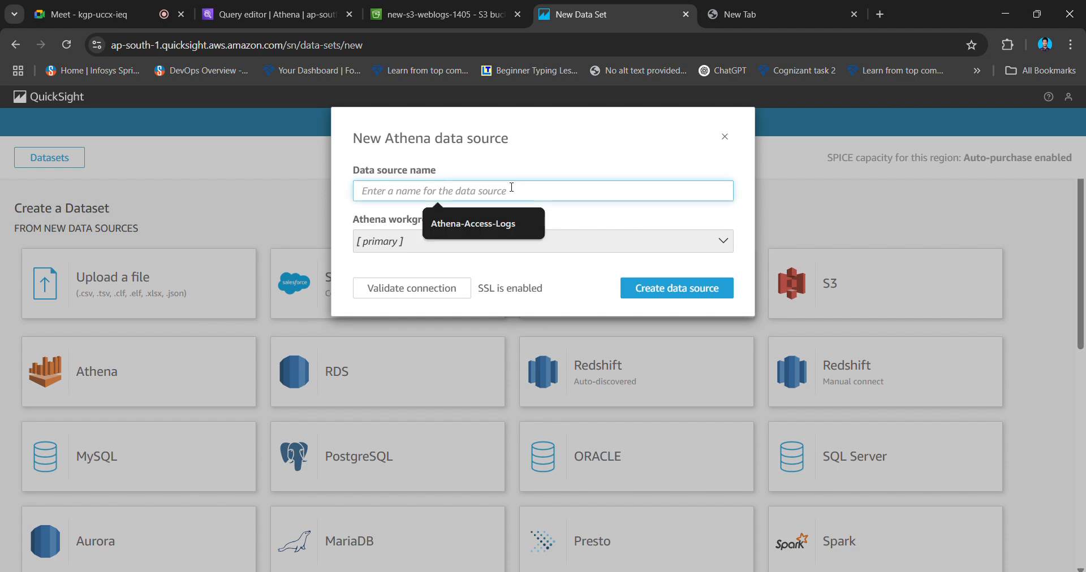
left_click(486, 223)
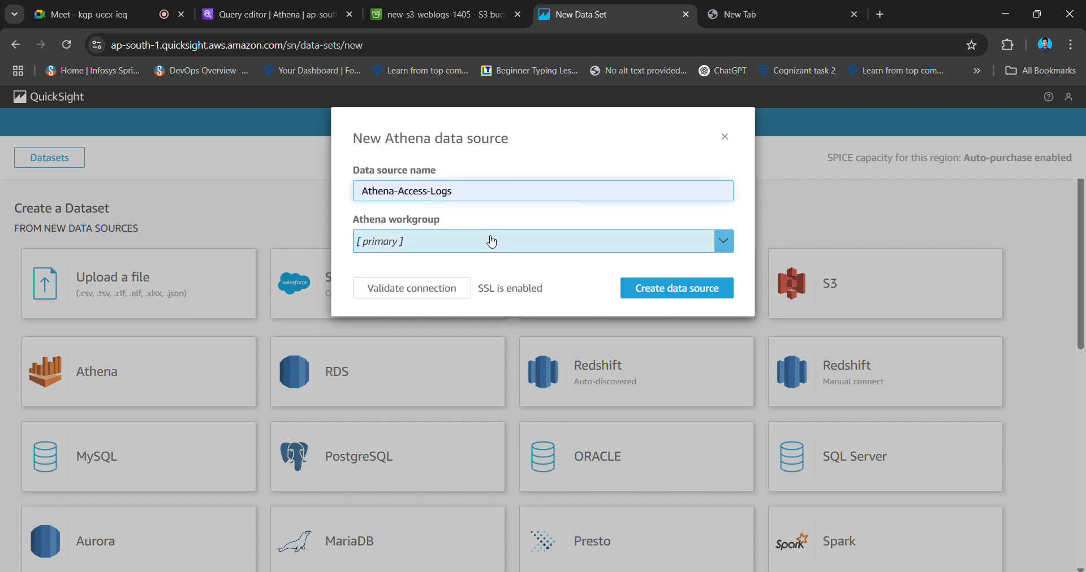
left_click(671, 288)
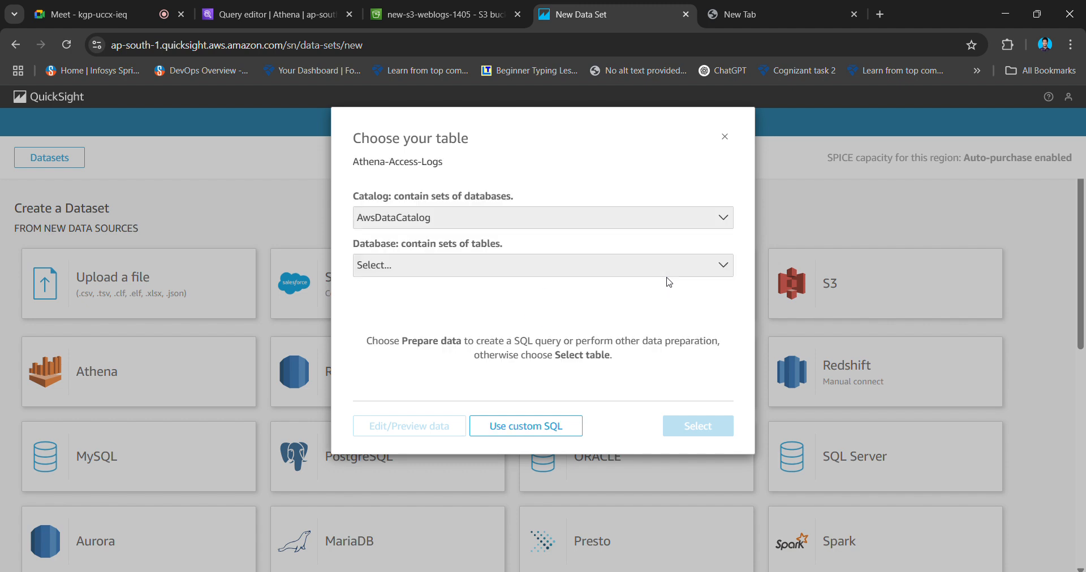
Choose the web_server_logs database in AwsDataCatalog for the dataset and look through its tables.
left_click(582, 267)
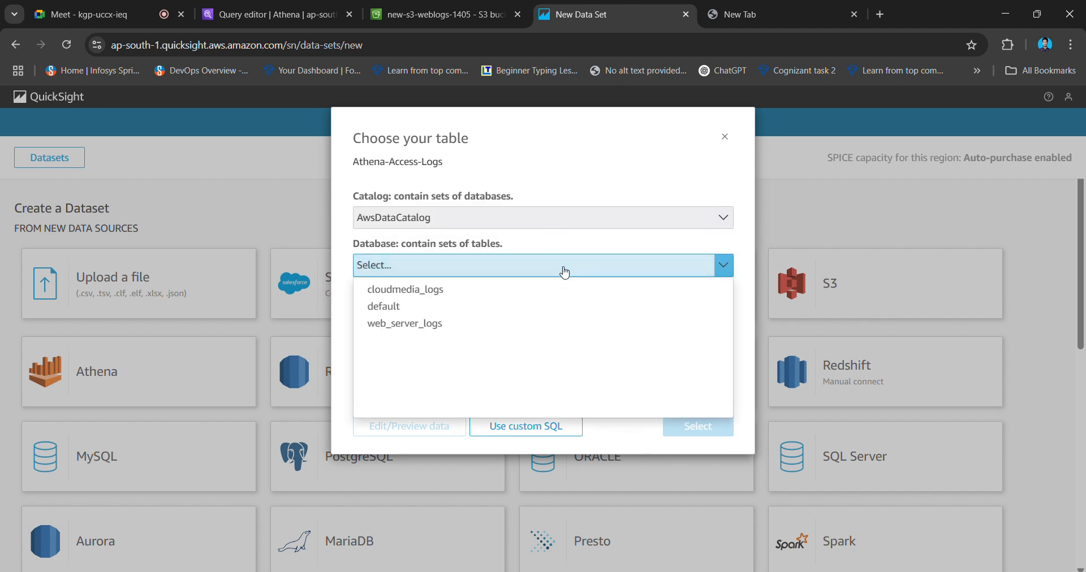
left_click(492, 322)
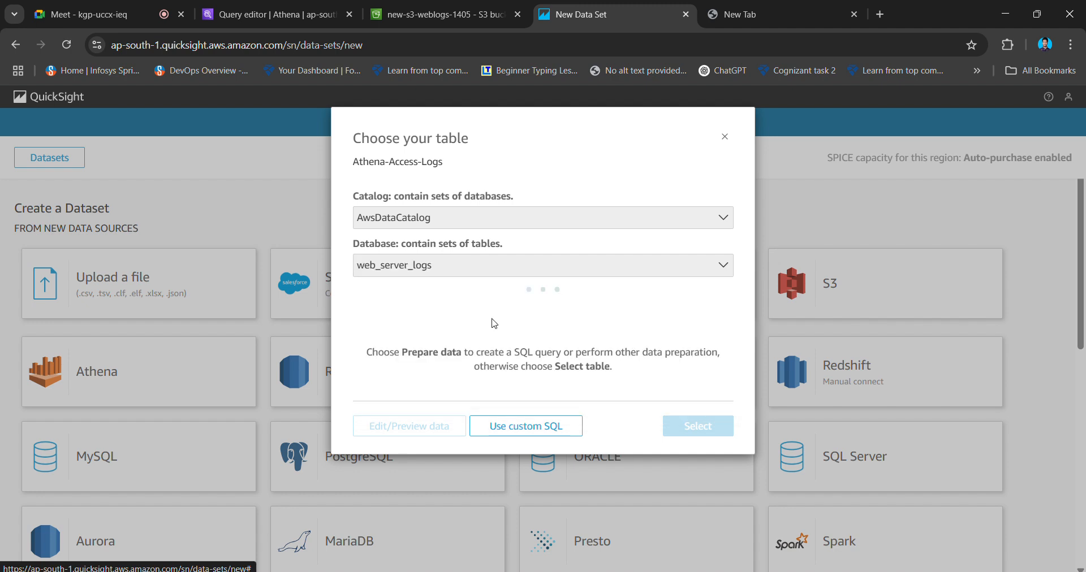
left_click(571, 225)
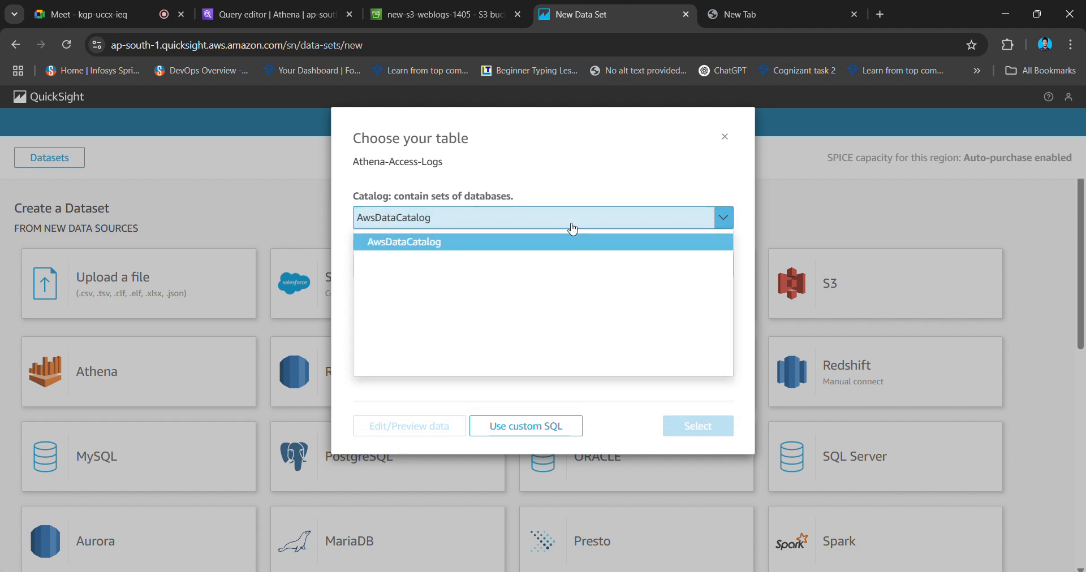
left_click(571, 228)
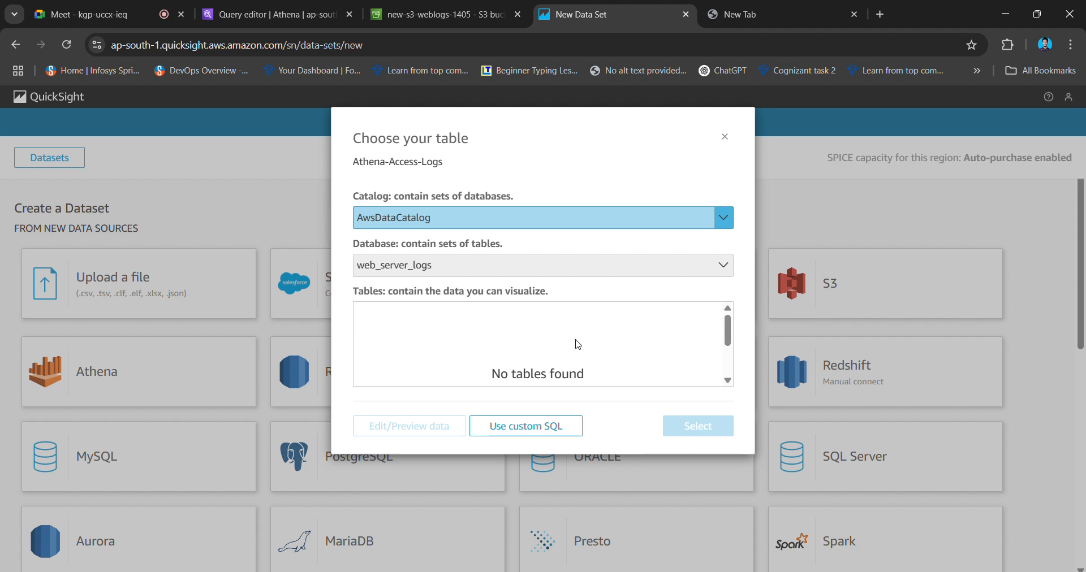
scroll(576, 344, "down", 2)
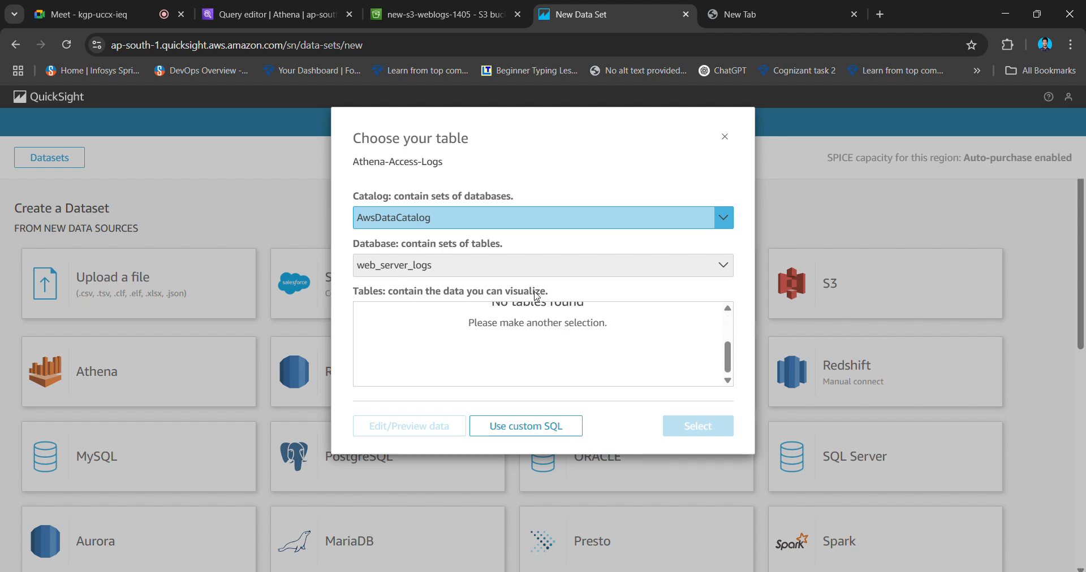
Review the database in the Athena query editor, then open the athena_logs folder in the new-s3-weblogs-1405 bucket.
left_click(305, 7)
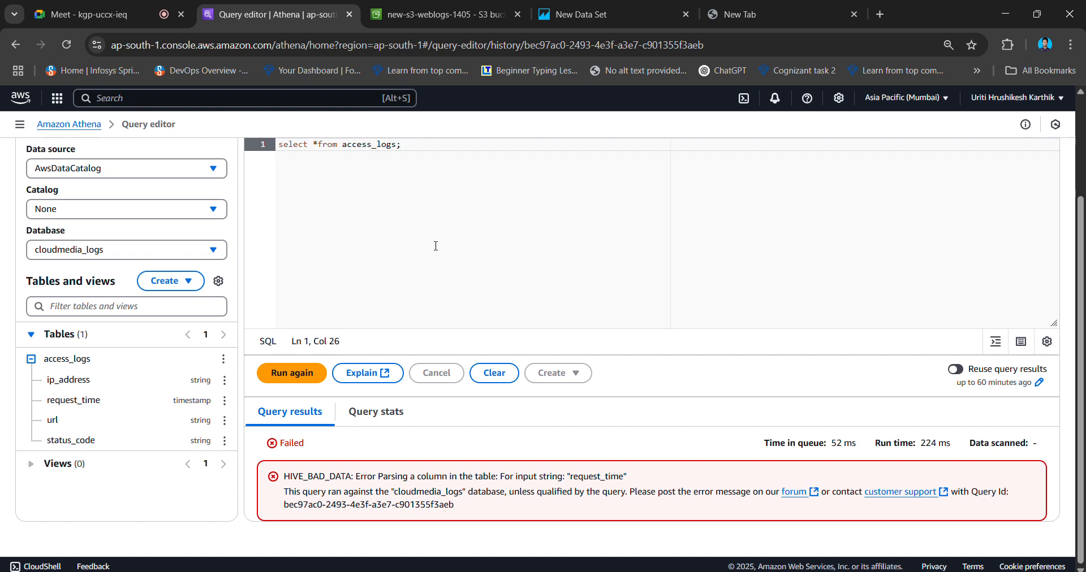
left_click(411, 9)
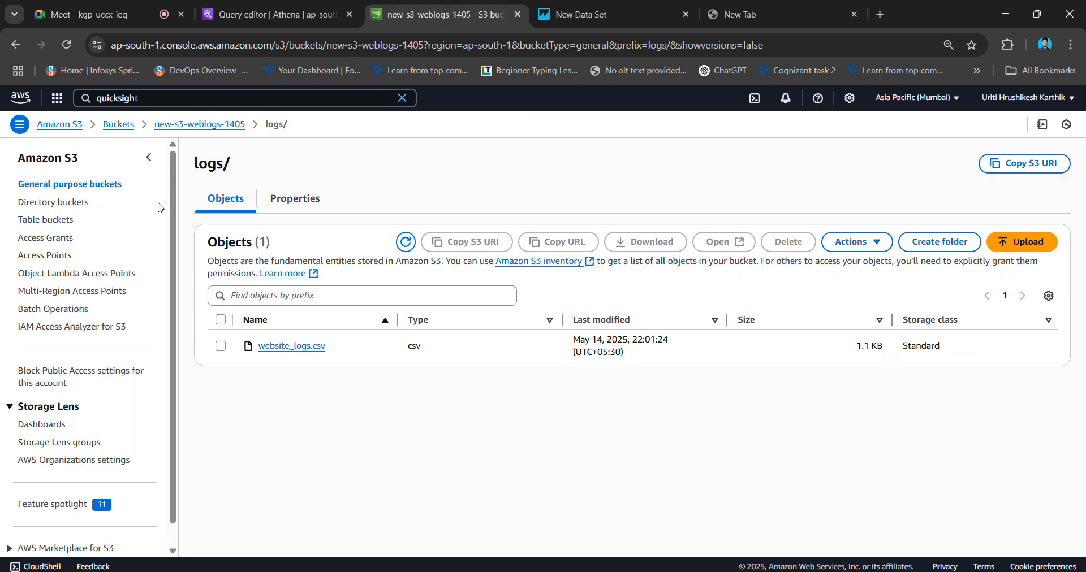
left_click(15, 45)
left_click(281, 340)
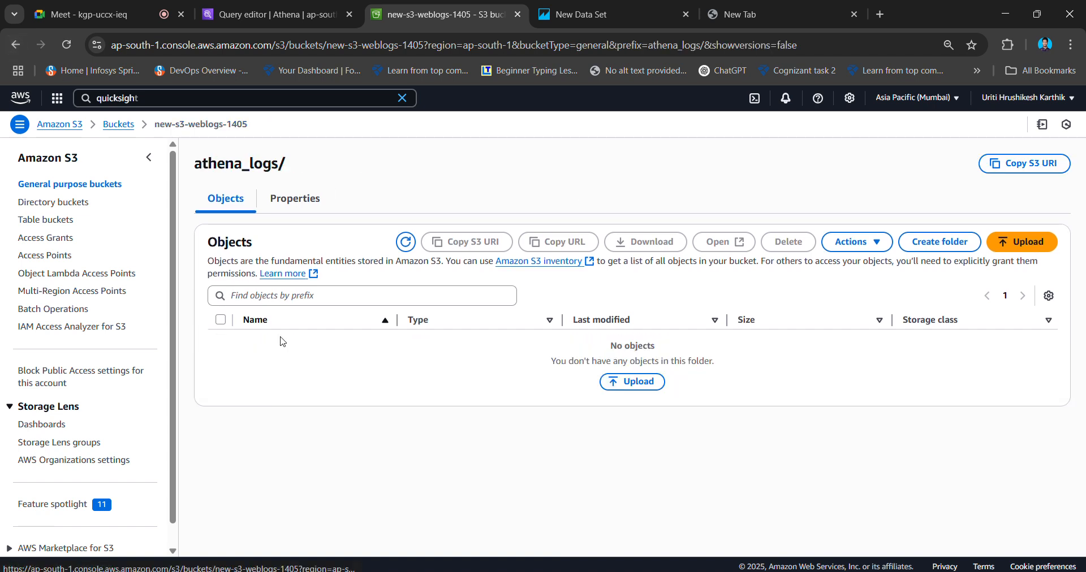
Browse from the athena_logs folder down to Unsaved/2025/05/14 in the new-s3-weblogs-1405 bucket.
left_click(277, 340)
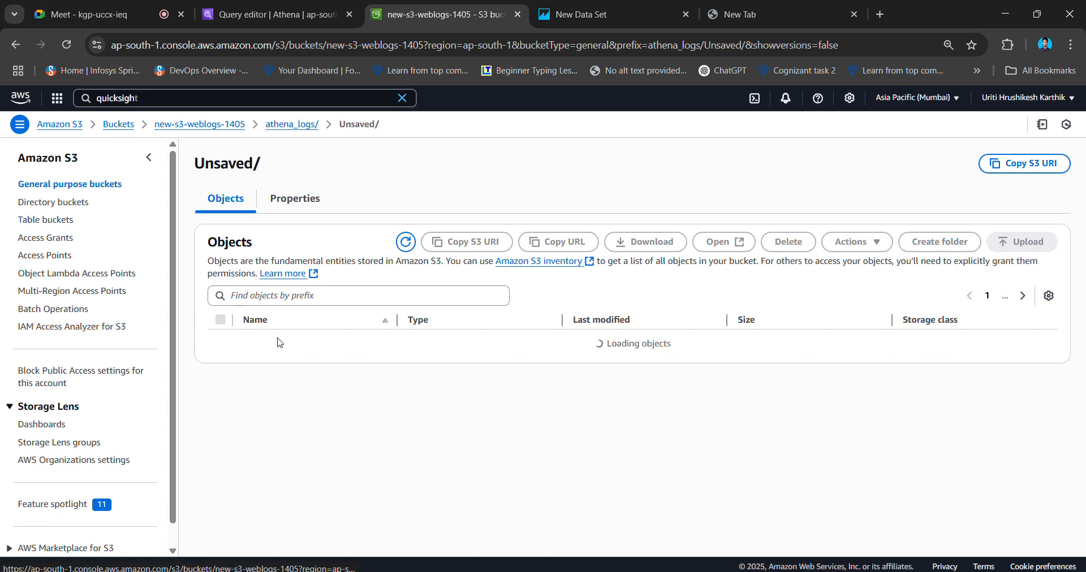
left_click(270, 341)
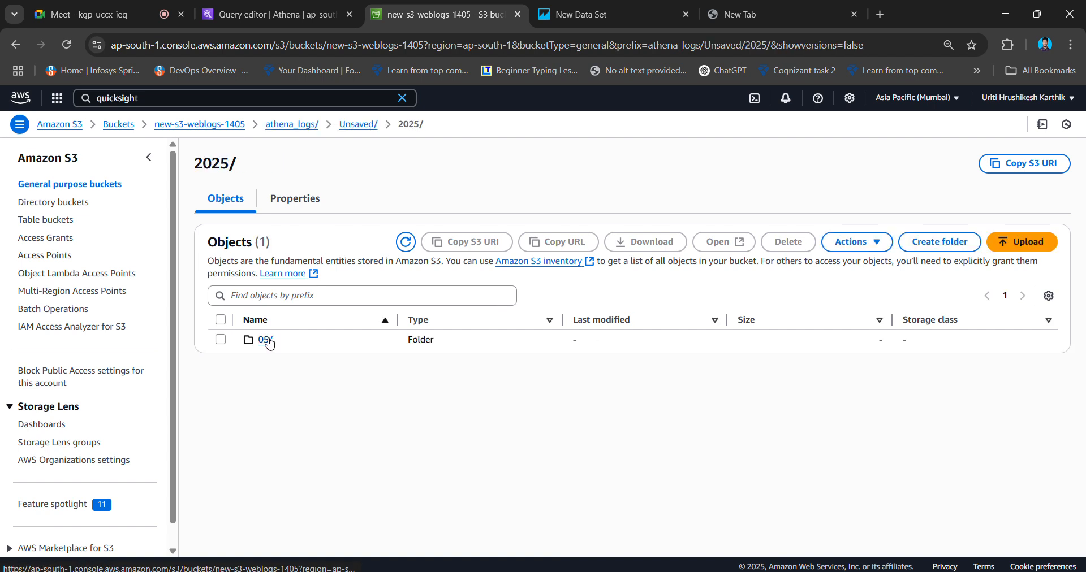
left_click(268, 341)
left_click(265, 339)
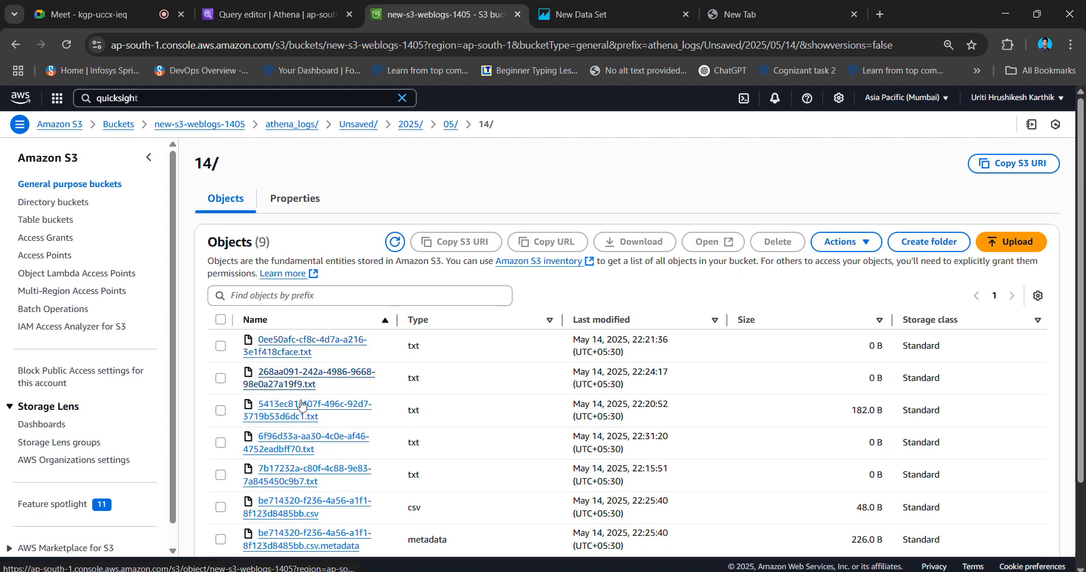
Download the query result CSV starting with be714320 and view it in Excel, closing it to return to the S3 console.
left_click(312, 513)
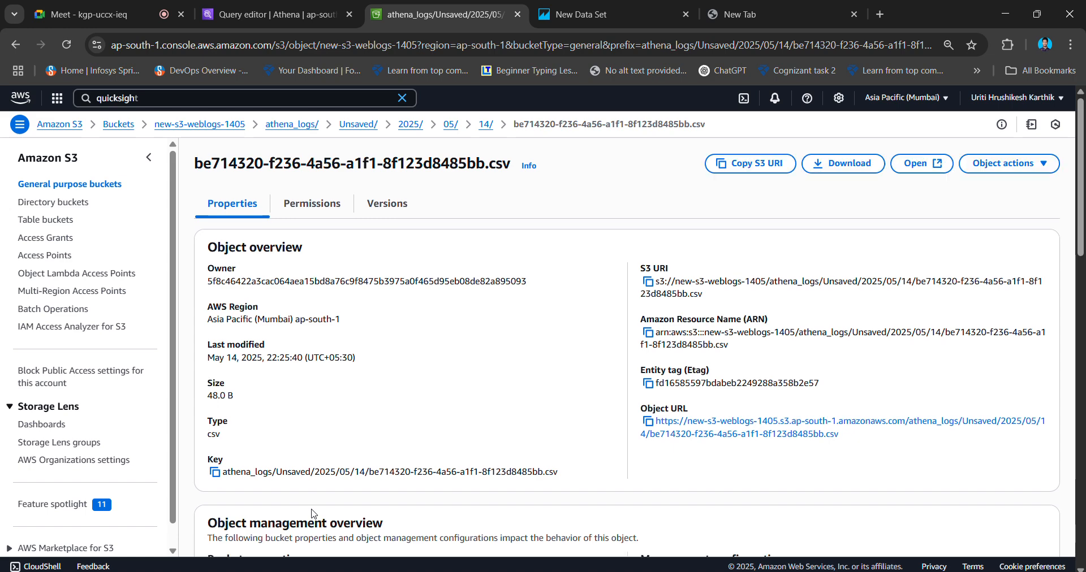
left_click(838, 162)
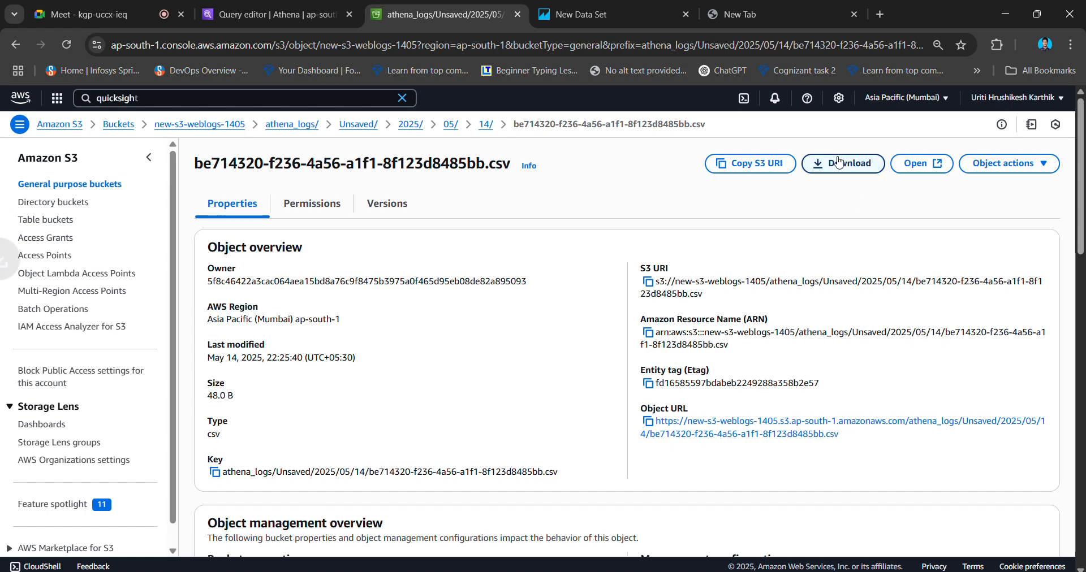
left_click(921, 98)
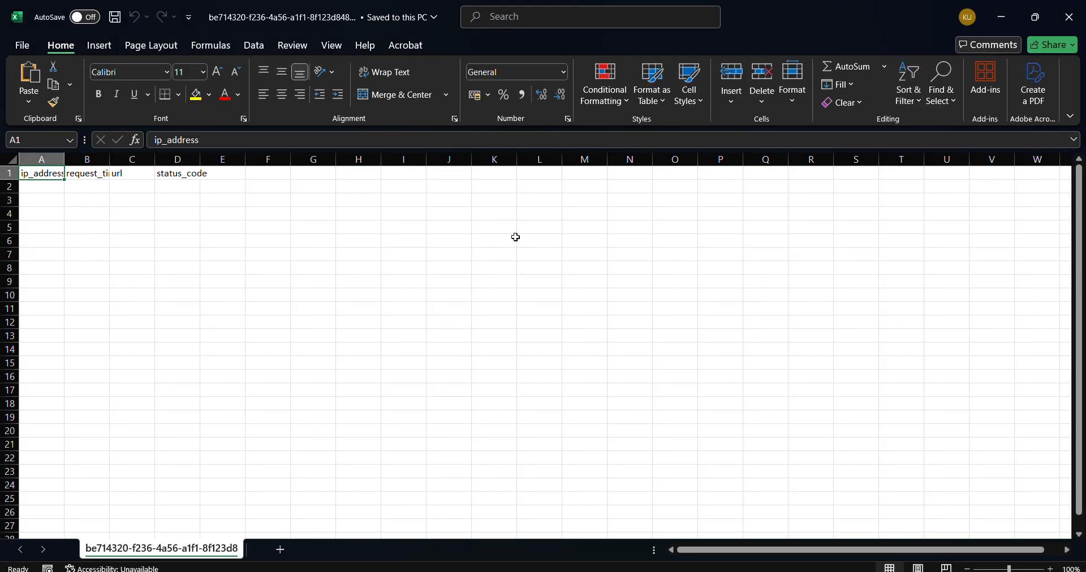
left_click(1069, 17)
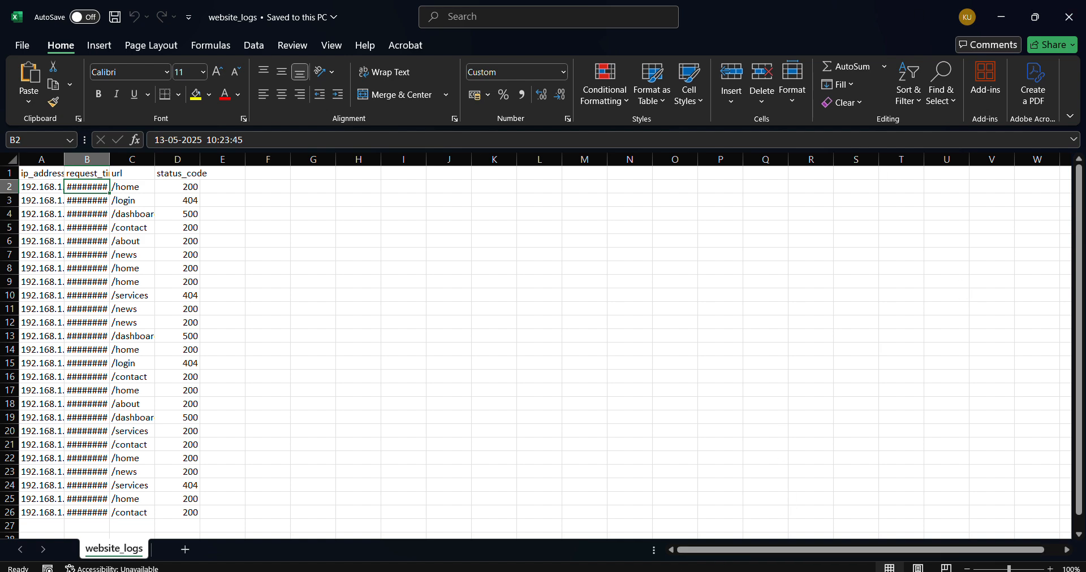
mouse_move(690, 571)
left_click(626, 537)
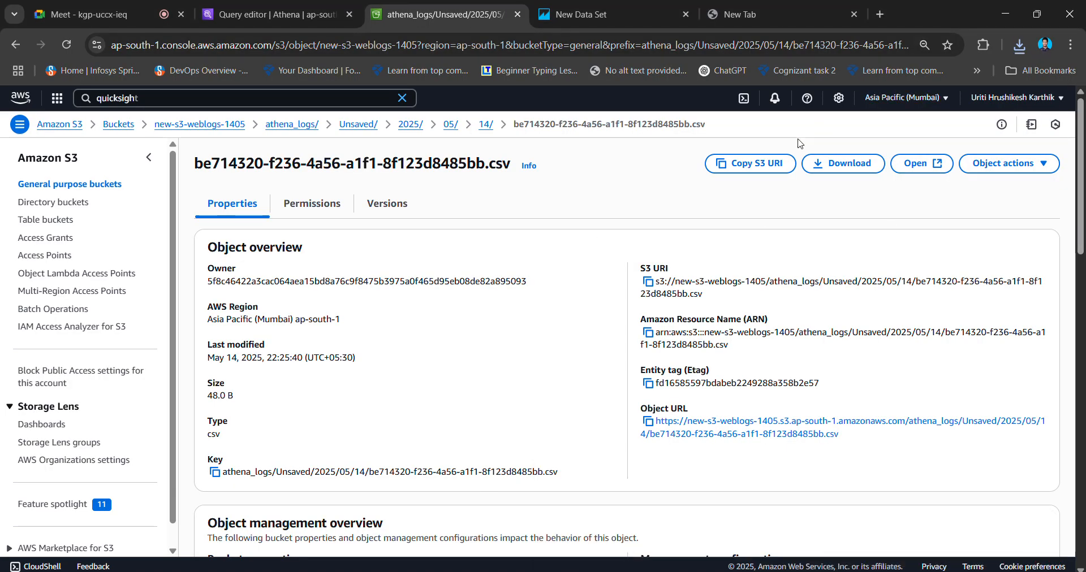
Go back to the 14/ folder, download the text file starting with 268aa091, and open it in Notepad.
left_click(15, 45)
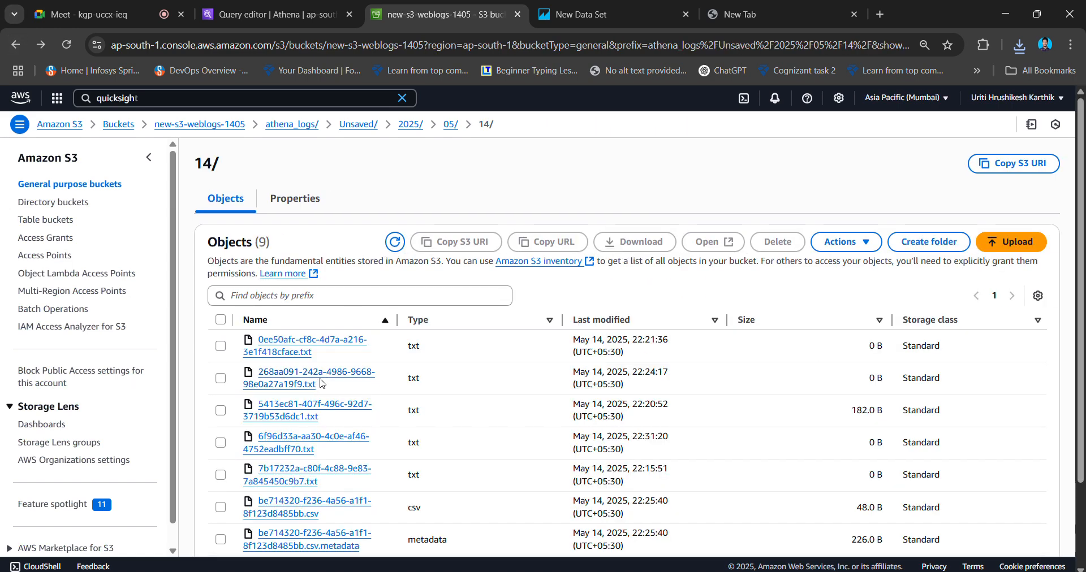
left_click(327, 378)
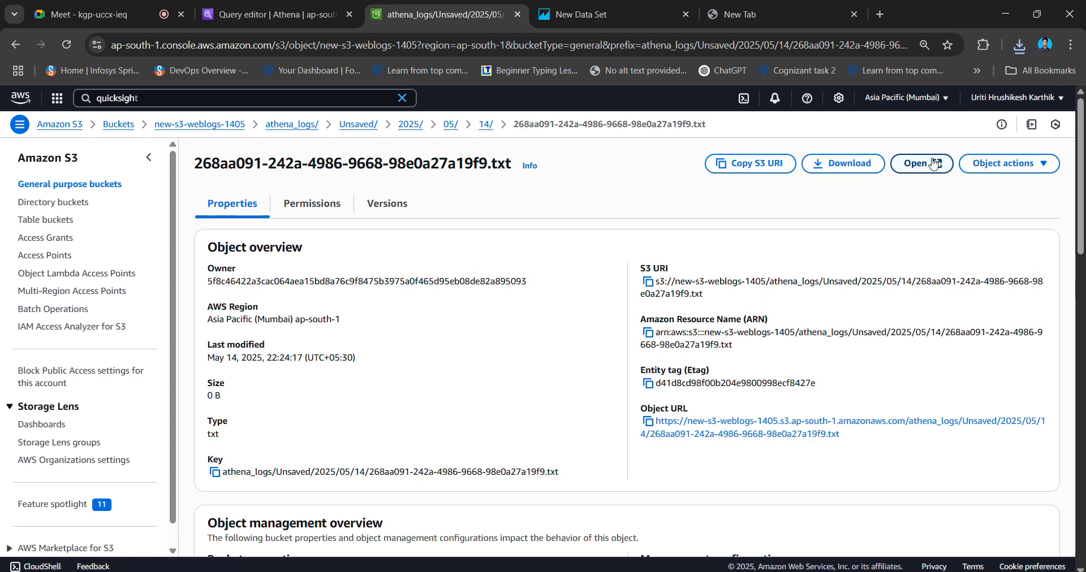
left_click(851, 161)
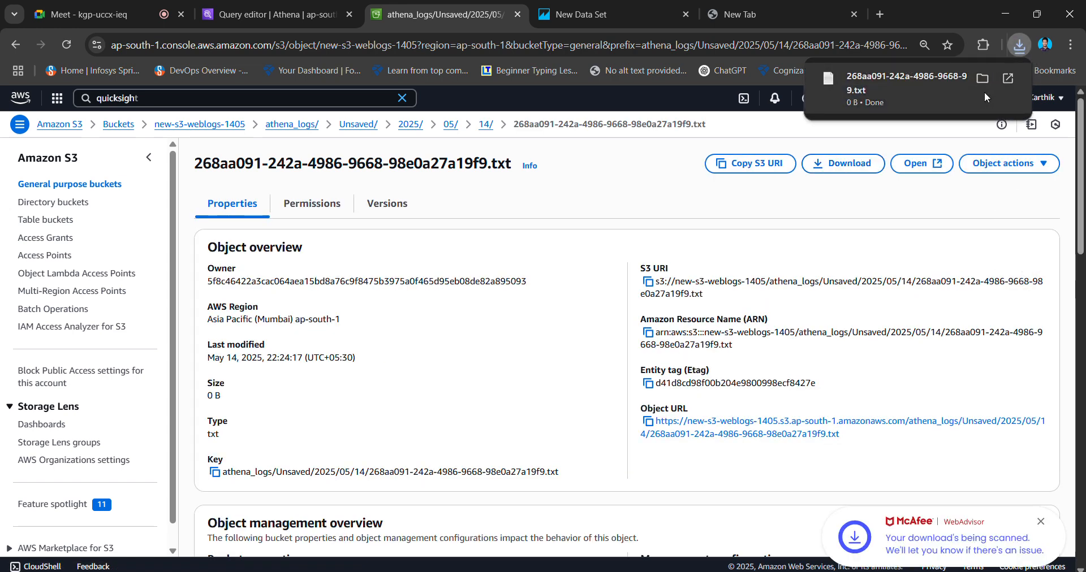
left_click(974, 90)
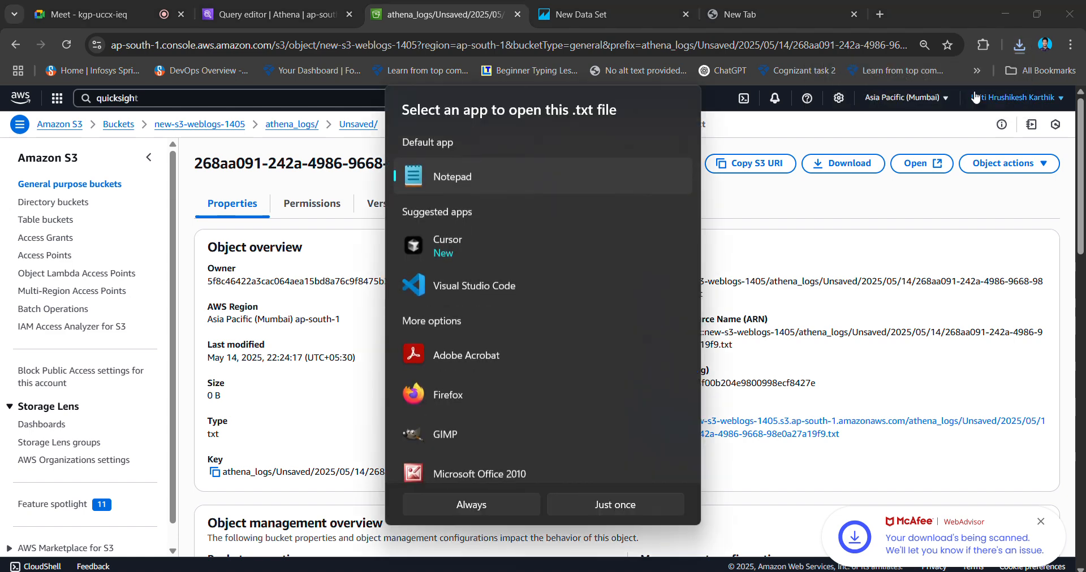
left_click(579, 507)
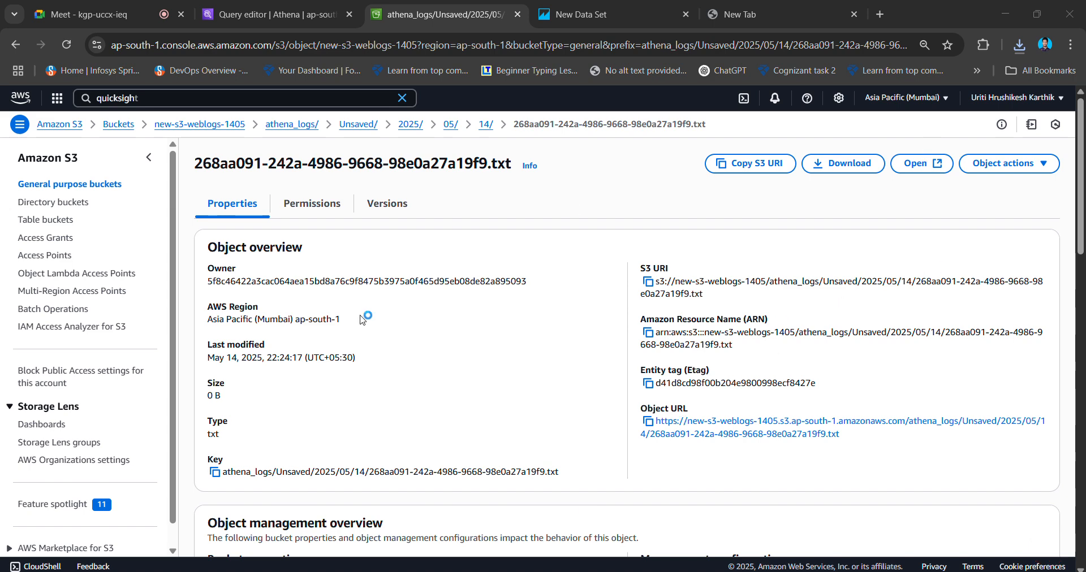
Close the Notepad window and download the text file starting with d3ace4d2 from the 14/ folder.
left_click(20, 43)
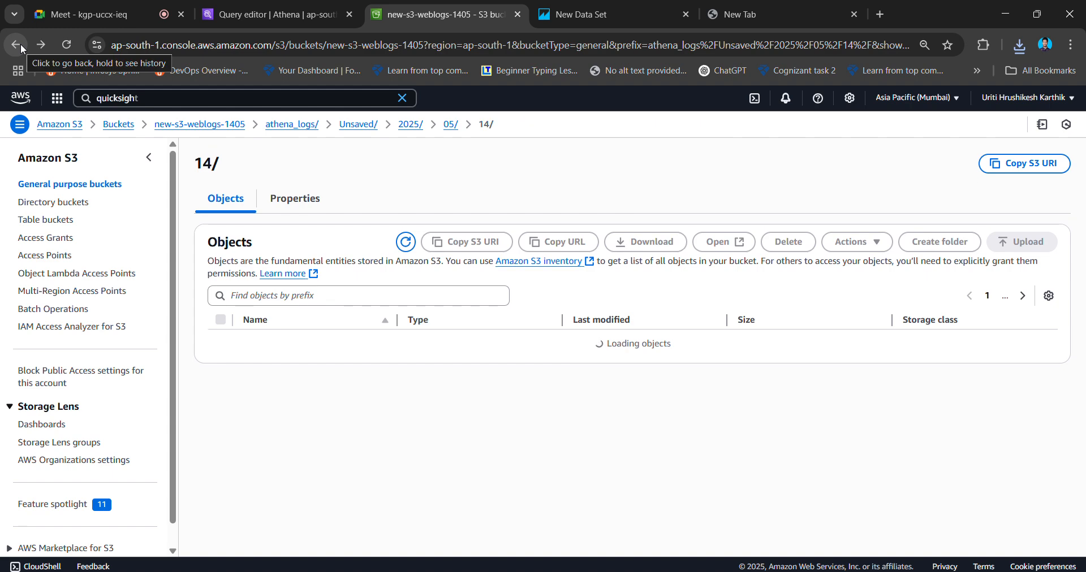
scroll(355, 390, "down", 2)
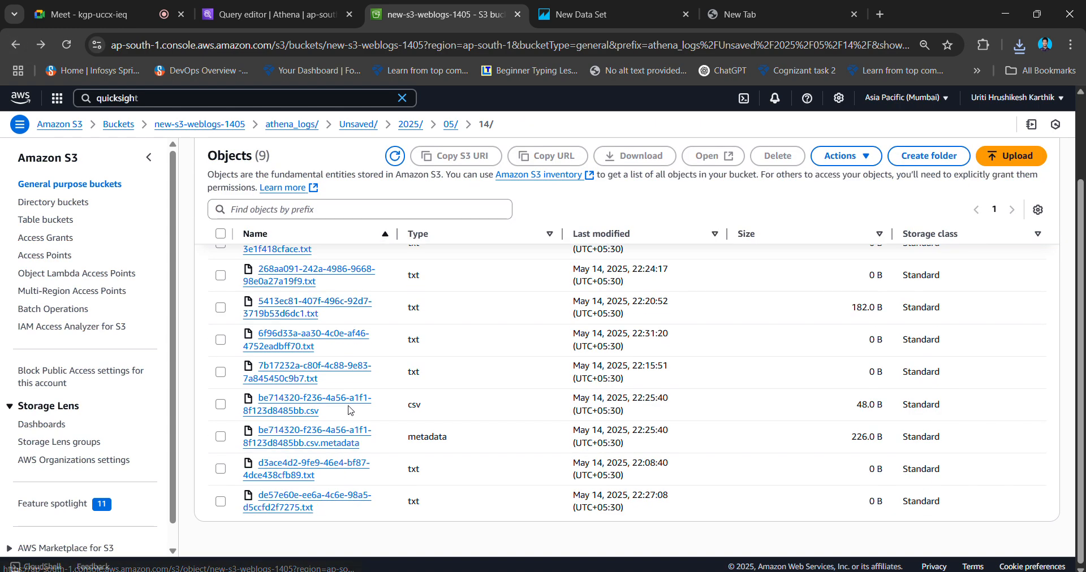
left_click(315, 471)
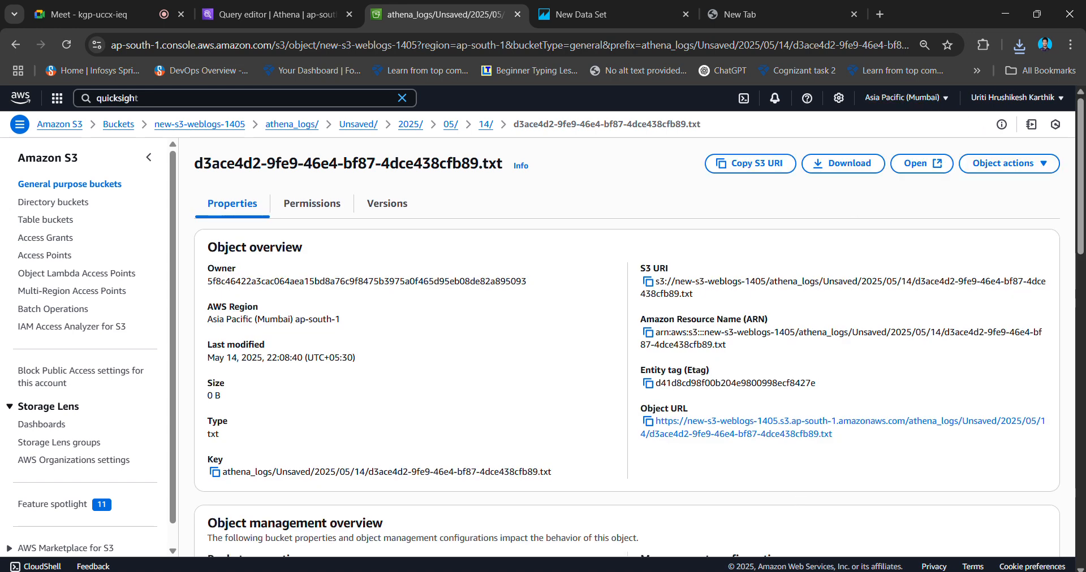
key("alt+Tab")
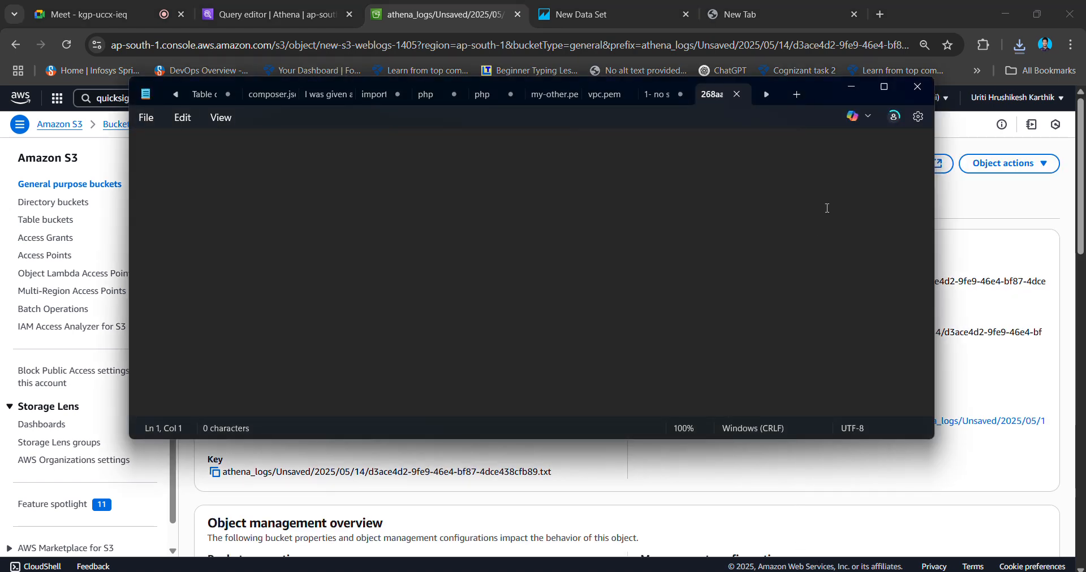
left_click(911, 84)
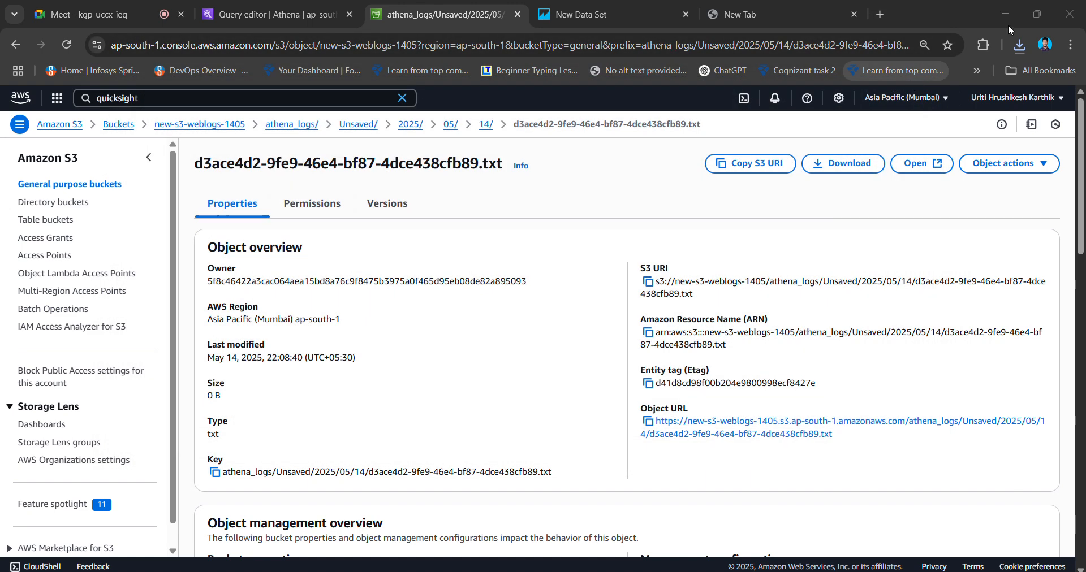
left_click(1019, 45)
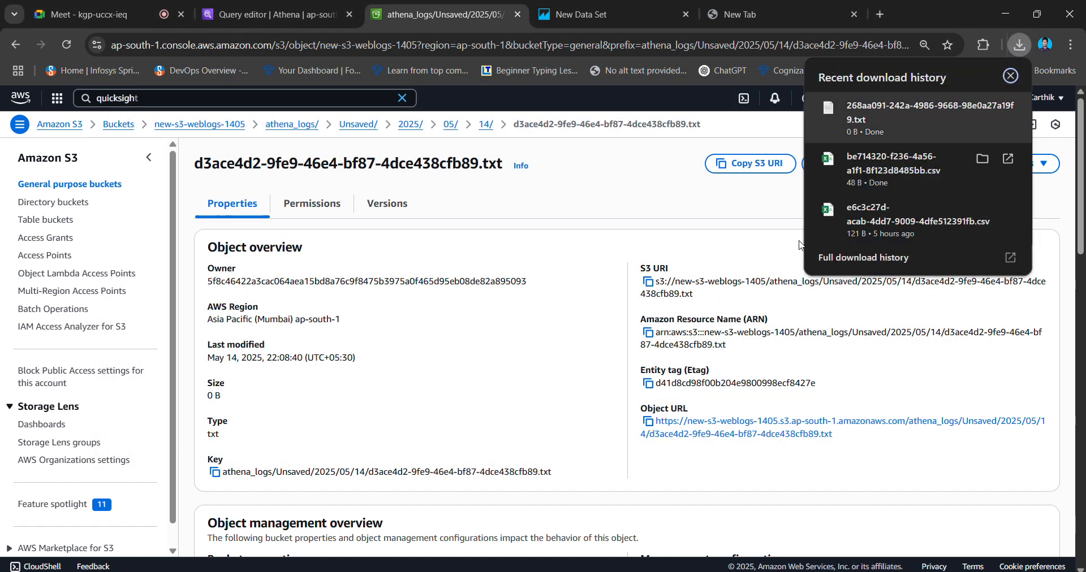
left_click(880, 347)
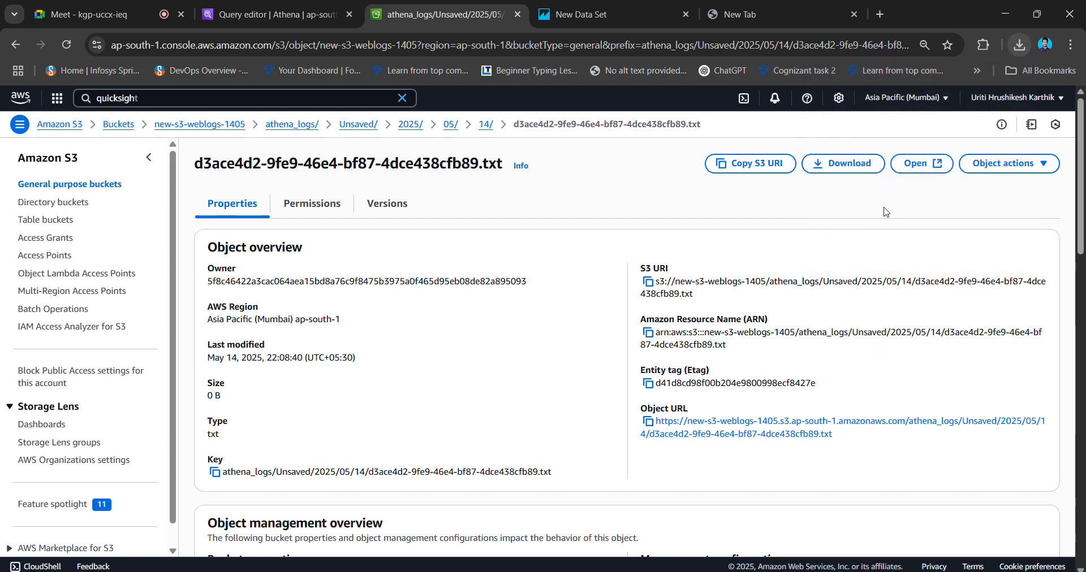
left_click(846, 170)
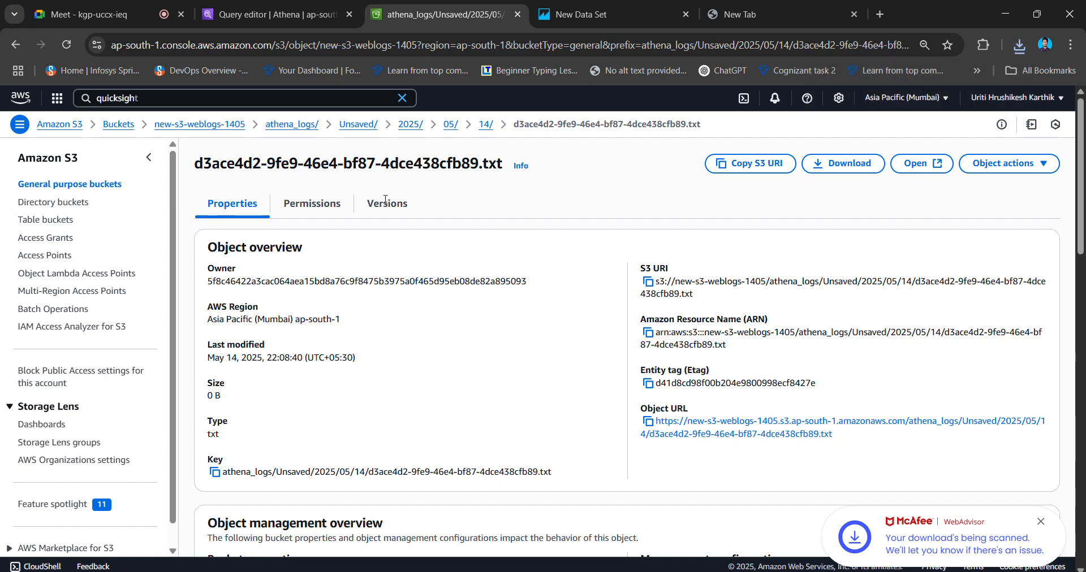
scroll(530, 300, "down", 1)
scroll(530, 301, "up", 1)
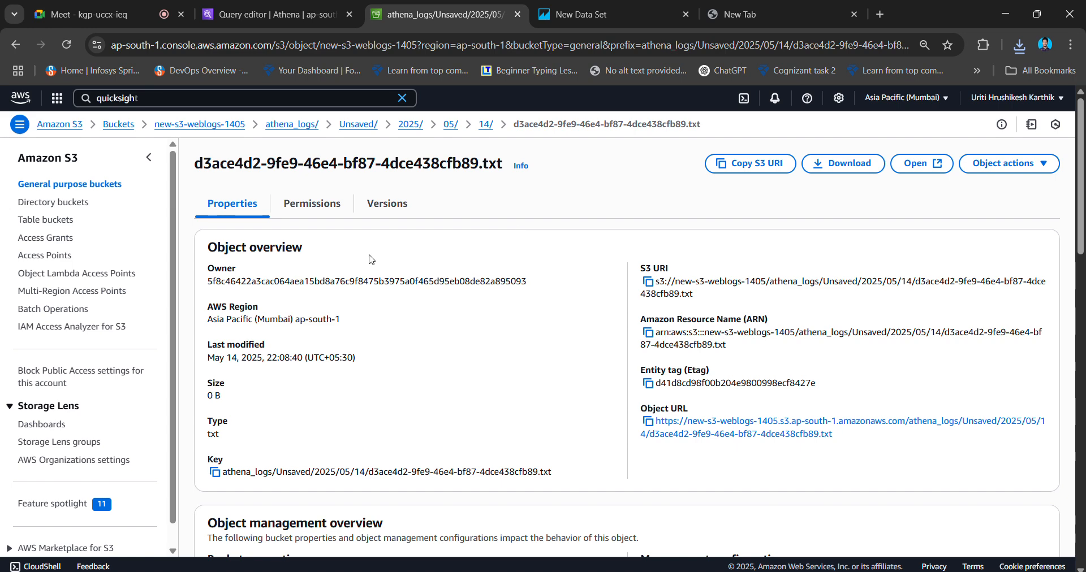
left_click(276, 14)
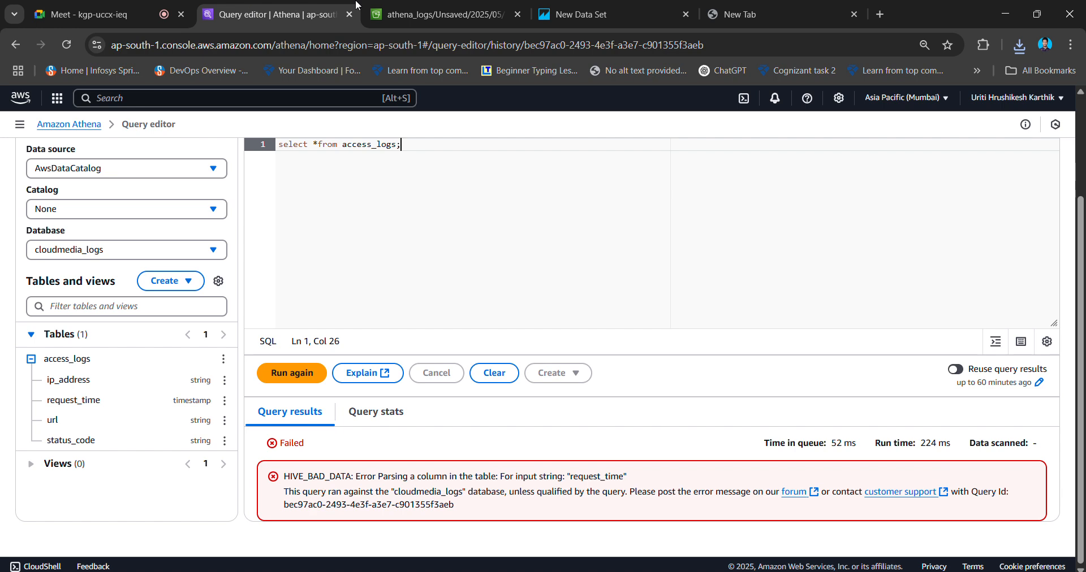
left_click(651, 6)
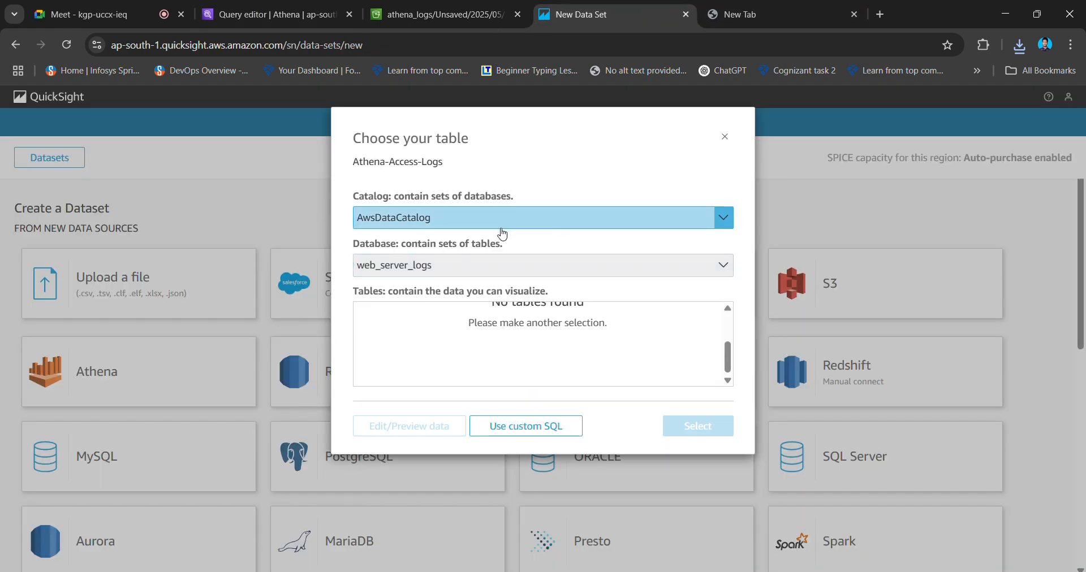
left_click(525, 424)
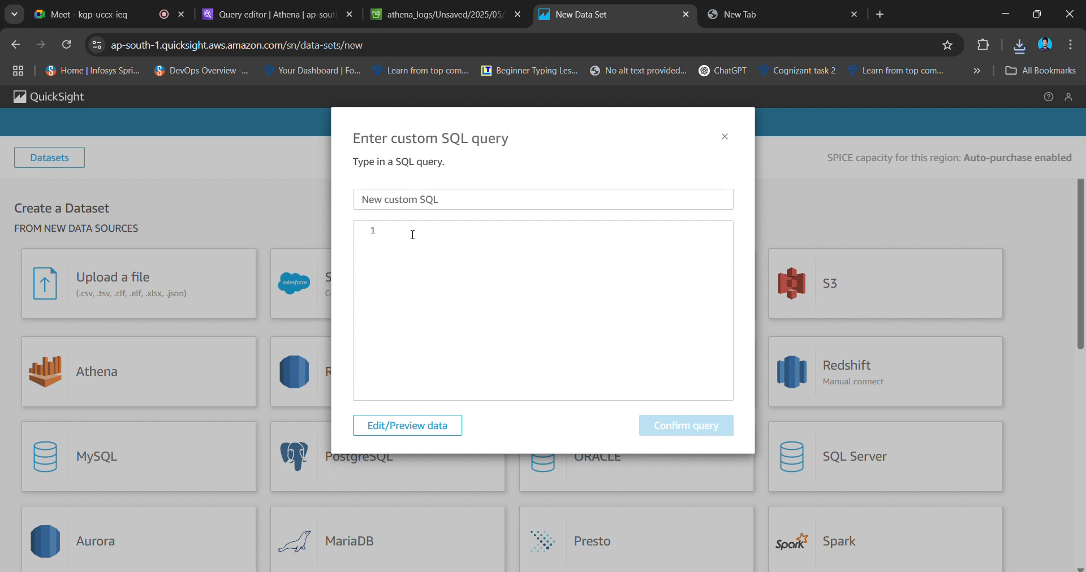
left_click(411, 430)
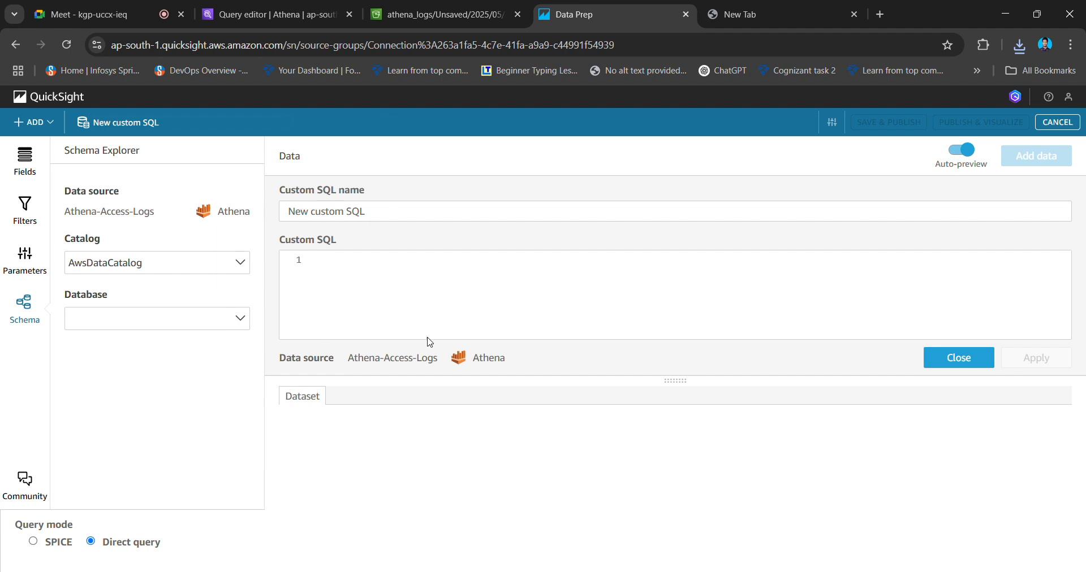
left_click(435, 213)
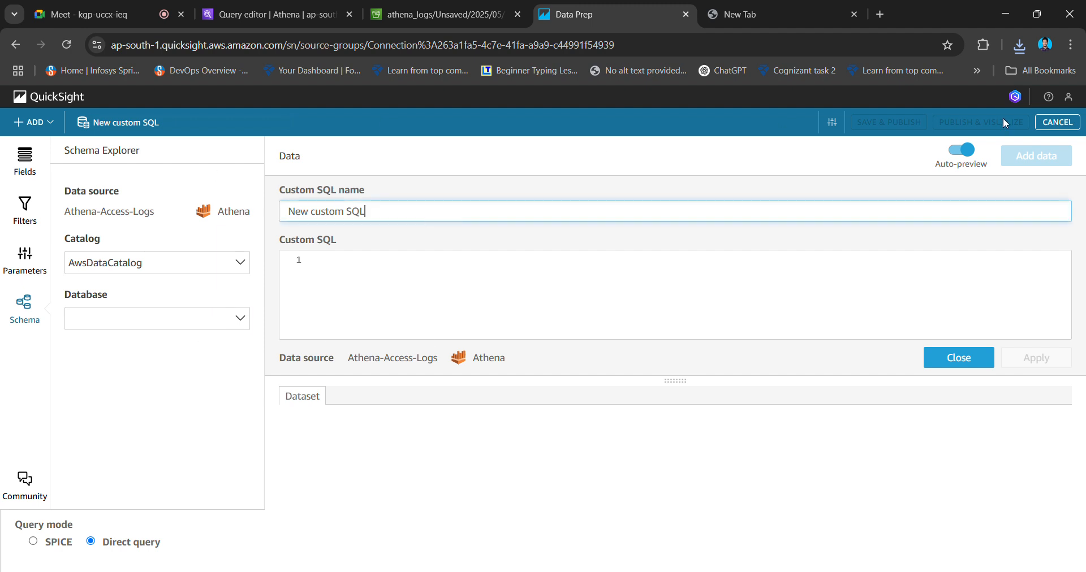
left_click(1058, 124)
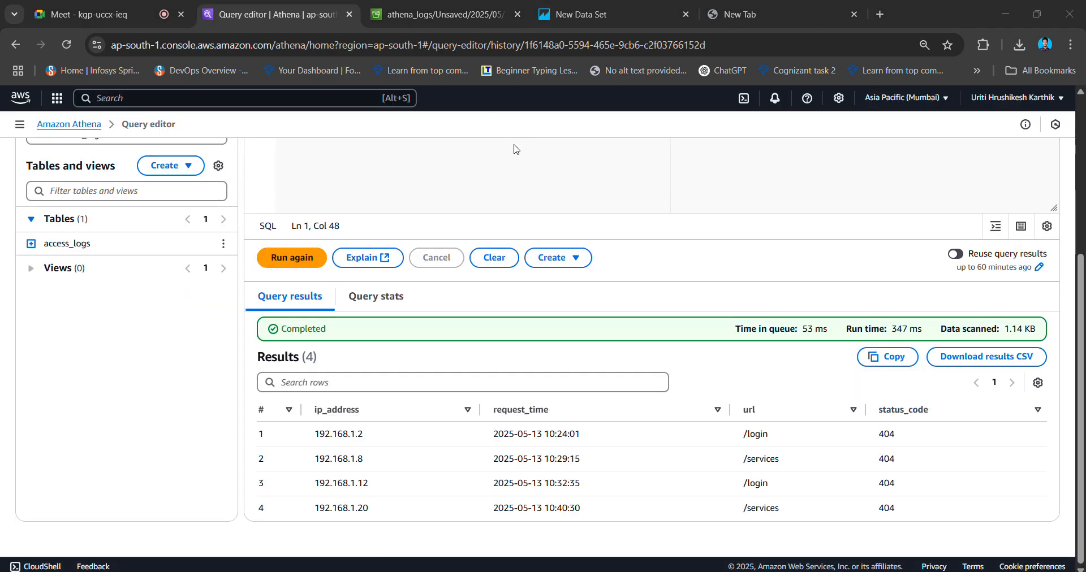
In the Athena query editor, undo the query edits back to the CREATE EXTERNAL TABLE access_logs statement and examine the request_time column's string type.
scroll(514, 150, "up", 4)
left_click(509, 362)
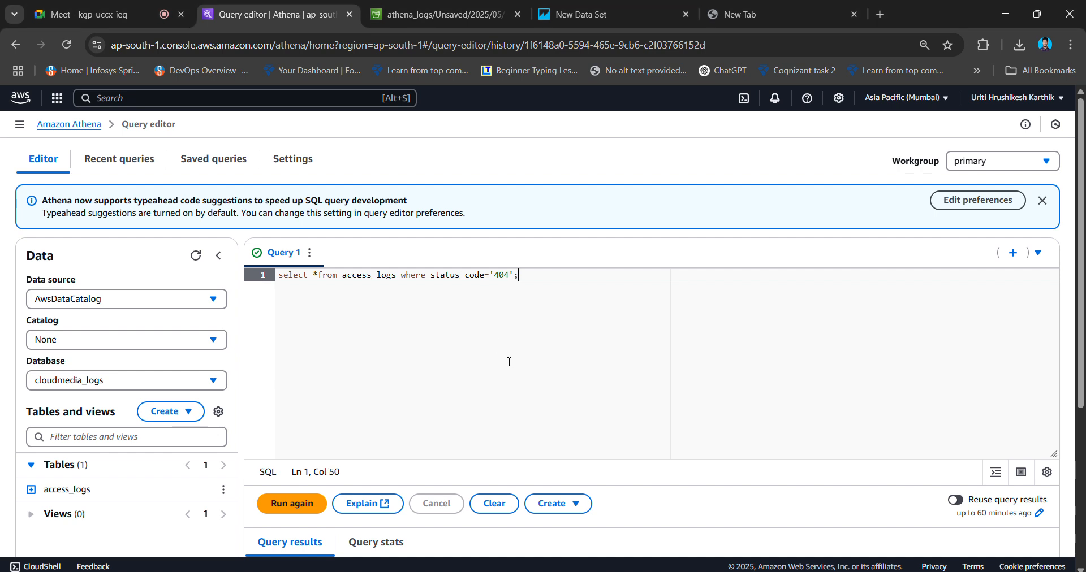
key("ctrl+z")
key("ctrl+z")
key("ctrl+z")
key("ctrl+z")
key("ctrl+z")
key("ctrl+z")
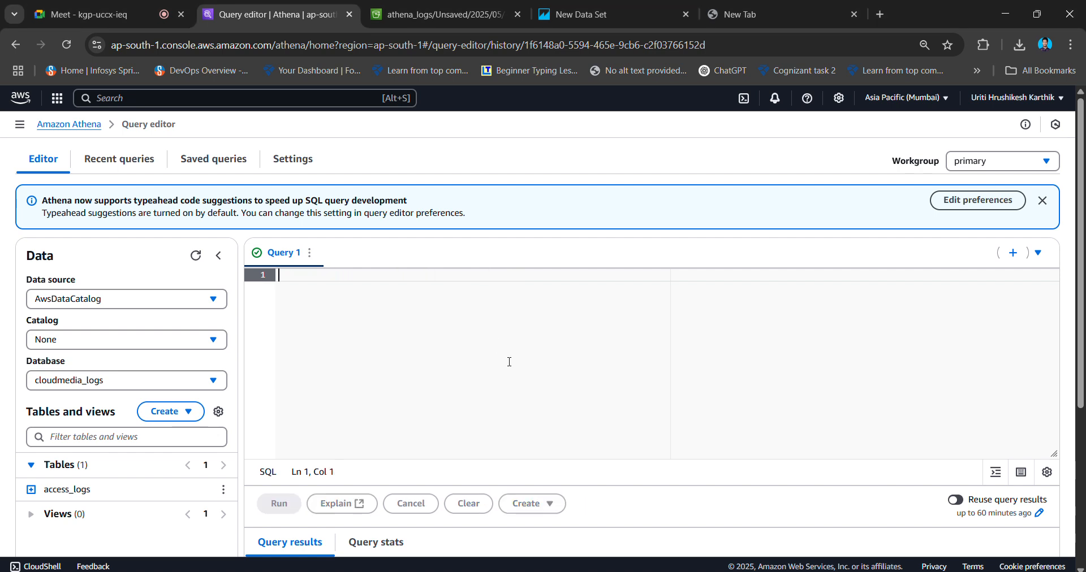
left_click(549, 340)
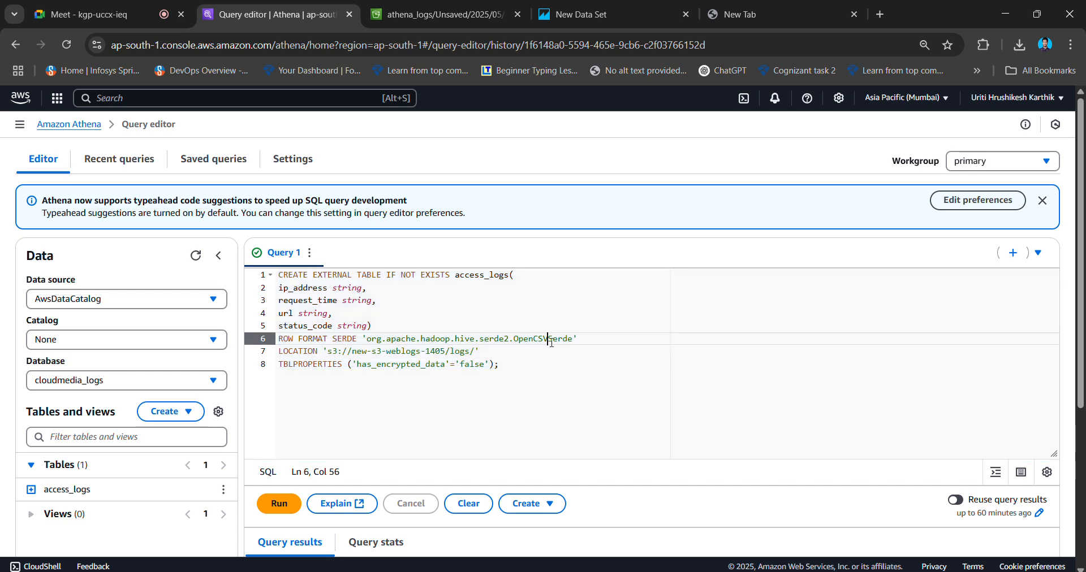
left_click_drag(370, 304, 343, 302)
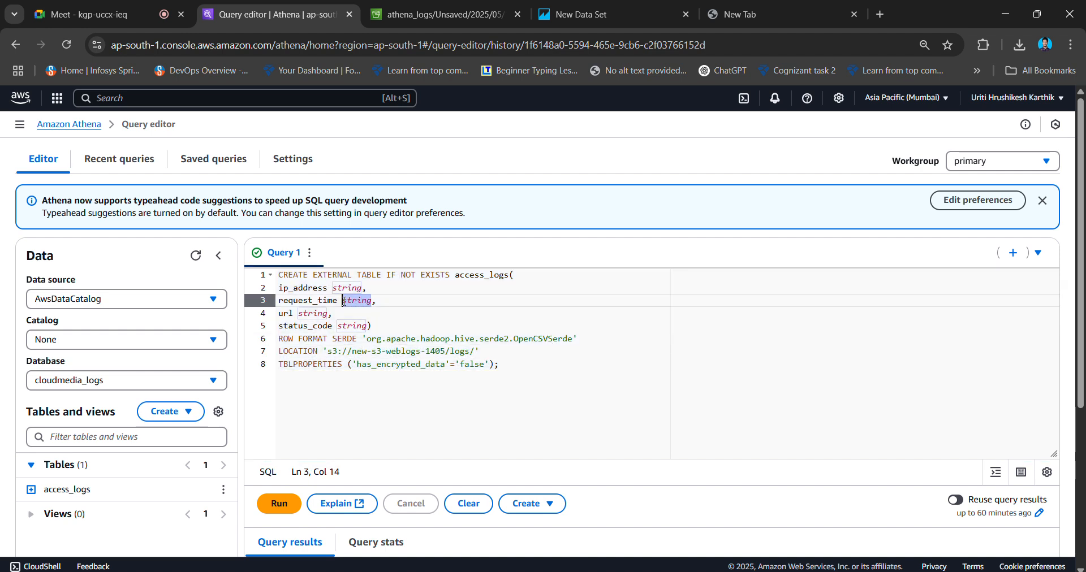
left_click(419, 318)
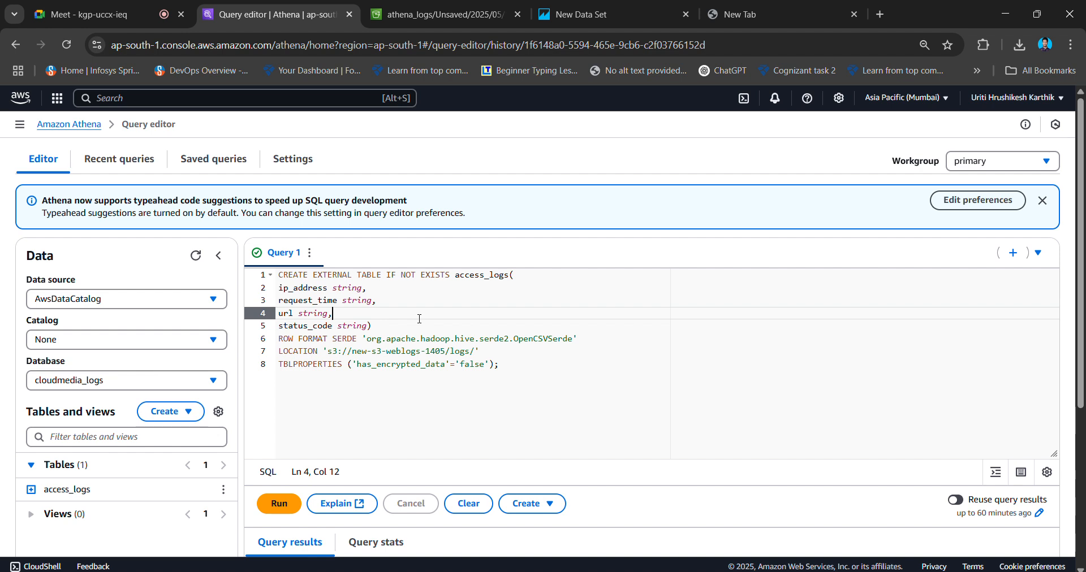
Replace the Athena query with "select *from access_logs where status_code='404';".
key("ctrl+a")
key("BackSpace")
type("select *from access_logs;")
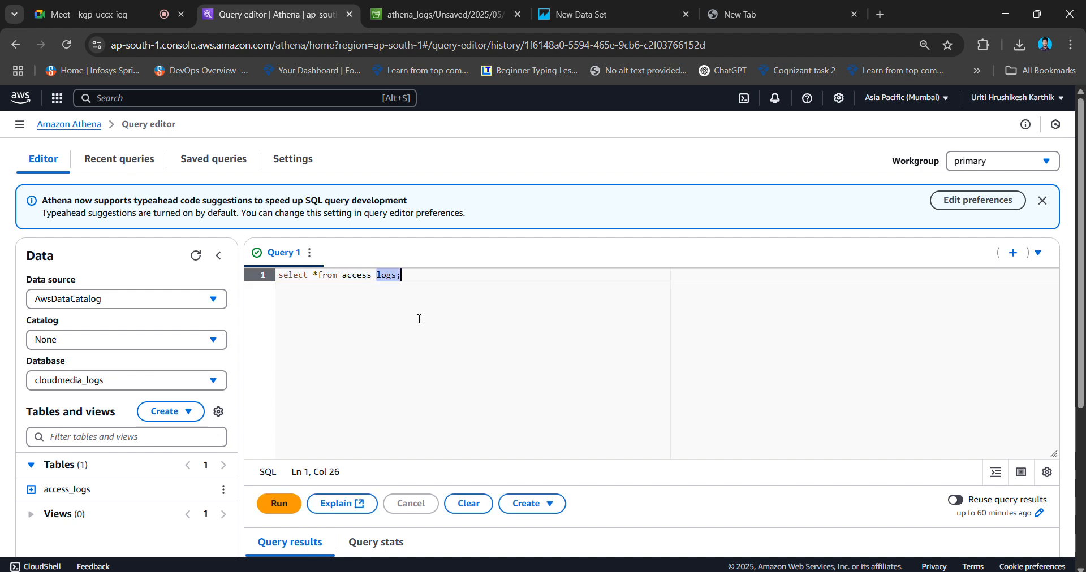
key("Left")
type("where status_code=''")
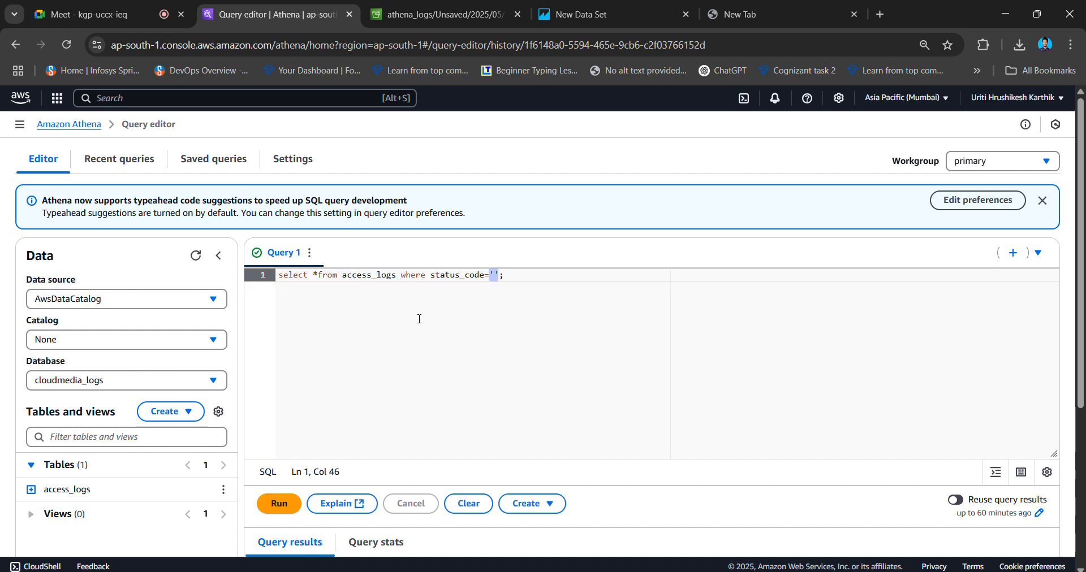
key("Left")
type("404")
Examine the url and status_code columns in the results of the 404 query.
scroll(542, 356, "down", 4)
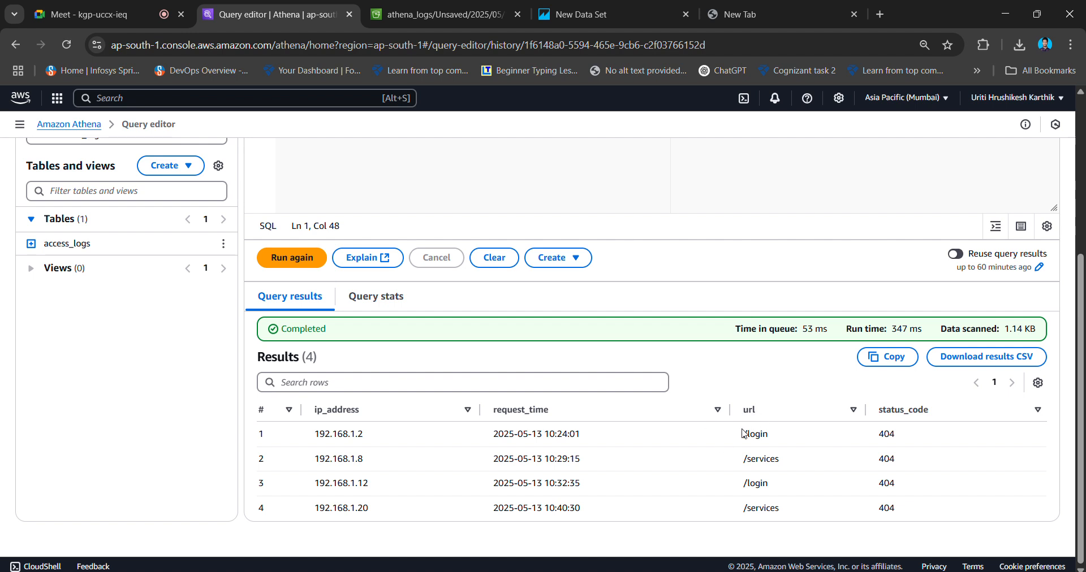
left_click_drag(742, 433, 782, 490)
scroll(721, 369, "up", 4)
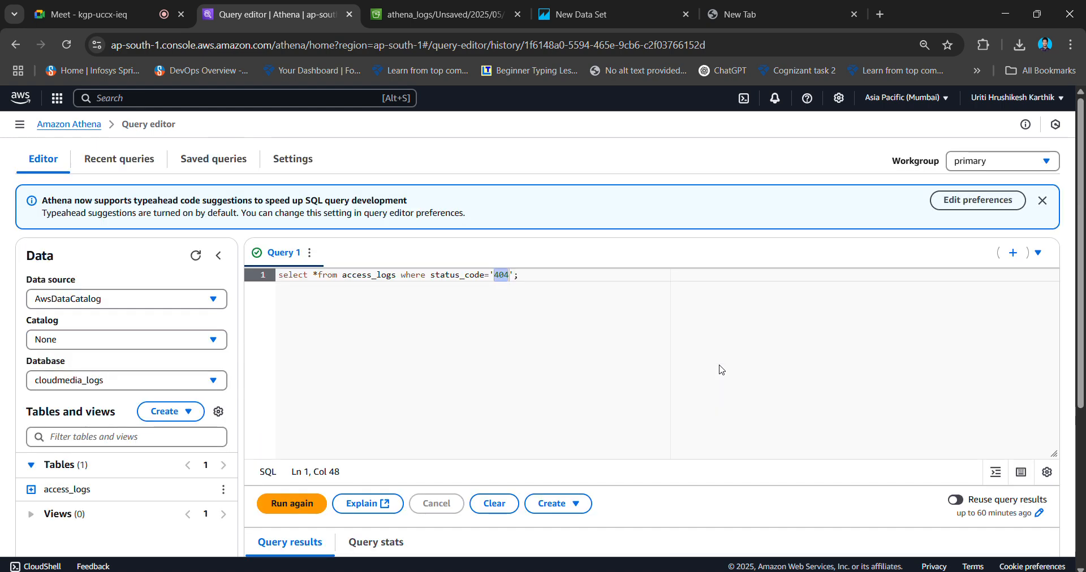
left_click(597, 319)
scroll(594, 322, "down", 5)
scroll(593, 323, "up", 5)
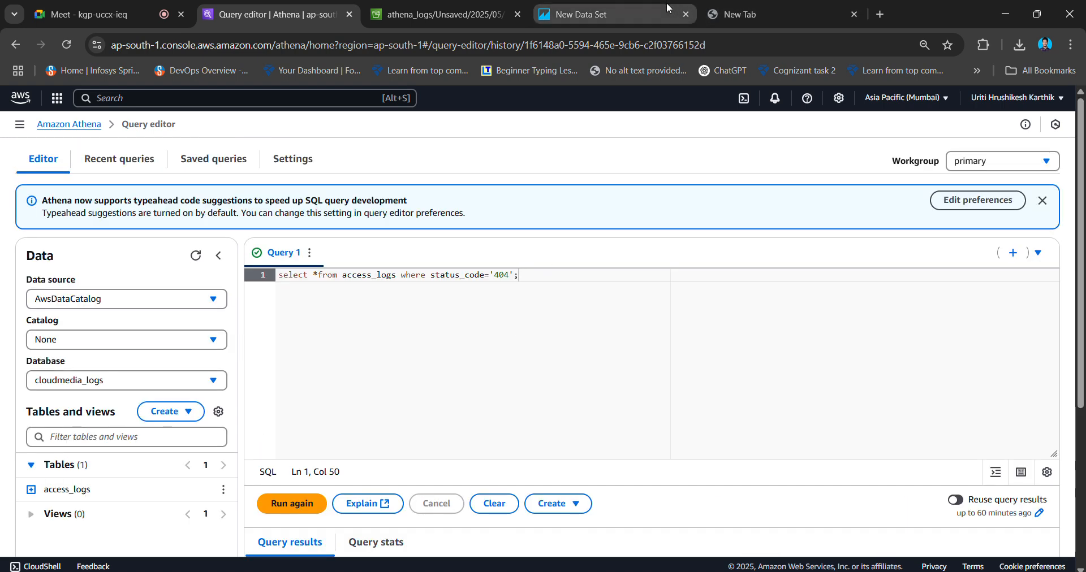
Switch to QuickSight, dismiss the new Athena data source form, and go back to the home page to view the analyses.
left_click(594, 14)
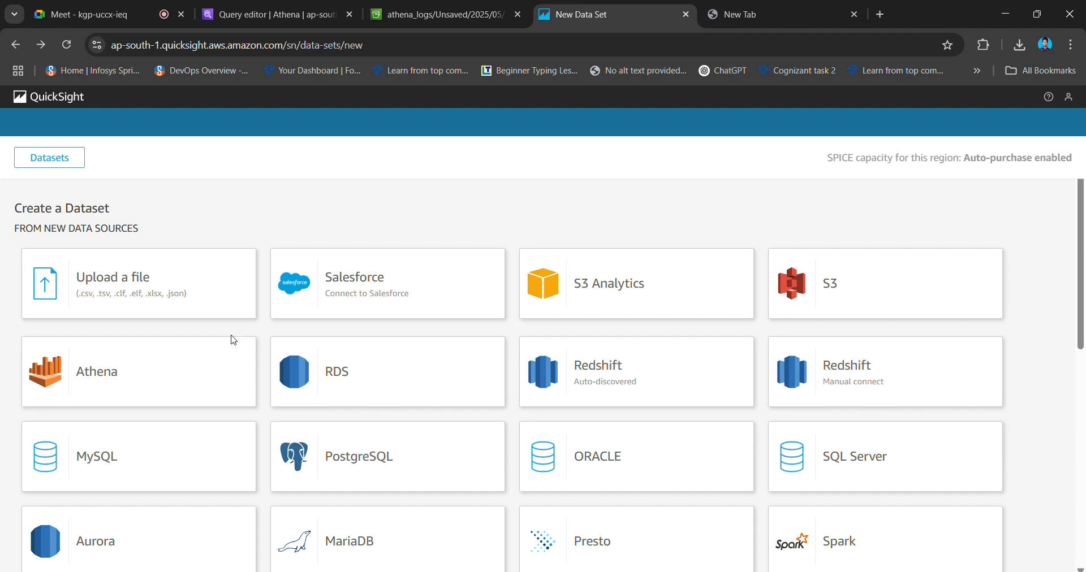
left_click(135, 378)
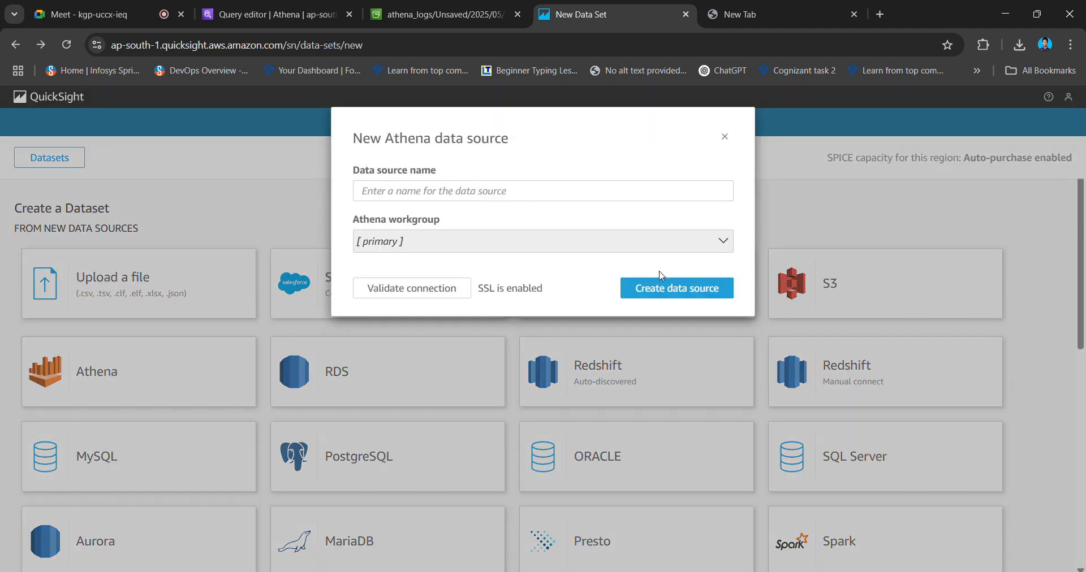
left_click(724, 137)
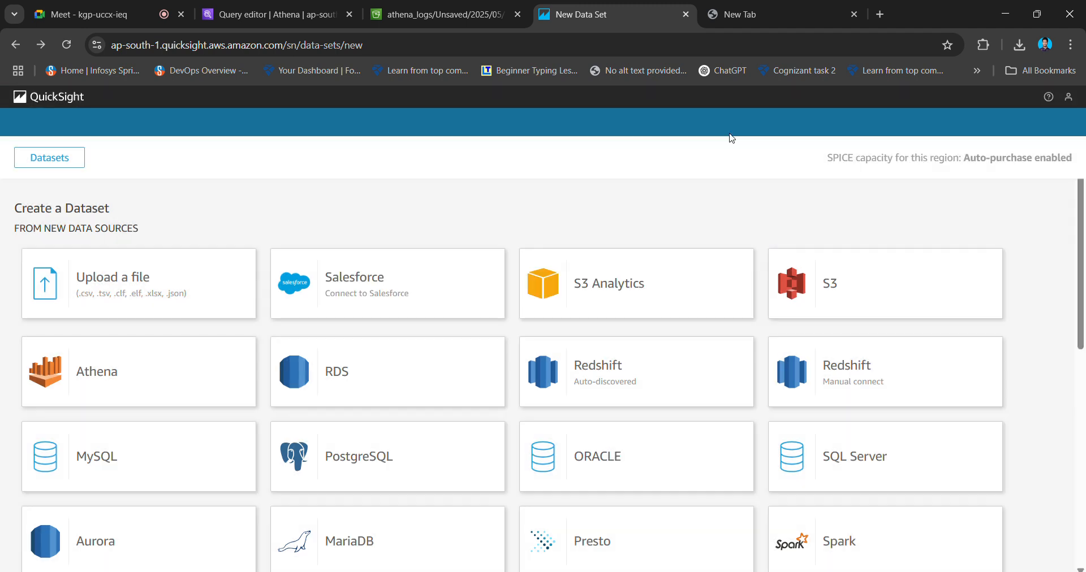
left_click(19, 45)
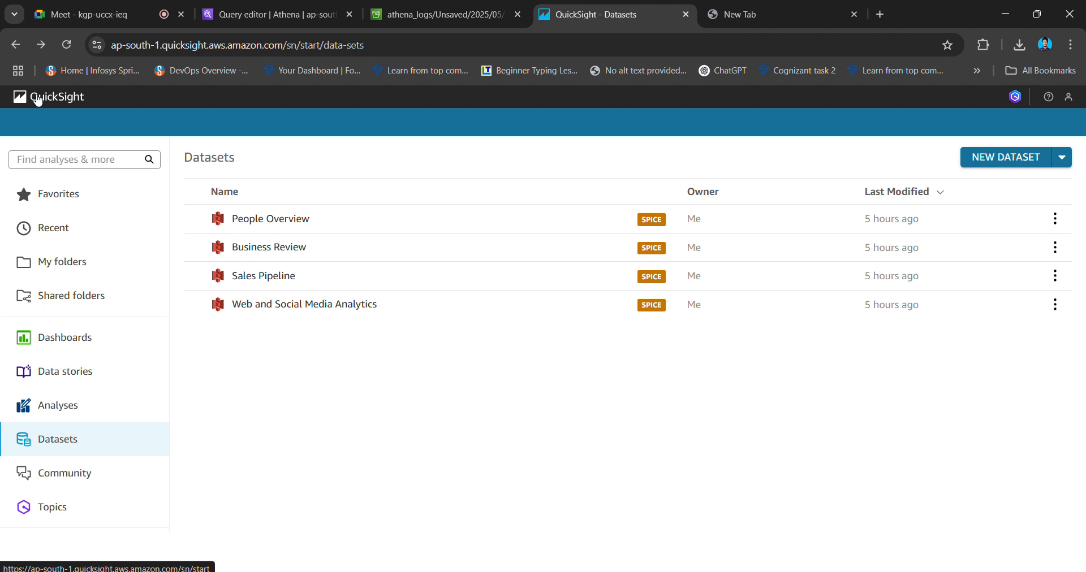
left_click(39, 103)
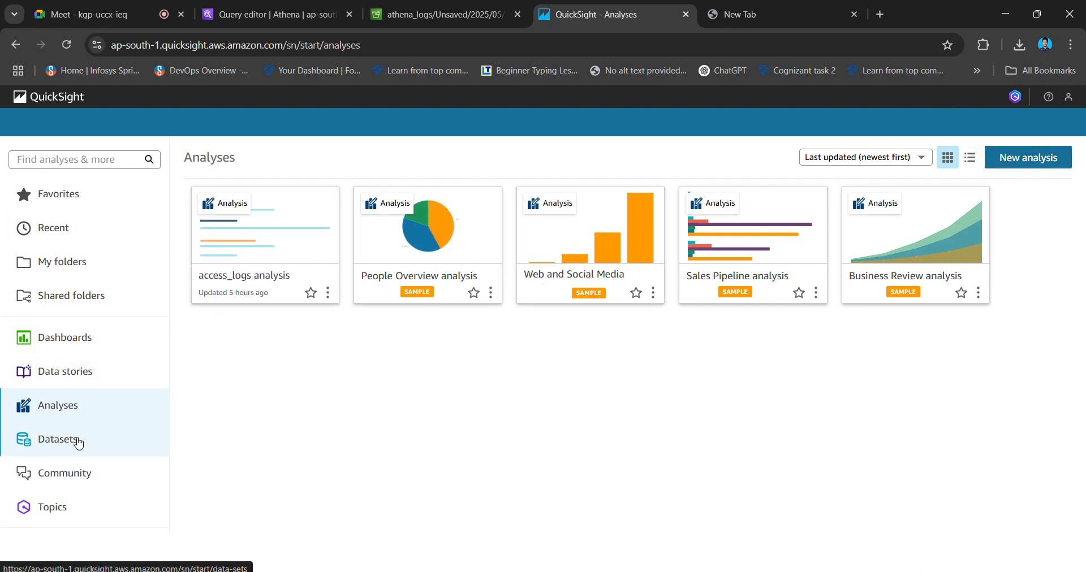
Start a new dataset from Athena and create its data source named Taskveda in the primary workgroup.
left_click(79, 441)
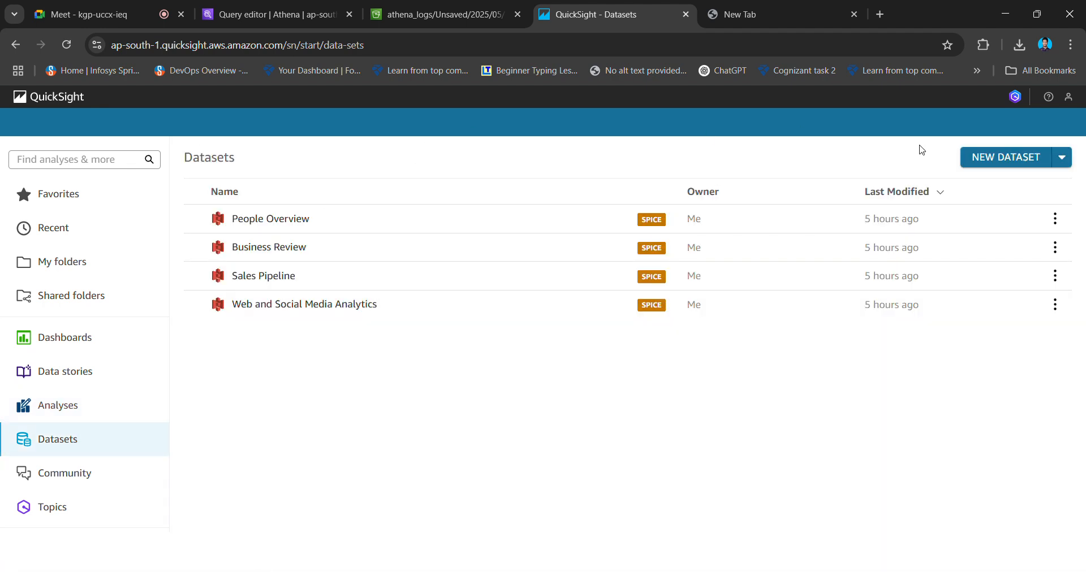
left_click(1002, 164)
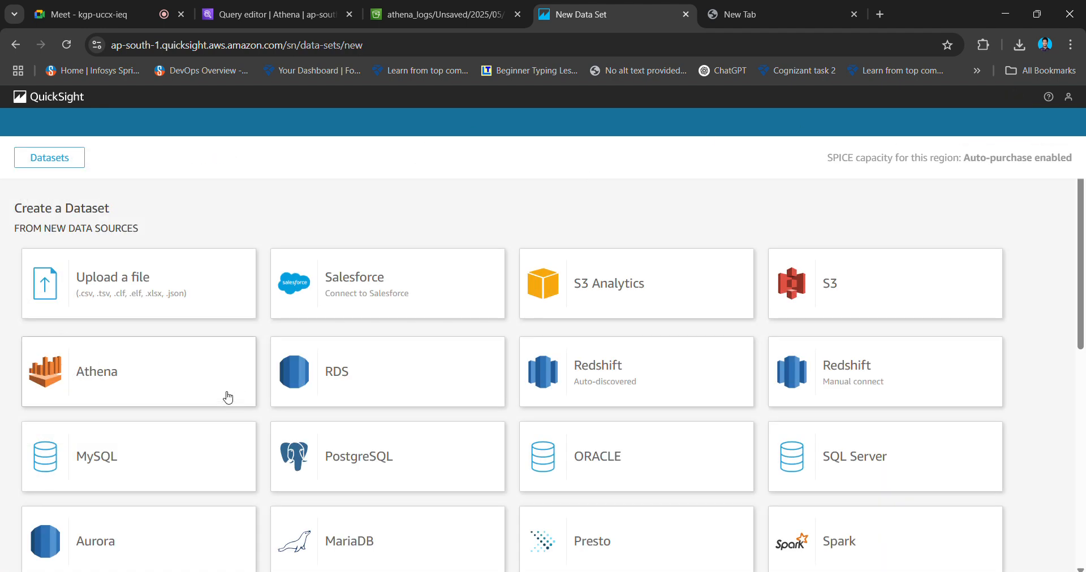
left_click(211, 389)
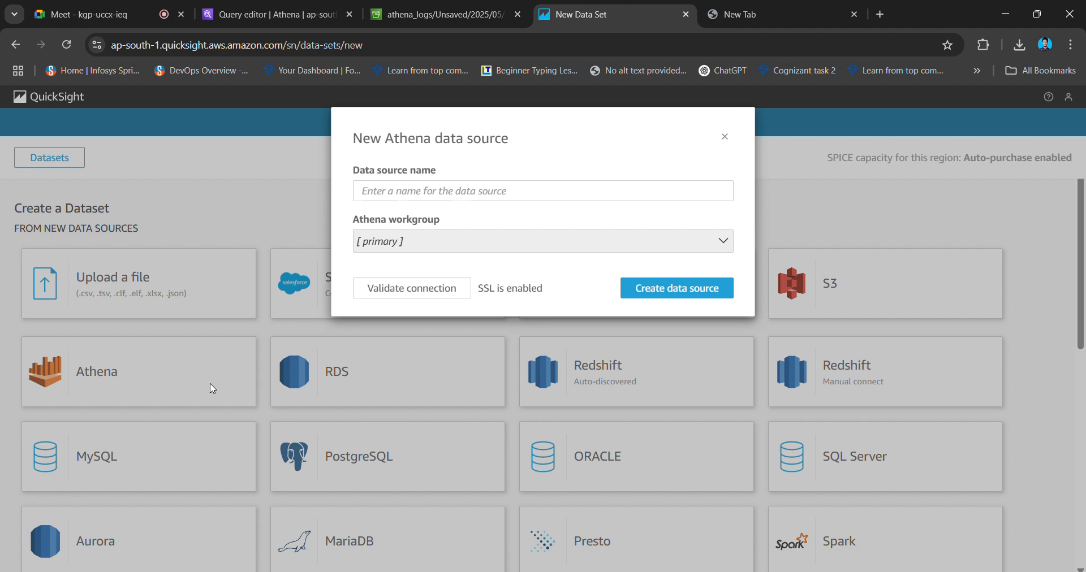
left_click(565, 192)
left_click(496, 224)
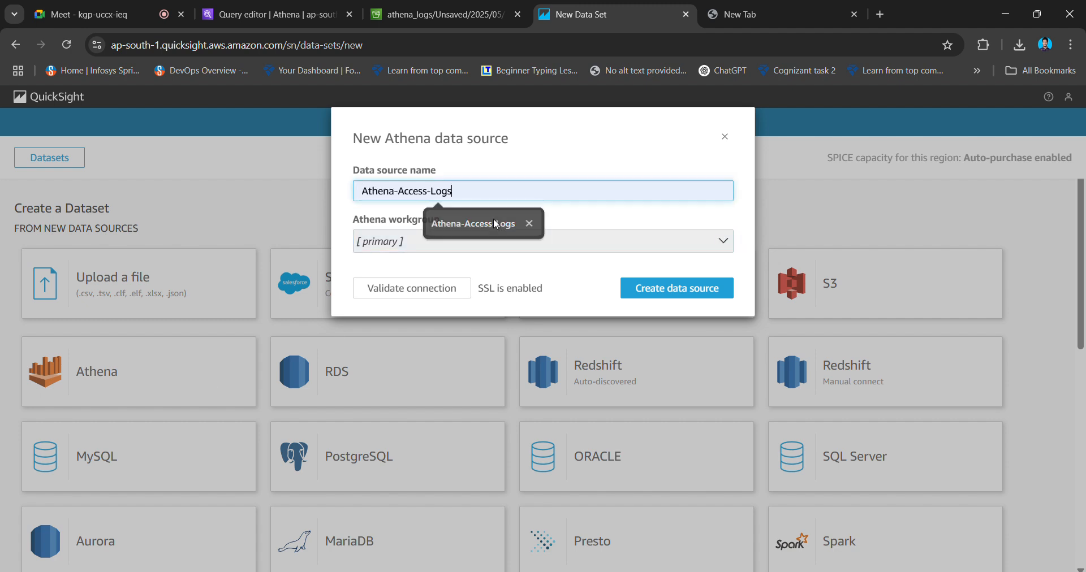
left_click_drag(461, 193, 332, 210)
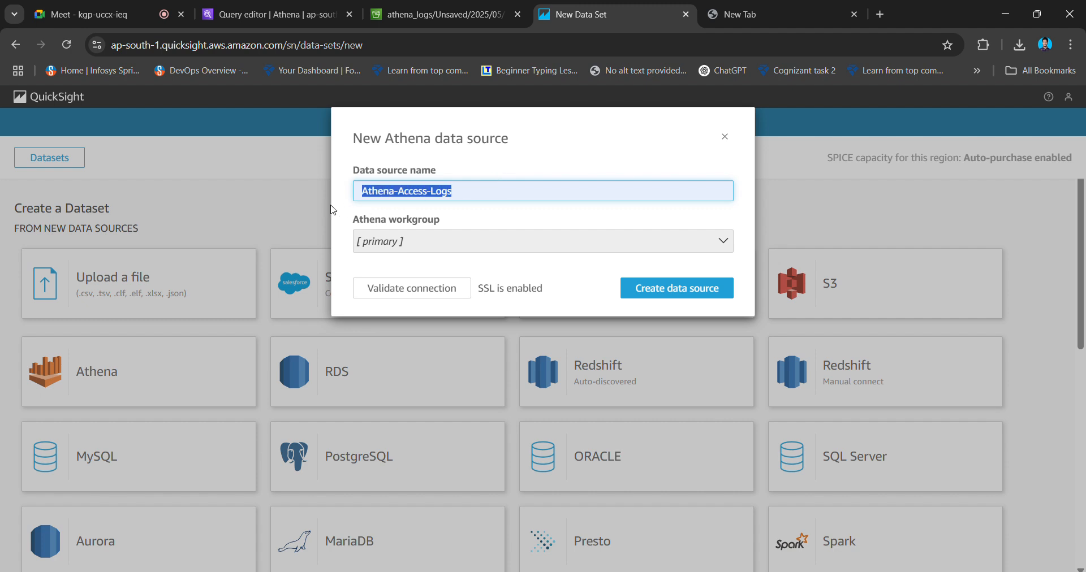
type("Taskveda")
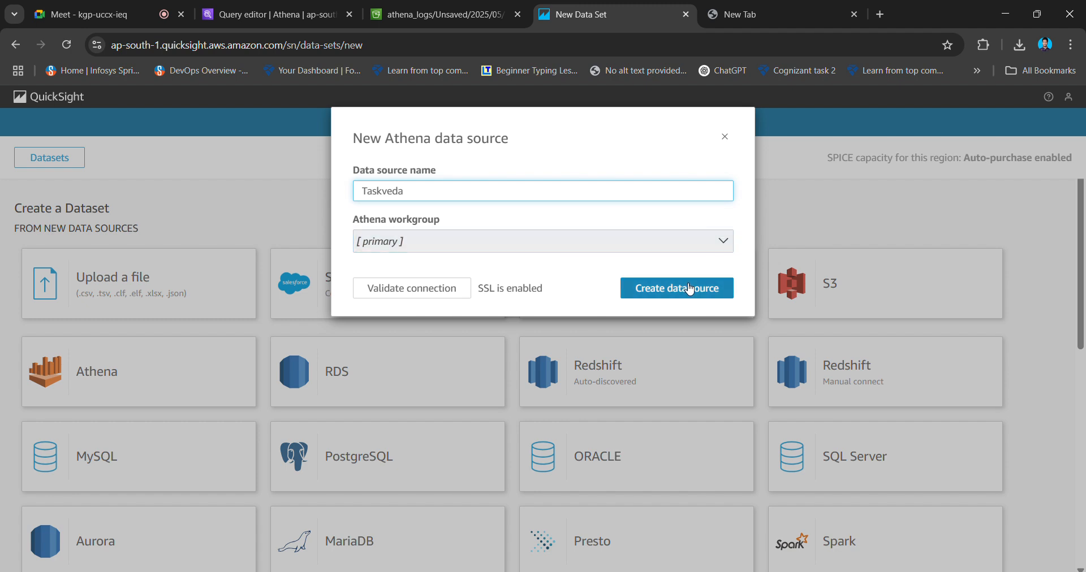
left_click(689, 289)
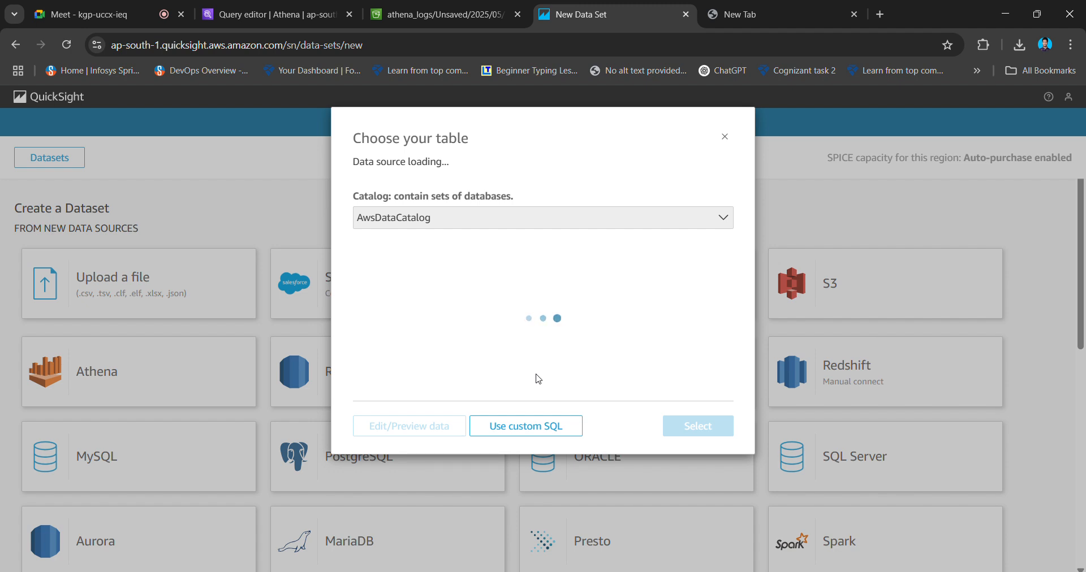
Choose the access_logs table from the cloudmedia_logs database and open it for data editing and preview.
left_click(515, 265)
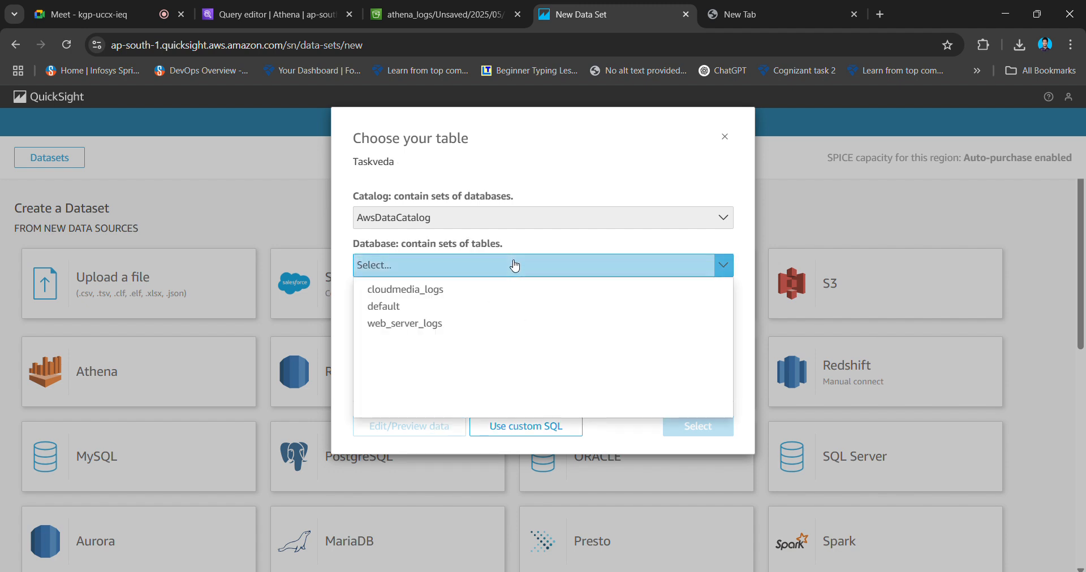
left_click(467, 323)
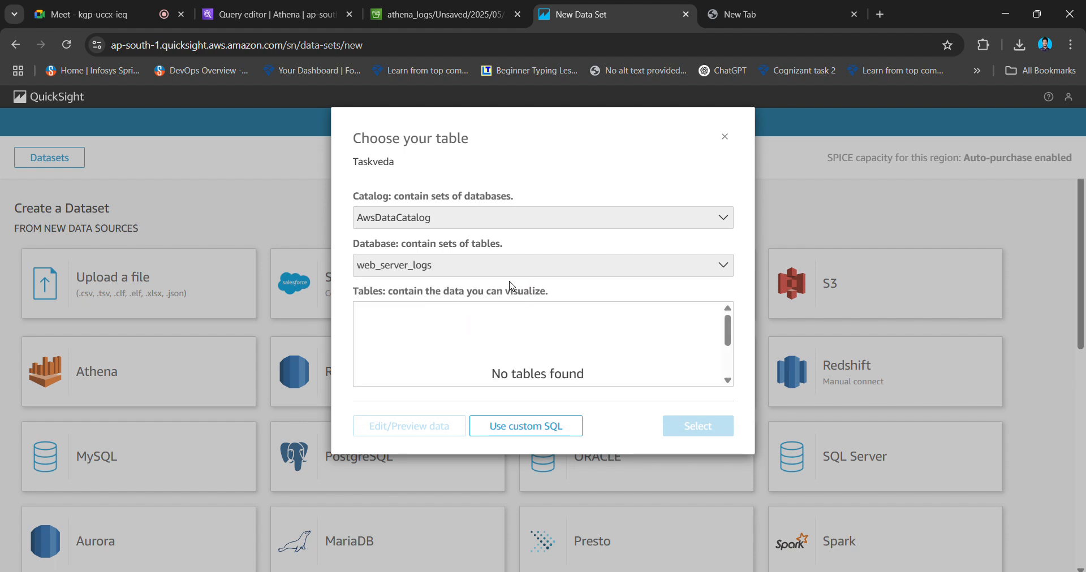
left_click(540, 267)
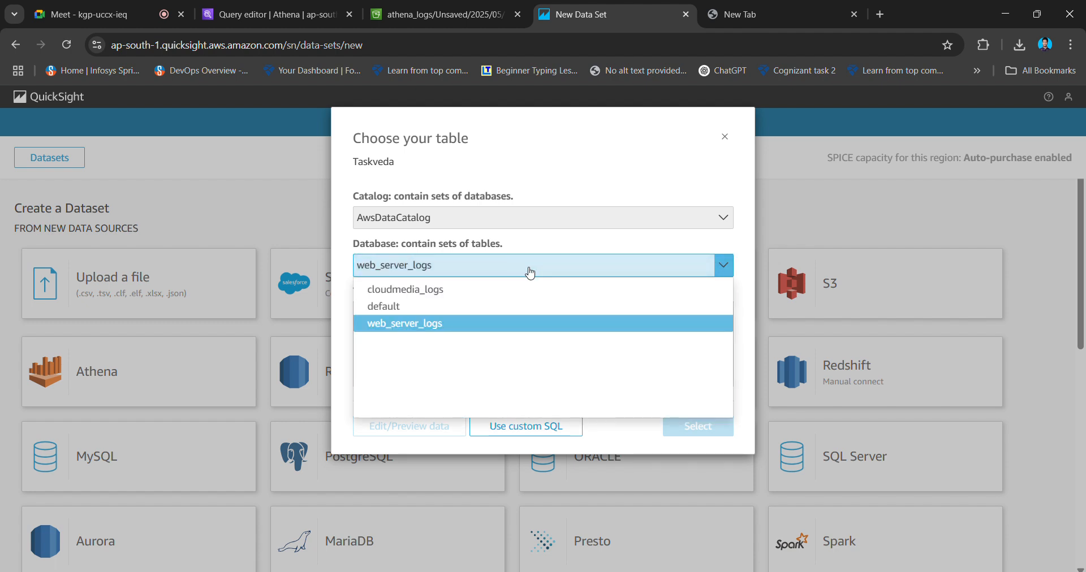
left_click(485, 298)
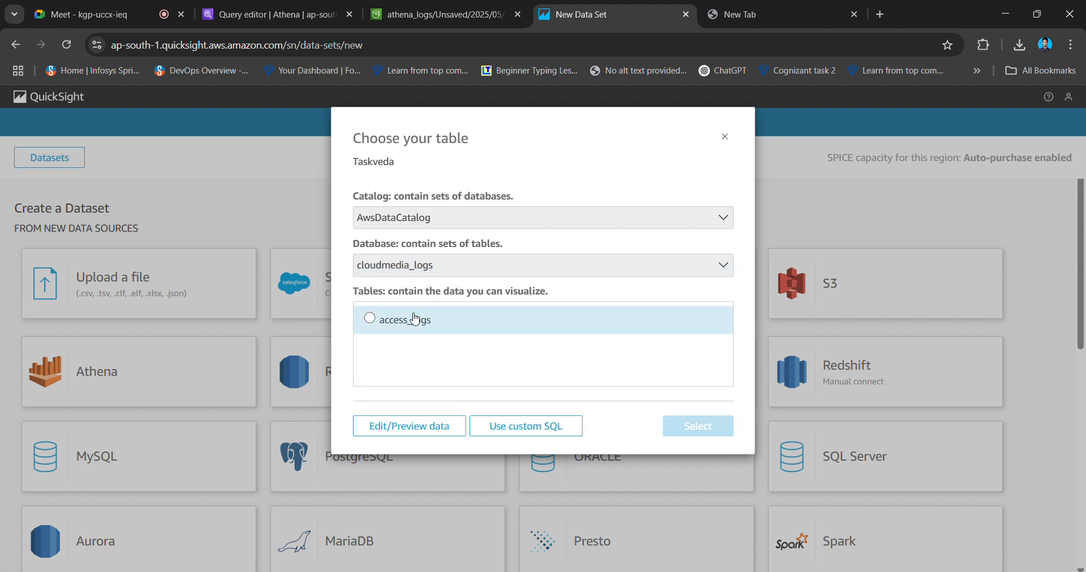
left_click(370, 318)
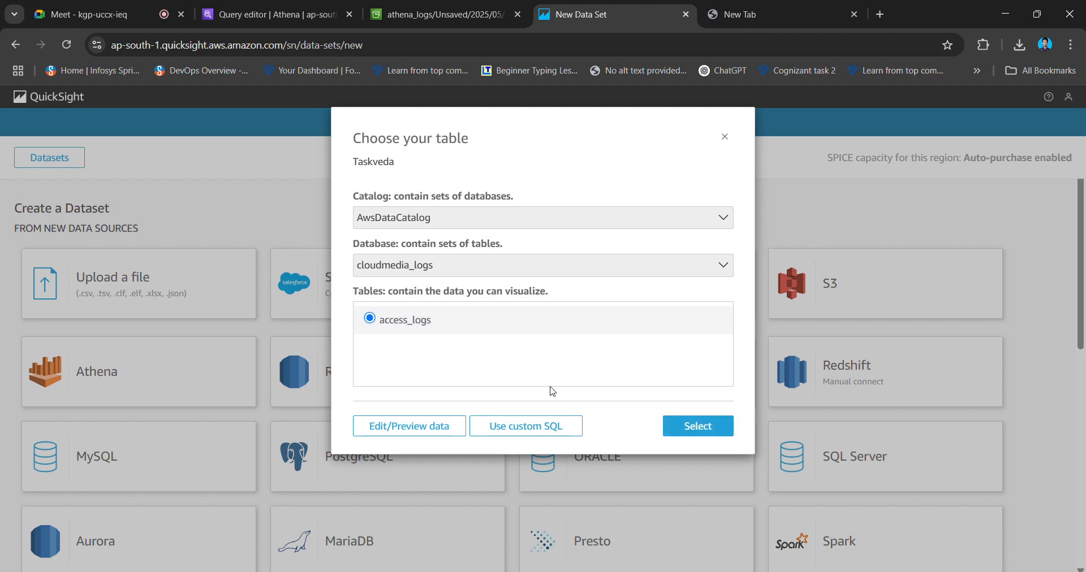
left_click(444, 426)
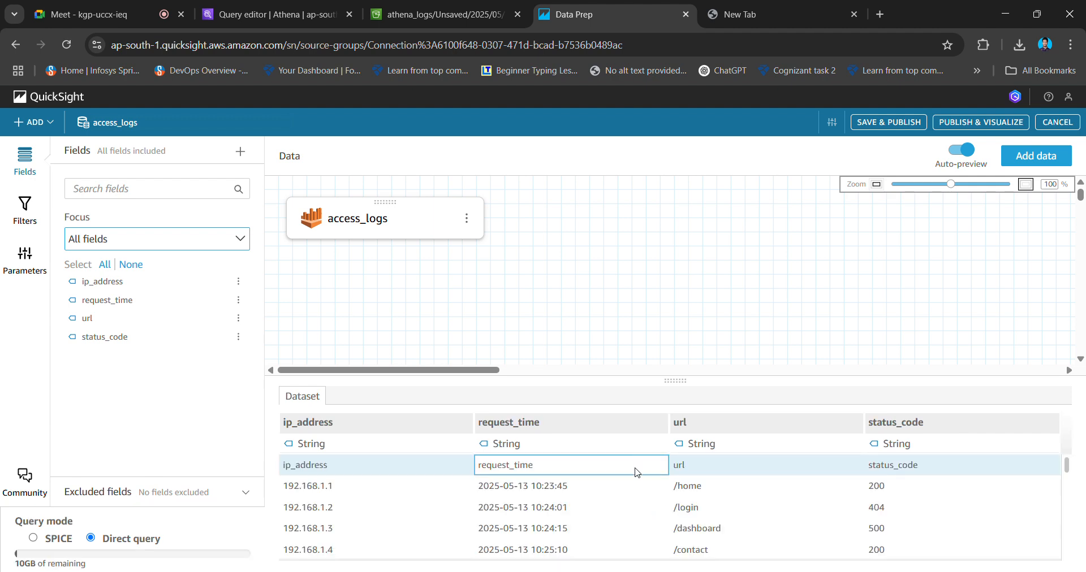
Examine the access_logs data preview and the options for adding more data to the dataset.
scroll(761, 510, "down", 4)
scroll(761, 510, "up", 4)
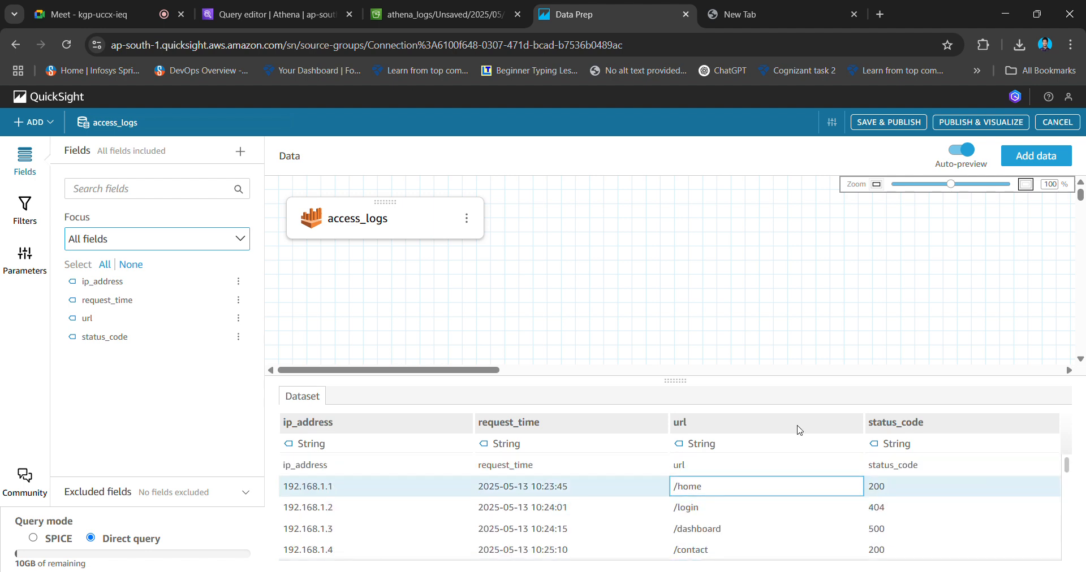
left_click(1042, 154)
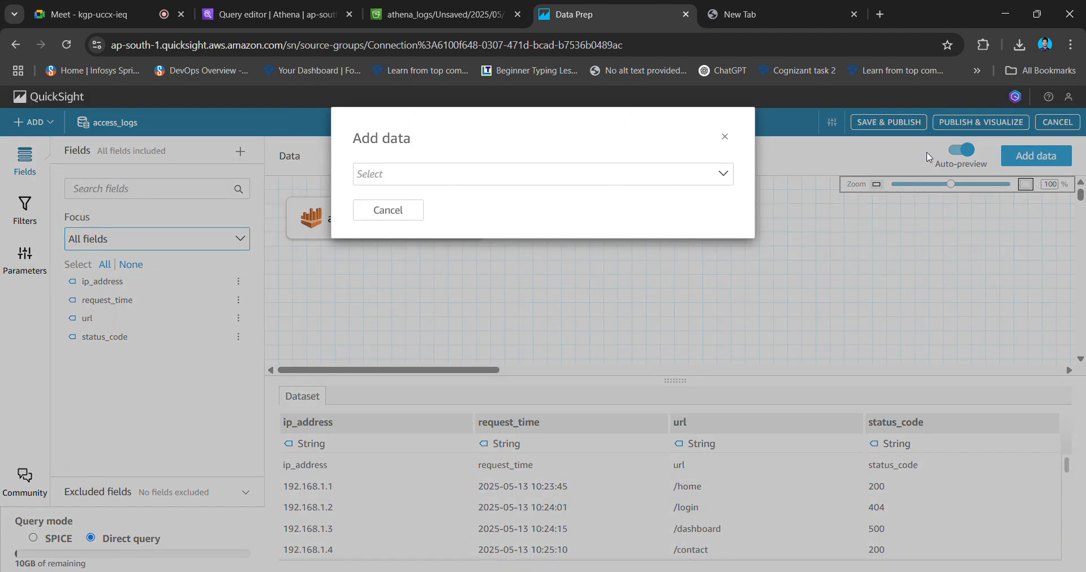
left_click(560, 180)
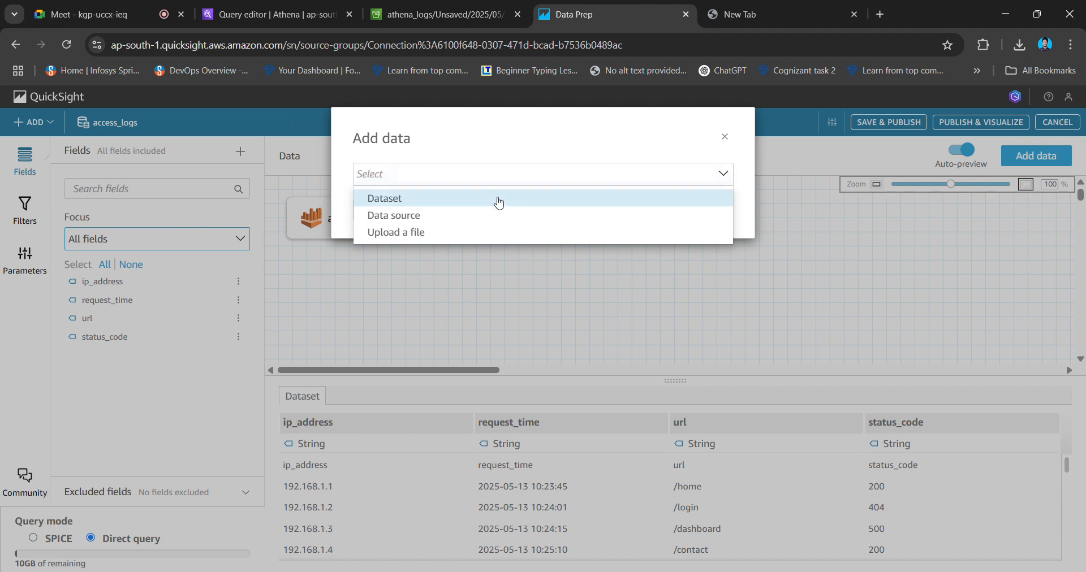
left_click(473, 348)
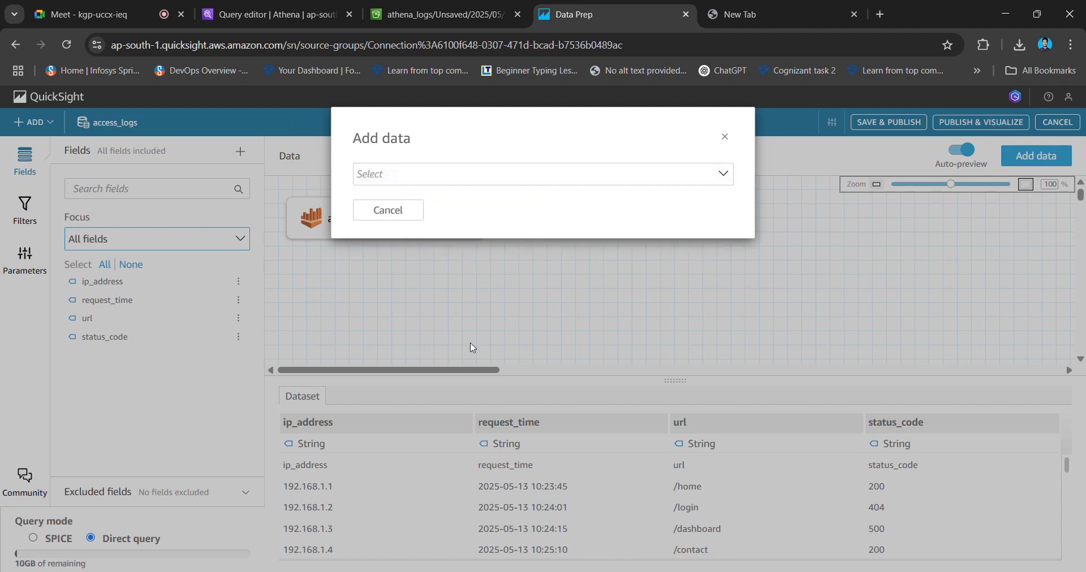
Return to the new dataset page, validate the connection for an Athena data source named Taskveda, and create it.
left_click(13, 45)
left_click(141, 386)
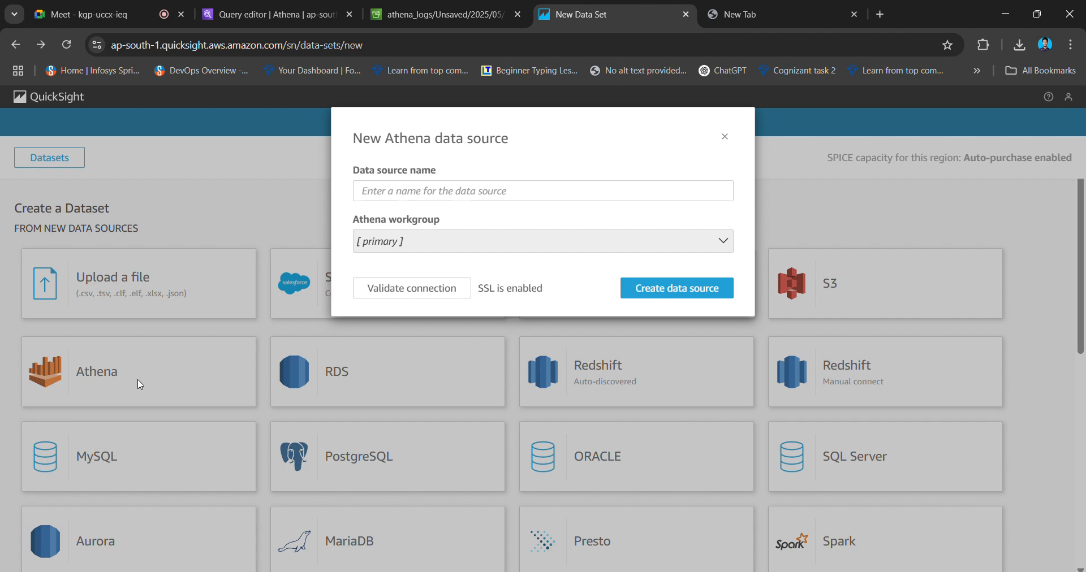
left_click(561, 188)
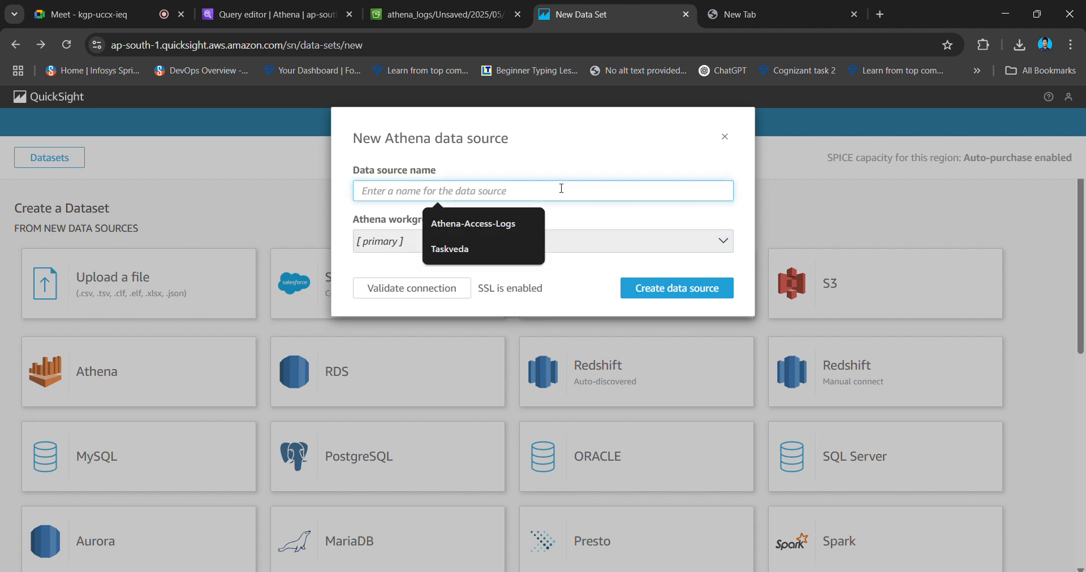
left_click(487, 247)
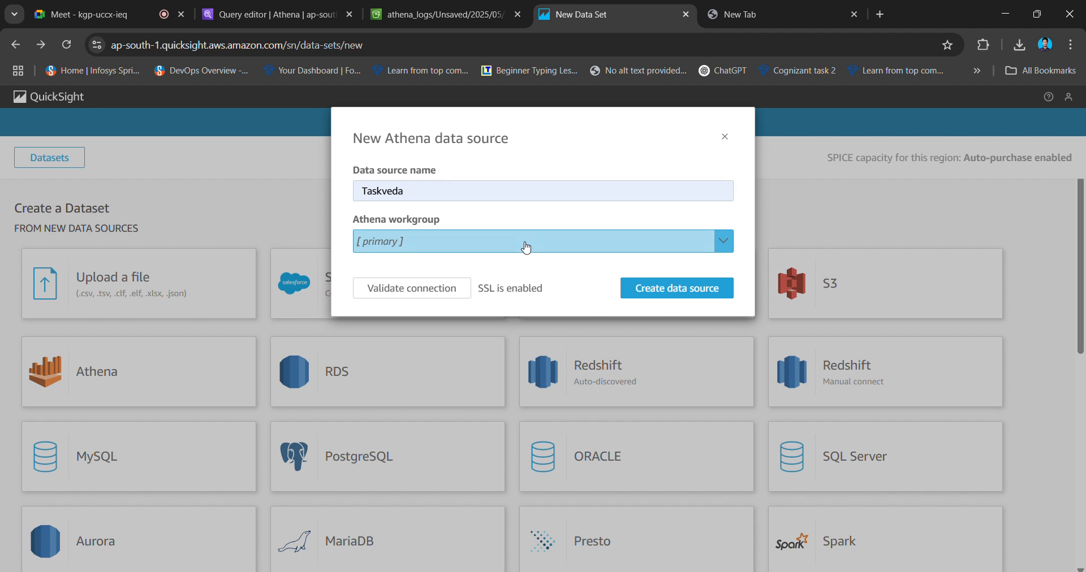
left_click(525, 247)
left_click(624, 294)
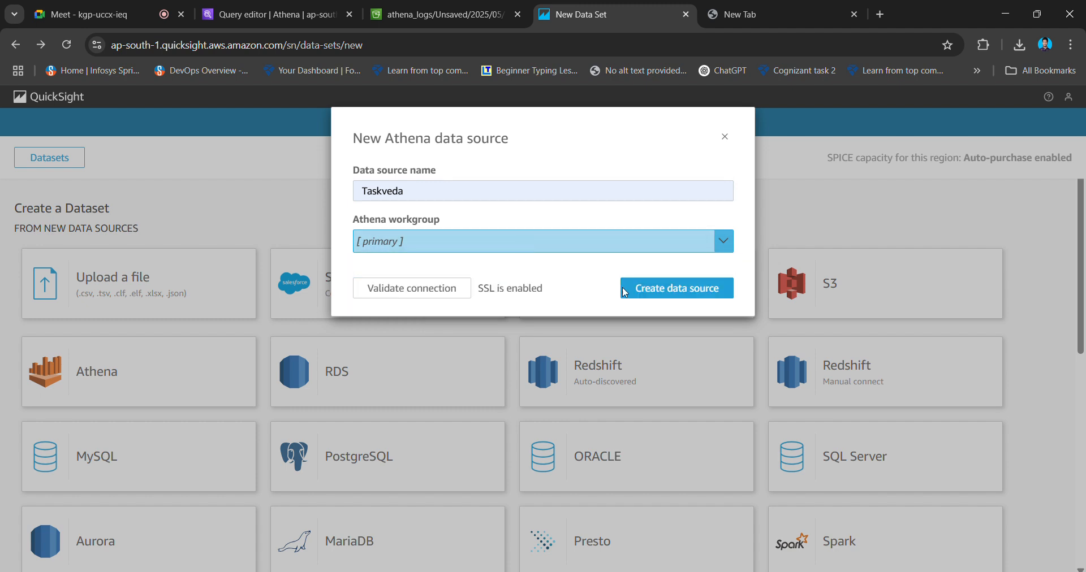
left_click(429, 291)
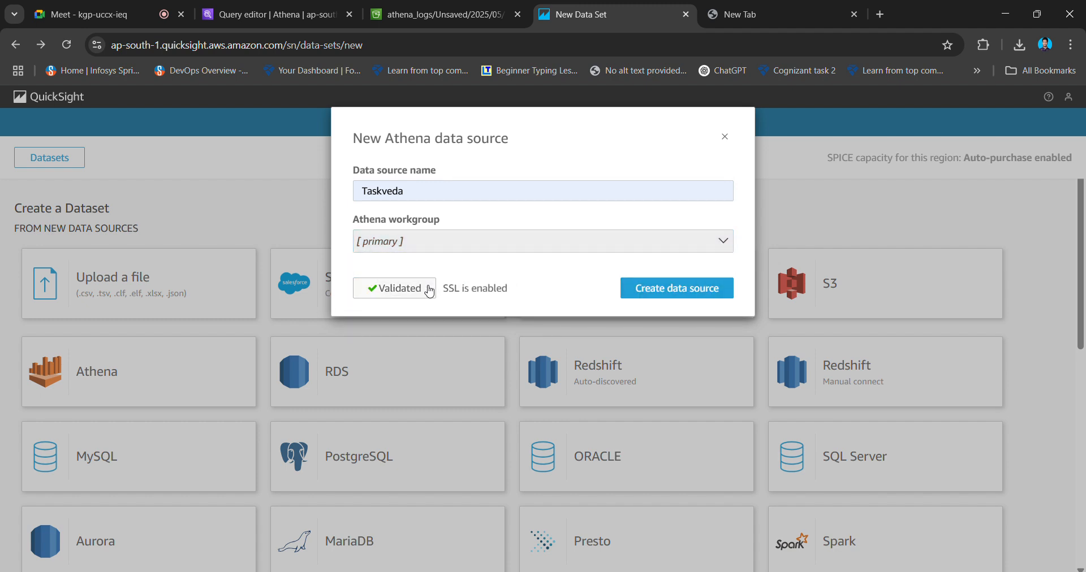
left_click(669, 295)
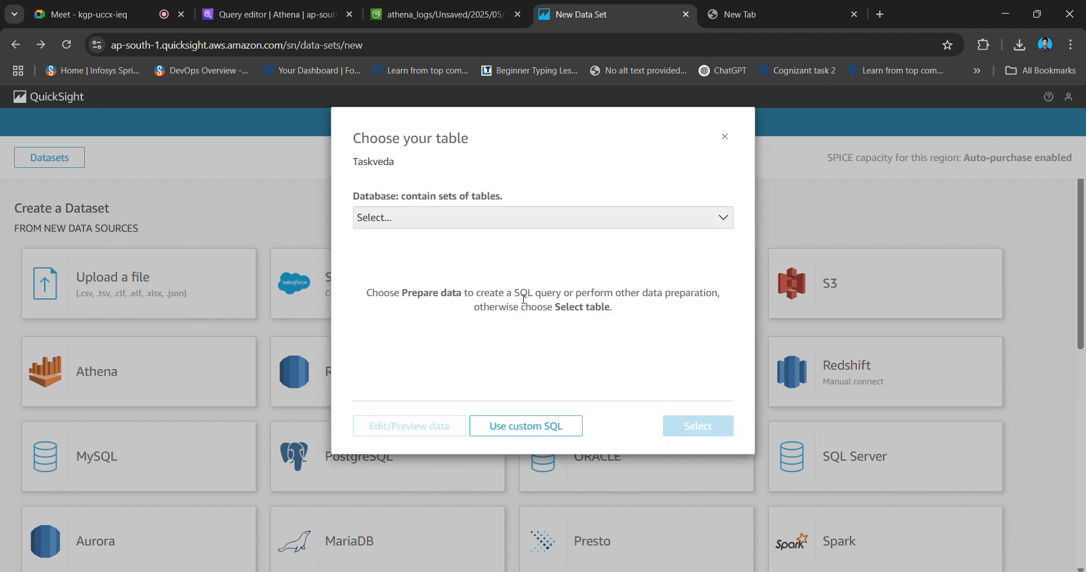
Select the access_logs table from the cloudmedia_logs database in AwsDataCatalog for the new dataset.
left_click(472, 226)
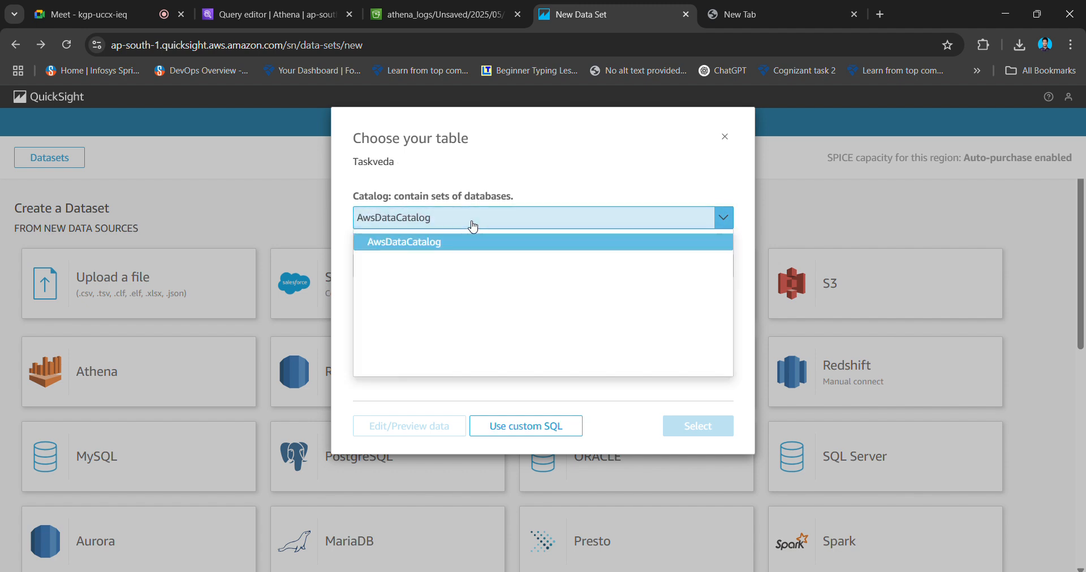
left_click(473, 226)
left_click(463, 261)
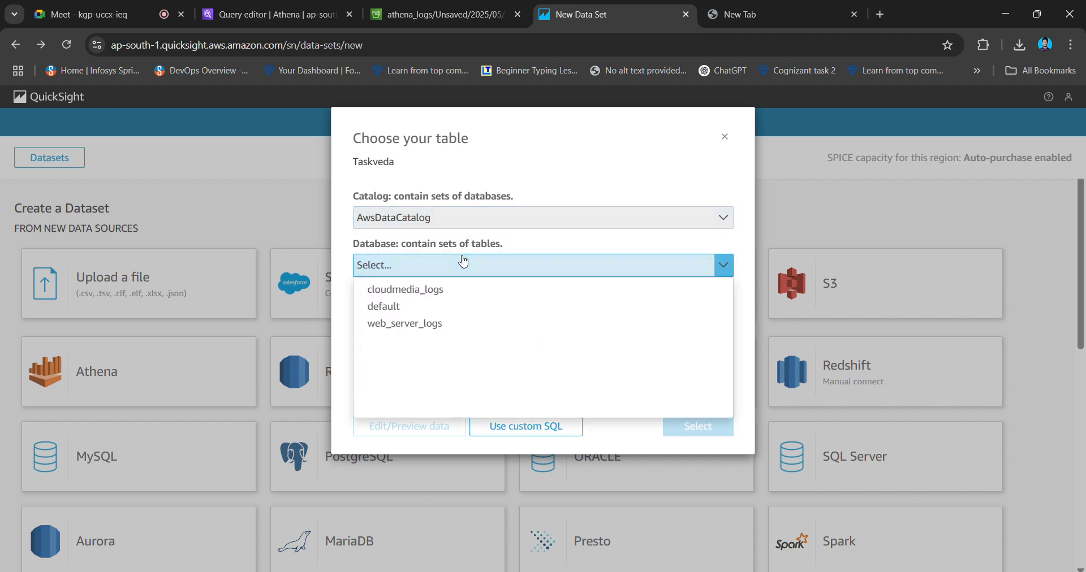
left_click(446, 289)
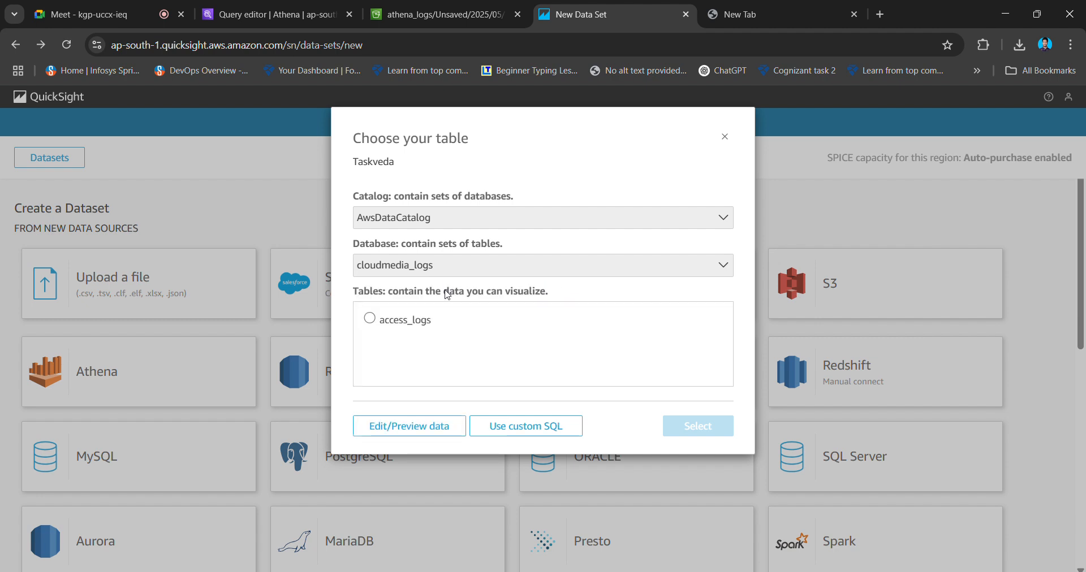
left_click(386, 319)
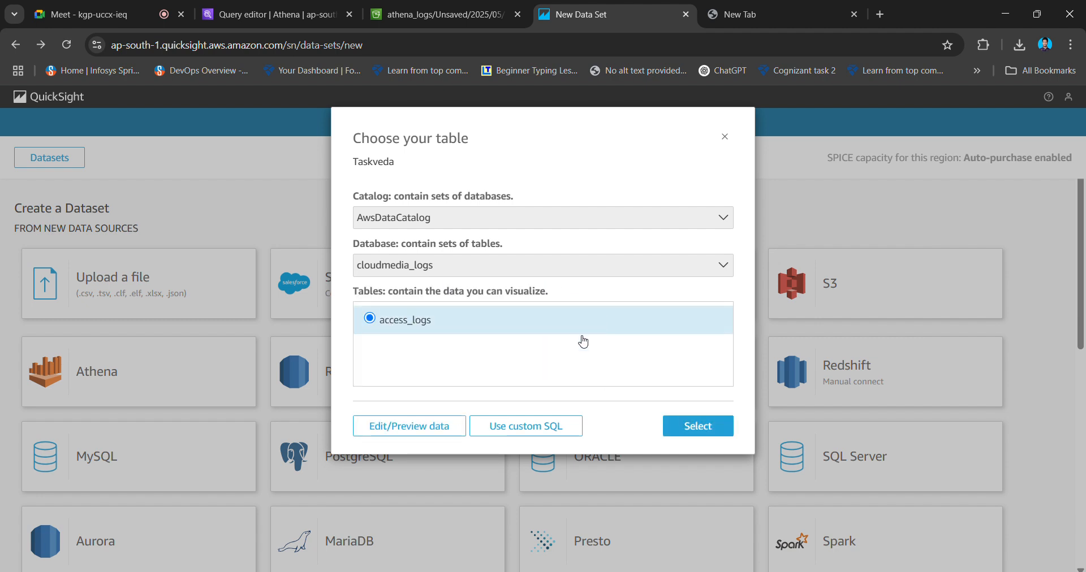
left_click(675, 427)
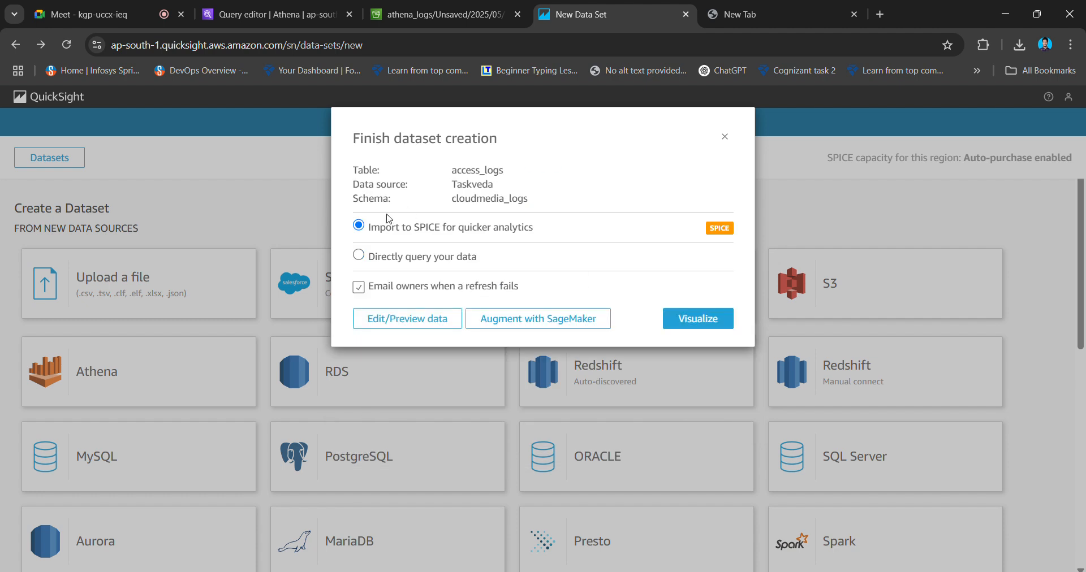
Set the dataset to query the data directly, visualize it, and create a tiled interactive sheet optimized for 1600px.
left_click(425, 261)
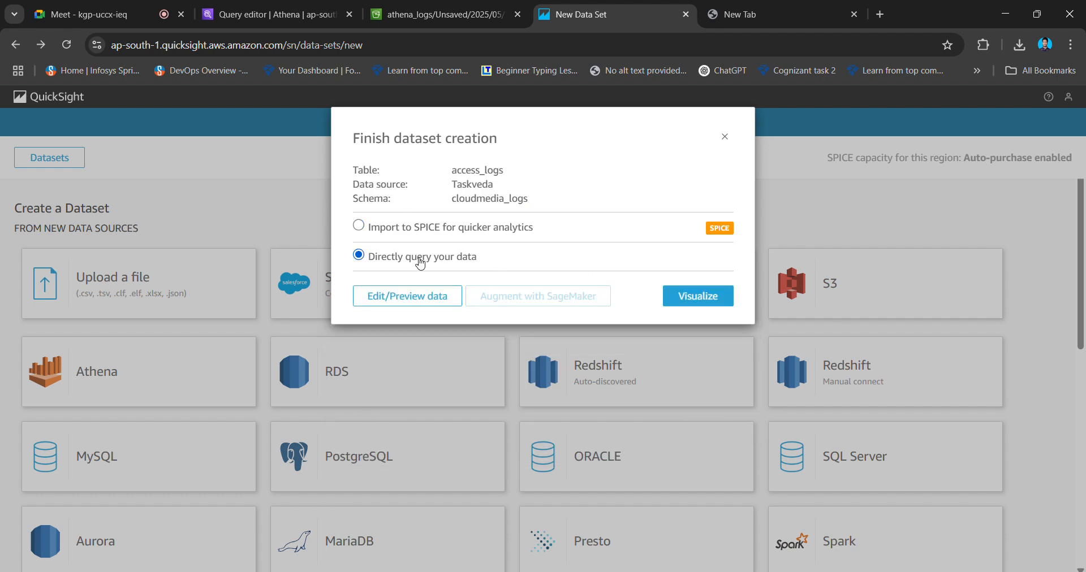
left_click(705, 299)
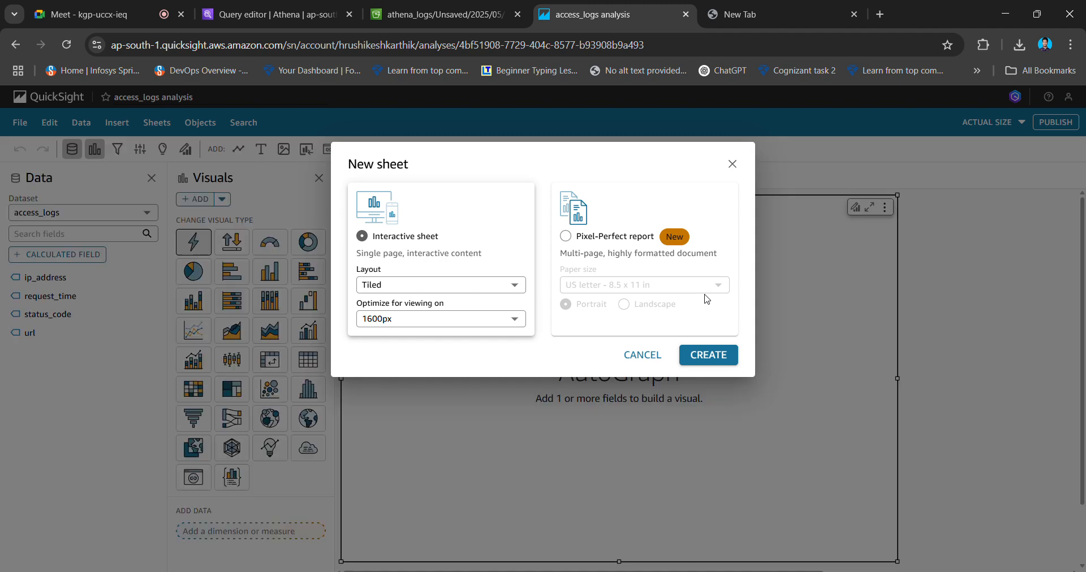
left_click(695, 360)
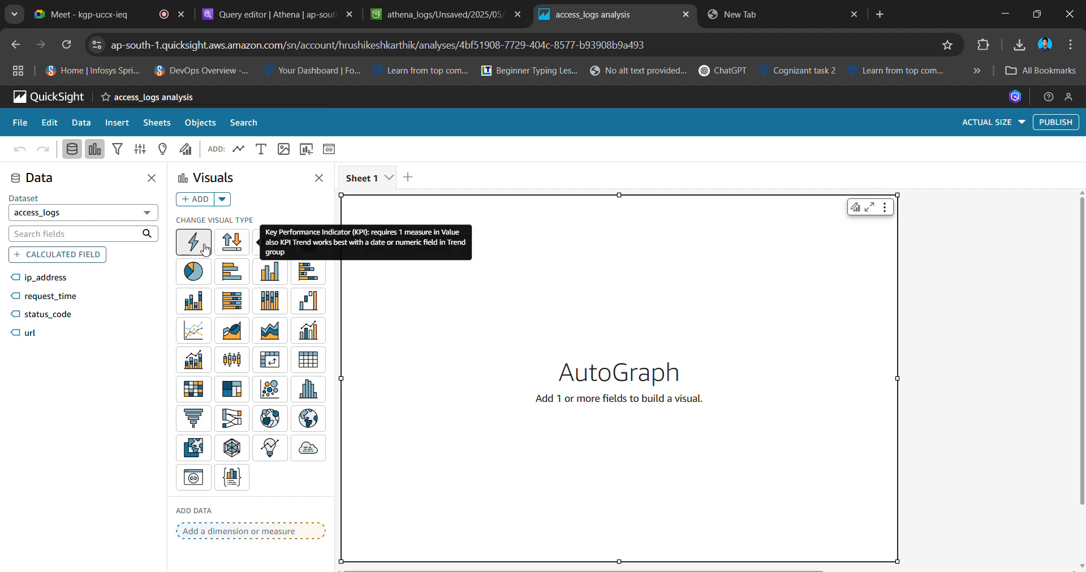
Build a vertical bar chart with url on the X axis and the count of status_code as its value.
left_click(264, 276)
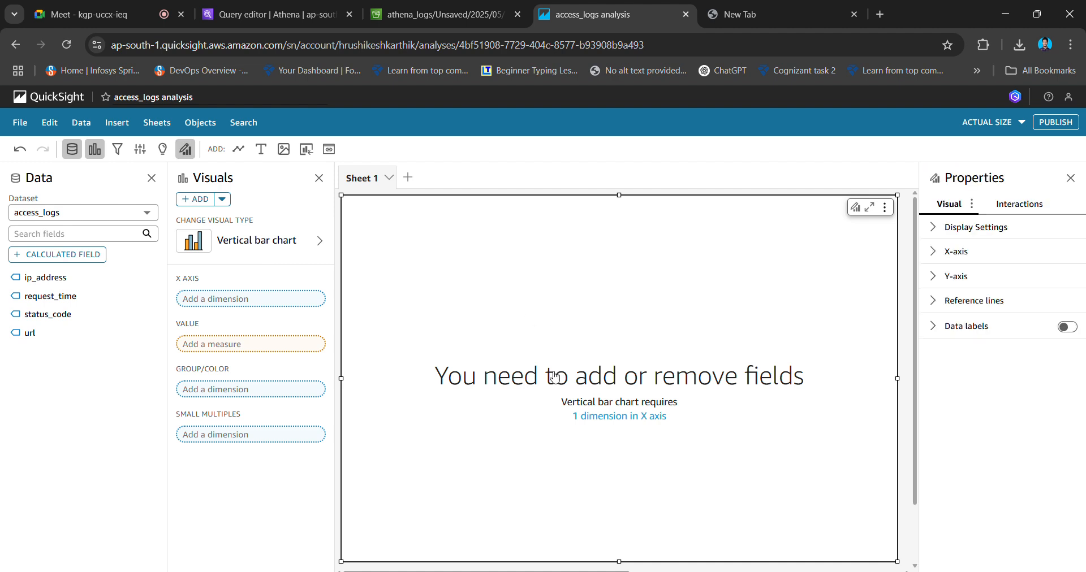
left_click(234, 303)
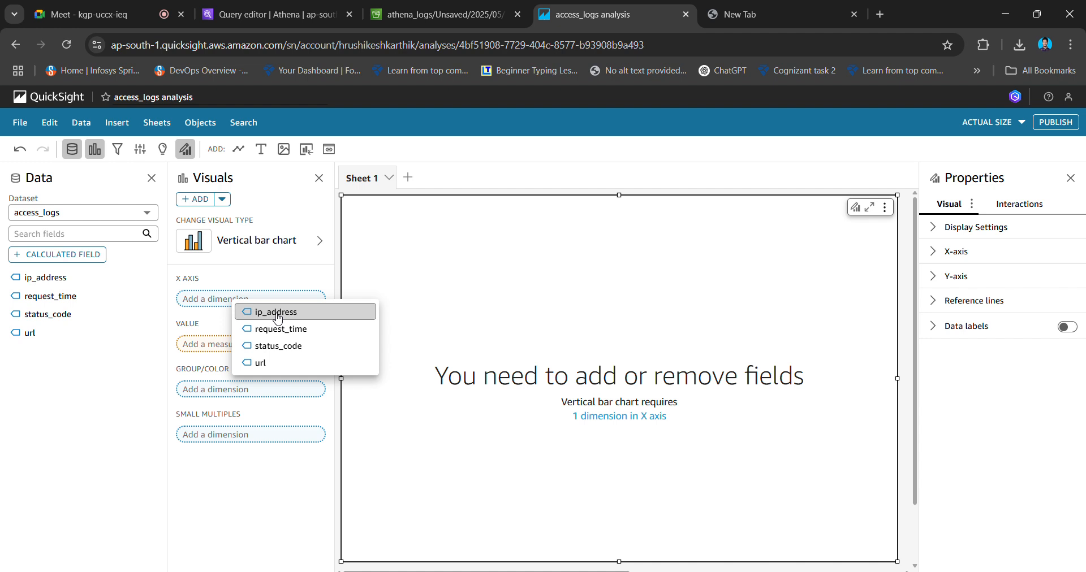
left_click(259, 363)
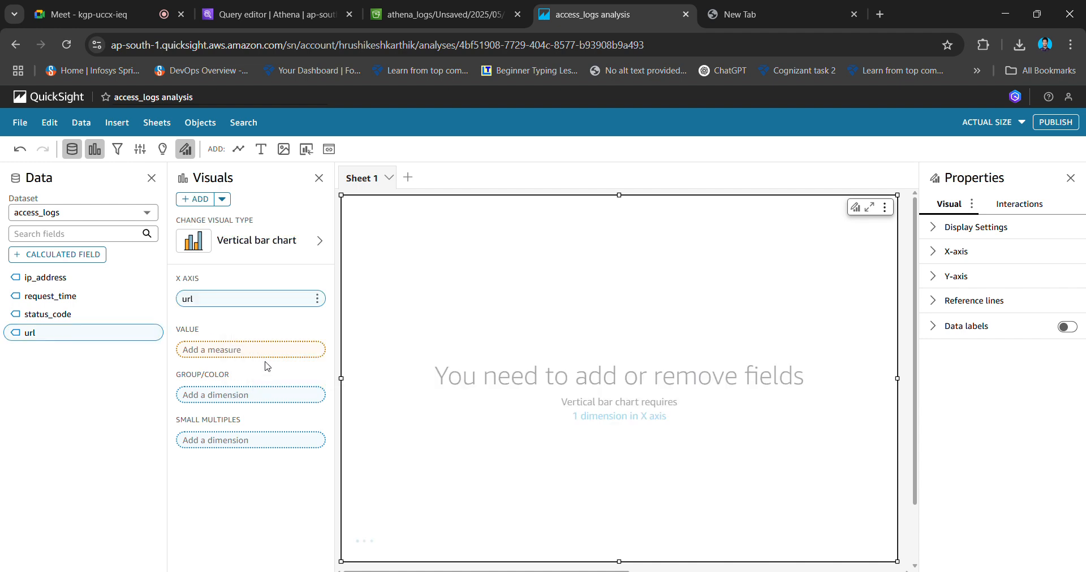
left_click(239, 352)
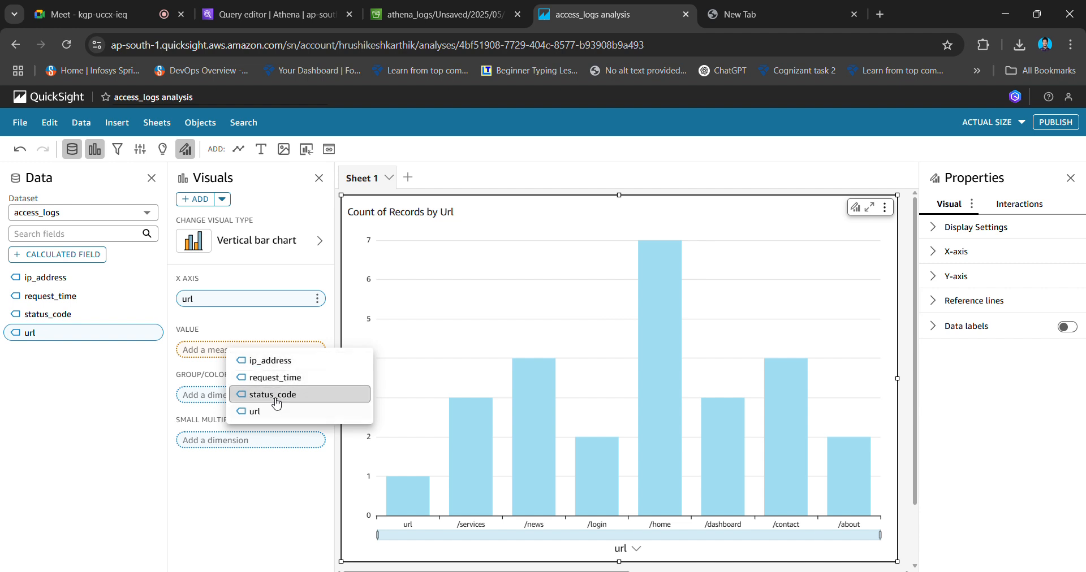
left_click(278, 395)
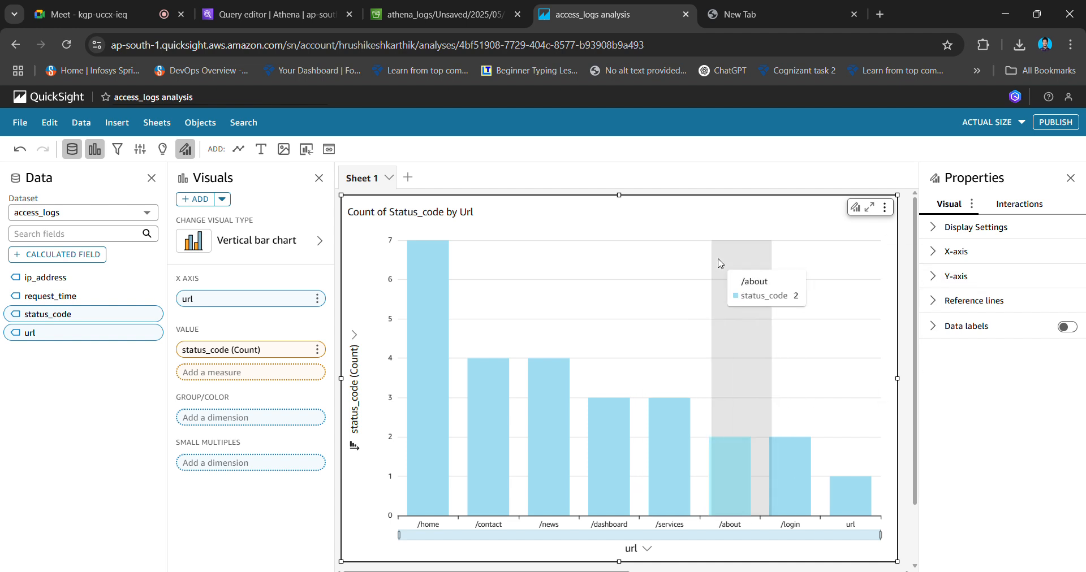
Try the visual as a pie chart, inspect its slices, and switch it back to a vertical bar chart.
left_click(284, 241)
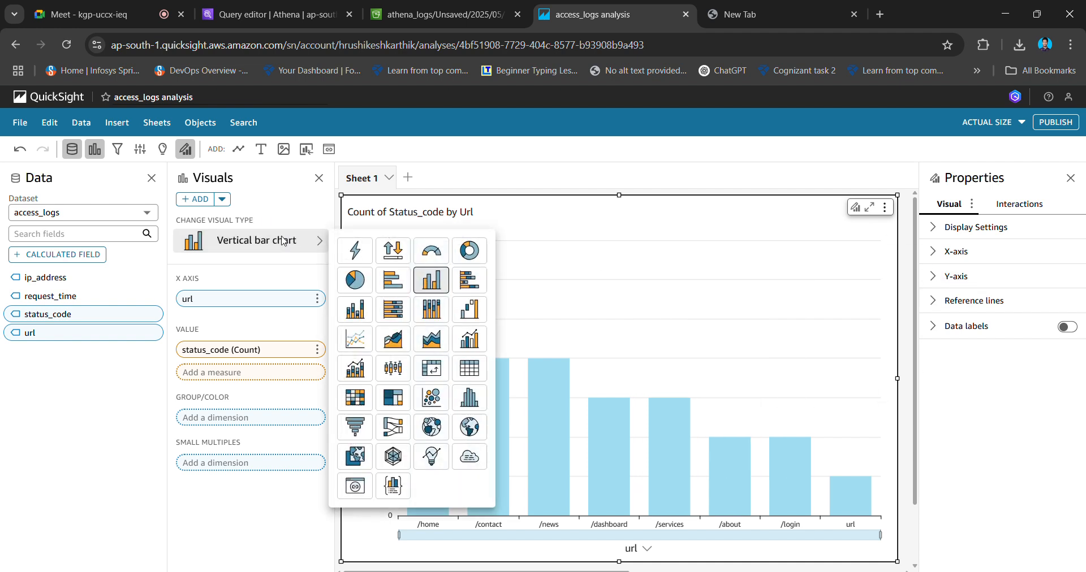
left_click(355, 282)
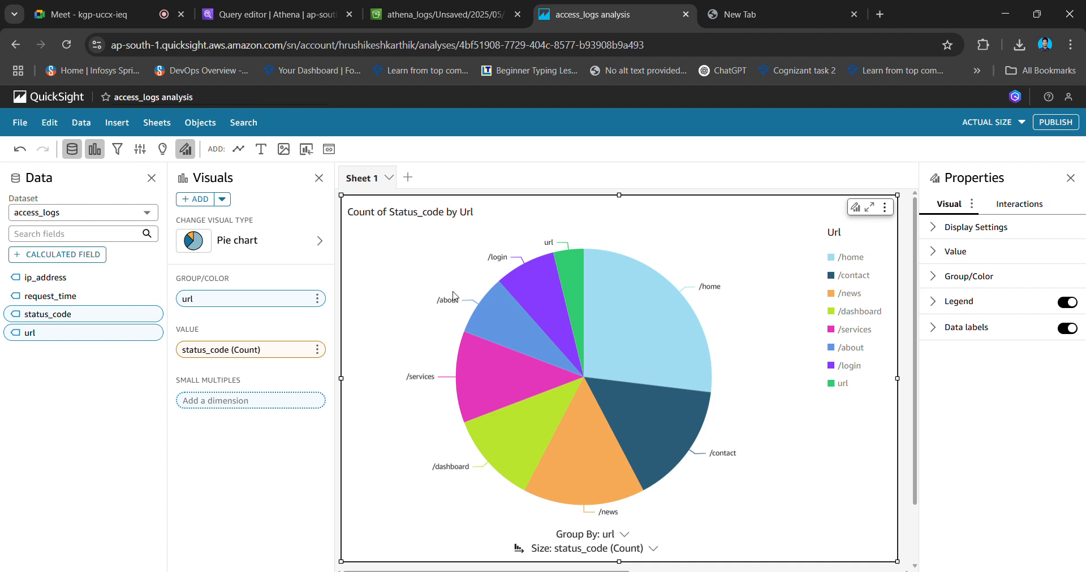
mouse_move(637, 337)
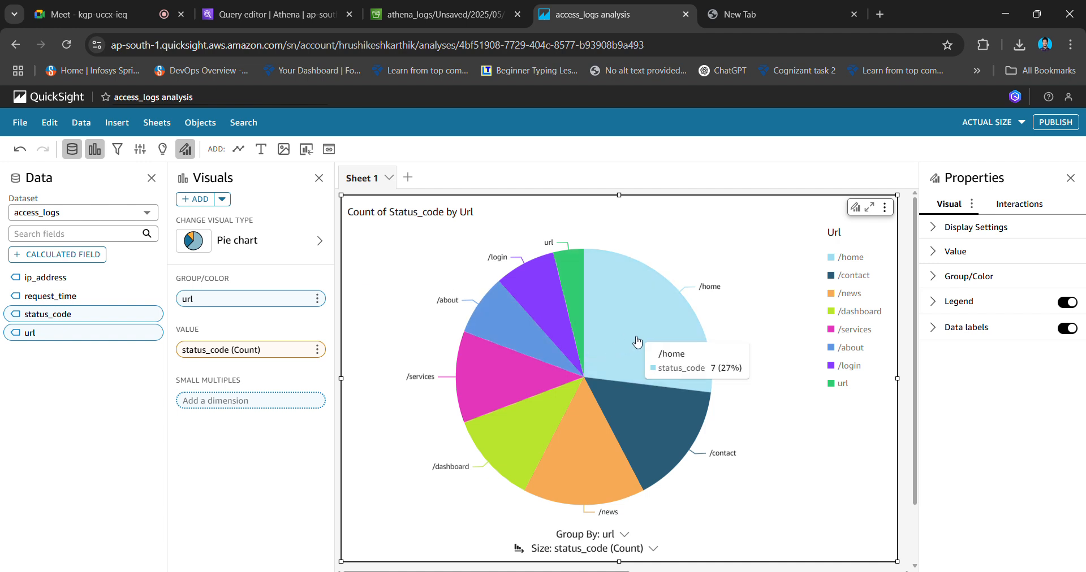
mouse_move(644, 399)
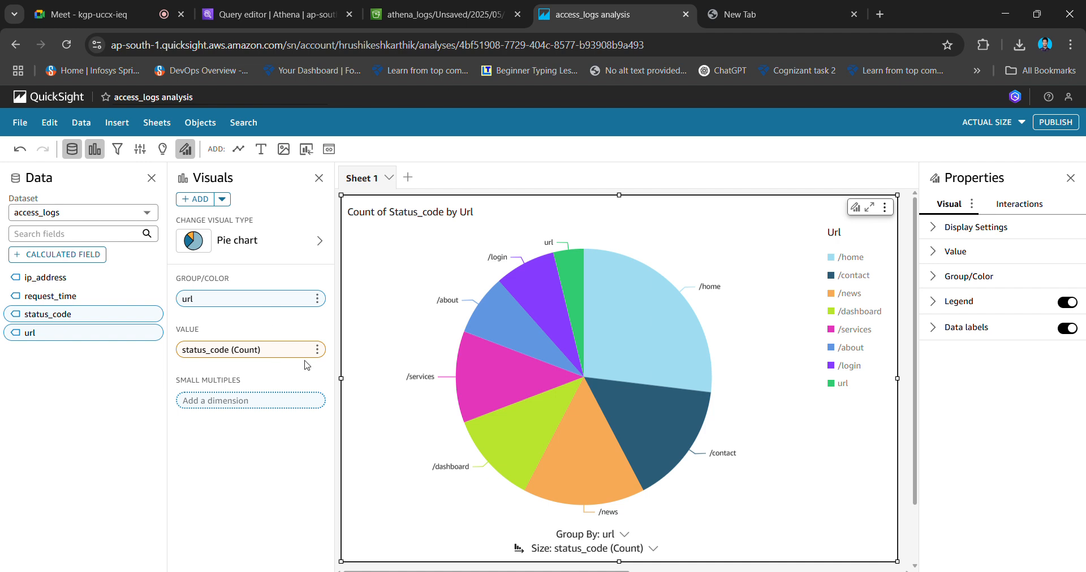
left_click(248, 243)
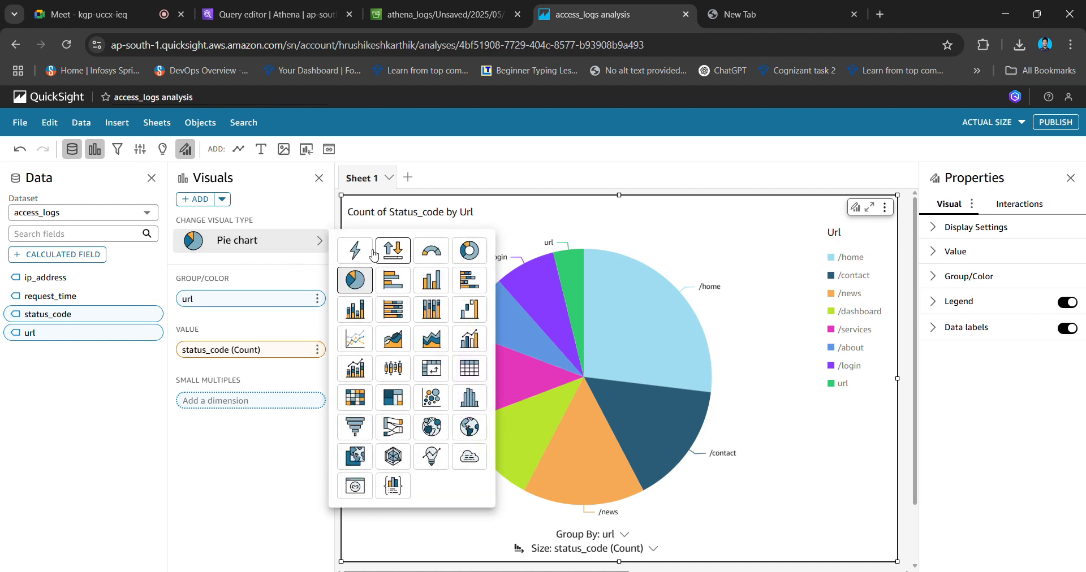
left_click(432, 280)
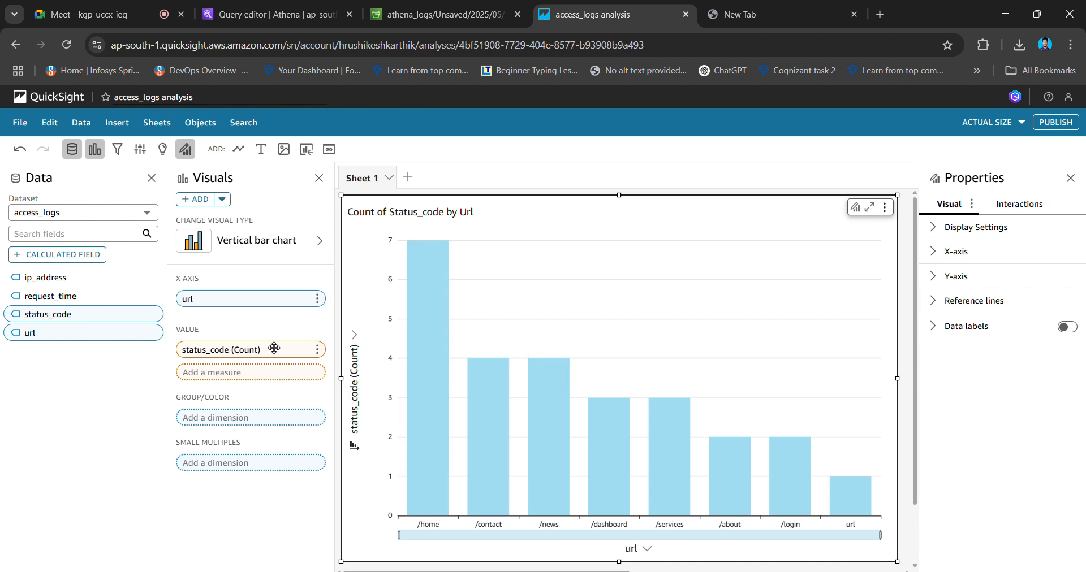
Remove status_code from the bar chart's values and add the same field again.
left_click(231, 376)
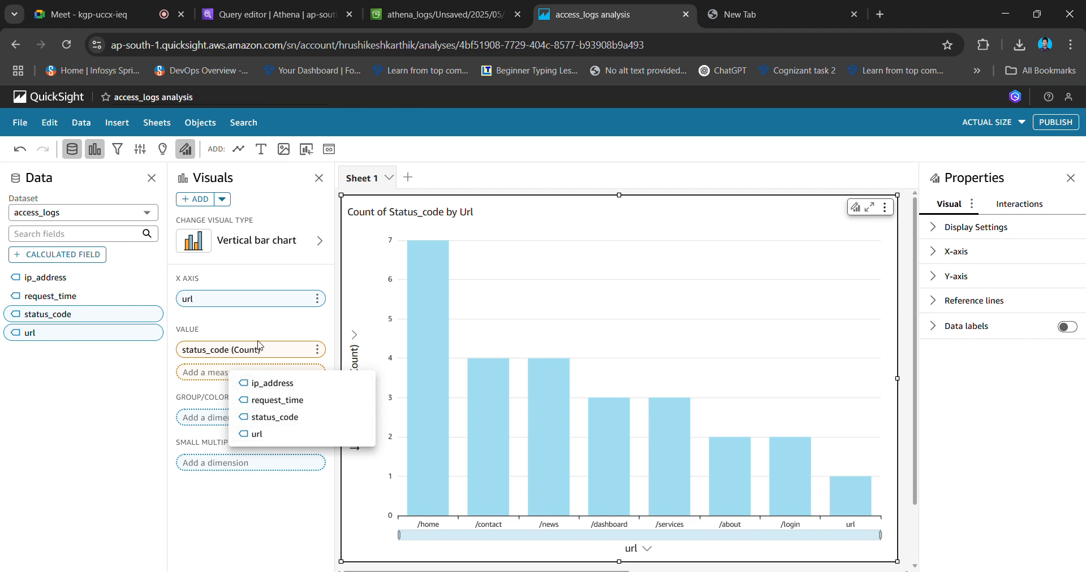
left_click(258, 346)
left_click(318, 350)
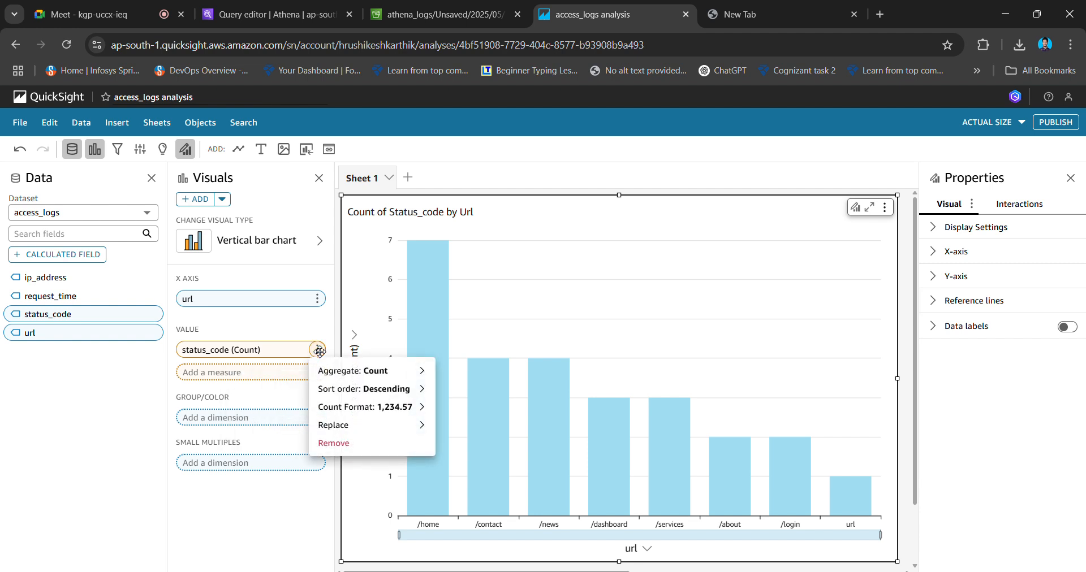
mouse_move(367, 373)
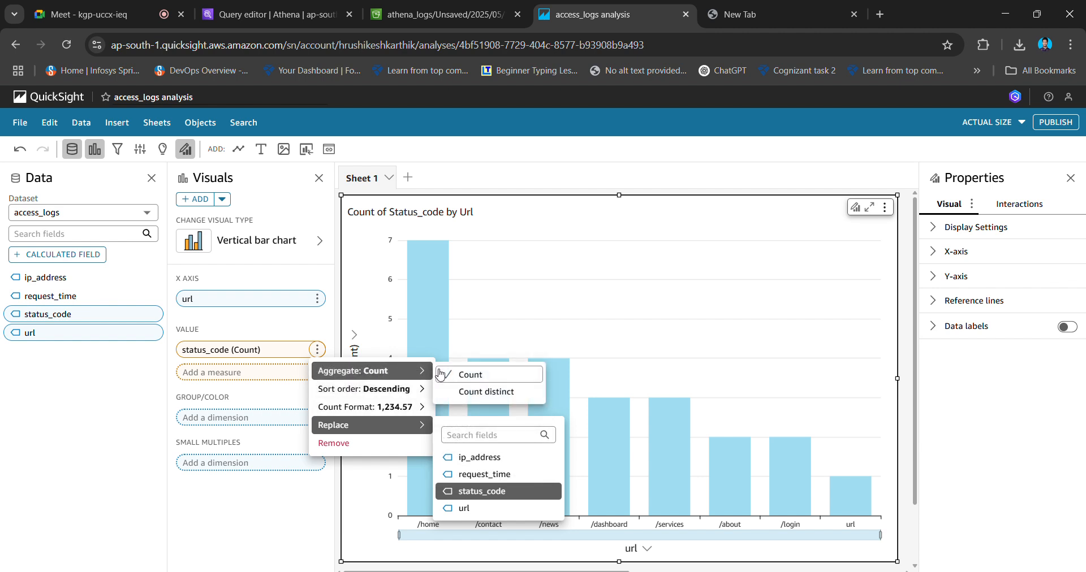
left_click(369, 443)
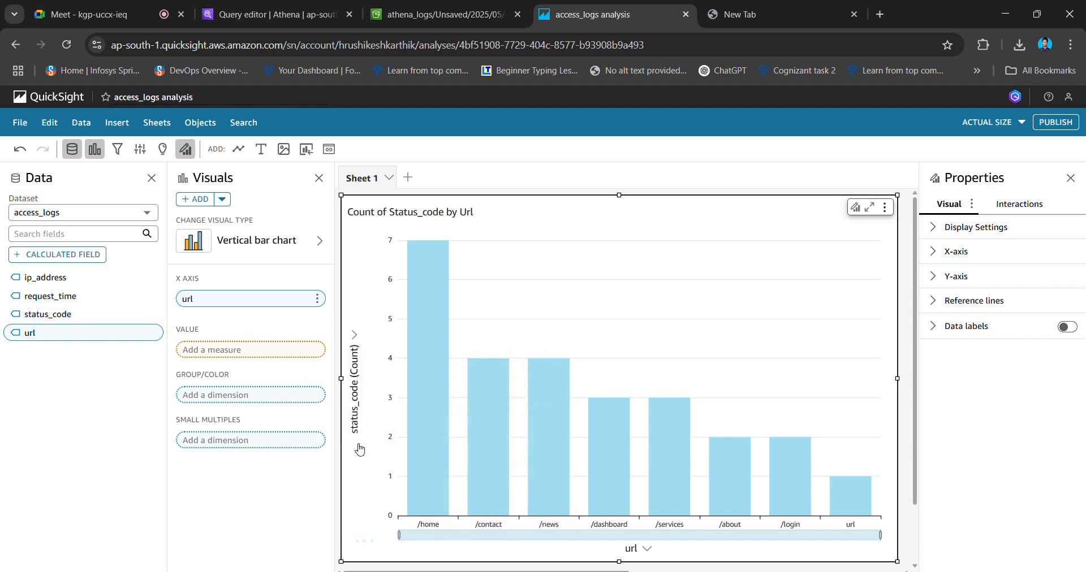
left_click(253, 351)
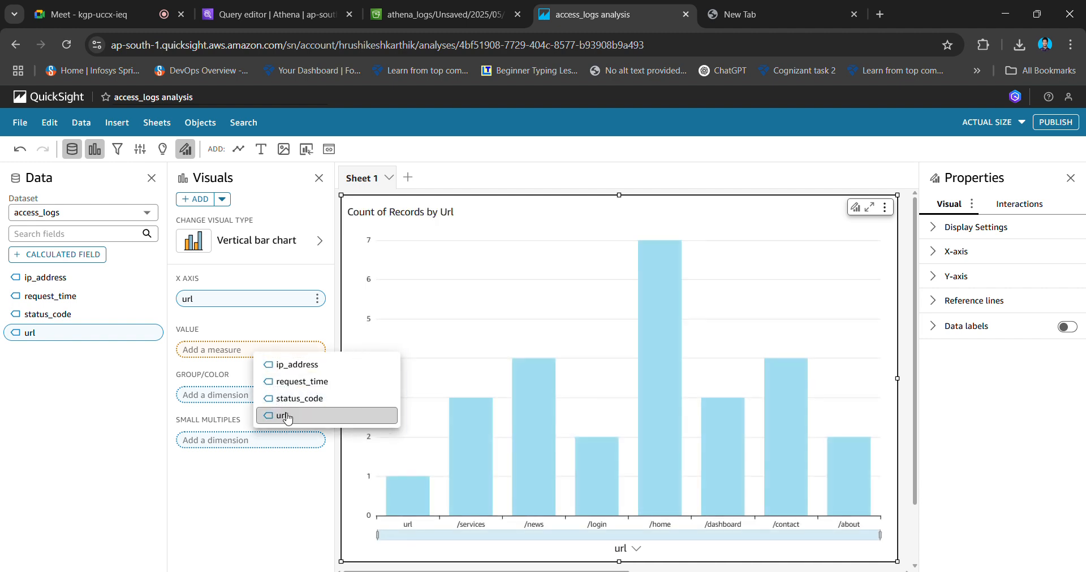
left_click(295, 399)
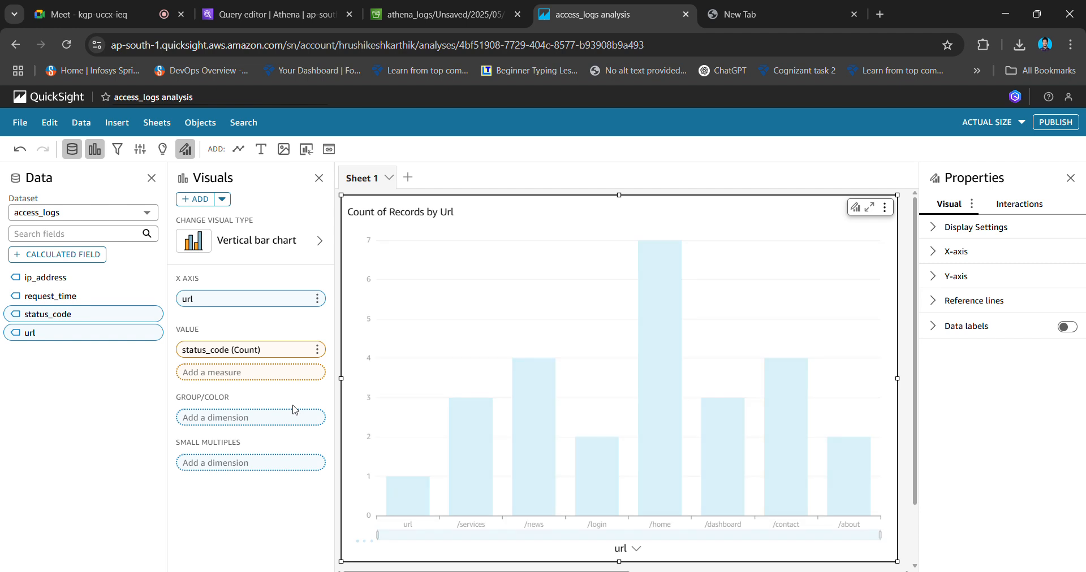
Set the aggregation of the bar chart's status_code value to Count distinct.
left_click(317, 350)
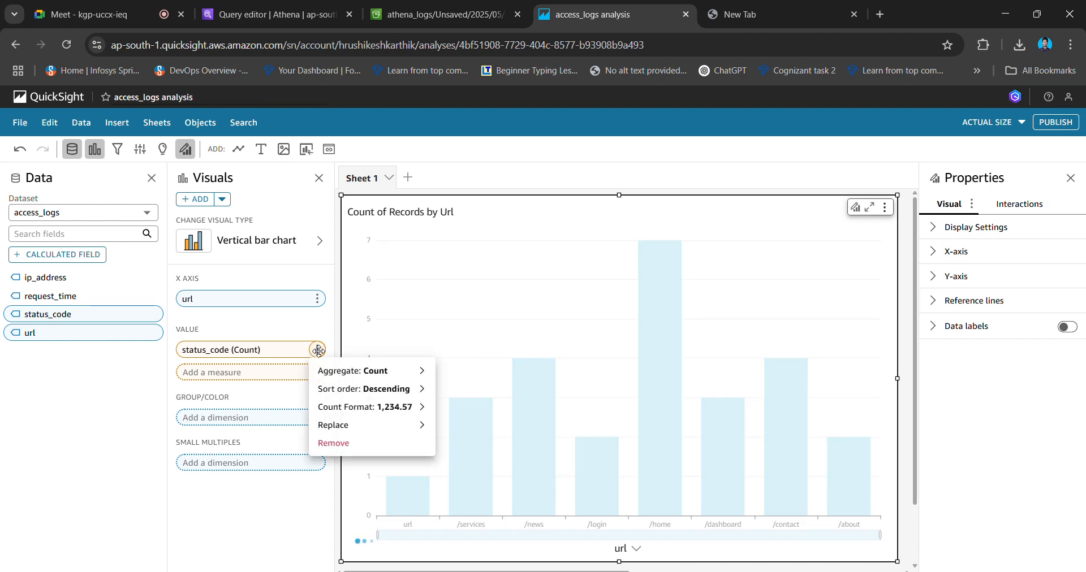
mouse_move(345, 369)
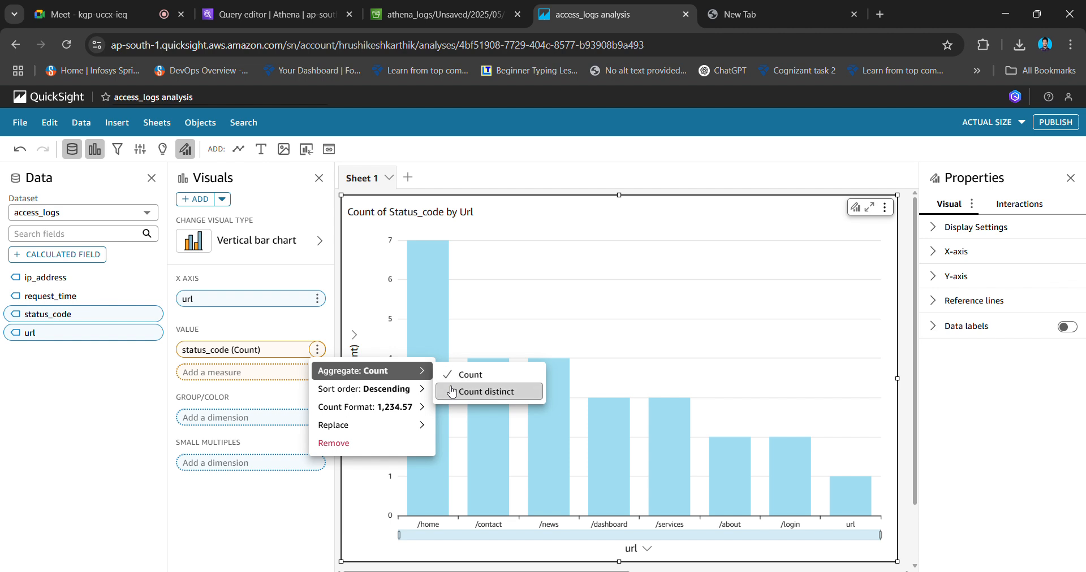
left_click(452, 390)
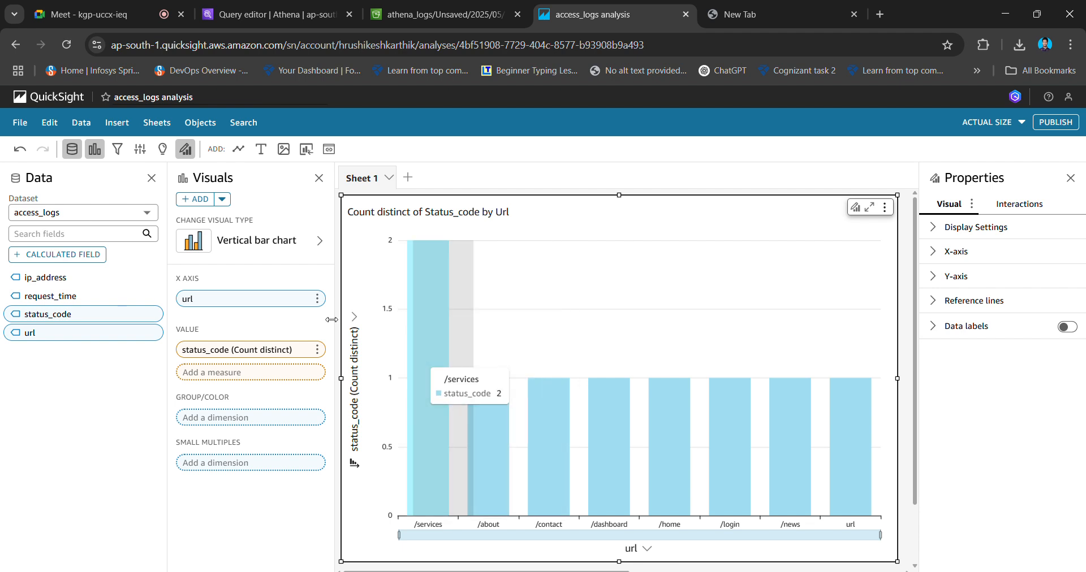
Replace url with request_time as the dimension on the bar chart's X axis.
left_click(316, 299)
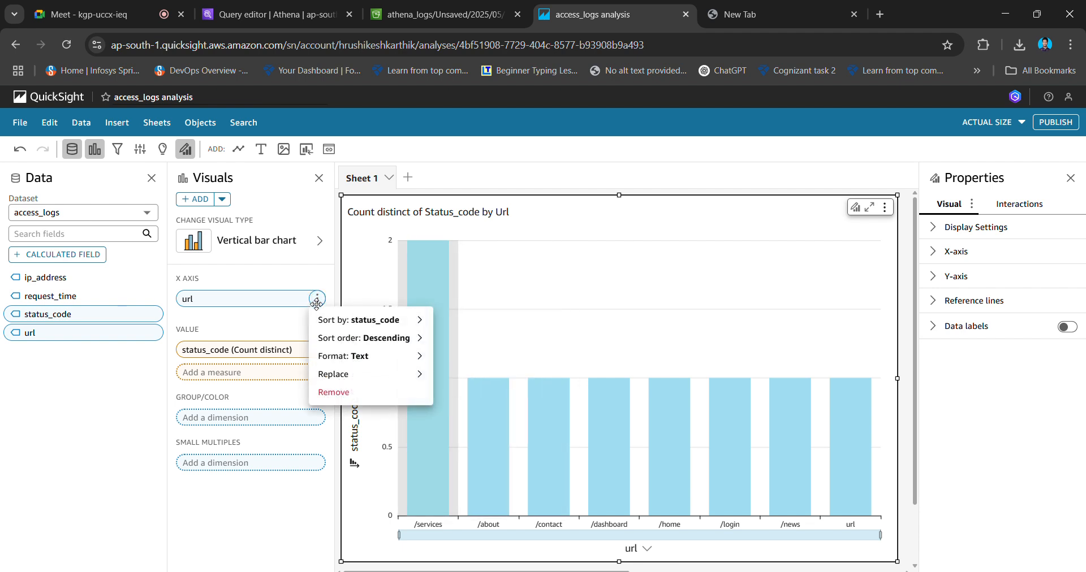
left_click(273, 299)
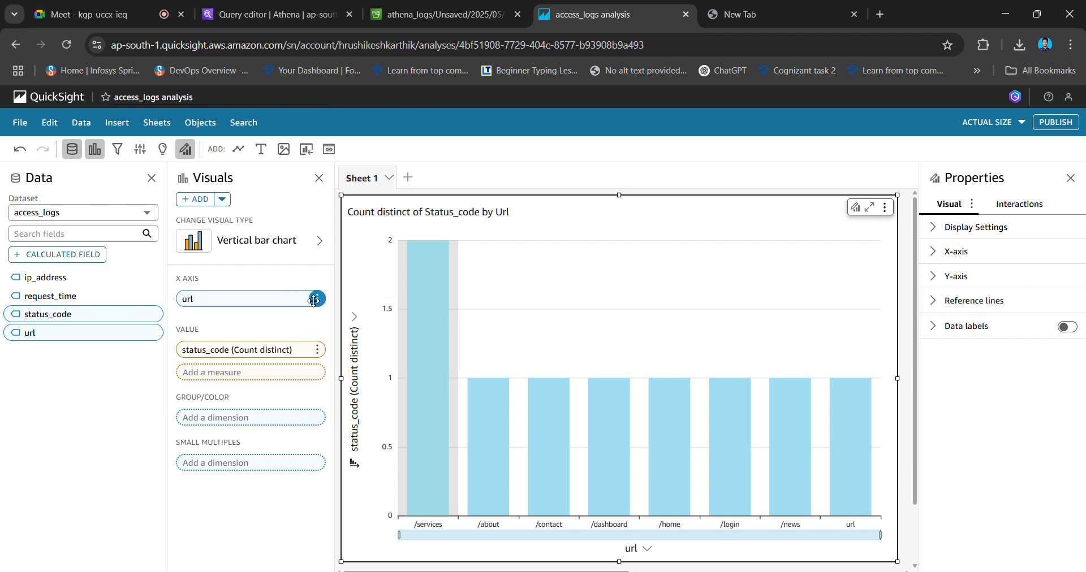
left_click(316, 298)
mouse_move(345, 333)
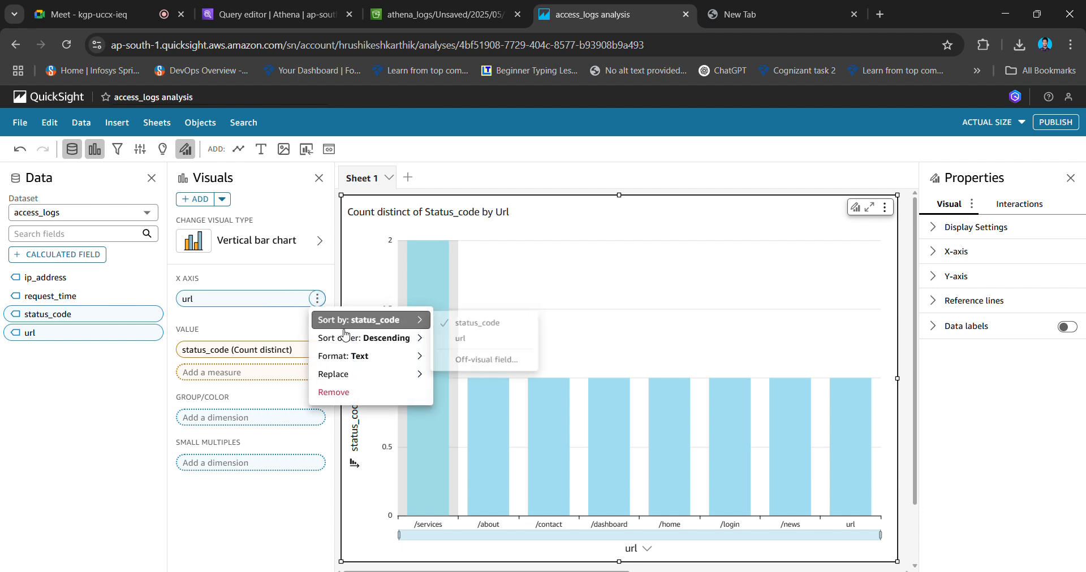
left_click(360, 383)
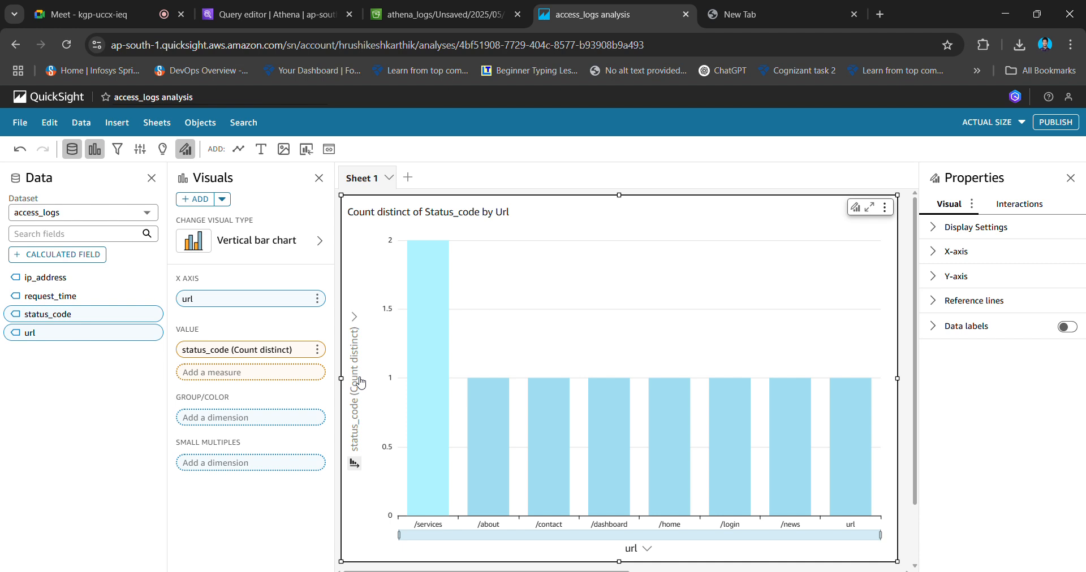
left_click(317, 299)
mouse_move(369, 375)
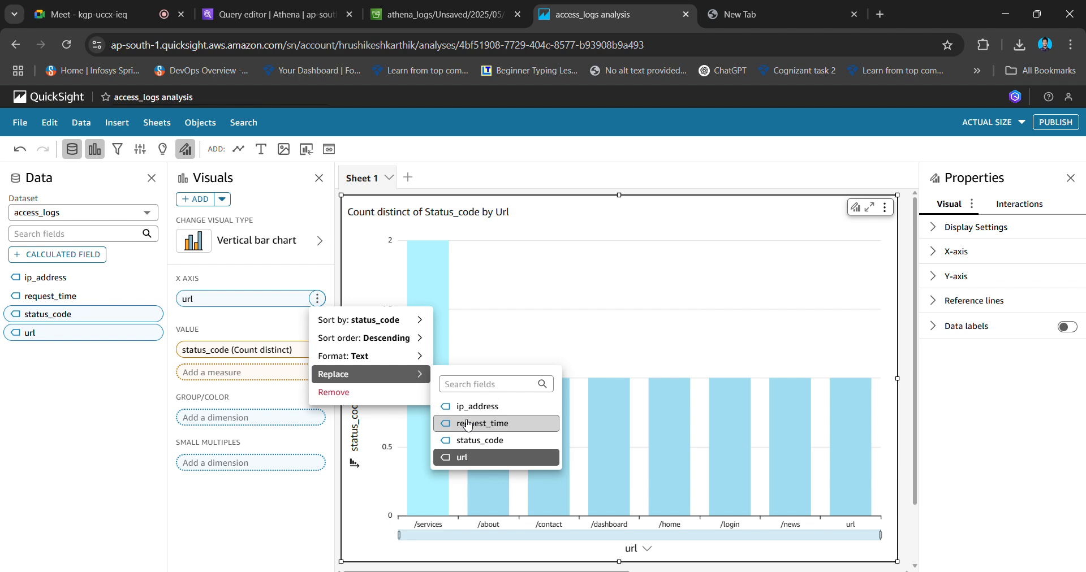
left_click(468, 425)
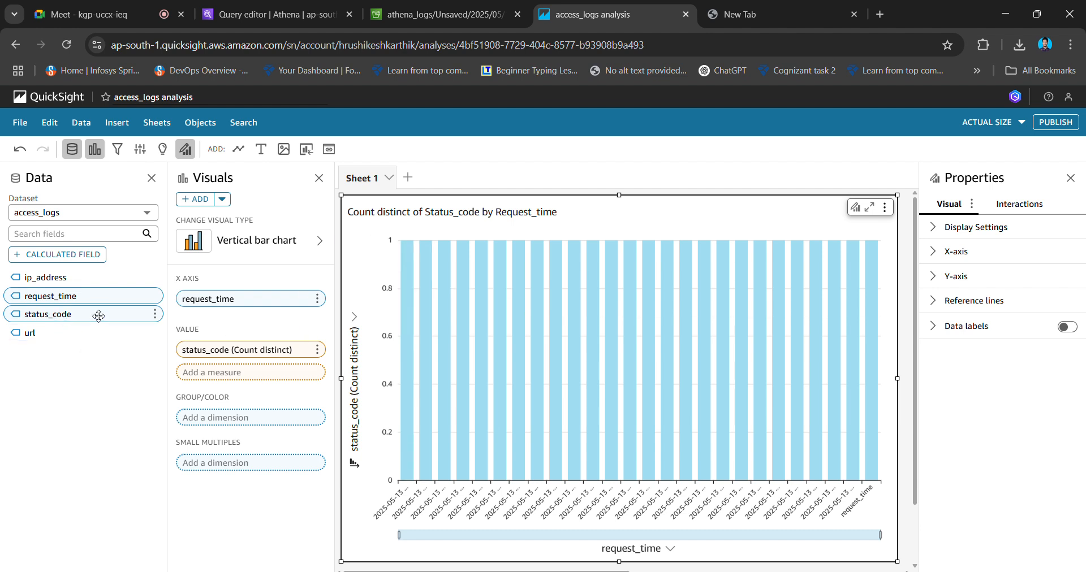
Add status_code as a second value on the bar chart, then change the visual to a donut chart and look it over.
left_click_drag(152, 326, 281, 377)
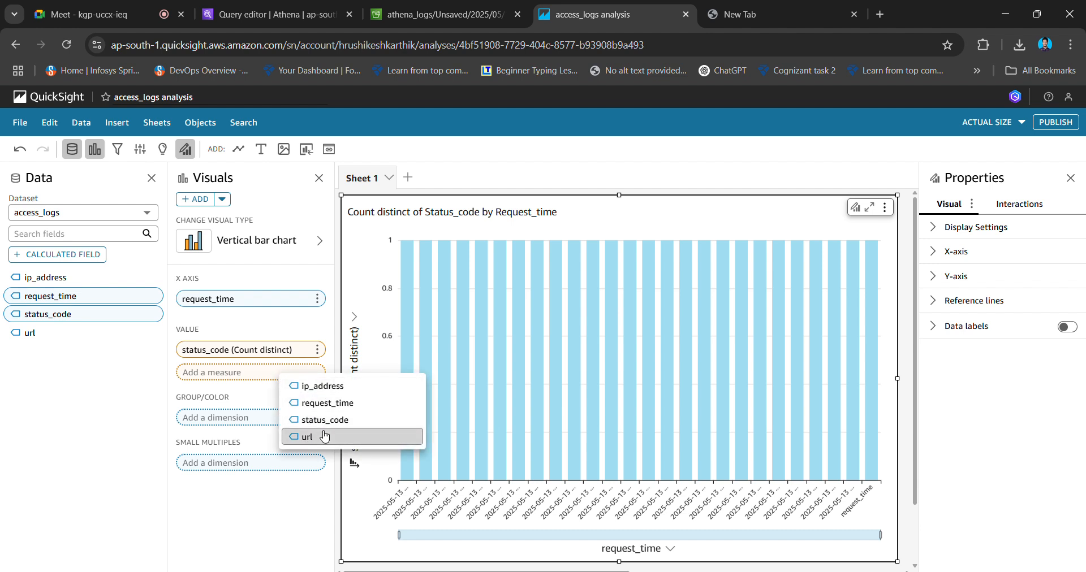
left_click(329, 421)
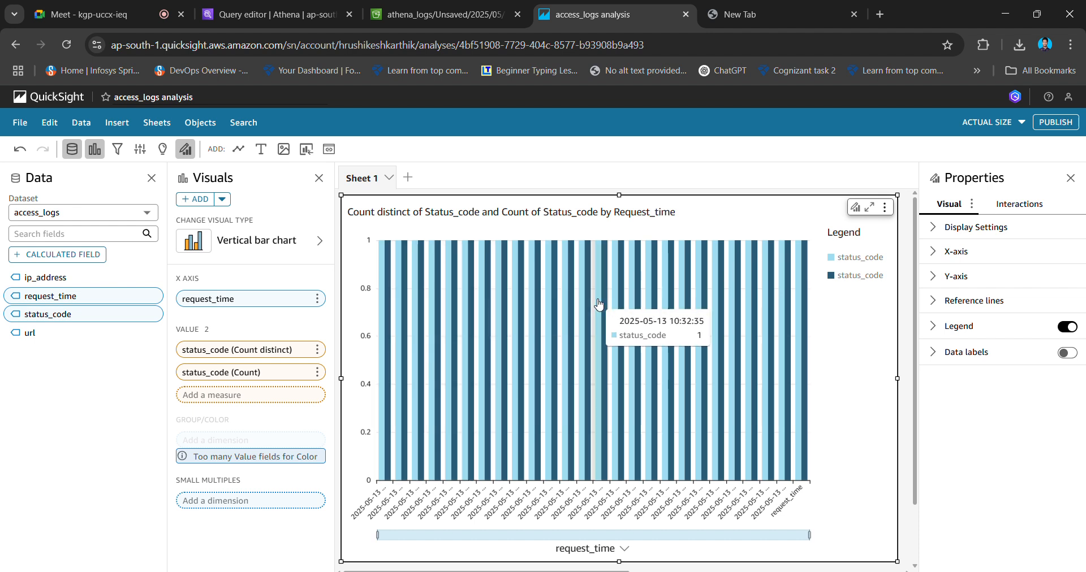
left_click(278, 243)
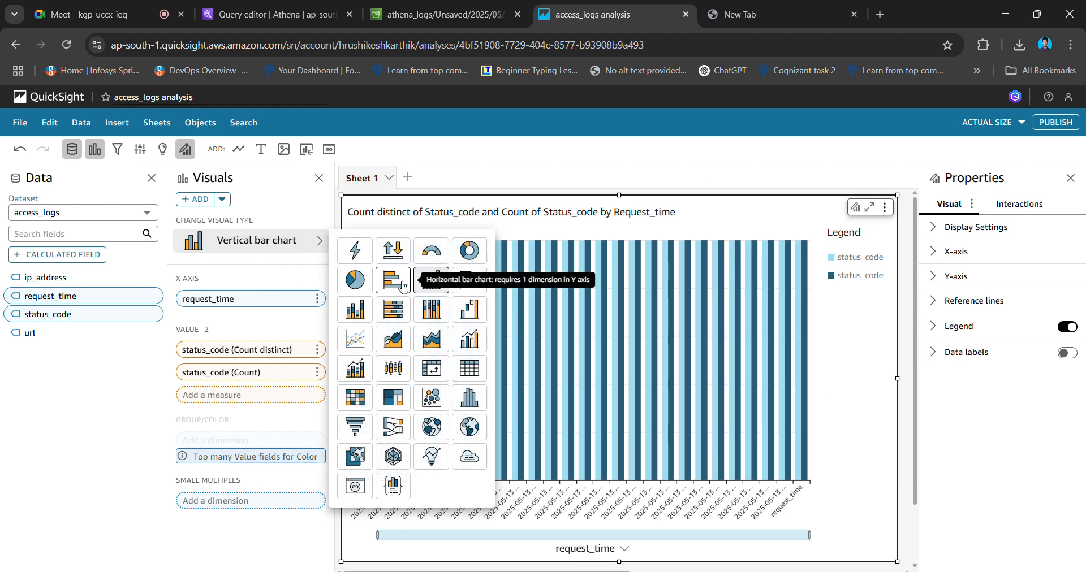
left_click(477, 251)
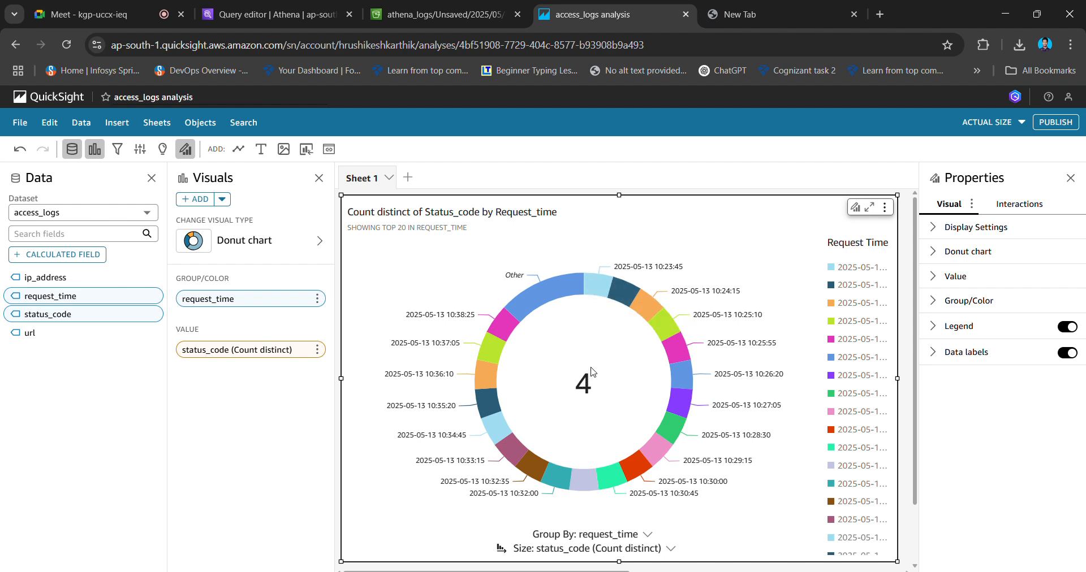
scroll(608, 388, "down", 2)
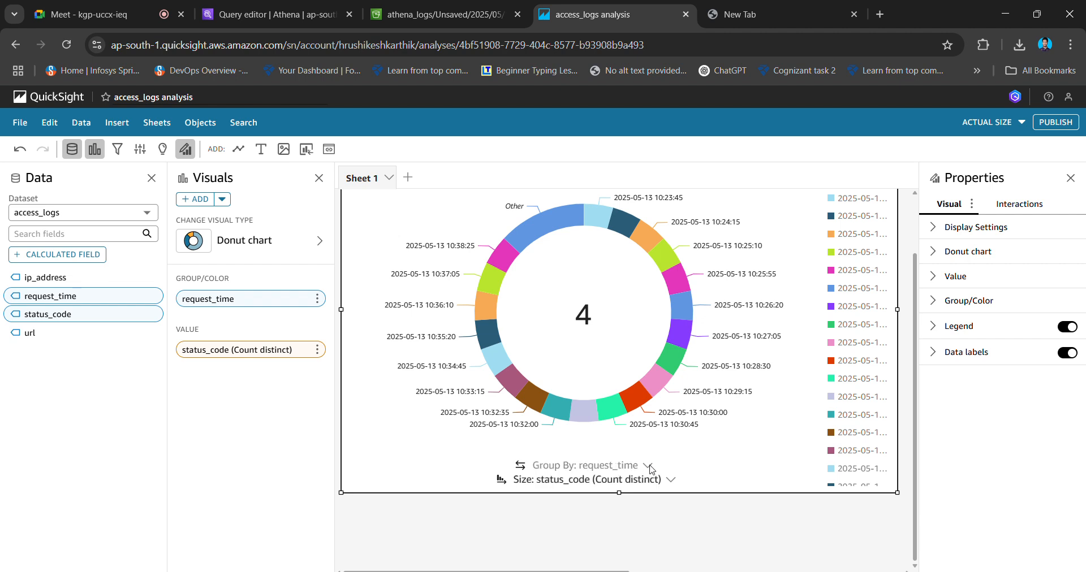
left_click(650, 468)
scroll(742, 440, "up", 2)
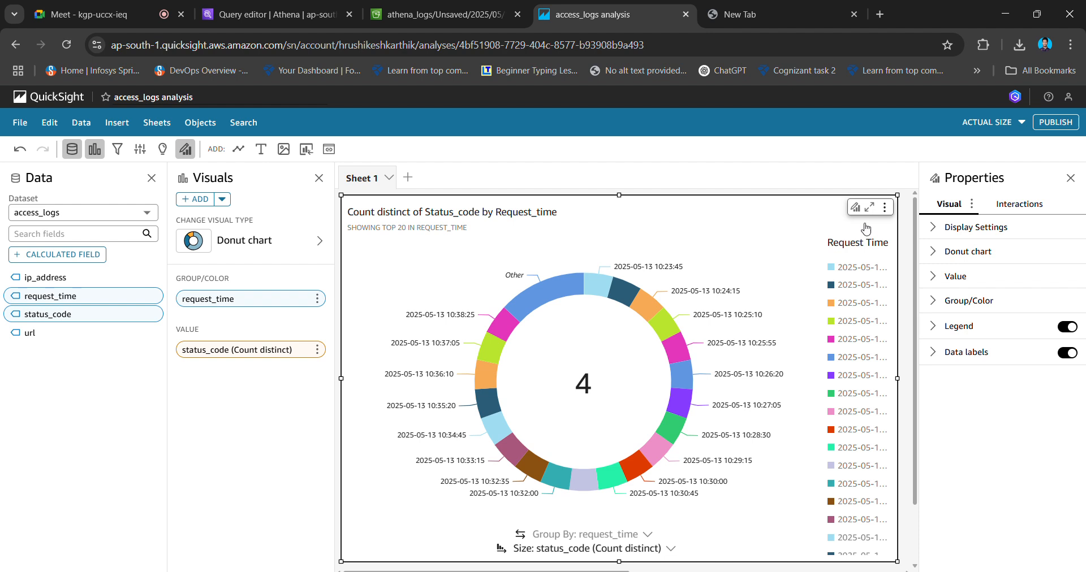
mouse_move(566, 277)
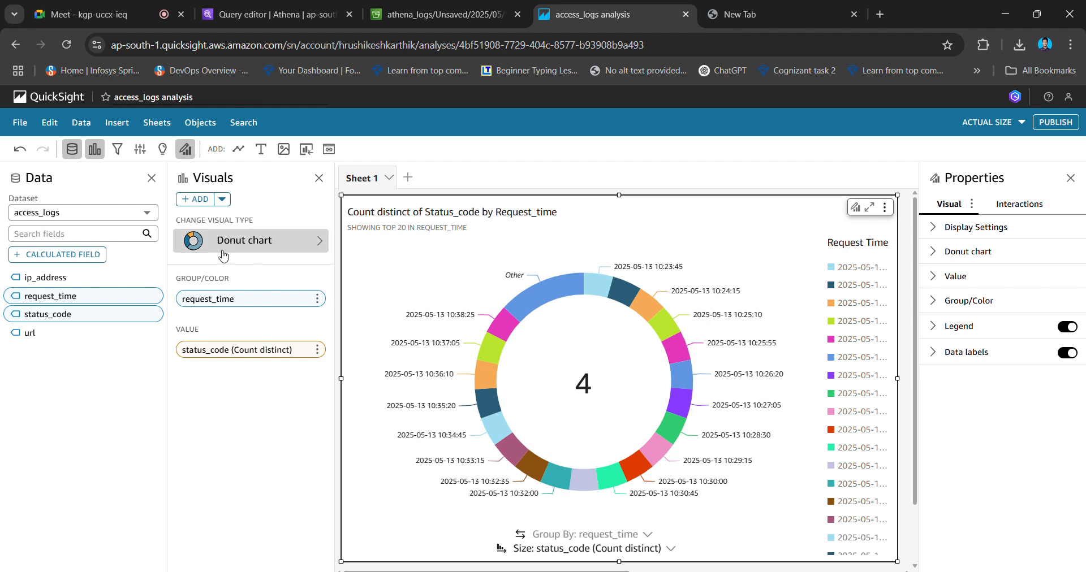
Hide the dataset's field list while keeping the visual type and field wells shown.
left_click(73, 150)
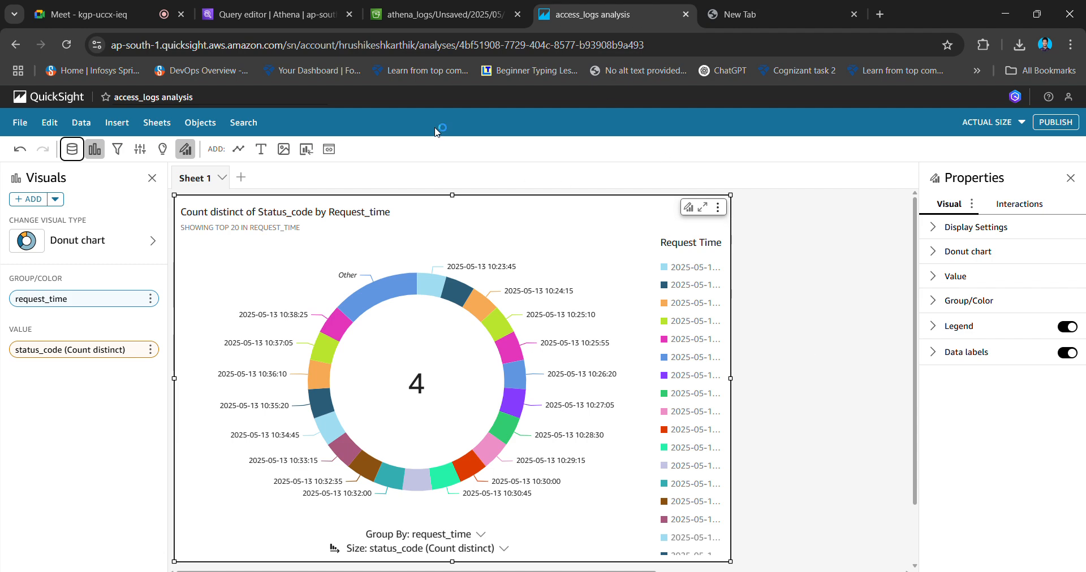
left_click(255, 10)
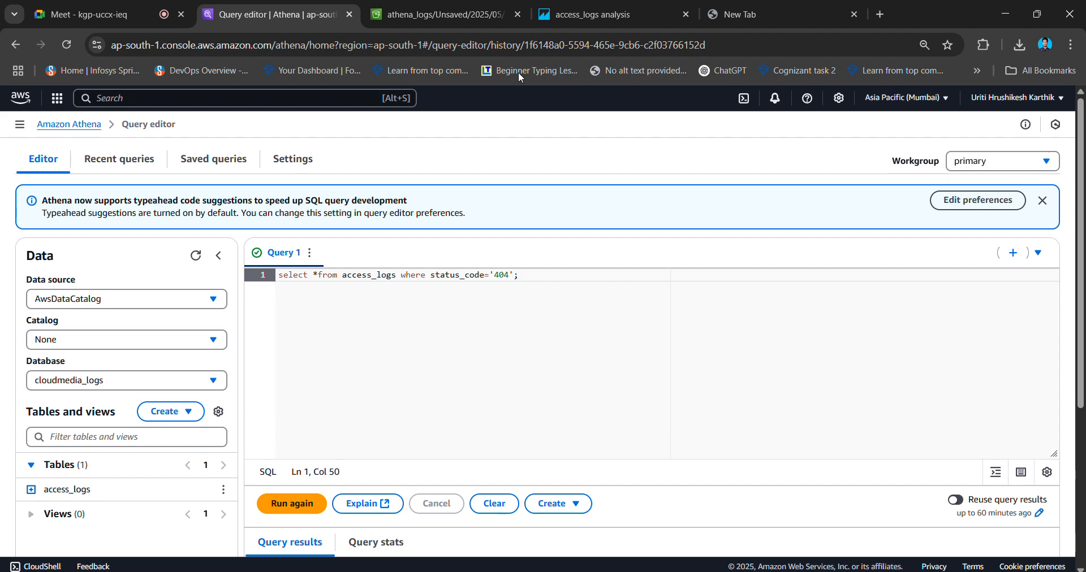
left_click(390, 9)
left_click(254, 6)
left_click(560, 11)
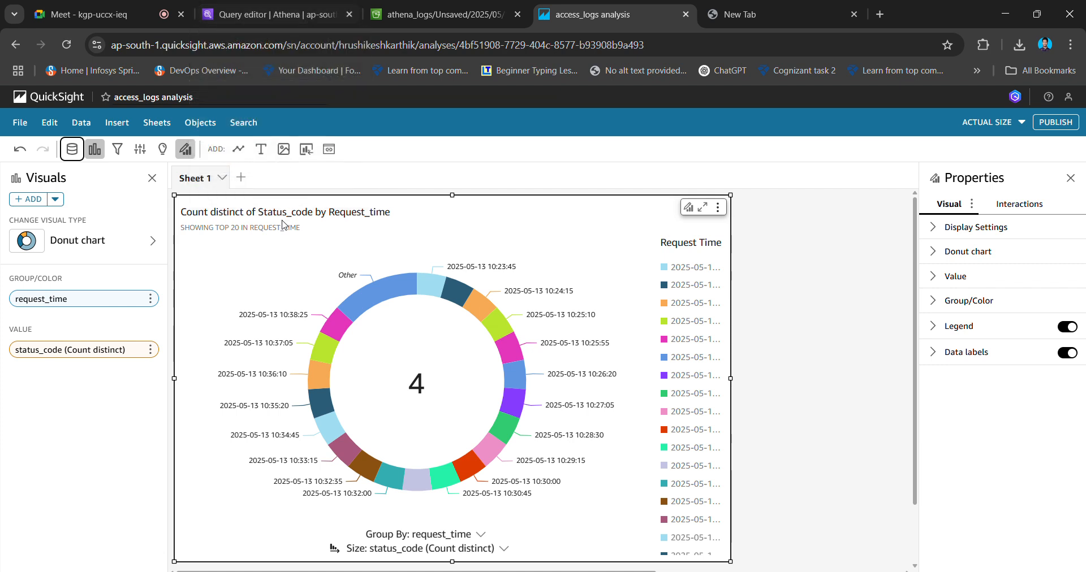
left_click(95, 149)
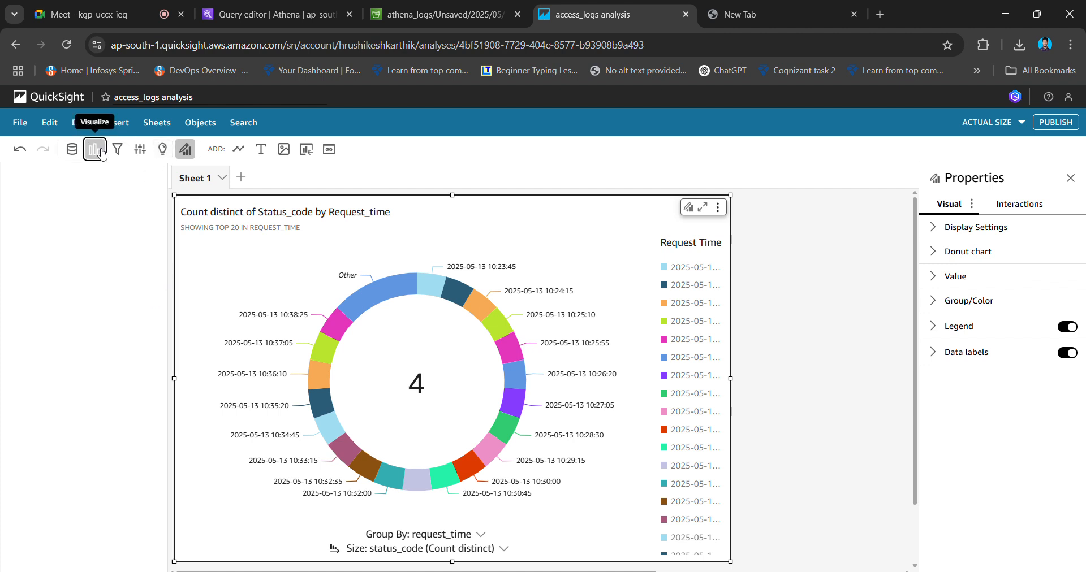
left_click(95, 149)
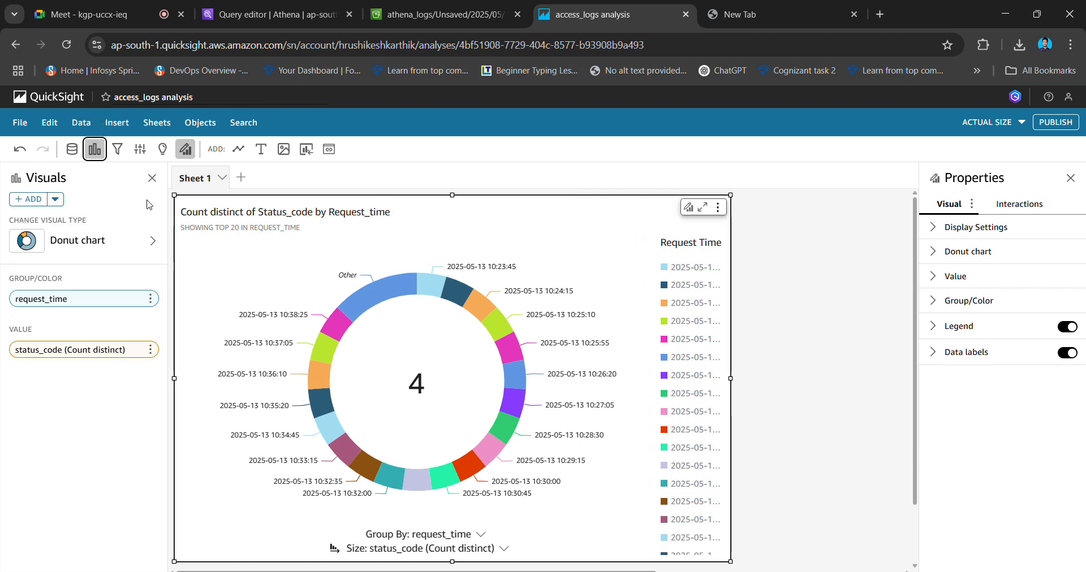
Try the AutoGraph visual type and look through its request_time bars grouped by status_code.
left_click(141, 241)
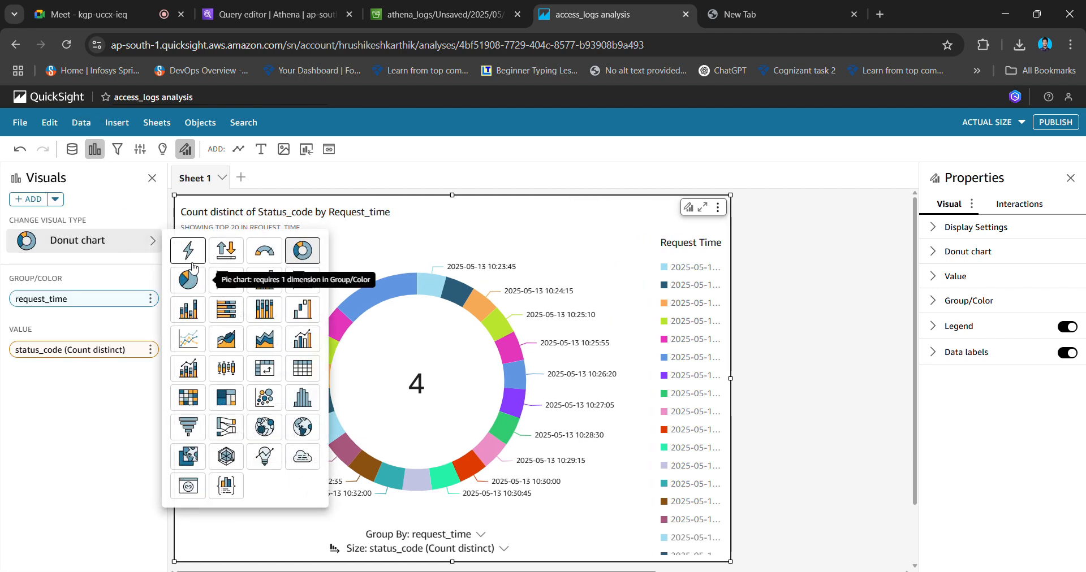
left_click(185, 278)
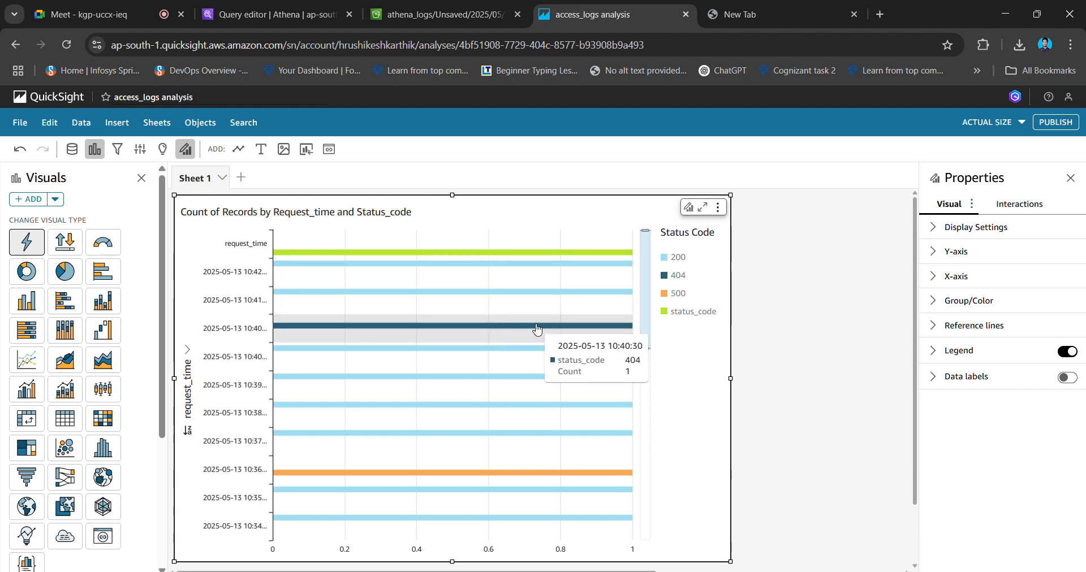
scroll(479, 471, "down", 10)
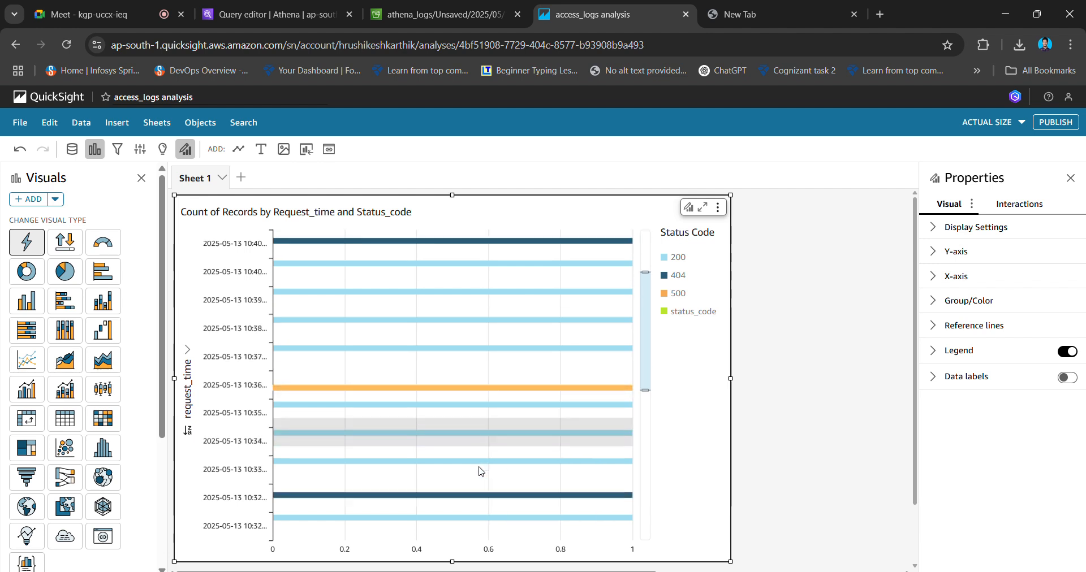
scroll(509, 390, "up", 8)
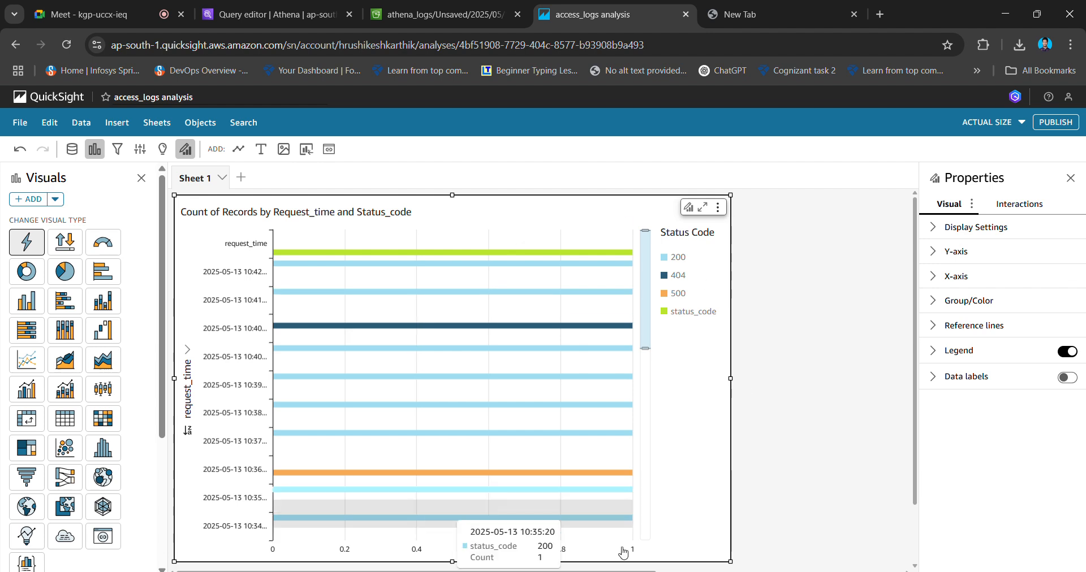
left_click_drag(800, 296, 385, 236)
left_click(385, 236)
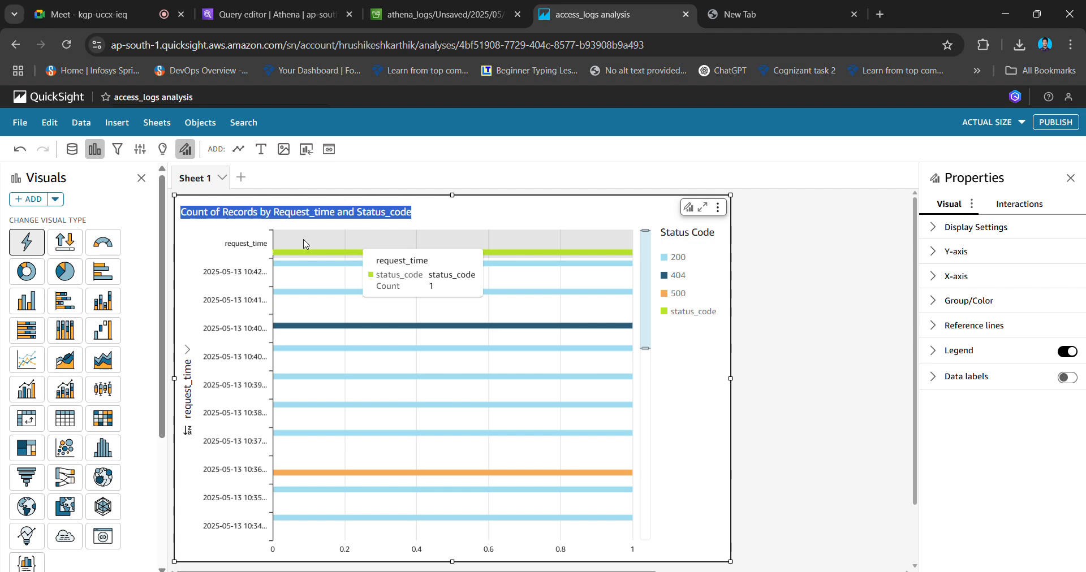
Change the visual to a gauge with status_code as the target value and url as the value.
left_click(103, 247)
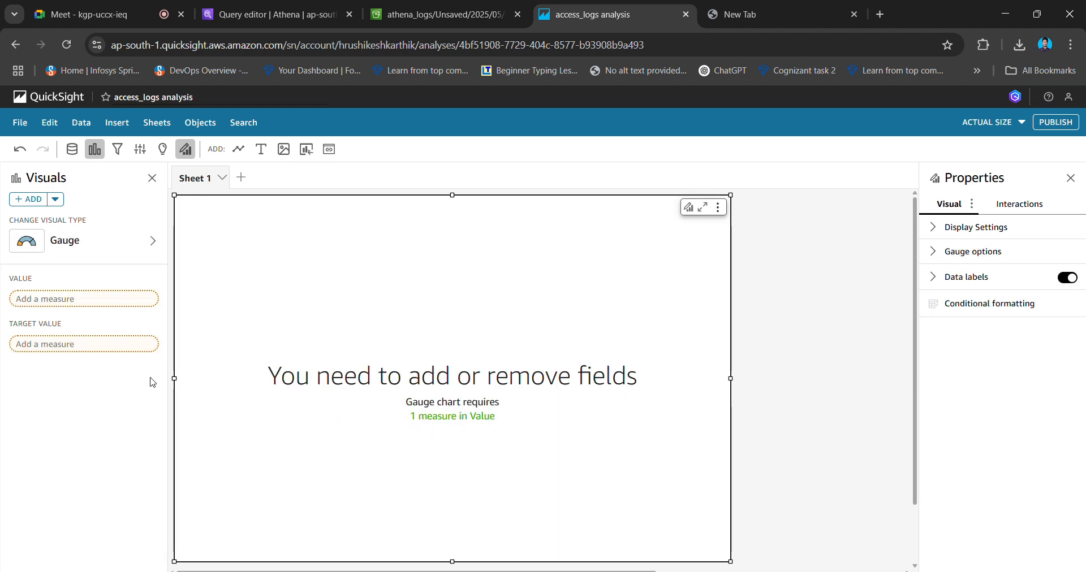
left_click(107, 344)
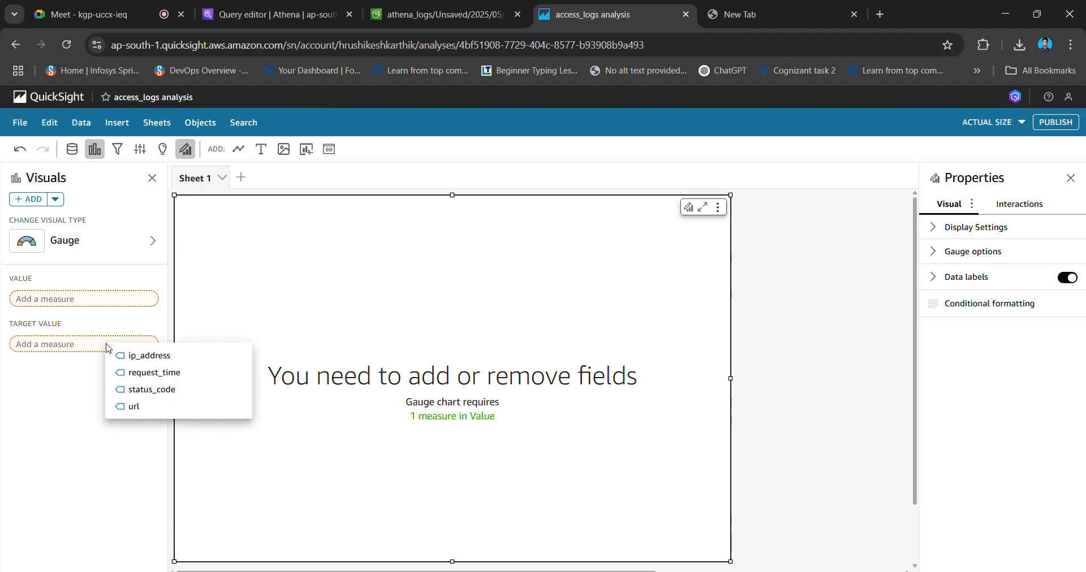
left_click(145, 390)
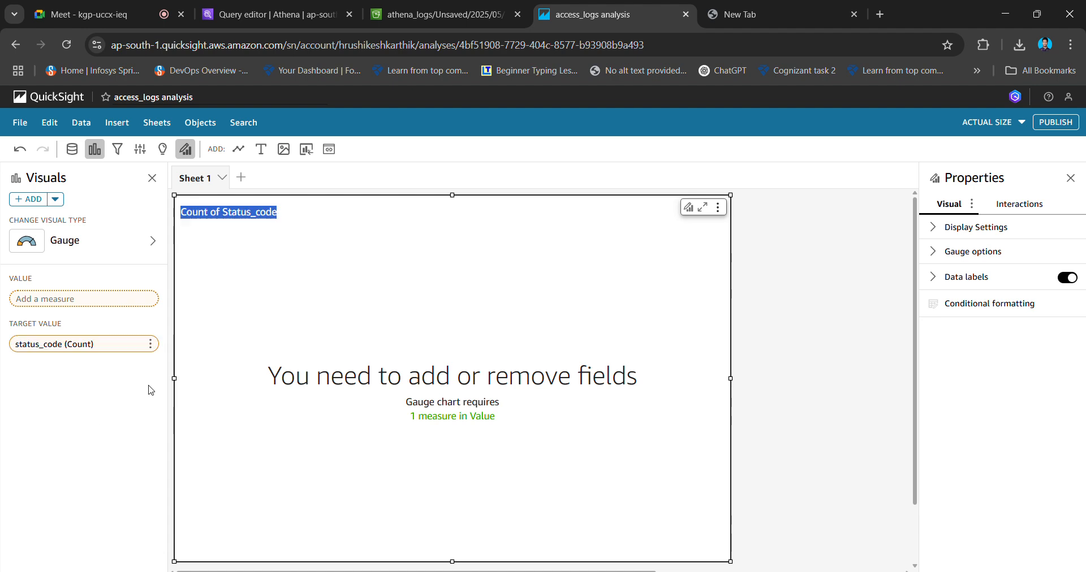
left_click(112, 299)
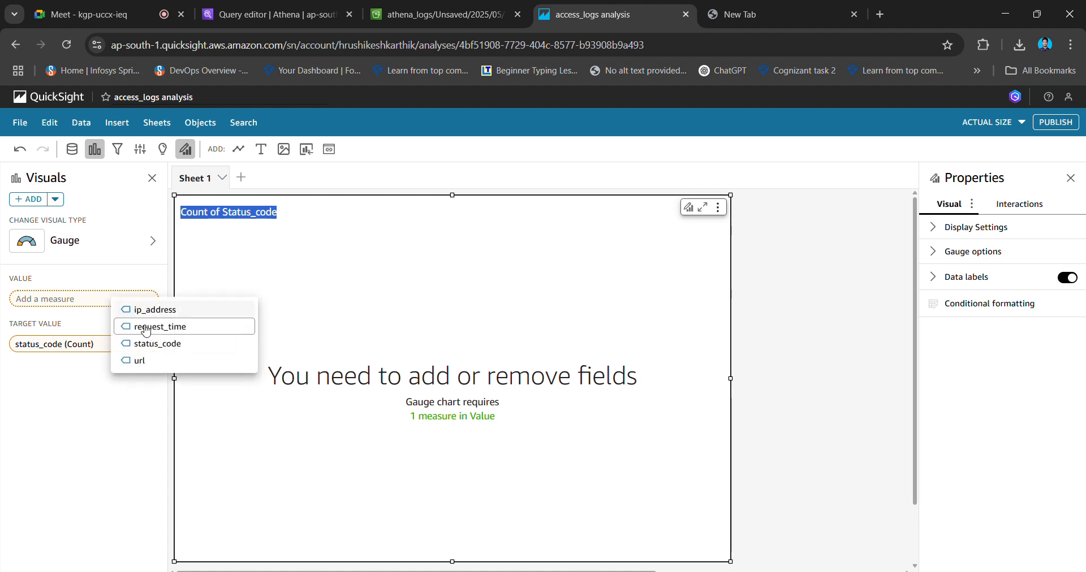
left_click(138, 361)
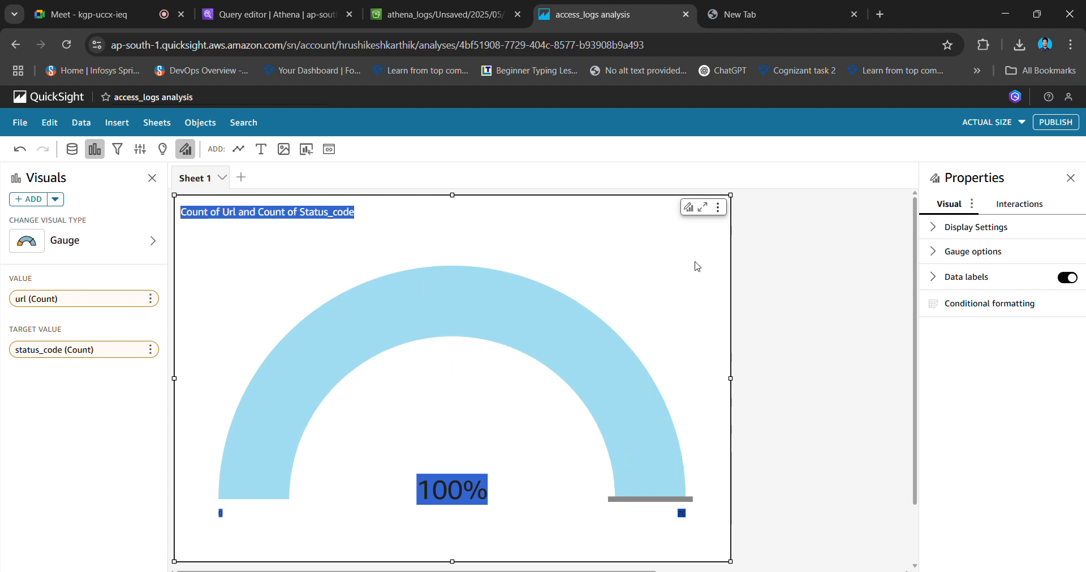
left_click(785, 281)
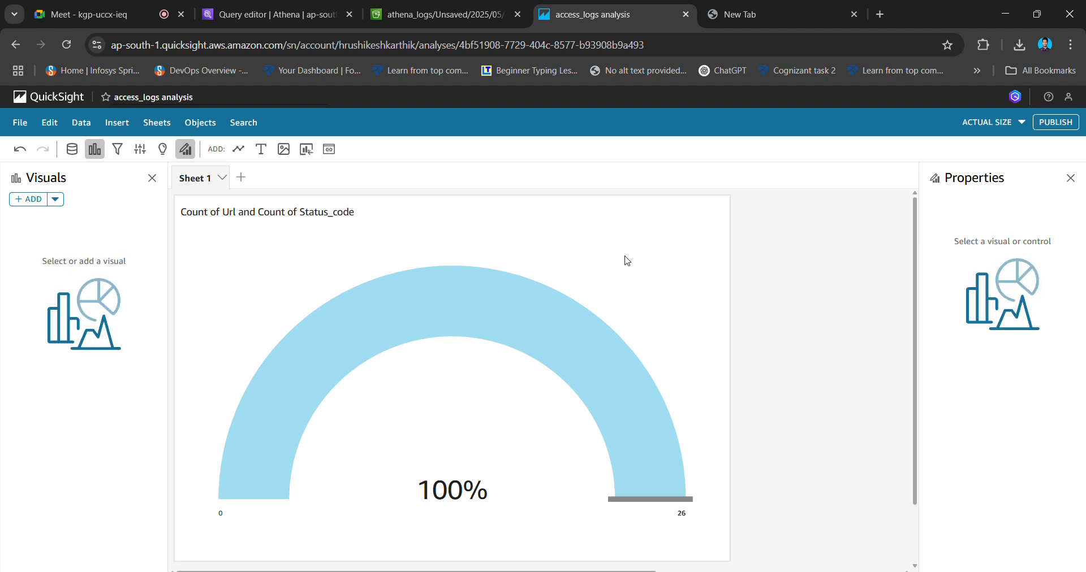
scroll(478, 466, "down", 1)
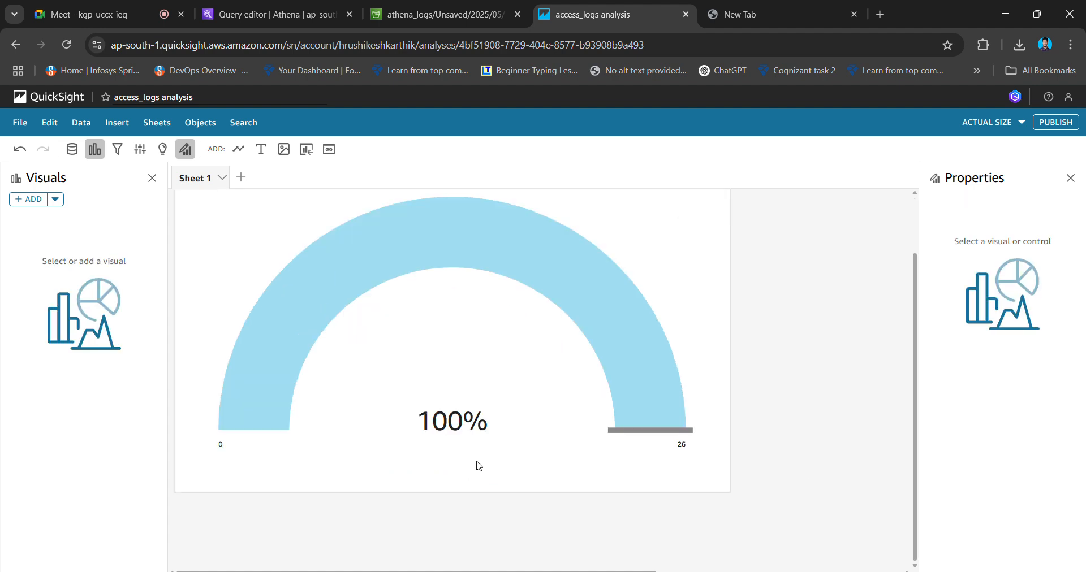
scroll(492, 362, "up", 1)
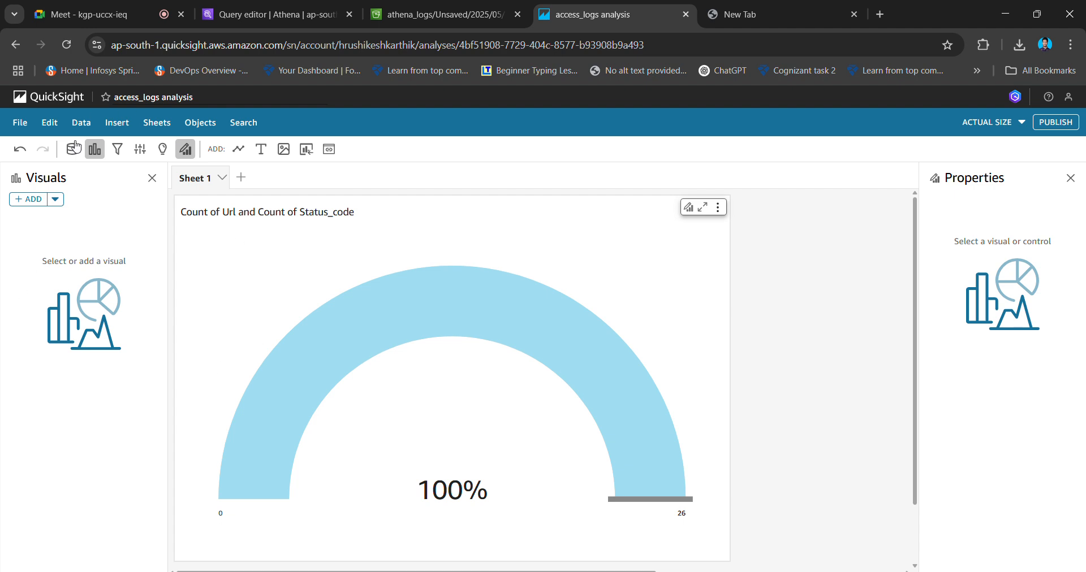
Switch from the QuickSight analysis to the Athena query editor.
left_click(294, 7)
left_click(403, 13)
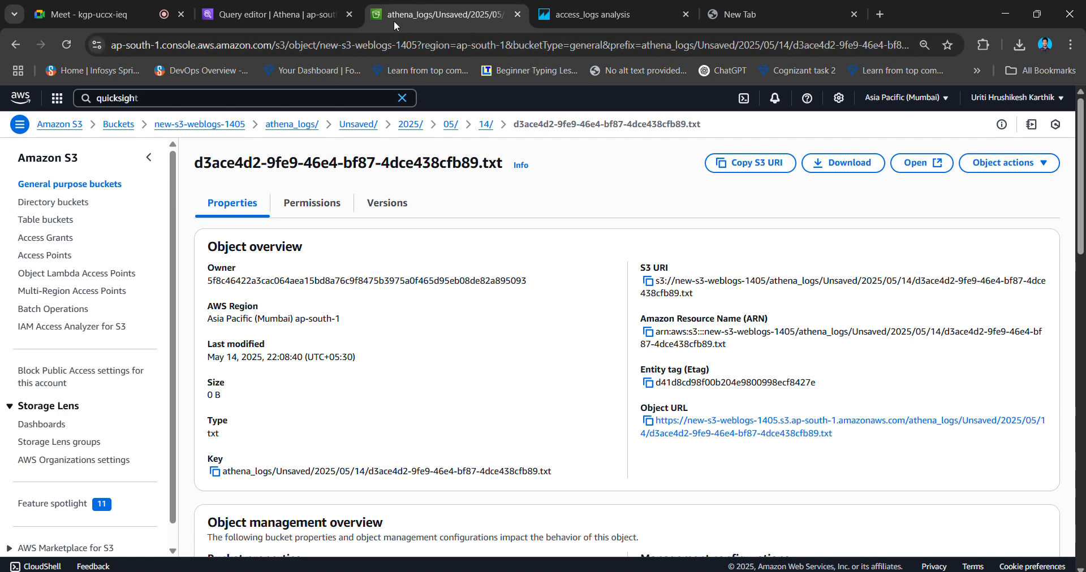
left_click(277, 15)
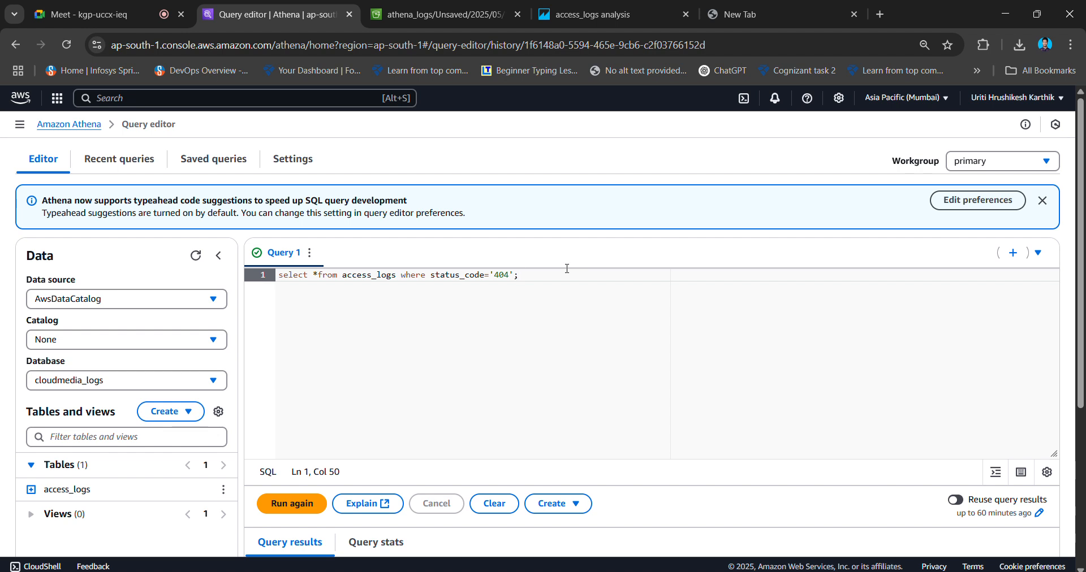
Retype the query after the asterisk with proper spacing so it reads select * from access_logs where status_code='404';.
left_click(318, 277, "shift")
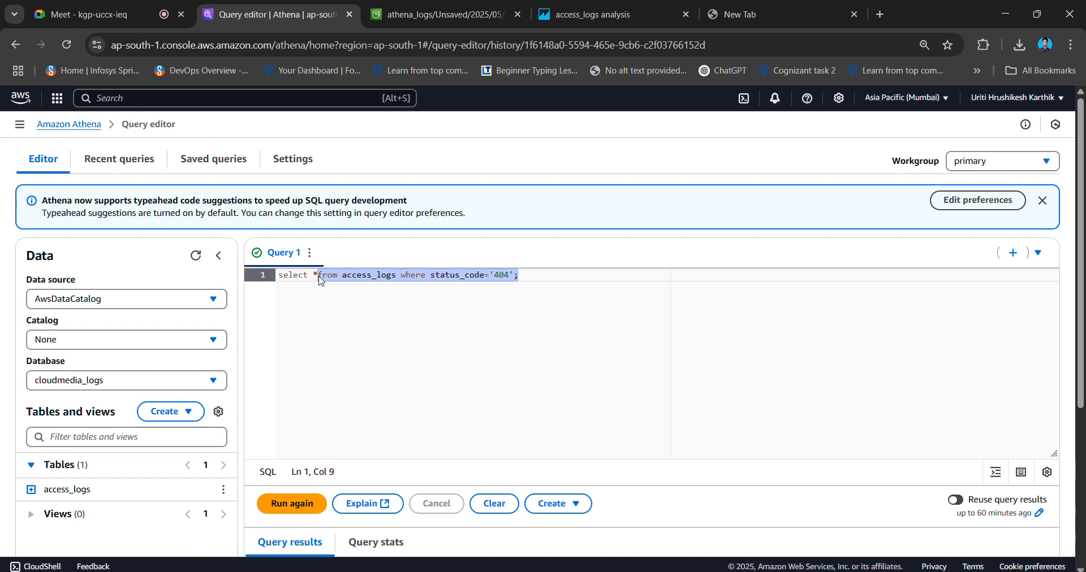
key("BackSpace")
type("from")
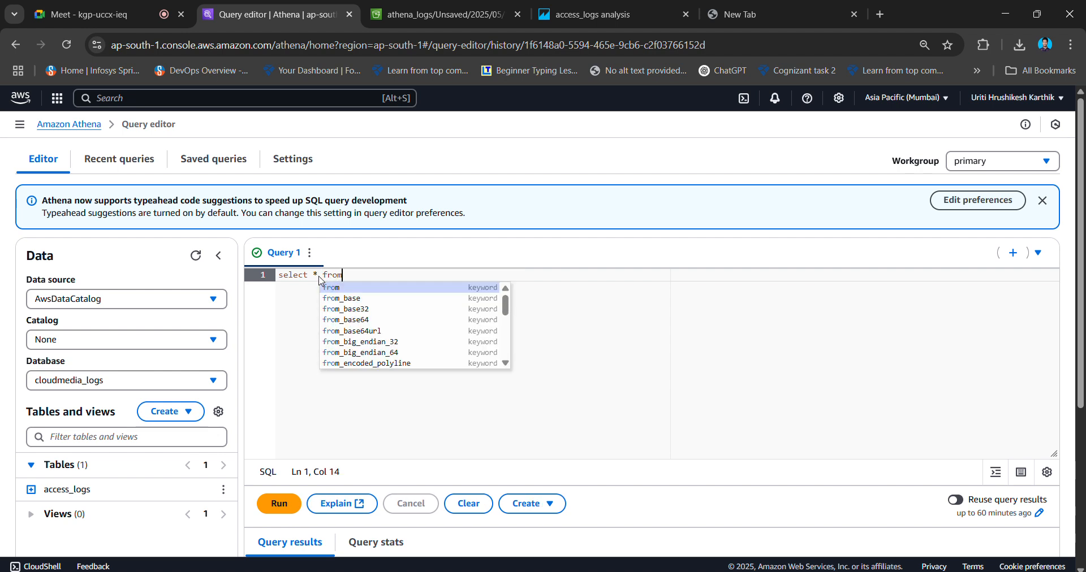
type(" a")
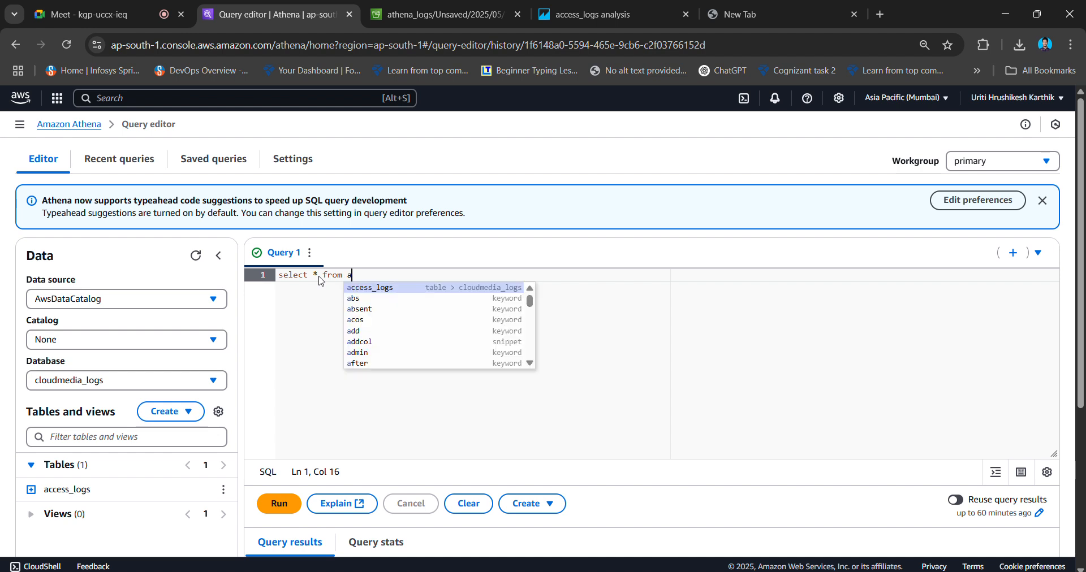
type("ccess_l")
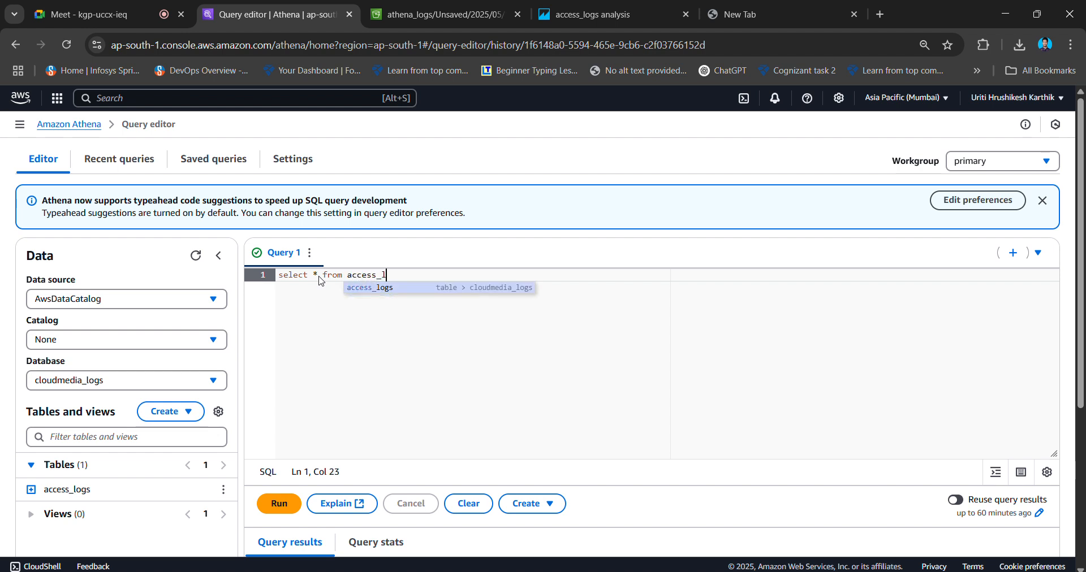
type("ogs w")
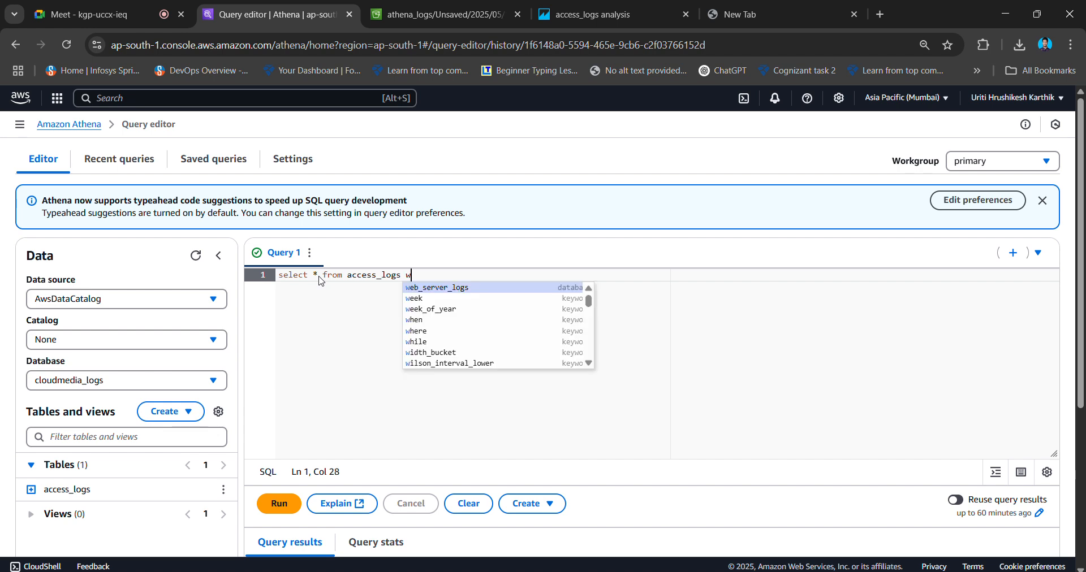
type("here ")
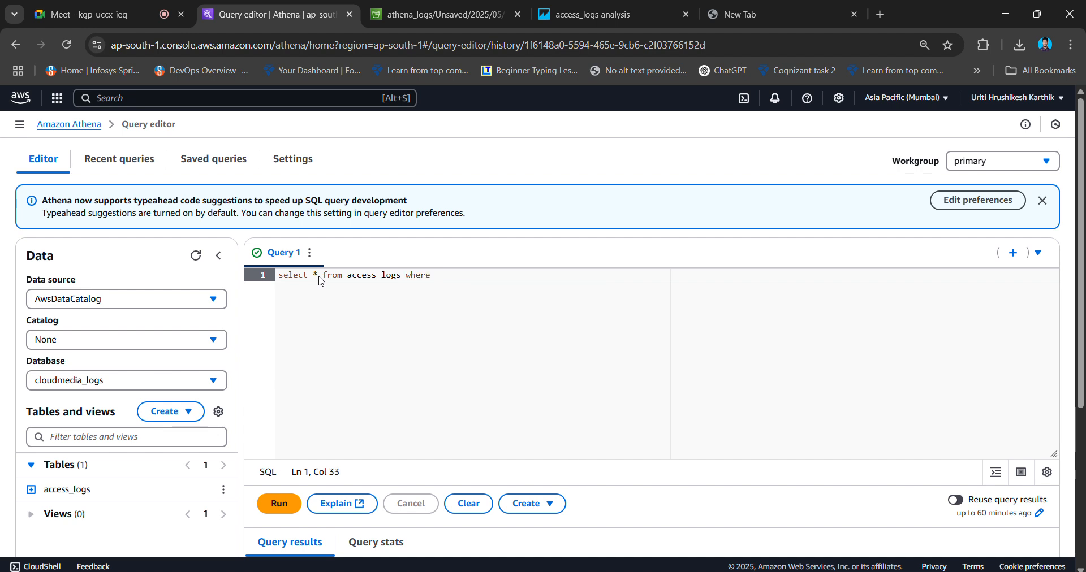
type("status")
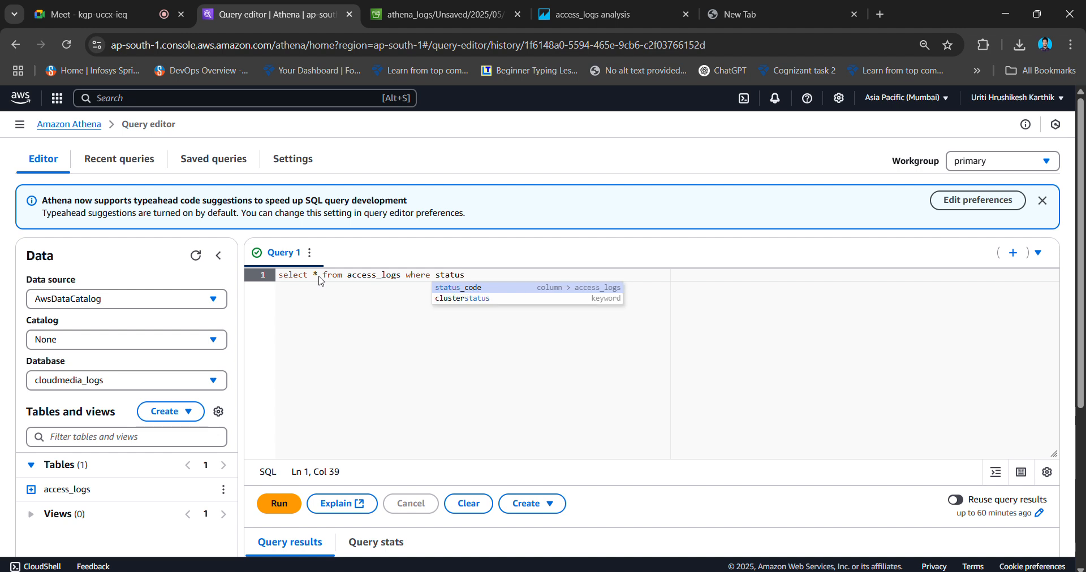
type("_code")
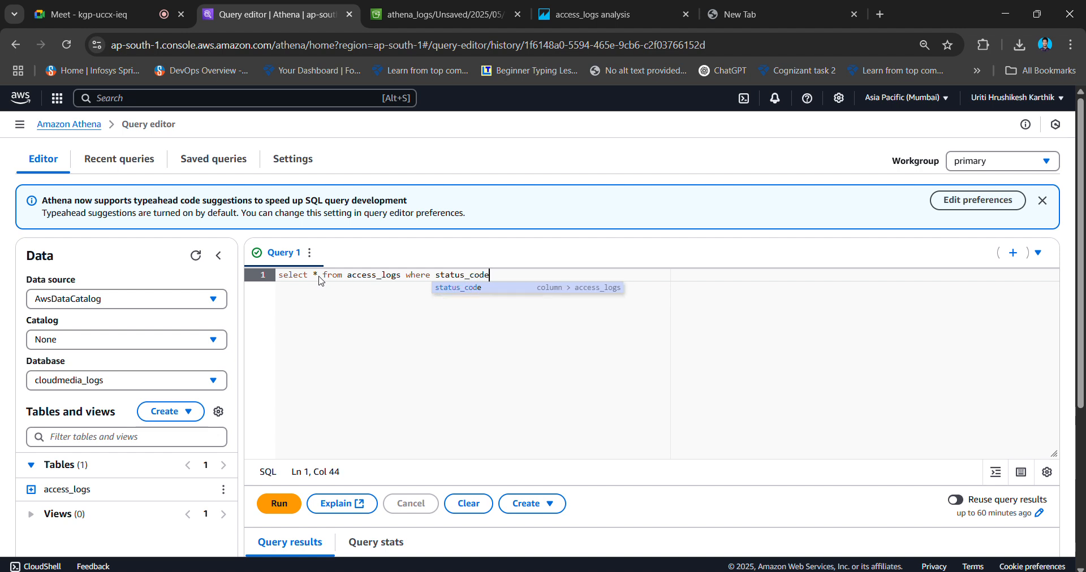
type("='404'")
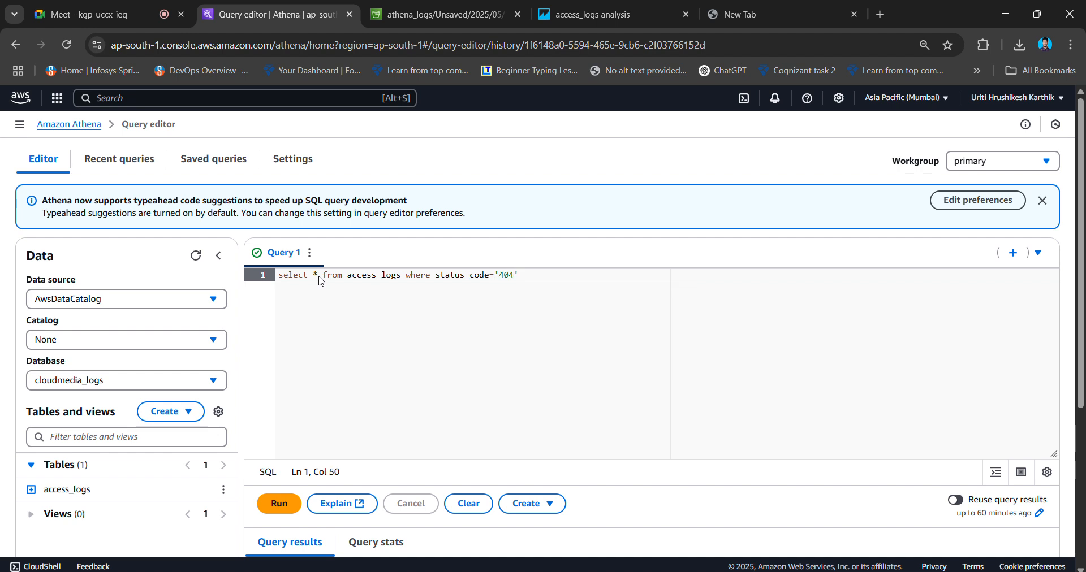
type(";")
Run the status_code 404 query and look over its result rows.
left_click(279, 503)
scroll(526, 390, "down", 4)
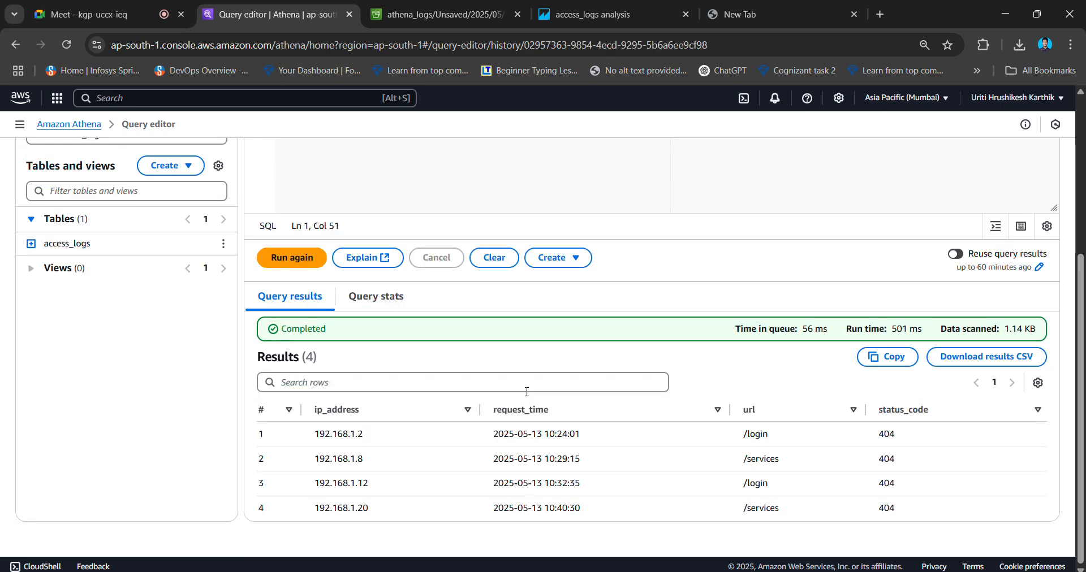
scroll(555, 342, "up", 4)
Replace the query text following select with url,count(*) as hits.
left_click_drag(588, 286, 315, 280)
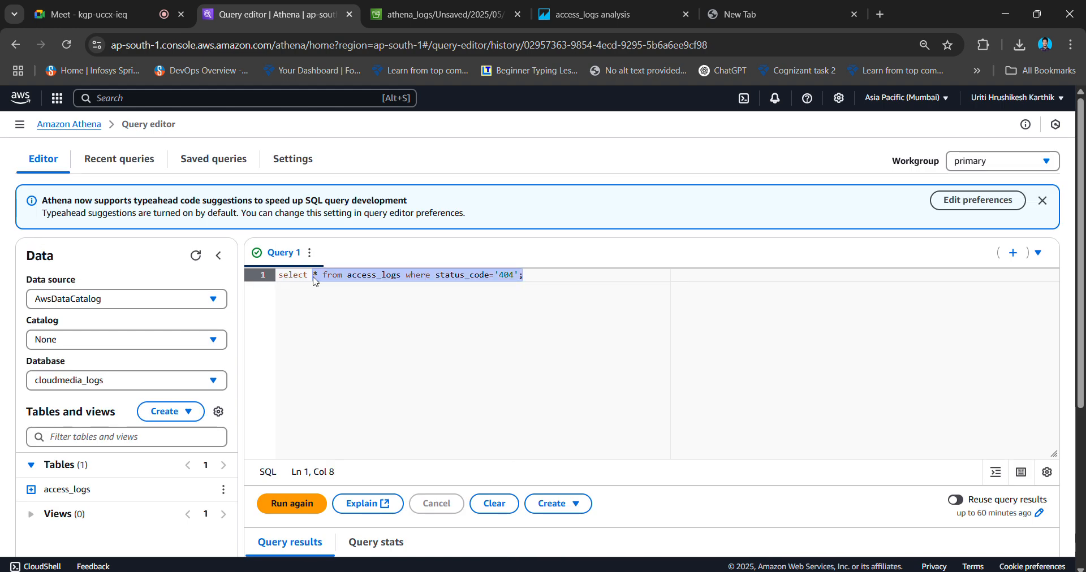
type("url,")
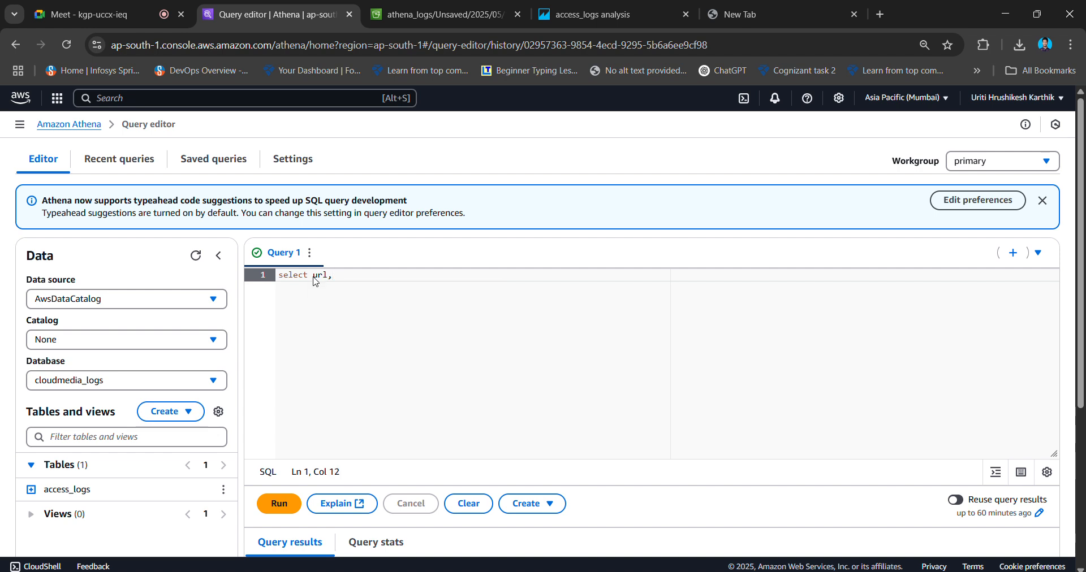
type("count")
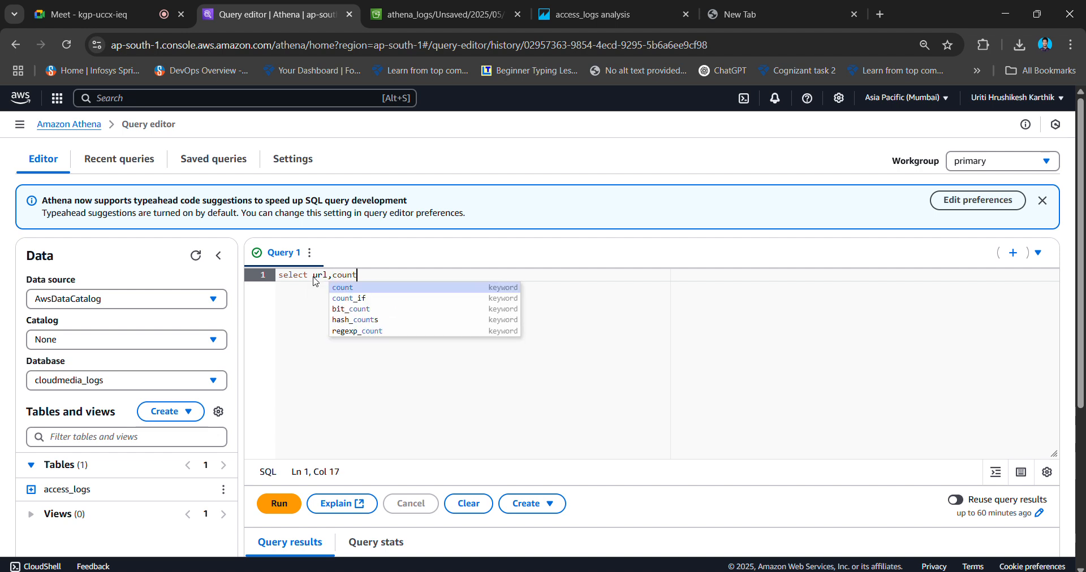
type("(")
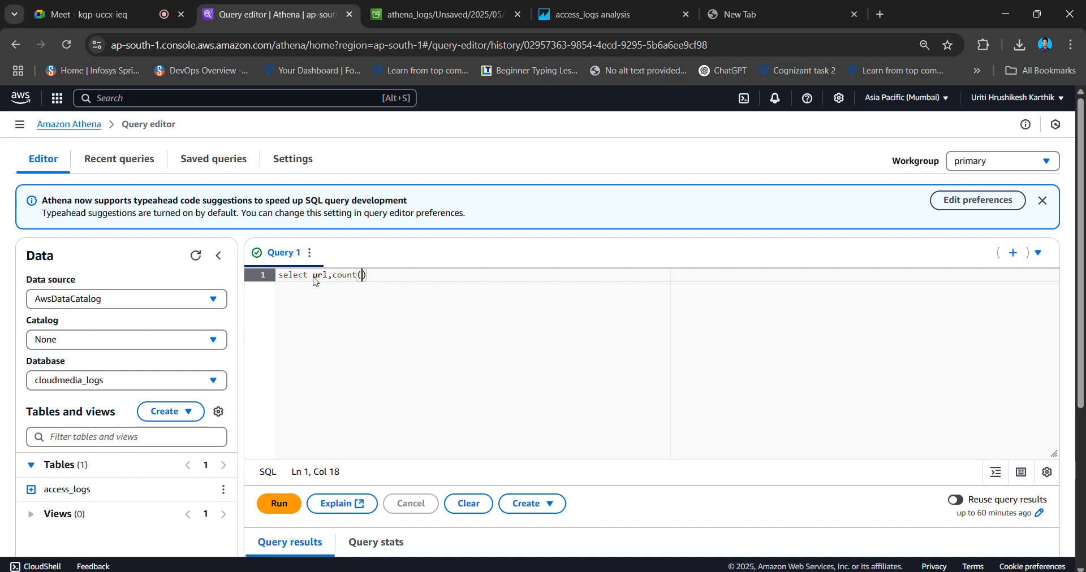
type("*) as hits")
left_click_drag(413, 277, 392, 276)
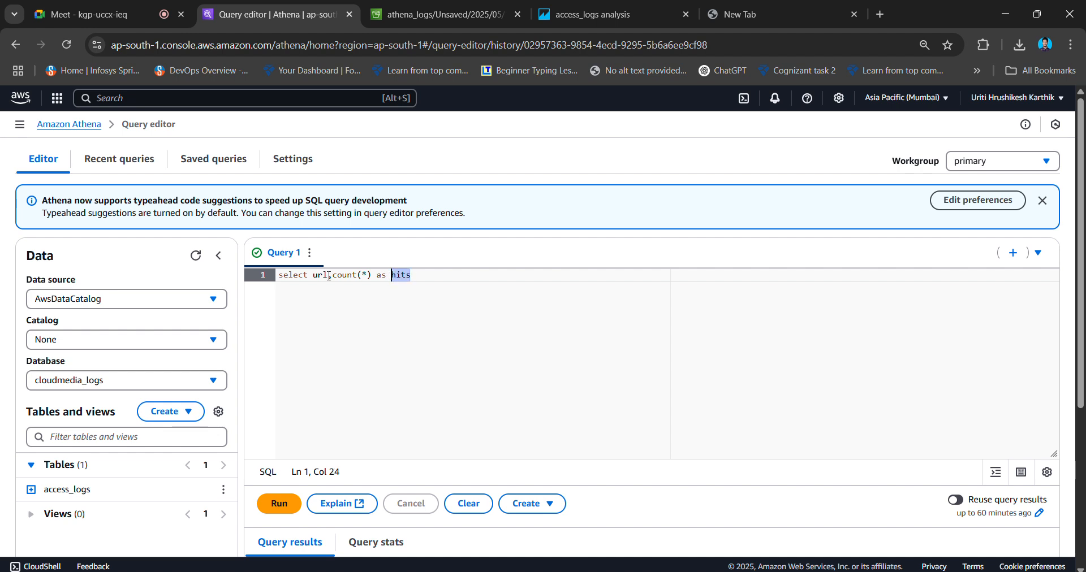
left_click(423, 273)
Add the lines from access_logs and group by url to the query.
key("Return")
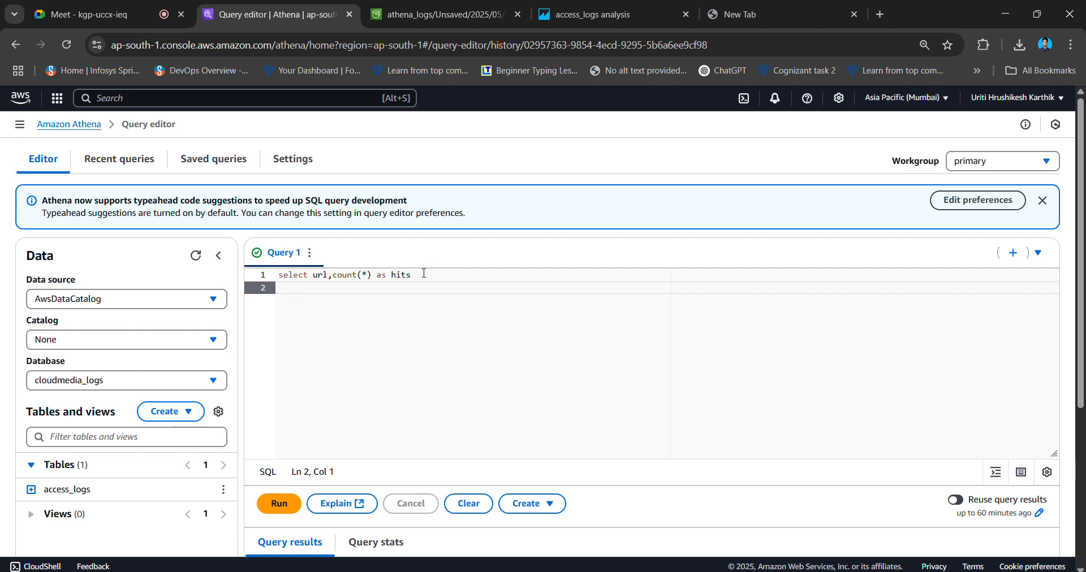
type("from access_")
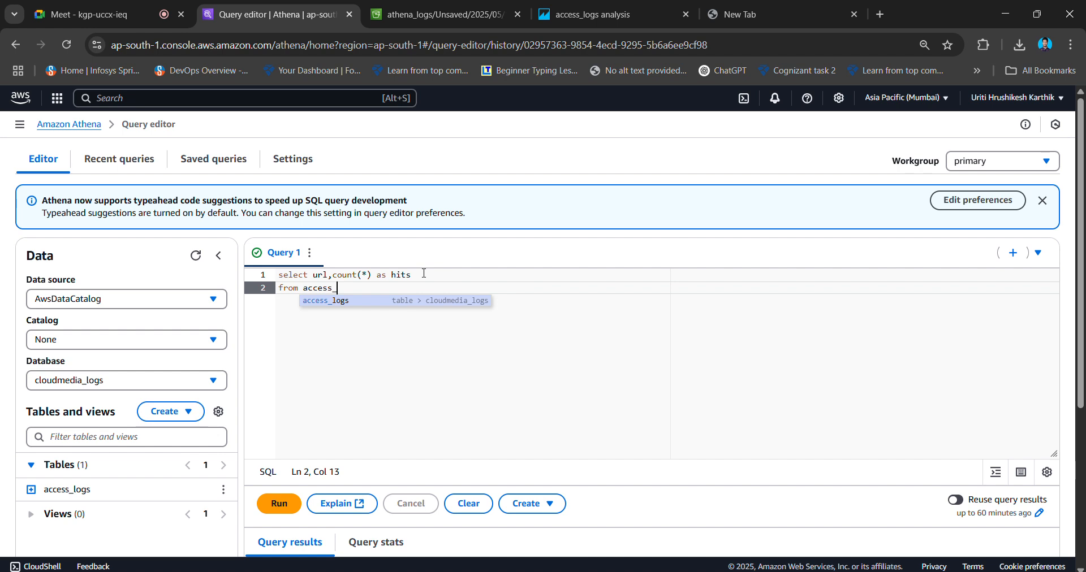
type("logs")
key("Return")
type("group")
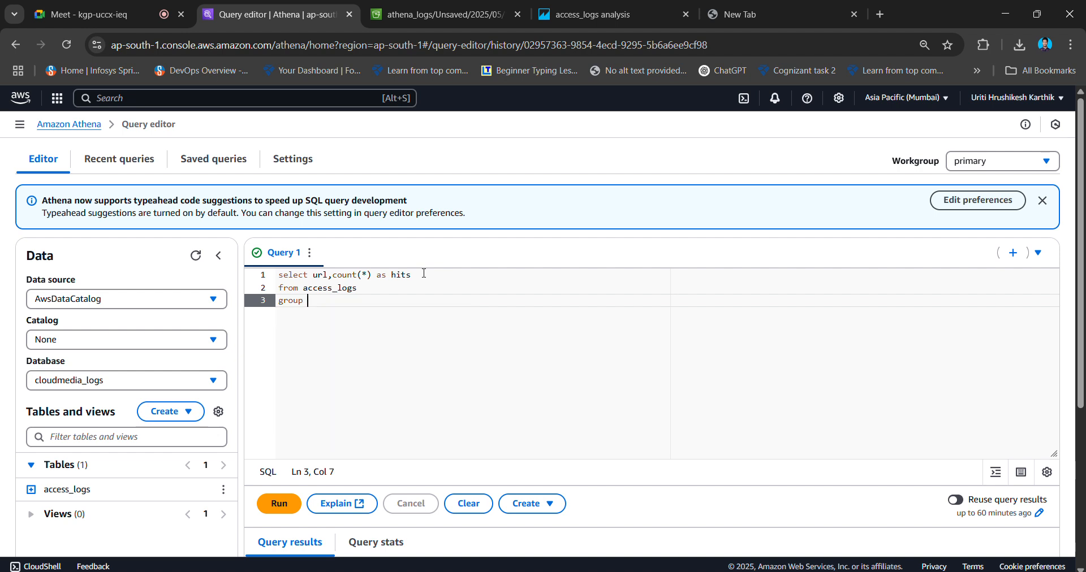
type(" by u")
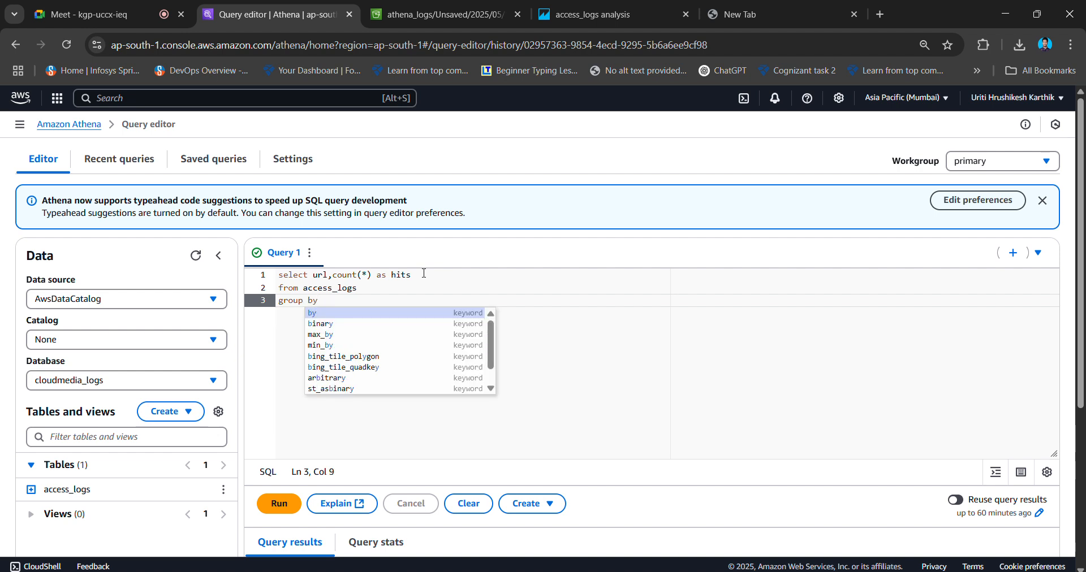
type("l")
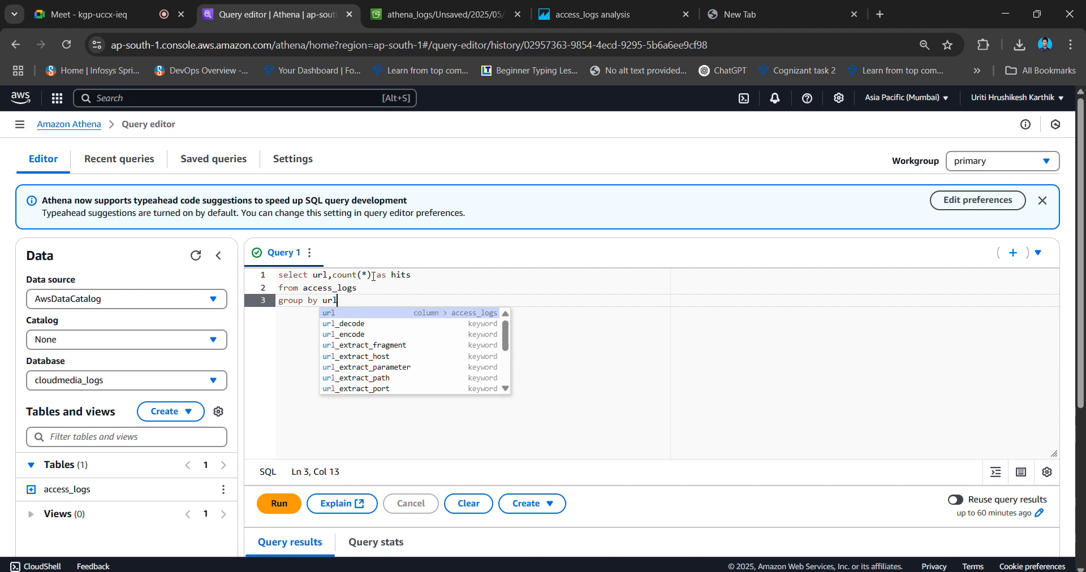
Review the count(*) and group by parts, and add order by hits desc; as the query's last line.
left_click_drag(373, 276, 339, 277)
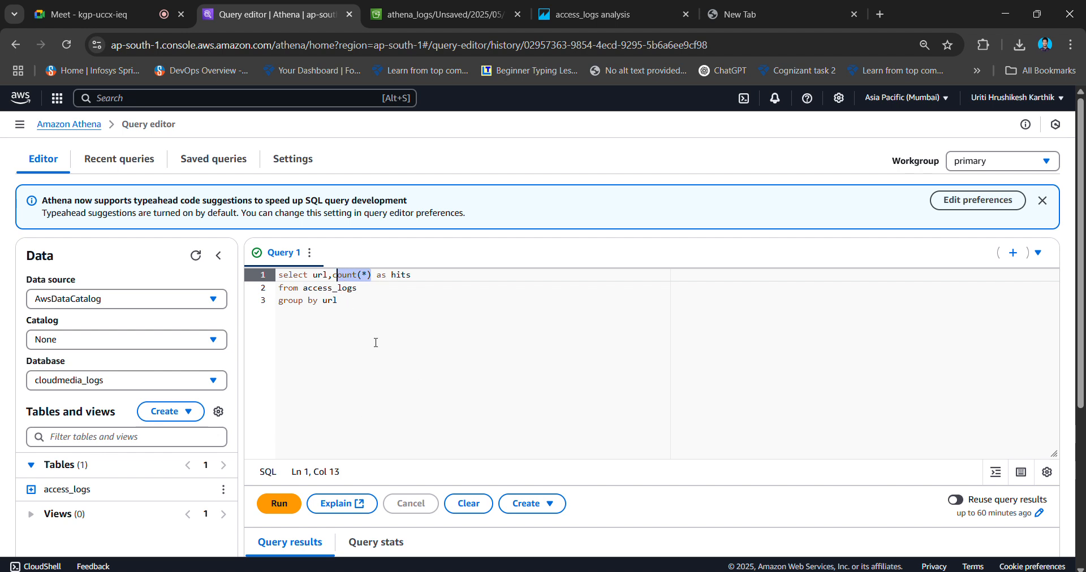
left_click_drag(340, 305, 278, 305)
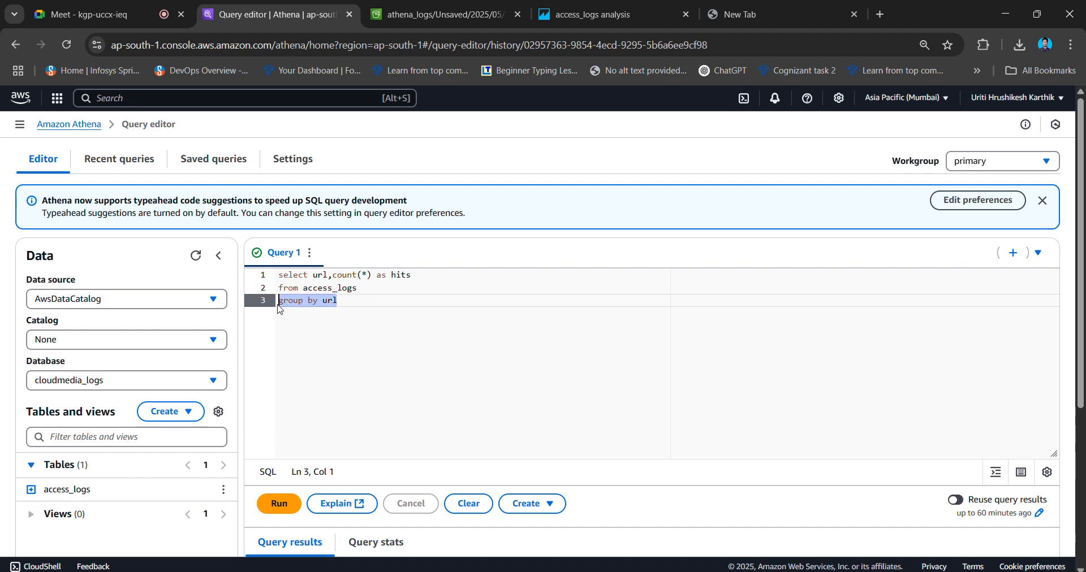
left_click(368, 300)
key("Return")
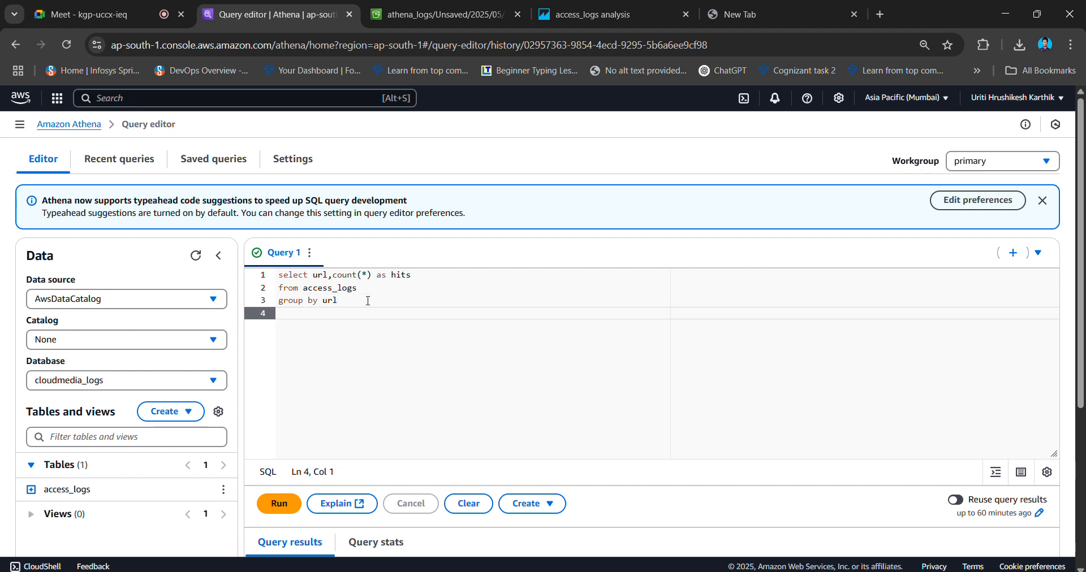
type("order by hits")
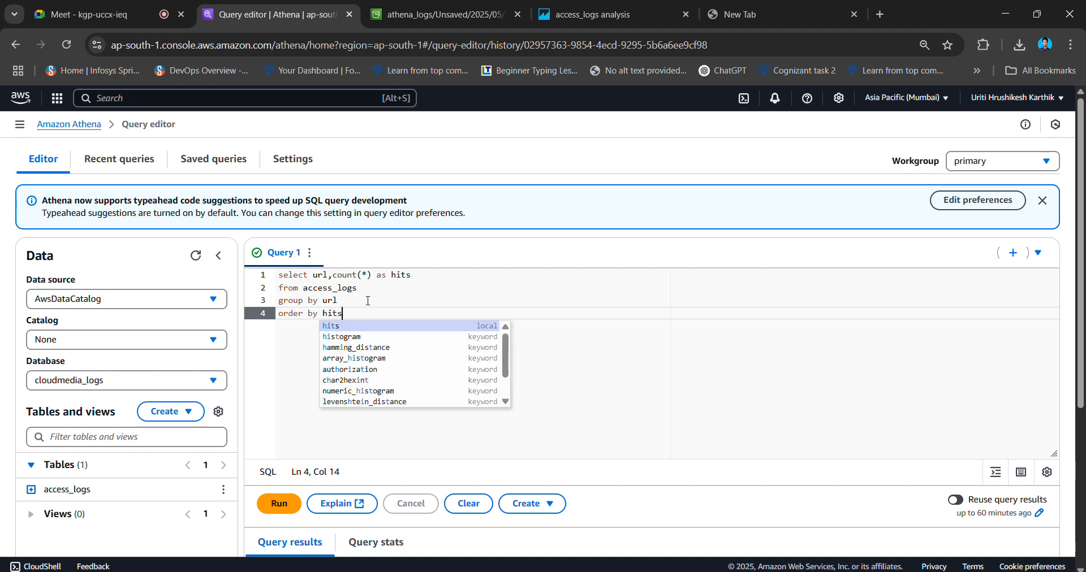
type(" desc;")
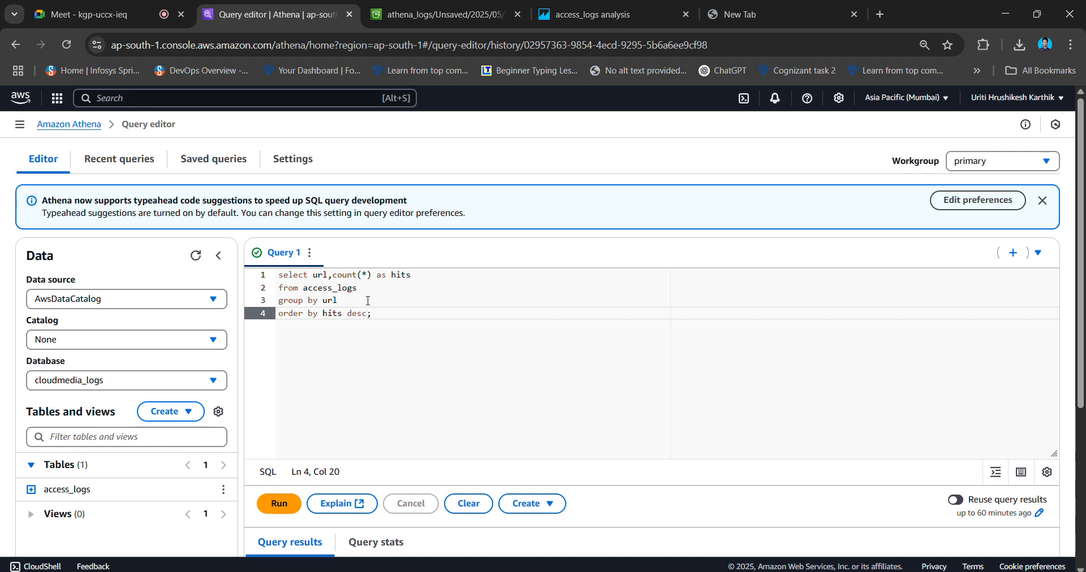
Run the hits-per-url query and examine the result rows from the first url to the last.
left_click(279, 503)
scroll(484, 497, "down", 5)
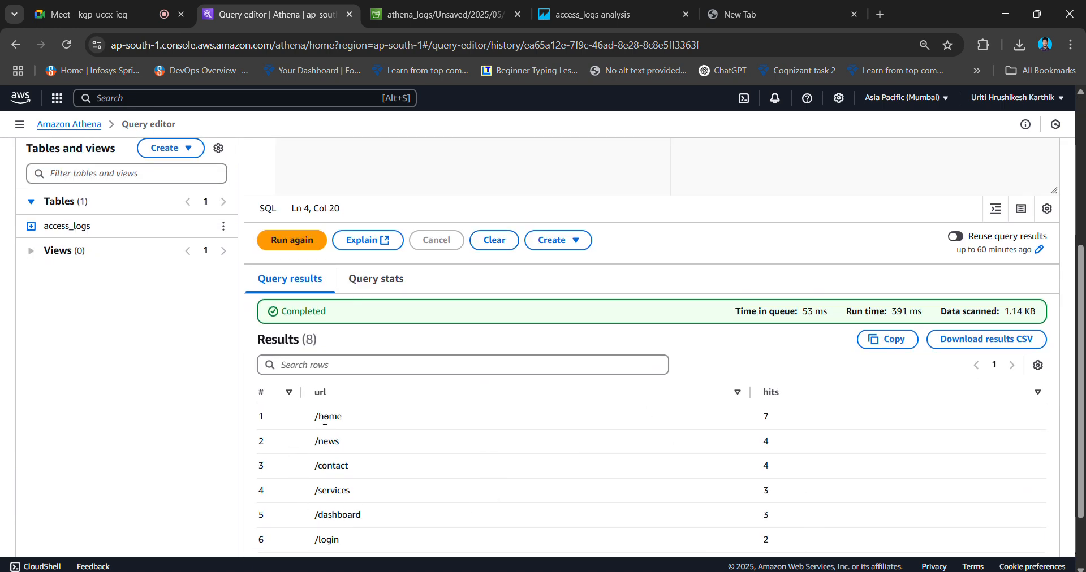
triple_click(342, 420)
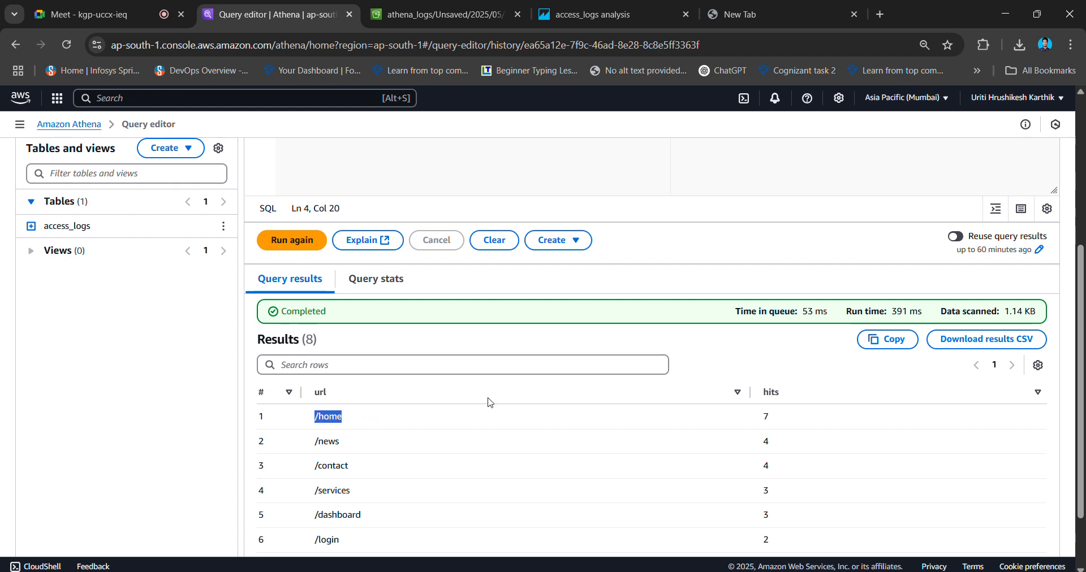
left_click(779, 426)
left_click_drag(776, 422, 736, 418)
left_click(484, 415)
scroll(777, 447, "down", 2)
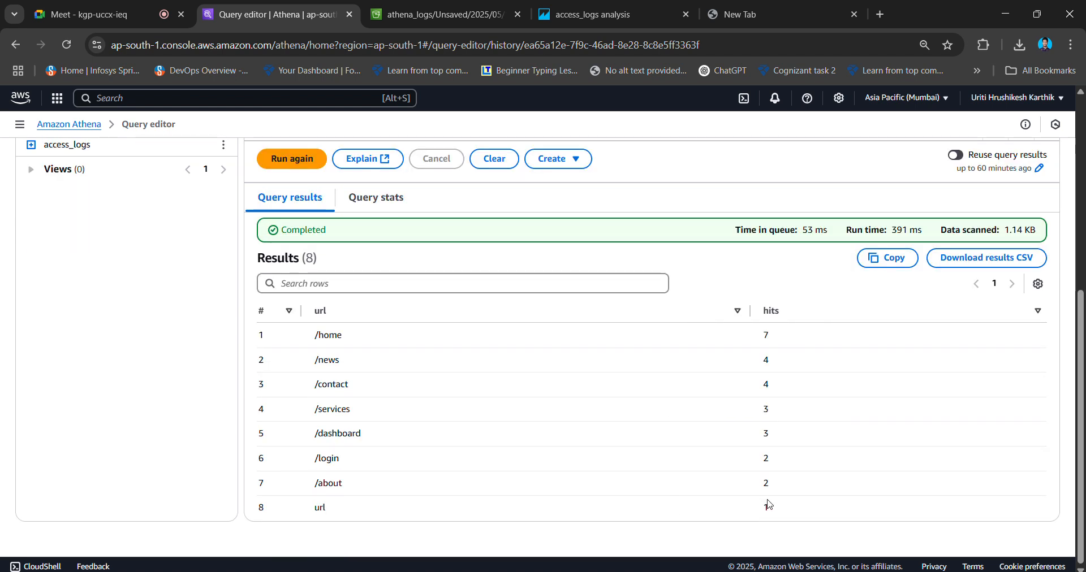
left_click_drag(765, 508, 782, 488)
left_click(781, 486)
Recheck the hits value of the /home row and compare it with the full query text.
scroll(770, 462, "up", 1)
scroll(758, 477, "up", 4)
scroll(727, 494, "down", 3)
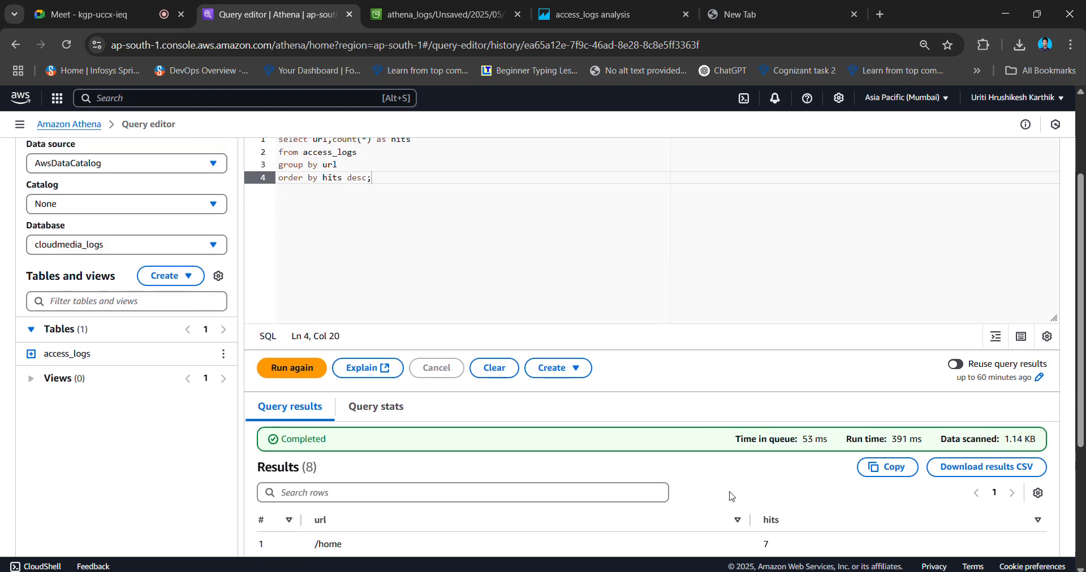
double_click(768, 398)
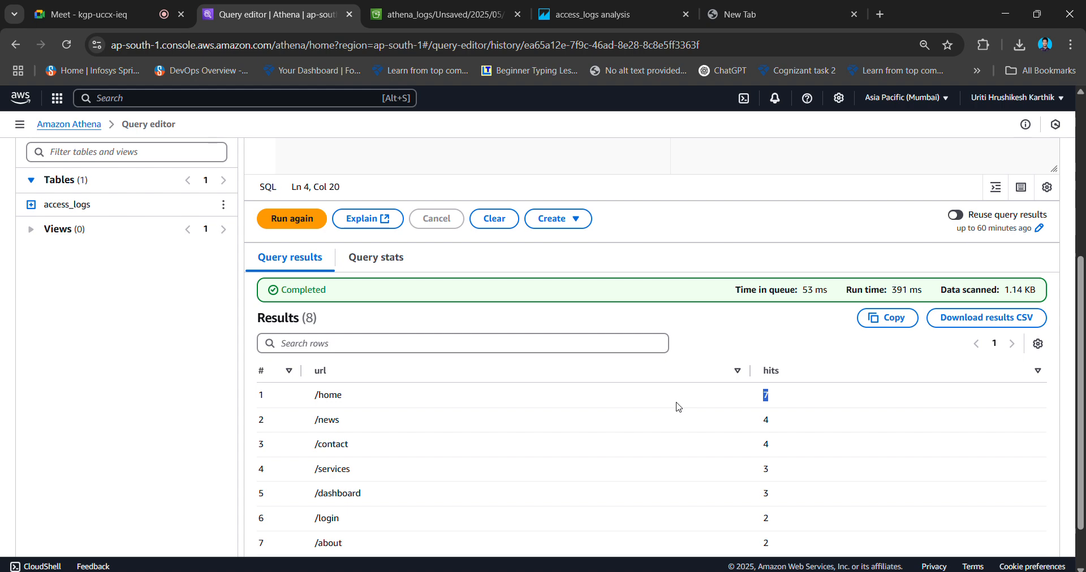
left_click_drag(346, 402, 314, 403)
scroll(373, 399, "up", 5)
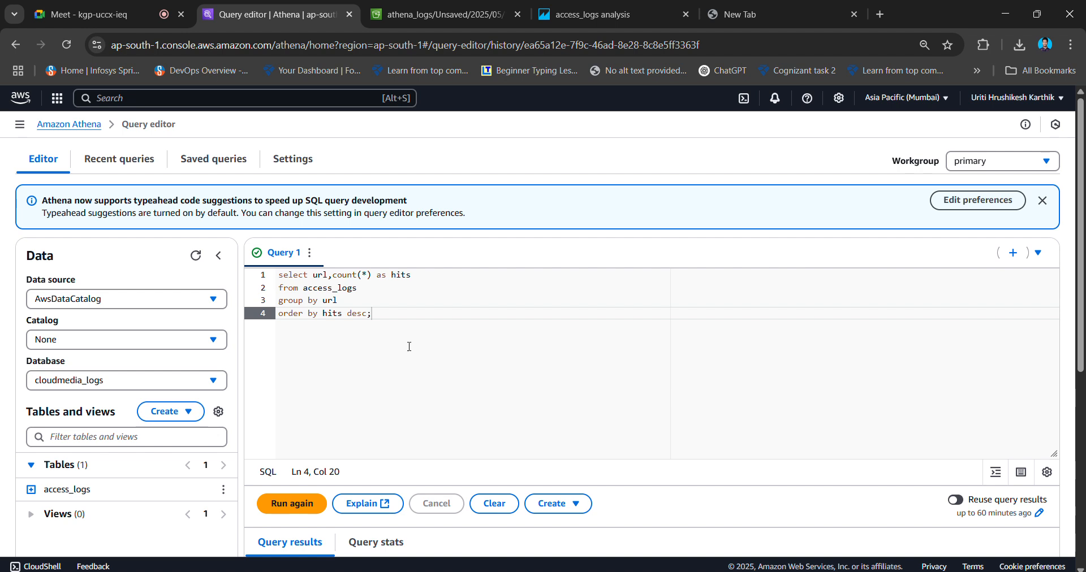
left_click_drag(412, 323, 247, 275)
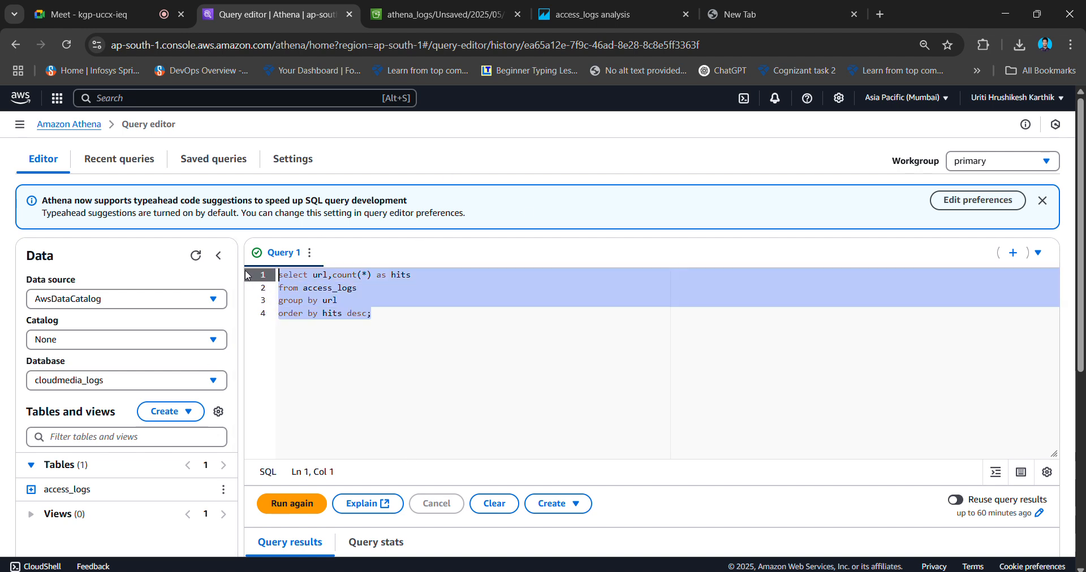
left_click(500, 366)
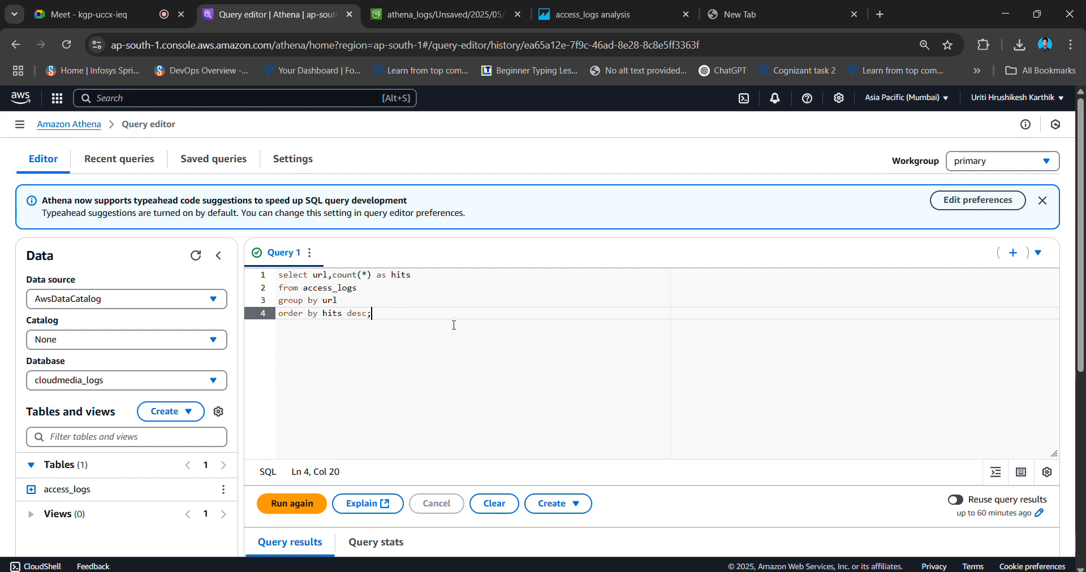
key("ctrl+a")
left_click(469, 425)
scroll(470, 425, "down", 3)
scroll(531, 438, "up", 2)
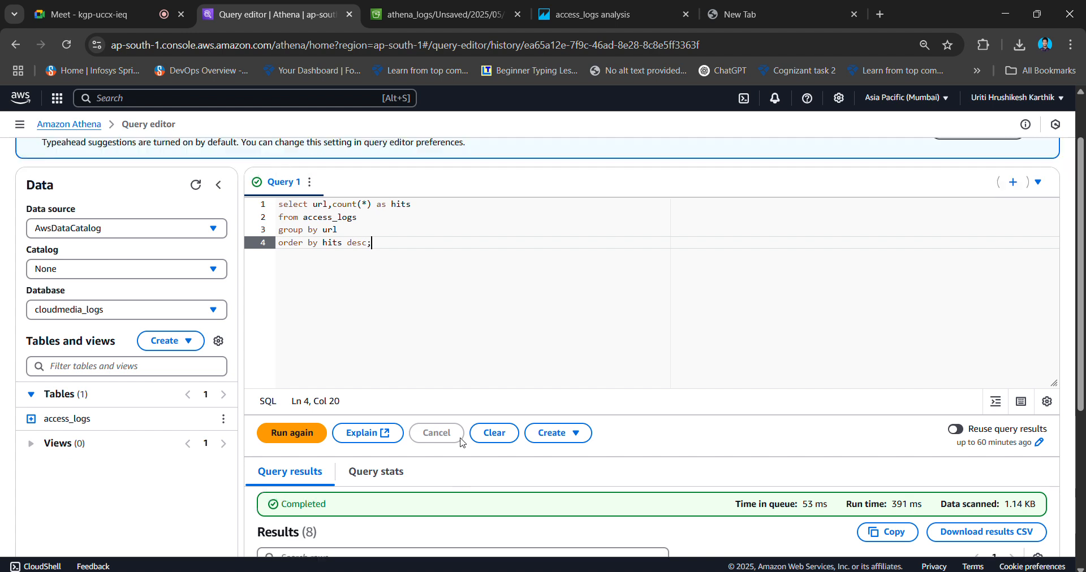
scroll(296, 447, "up", 1)
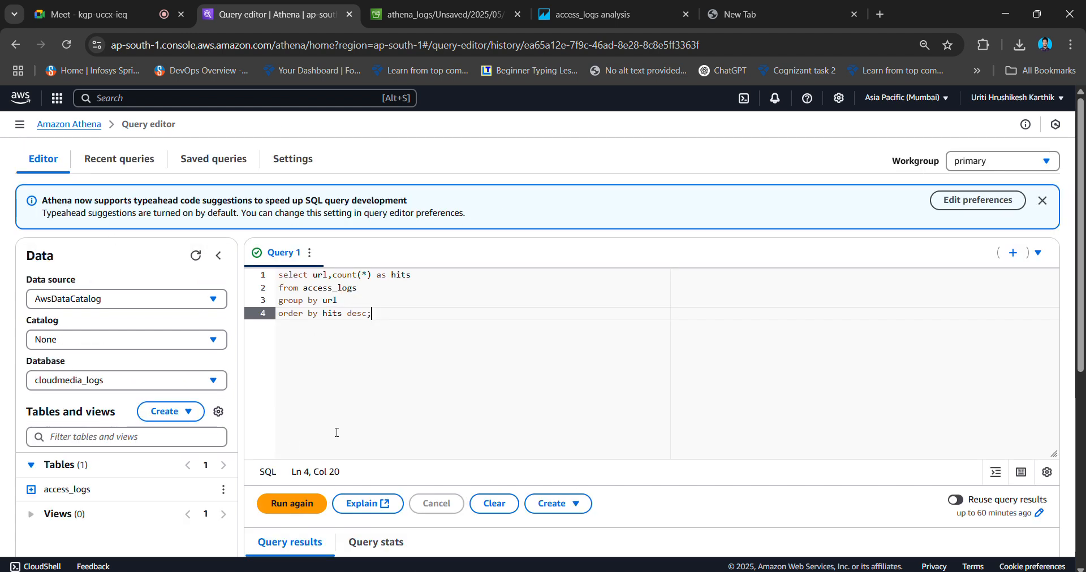
Look over the rows of the website_logs workbook in Excel and return to the Athena query editor.
key("alt+Tab")
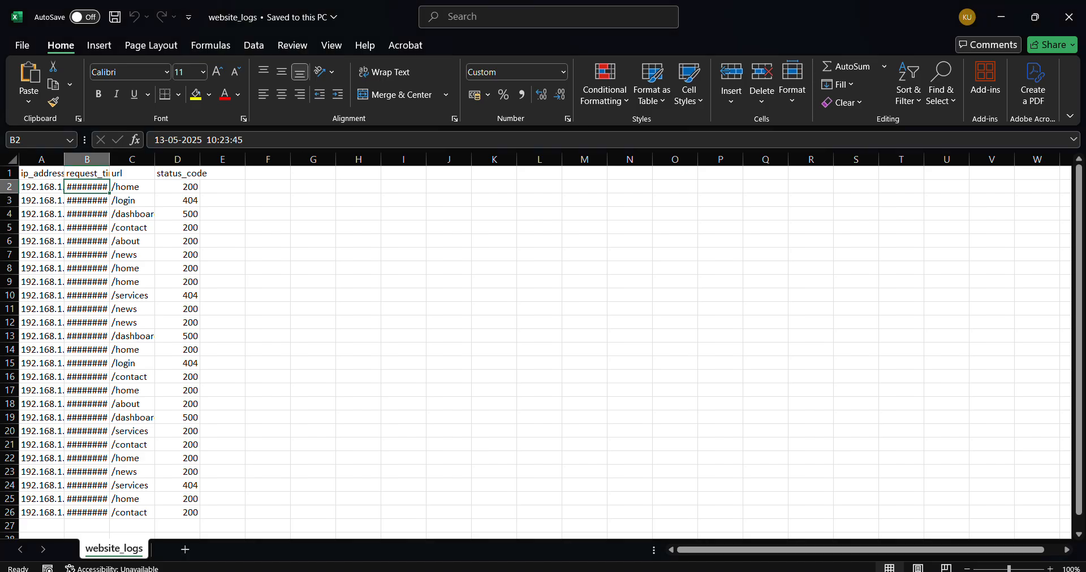
scroll(309, 375, "up", 5)
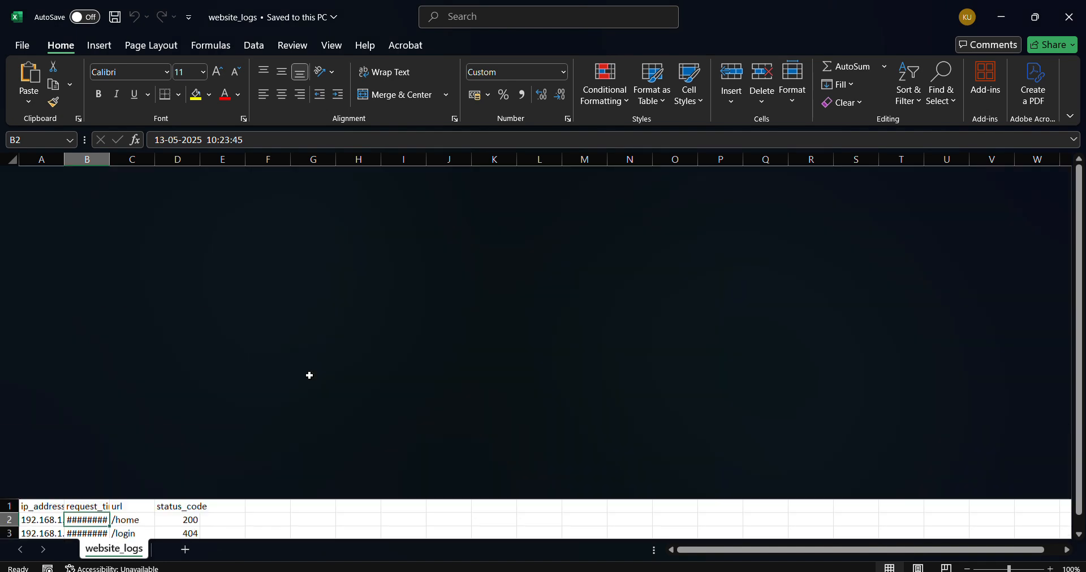
scroll(309, 376, "down", 6)
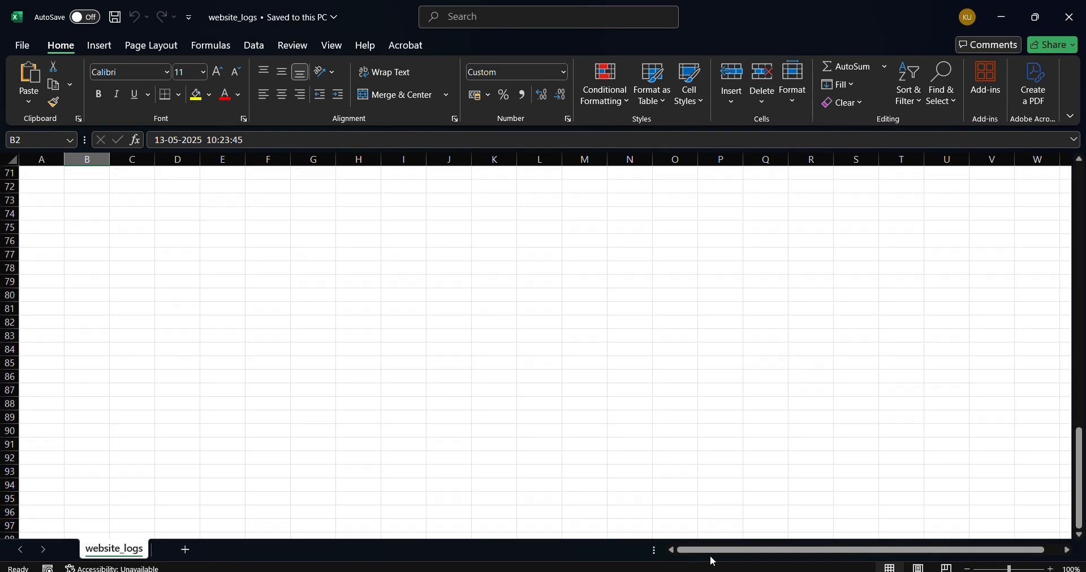
left_click(615, 538)
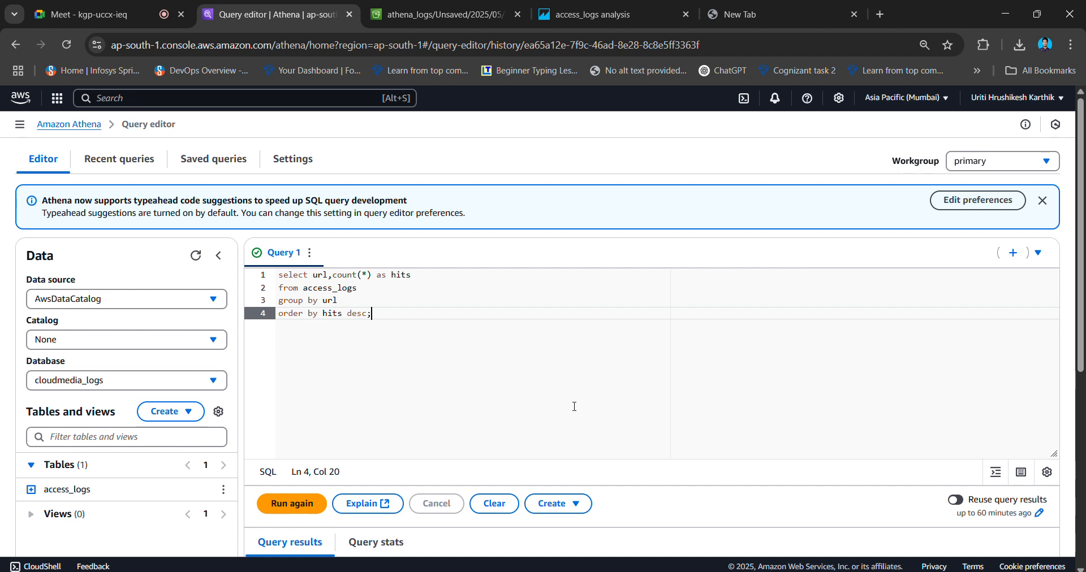
Search the AWS console for cost and open the Cost Explorer feature.
left_click(216, 101)
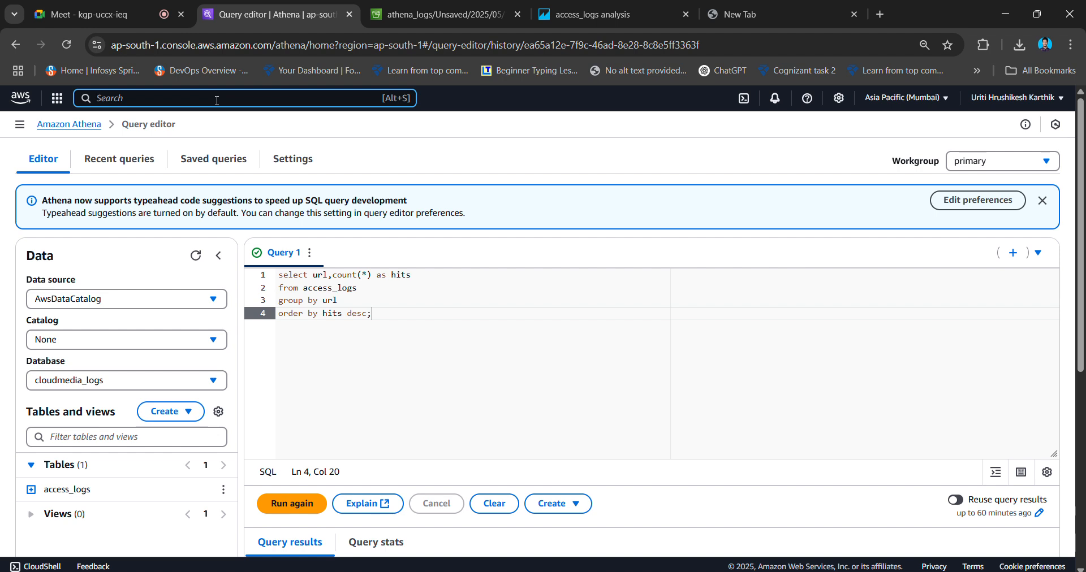
type("cost")
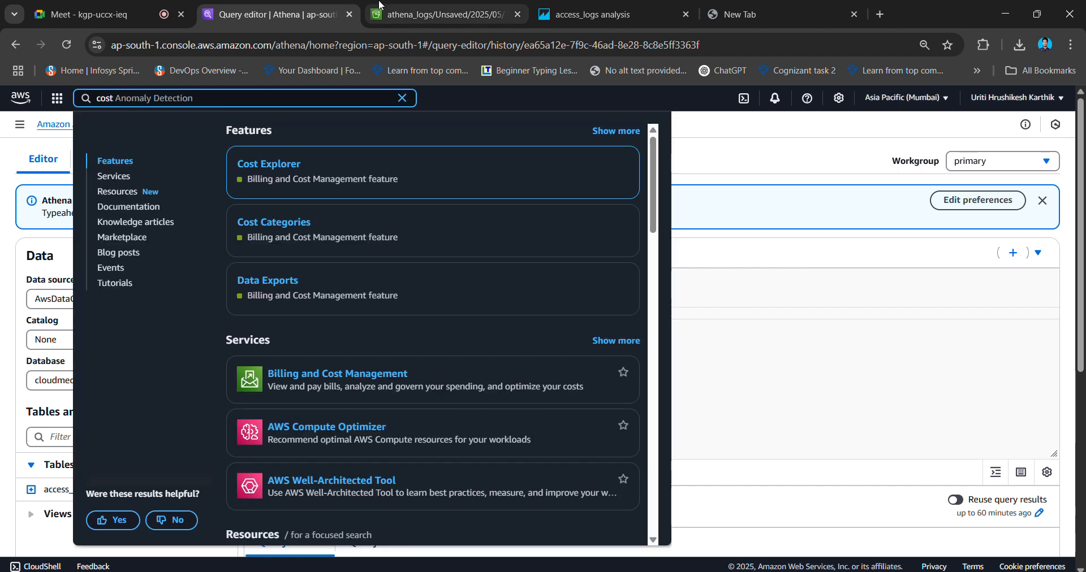
left_click(292, 169)
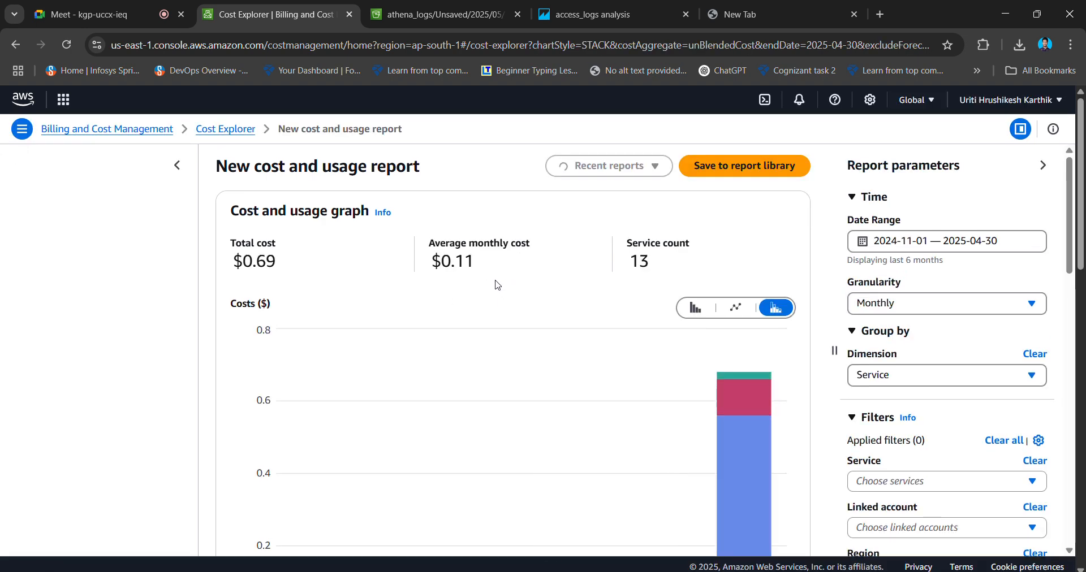
Examine the average monthly cost, the monthly bars for March and April 2025, and the cost and usage breakdown by service.
left_click_drag(497, 283, 431, 265)
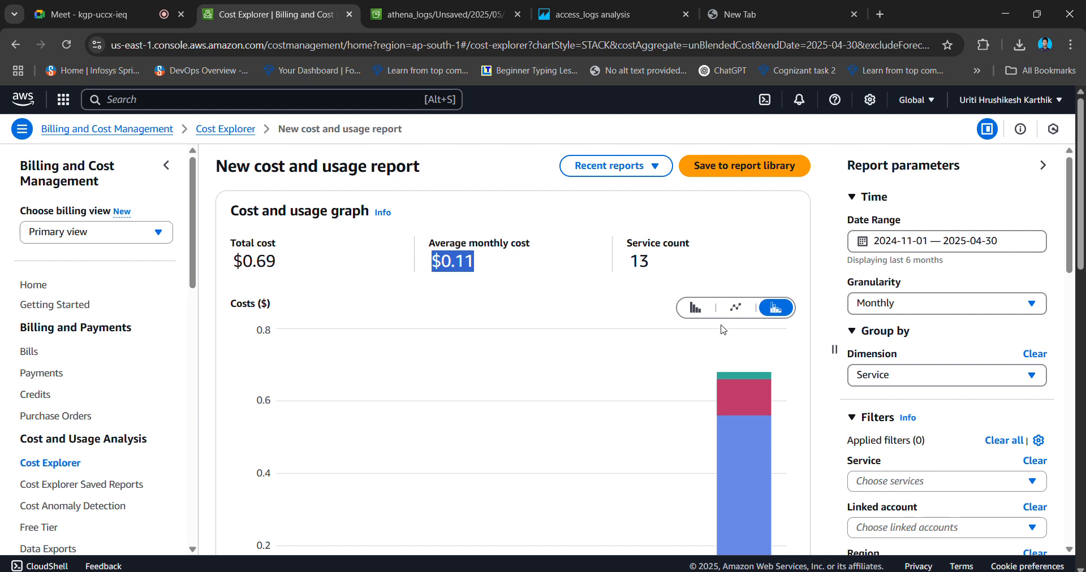
mouse_move(743, 377)
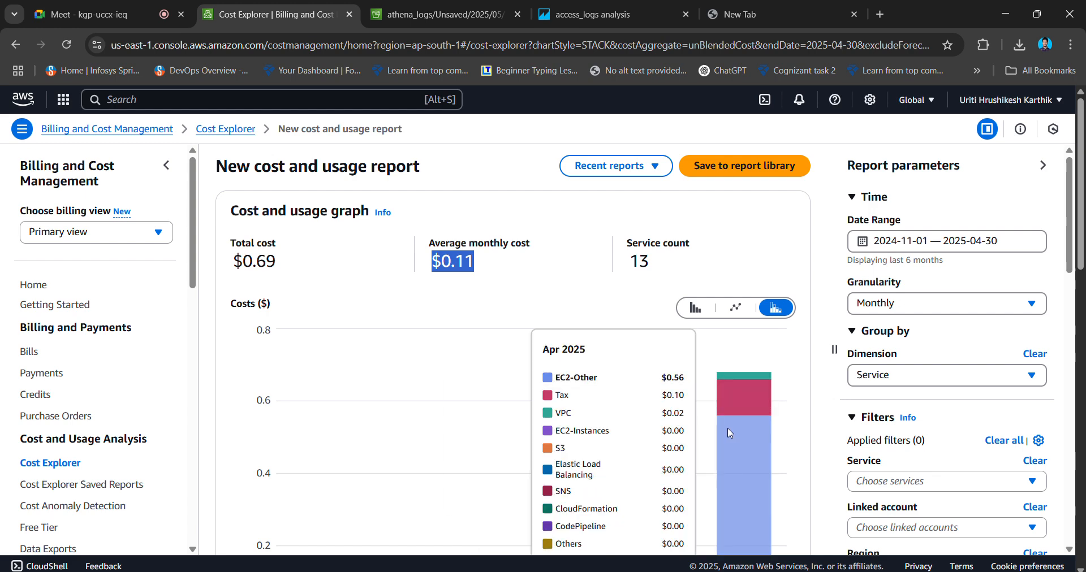
scroll(659, 351, "down", 10)
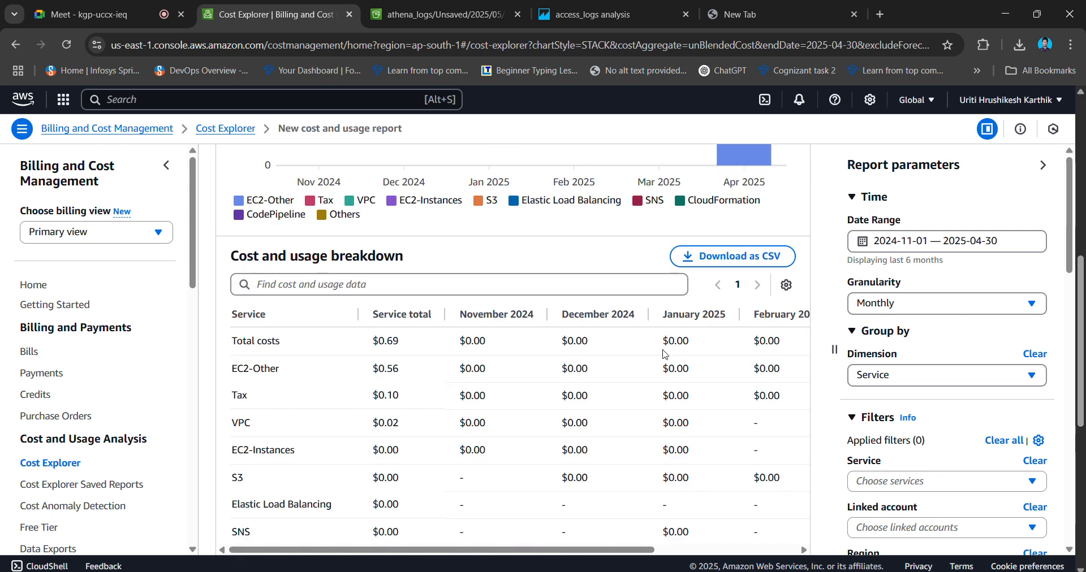
scroll(572, 325, "up", 4)
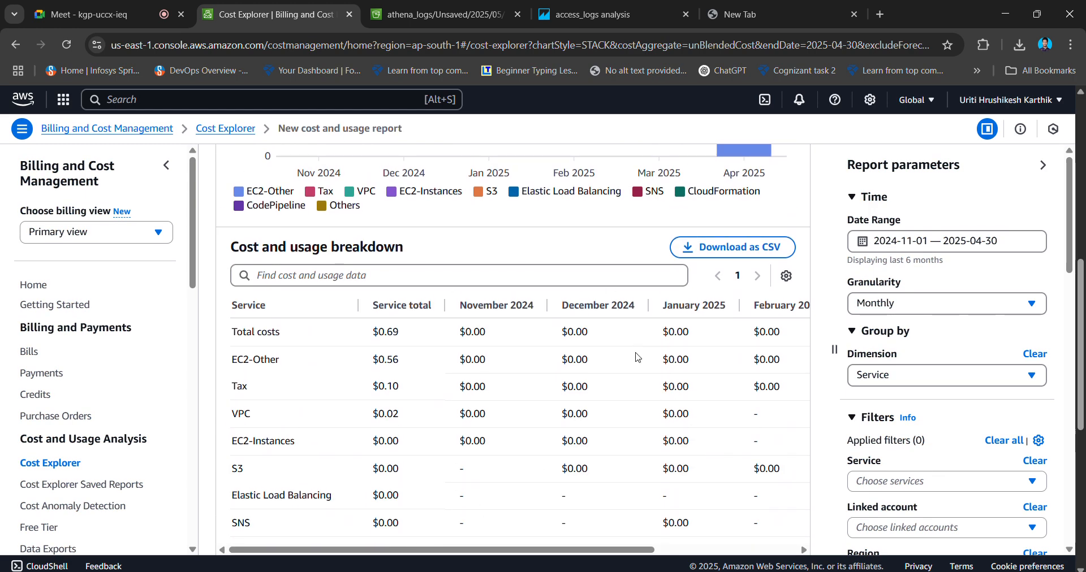
scroll(635, 356, "up", 6)
left_click(657, 364)
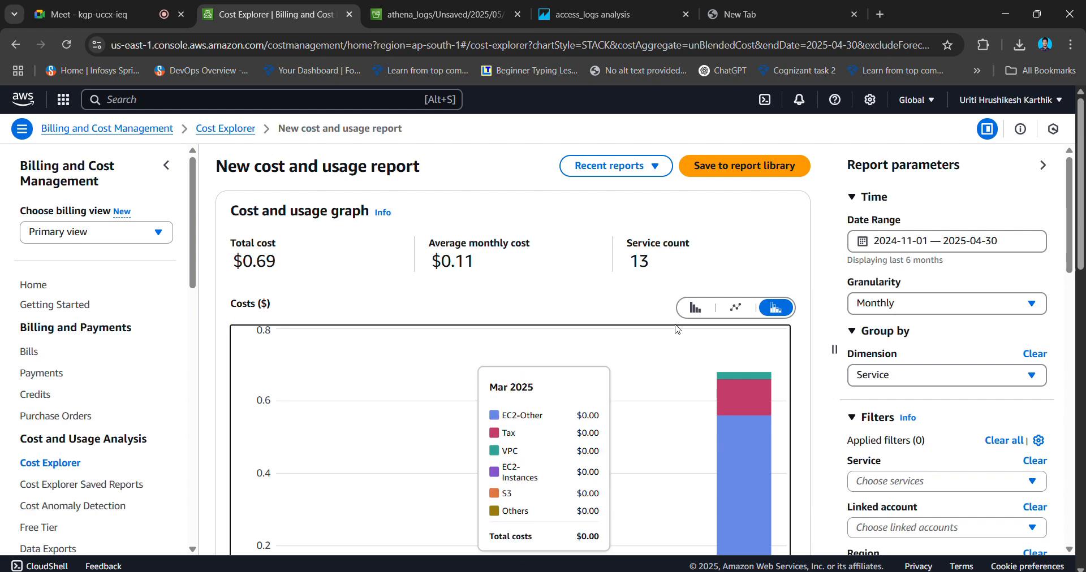
scroll(630, 317, "down", 10)
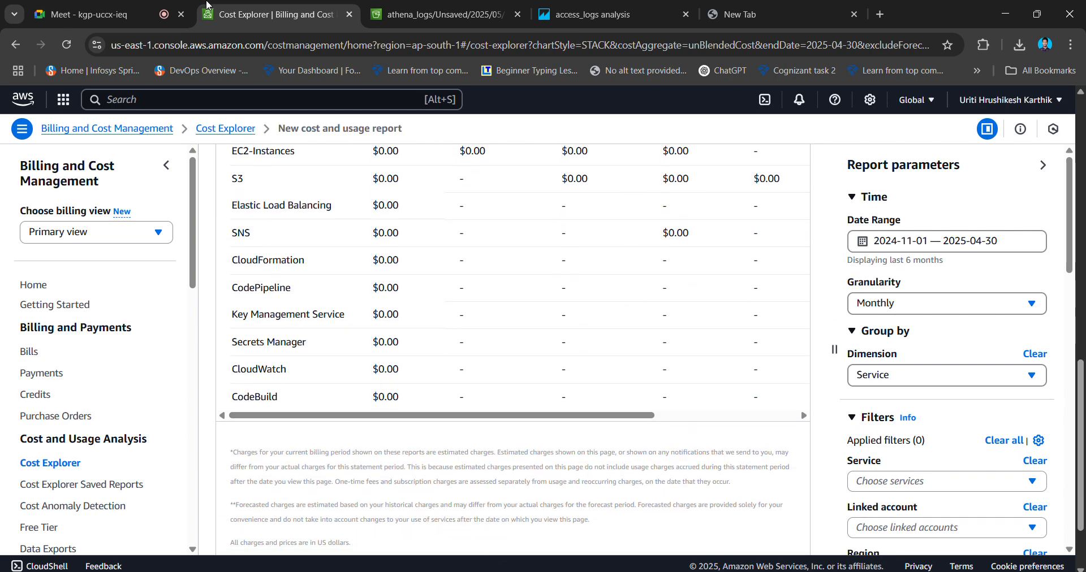
Check the access_logs analysis, go back to the Athena query editor, and view the hits-per-url result rows.
left_click(410, 5)
left_click(288, 19)
left_click(650, 11)
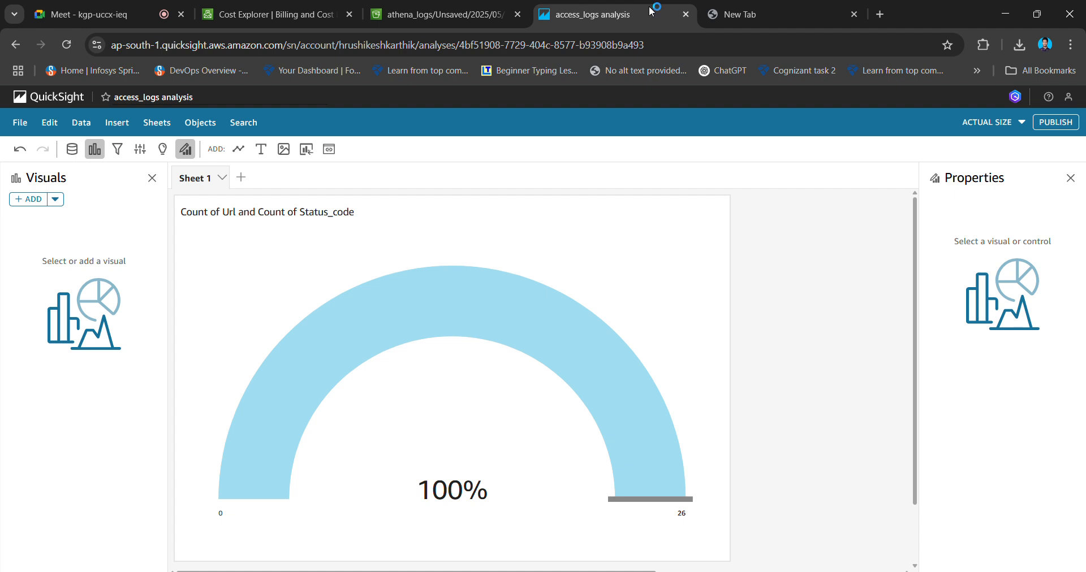
left_click(306, 10)
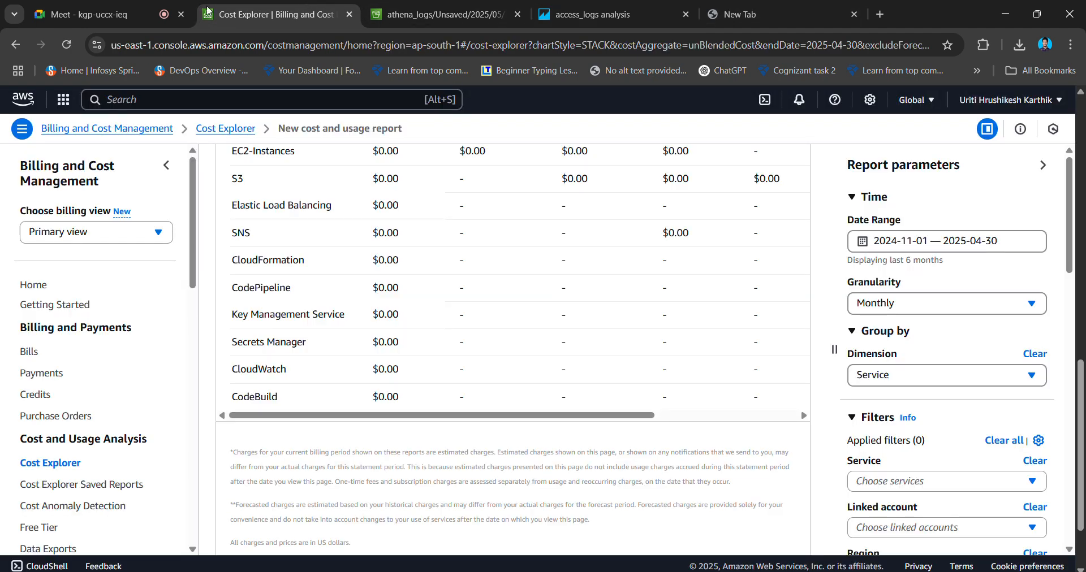
left_click(17, 41)
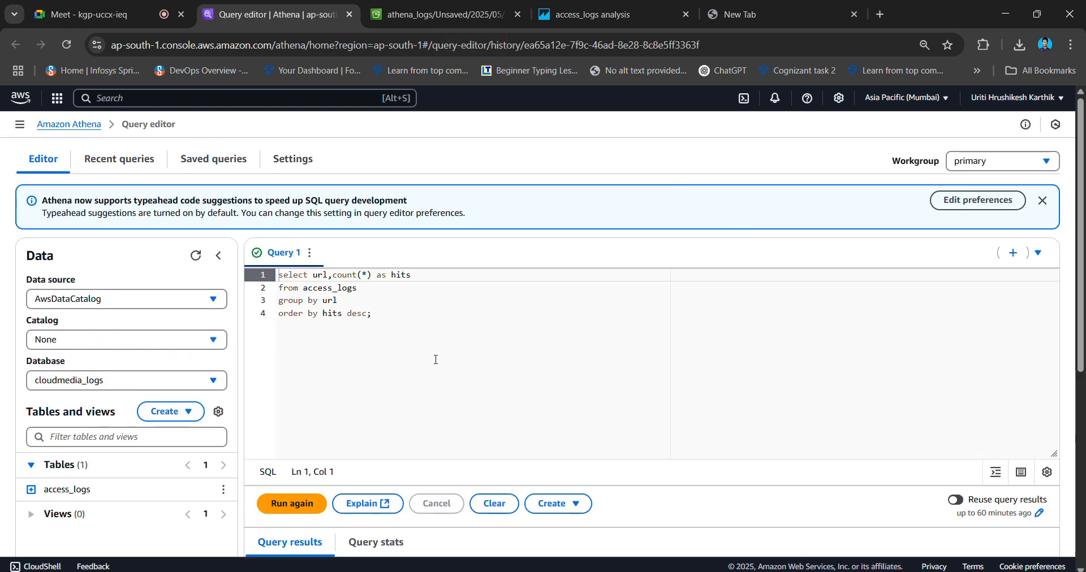
left_click(434, 359)
scroll(435, 362, "down", 5)
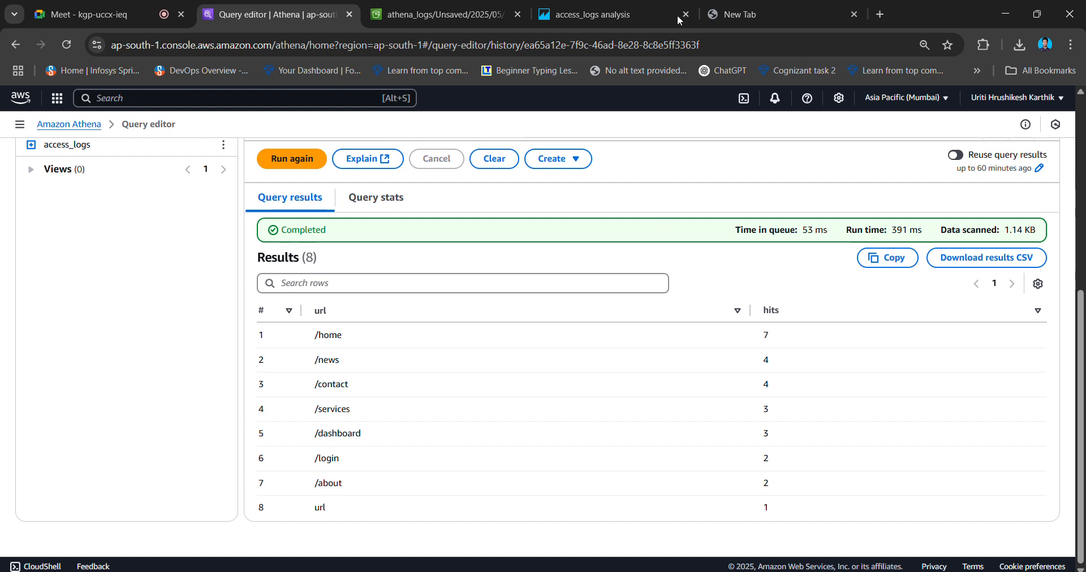
Publish the QuickSight access_logs analysis as a new dashboard named new, including all sheets.
left_click(599, 14)
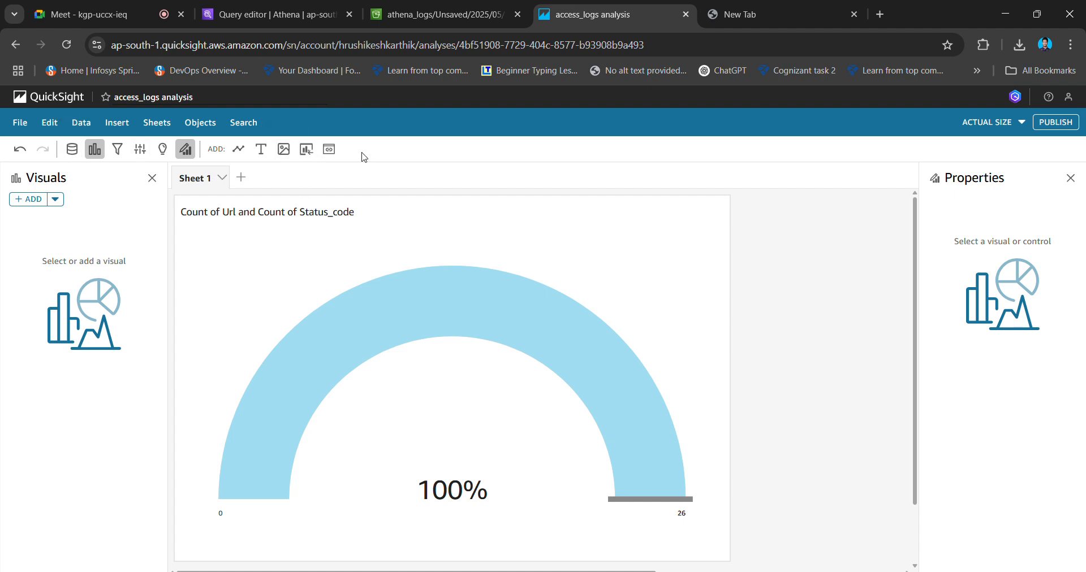
left_click(1049, 122)
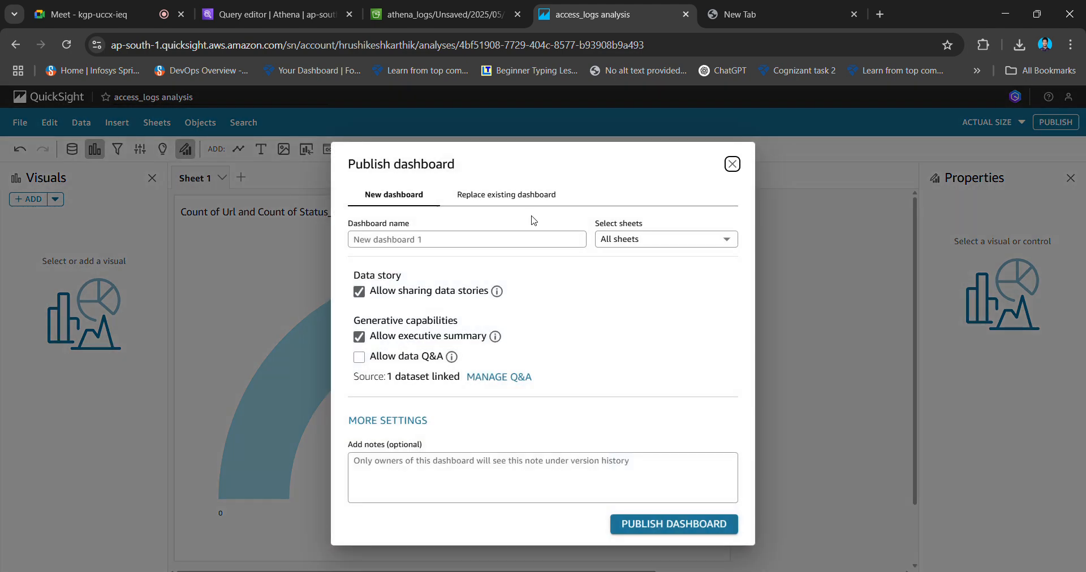
left_click(498, 238)
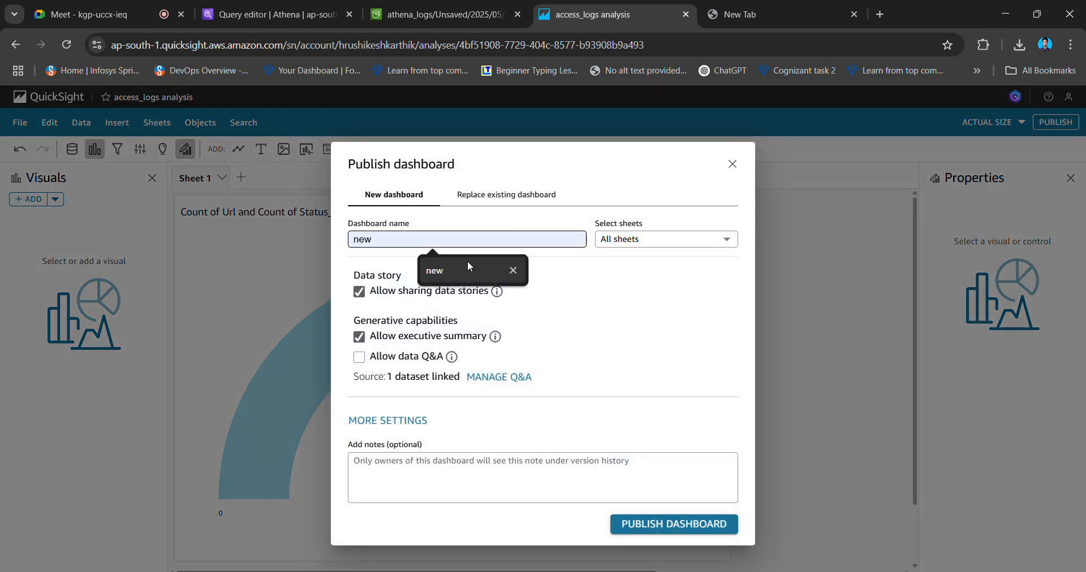
left_click(466, 268)
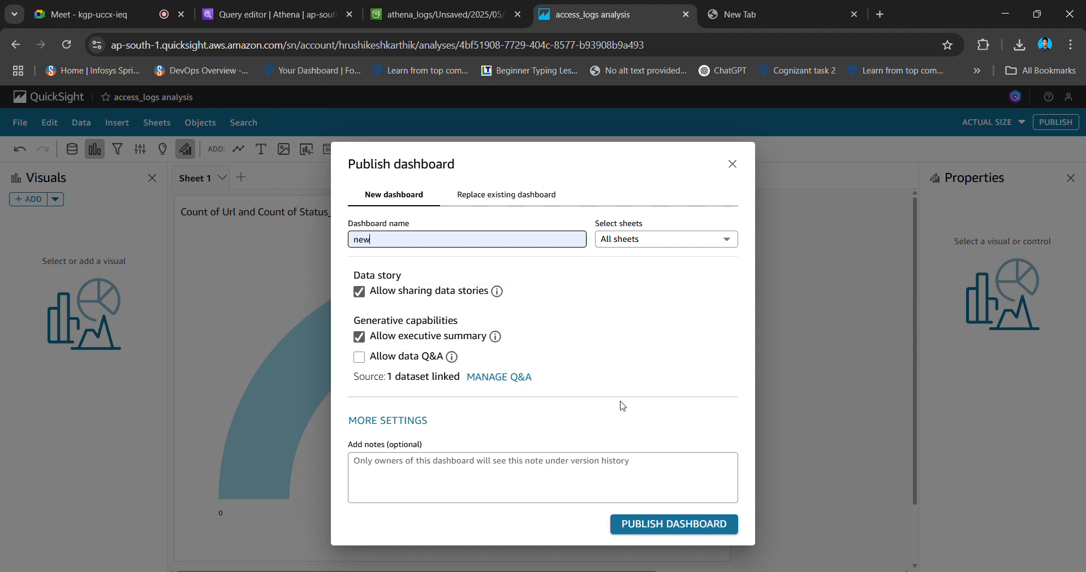
left_click(651, 527)
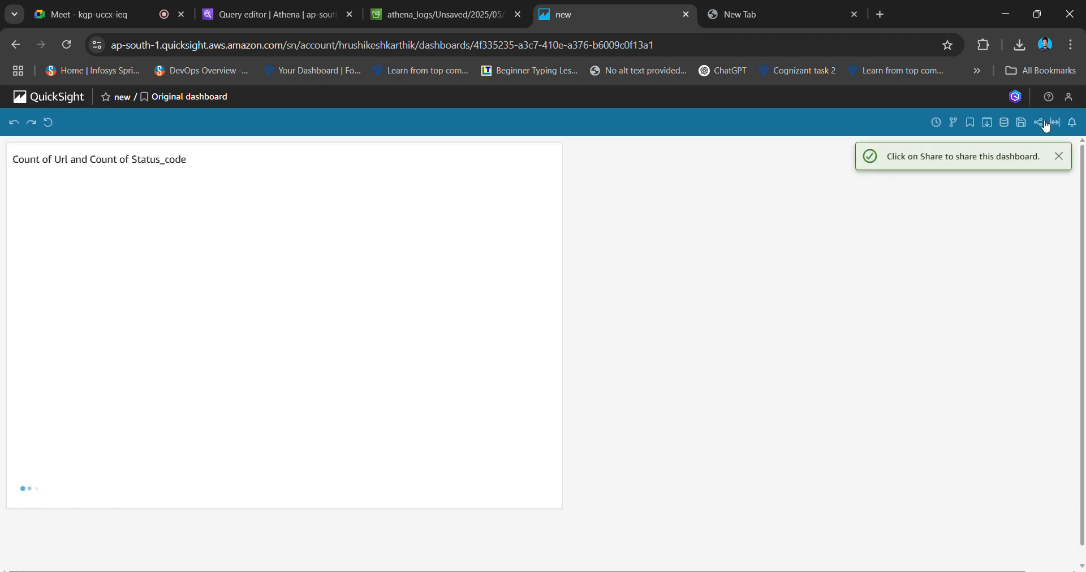
Open the sharing settings of the published dashboard and copy its link.
left_click(1039, 124)
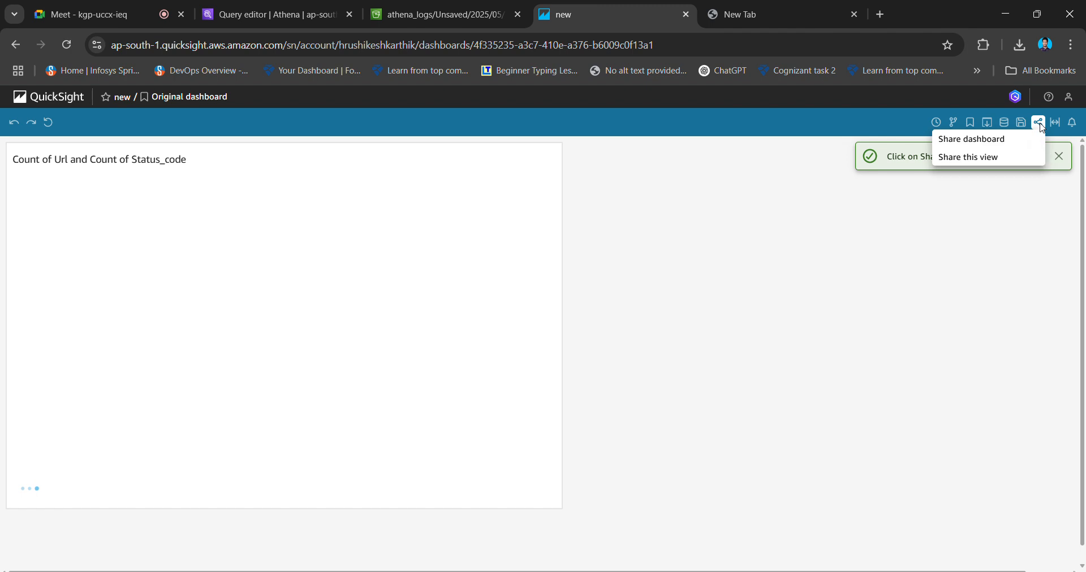
left_click(989, 139)
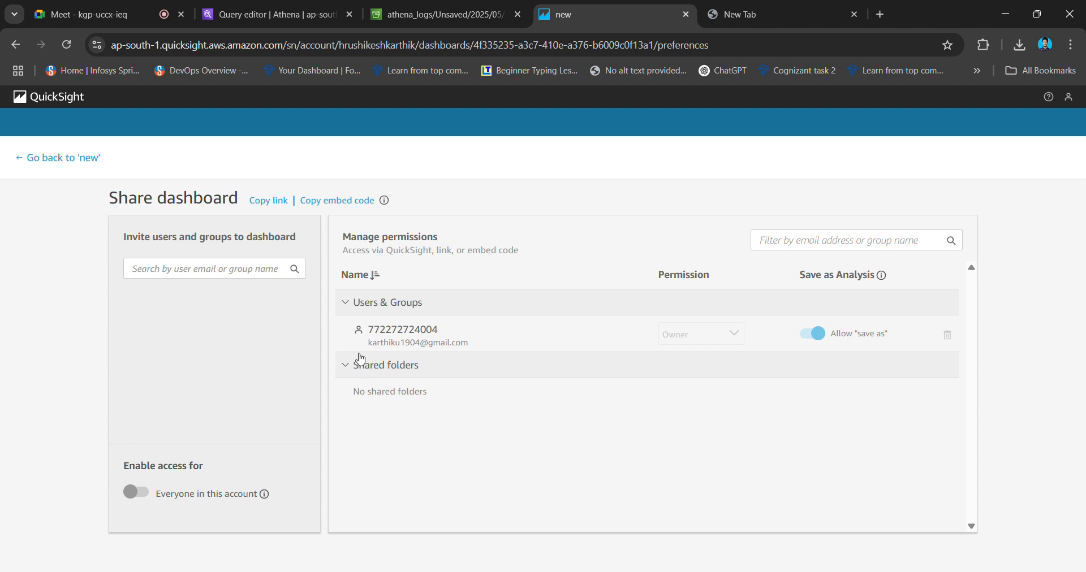
left_click(270, 200)
Switch to the Google Meet call and send the copied dashboard link in the in-call messages.
left_click(130, 5)
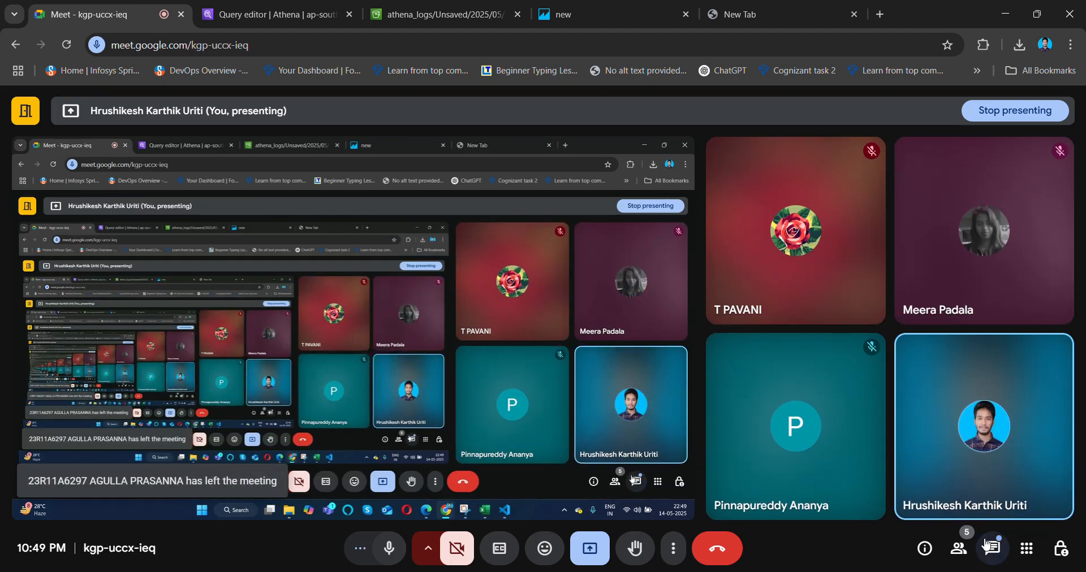
left_click(986, 545)
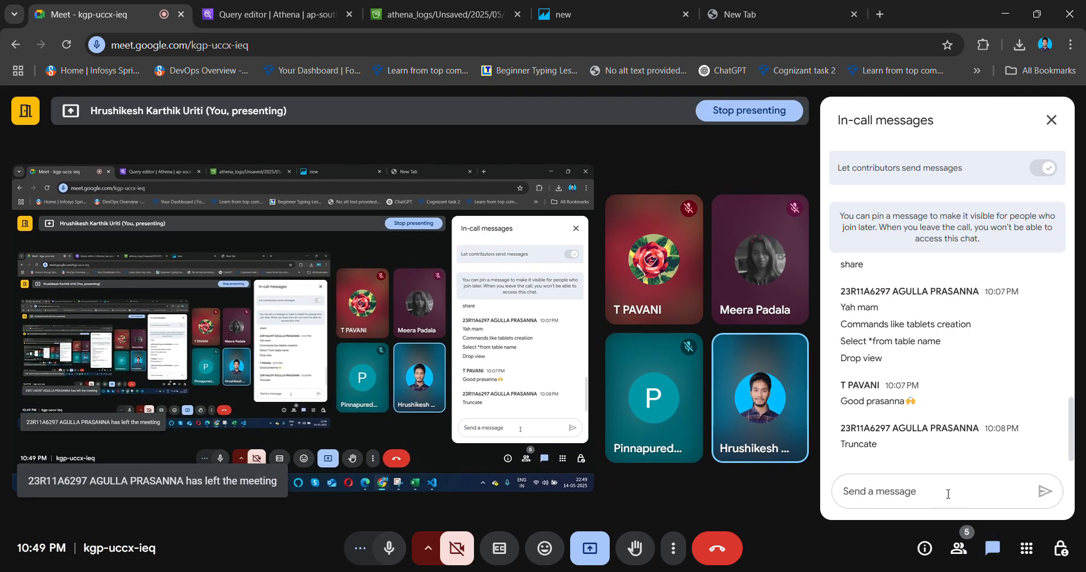
key("ctrl+v")
key("Return")
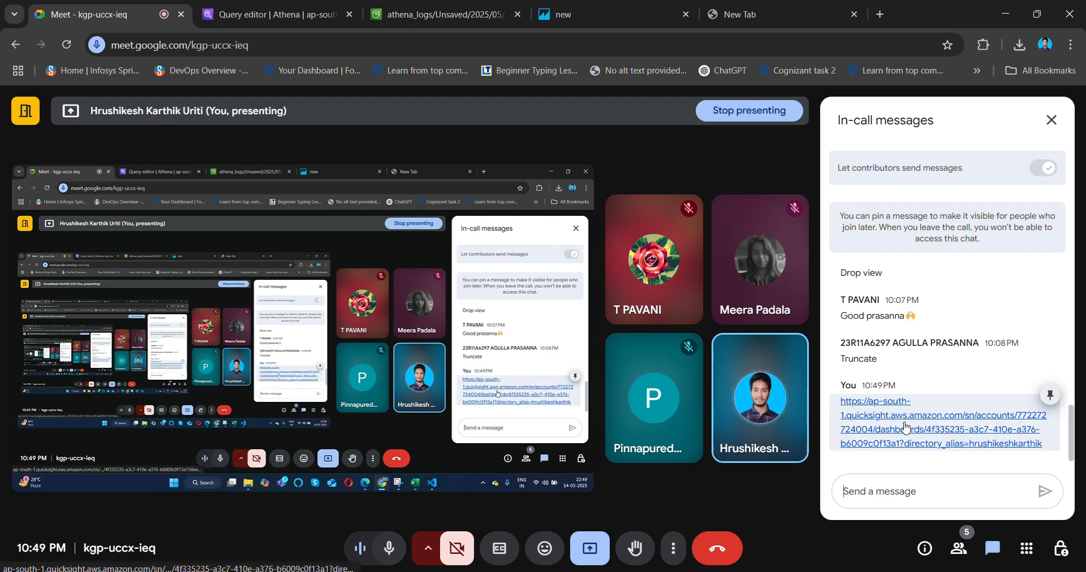
right_click(904, 422)
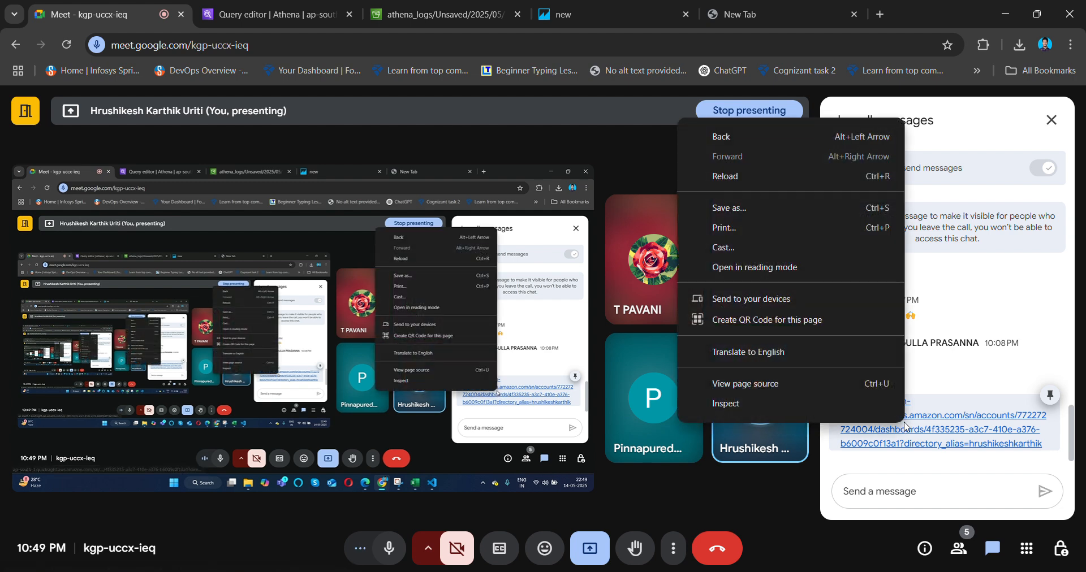
left_click(975, 377)
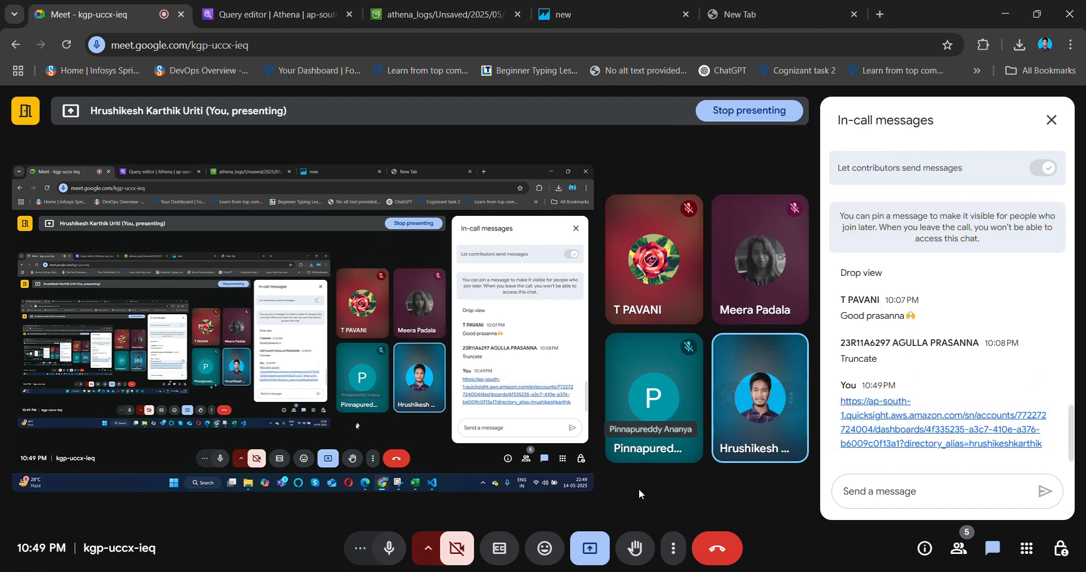
Switch to Microsoft Edge and load the copied dashboard link in a new tab.
key("alt+Tab")
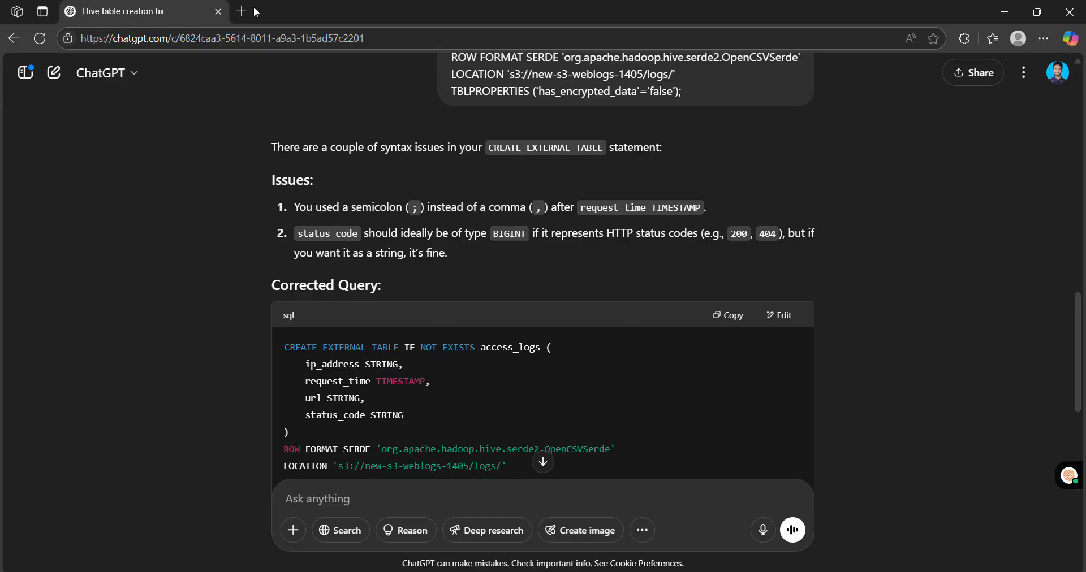
left_click(243, 10)
key("ctrl+v")
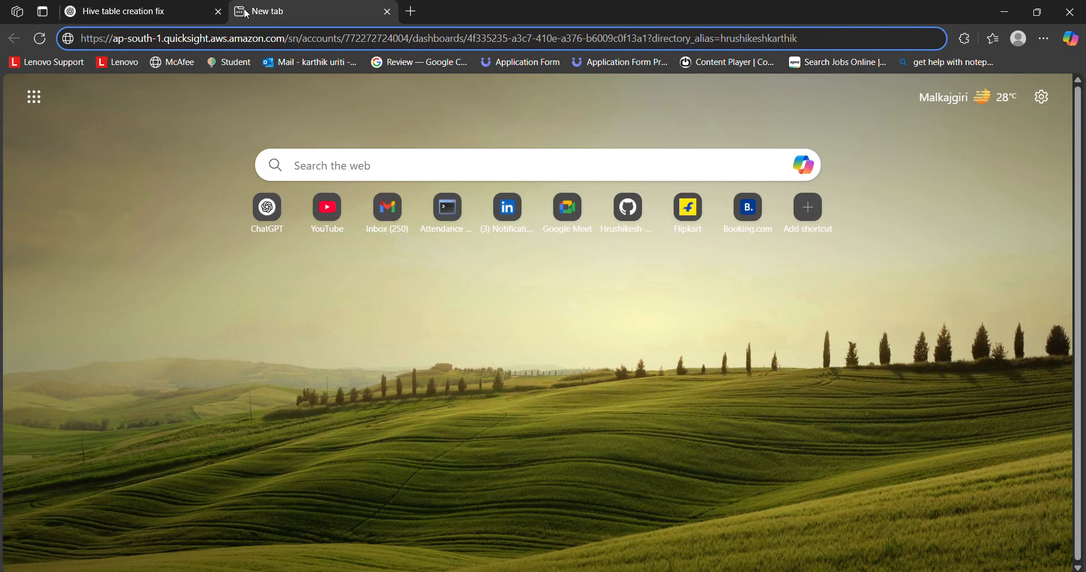
key("Return")
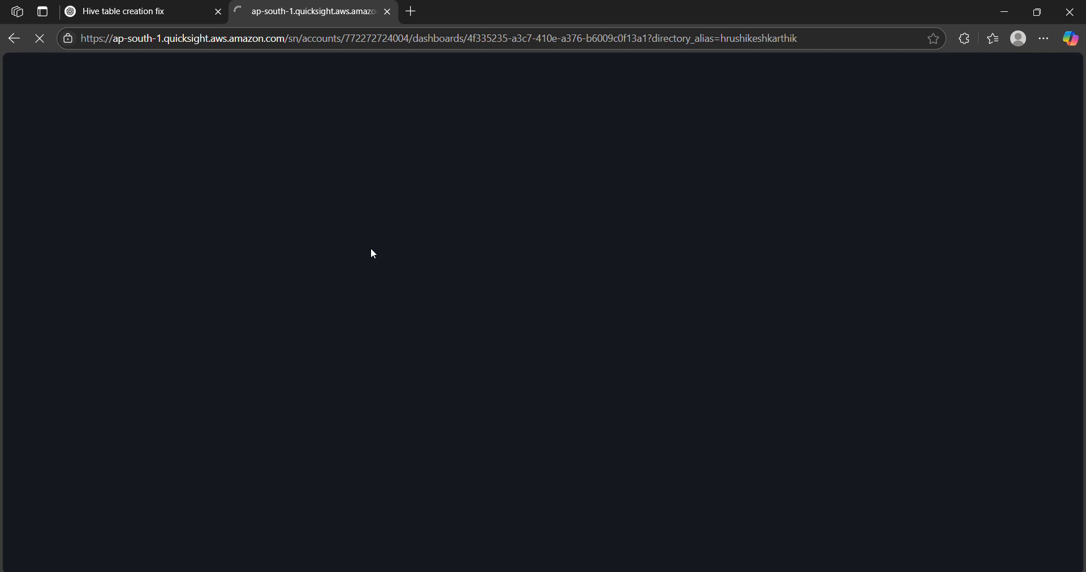
Return to the Athena query editor in Chrome and run the query drop table access_logs;.
left_click(218, 12)
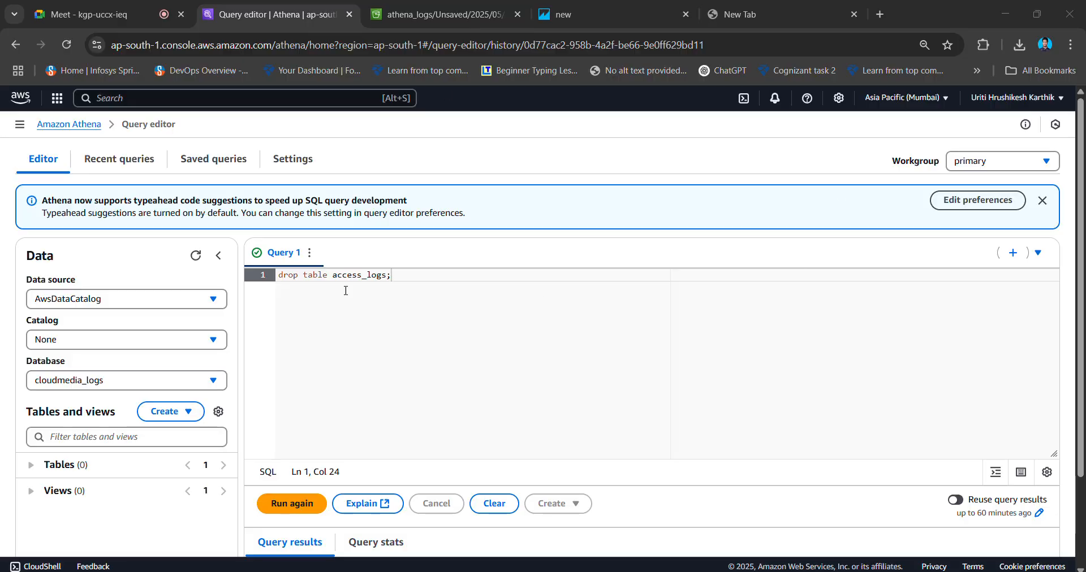
Review the outcome of the drop table query, and check the sharing page of the QuickSight dashboard.
scroll(535, 313, "down", 2)
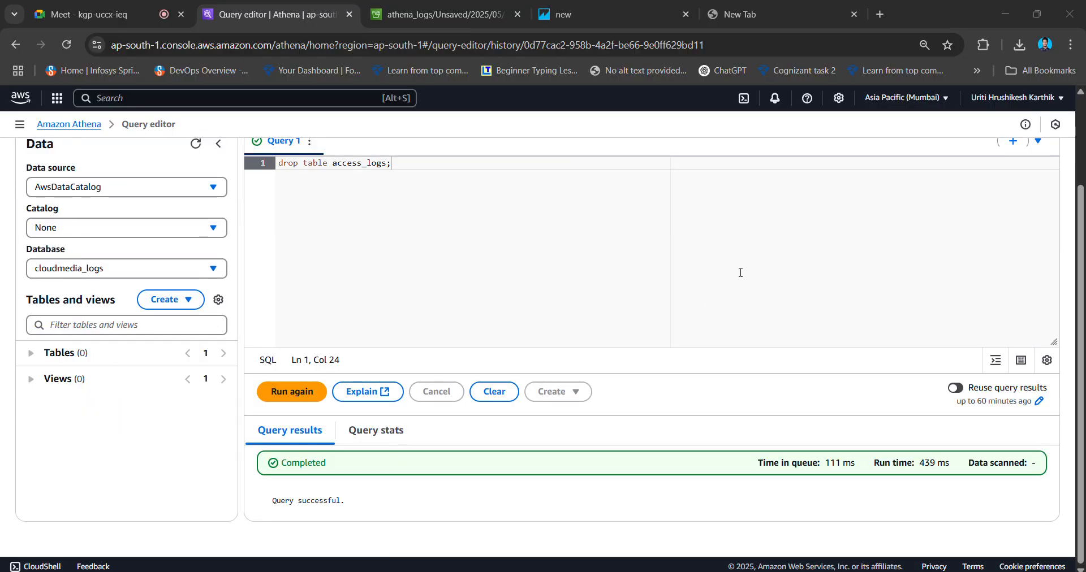
scroll(436, 281, "up", 2)
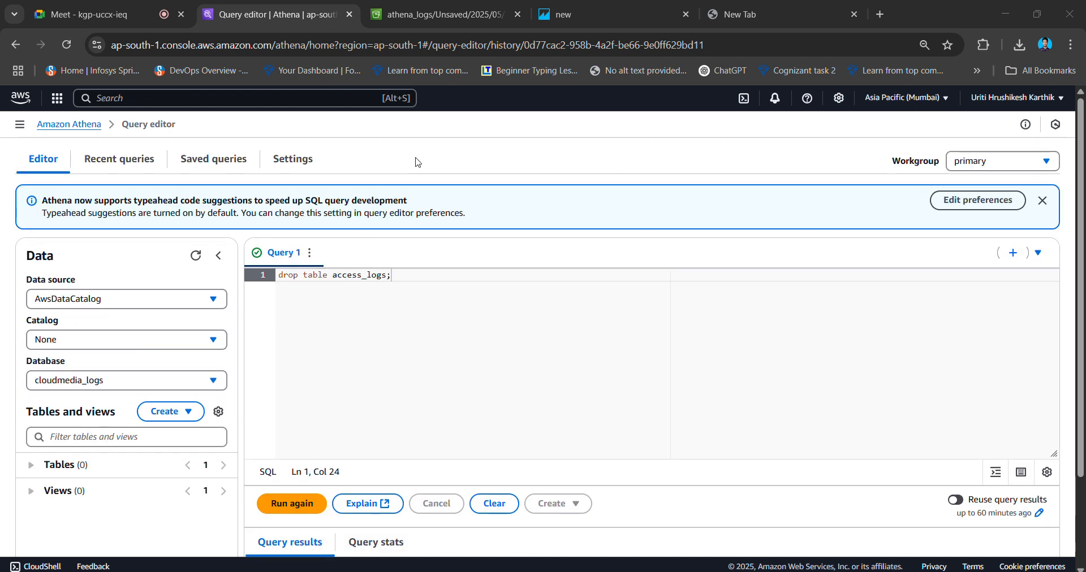
left_click(249, 95)
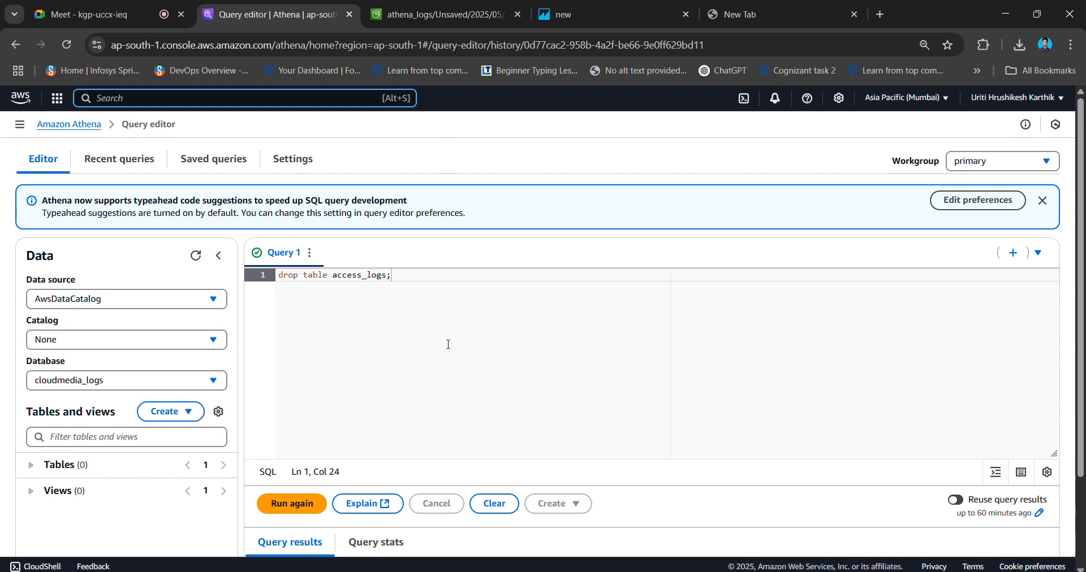
left_click(667, 7)
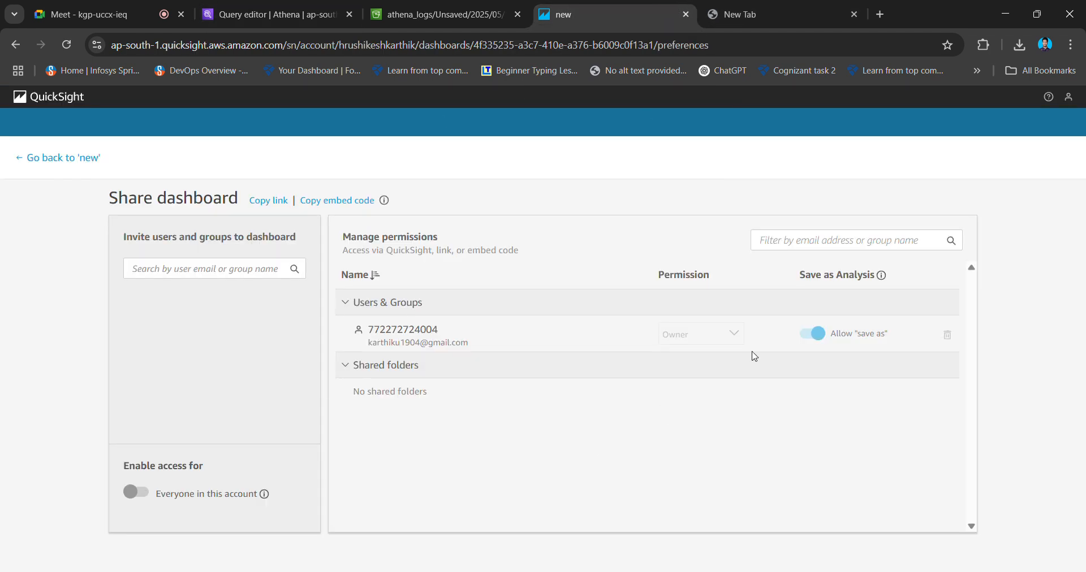
Return to the Athena console page, search for the iam service, and open its list of roles.
left_click(288, 17)
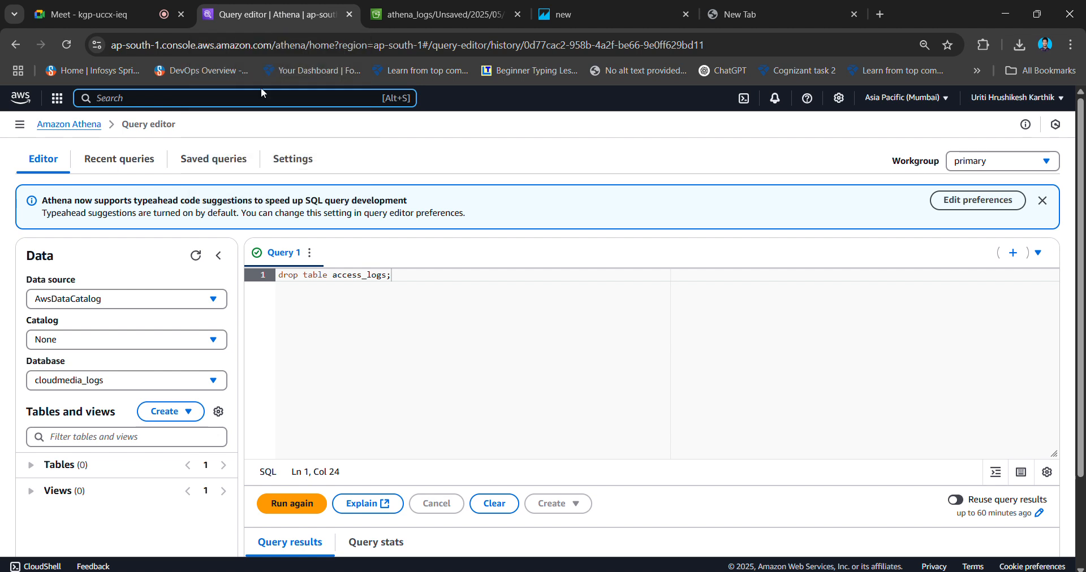
type("iam")
left_click(280, 164)
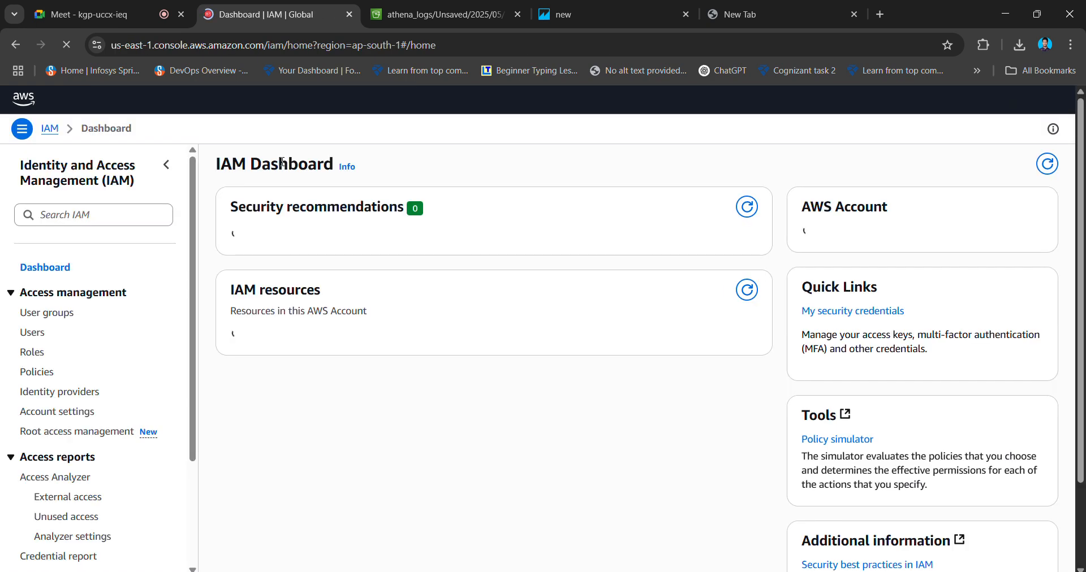
left_click(31, 353)
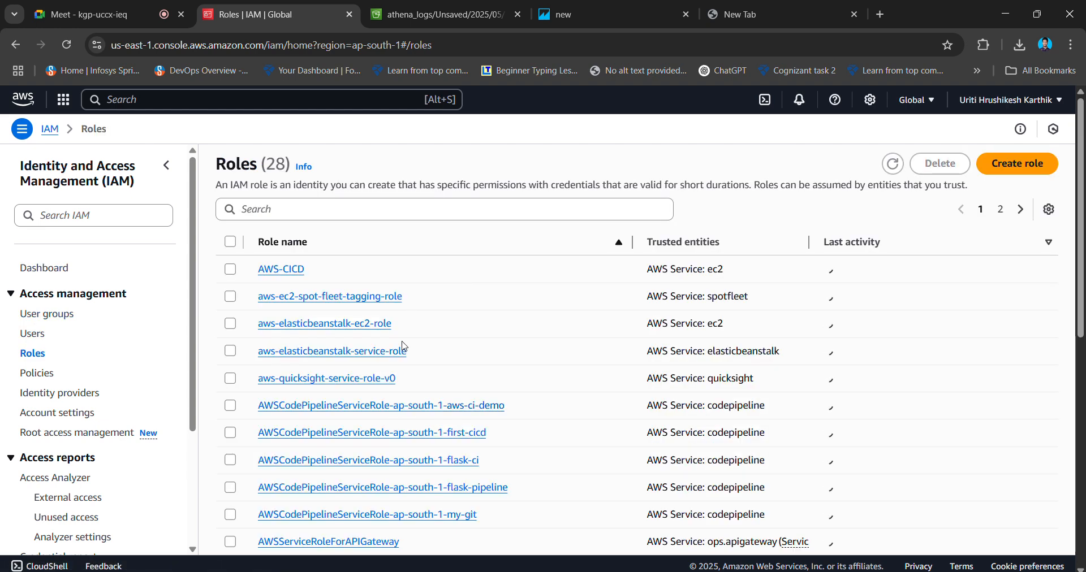
Look through the IAM roles list and open the role aws-quicksight-service-role-v0.
scroll(357, 364, "down", 2)
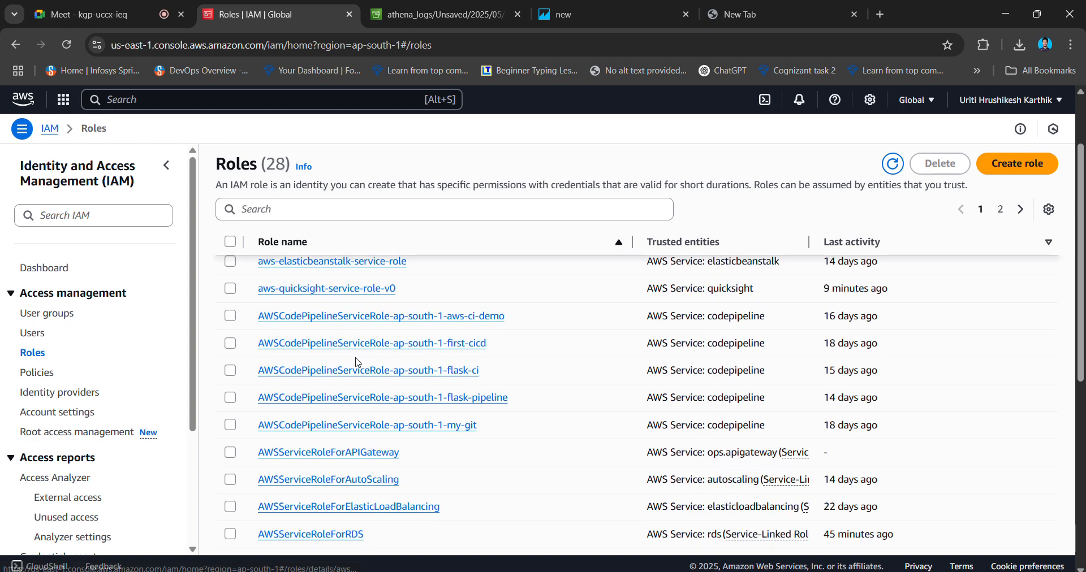
scroll(356, 362, "down", 2)
scroll(357, 363, "down", 4)
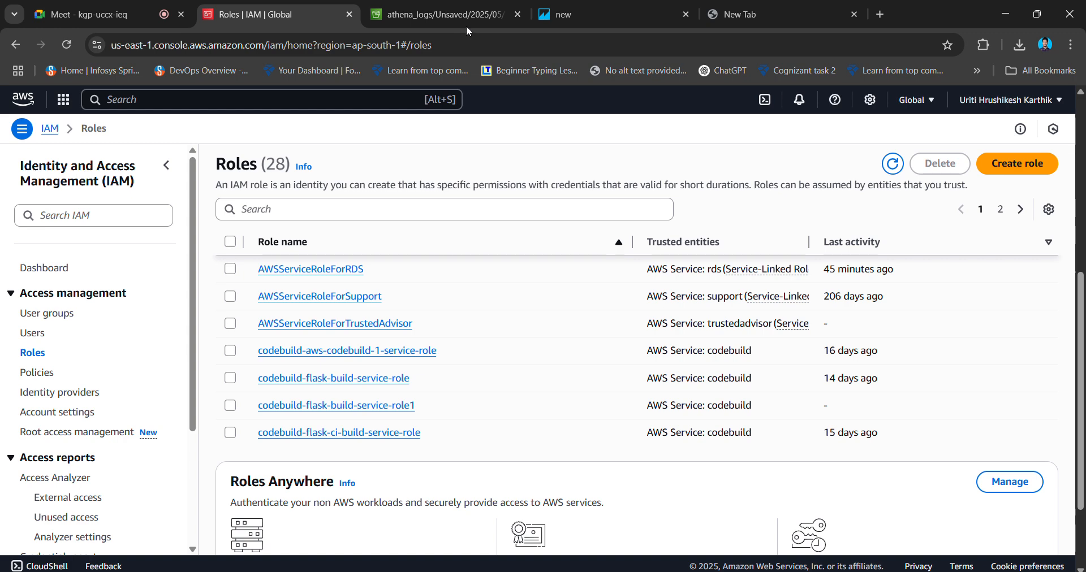
scroll(449, 296, "down", 2)
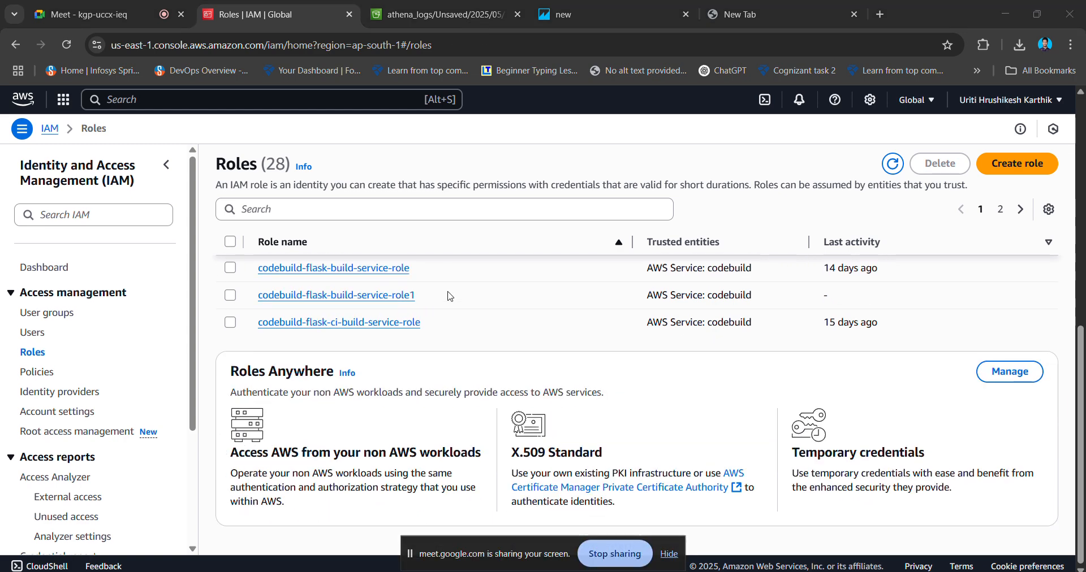
scroll(450, 295, "up", 3)
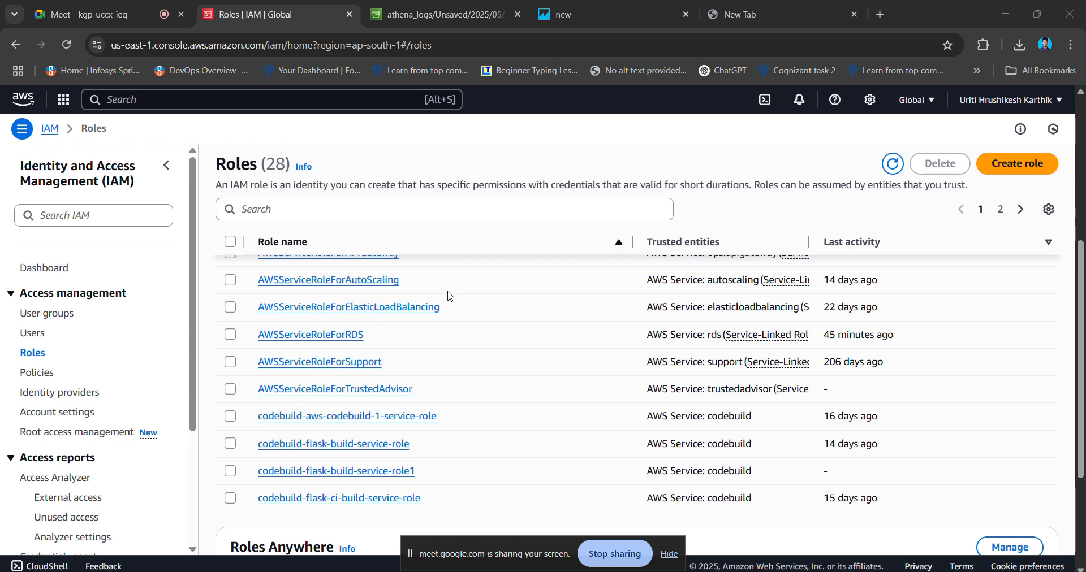
scroll(377, 436, "up", 2)
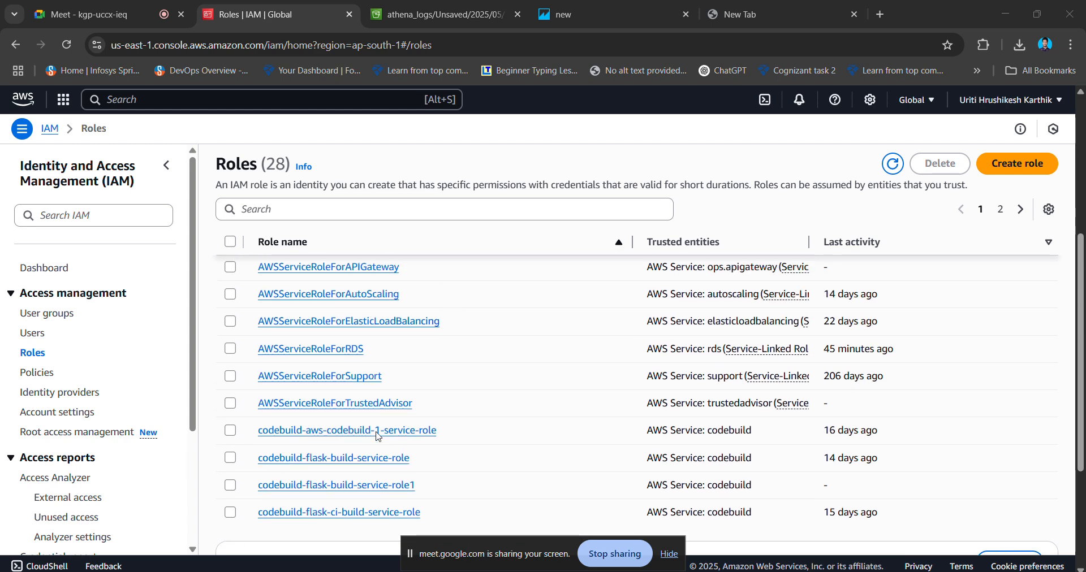
scroll(378, 436, "up", 2)
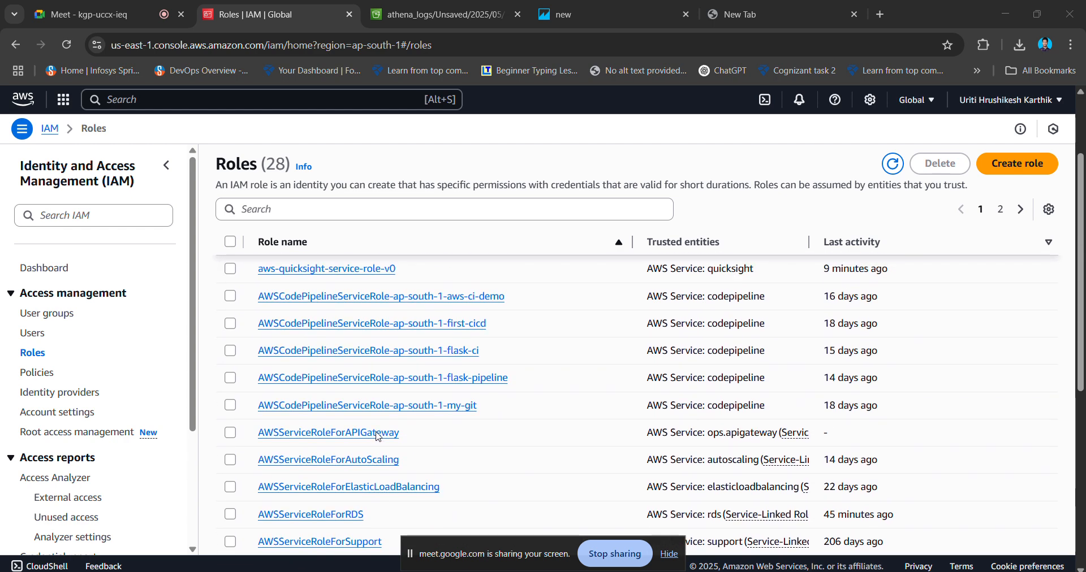
scroll(378, 436, "up", 2)
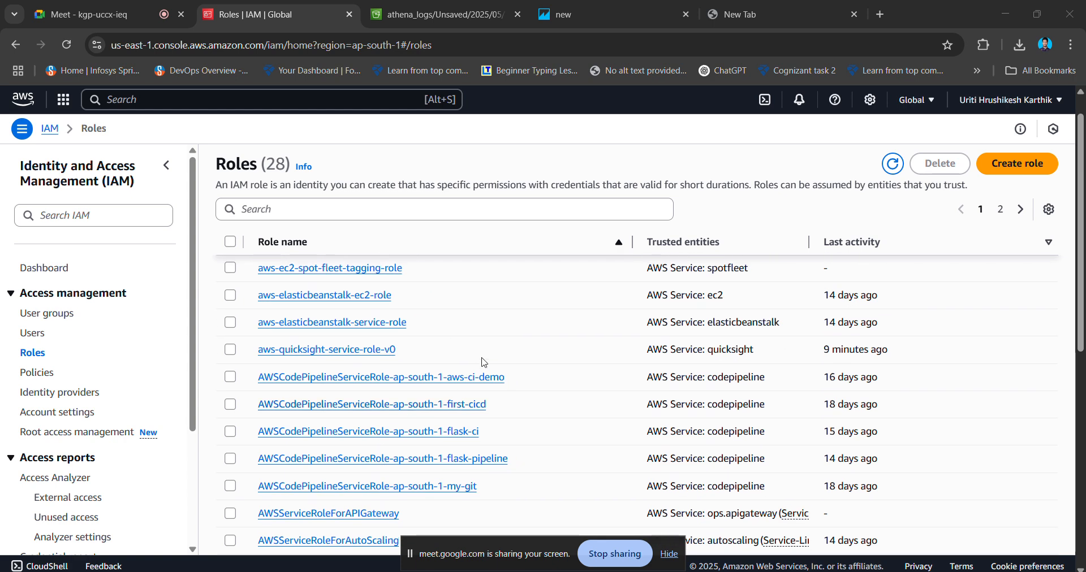
scroll(439, 370, "up", 1)
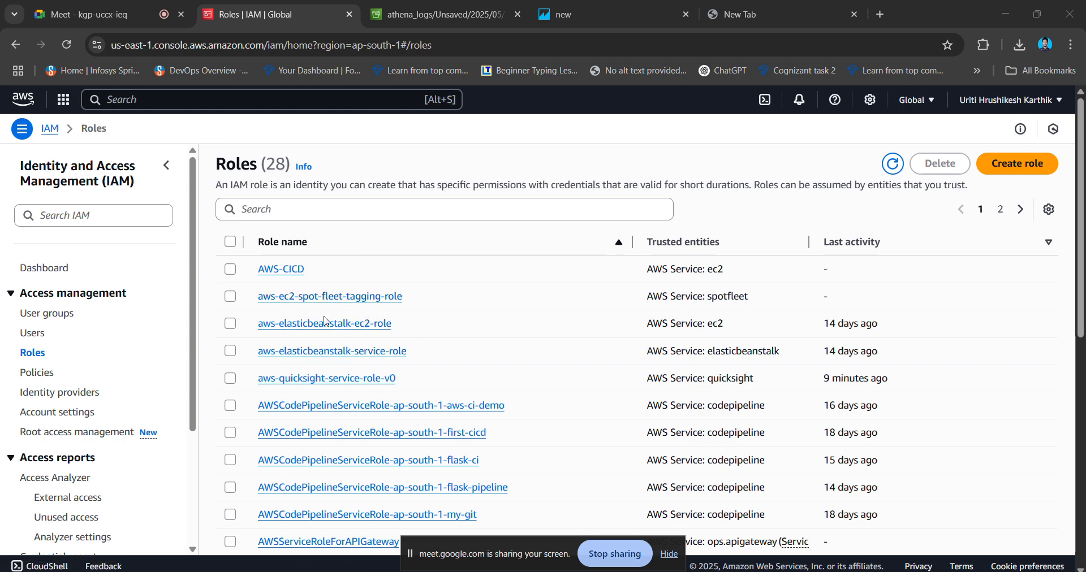
left_click(341, 379)
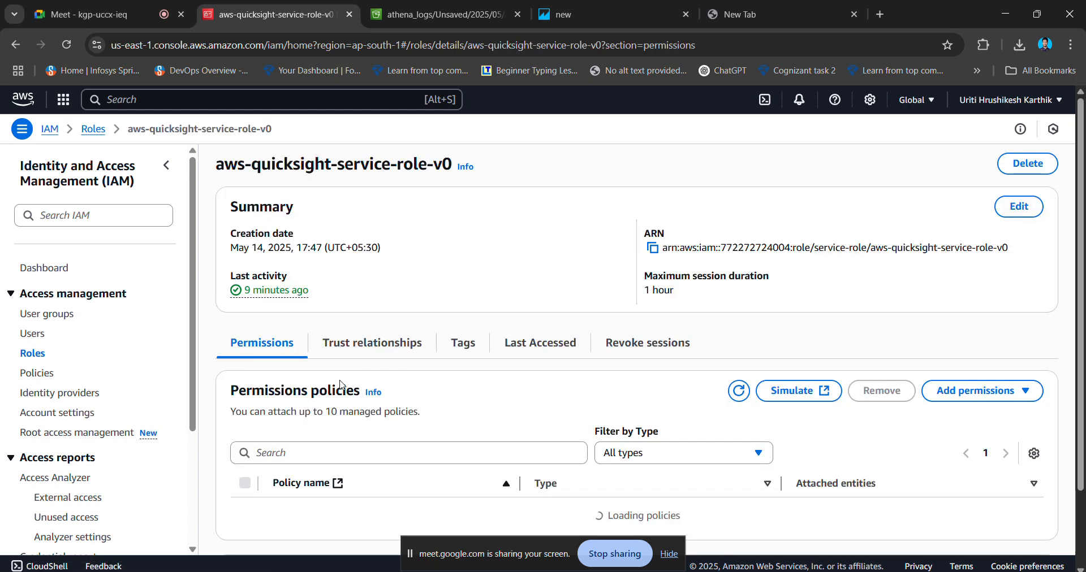
Examine the permissions policies attached to the QuickSight service role and the options for adding permissions.
scroll(460, 410, "down", 2)
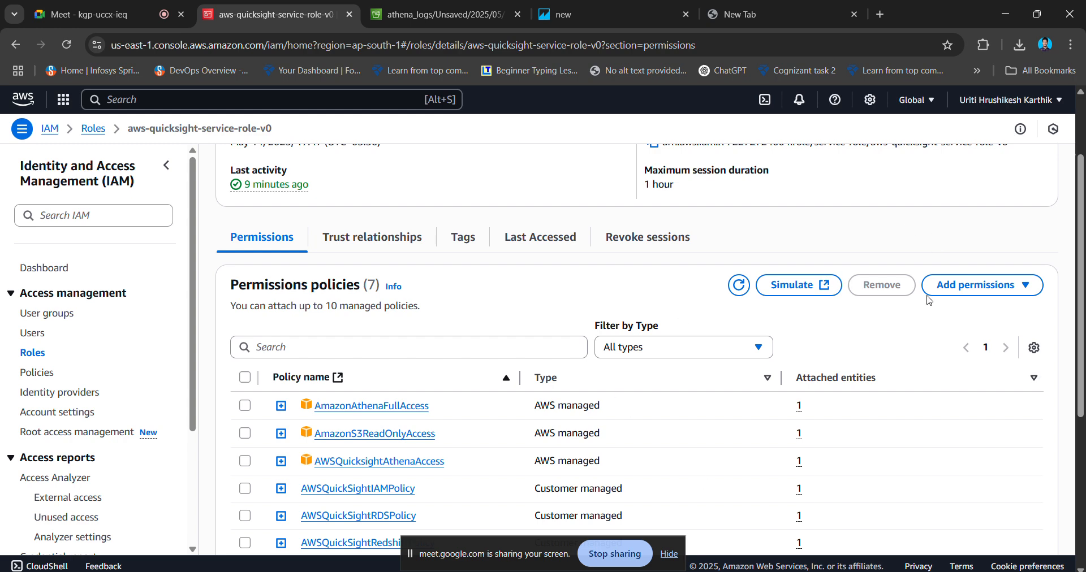
left_click(983, 286)
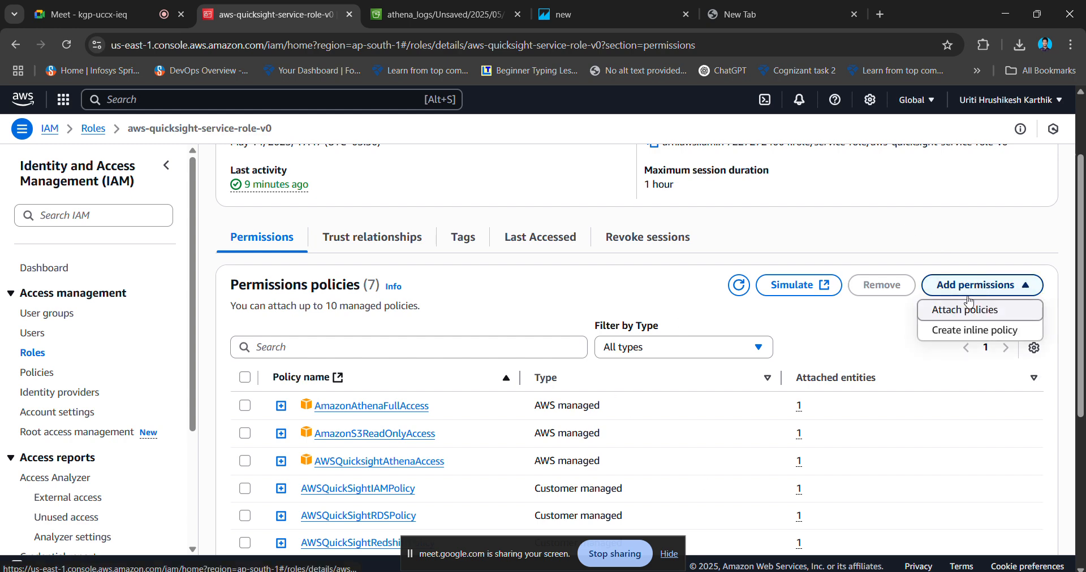
left_click(853, 334)
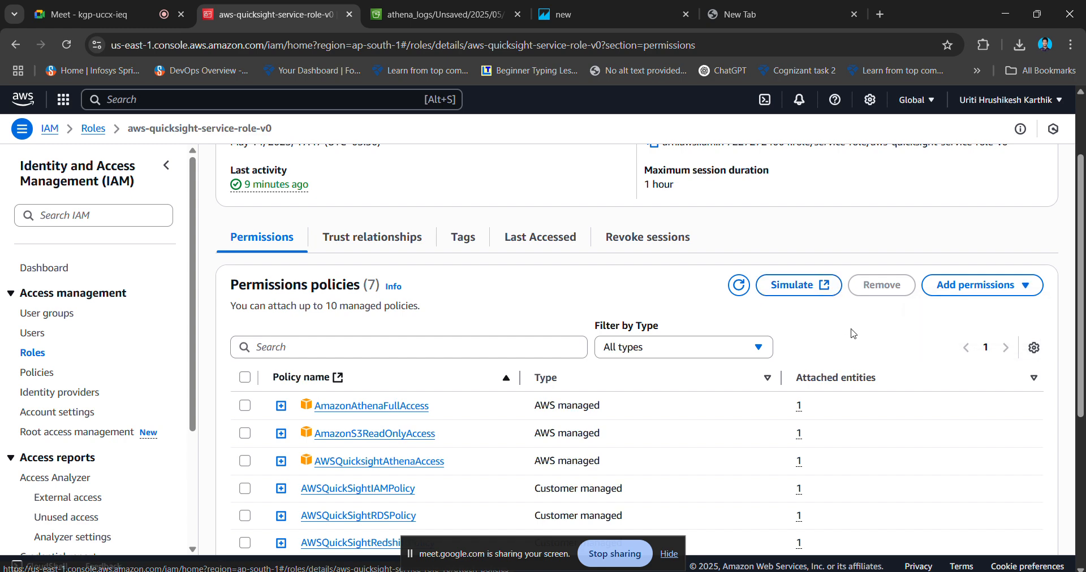
mouse_move(304, 419)
left_mouse_down()
mouse_move(438, 415)
mouse_move(427, 434)
mouse_move(299, 431)
left_mouse_up()
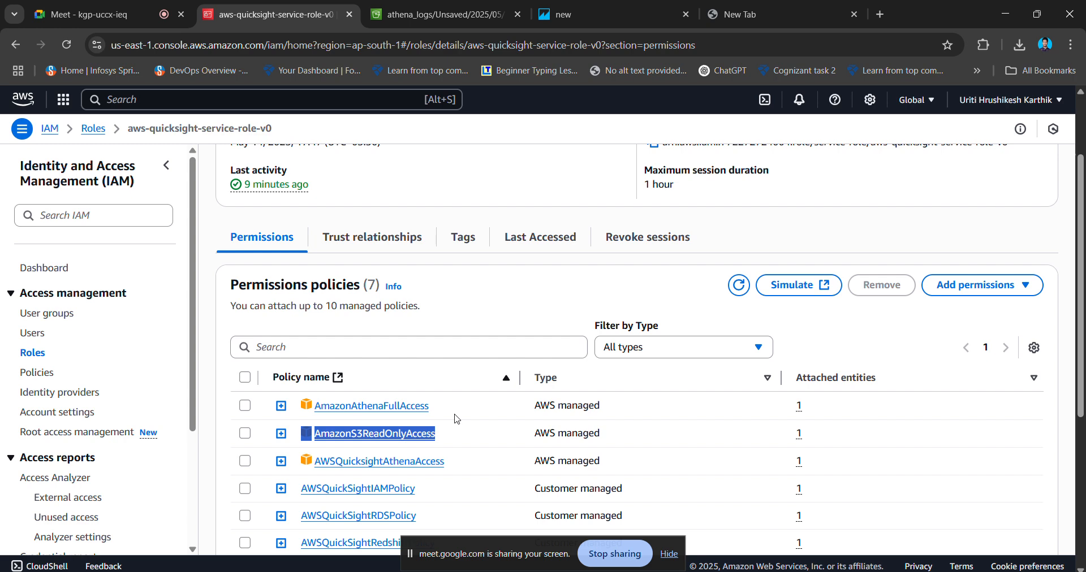
left_click(475, 423)
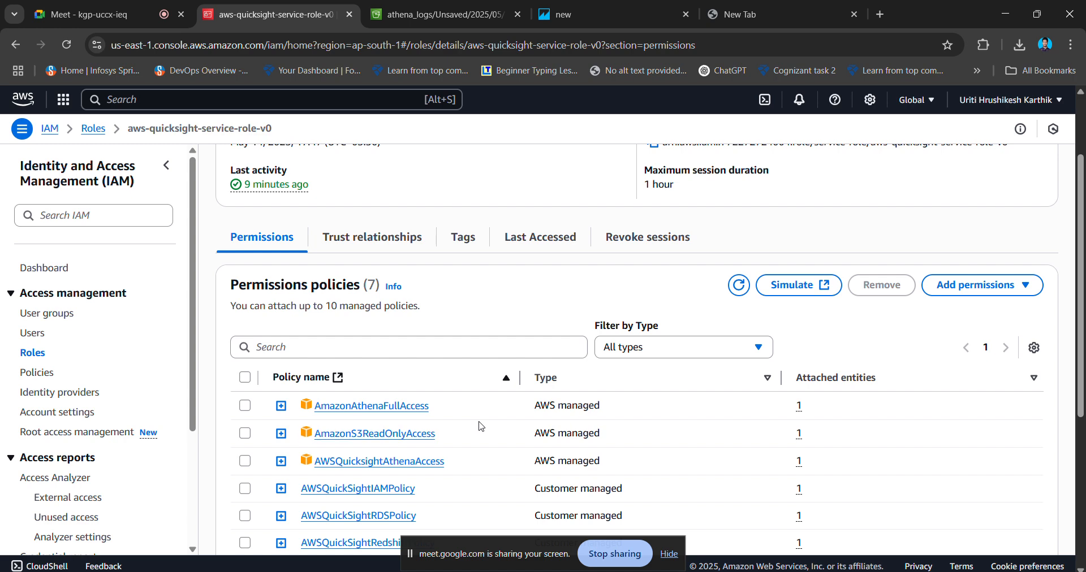
scroll(477, 427, "down", 5)
scroll(486, 202, "up", 5)
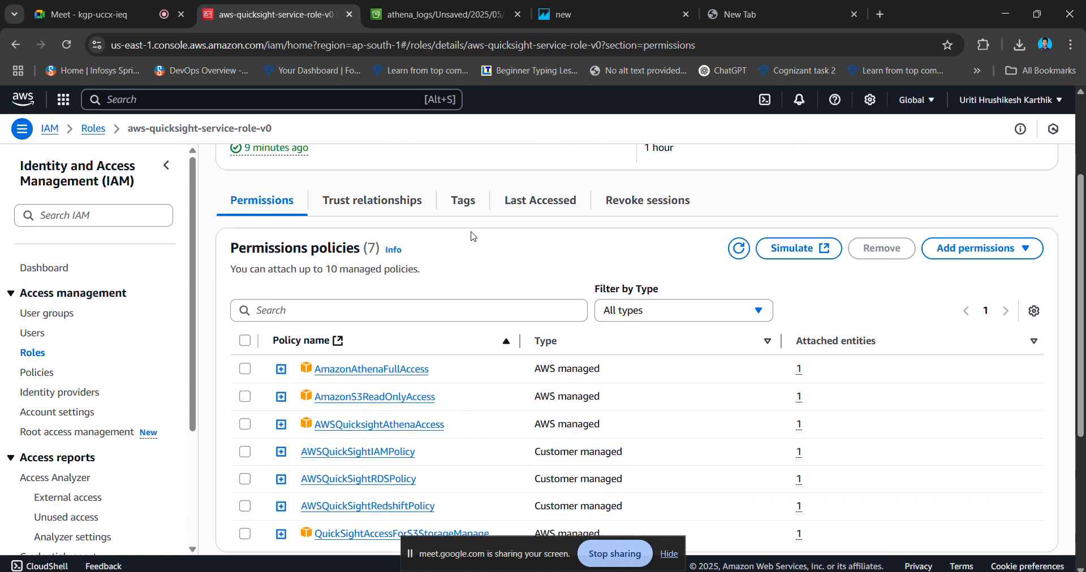
left_click_drag(453, 447, 421, 407)
left_click(465, 406)
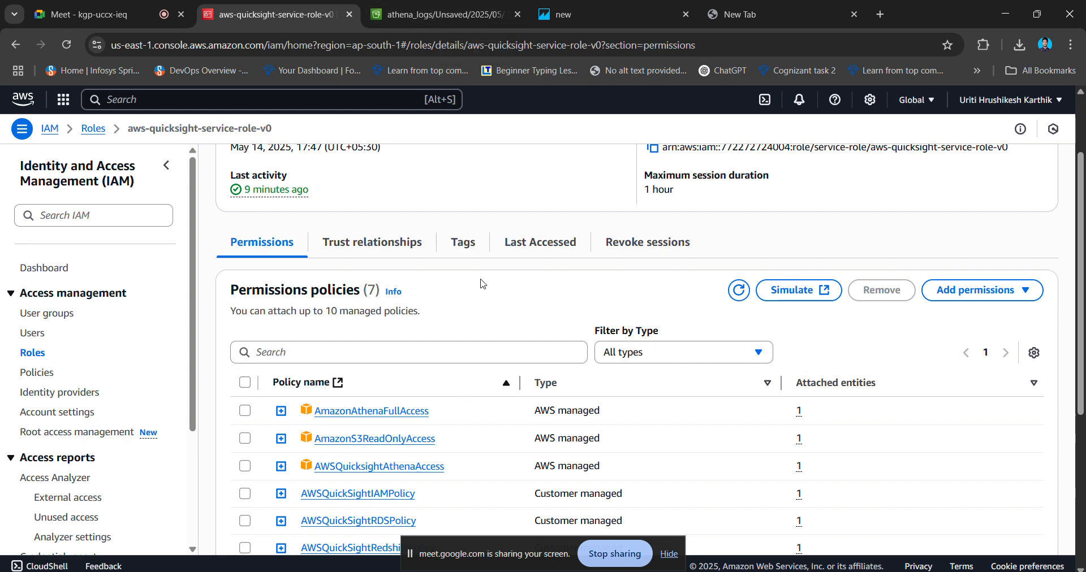
Return from the role's permissions page to the Google Meet call.
scroll(799, 311, "up", 2)
left_click(90, 15)
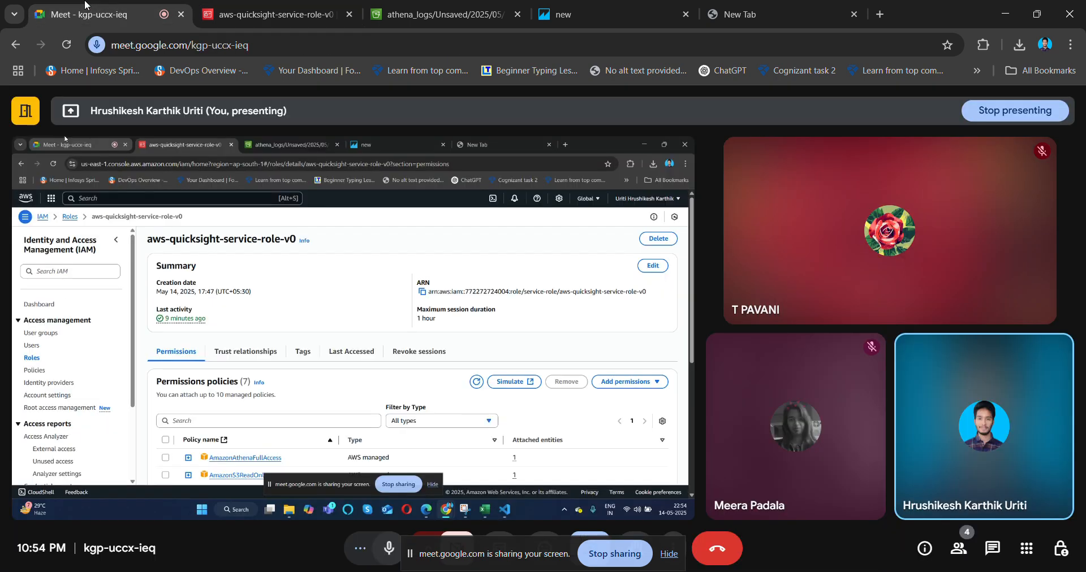